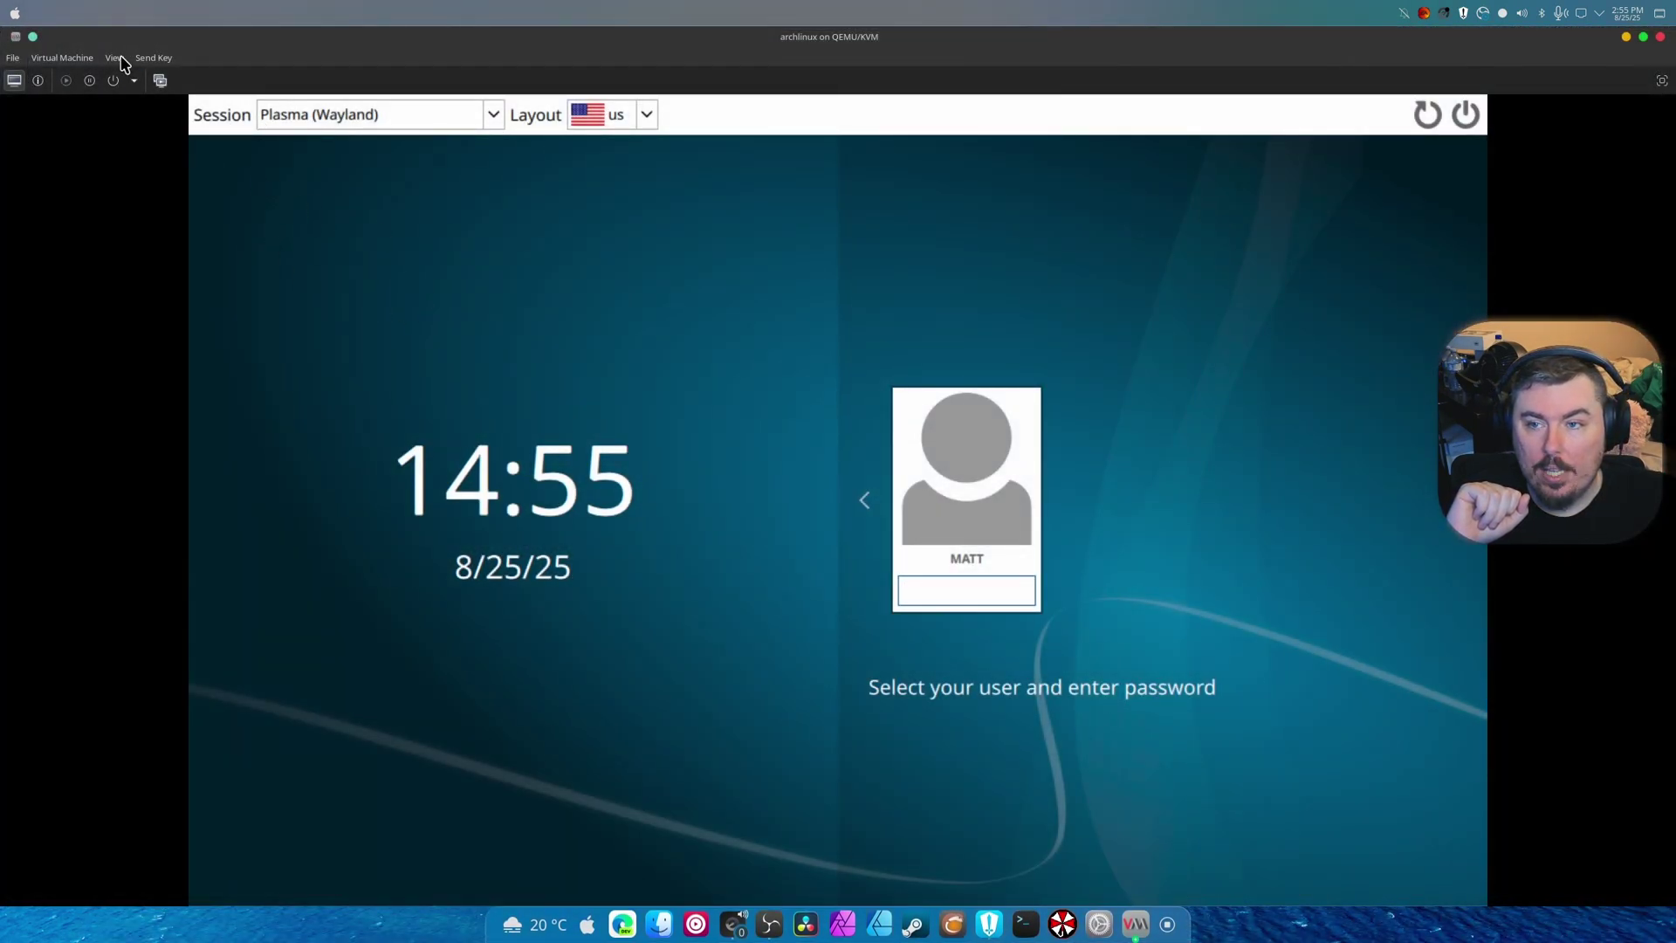
Step: Switch the Arch Linux VM window to fullscreen through its View menu
click(116, 58)
mouse_move(146, 162)
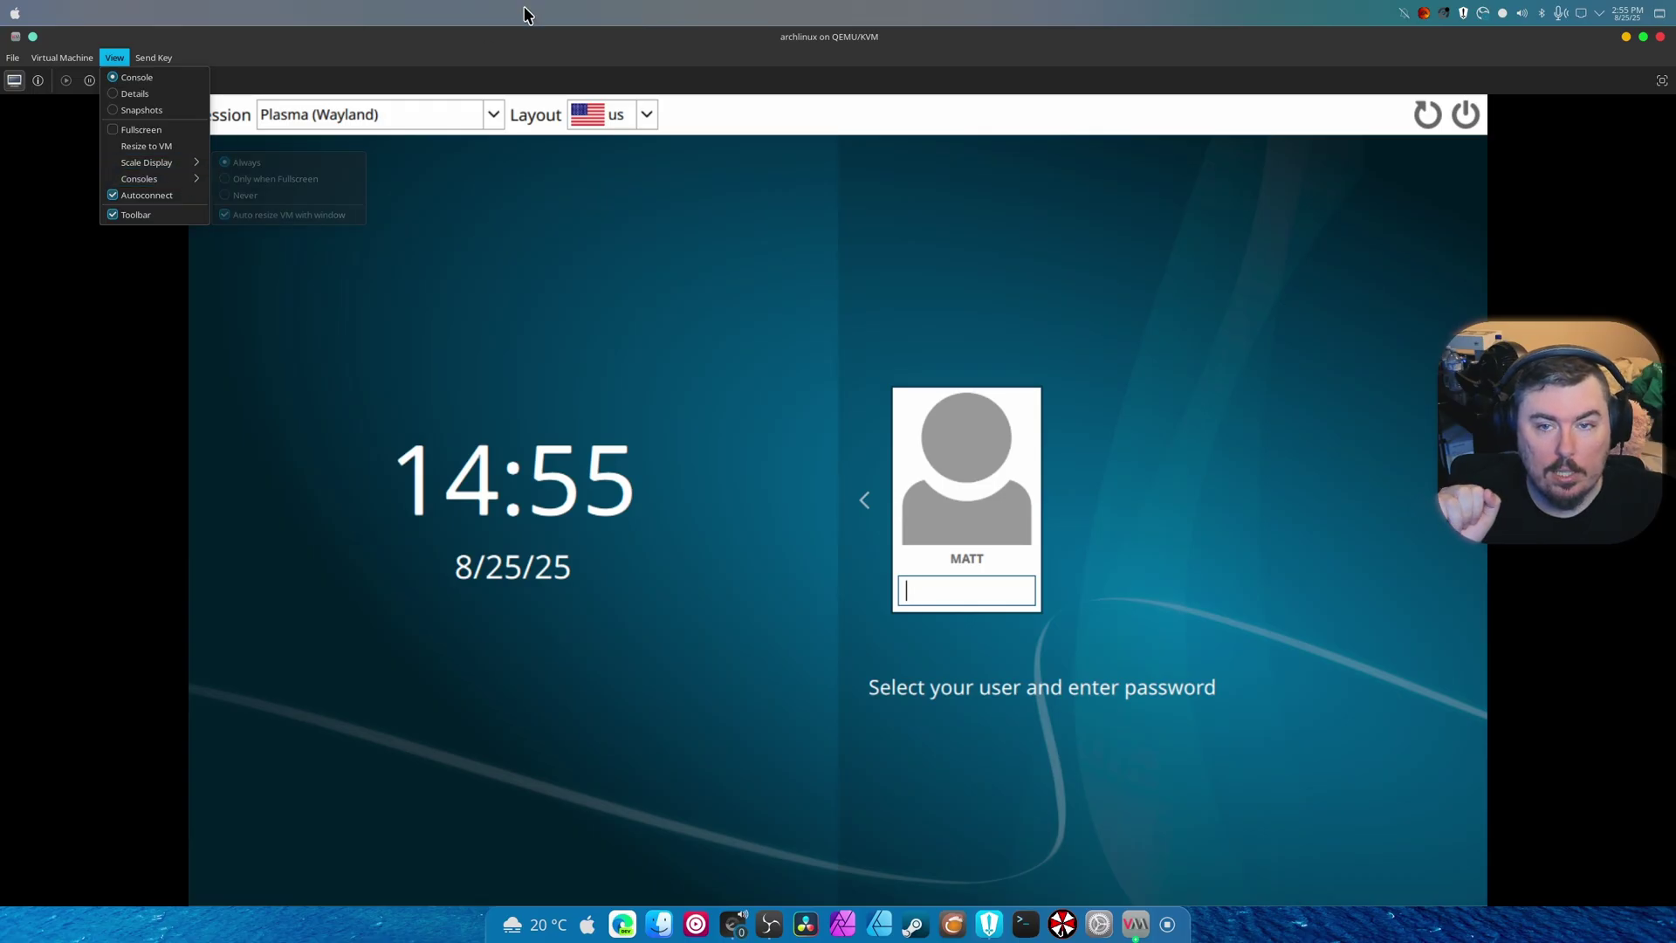
key(ctrl+super+Left)
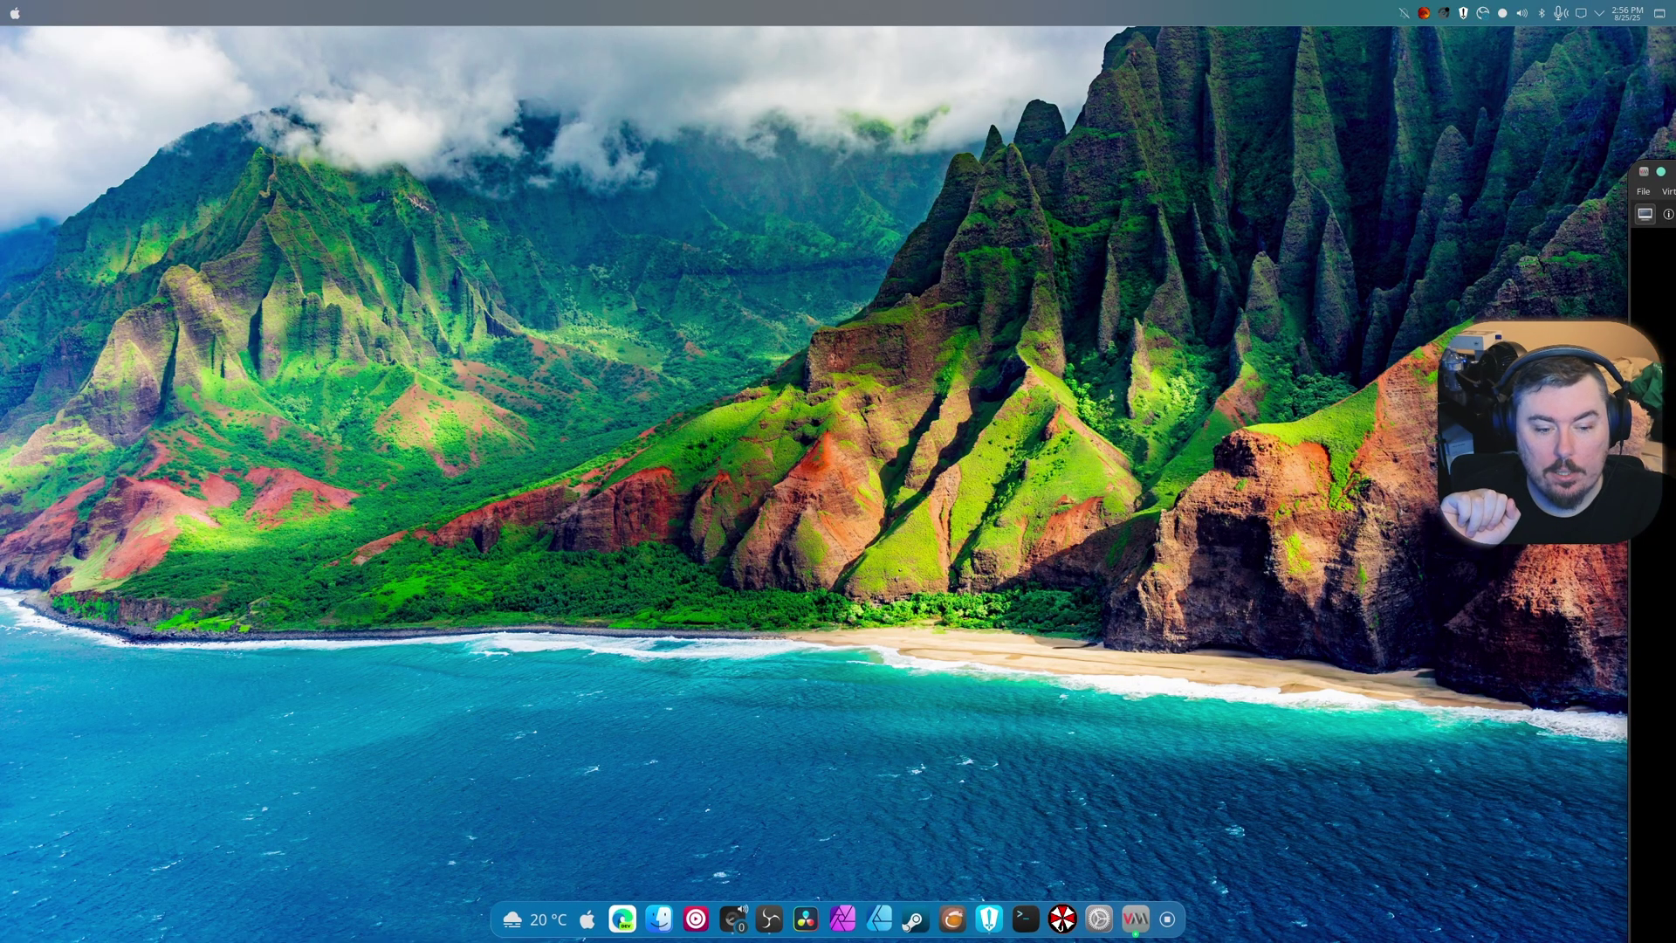
key(ctrl+super+Right)
click(115, 57)
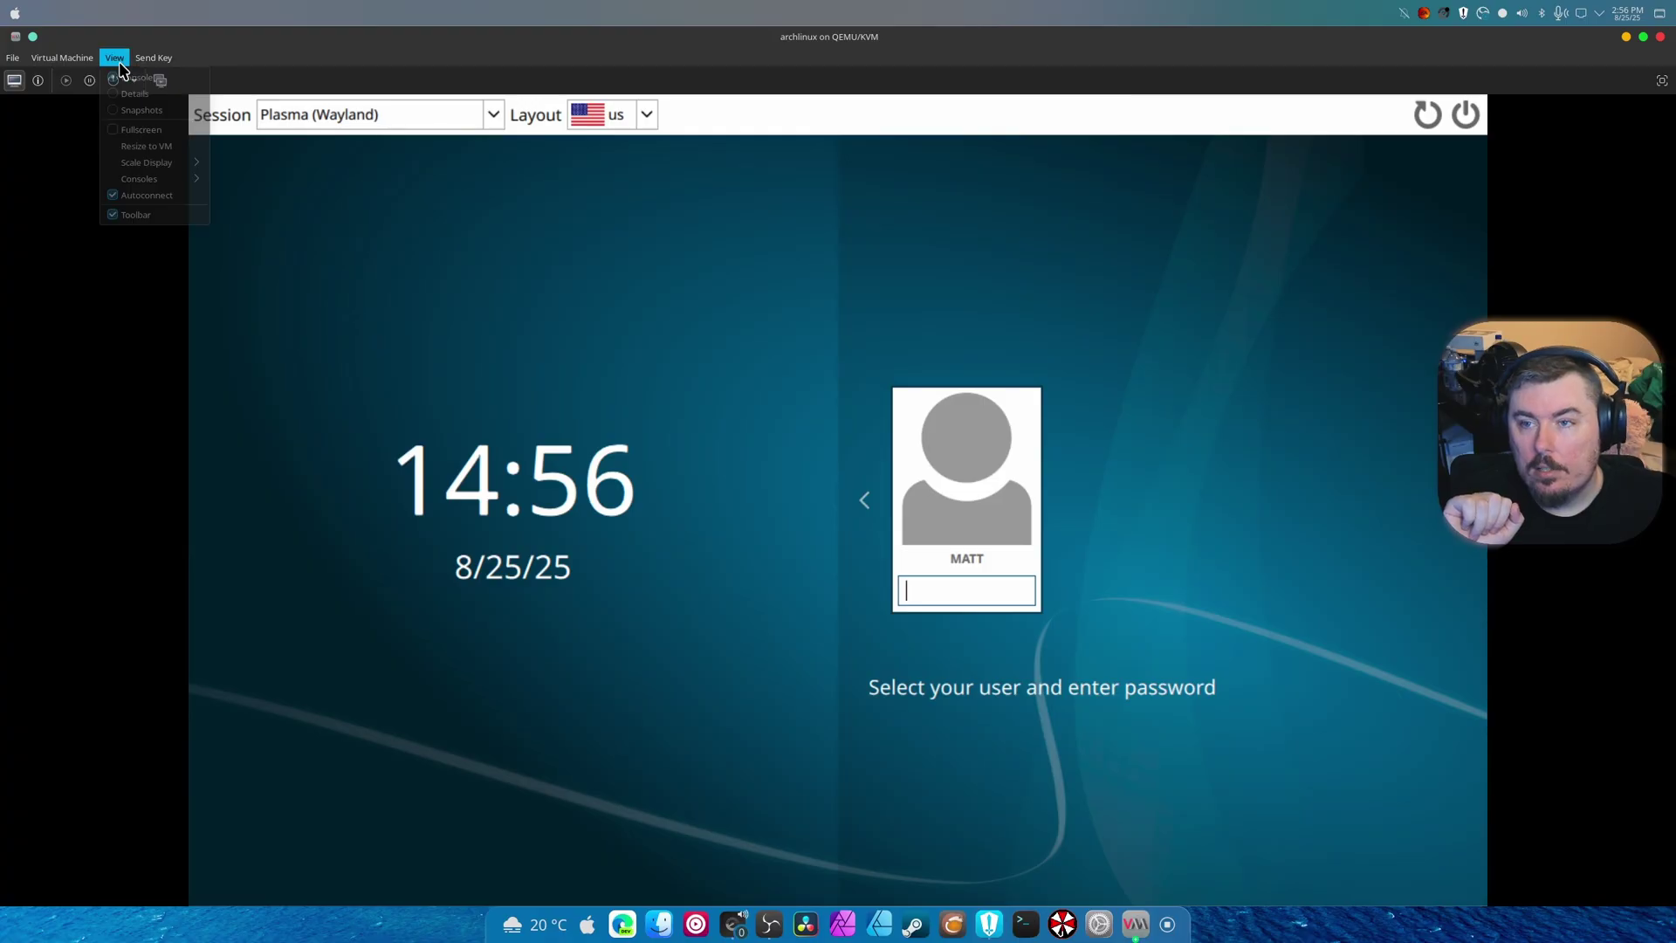
click(146, 140)
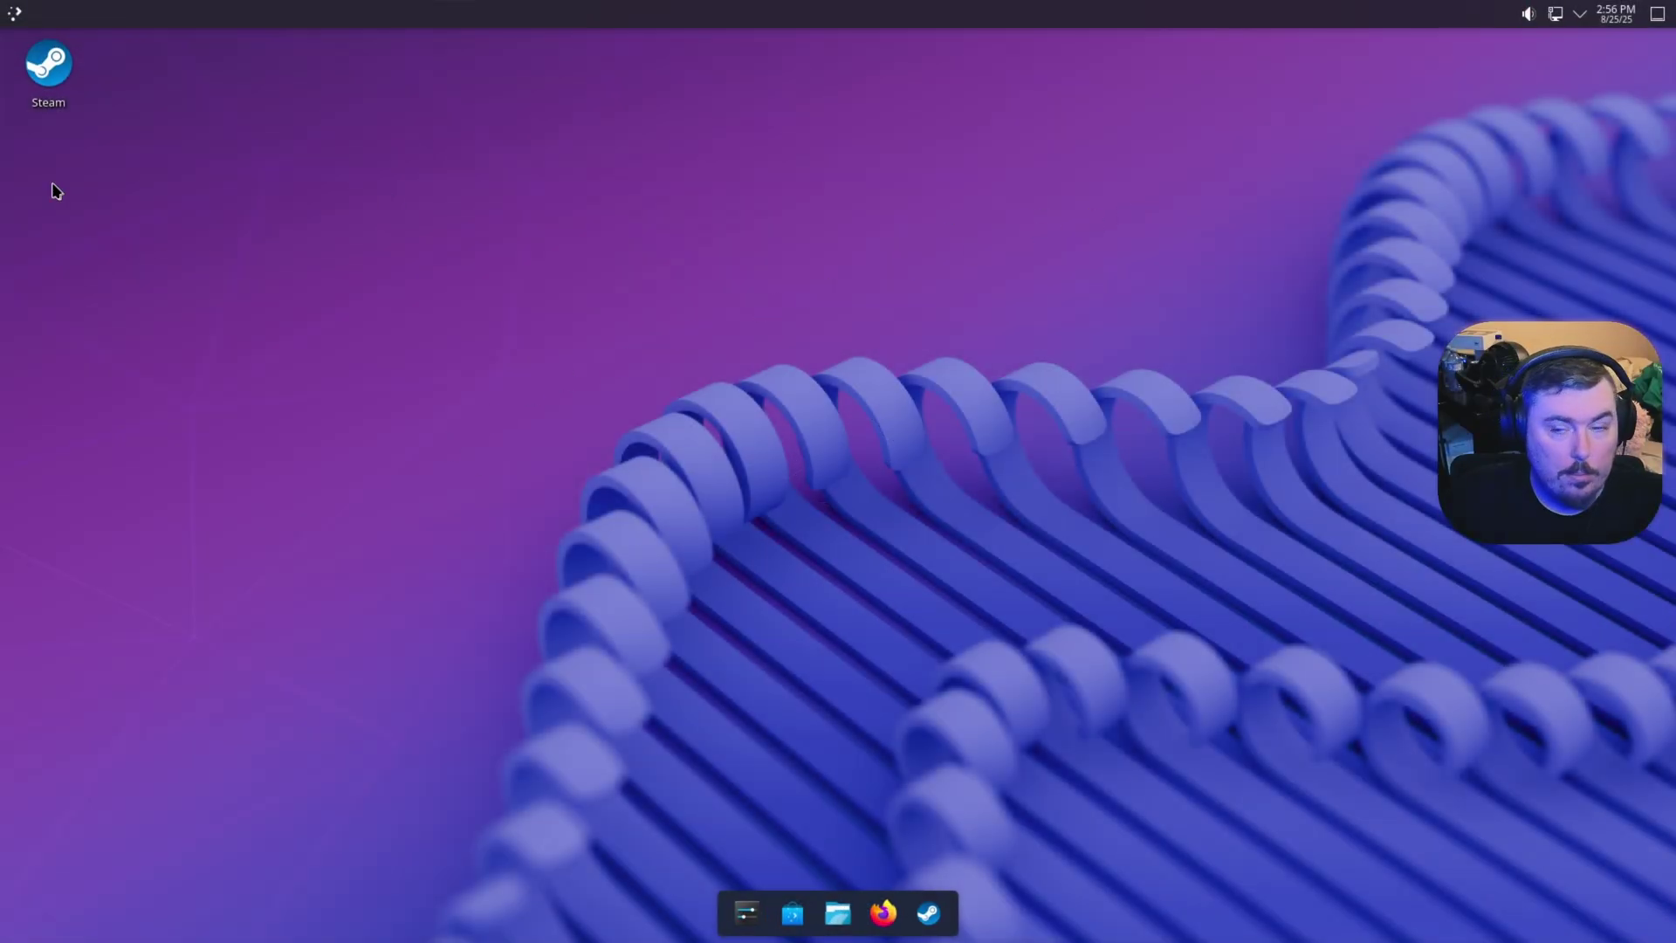
Step: Move the Steam desktop shortcut to the trash
mouse_move(48, 65)
mouse_down()
mouse_move(1628, 894)
mouse_move(1601, 910)
mouse_up()
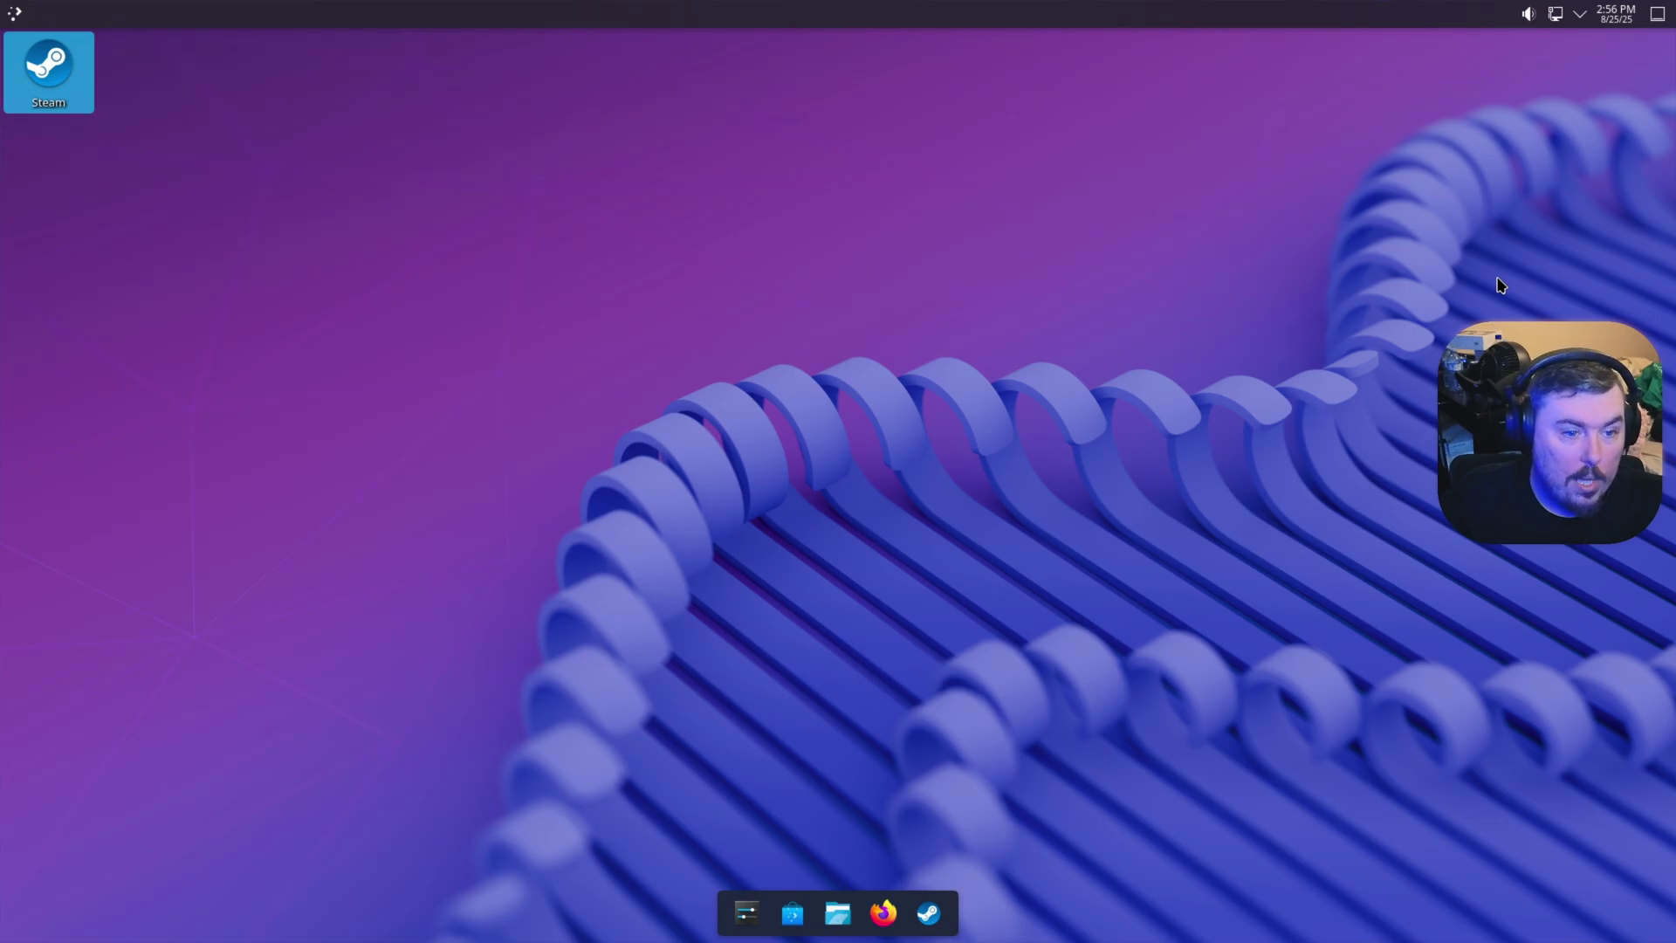
right_click(63, 94)
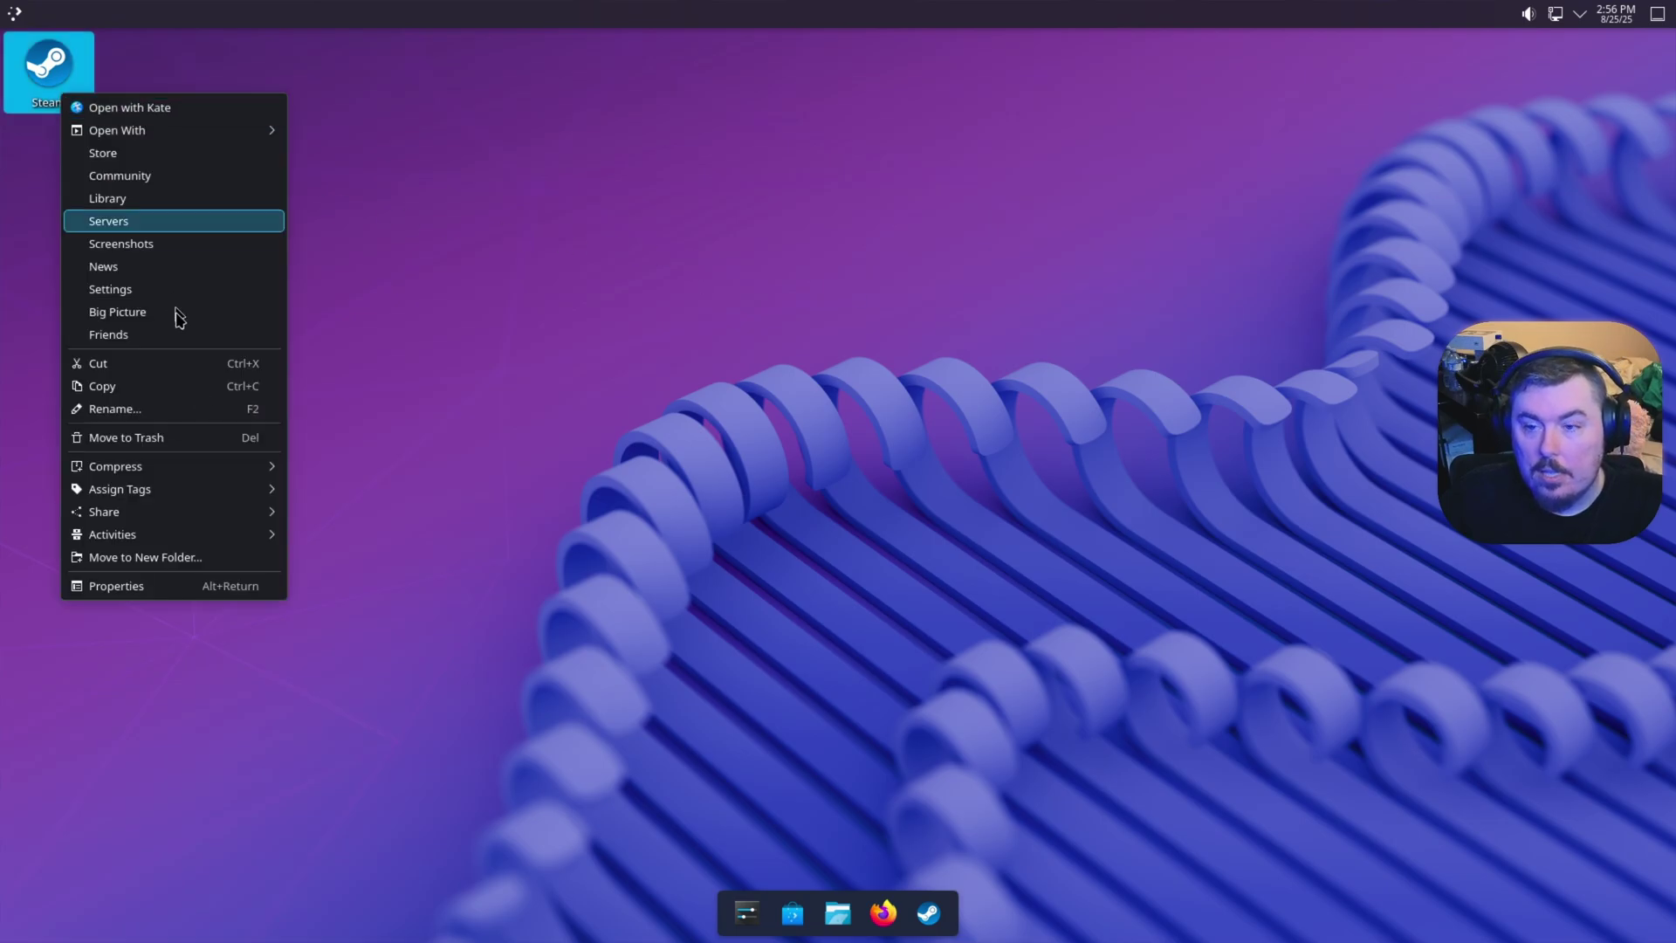
click(164, 441)
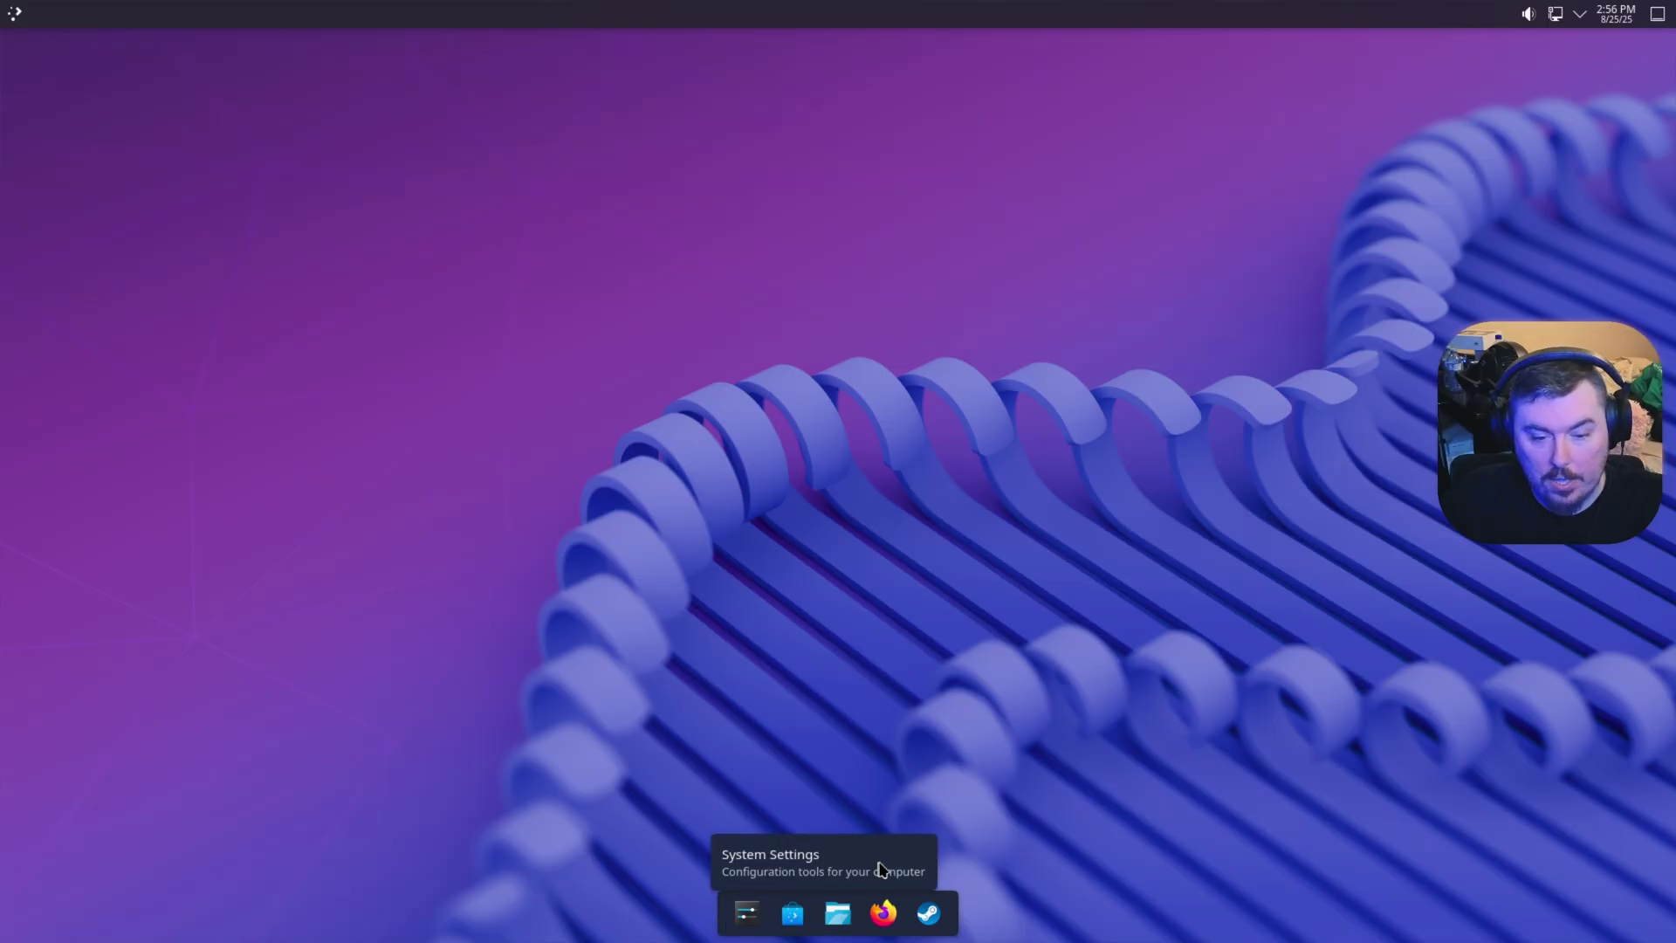
right_click(629, 377)
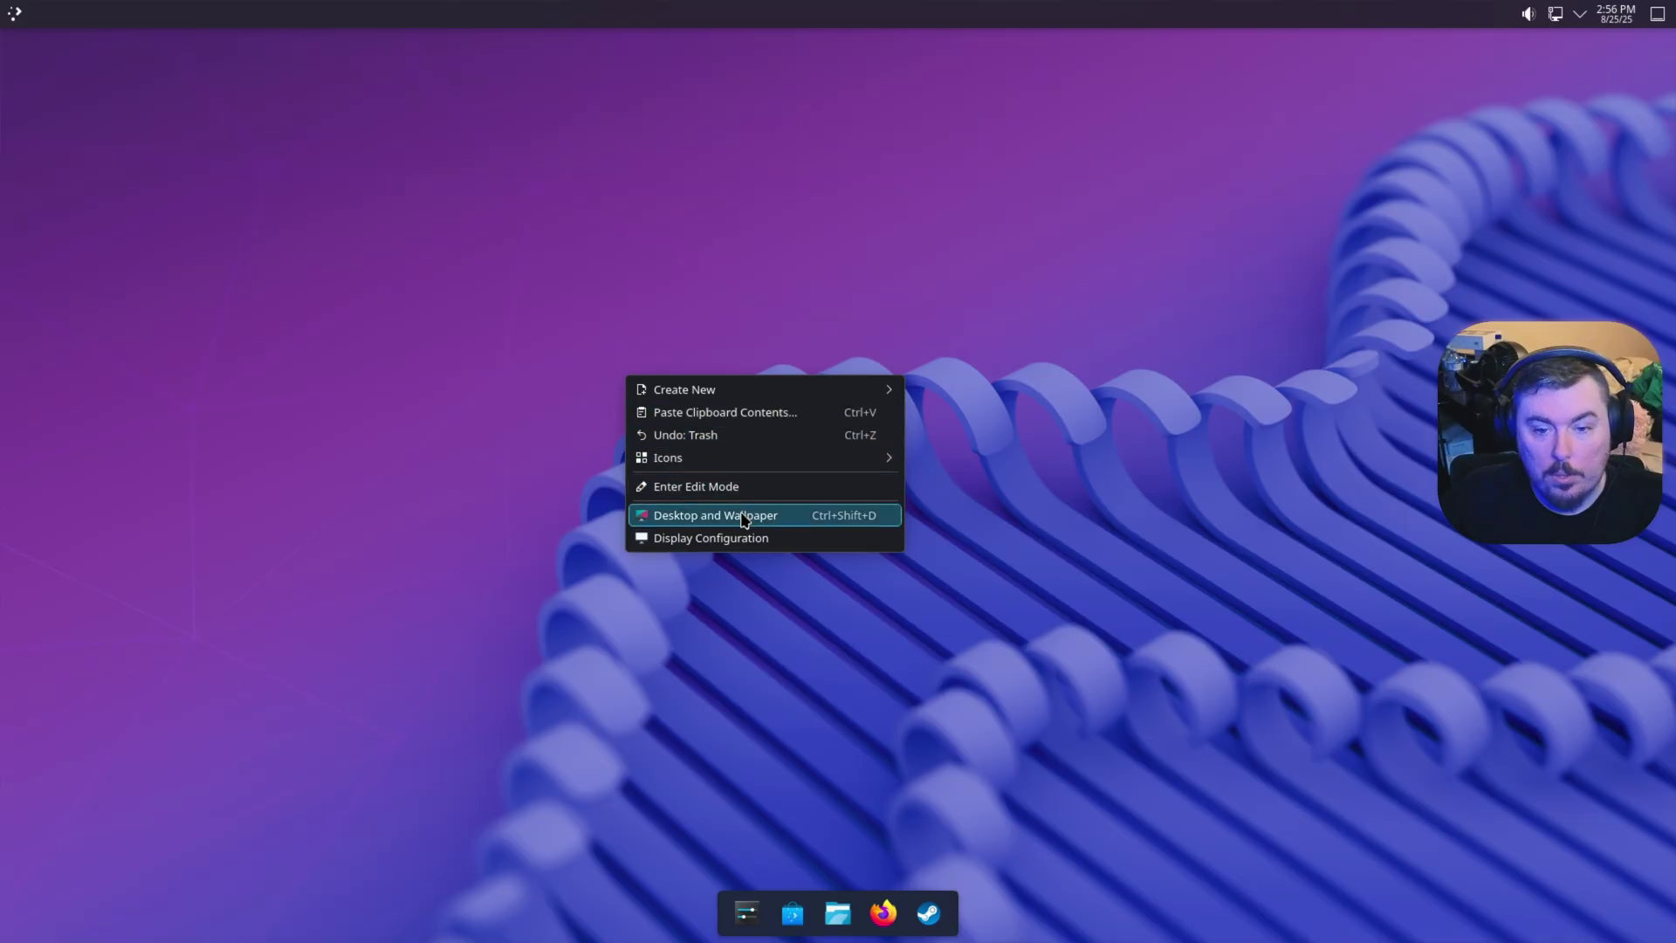
Step: In edit mode, add the Weather Report widget to the bottom panel's left end
click(695, 487)
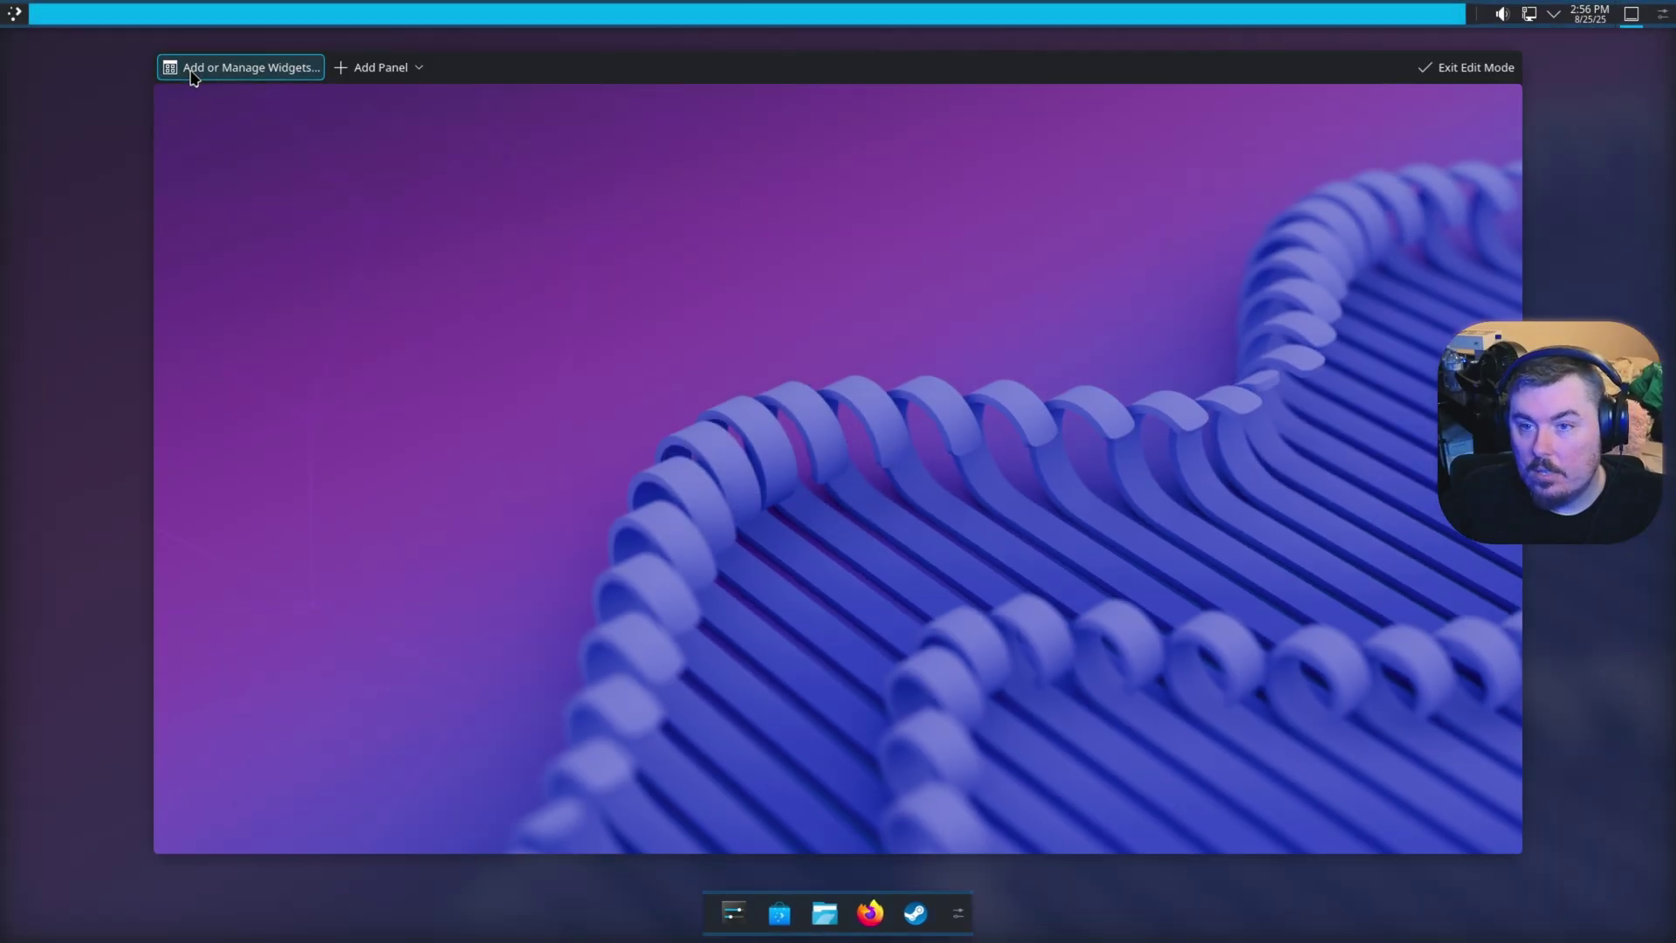
click(189, 69)
text(wea)
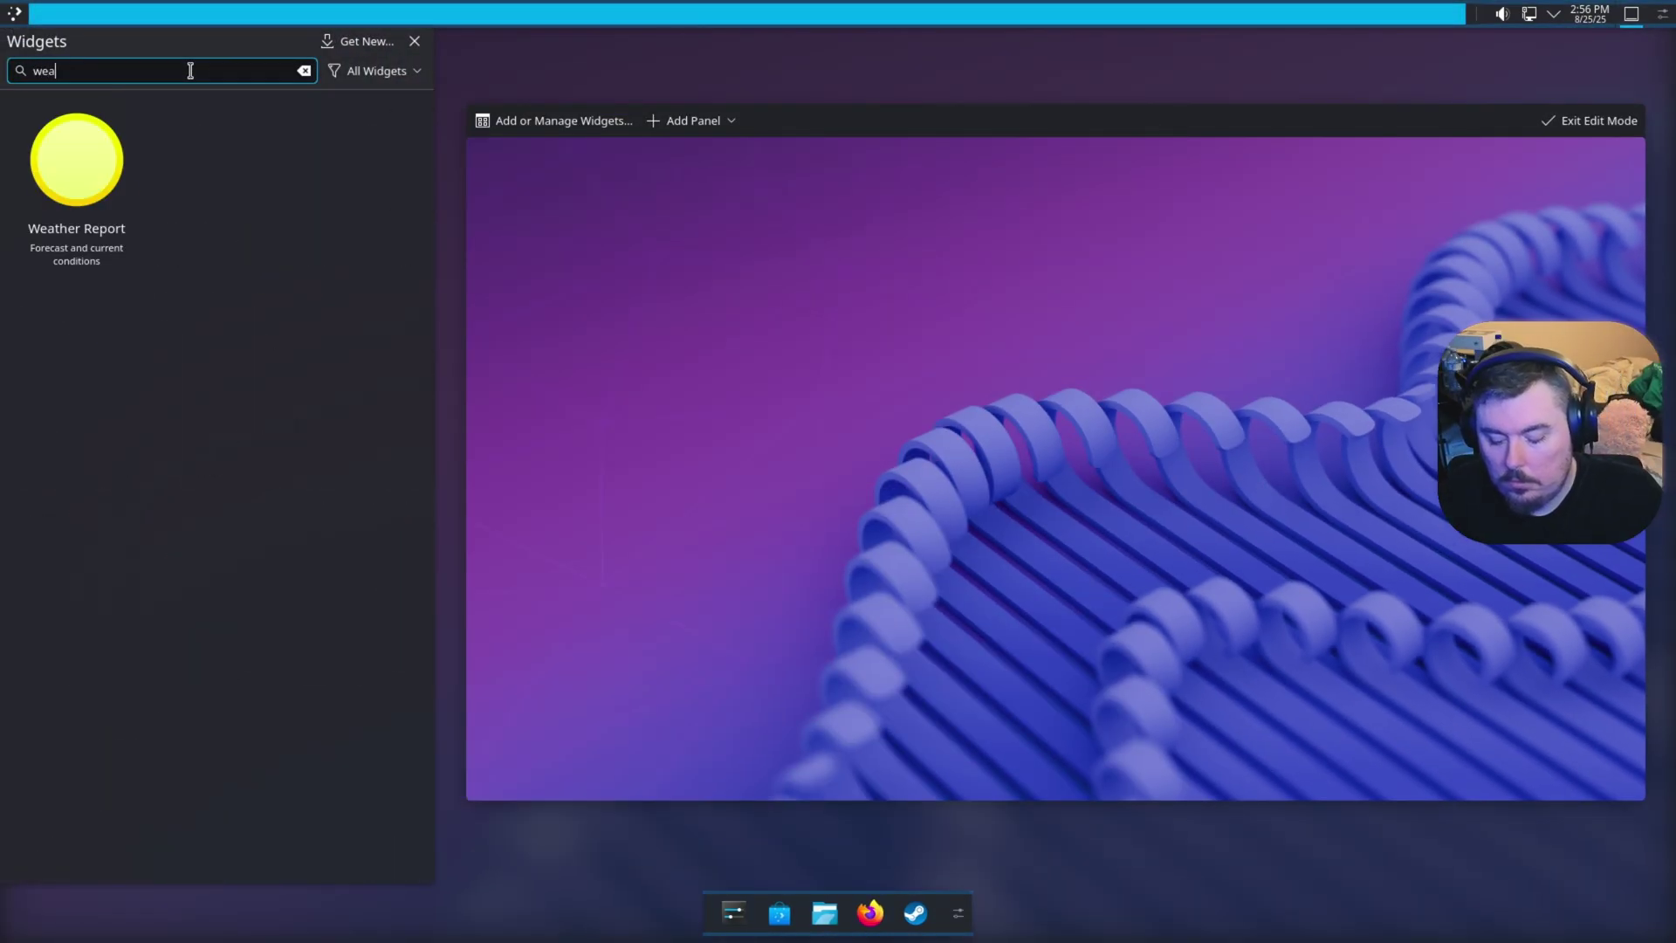
text(th)
mouse_move(139, 166)
mouse_down()
mouse_move(716, 912)
mouse_move(247, 205)
mouse_up()
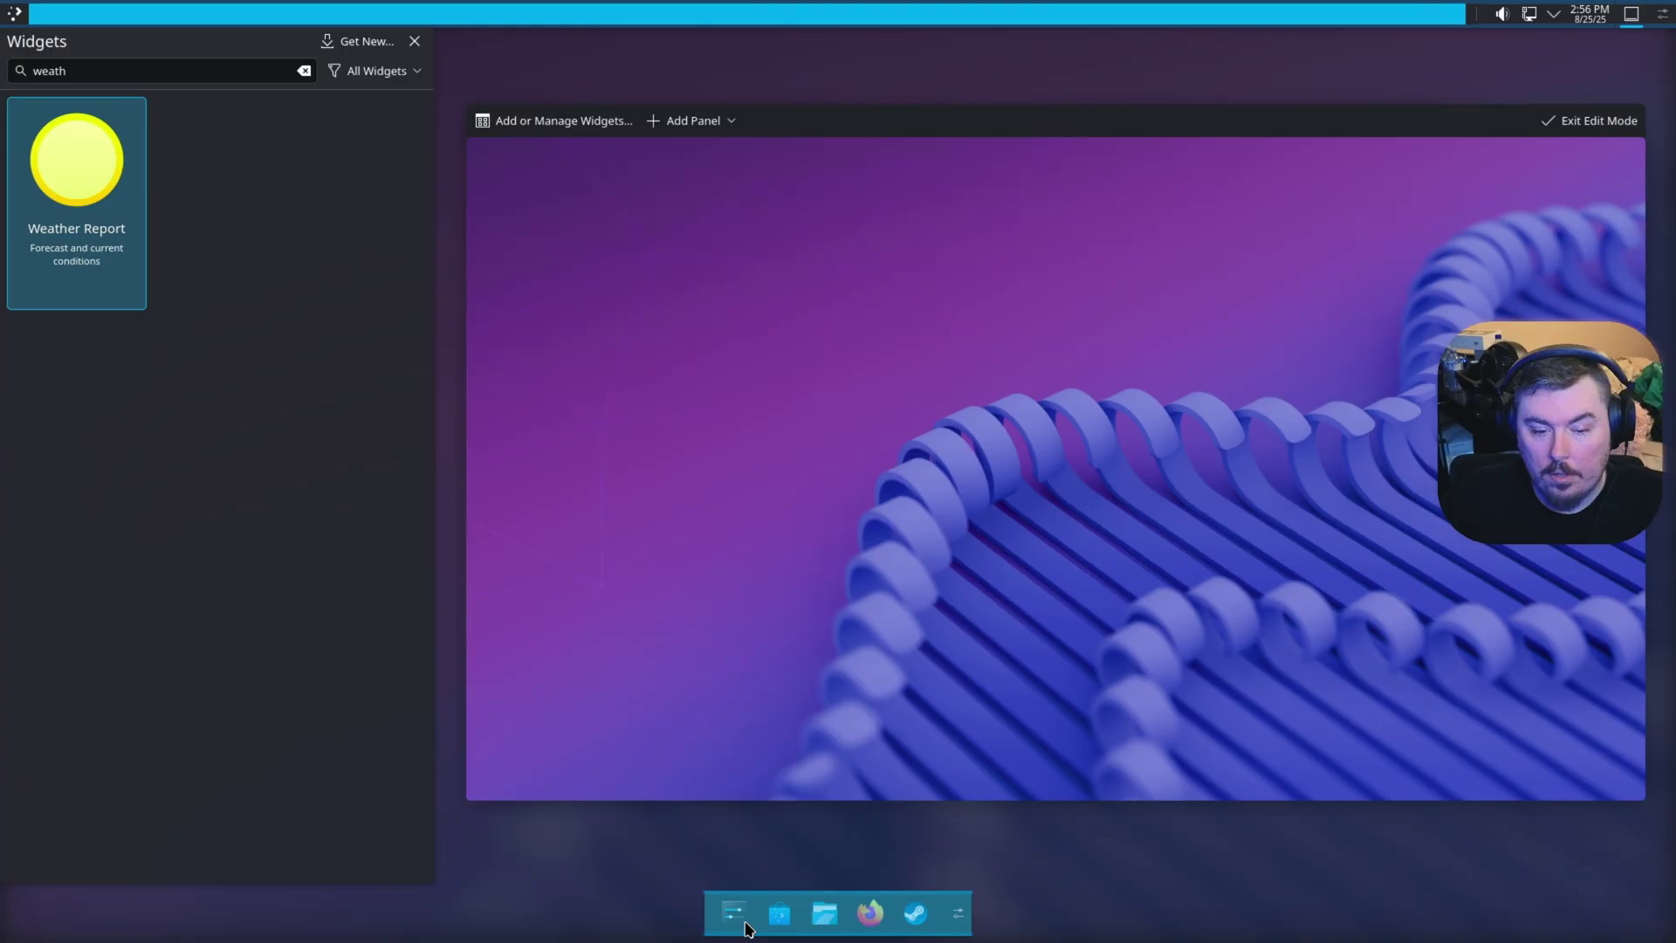
drag(77, 249, 729, 916)
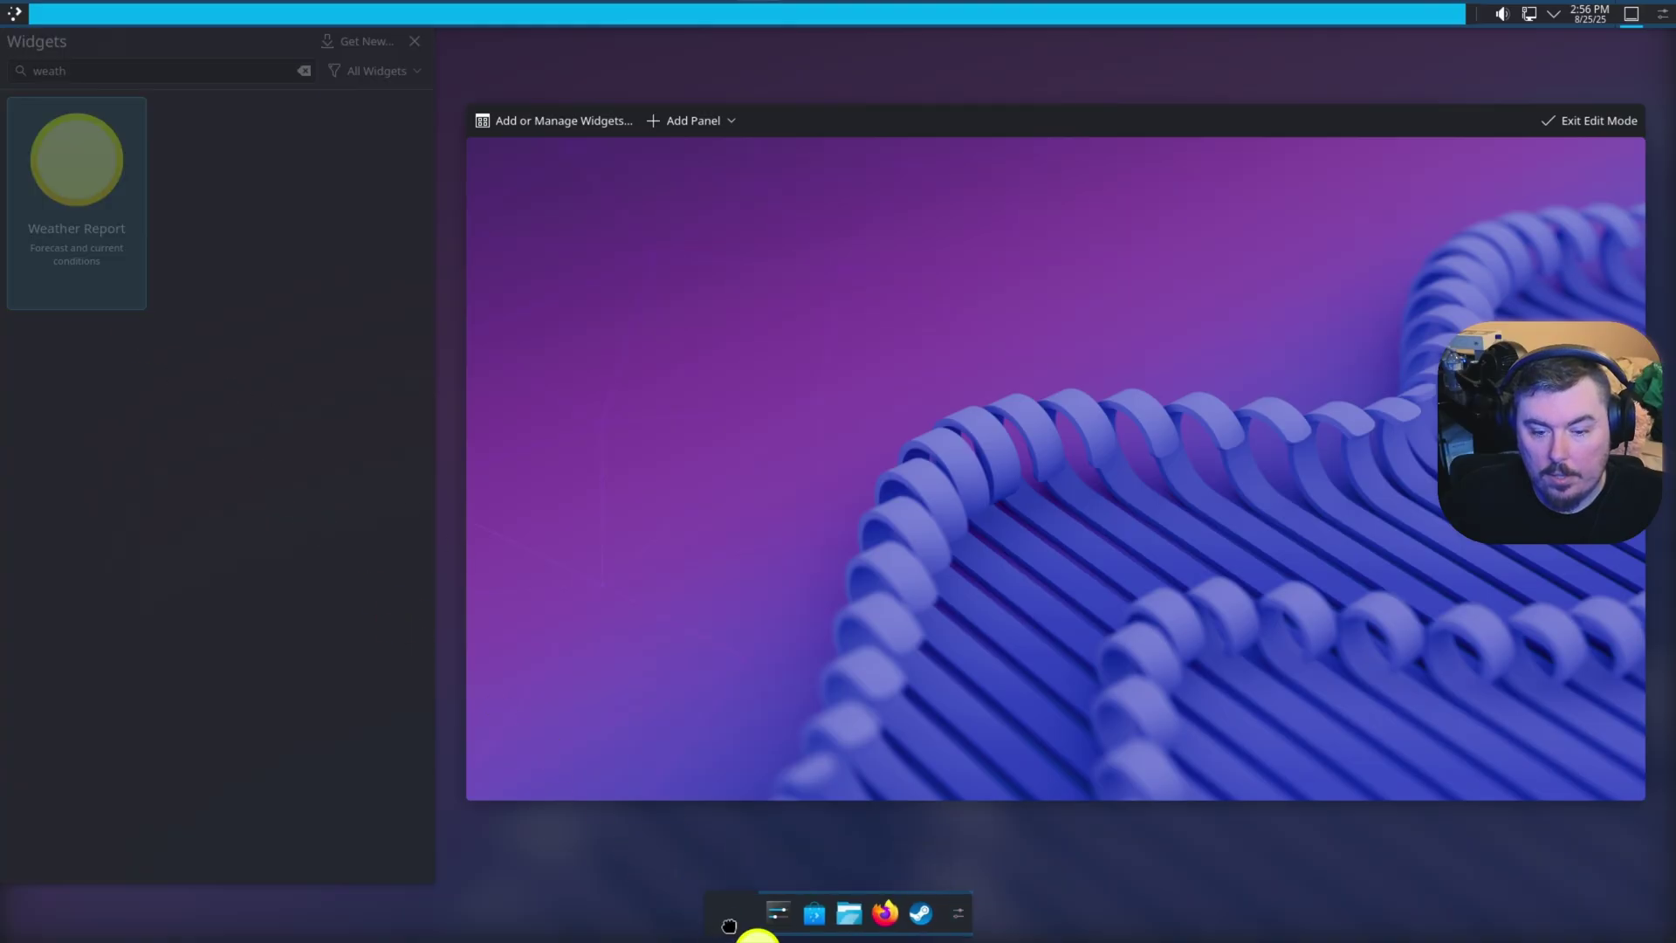
Step: Add the Media Player widget near the right end of the bottom panel
click(290, 73)
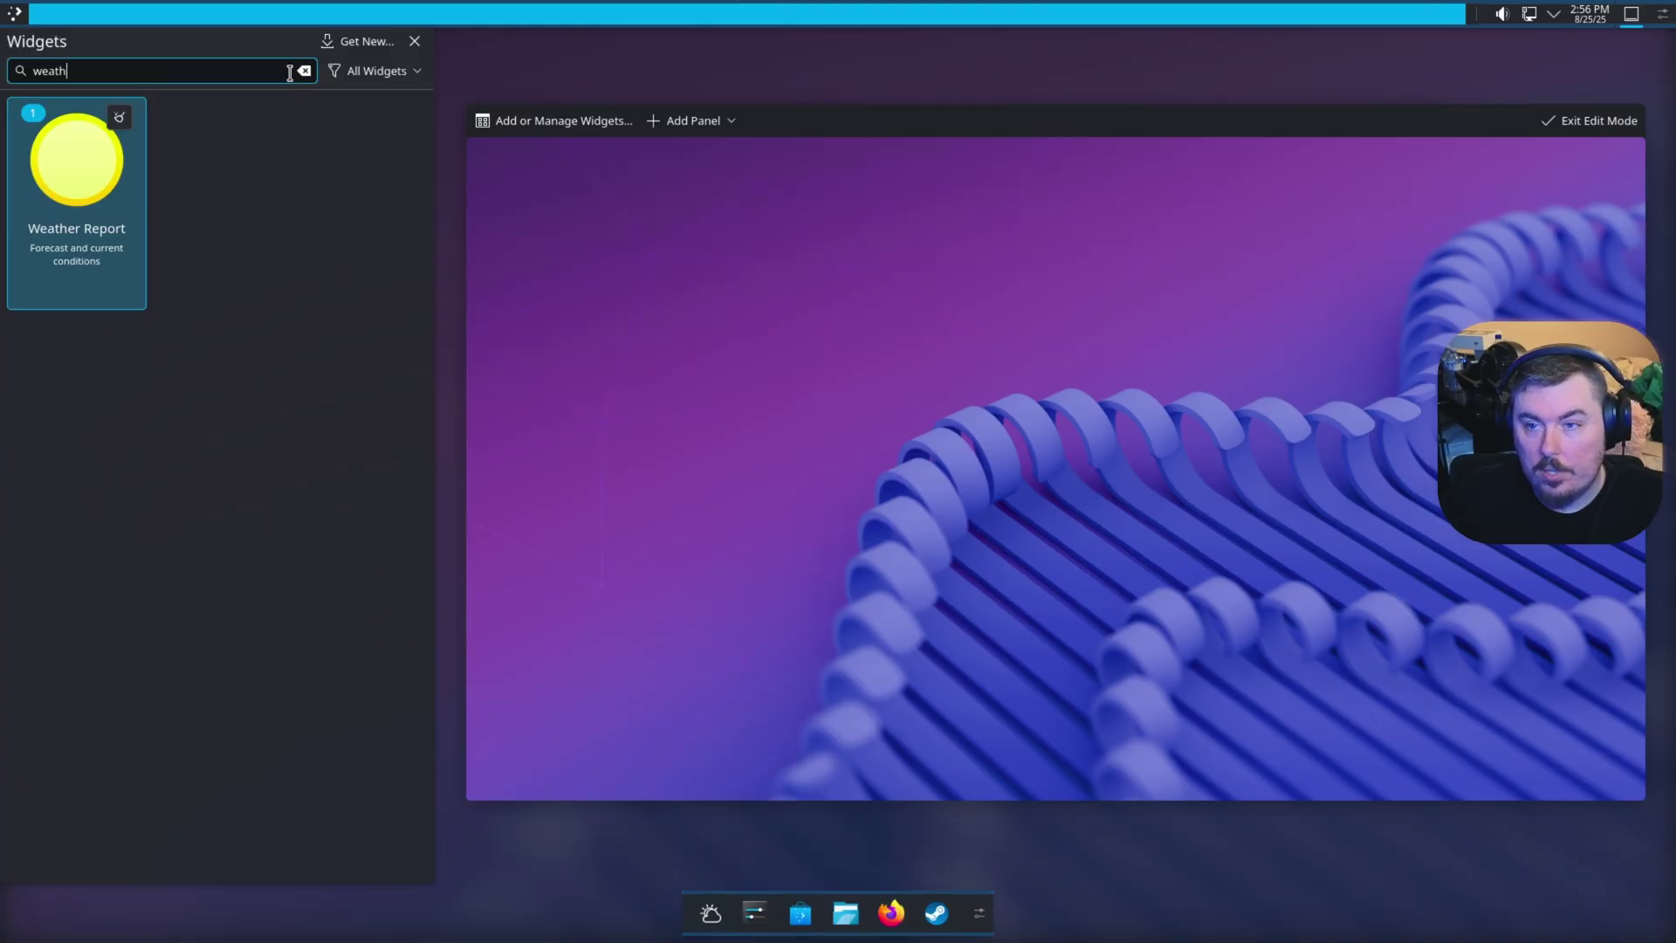
click(303, 71)
text(media)
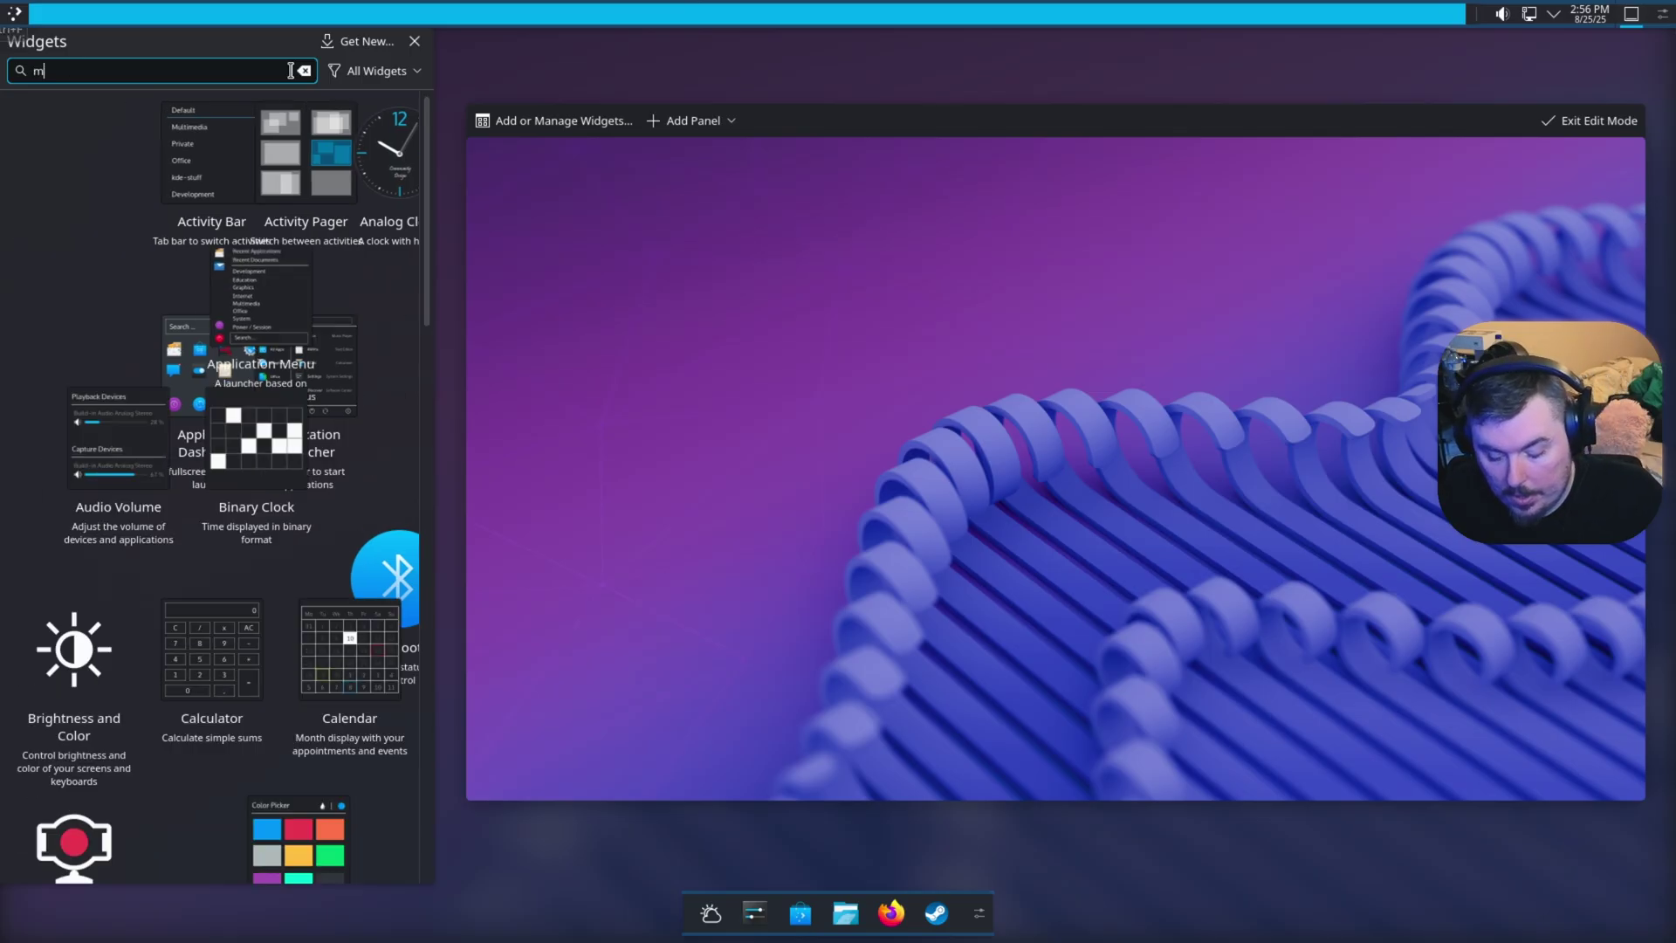
drag(247, 195, 976, 919)
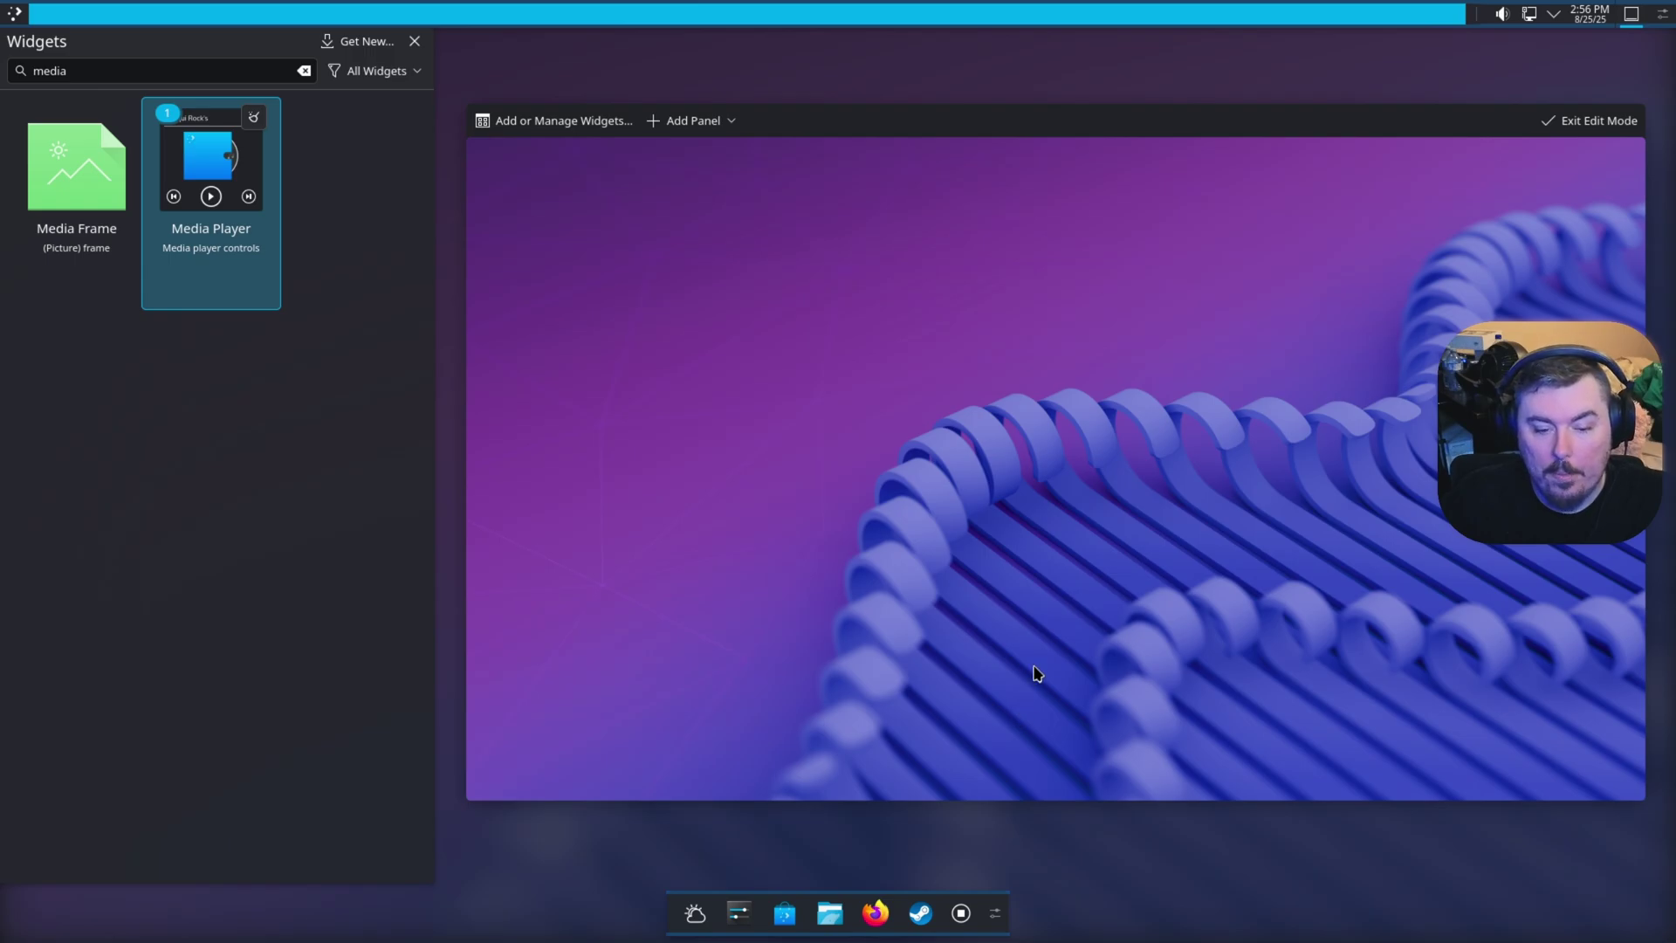
click(415, 41)
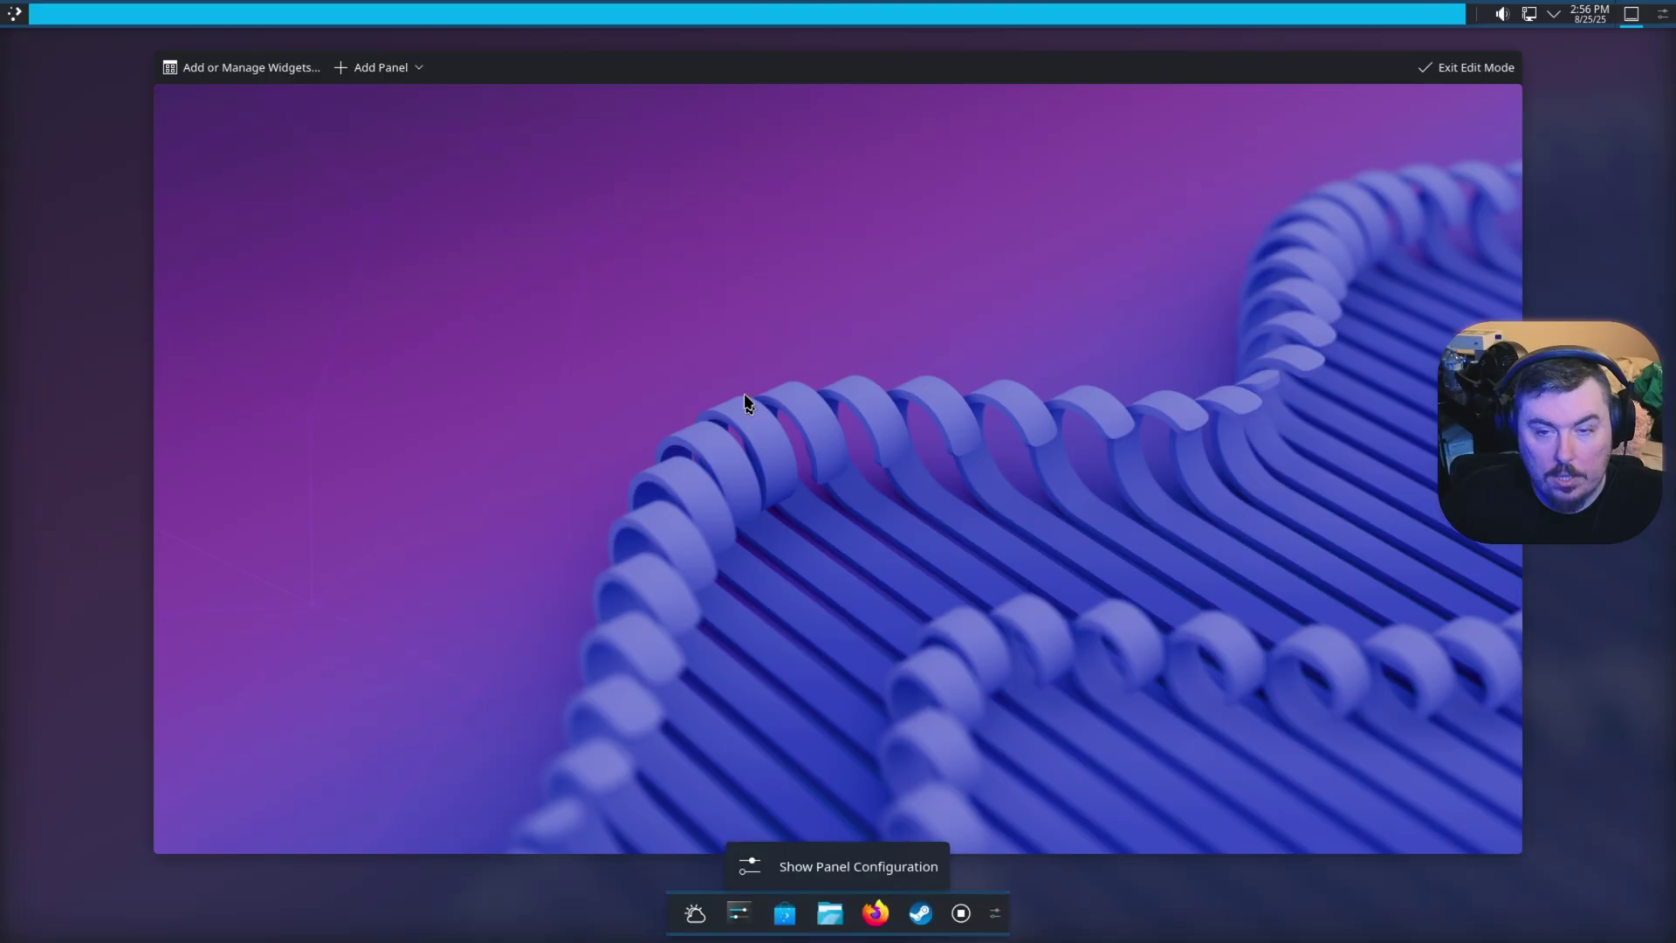
Step: Set the weather widget to show the temperature beside its icon
click(849, 306)
right_click(708, 915)
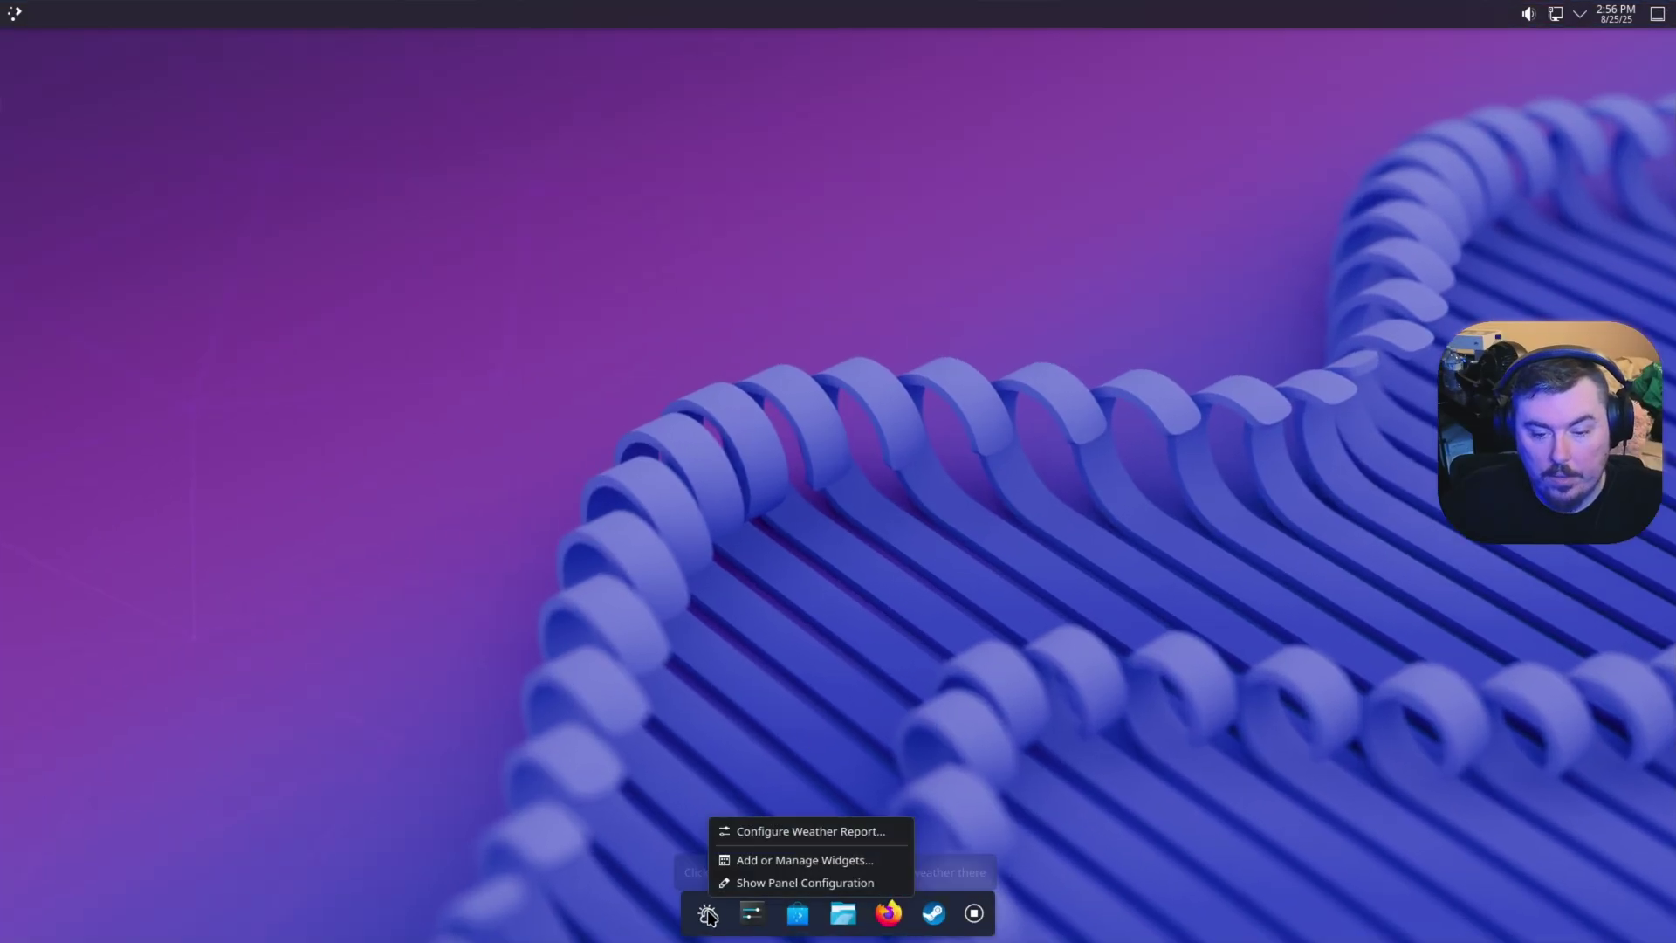
click(766, 832)
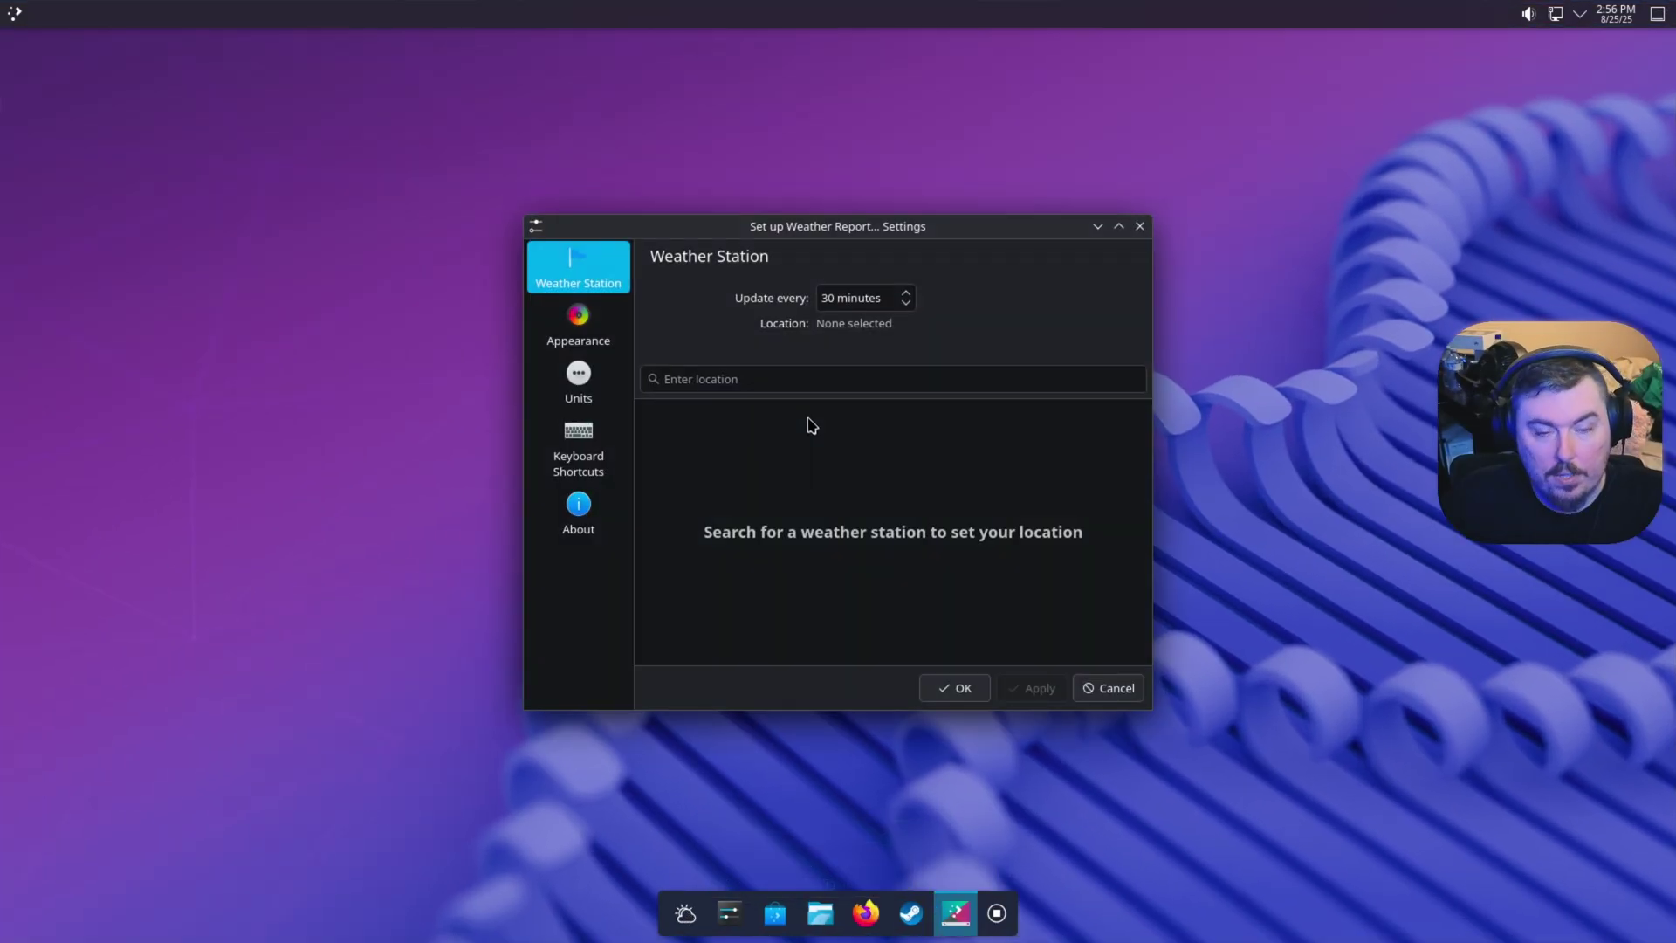
click(735, 377)
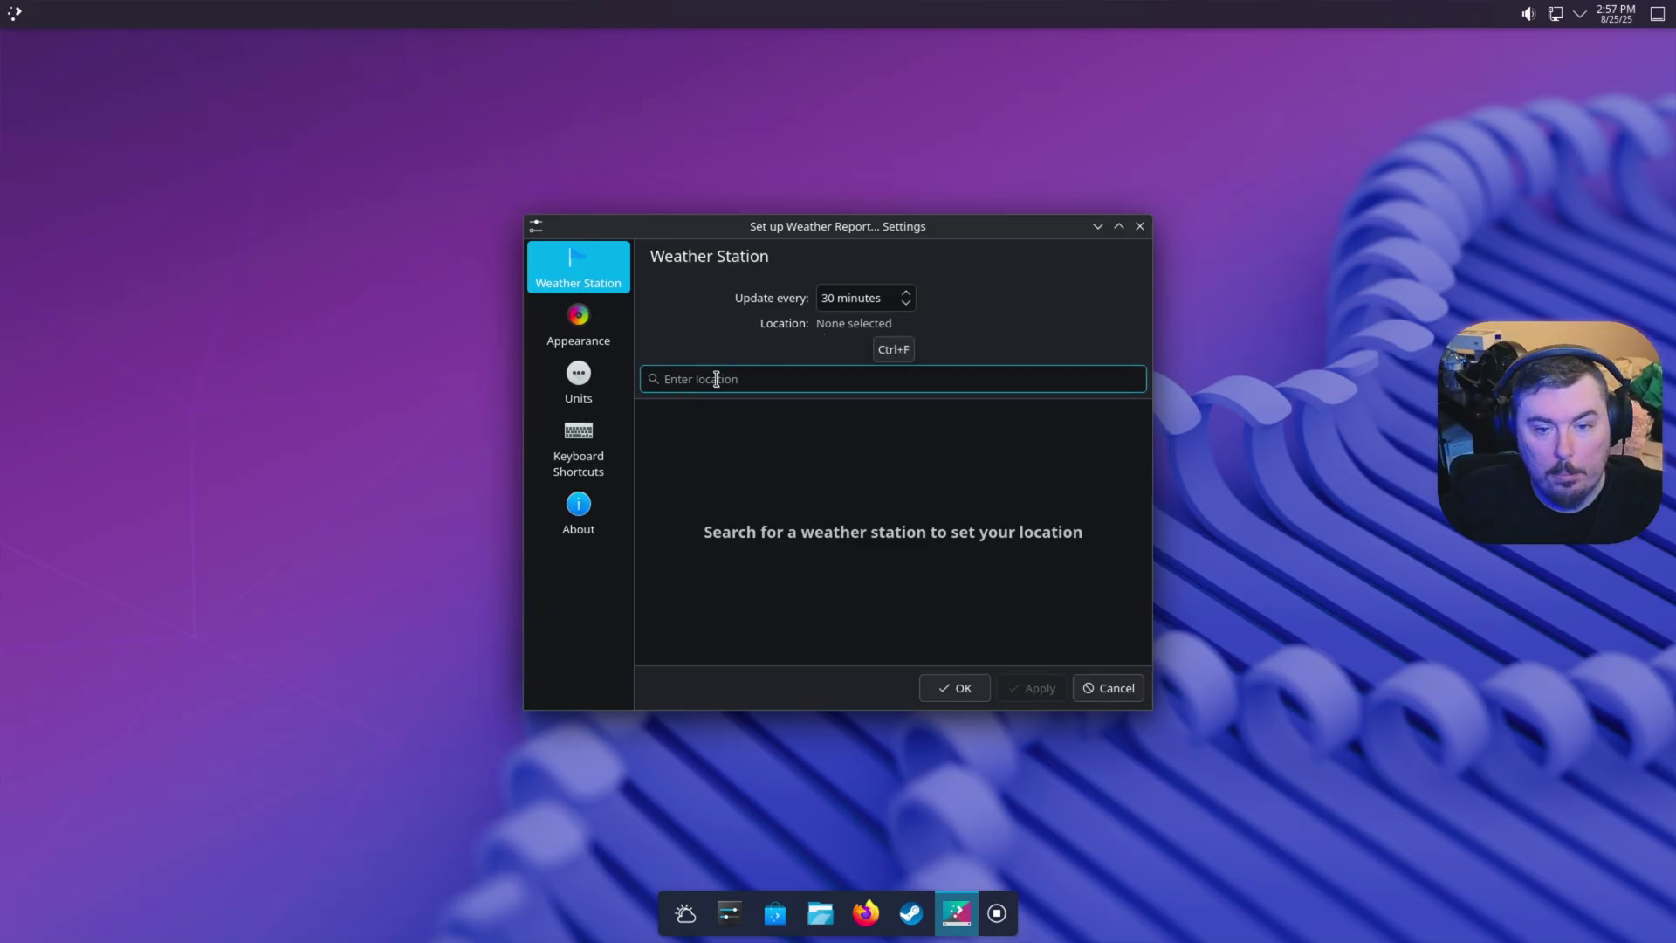
click(578, 323)
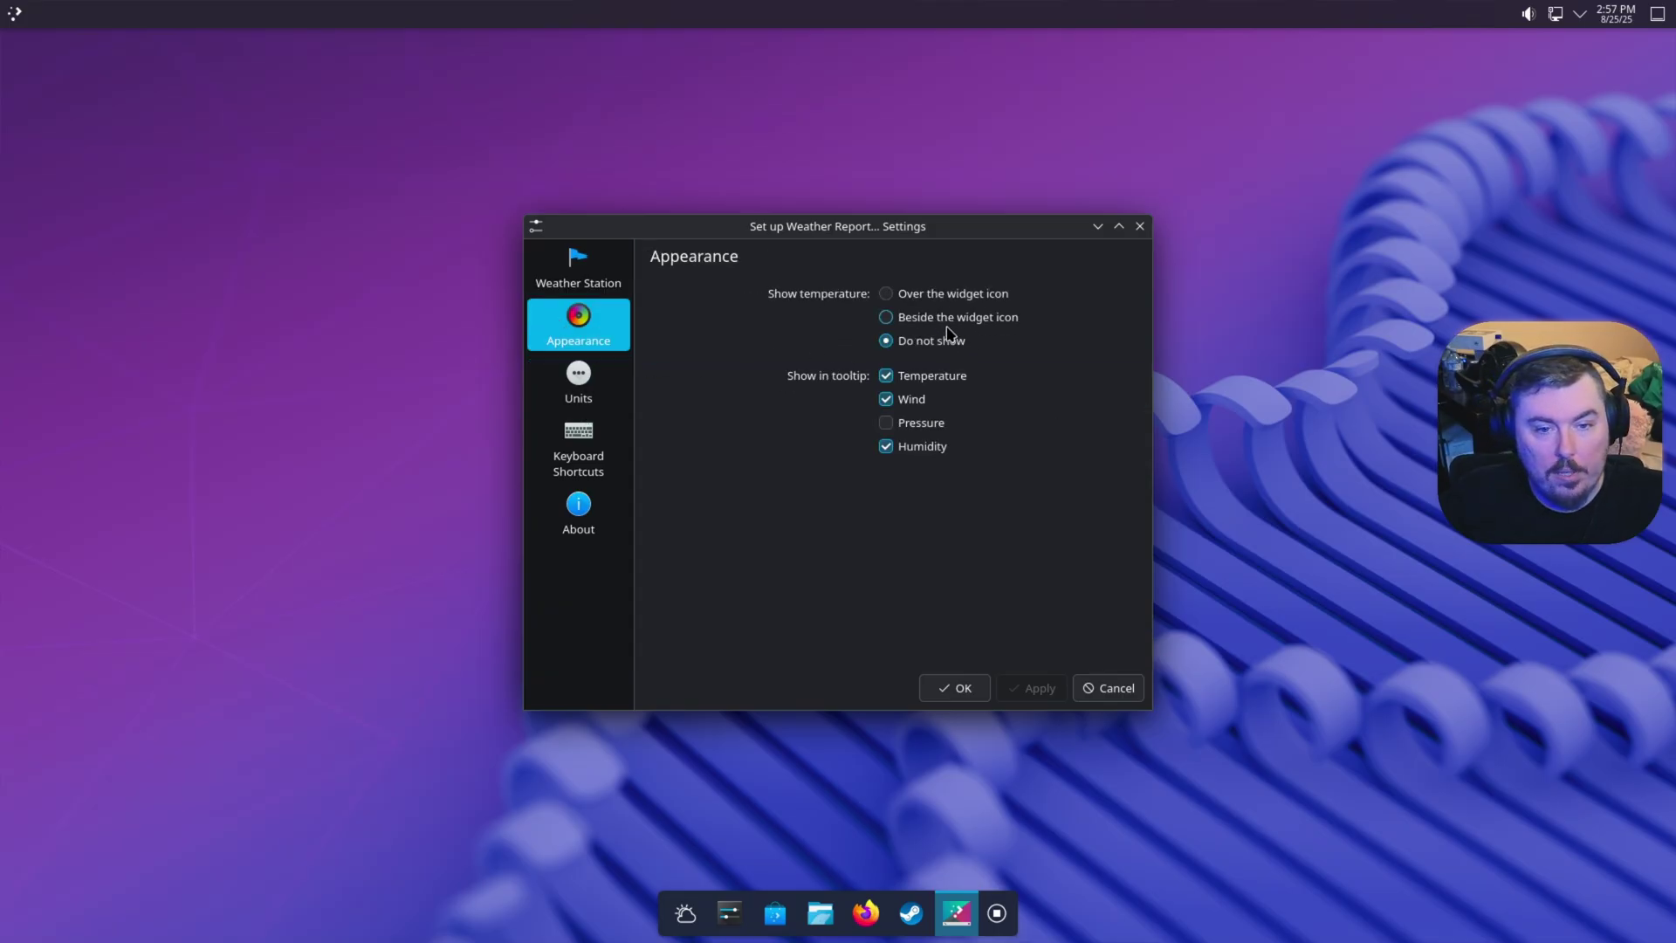
click(933, 321)
click(1050, 695)
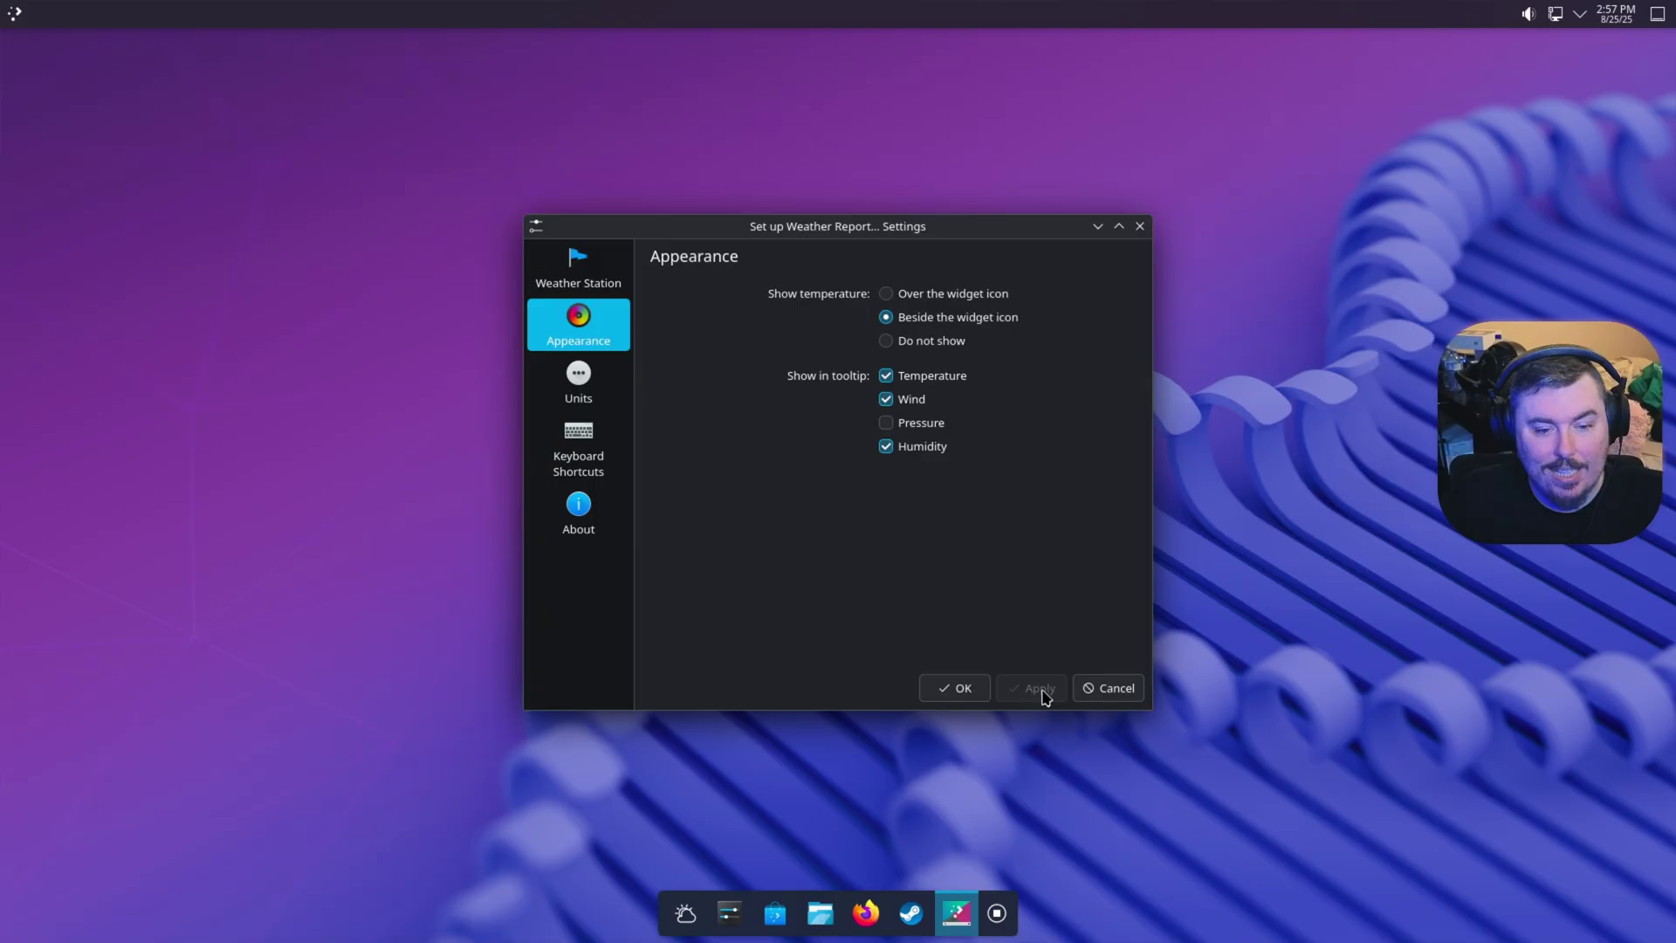
Step: Switch the weather units to Celsius and set the location to Halifax, NS
click(577, 382)
click(902, 297)
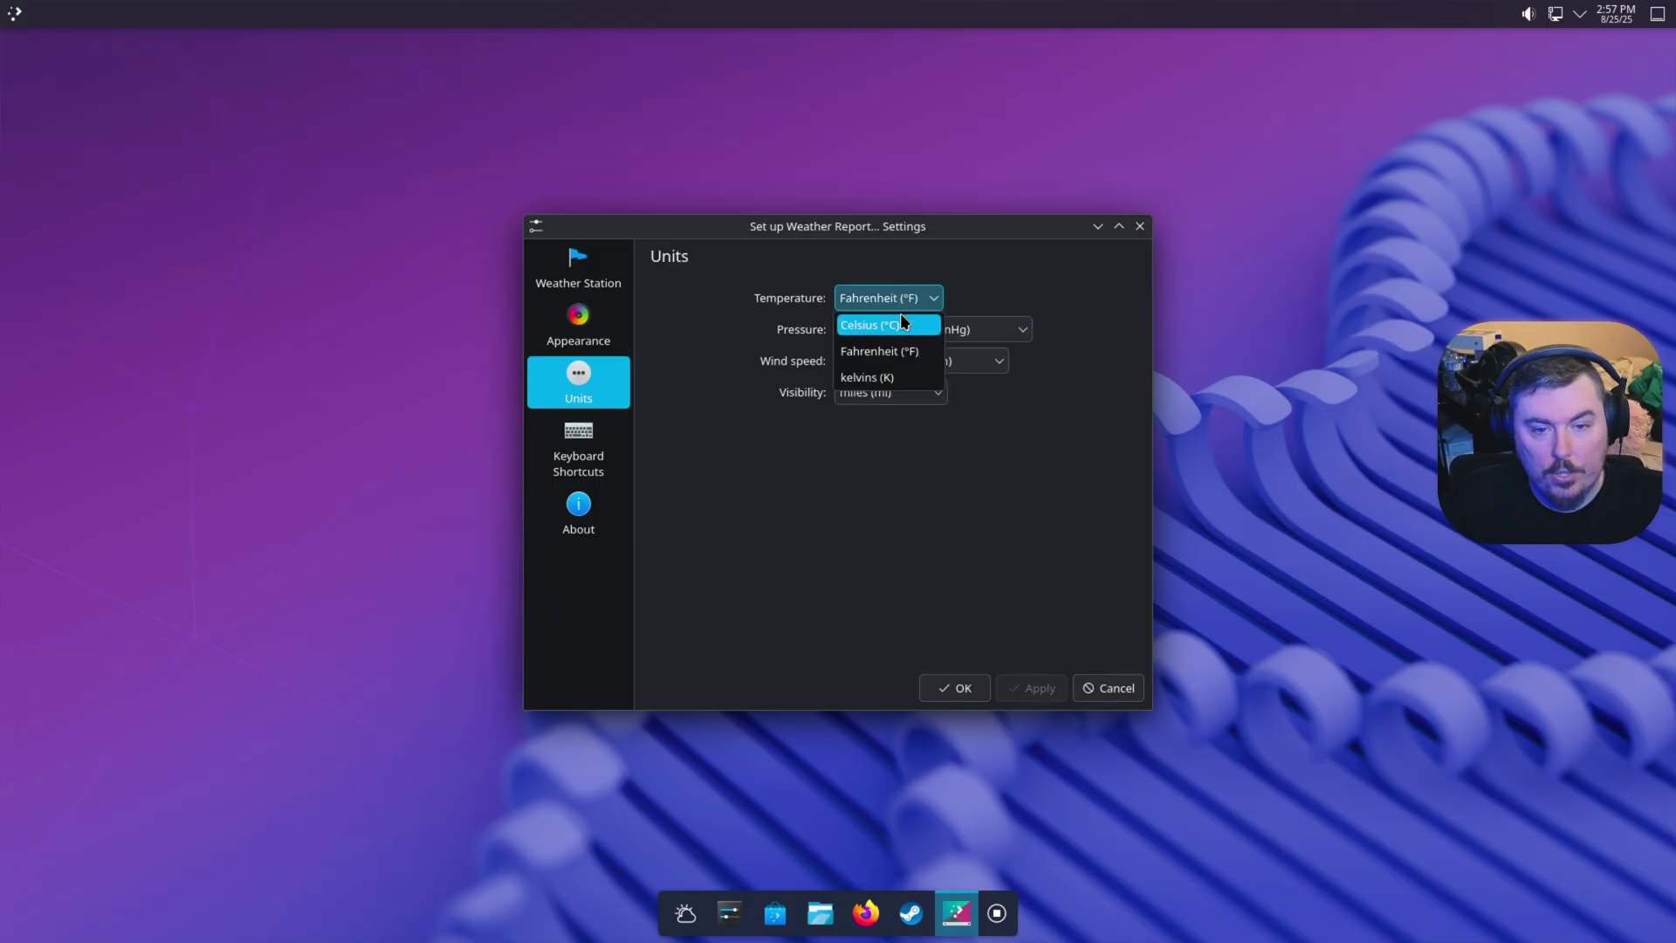
click(1030, 688)
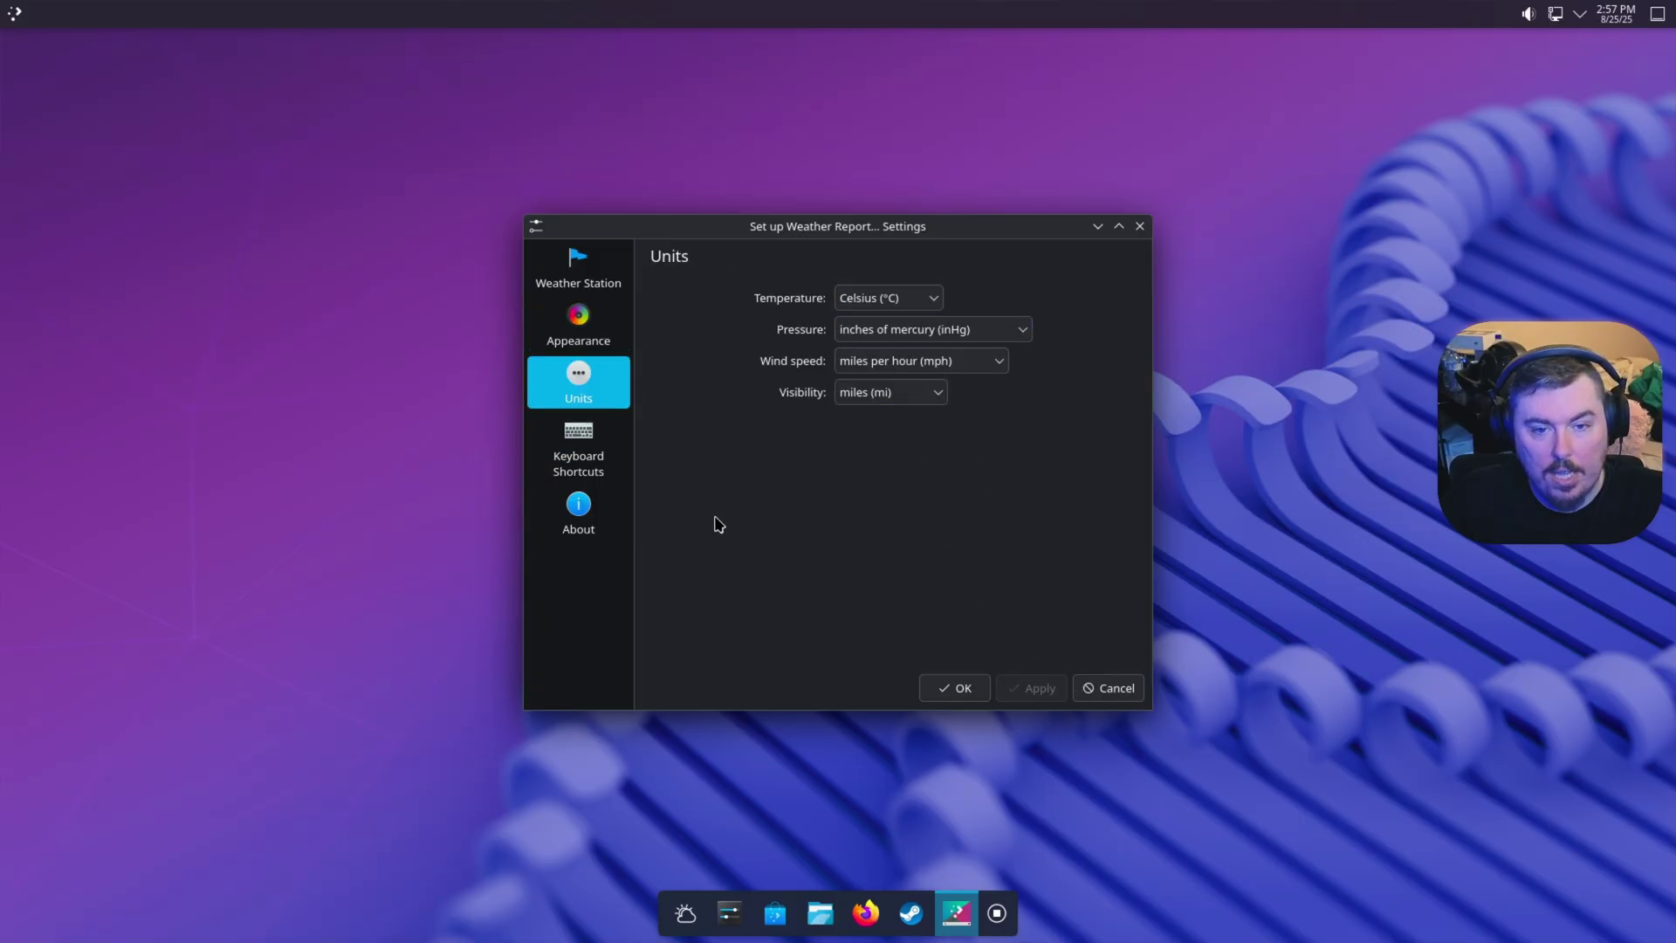
click(611, 349)
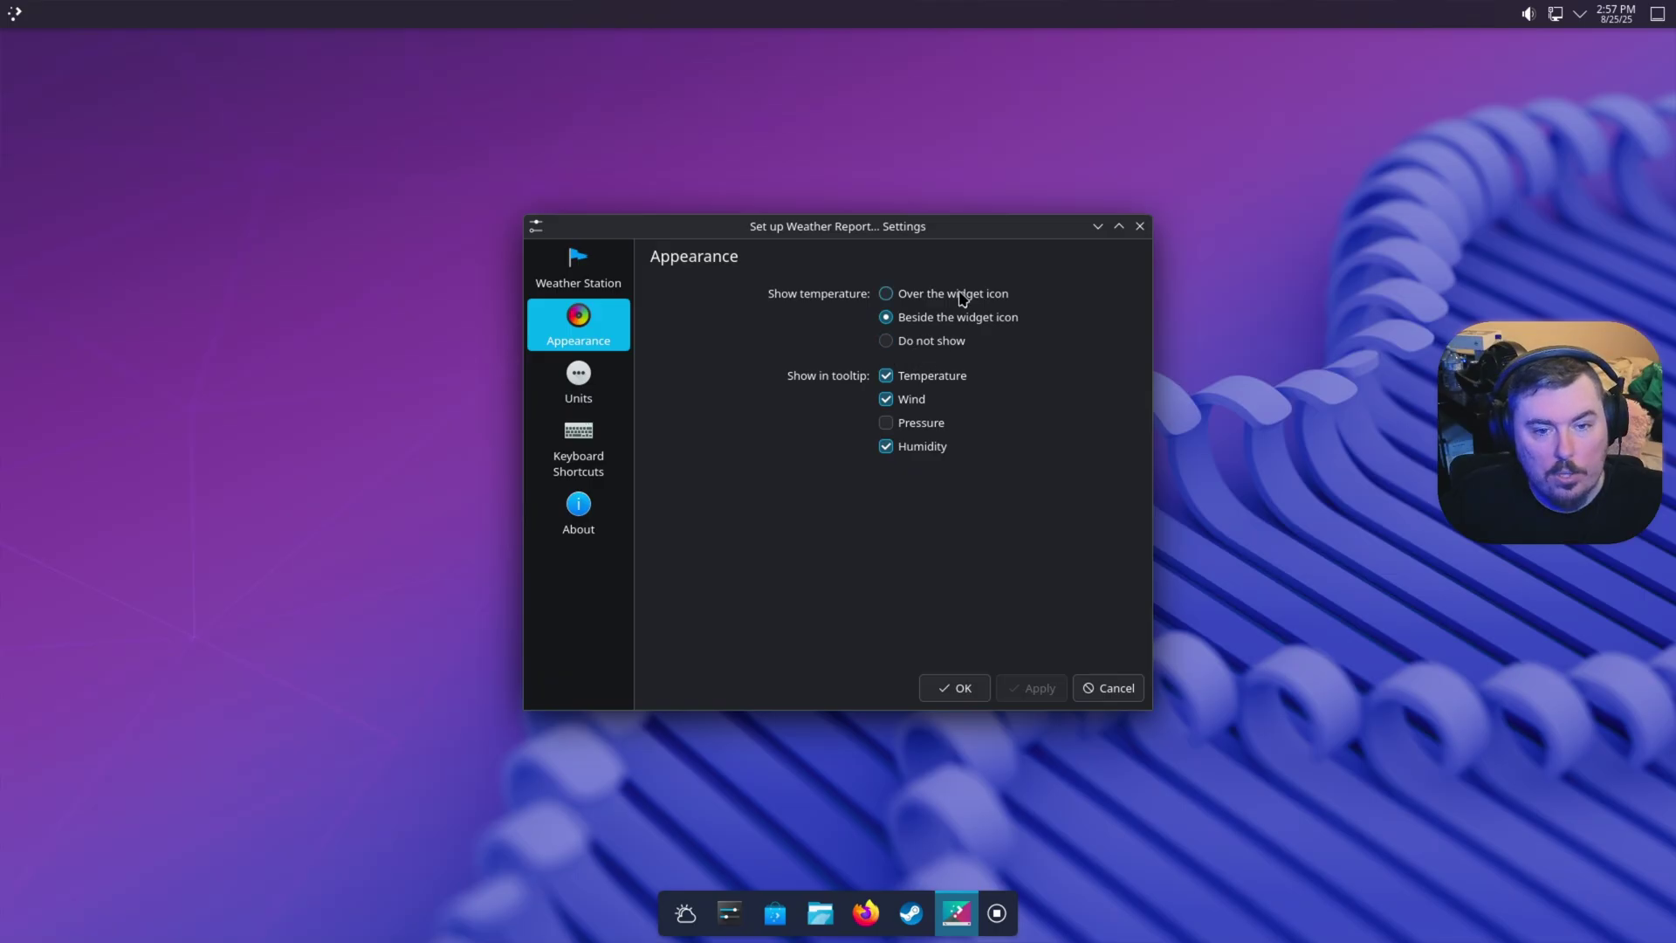
click(572, 271)
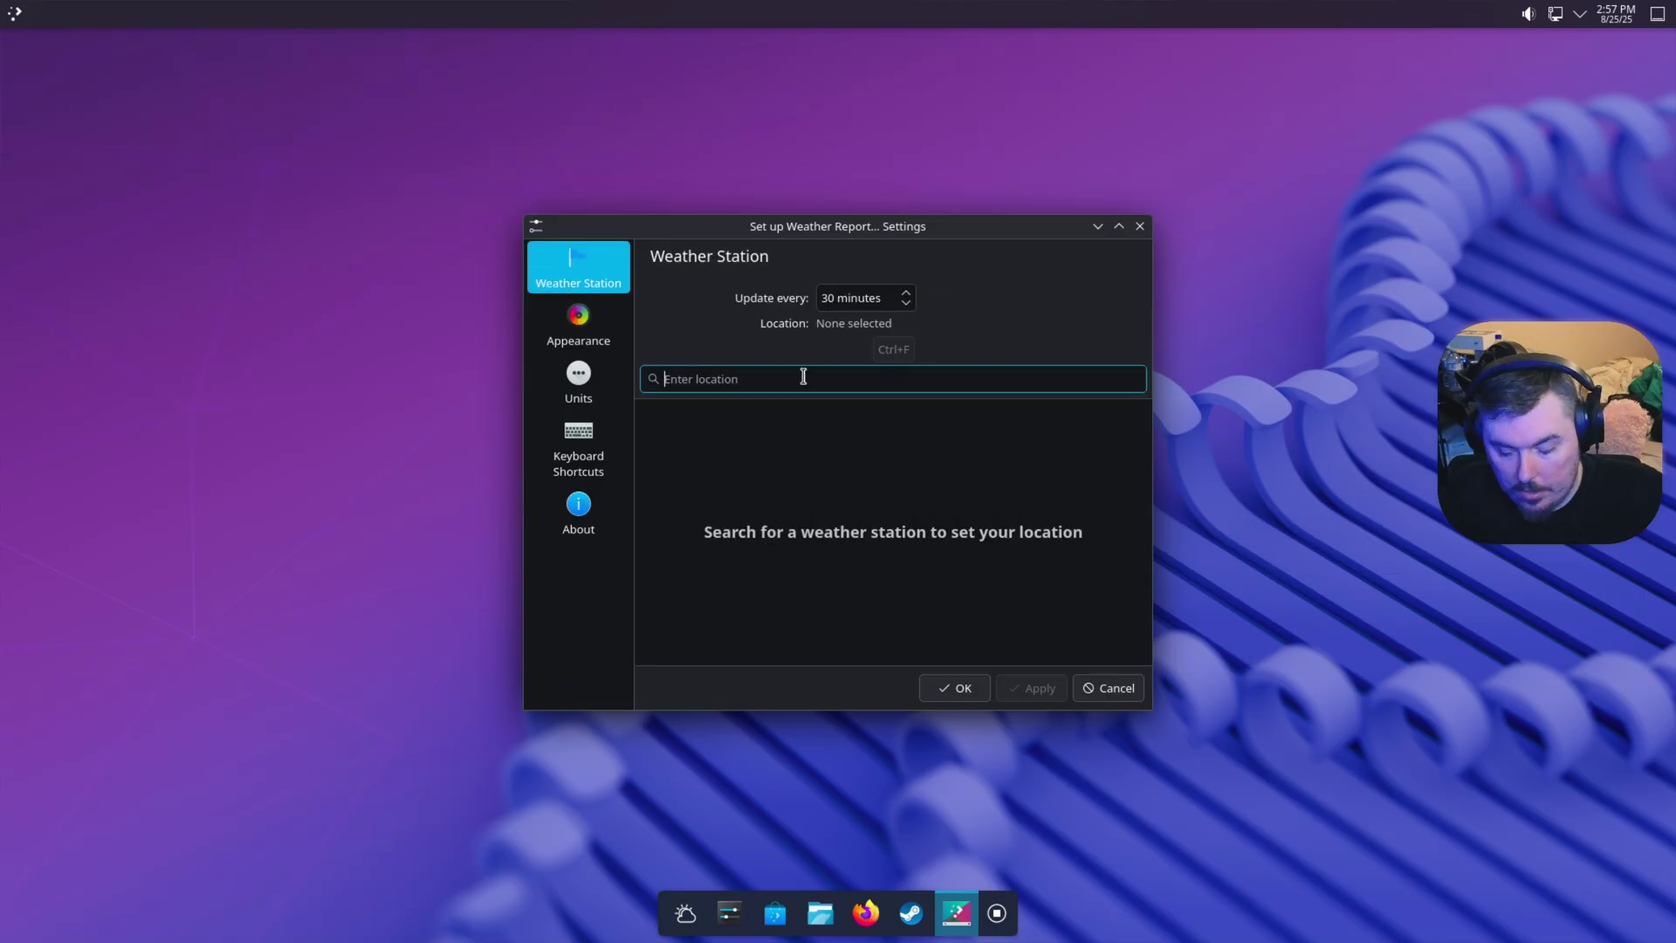
text(hali)
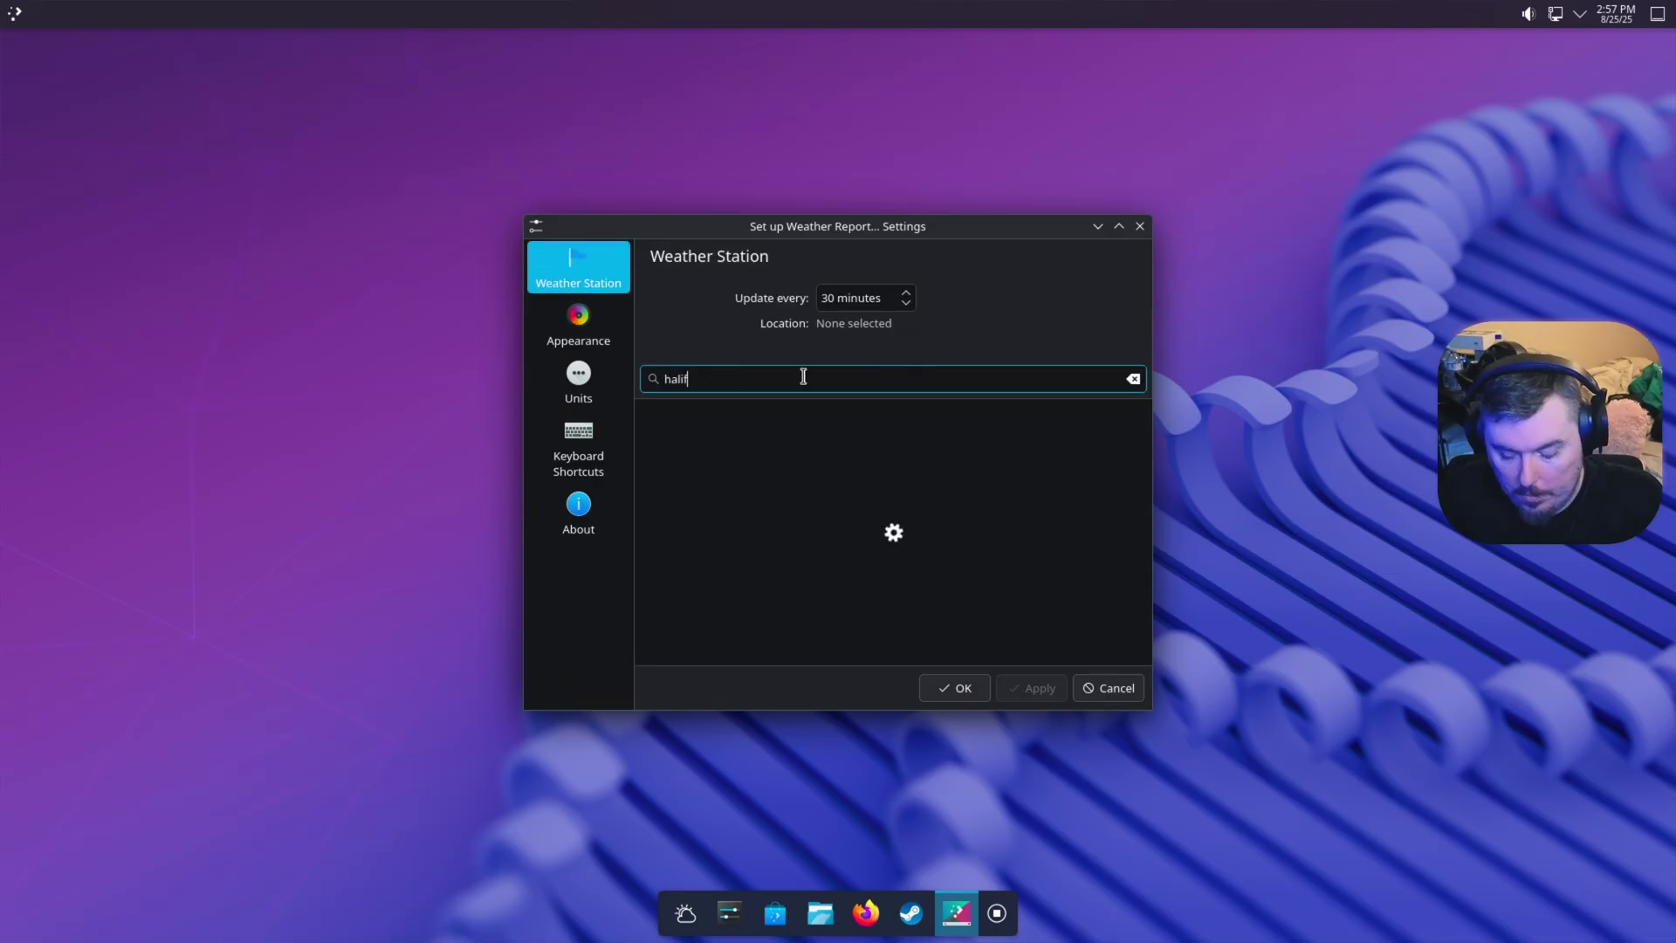
text(fa)
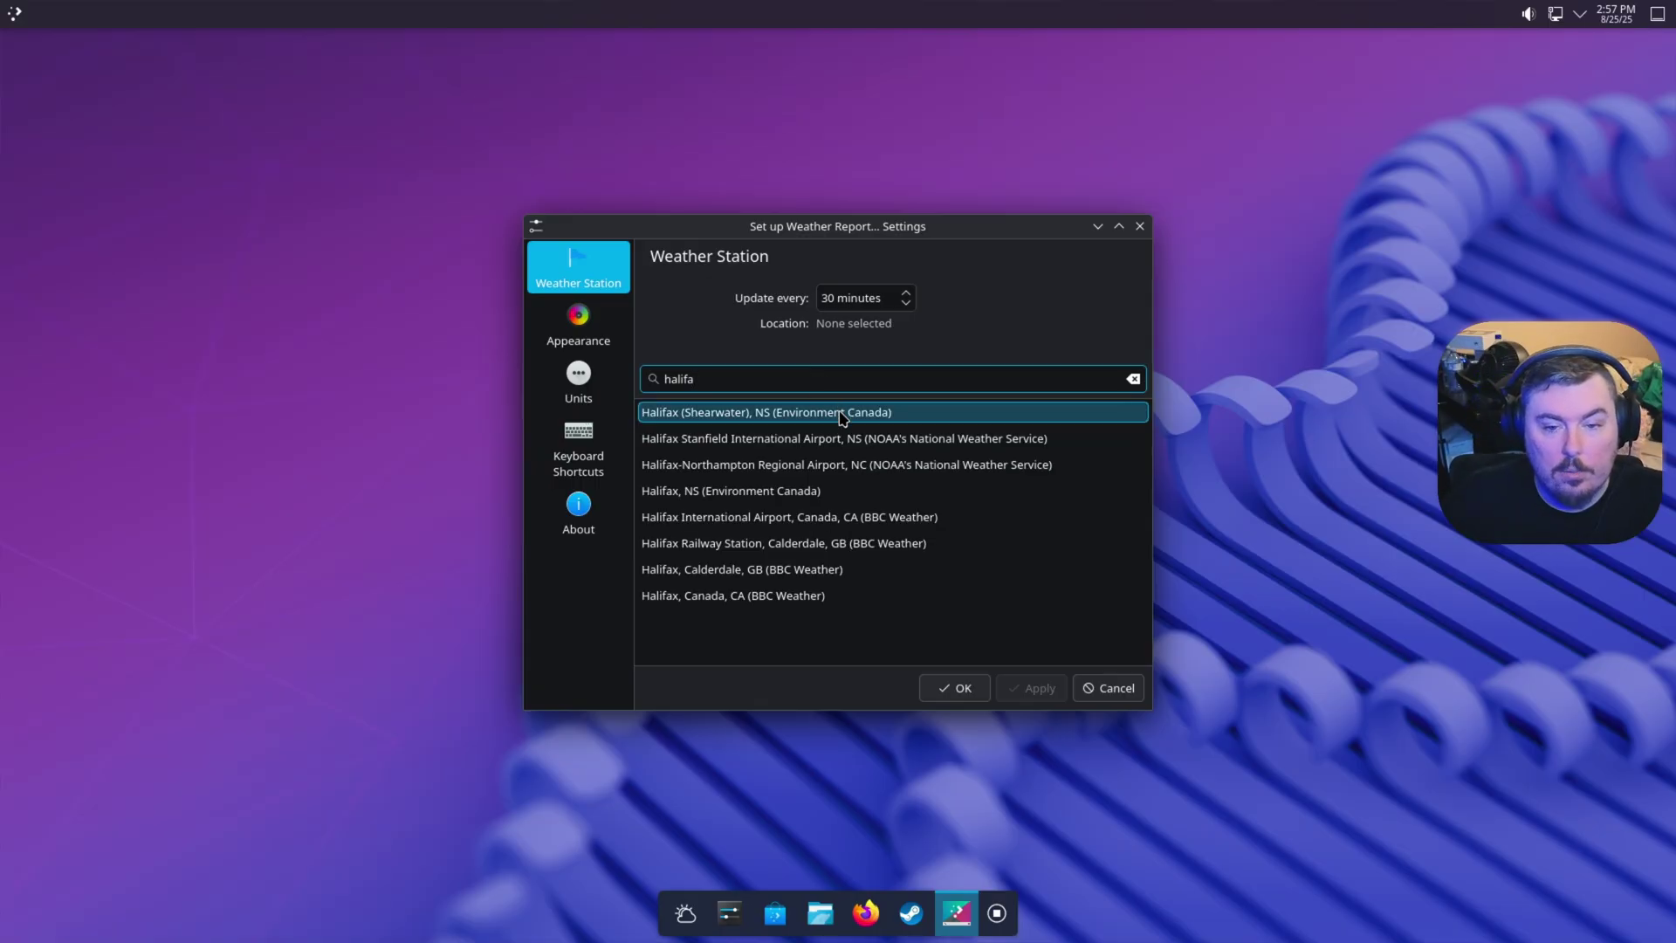
click(804, 492)
click(1030, 689)
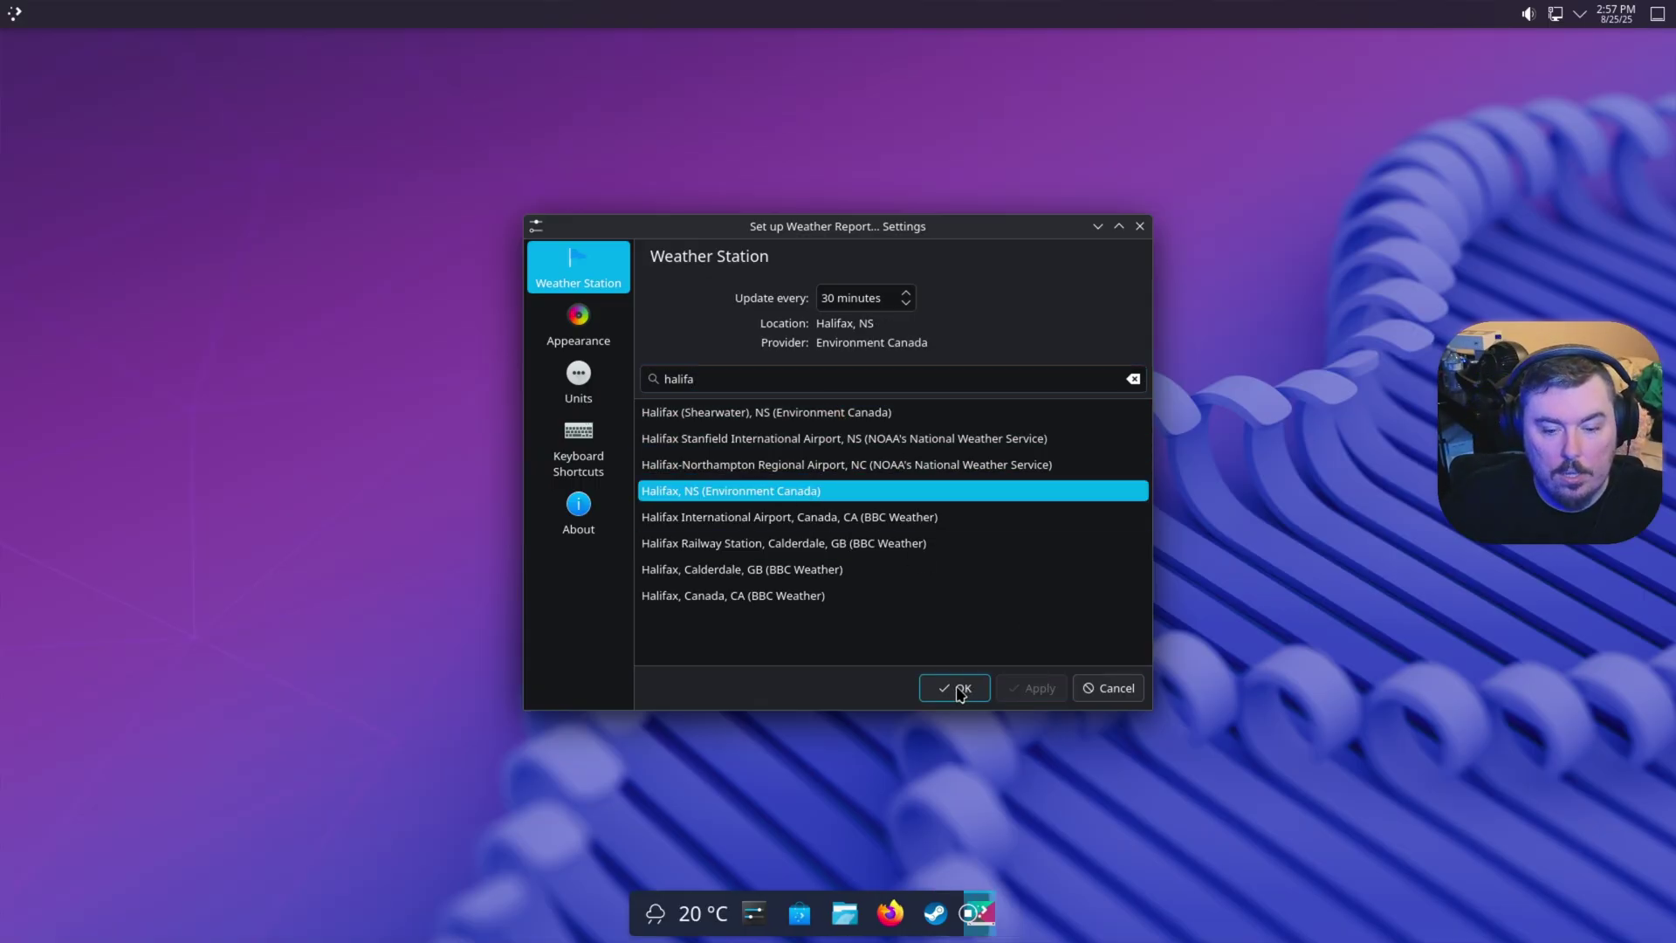
Step: Reorder the dock launchers with Firefox first and unpin Discover
click(960, 690)
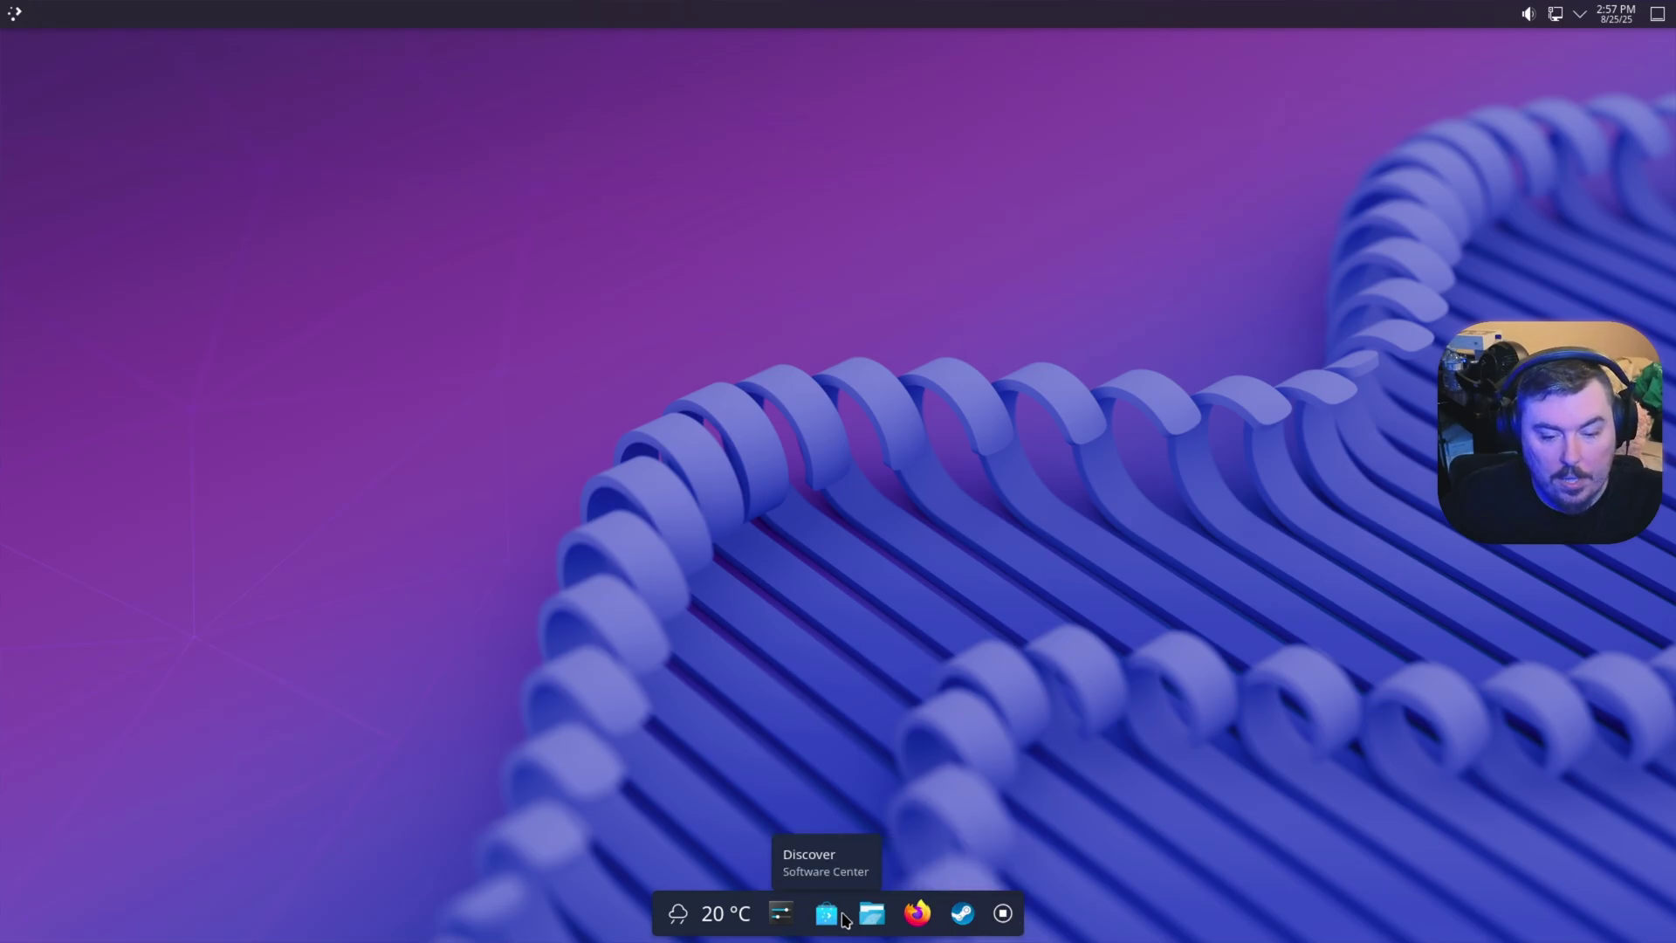
mouse_move(871, 916)
mouse_down()
mouse_move(780, 917)
mouse_move(961, 917)
mouse_move(785, 917)
mouse_up()
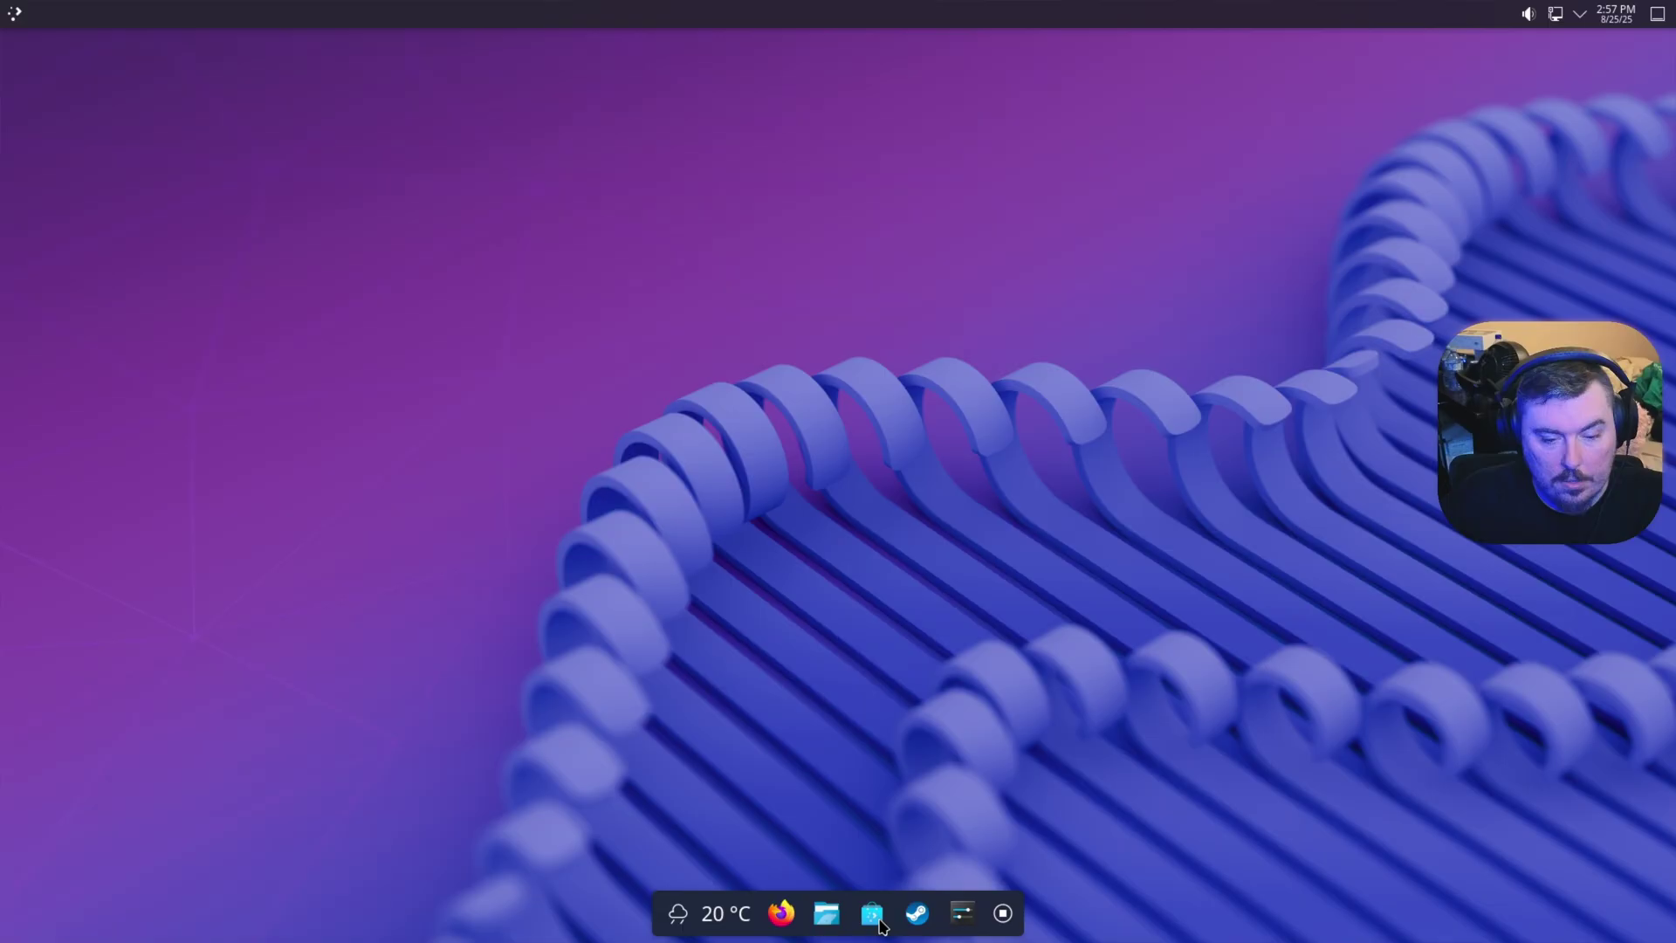
right_click(872, 915)
click(904, 825)
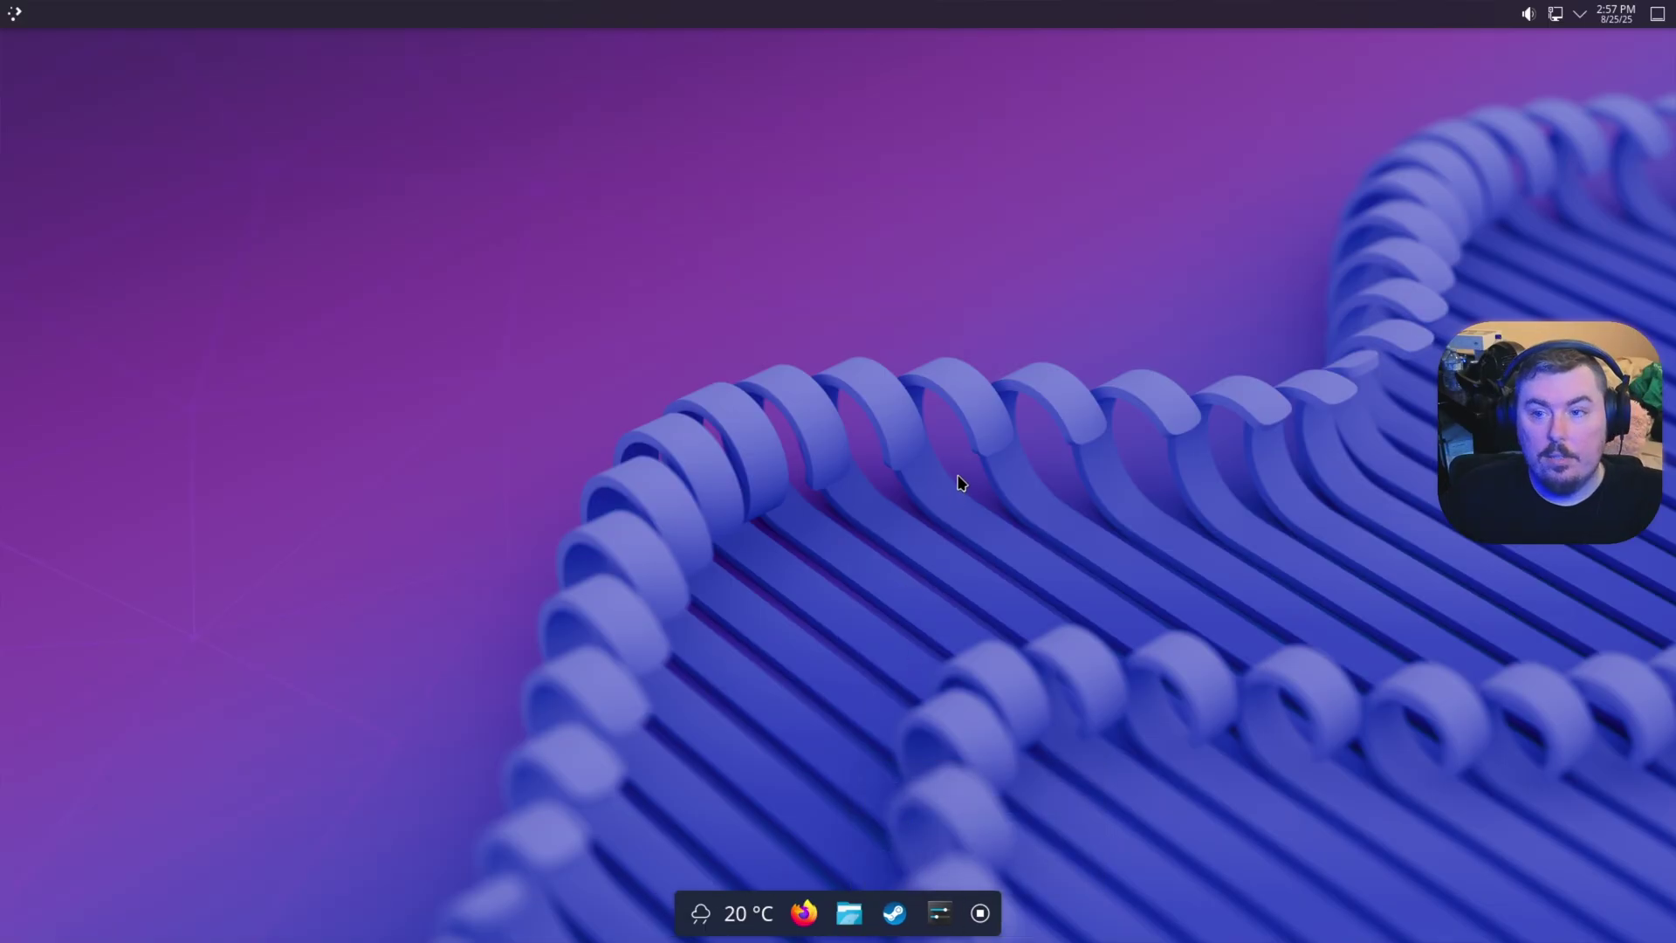
Step: Search 'mactahoe github icon' in Firefox and open the MacTahoe-icon-theme repository
click(796, 916)
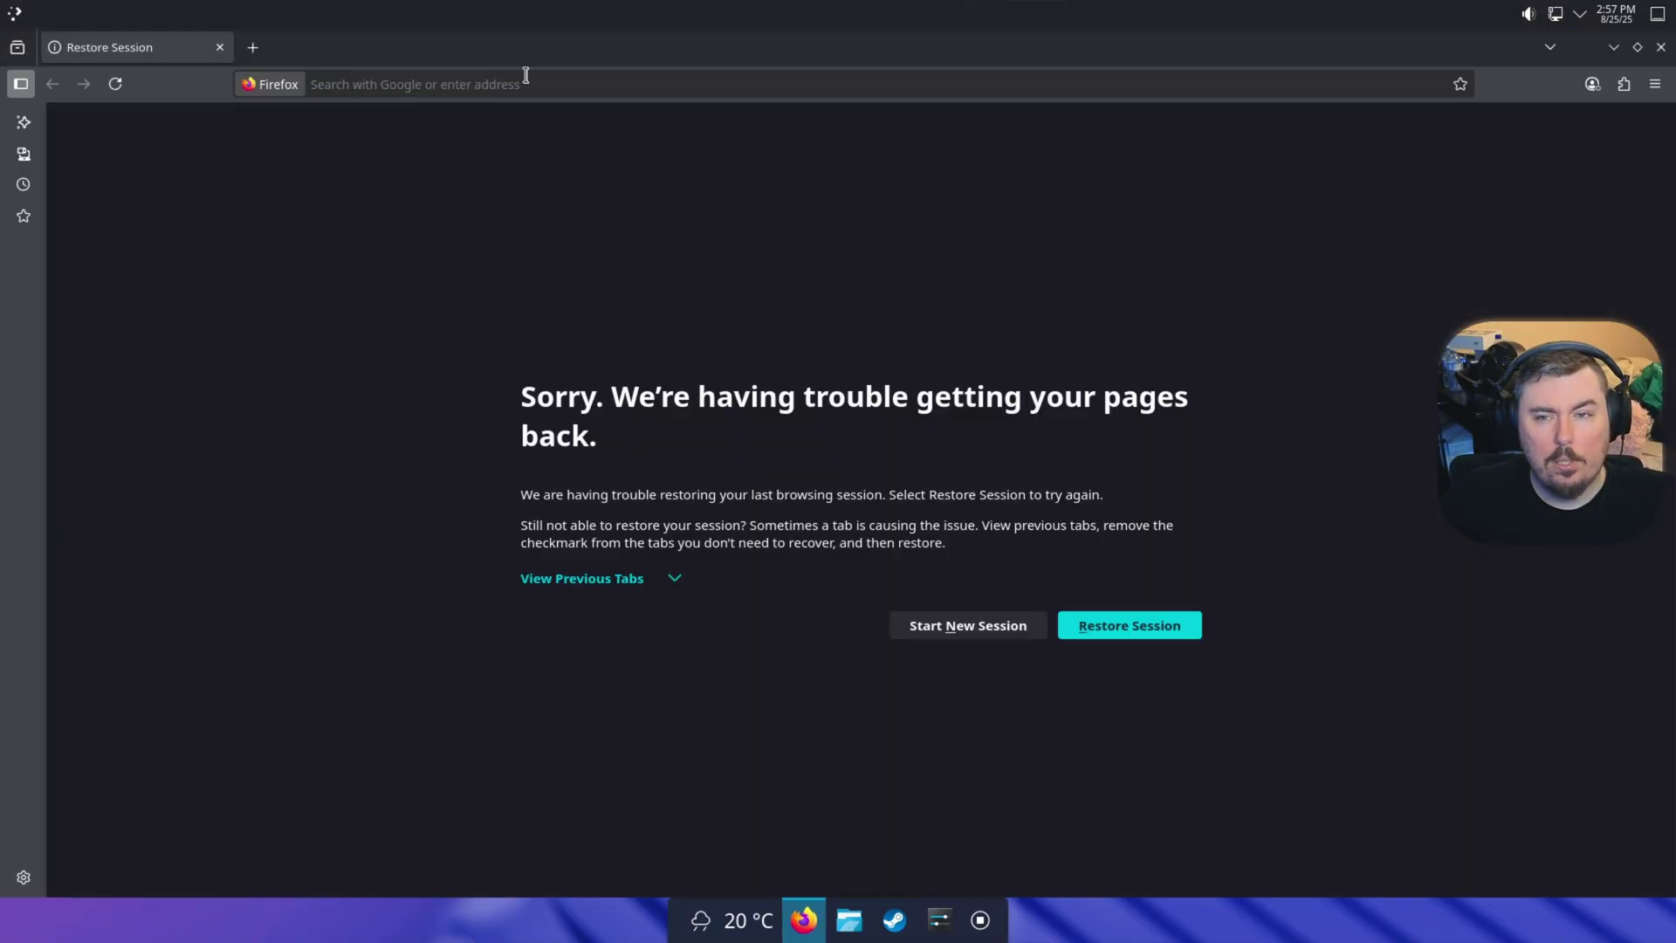
click(526, 77)
text(ma)
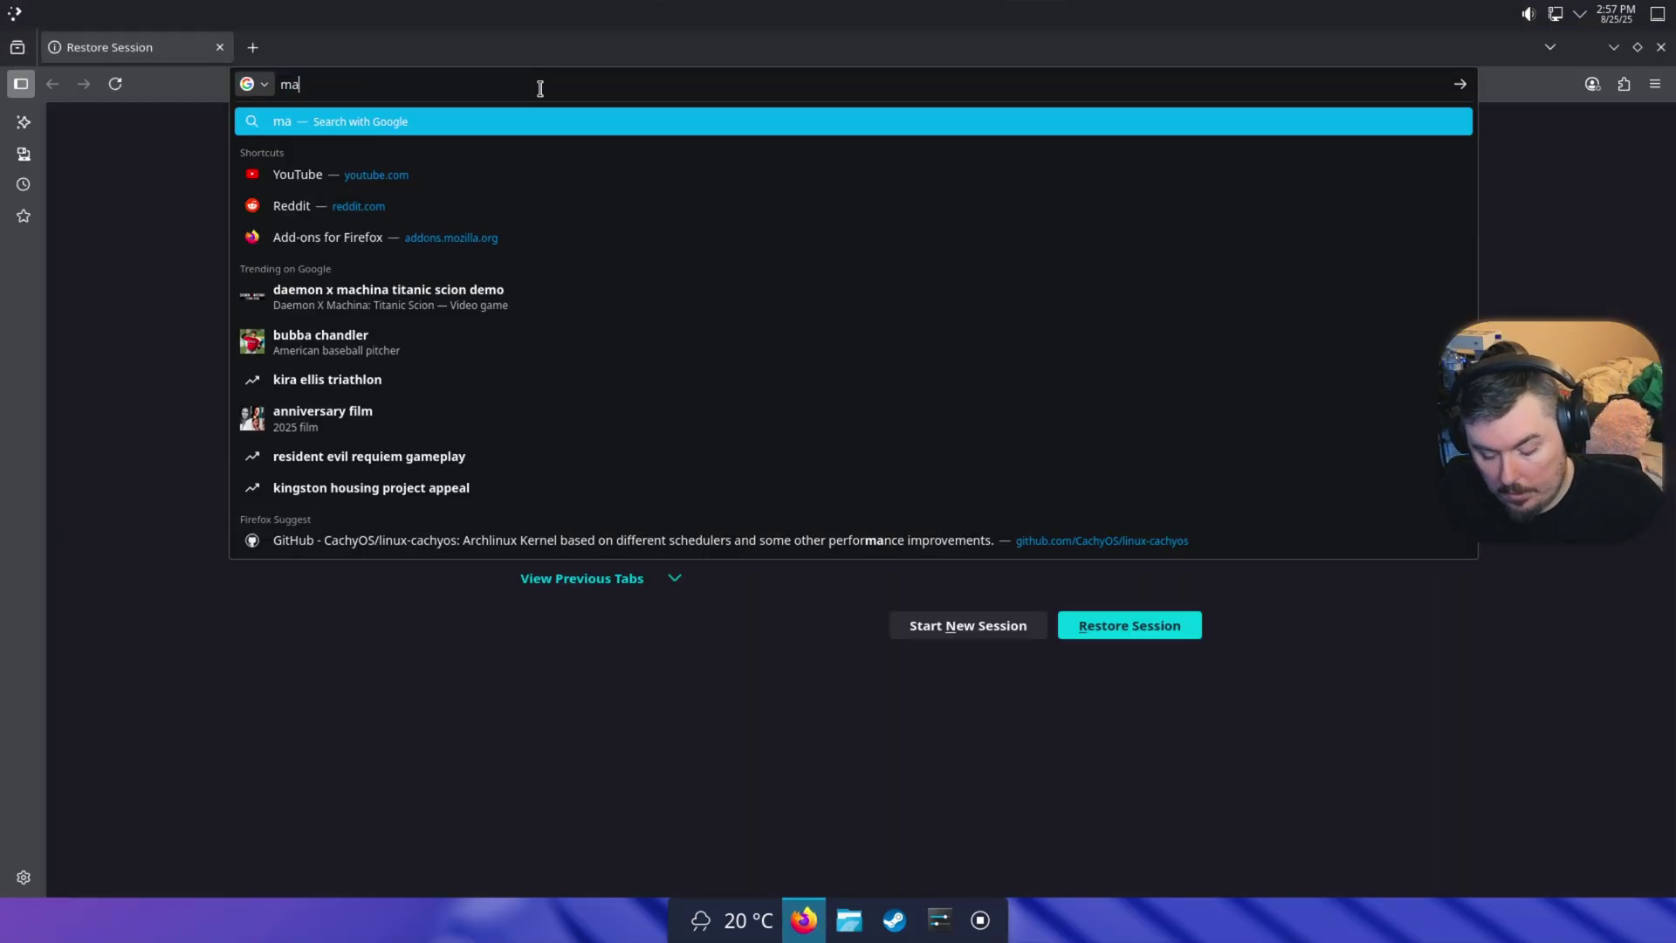
text(ctahoe)
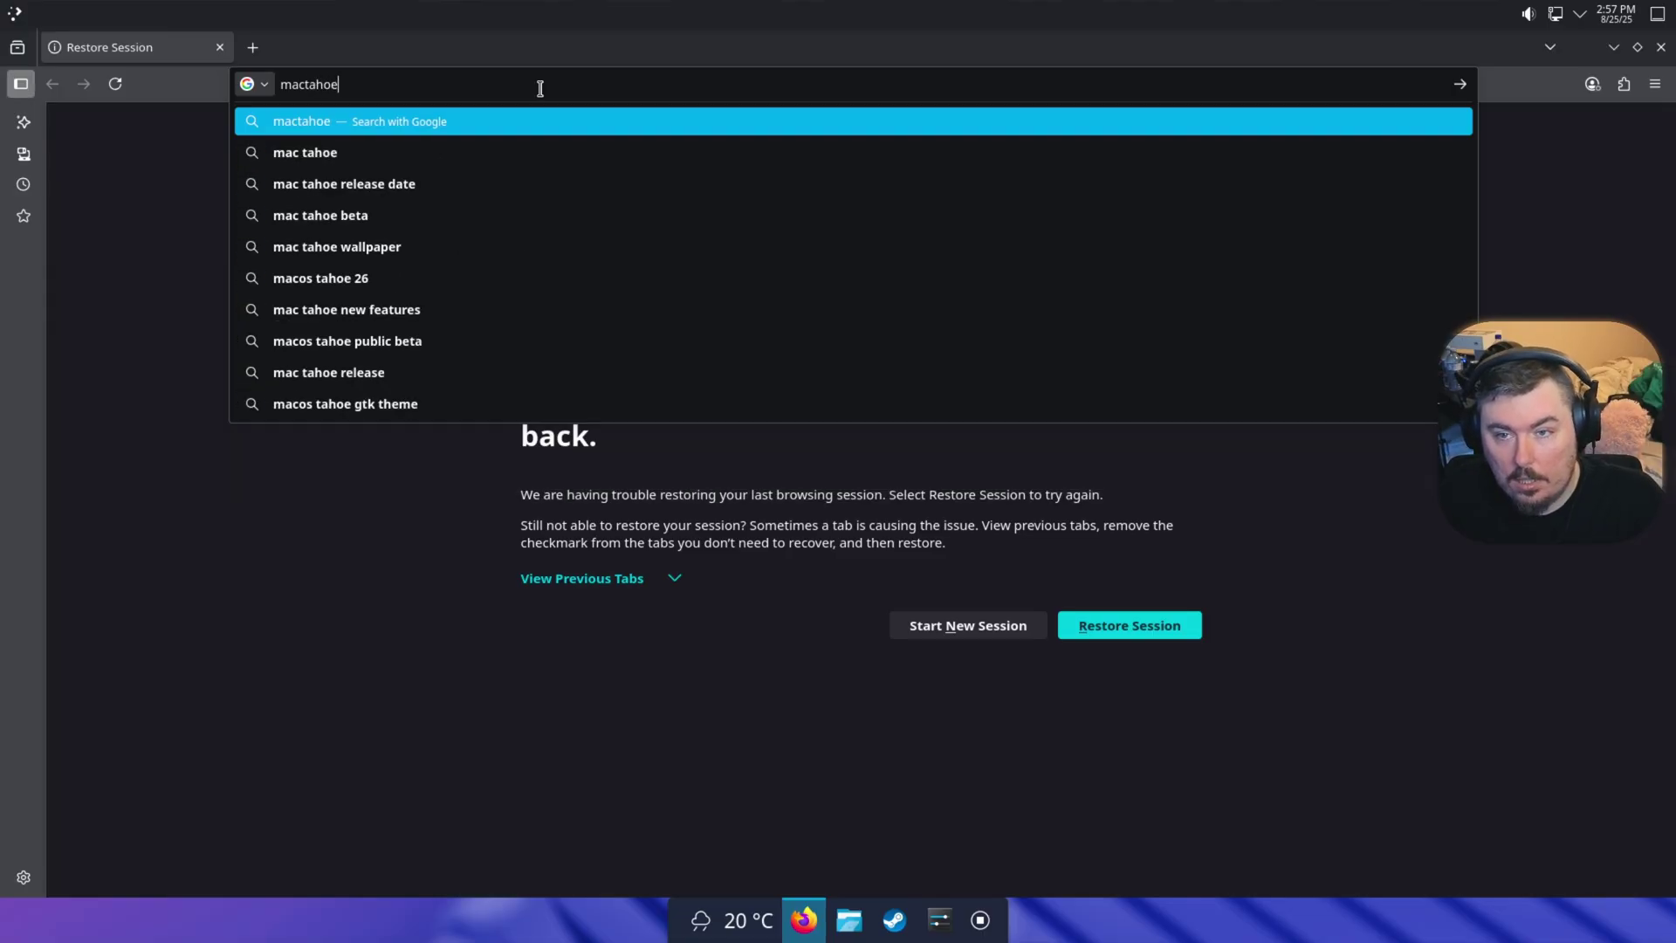
text( github i)
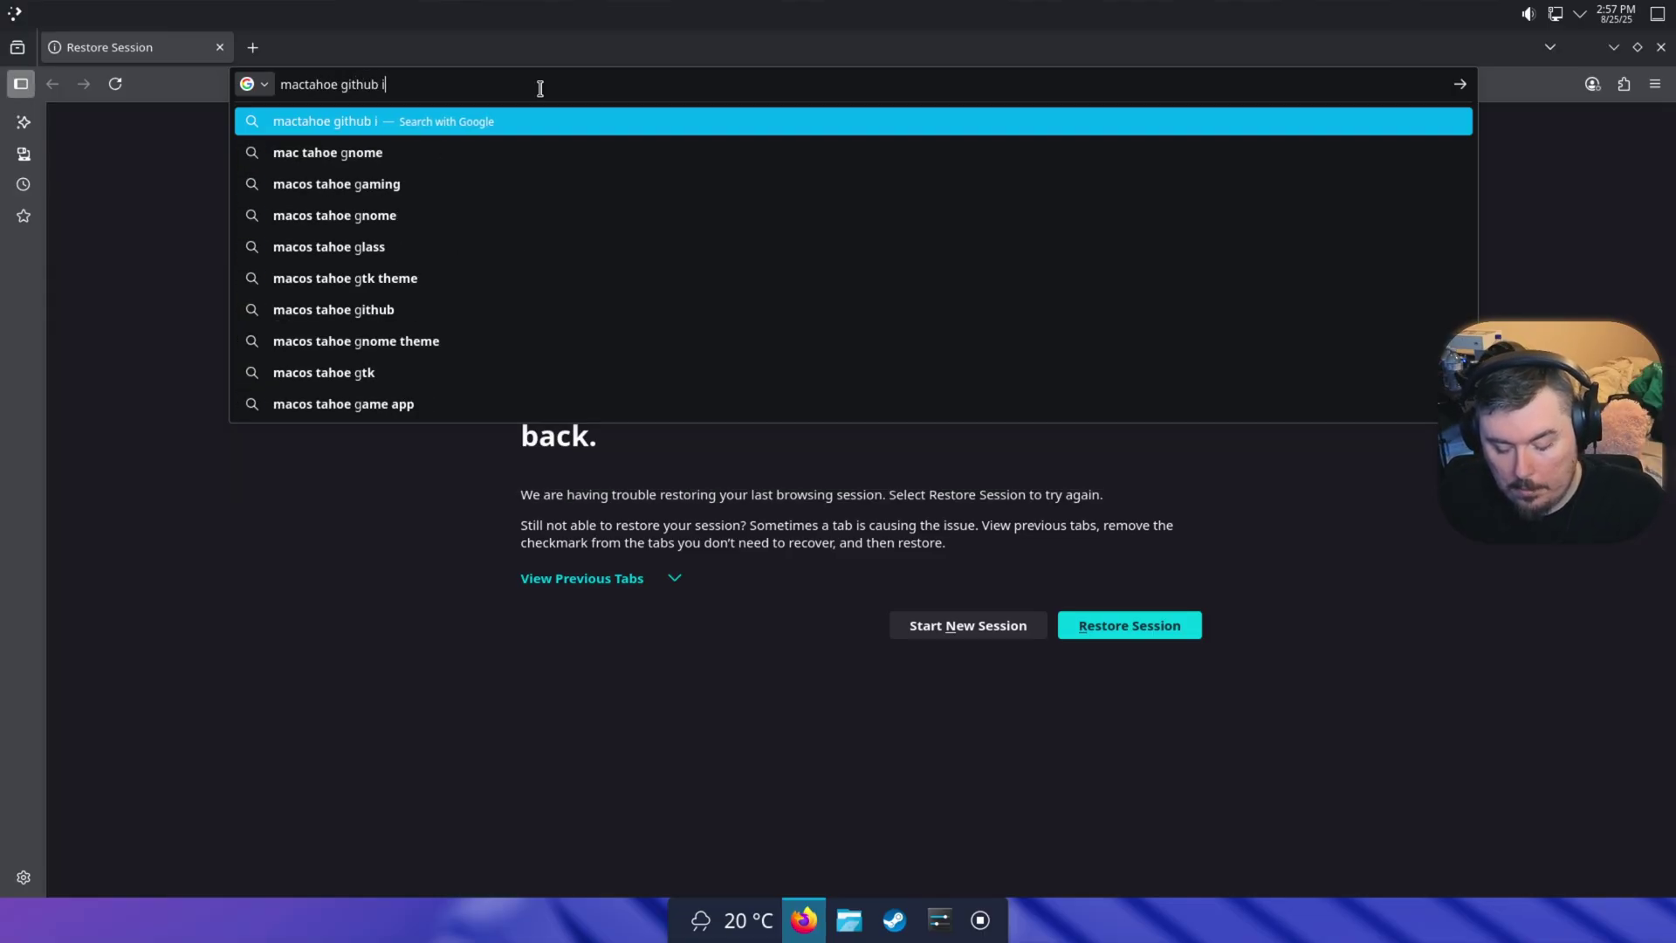
text(con)
key(Return)
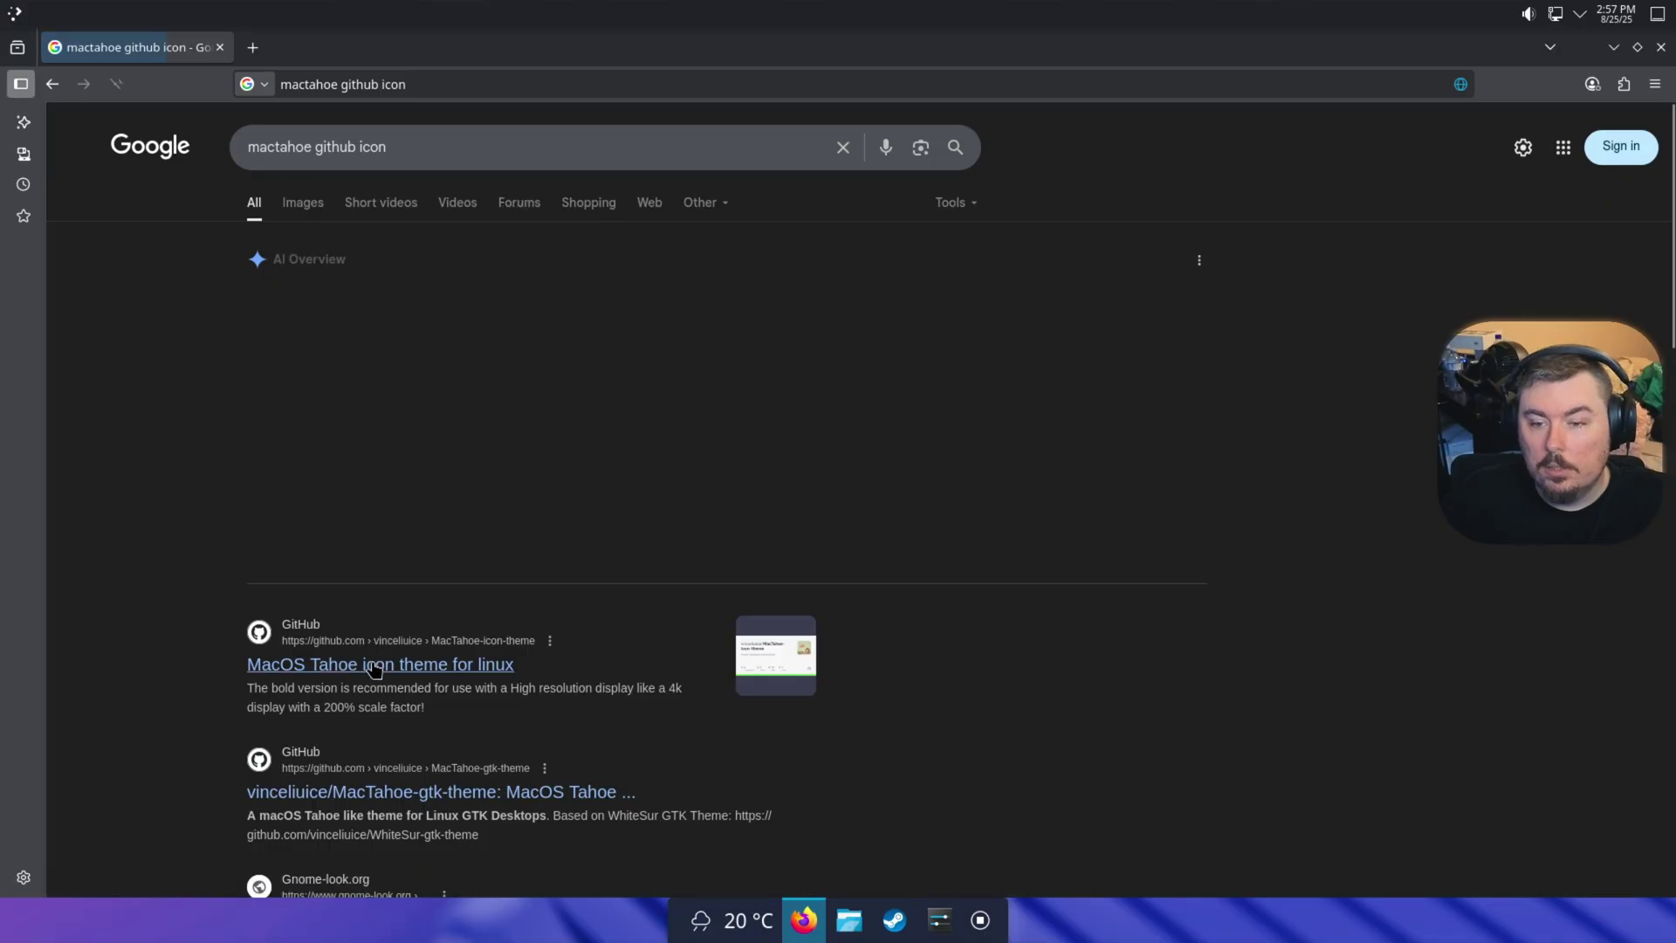
click(375, 666)
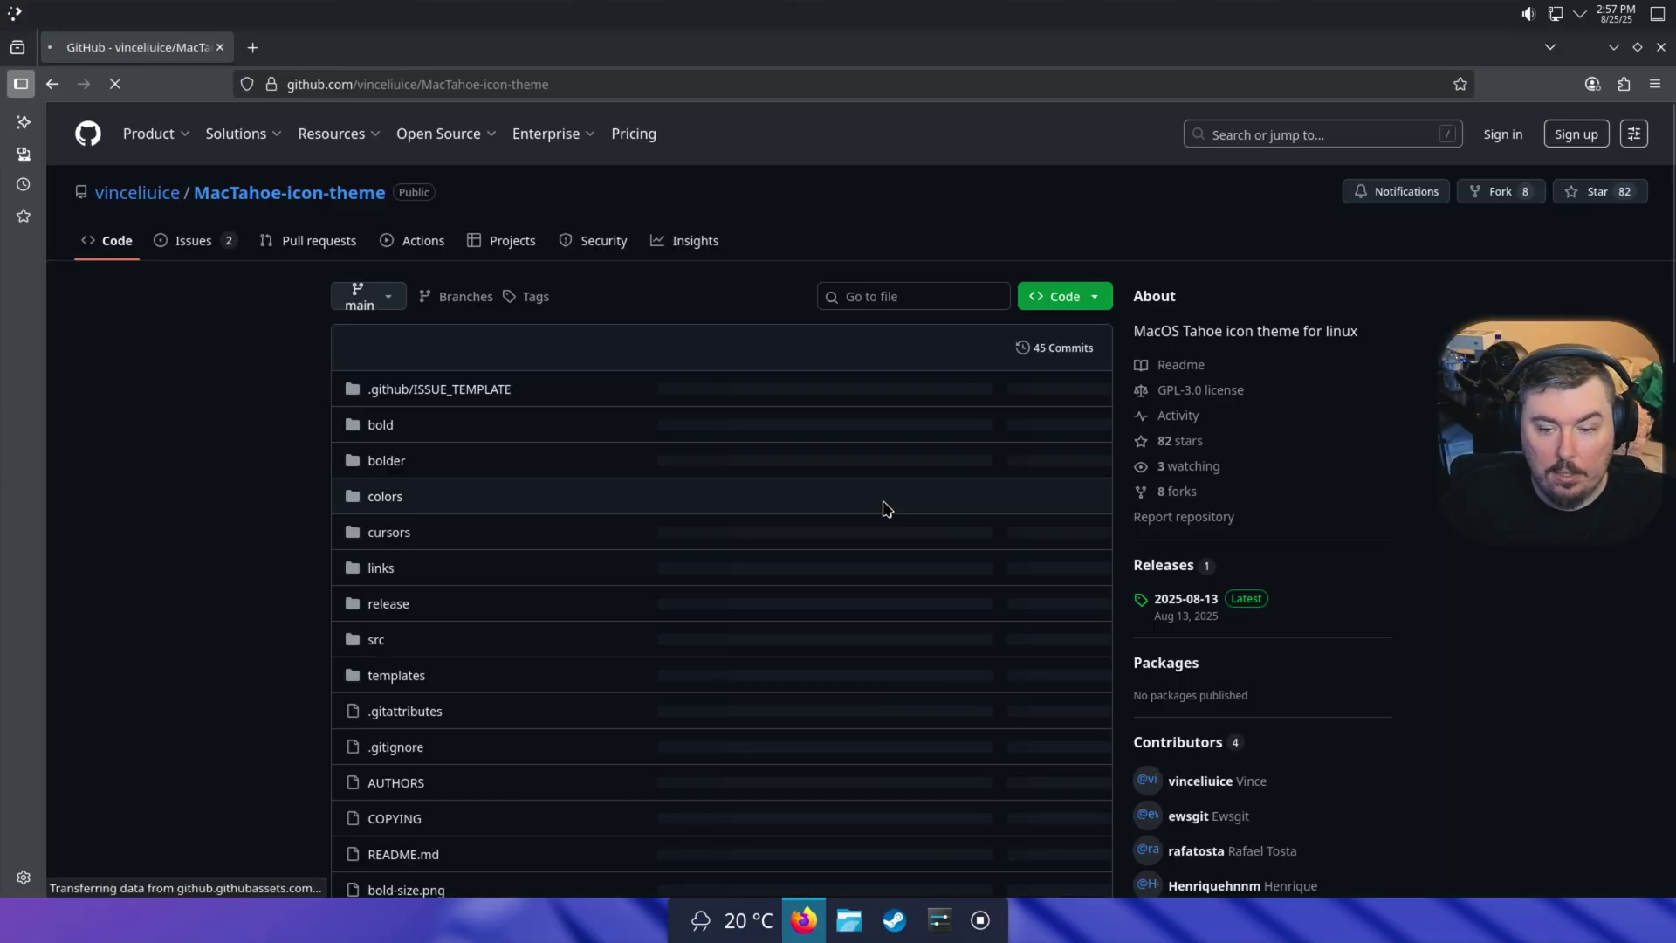
Step: Copy the repository URL and minimize Firefox
click(493, 85)
right_click(479, 89)
click(528, 177)
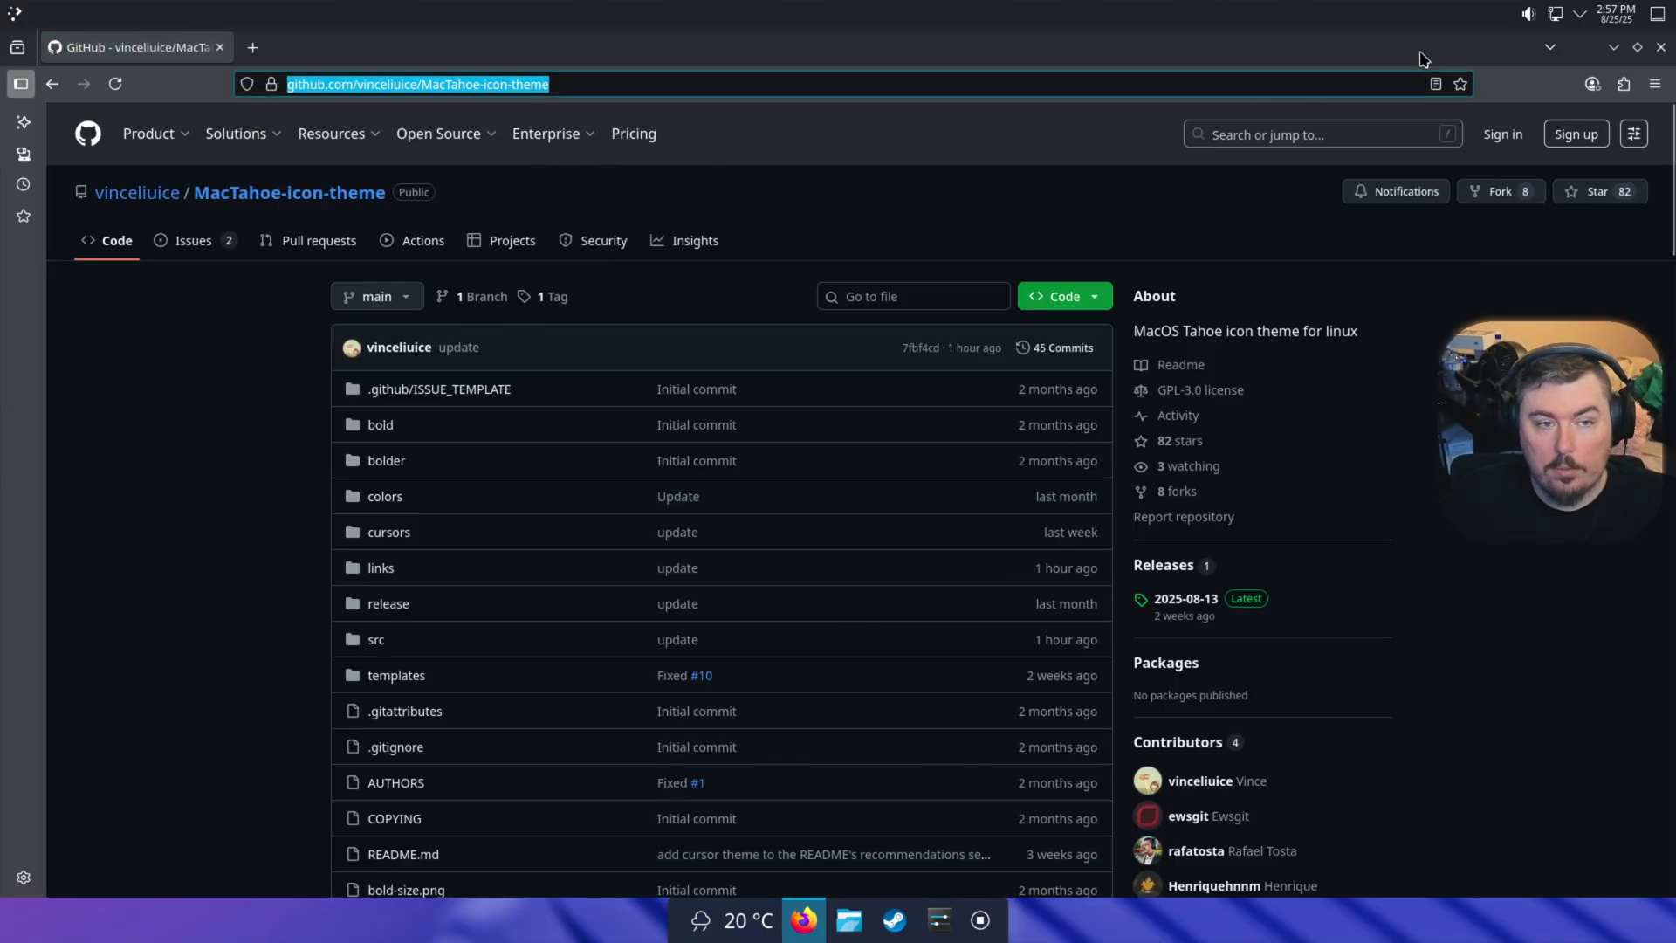
click(1606, 47)
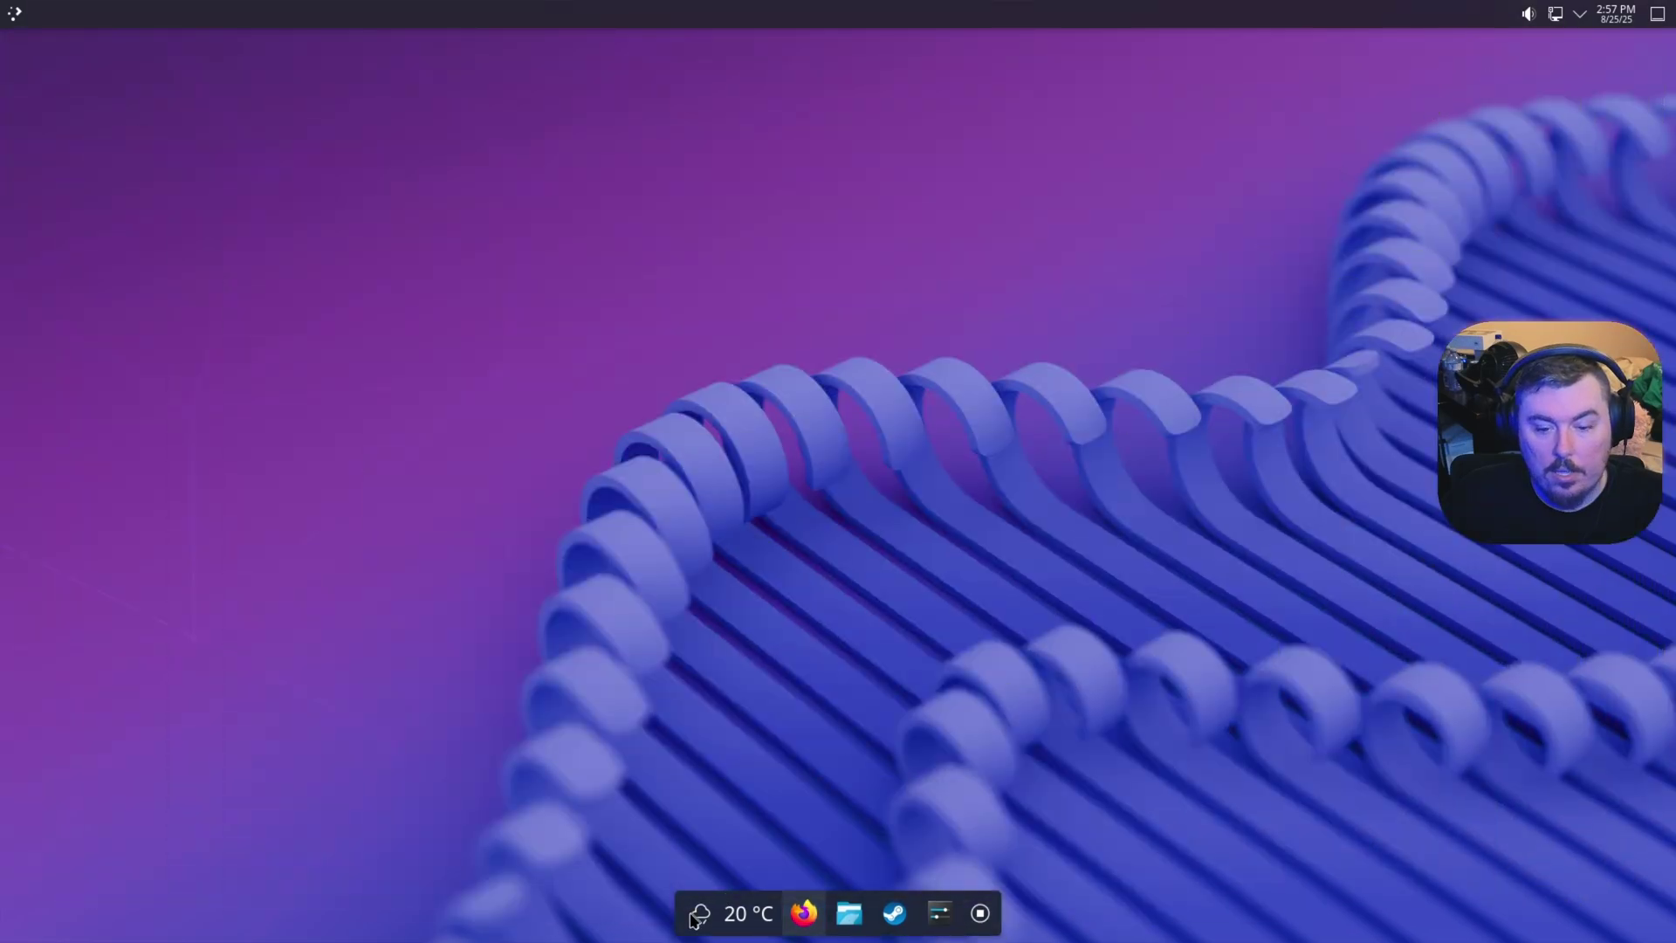
Step: Open Konsole with larger text and git clone the MacTahoe-icon-theme repository
click(15, 13)
text(kon)
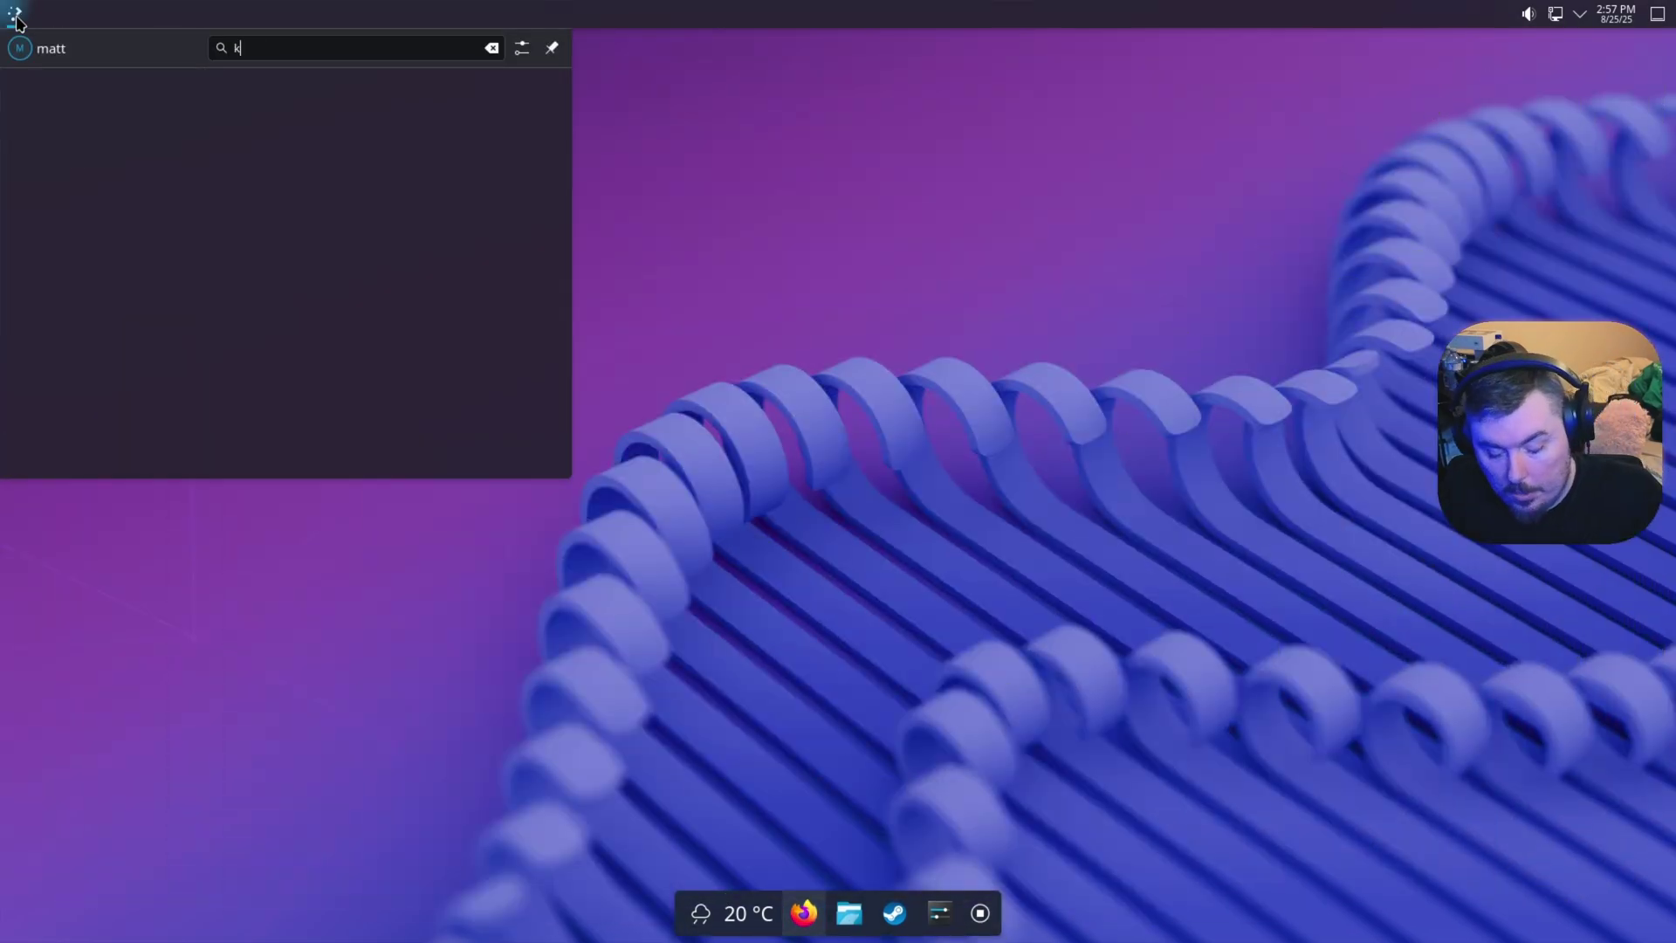
key(Return)
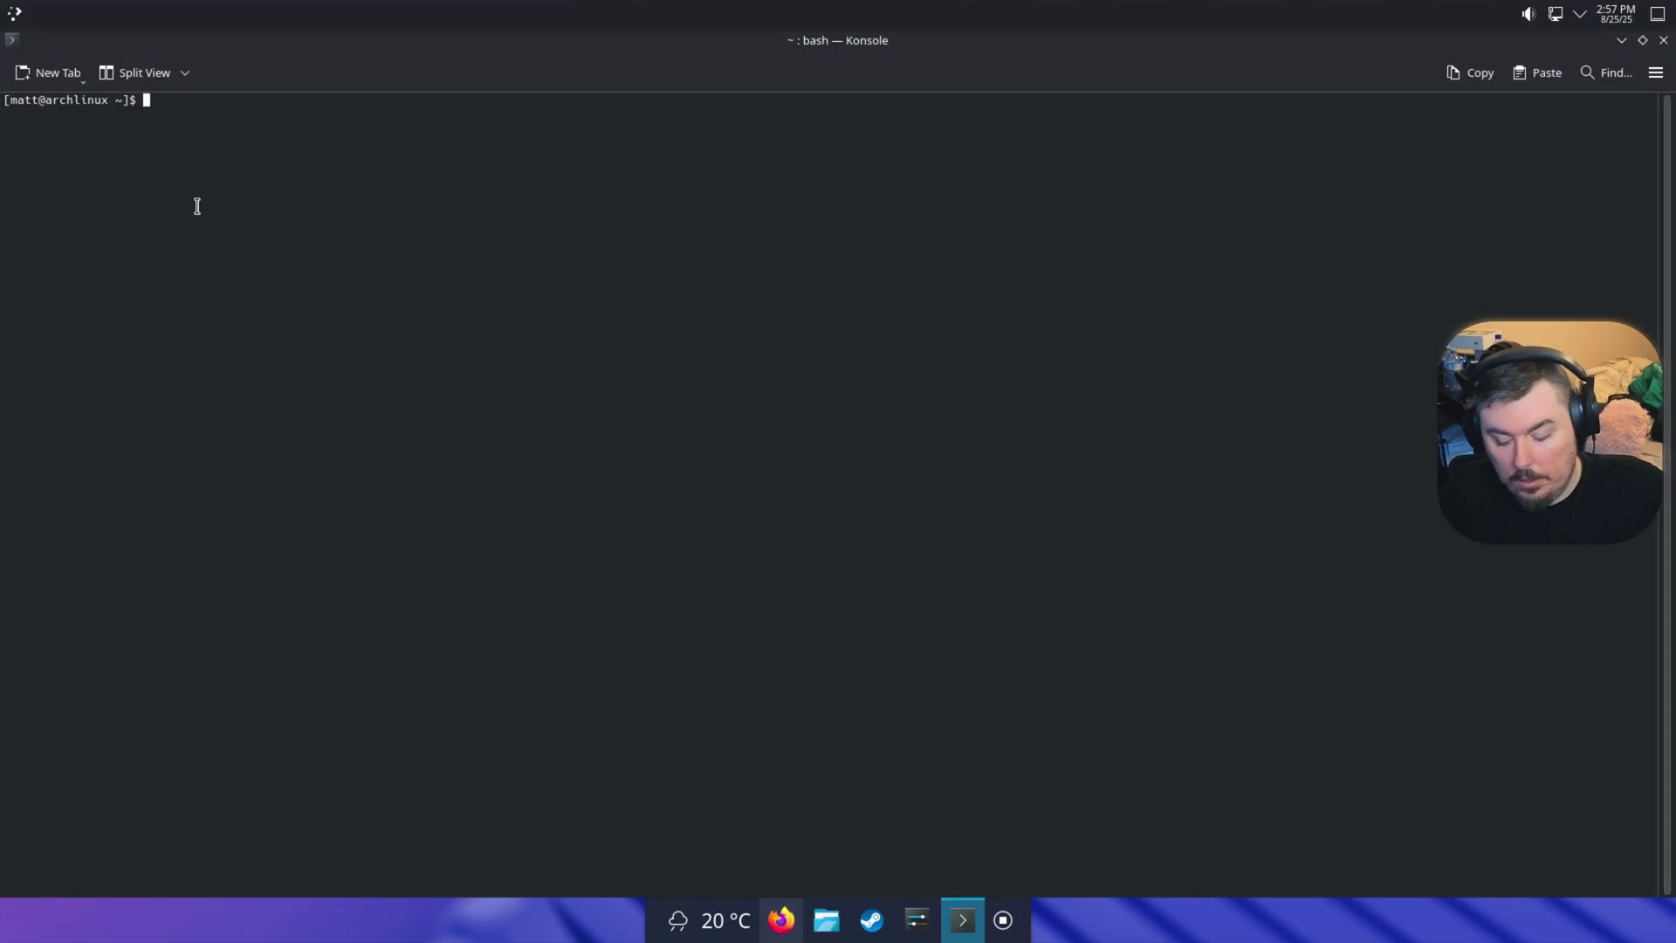
key(ctrl+plus)
key(ctrl+plus)
key(ctrl+plus)
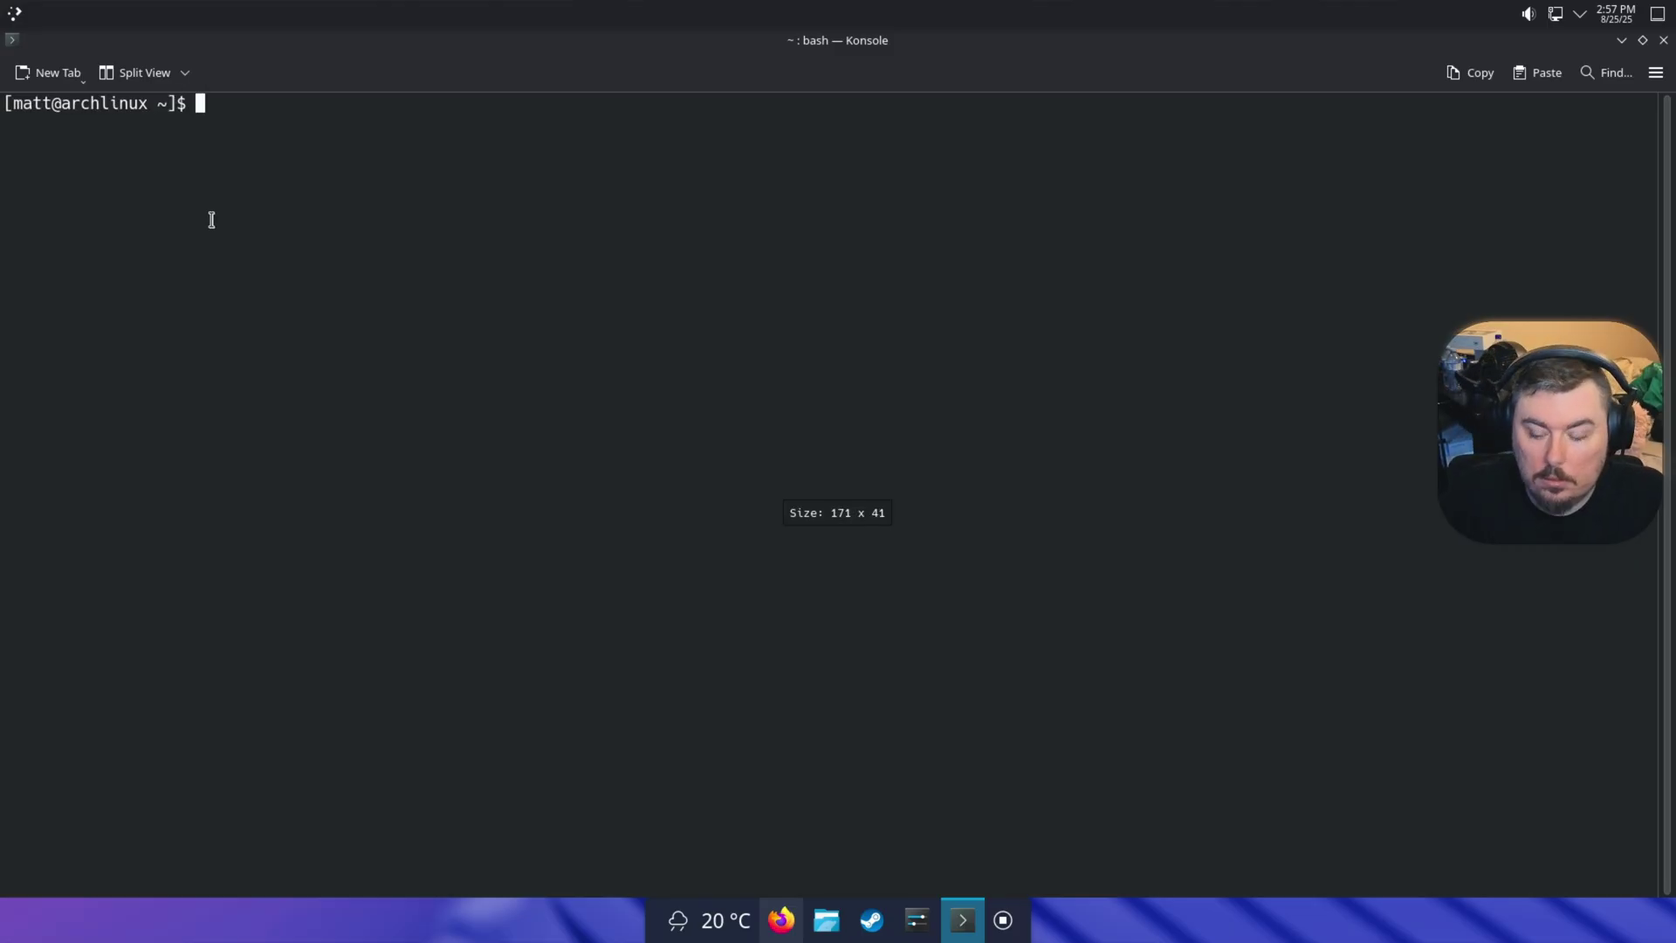
text(git clone)
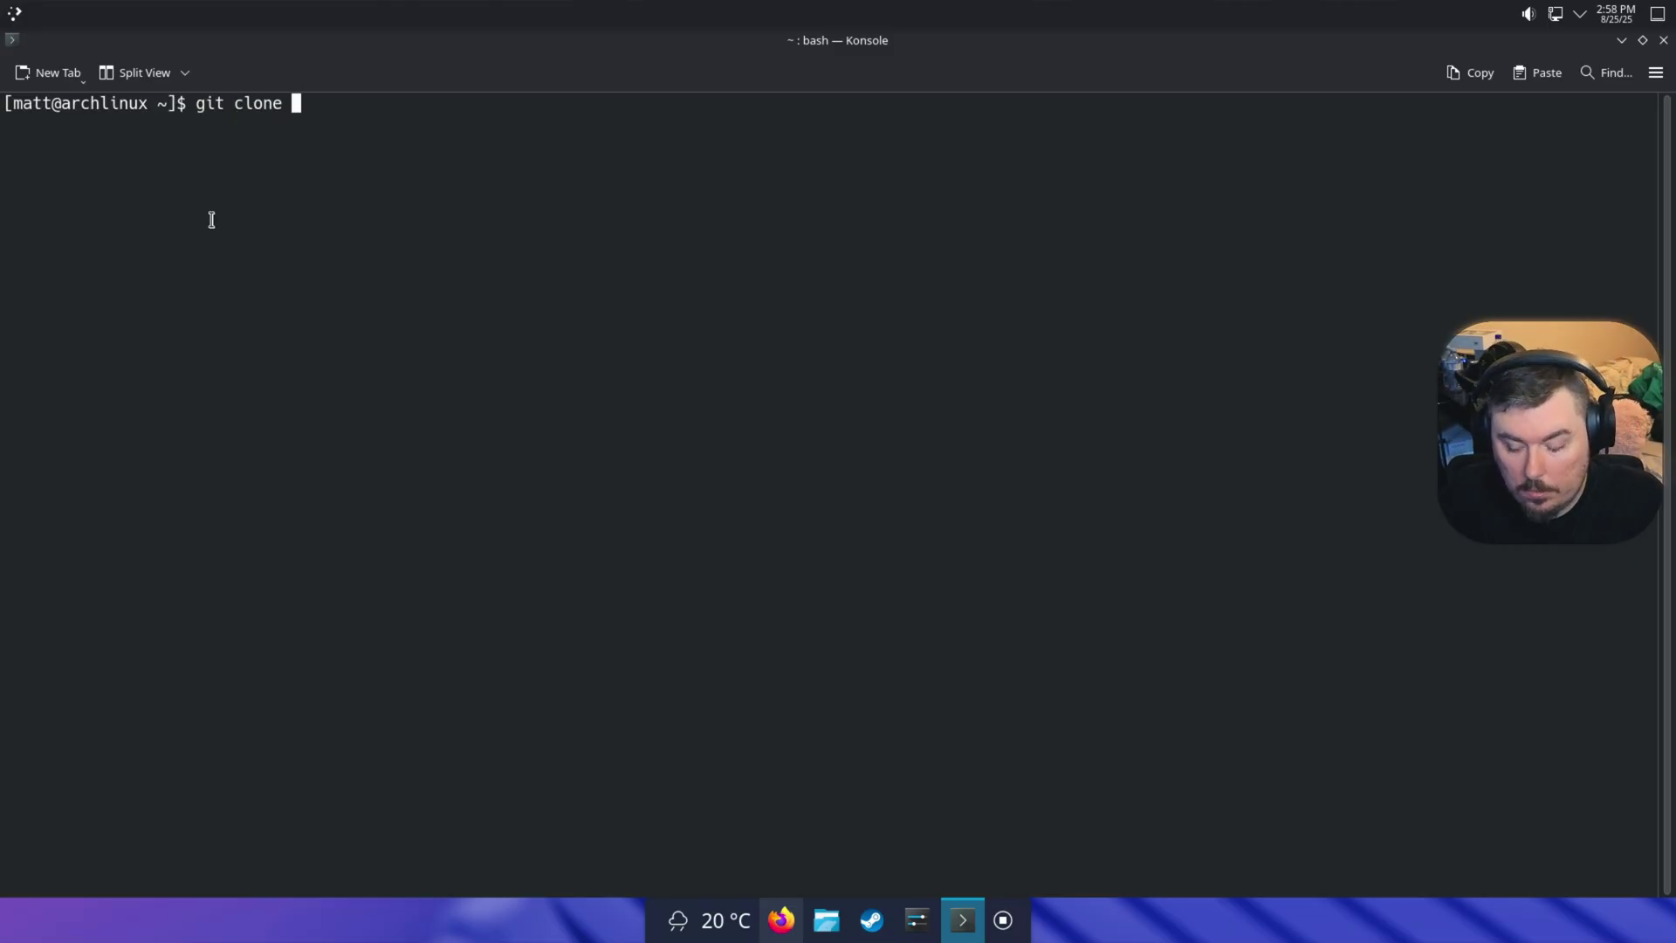
key(ctrl+shift+v)
key(Return)
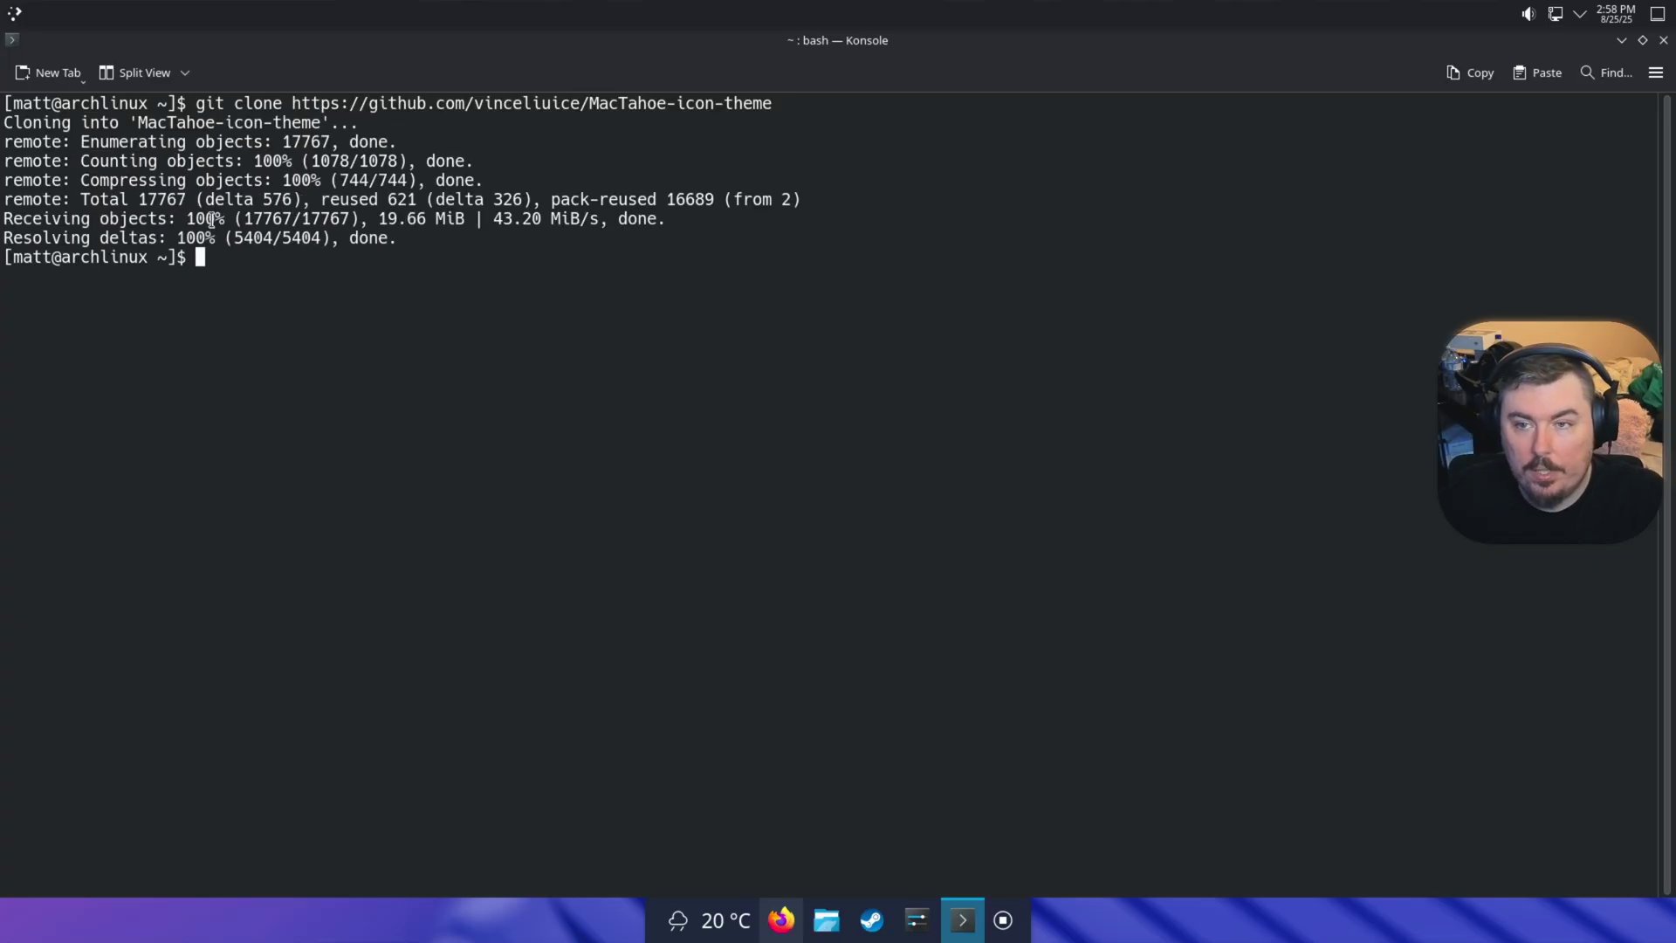
Step: Run ./install.sh inside the MacTahoe-icon-theme folder
key(Tab)
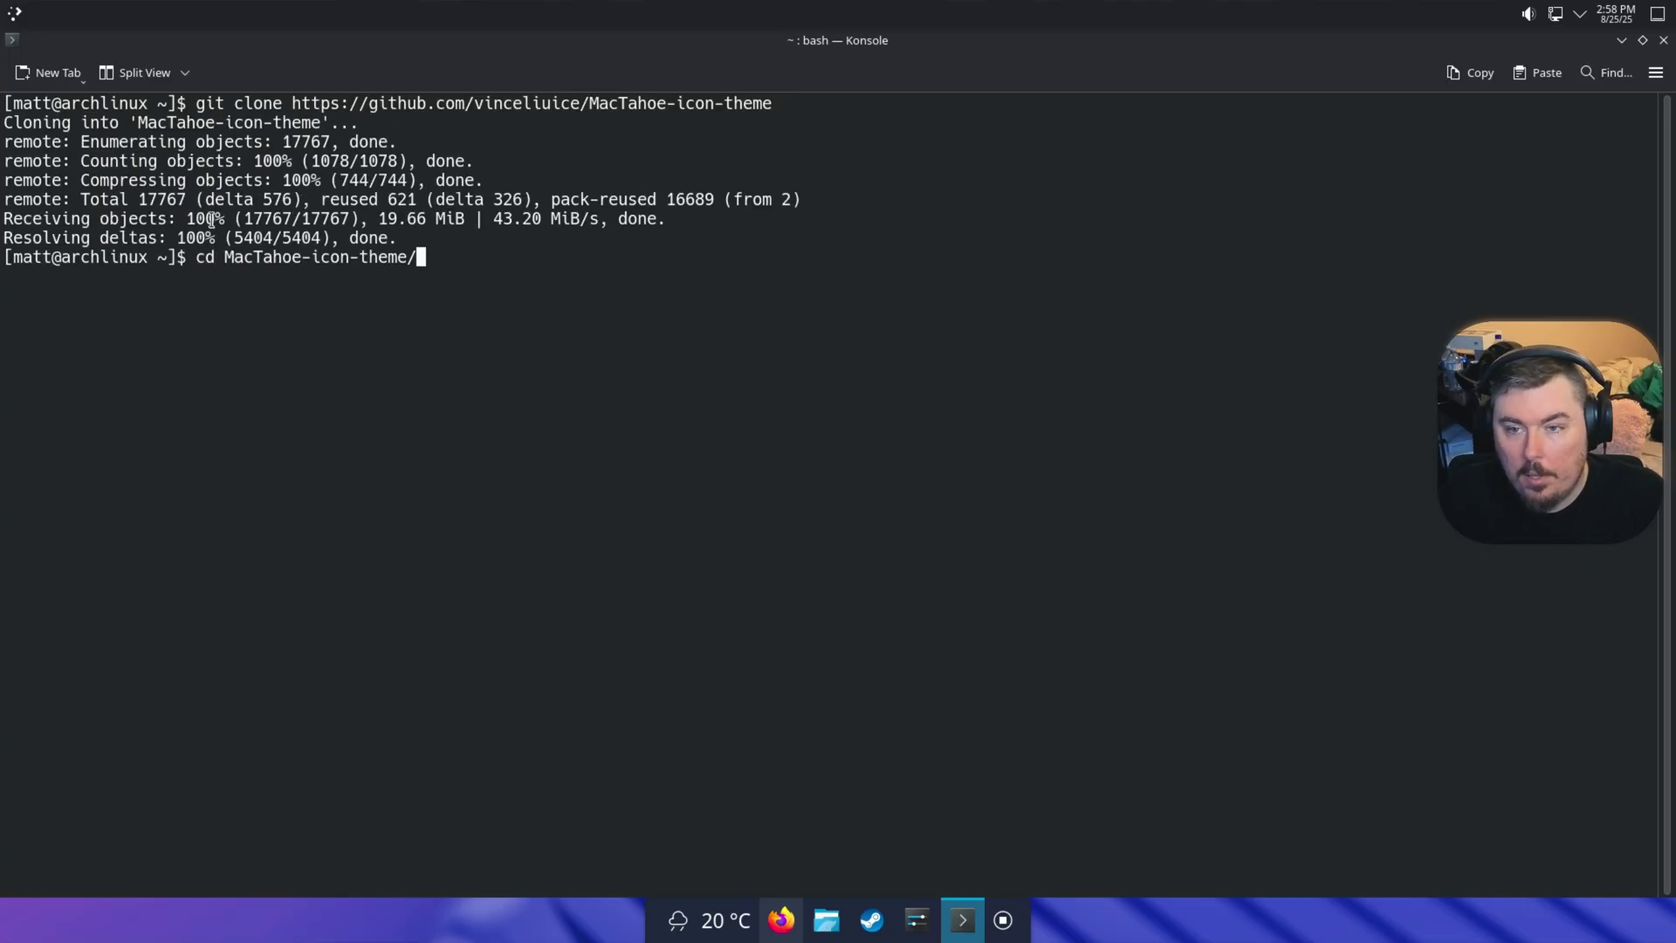
key(Return)
text(install.sh)
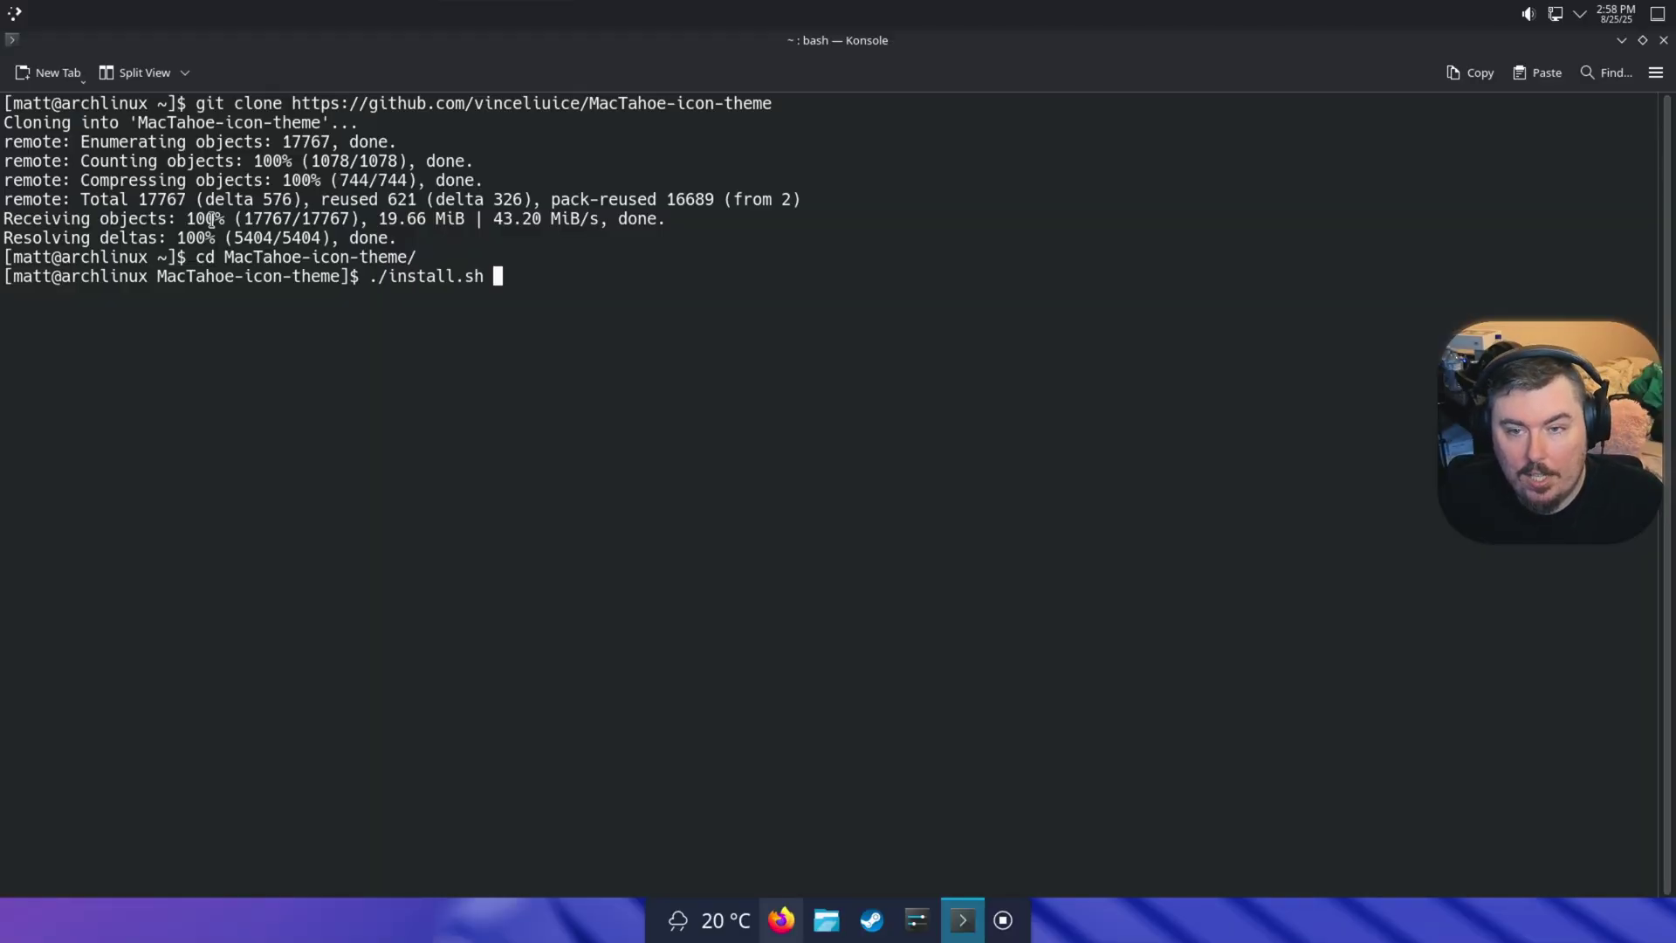
key(Return)
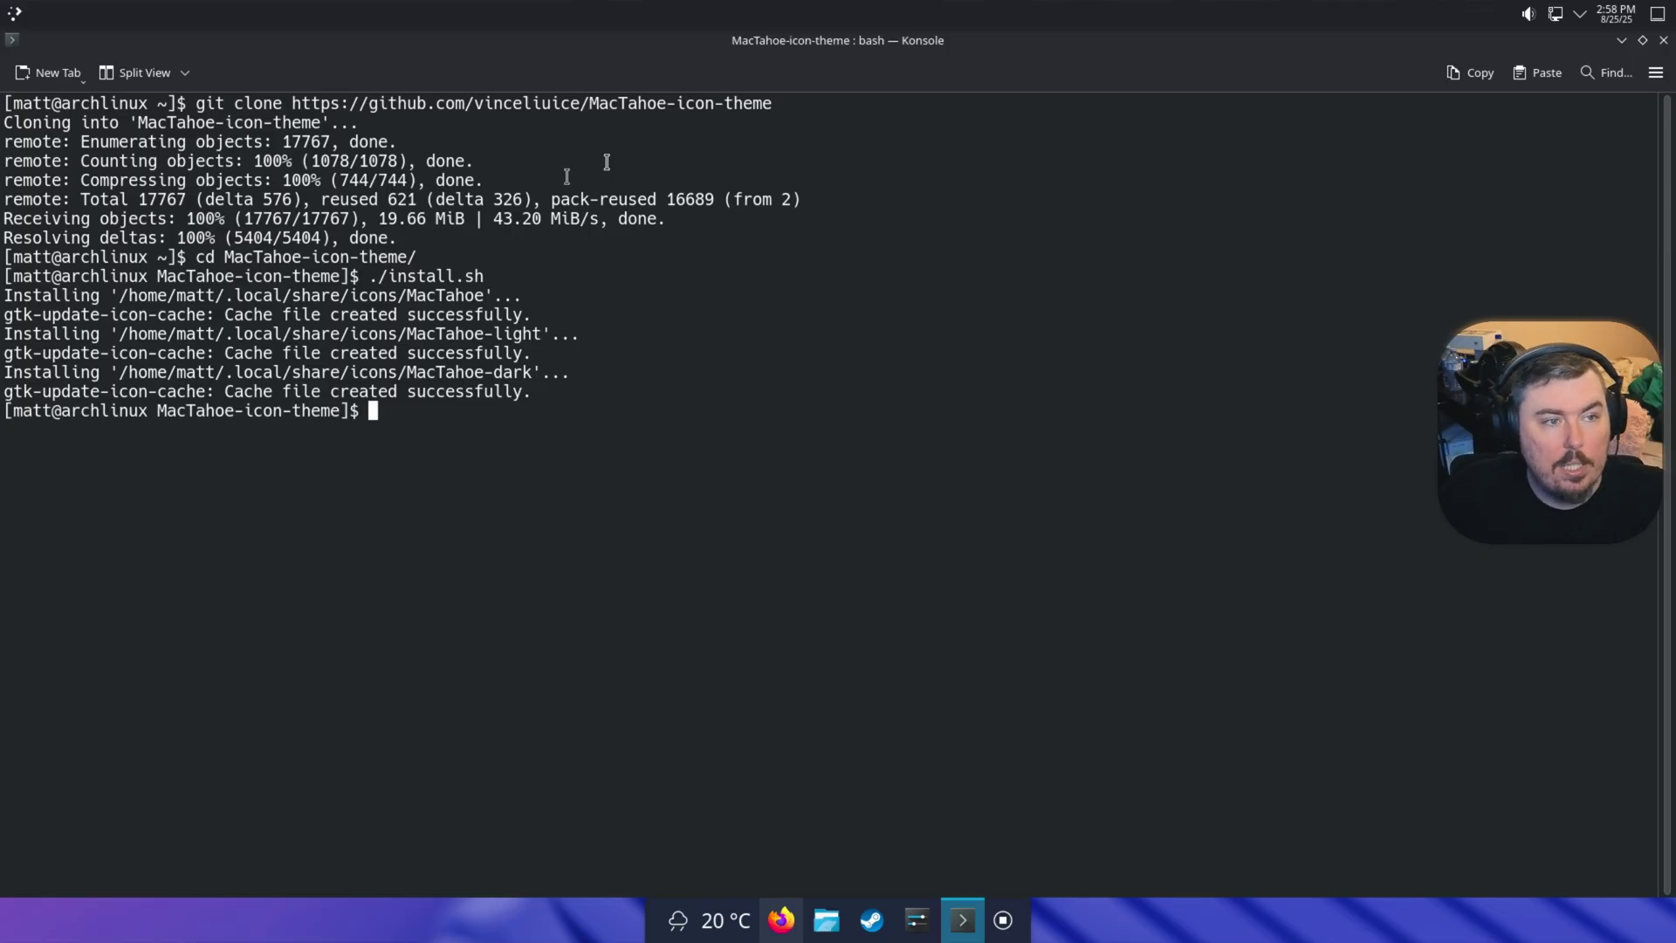
Step: Filter the author's GitHub repositories for 'tahoe' and open MacTahoe-kde in a new tab
click(1620, 40)
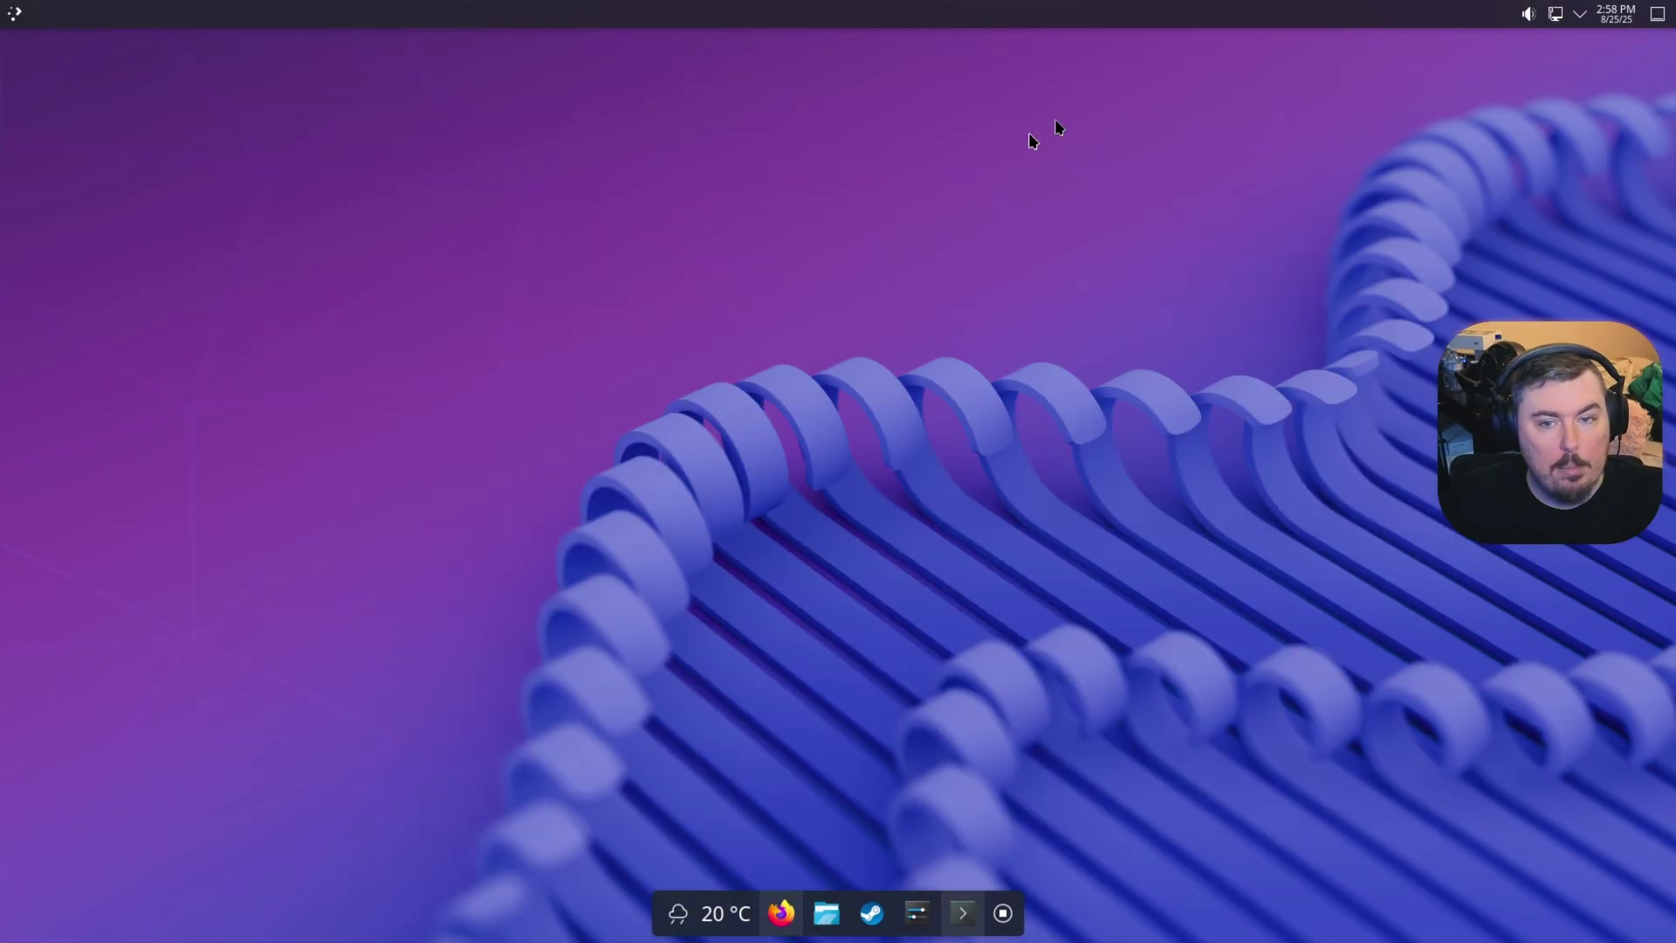
click(781, 913)
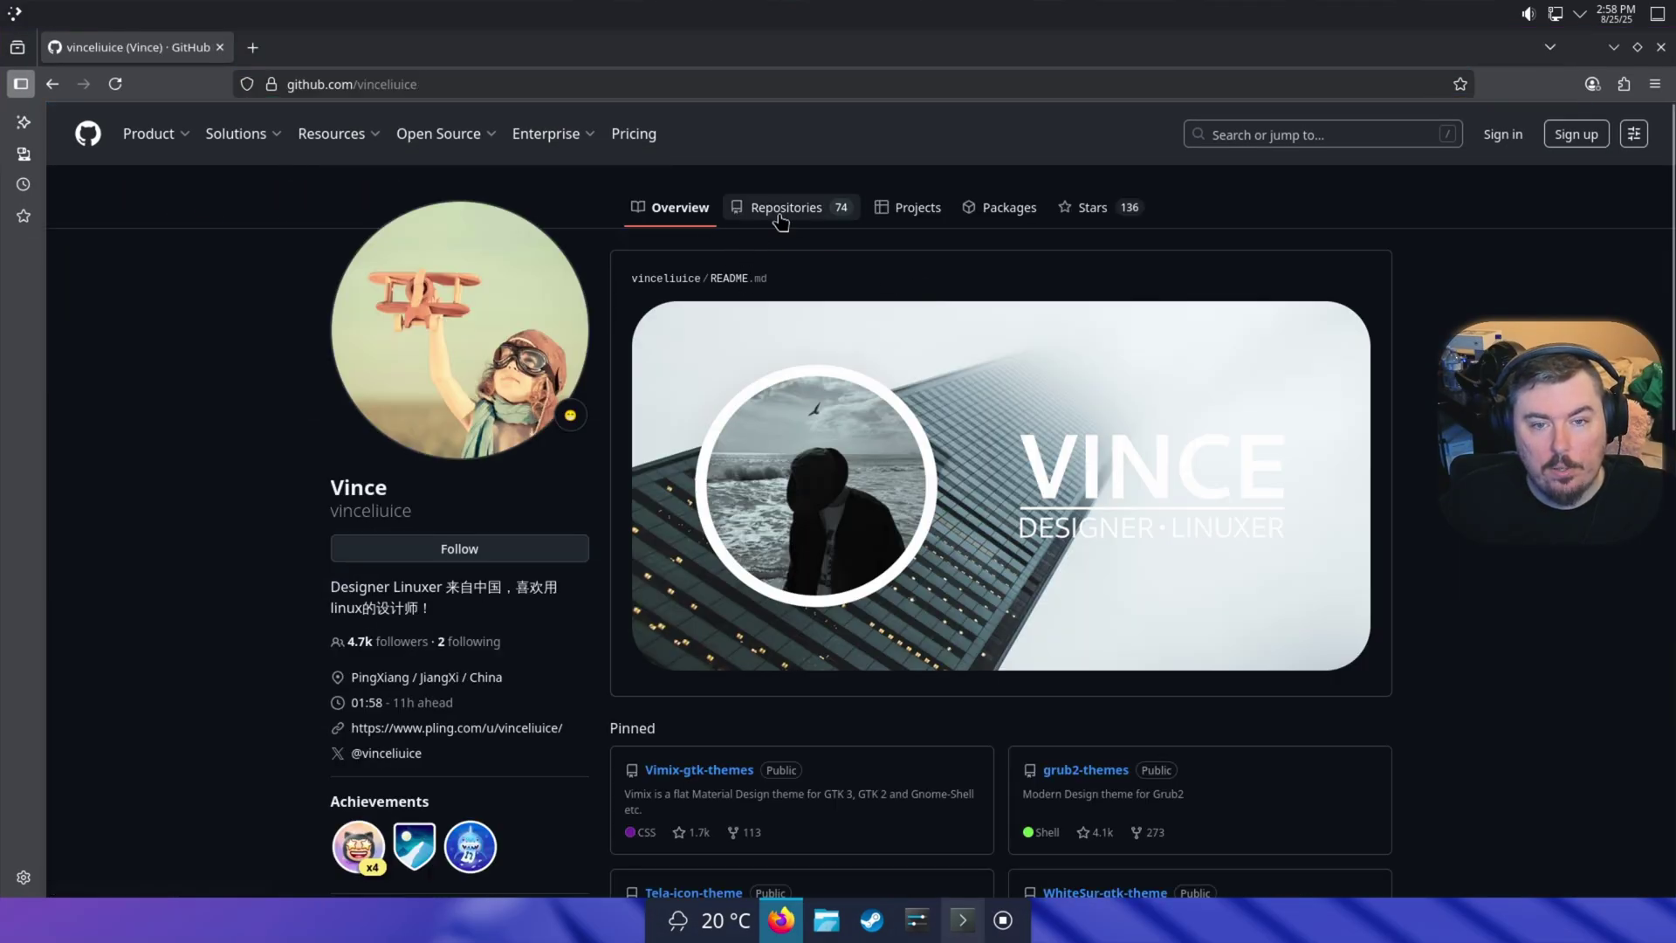
click(779, 214)
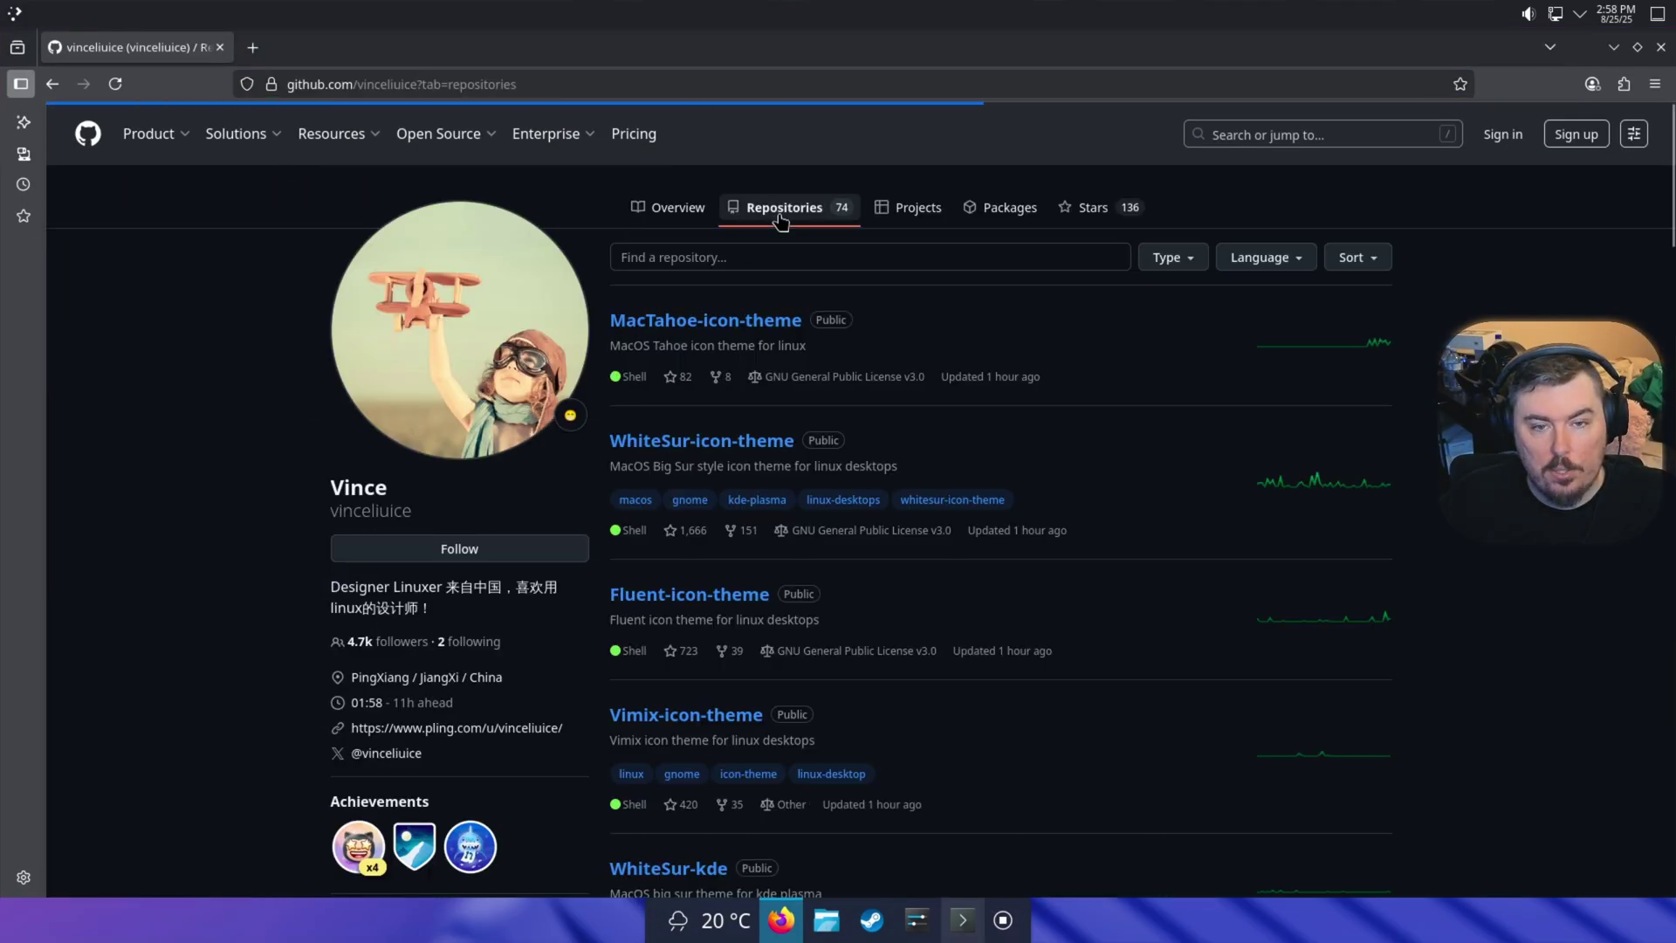
click(767, 258)
text(t)
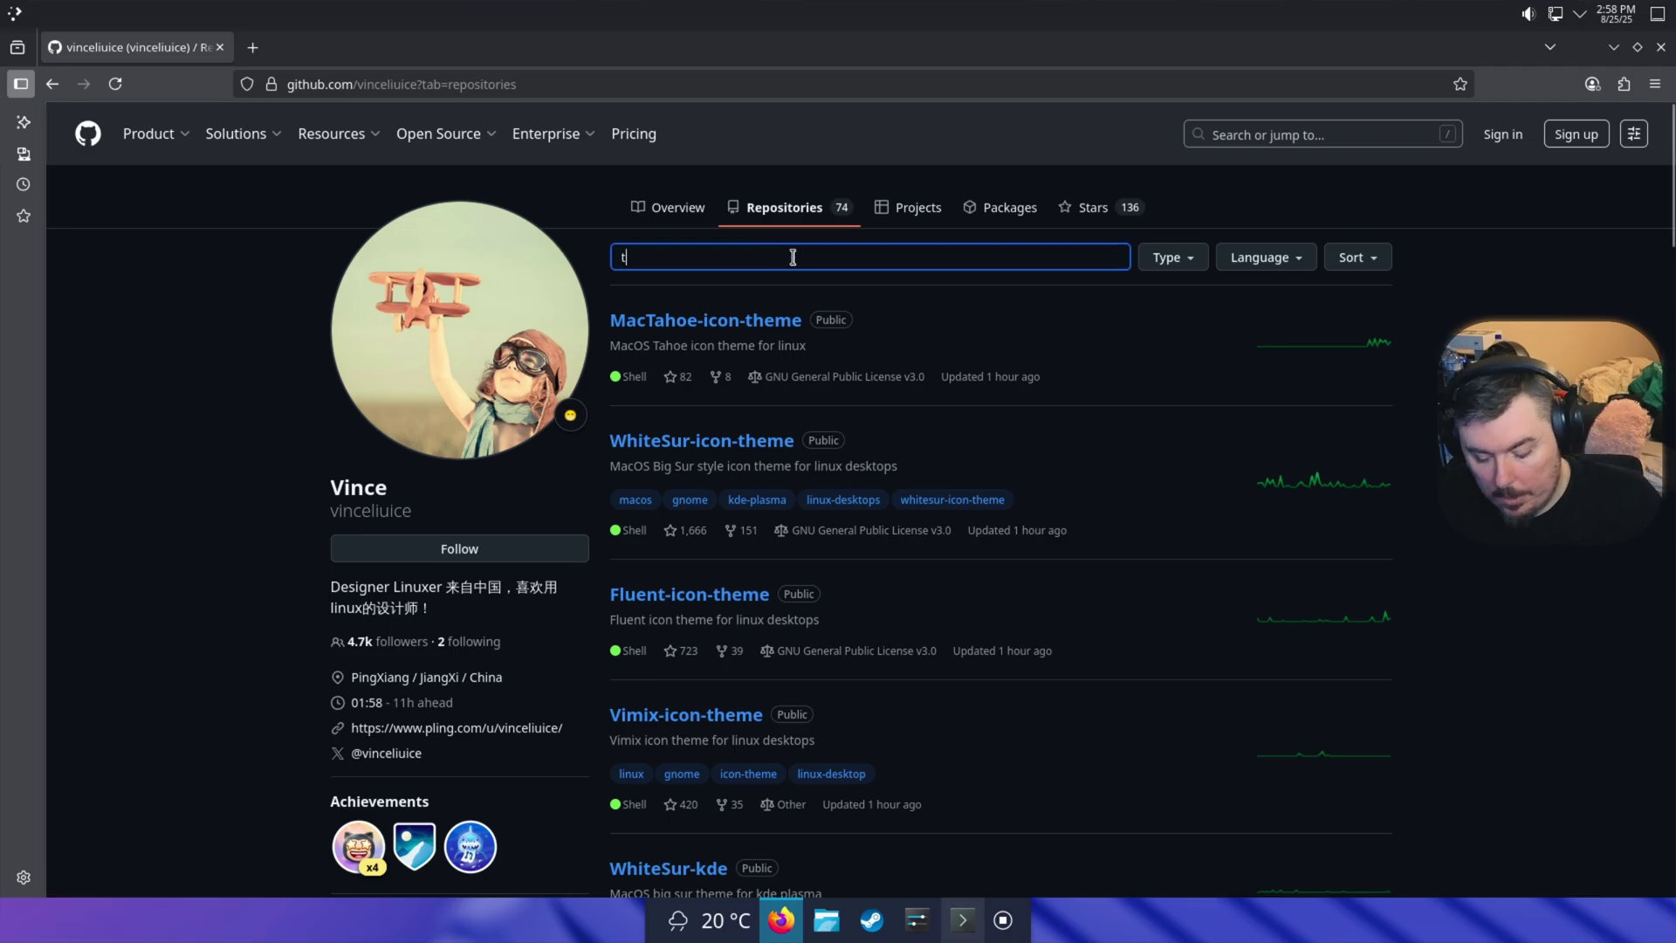
text(ahoe)
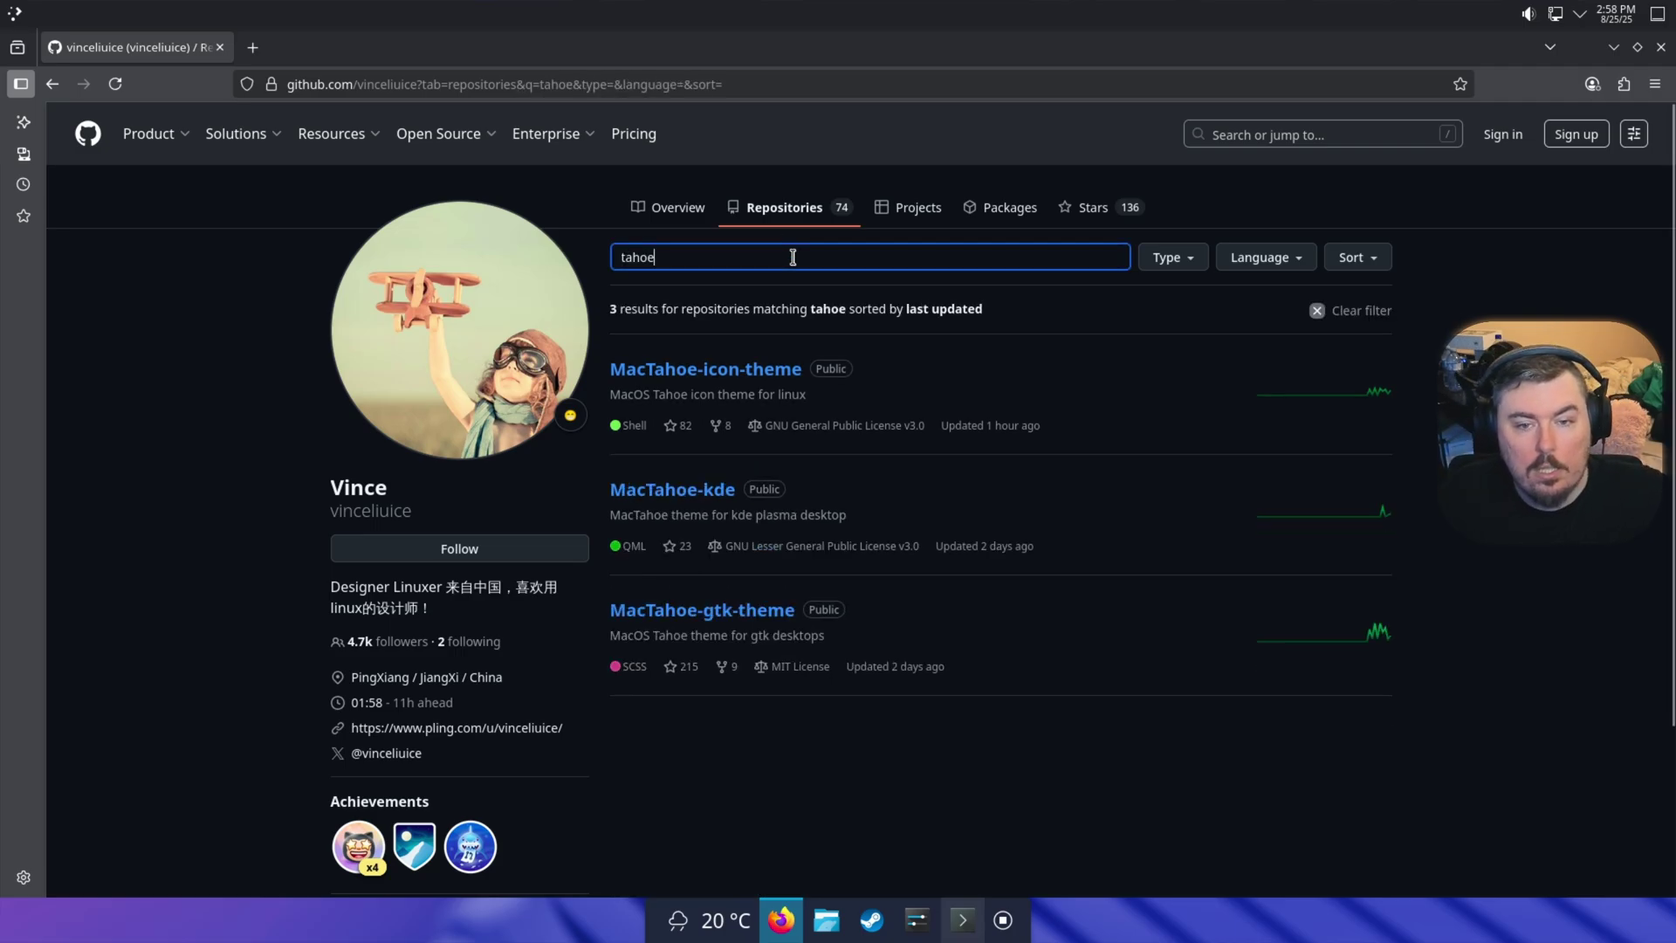
right_click(691, 499)
click(742, 509)
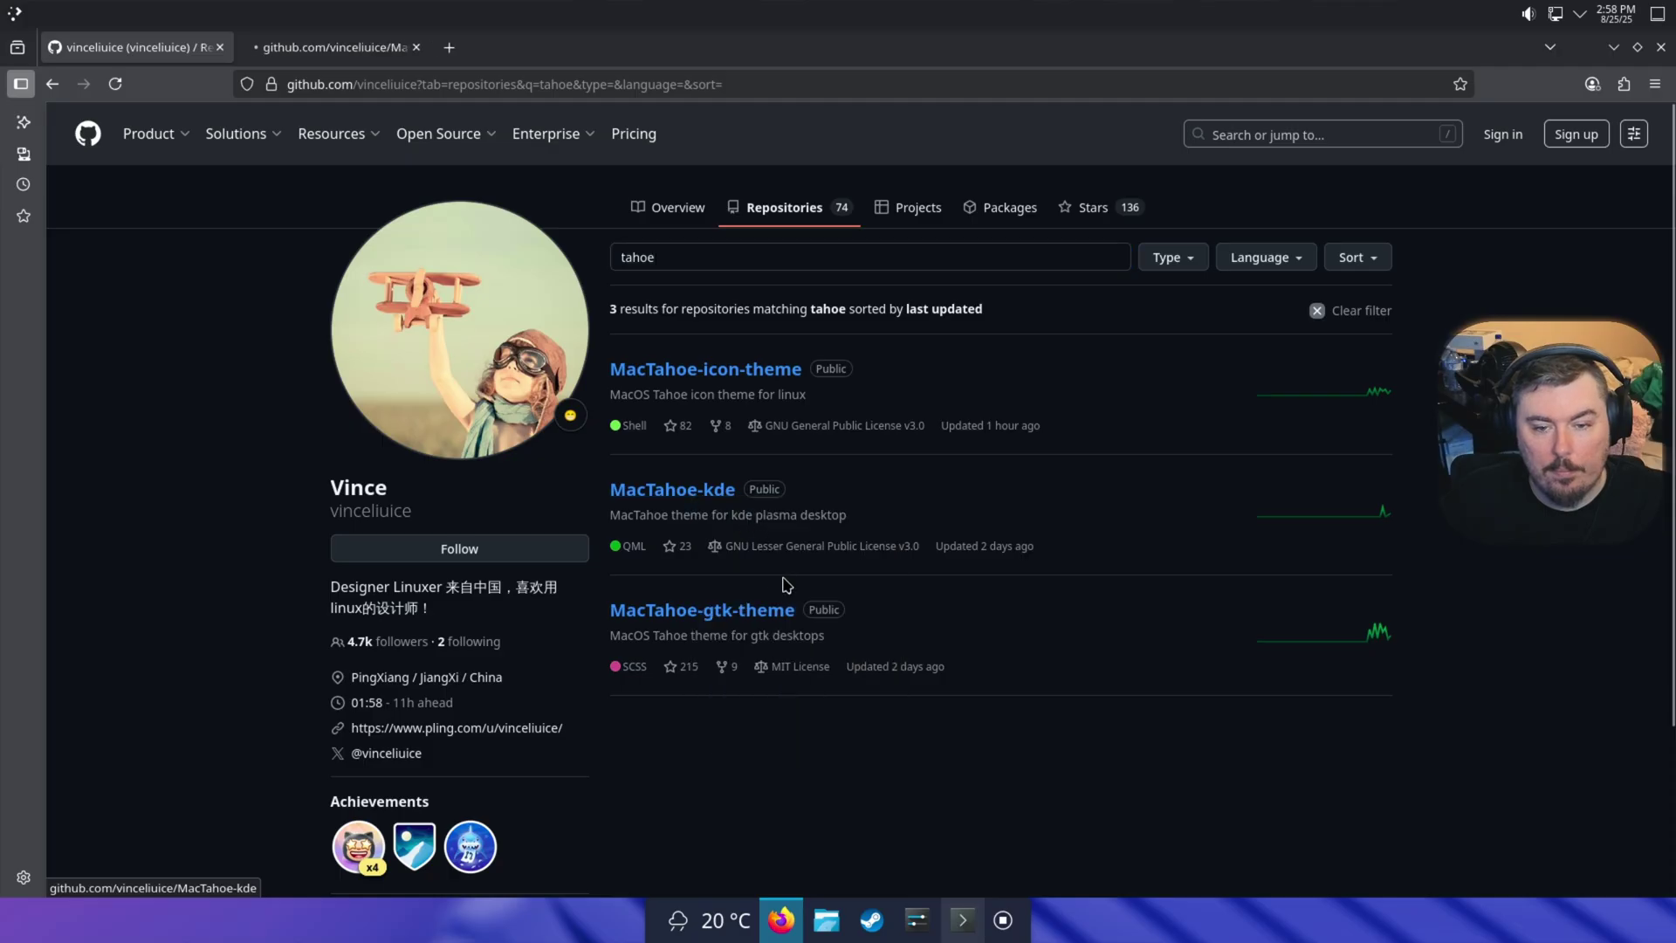
Step: Copy the MacTahoe-kde repository URL and return to Konsole
click(293, 48)
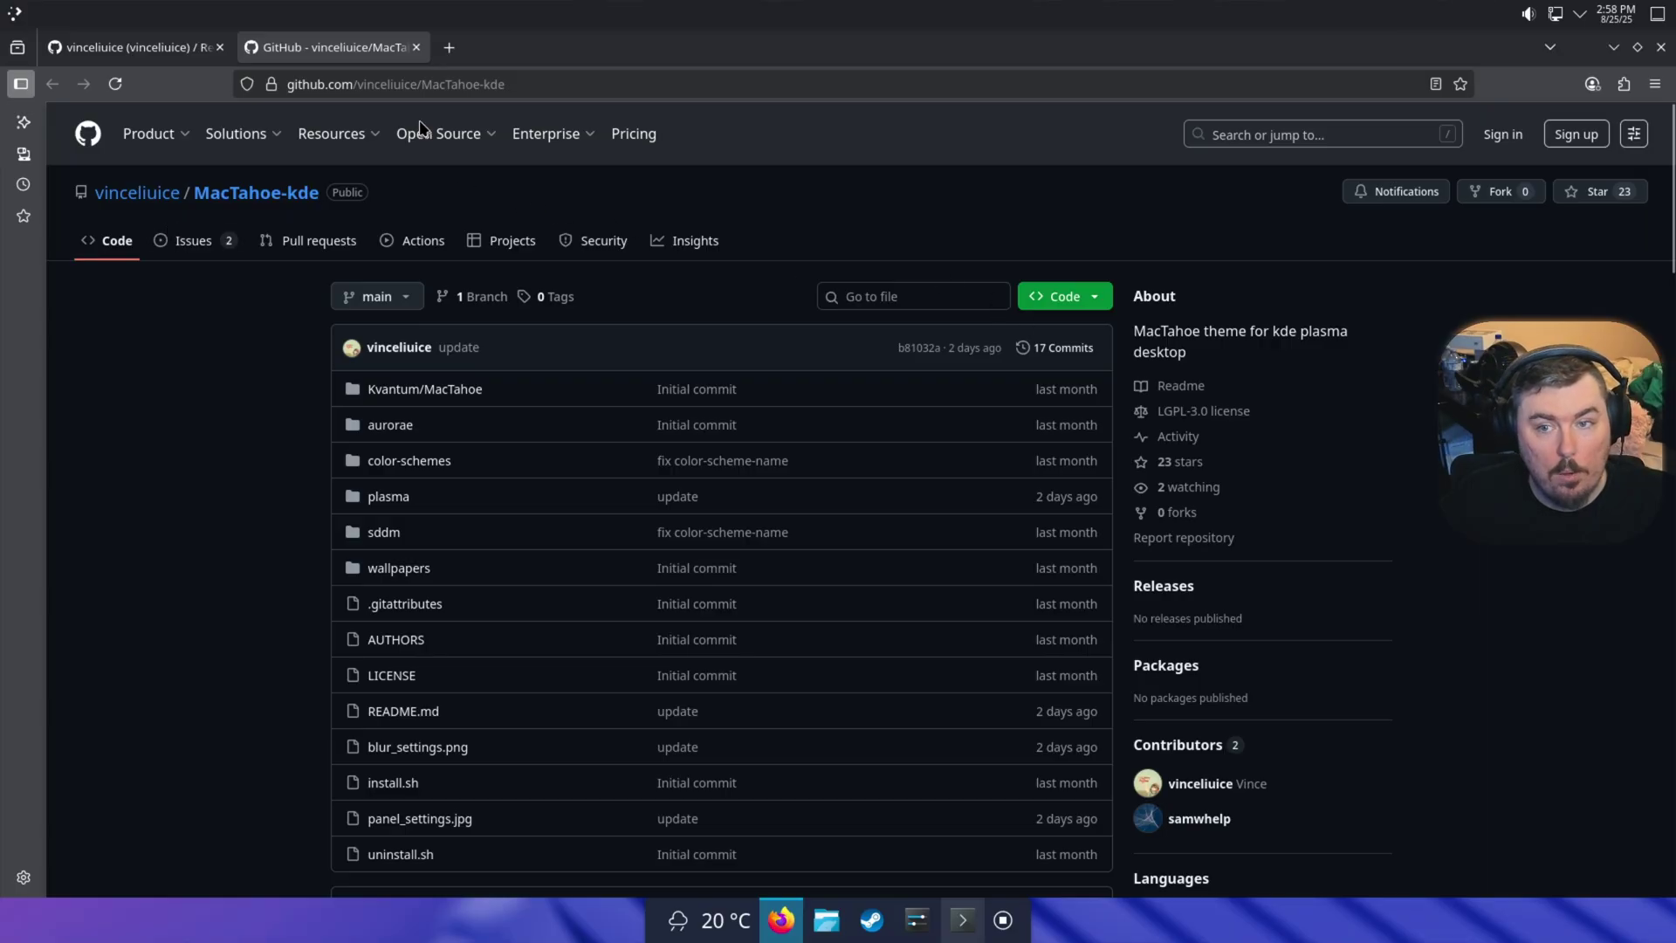
click(361, 84)
right_click(358, 85)
click(415, 170)
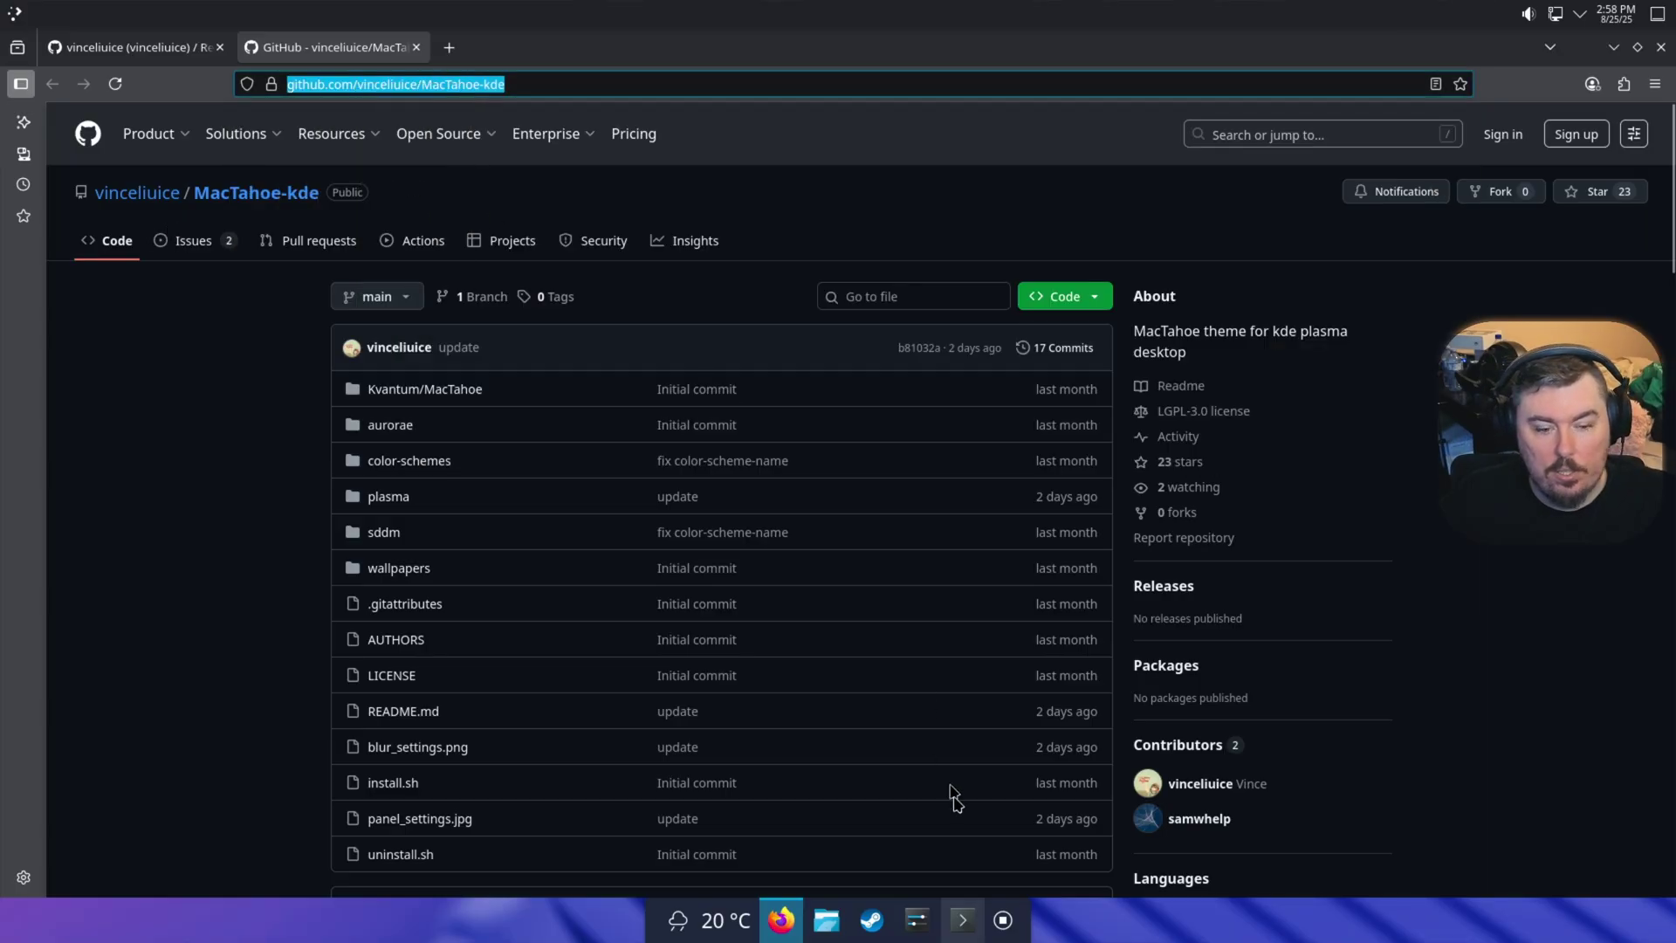
click(963, 920)
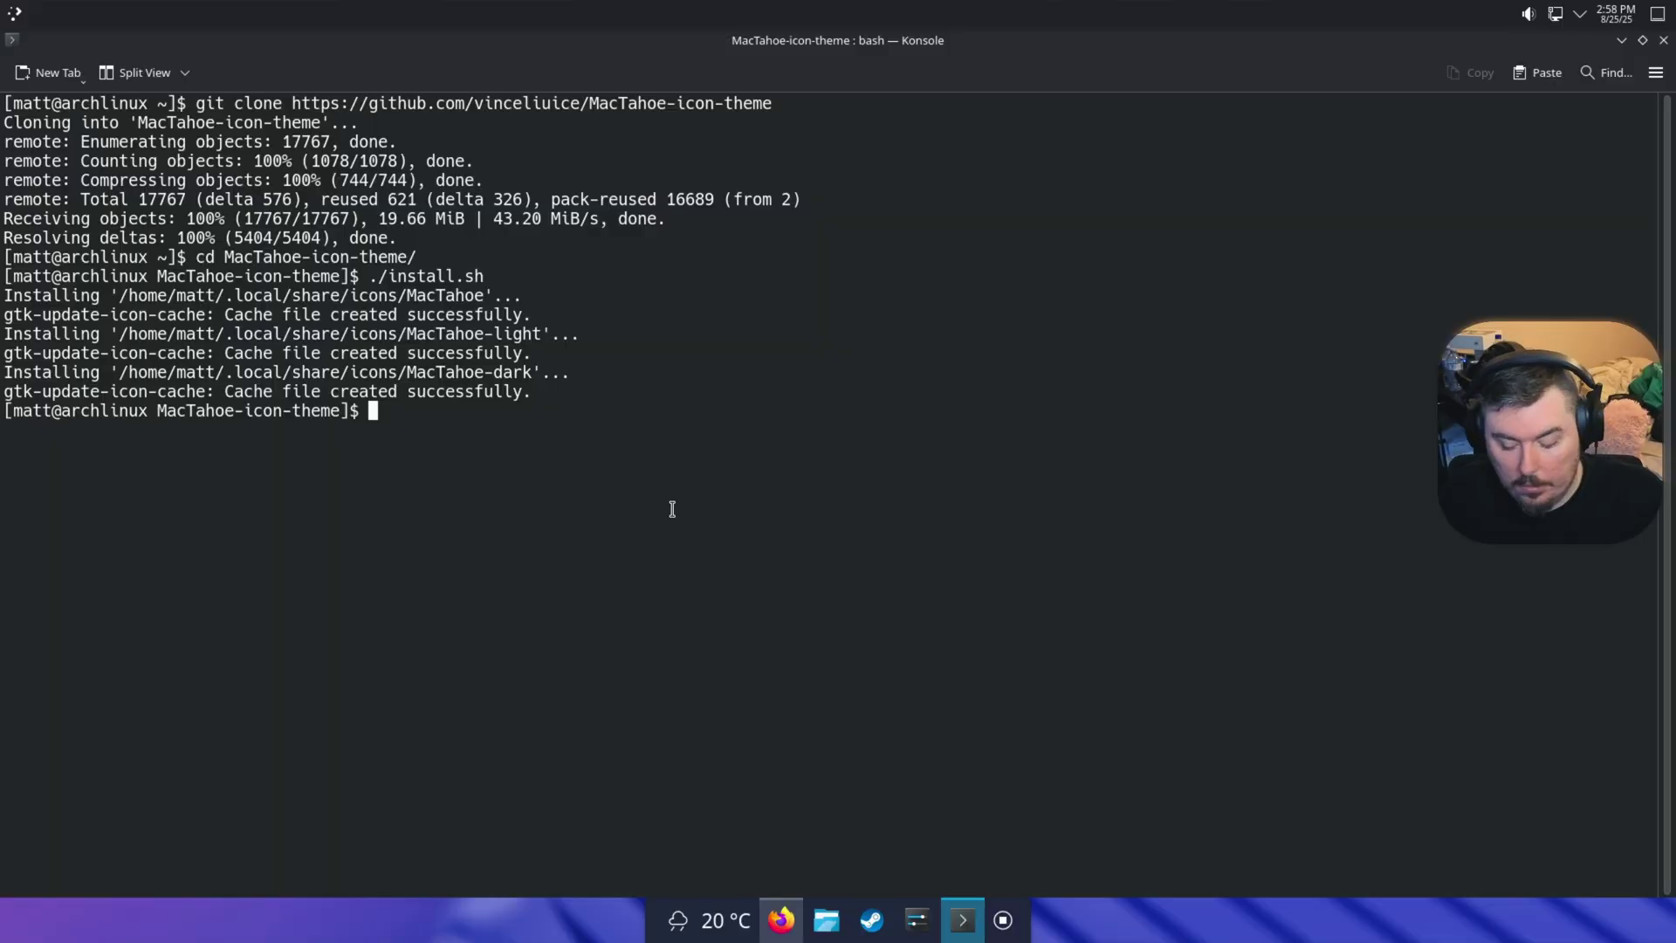
text(cd)
Step: Clear the terminal and git clone the MacTahoe-kde repository
key(Return)
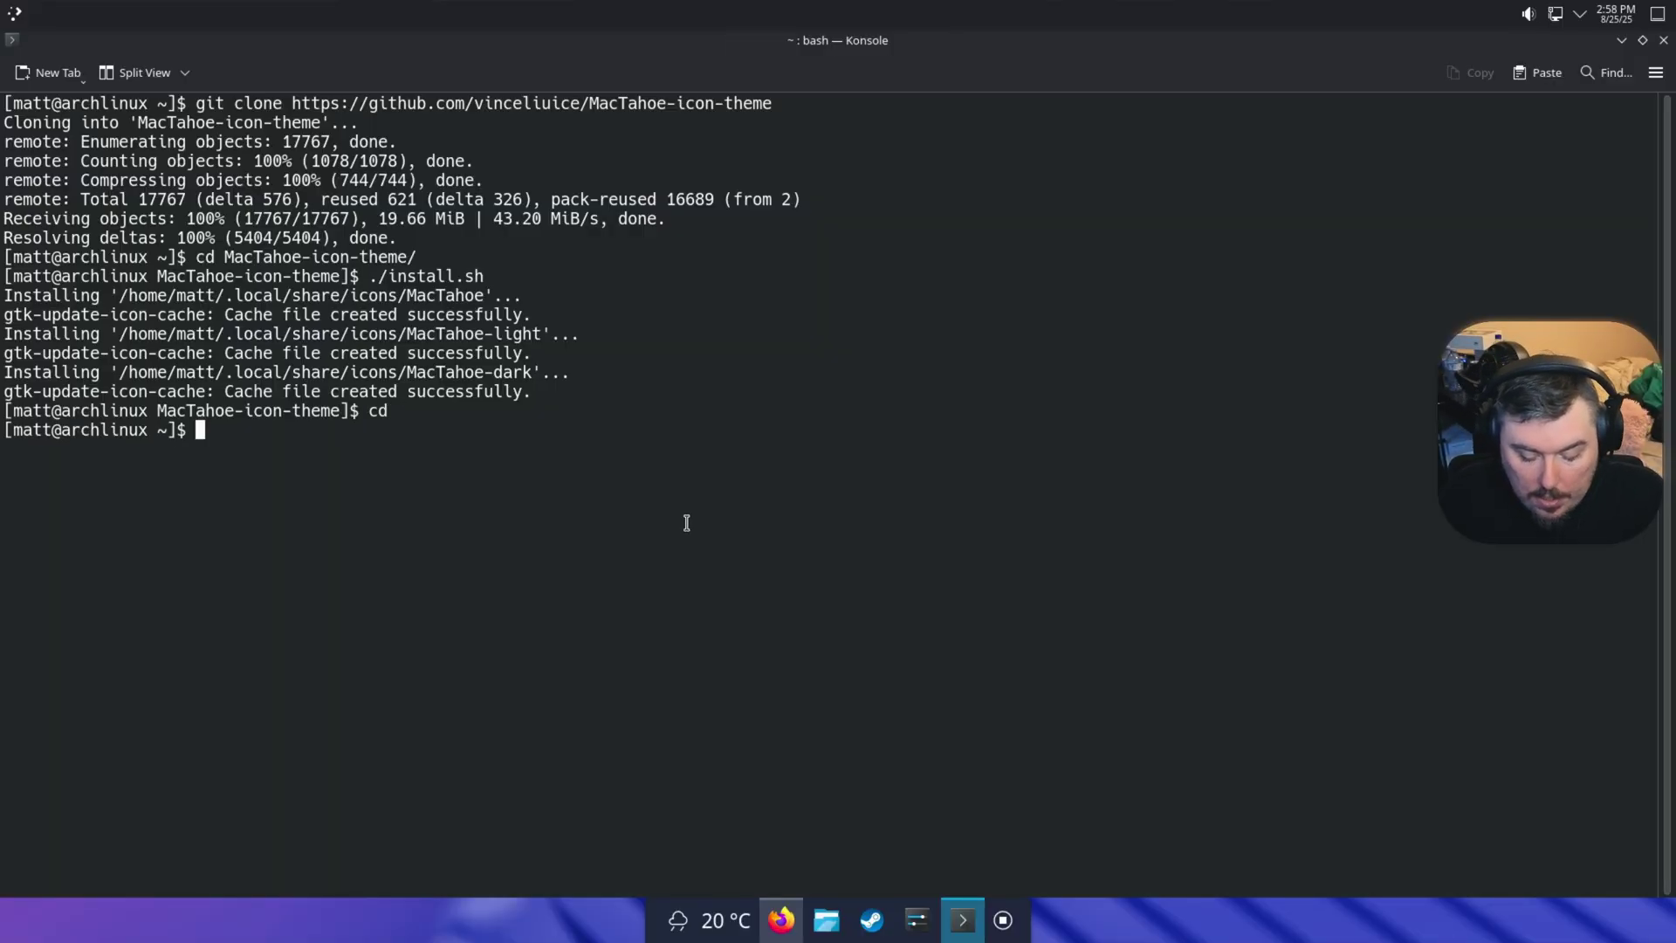
key(ctrl+l)
text(git clone)
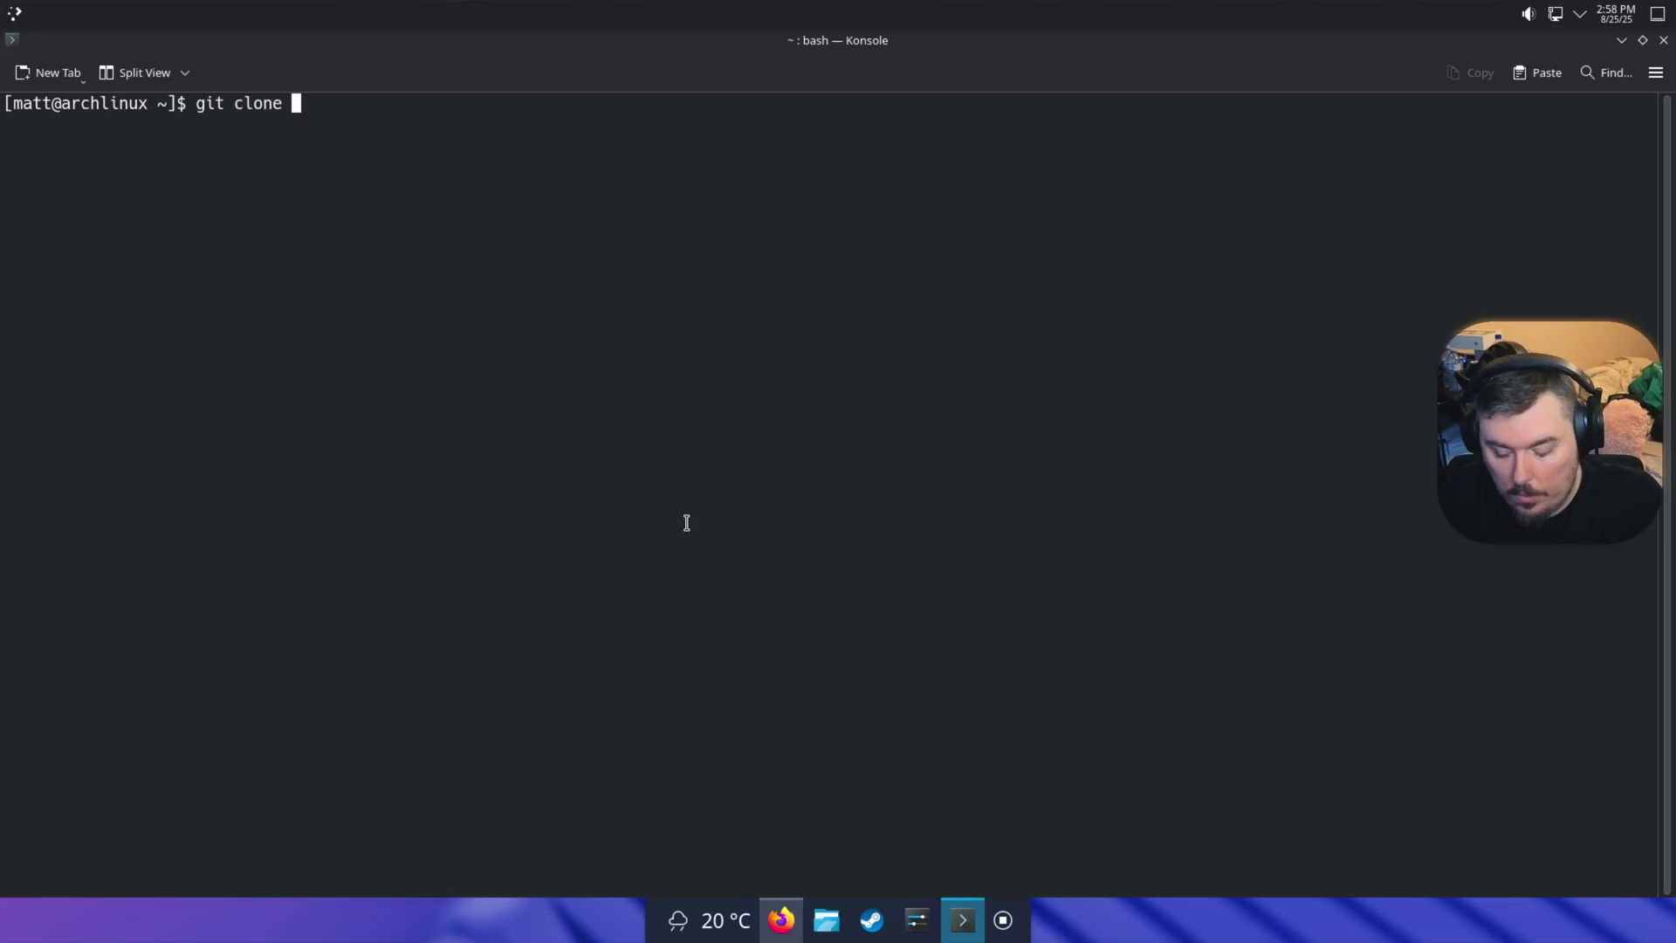
text(https://github.com/vinceliuice/MacTahoe-kde)
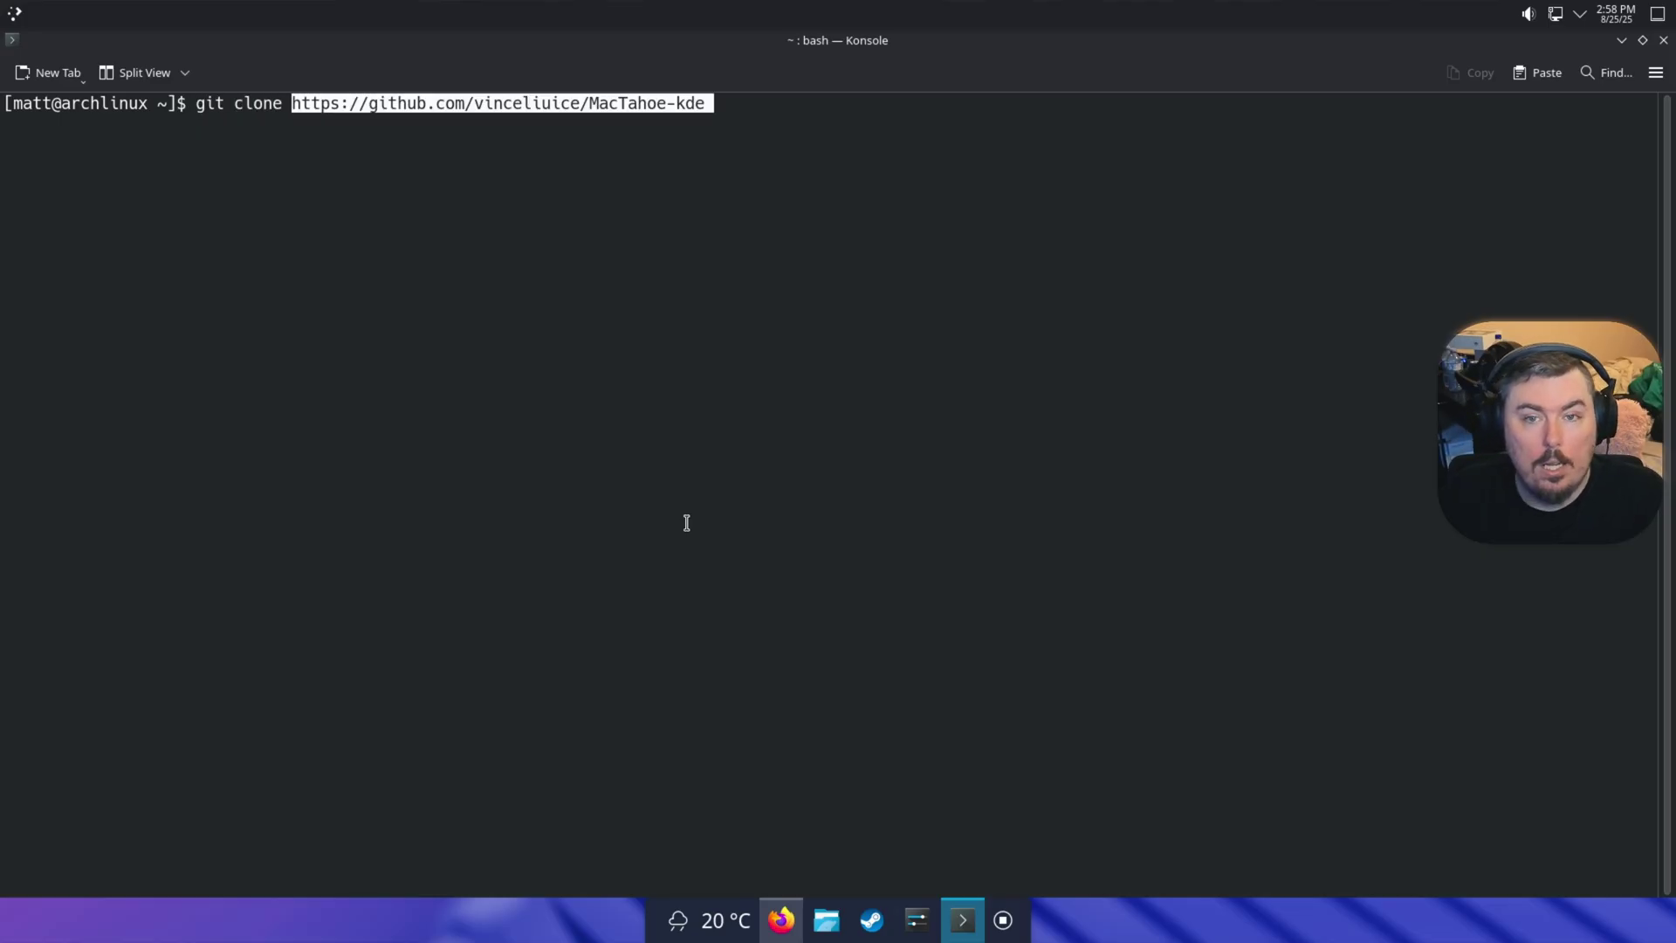
key(Return)
text(cd Mac)
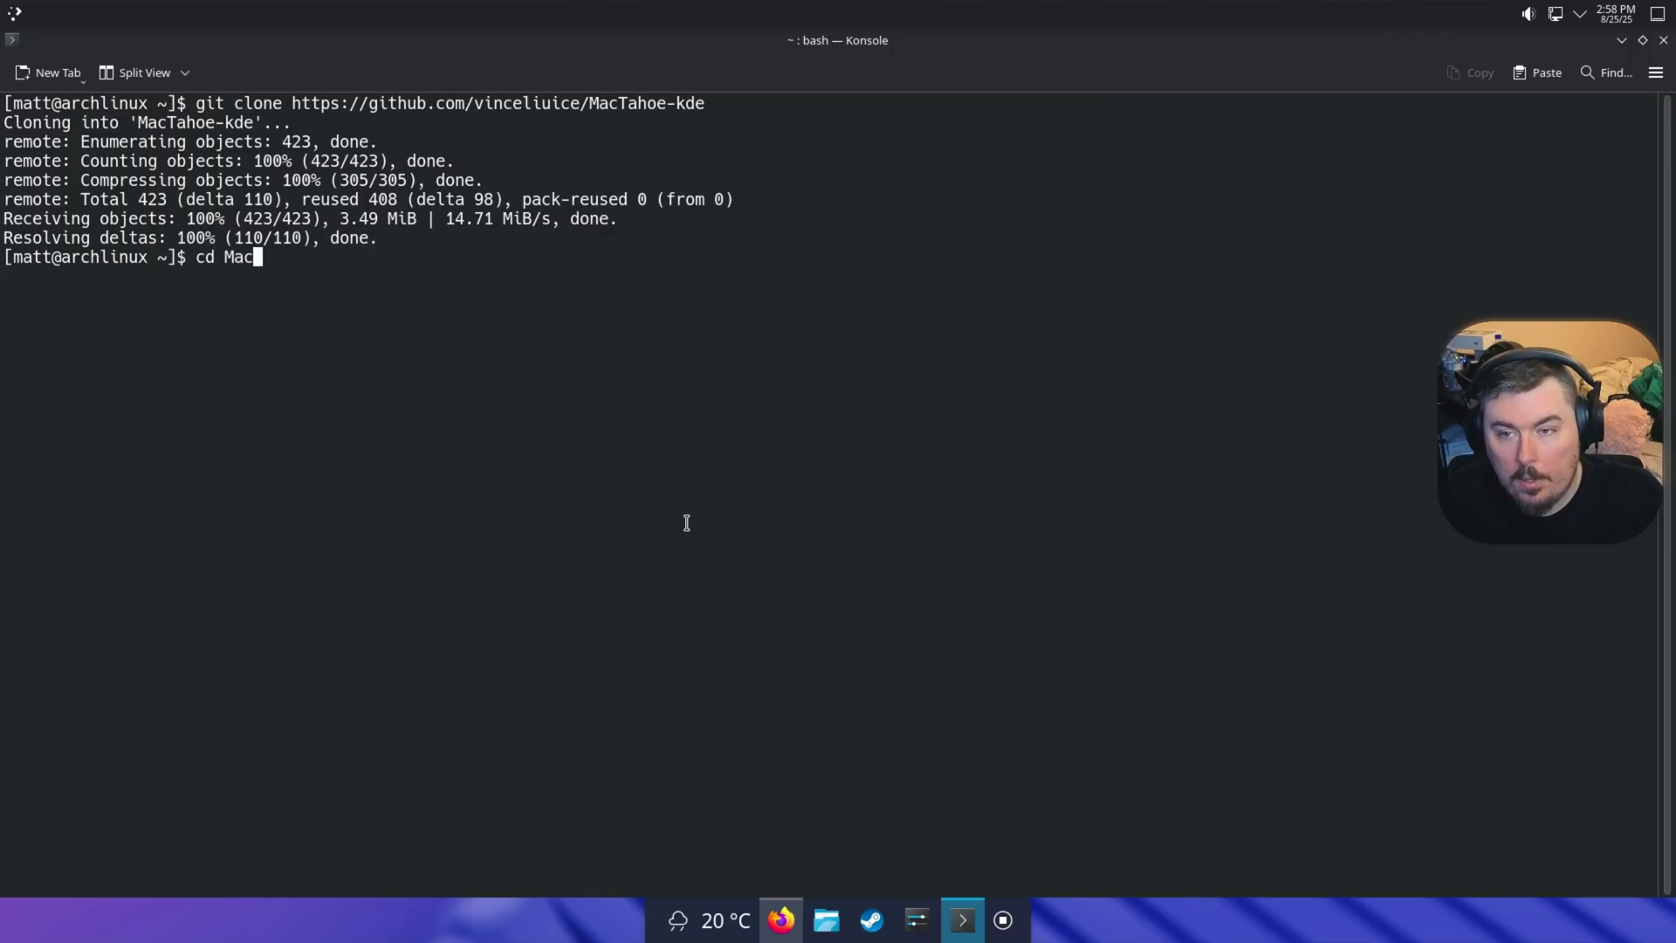
Step: Run ./install.sh in MacTahoe-kde until the install finishes, then close Konsole
key(Tab)
text(k)
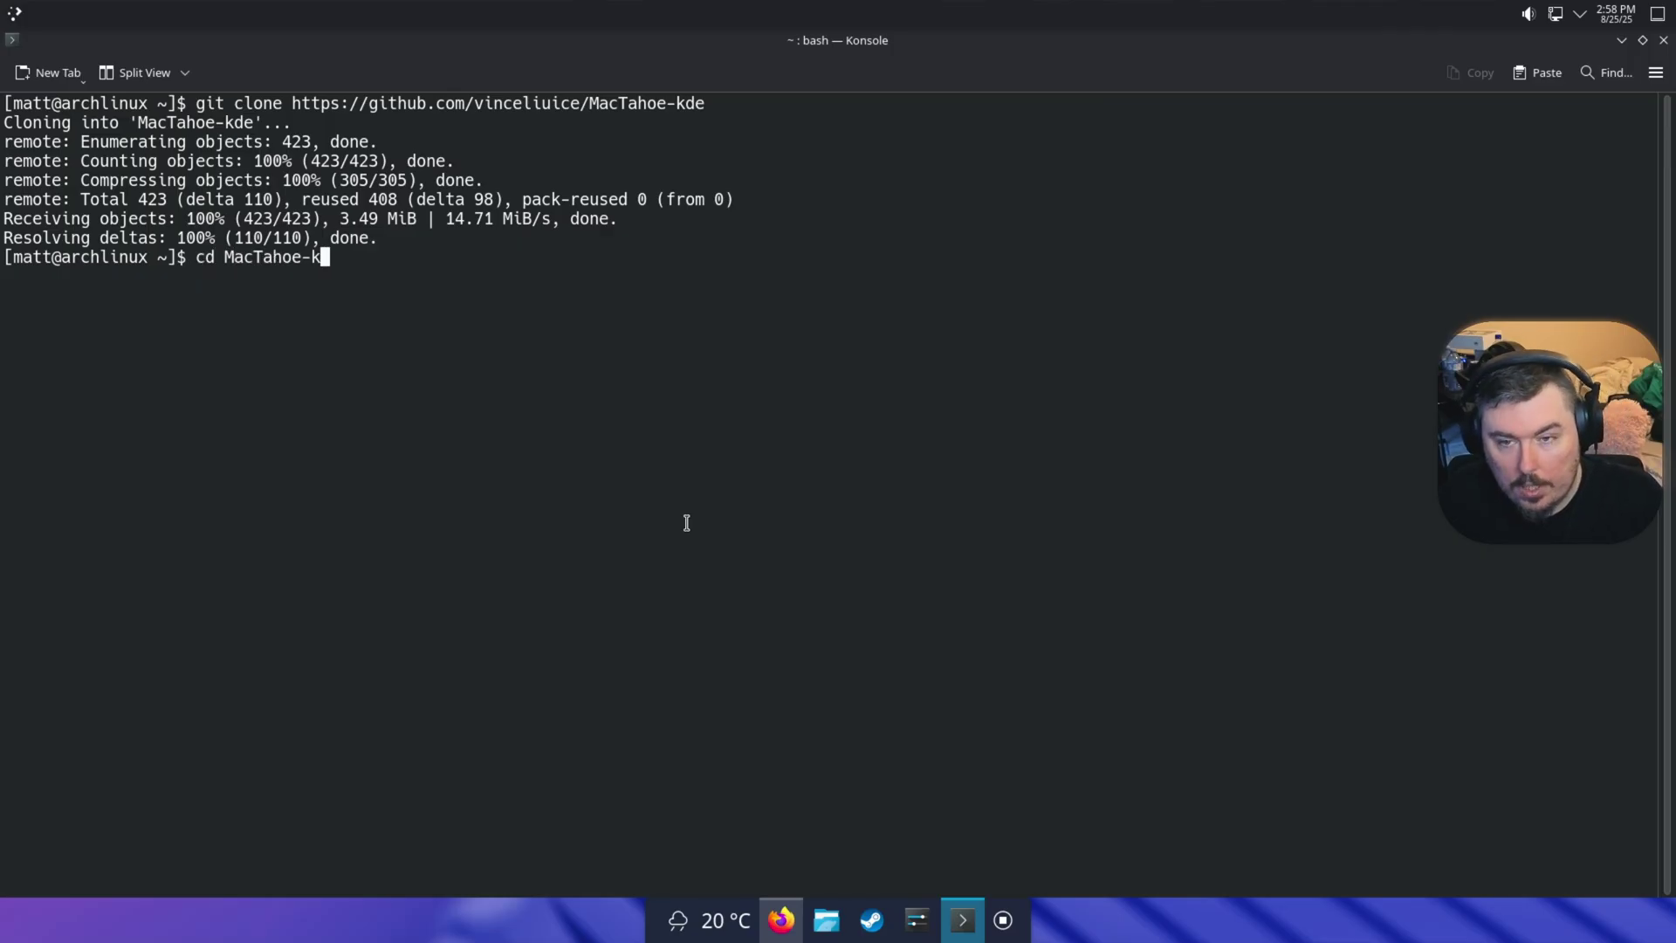
key(Return)
text(./in)
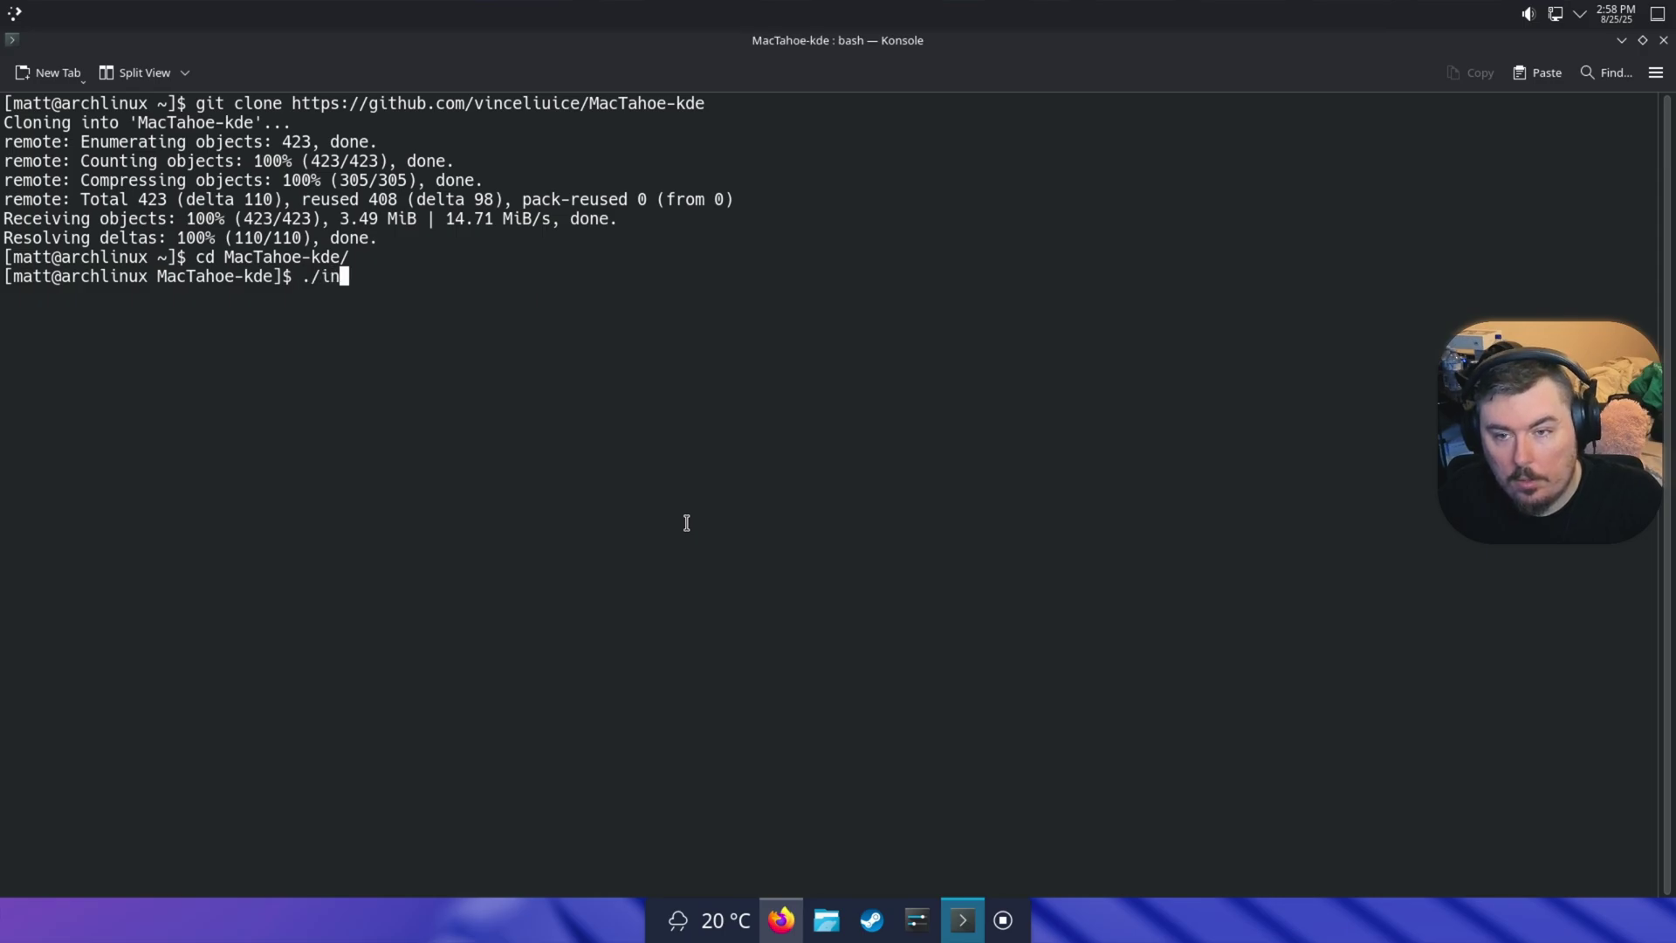
key(Tab)
key(Return)
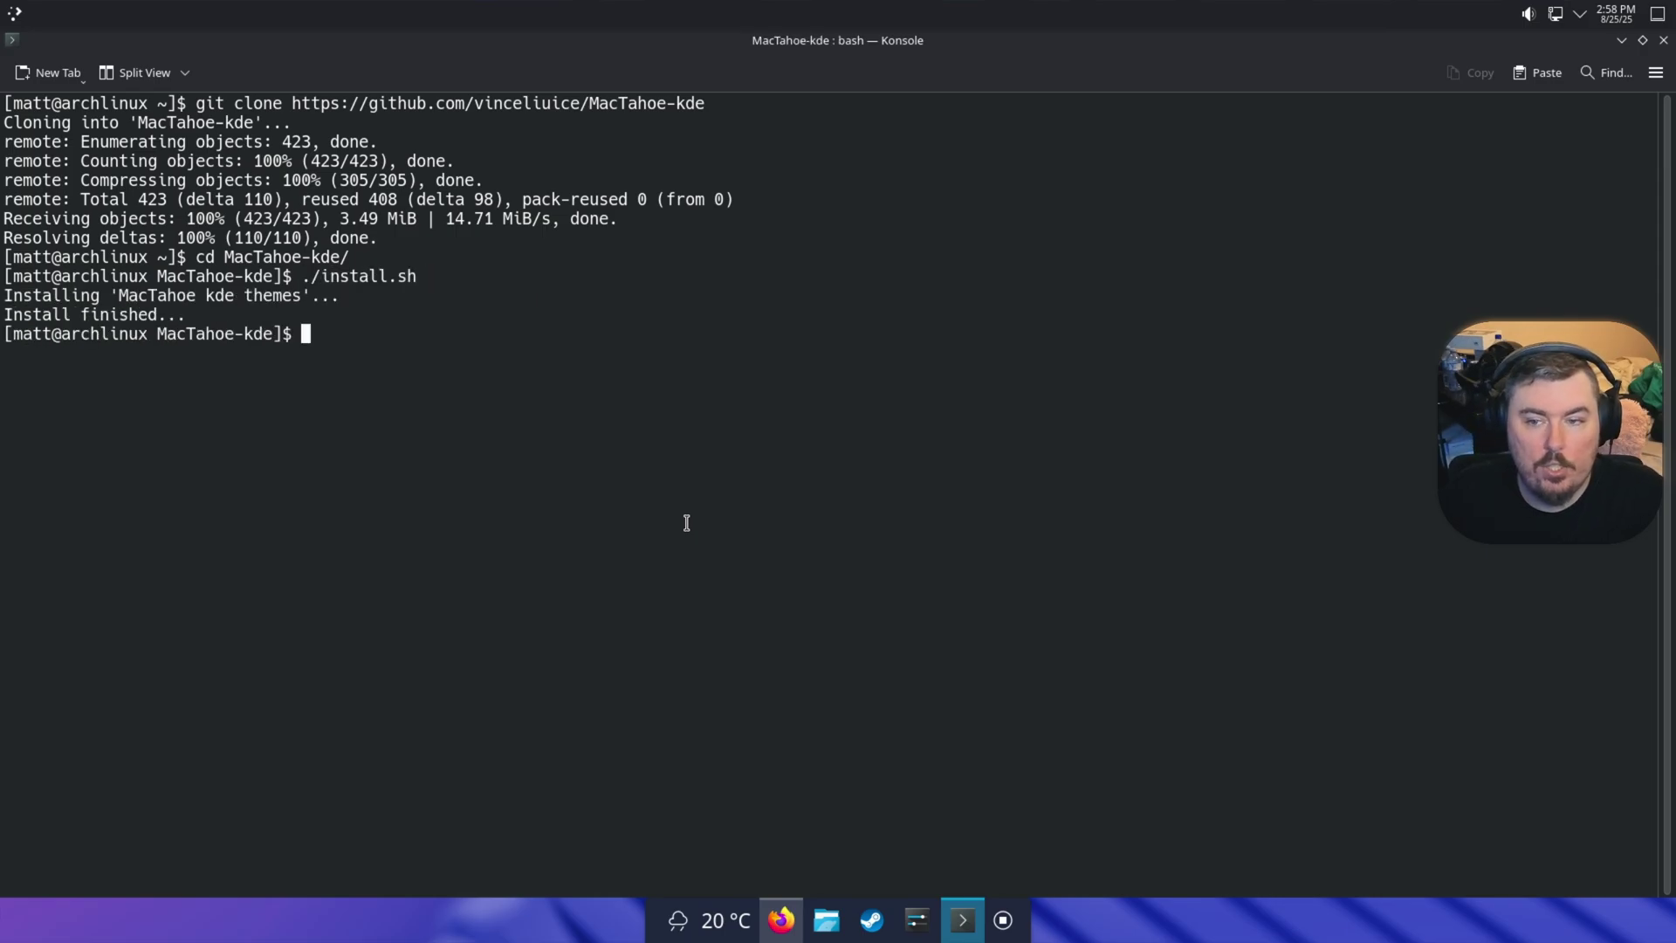
click(1662, 42)
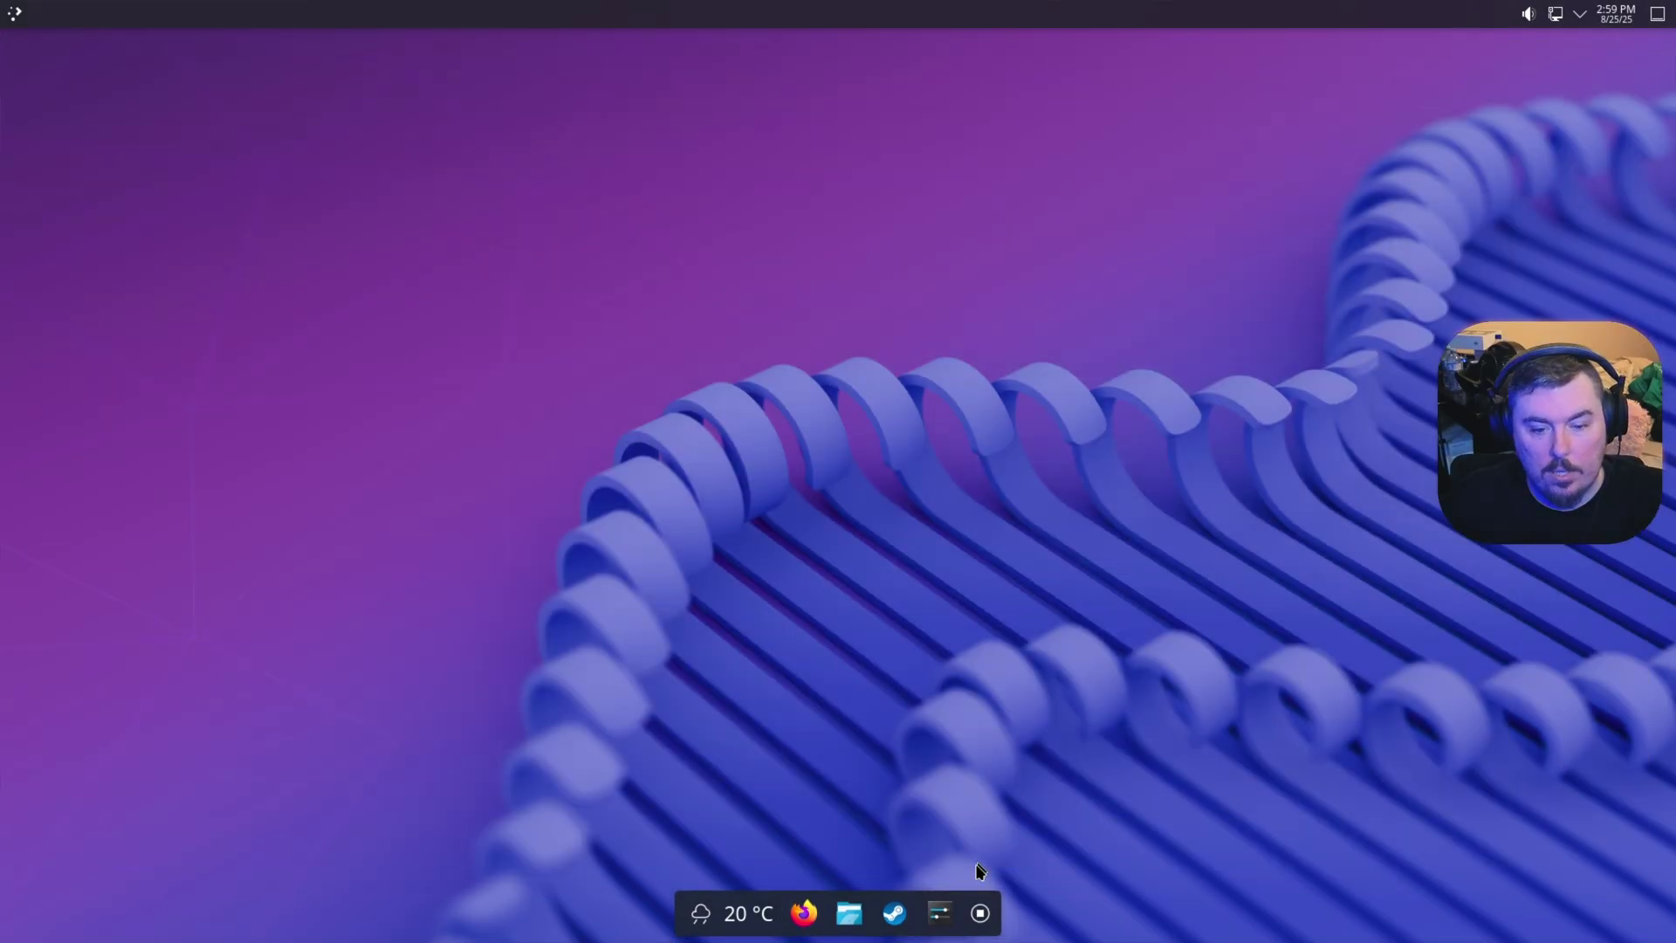
Step: Apply the MacTahoe-Dark global theme and check that MacTahoe-dark icons are active
click(938, 913)
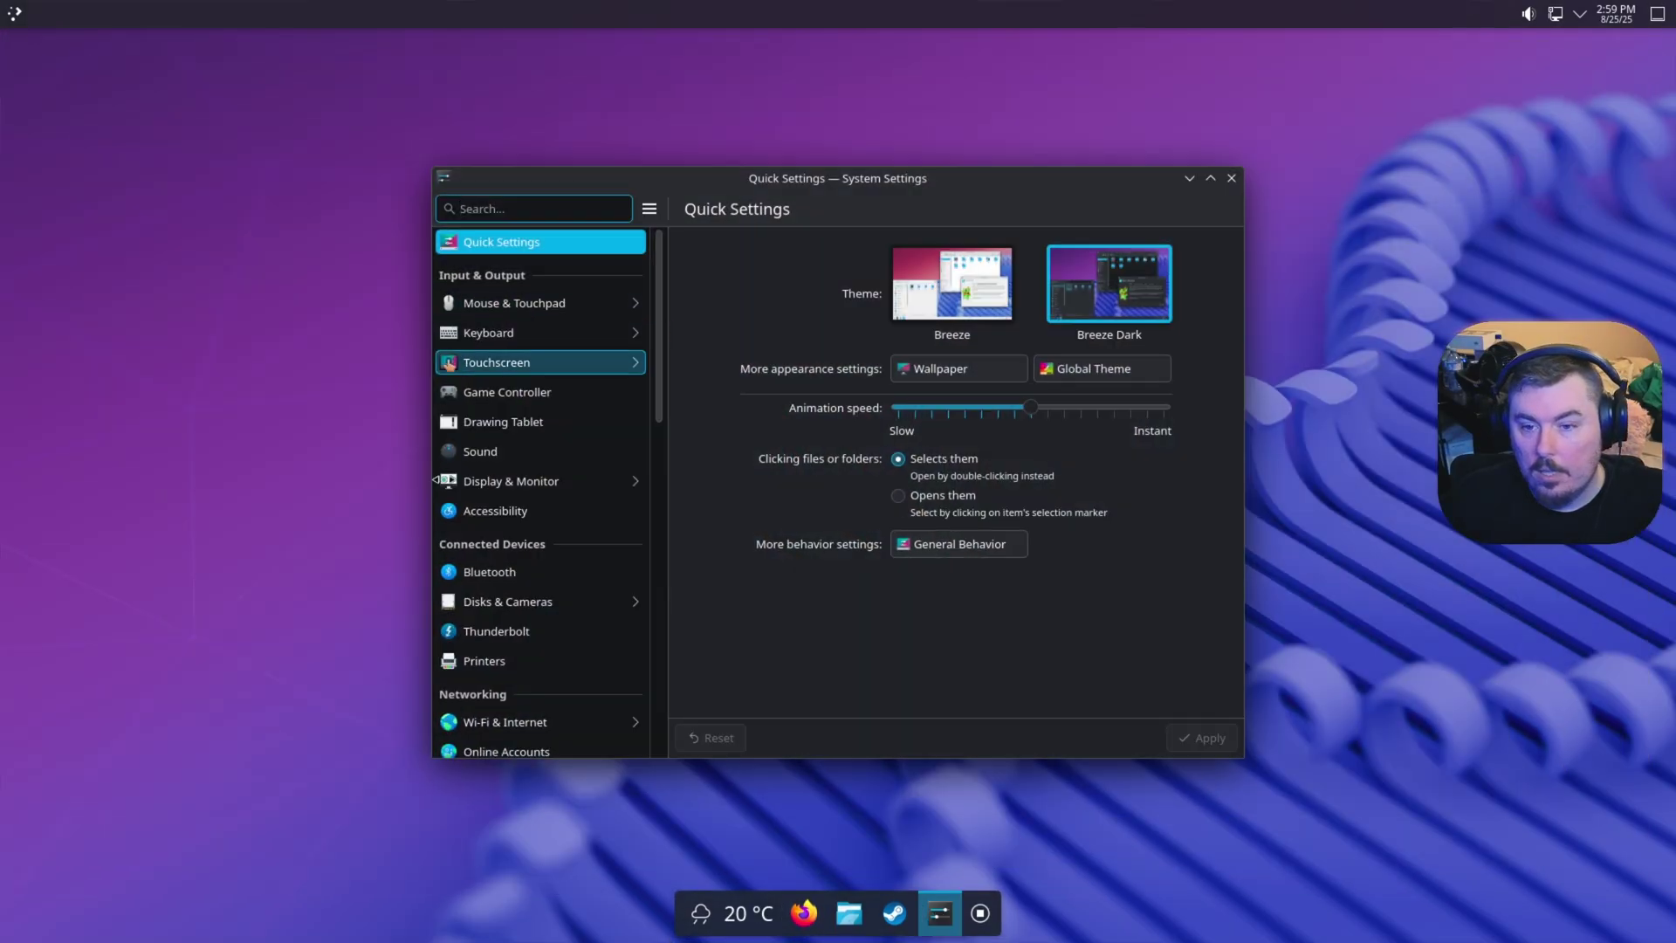
scroll(550, 631, down, 3)
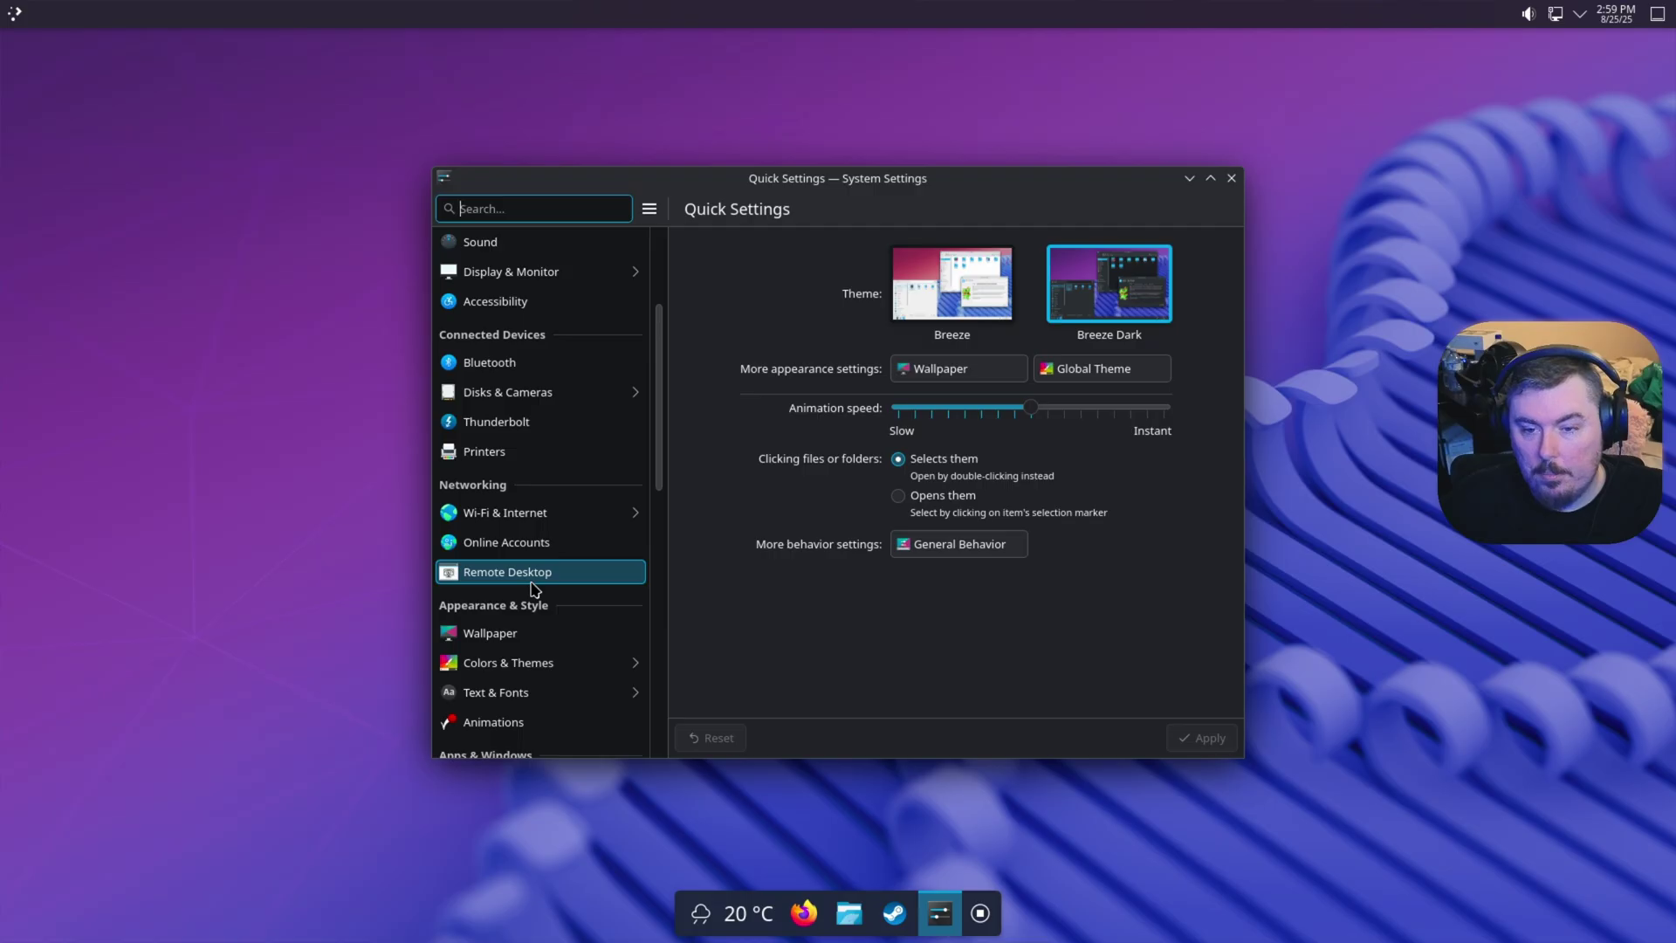
scroll(528, 567, down, 2)
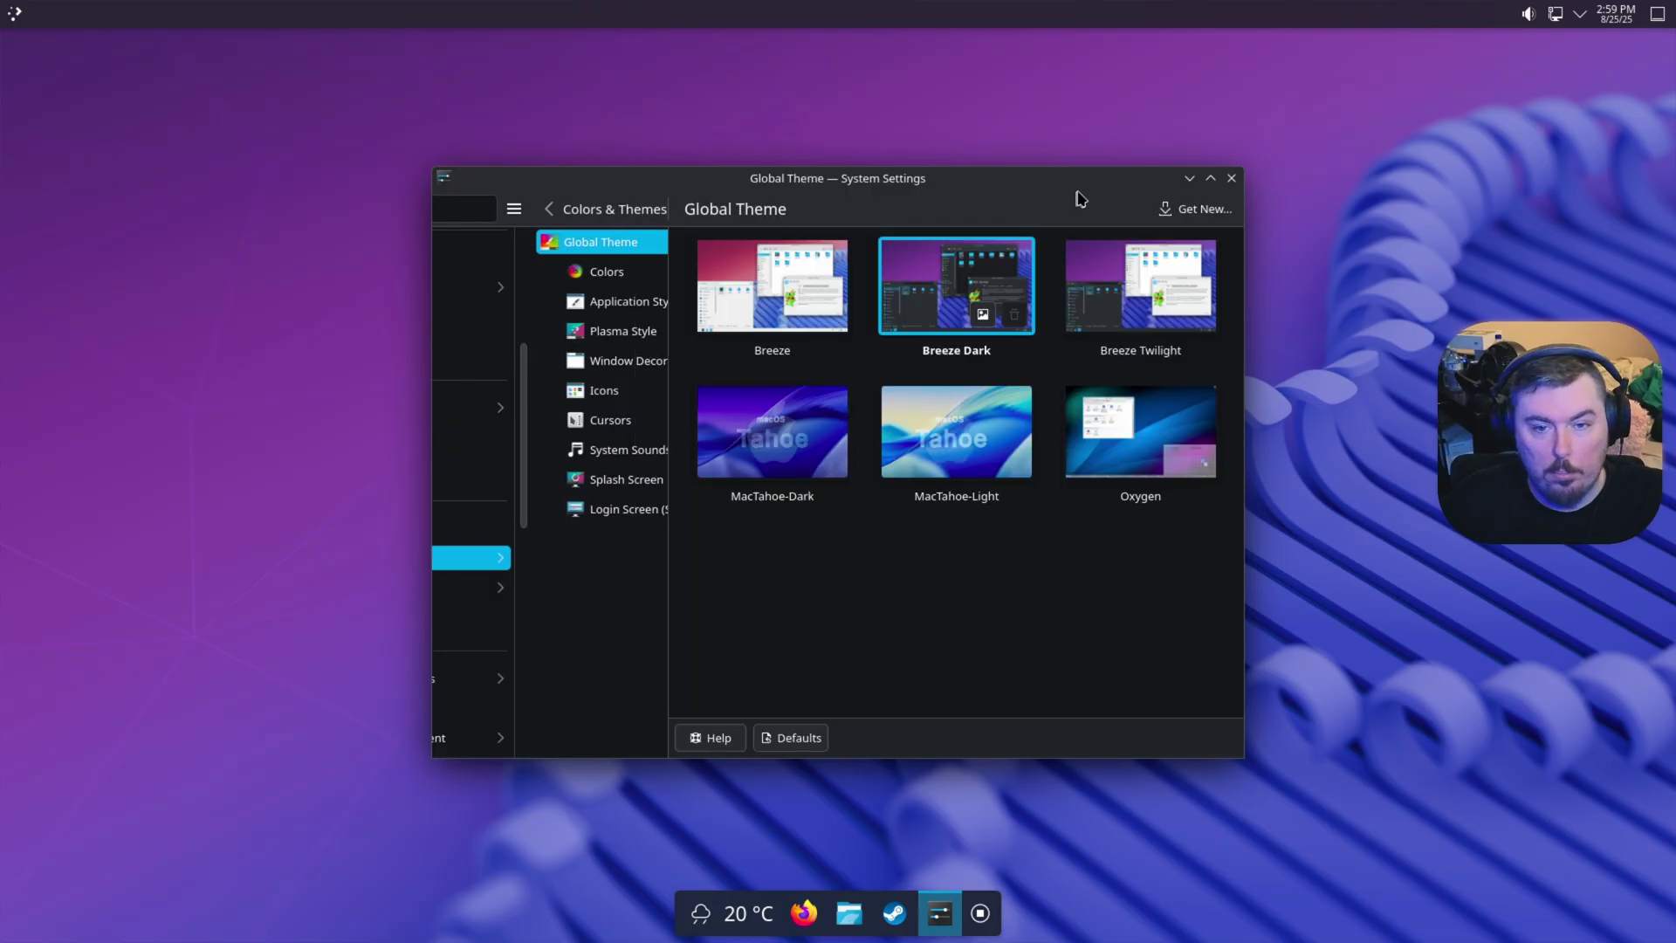
click(1200, 179)
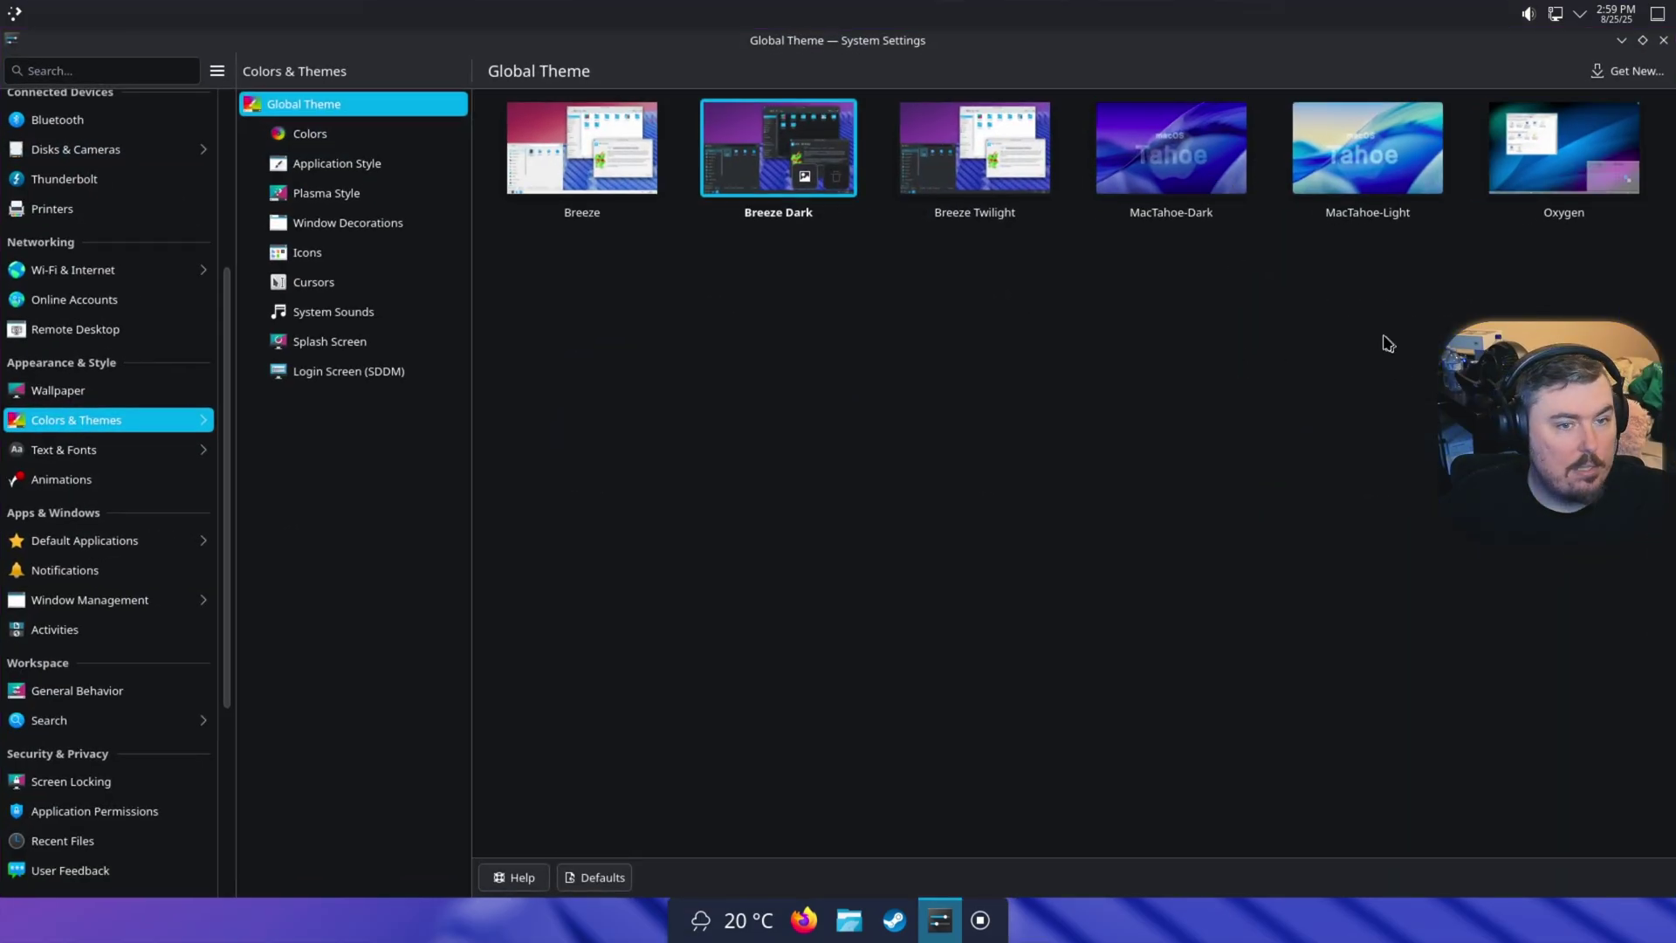
click(1171, 149)
click(1224, 549)
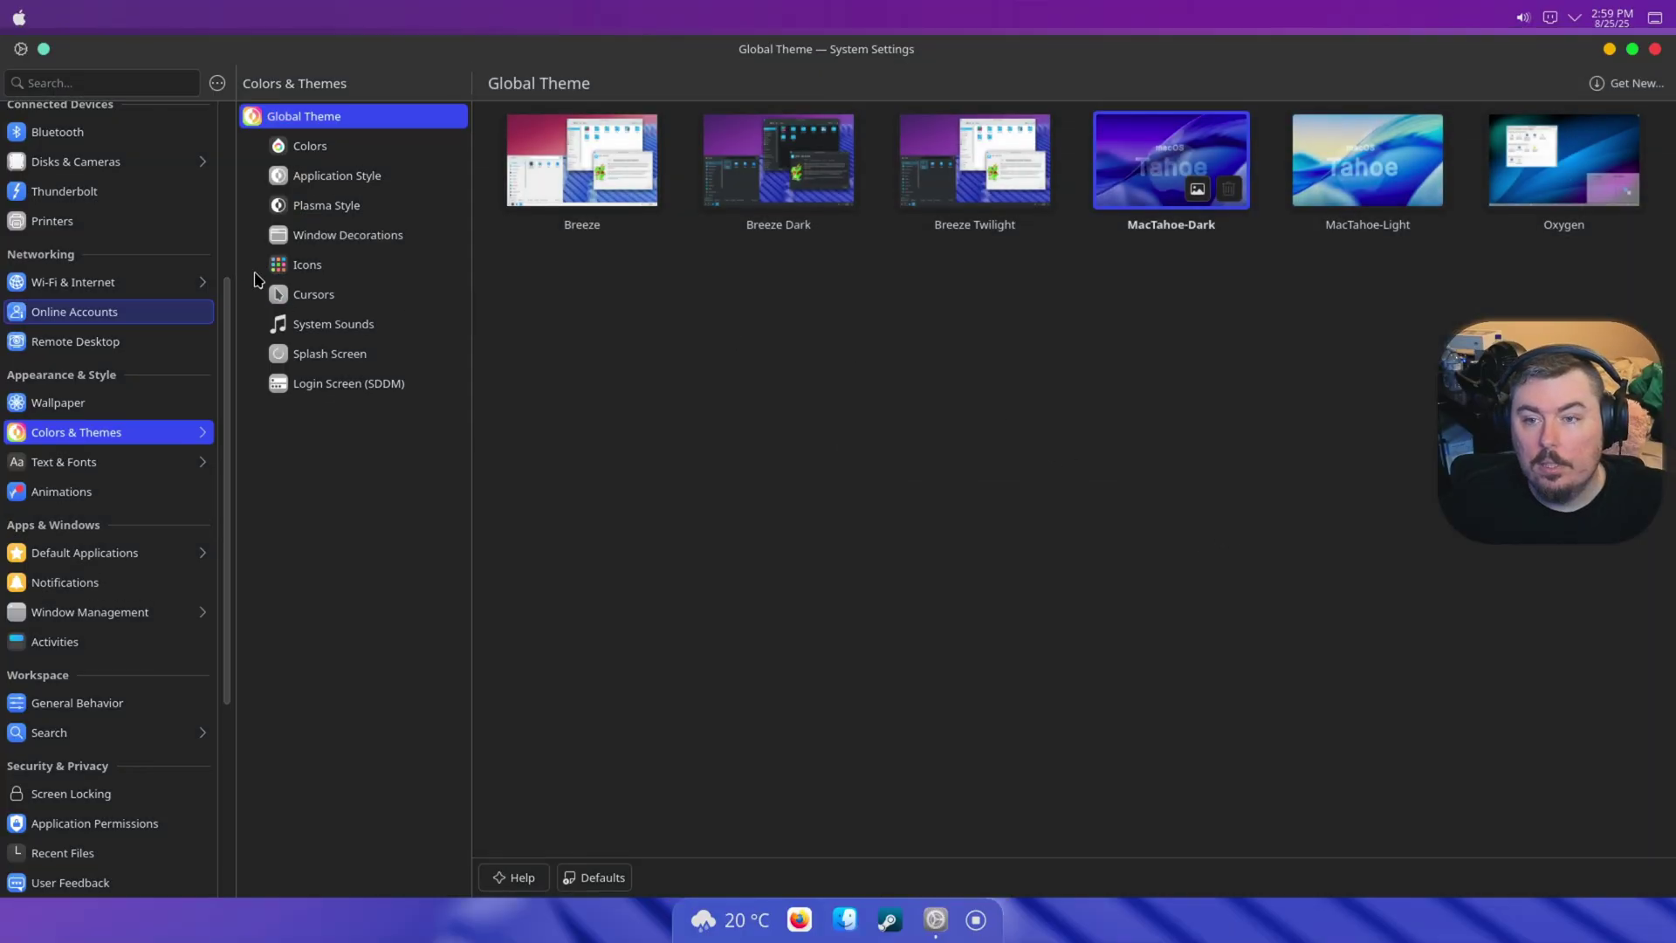
click(344, 265)
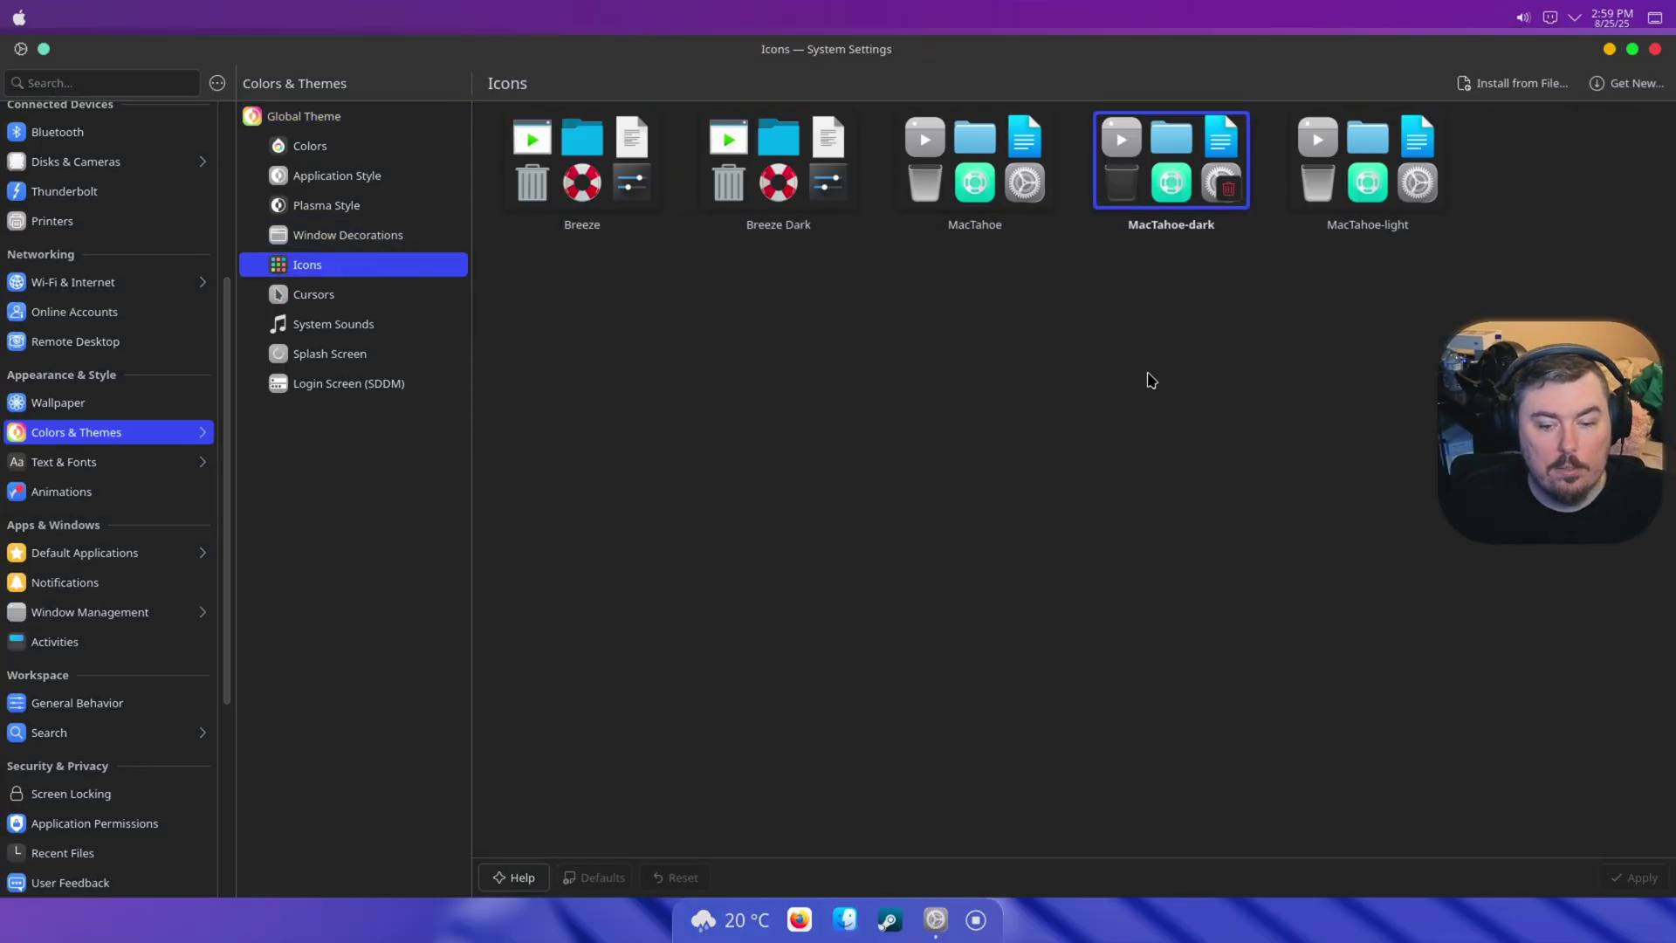
click(1655, 50)
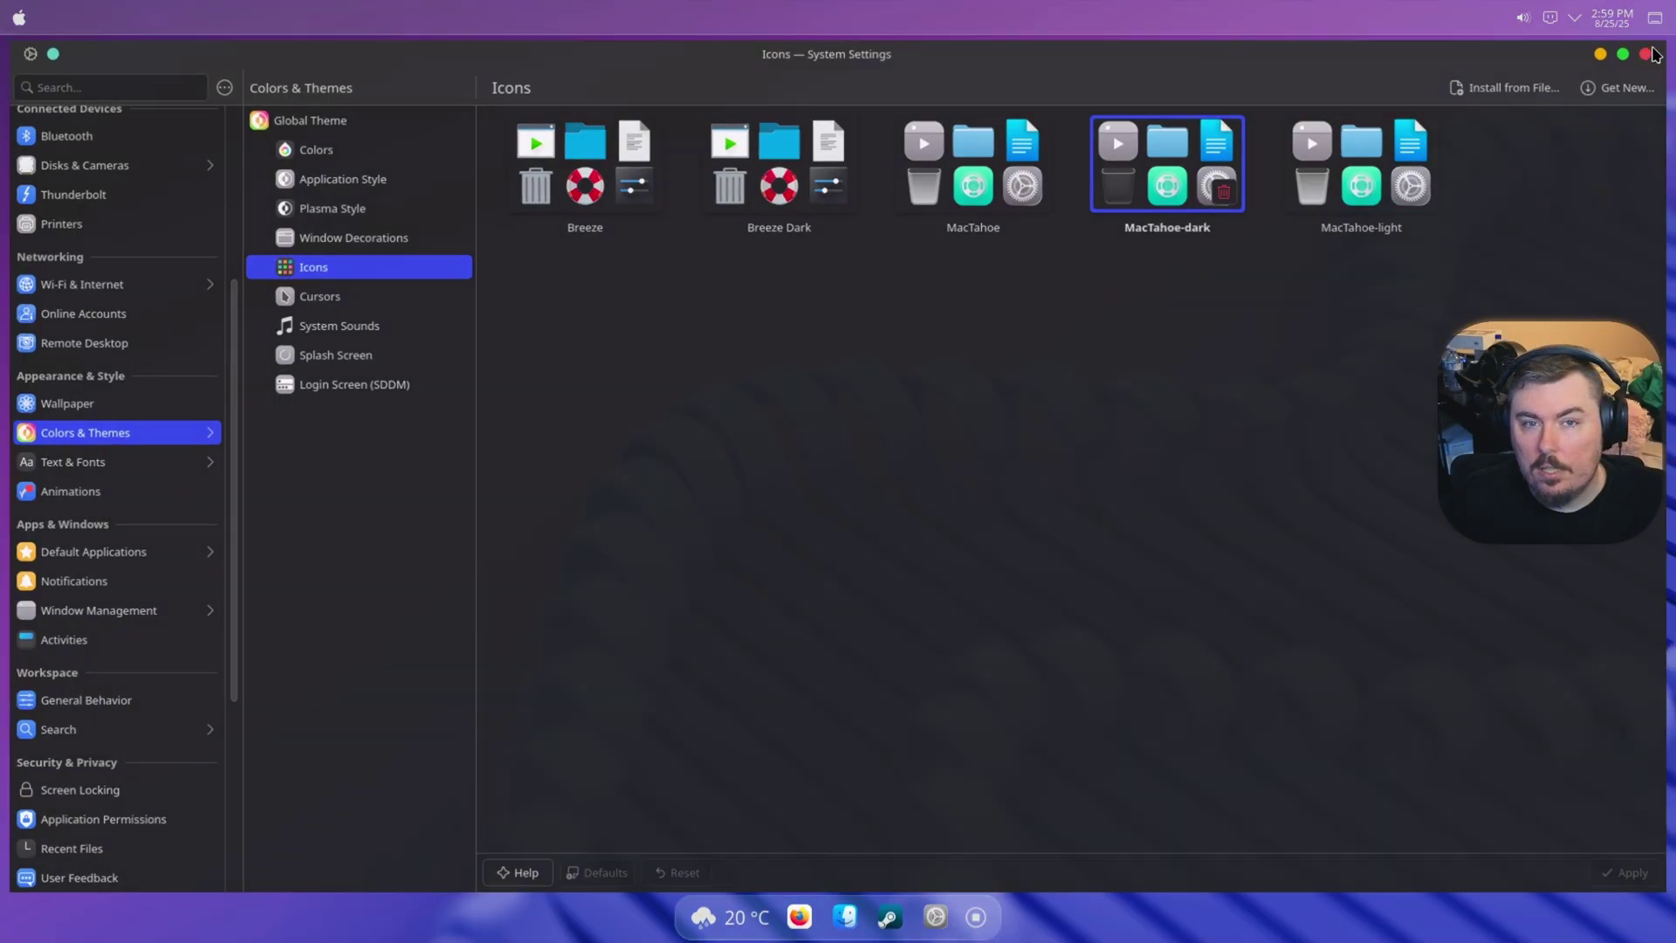
right_click(1109, 11)
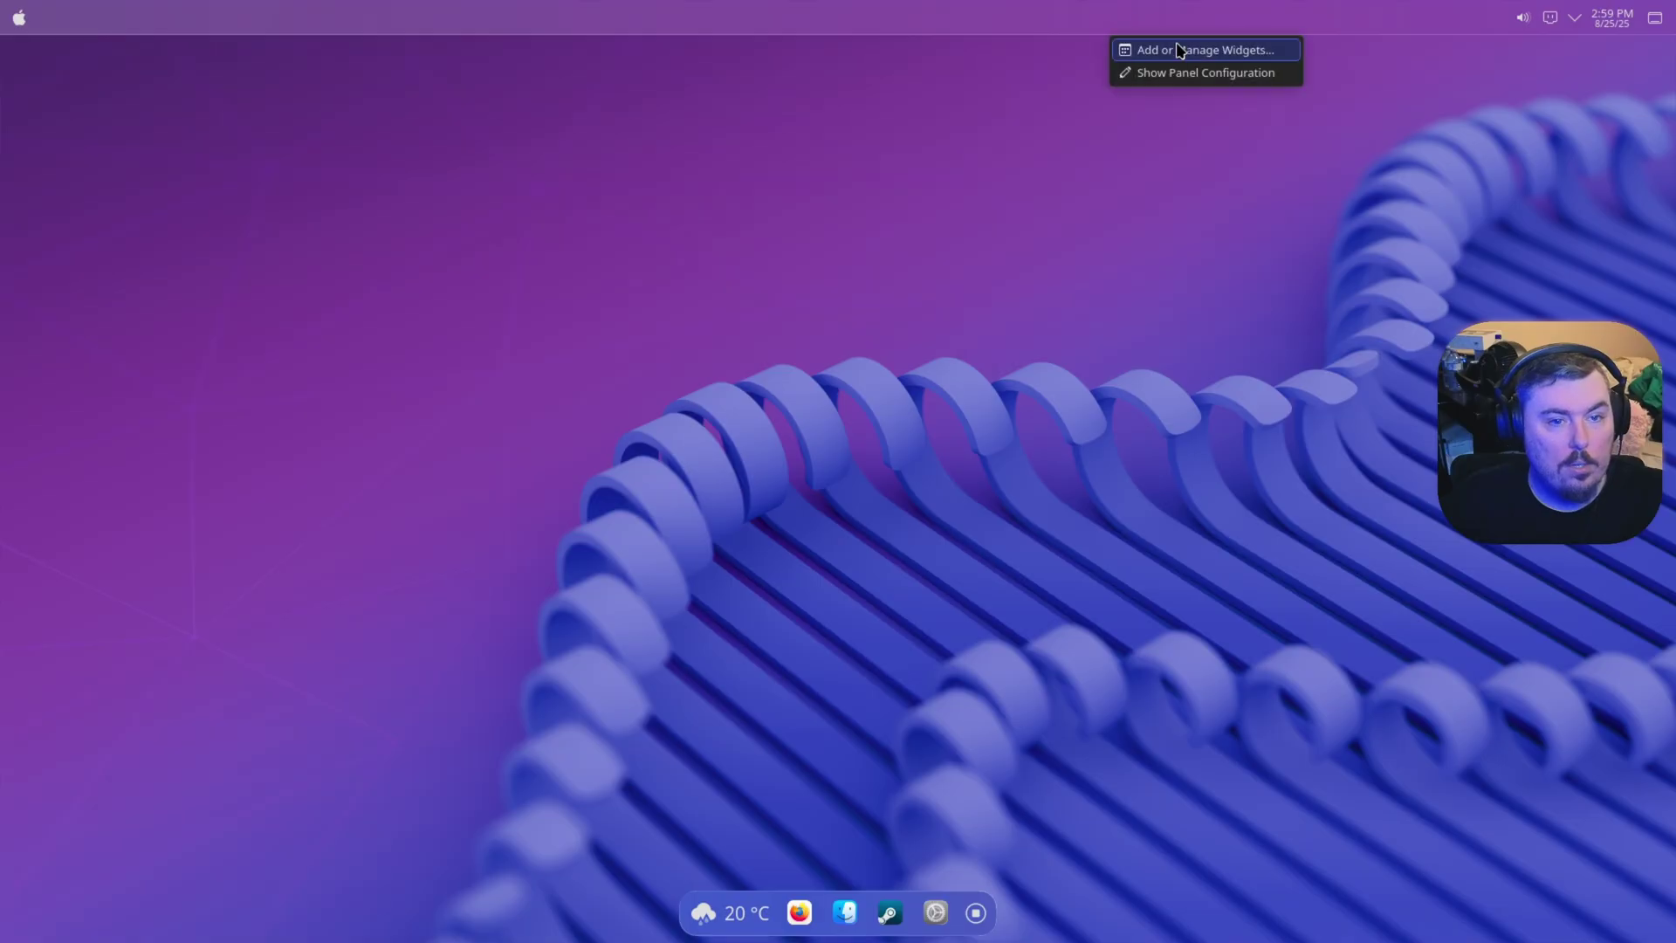
click(1198, 73)
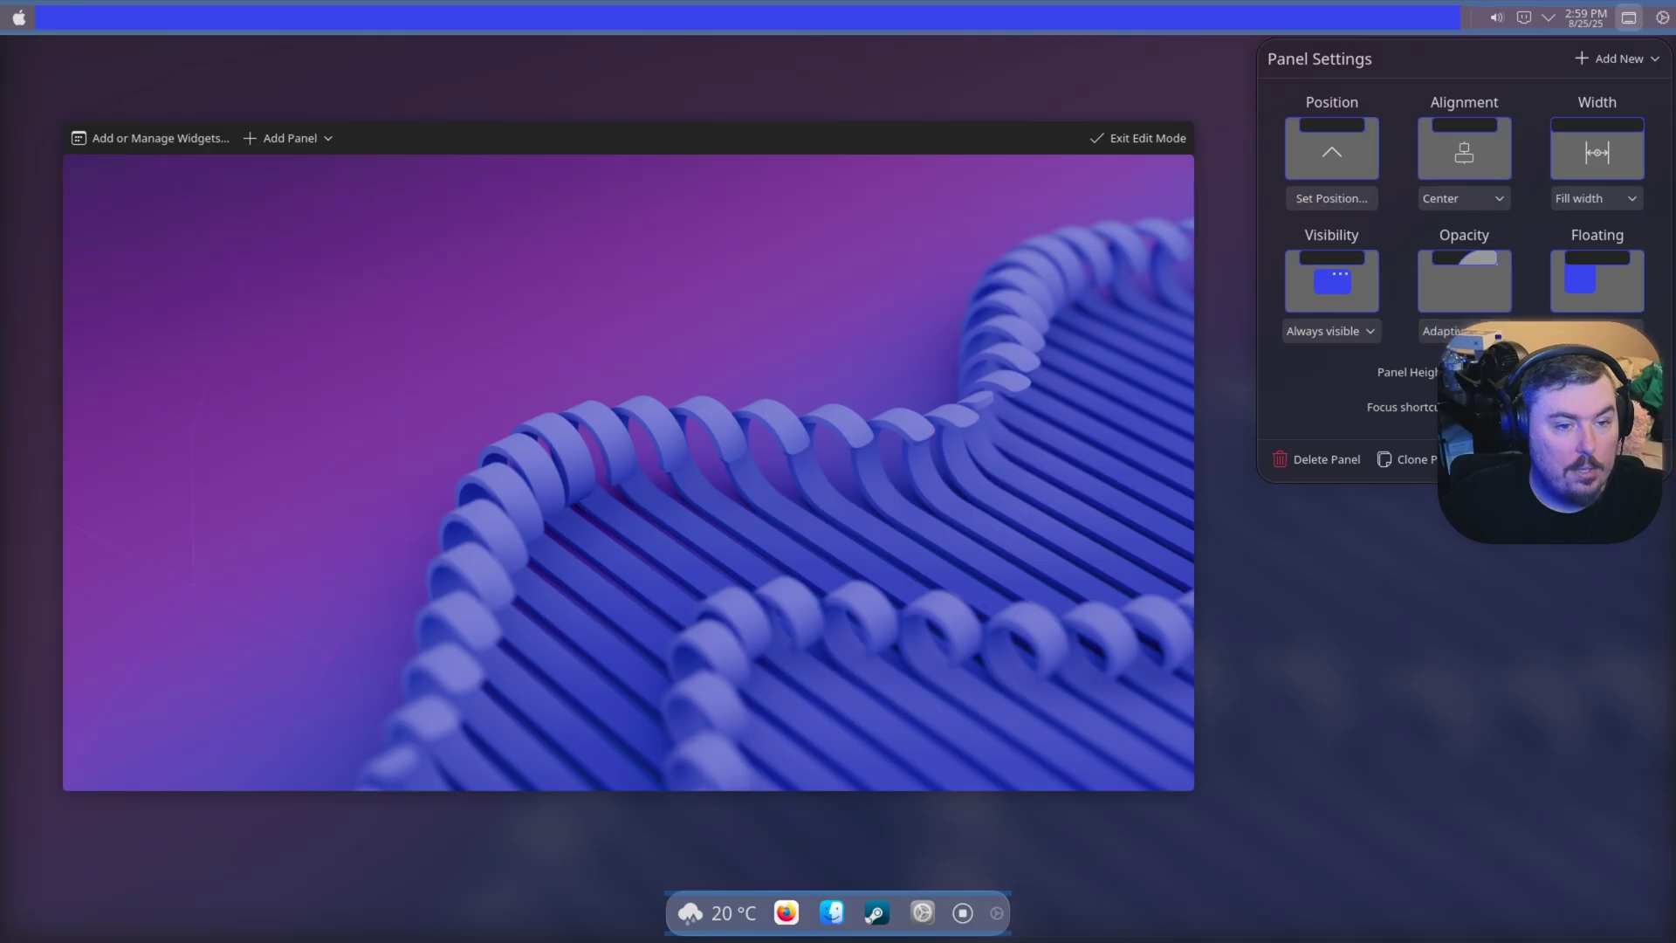
click(1385, 531)
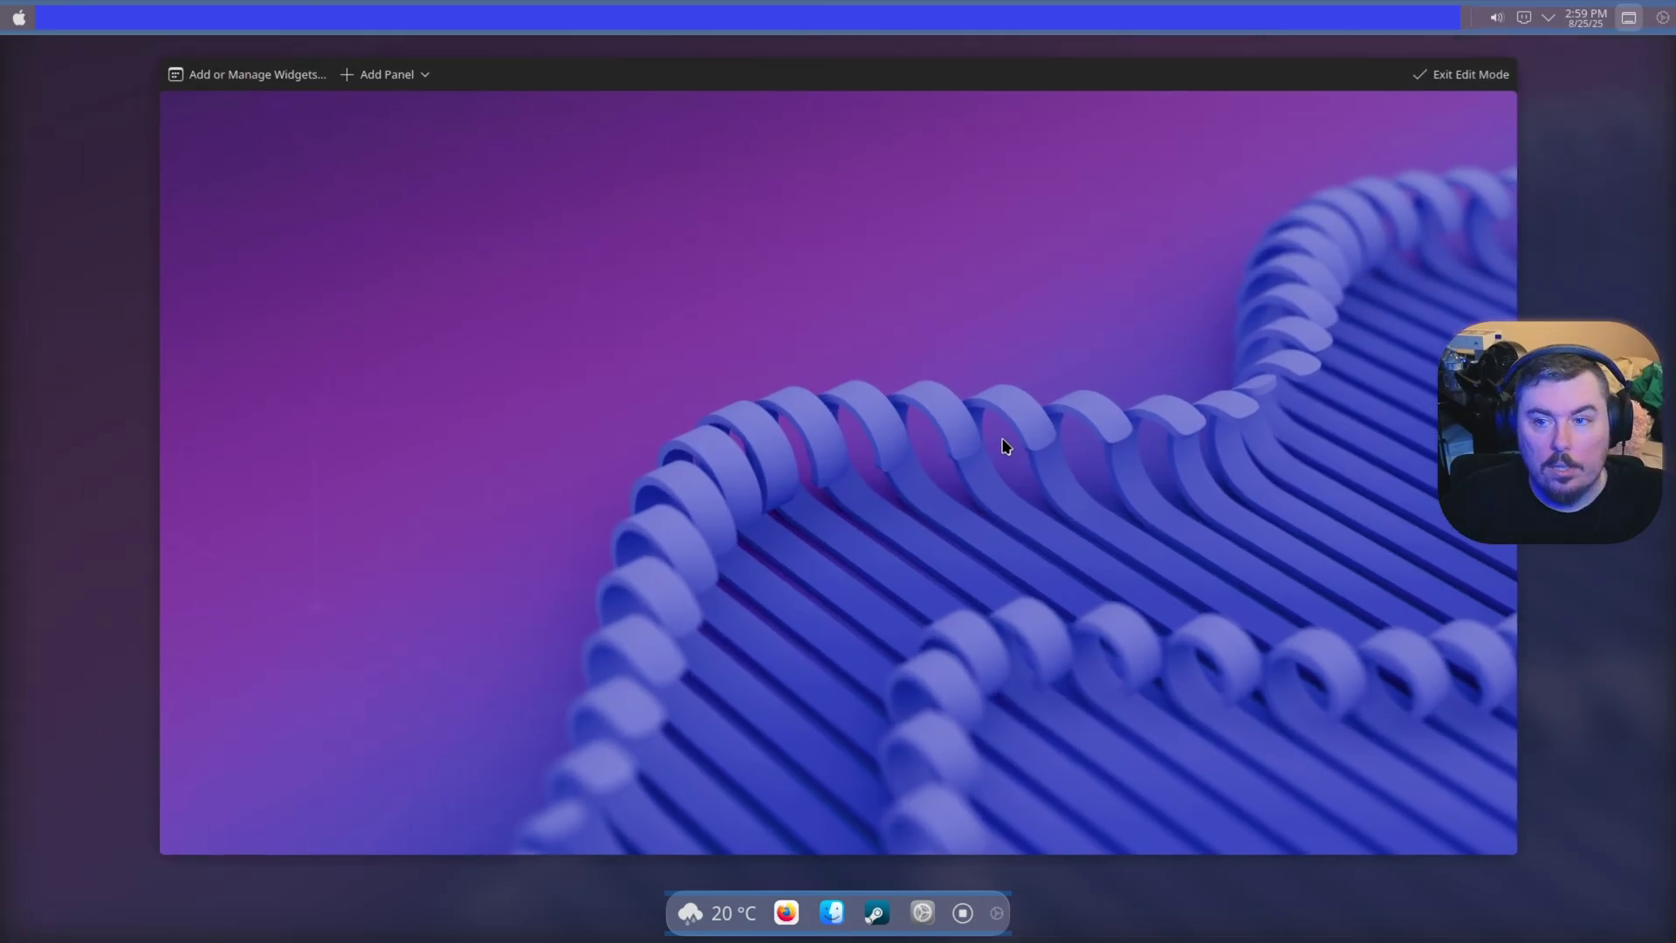
click(1004, 446)
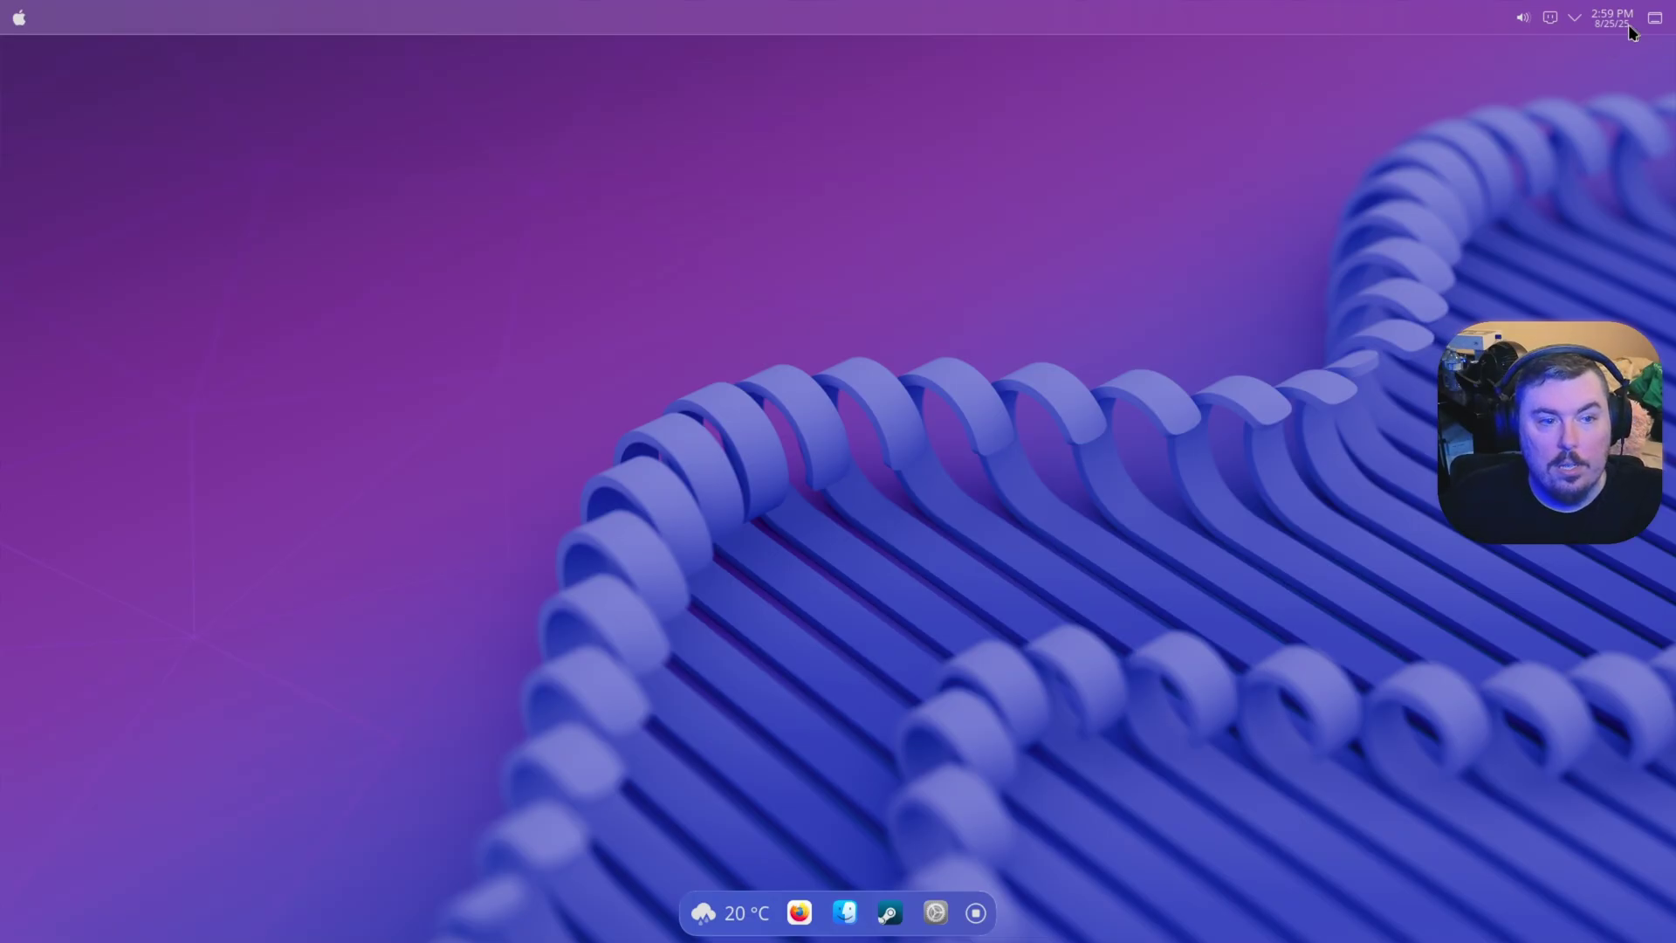
click(1575, 18)
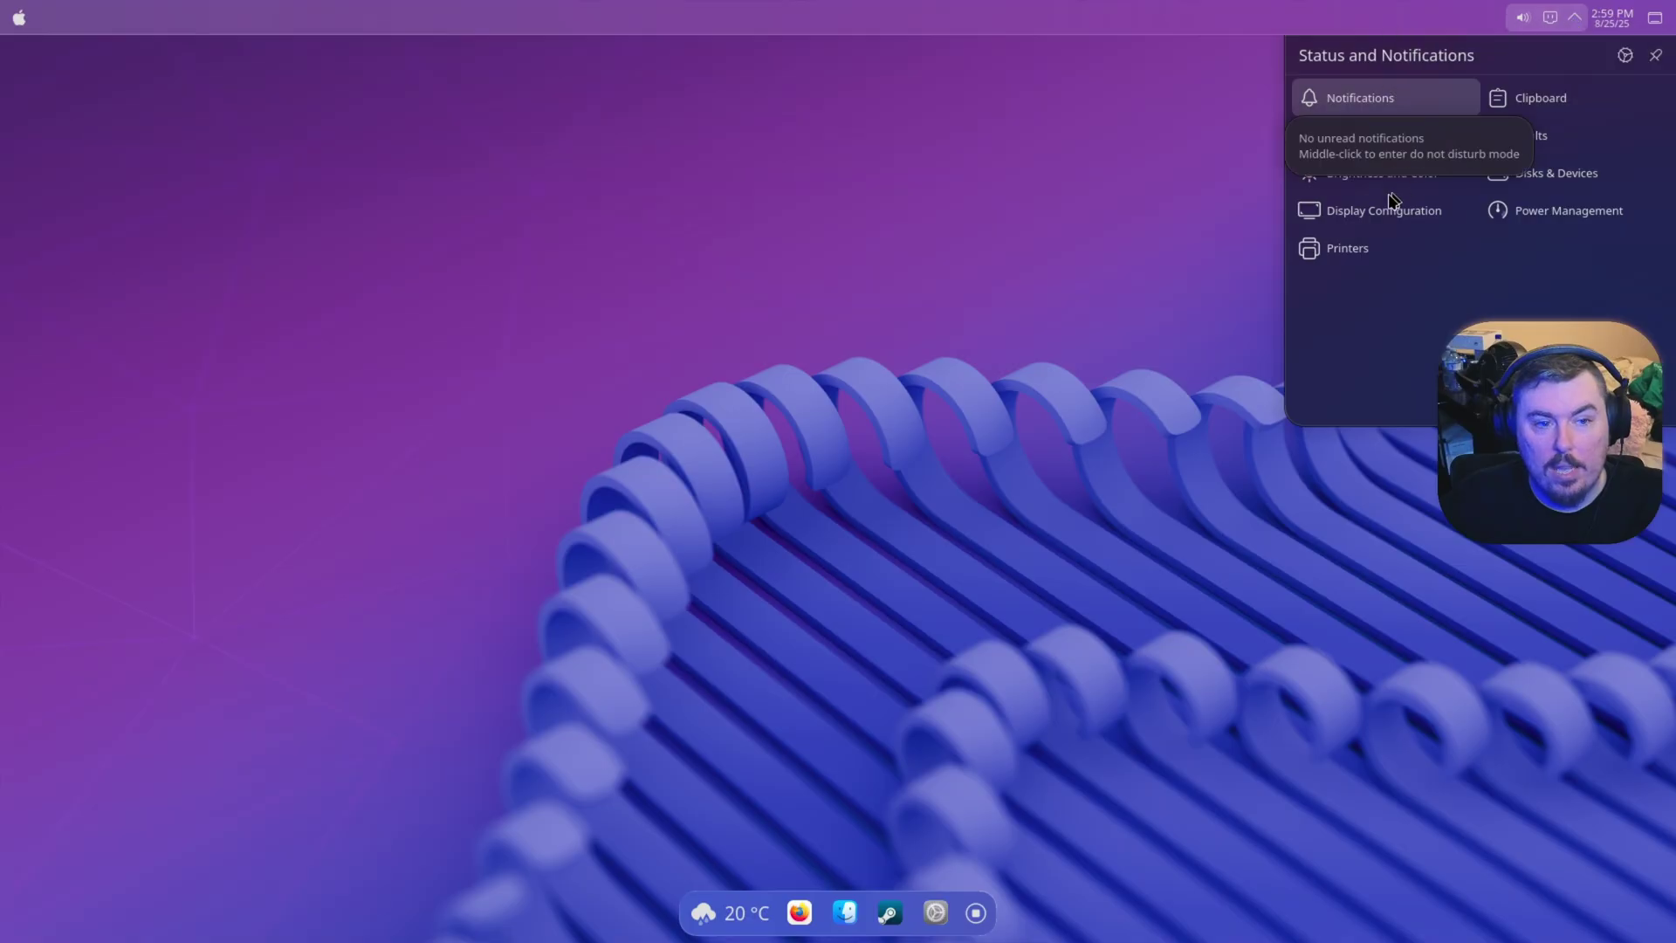
click(1576, 15)
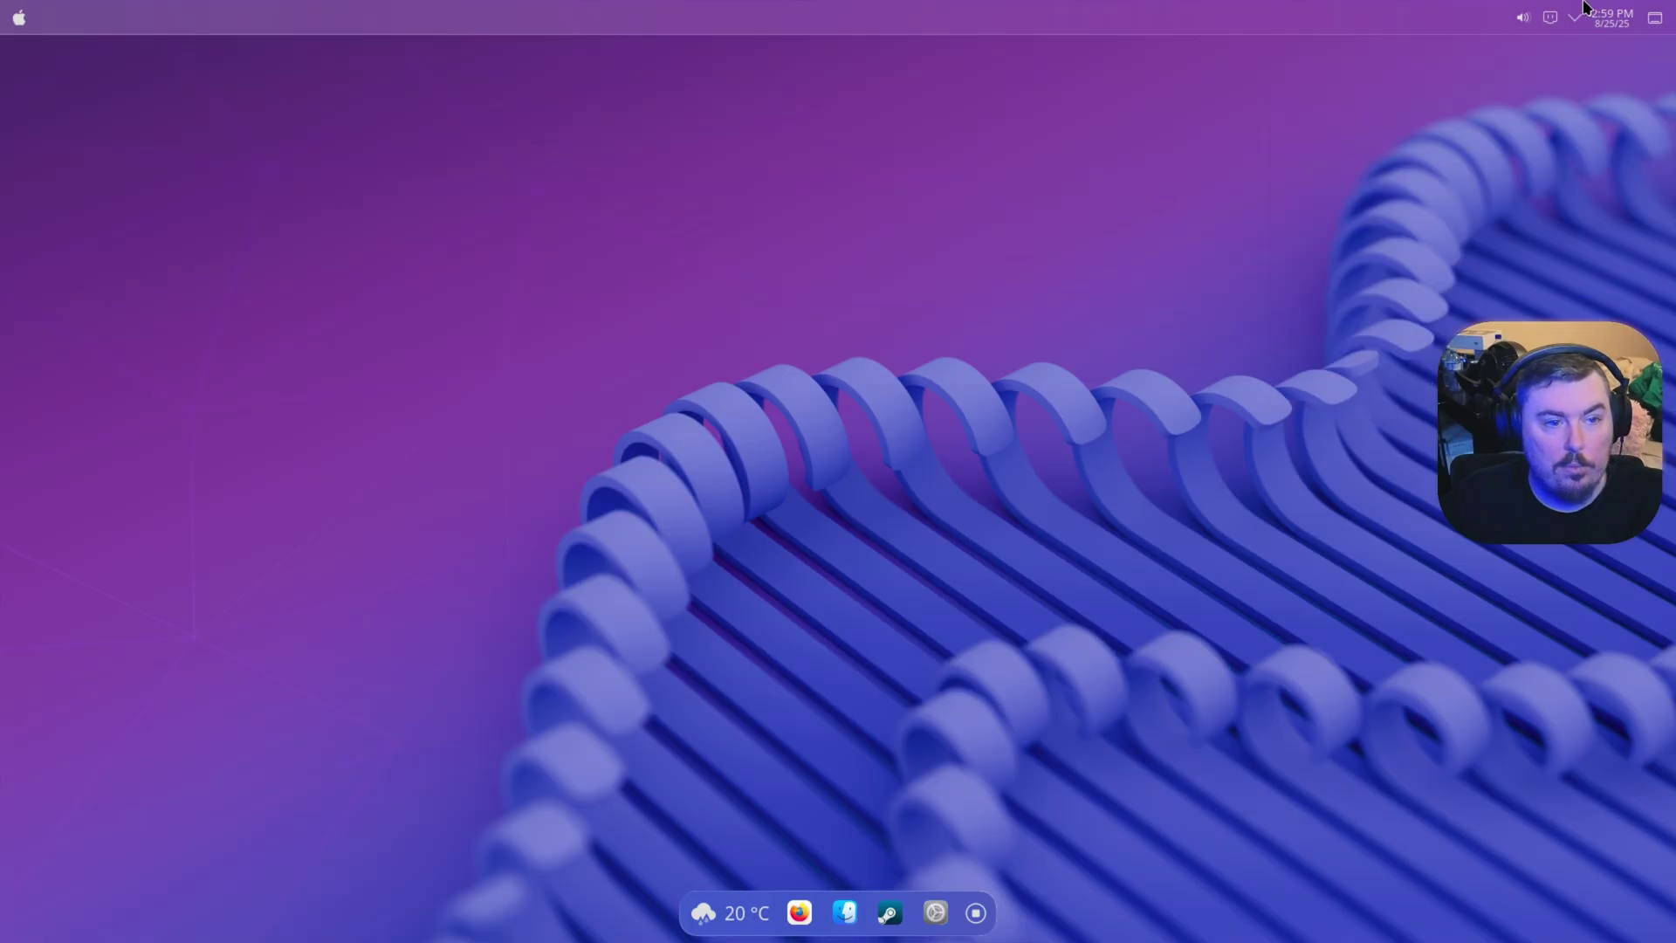
click(1575, 19)
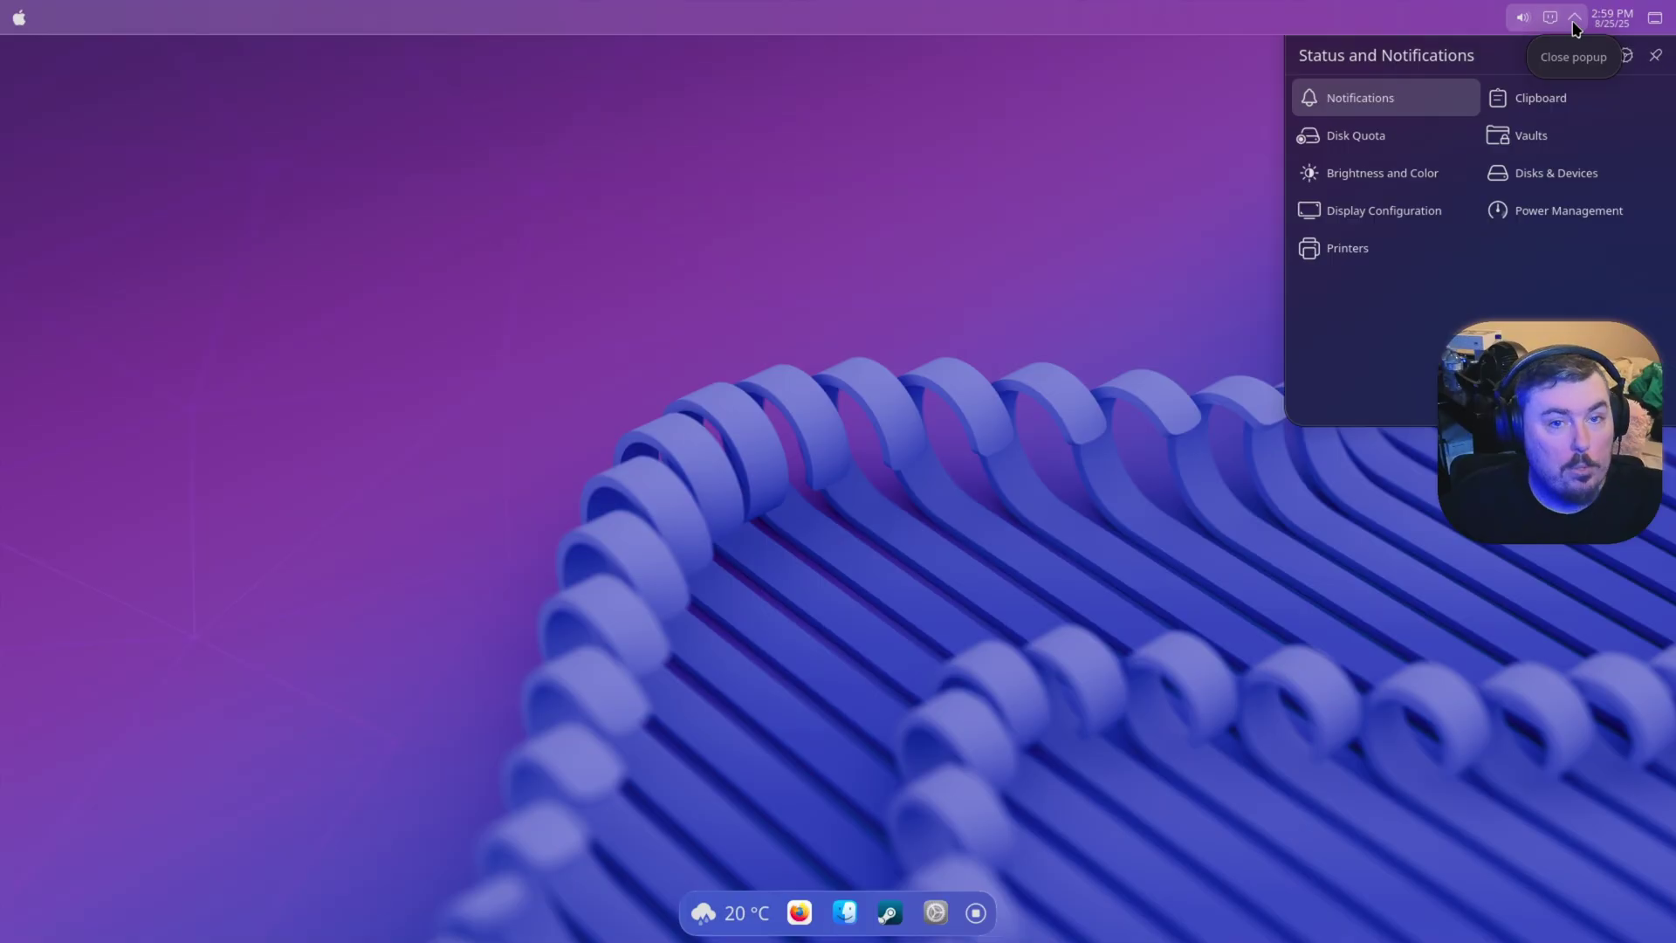
click(1574, 19)
click(15, 19)
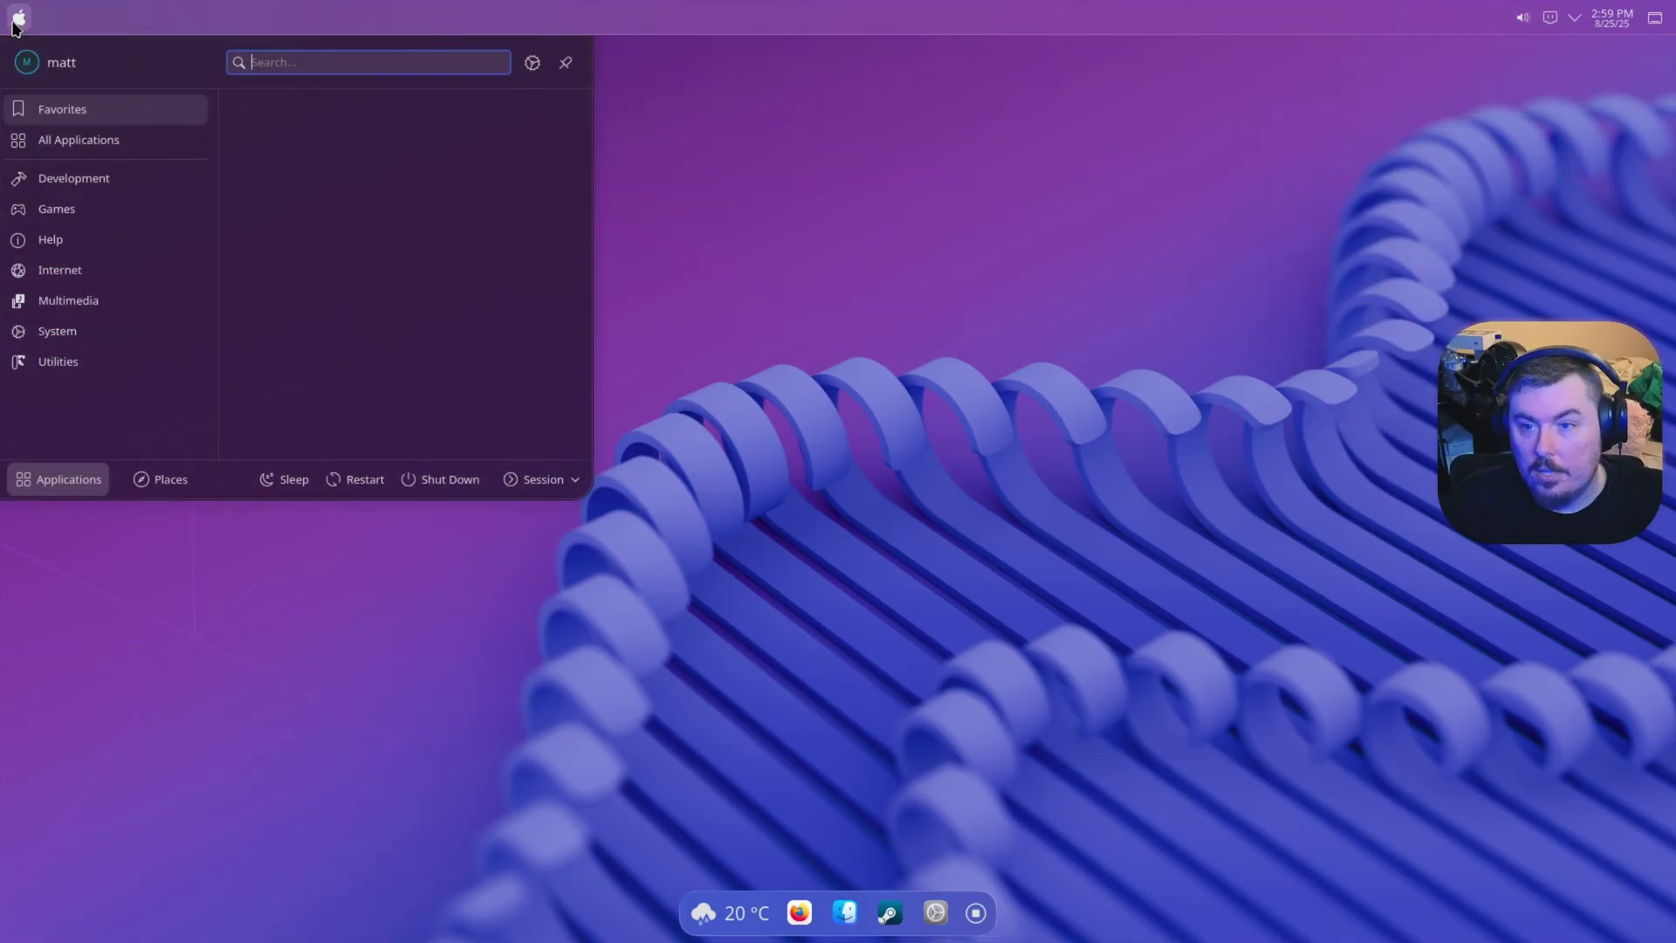
click(16, 19)
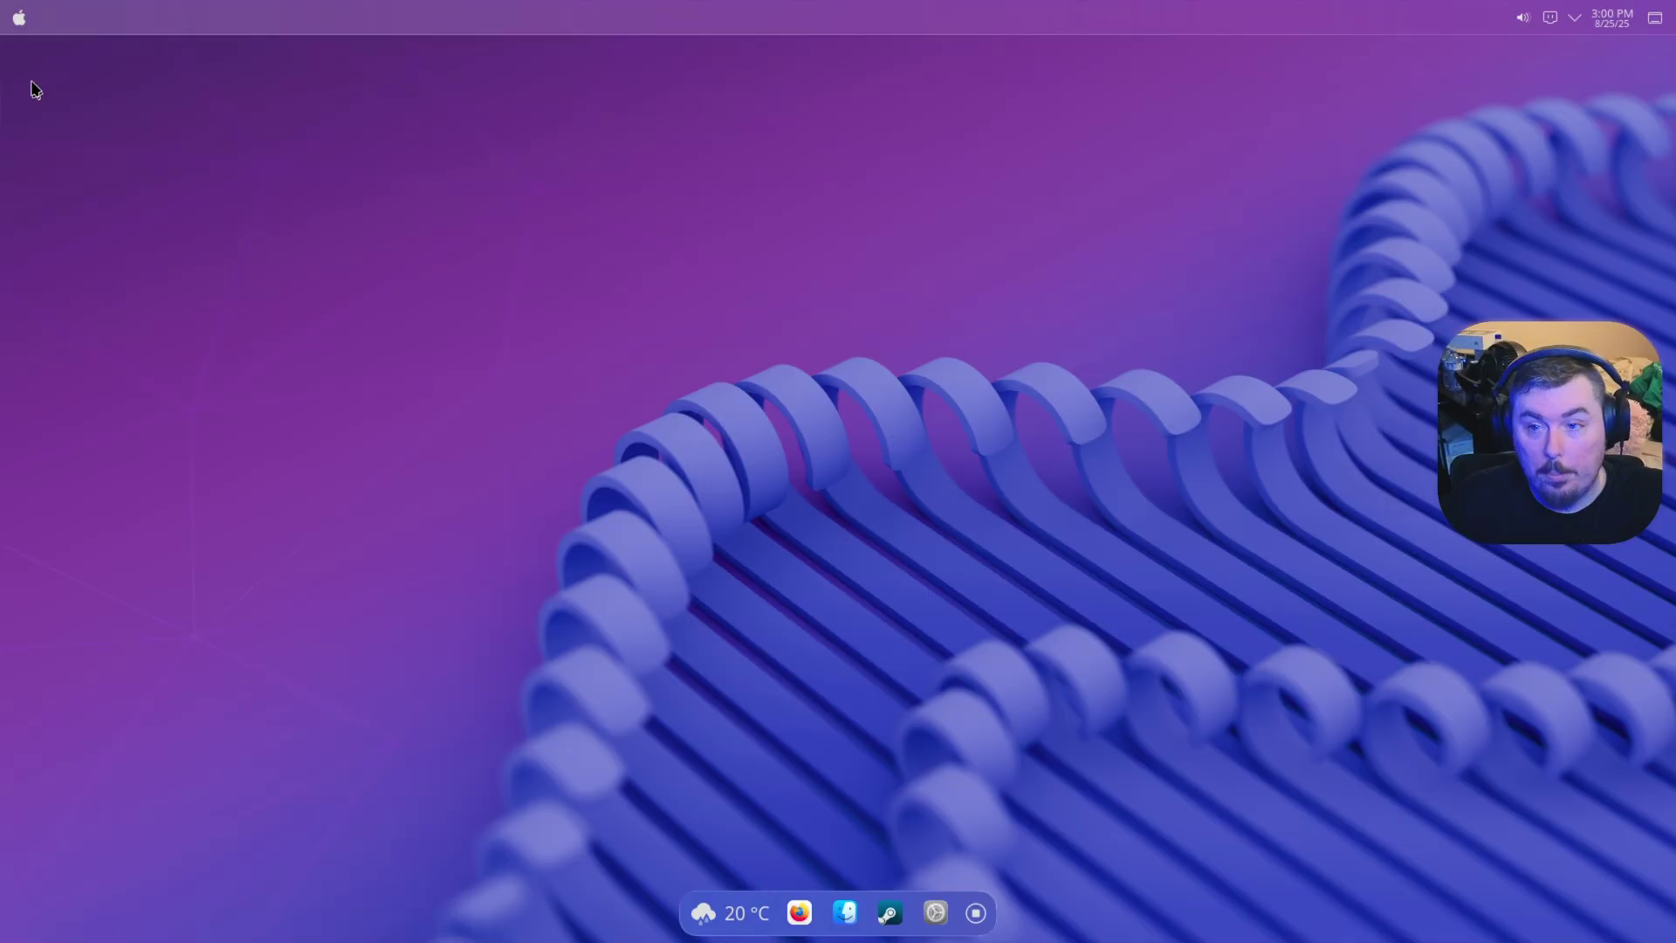
Step: Run 'yay force blur' in a new Konsole, then close Konsole and start Firefox
click(18, 17)
text(kon)
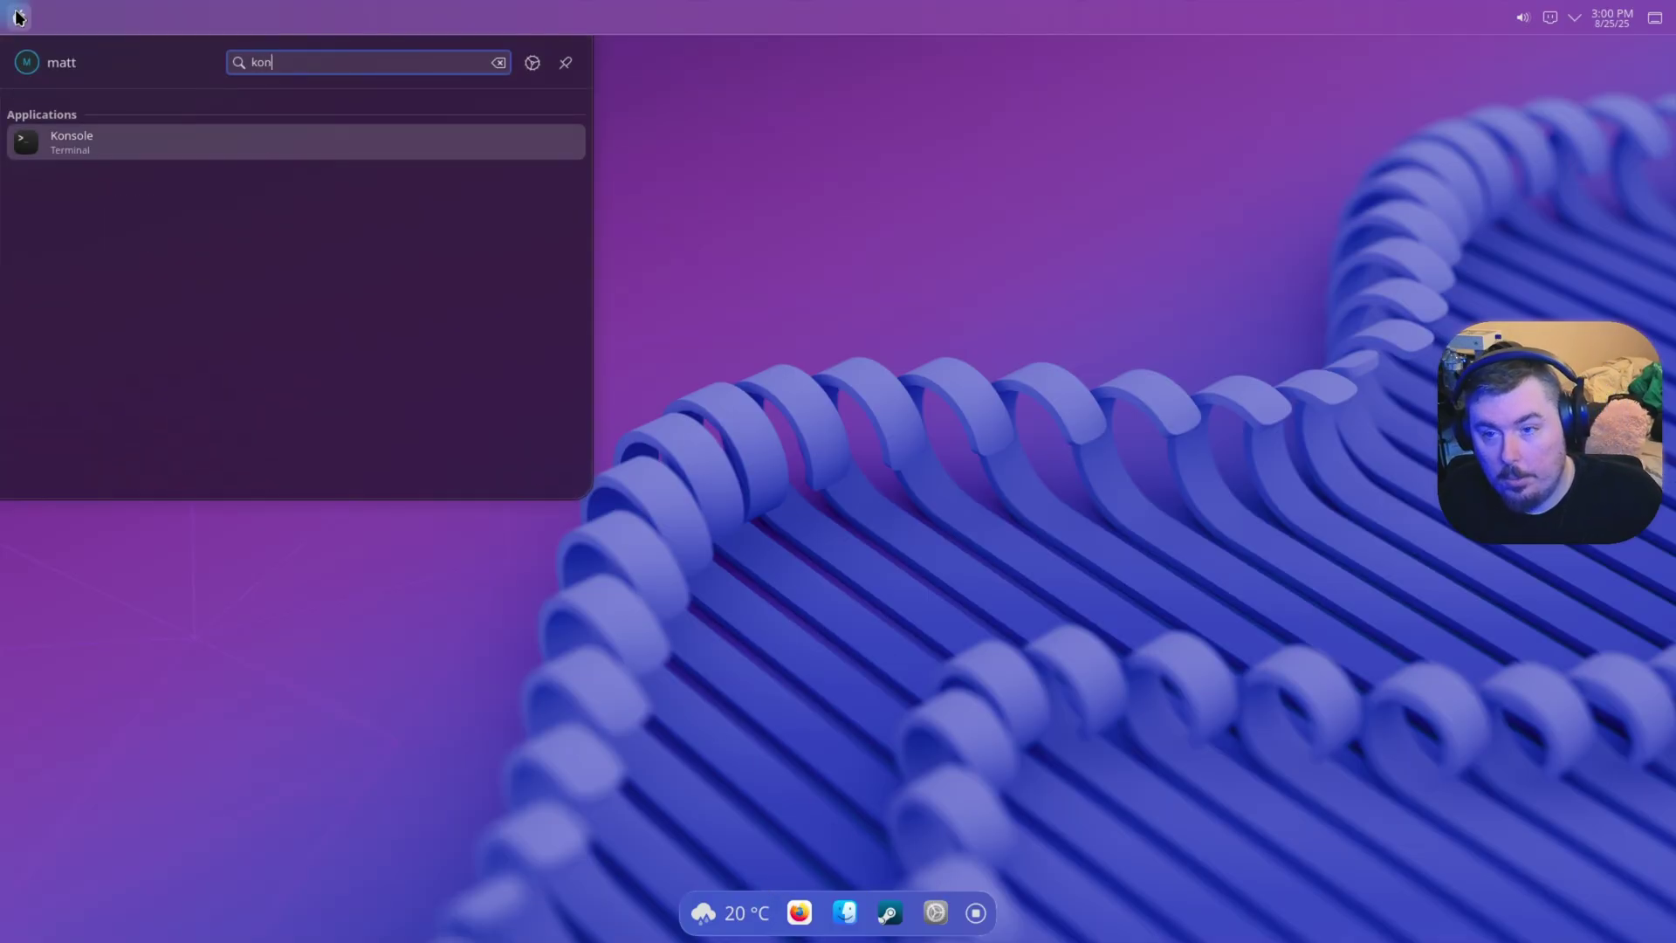
key(Return)
text(yay)
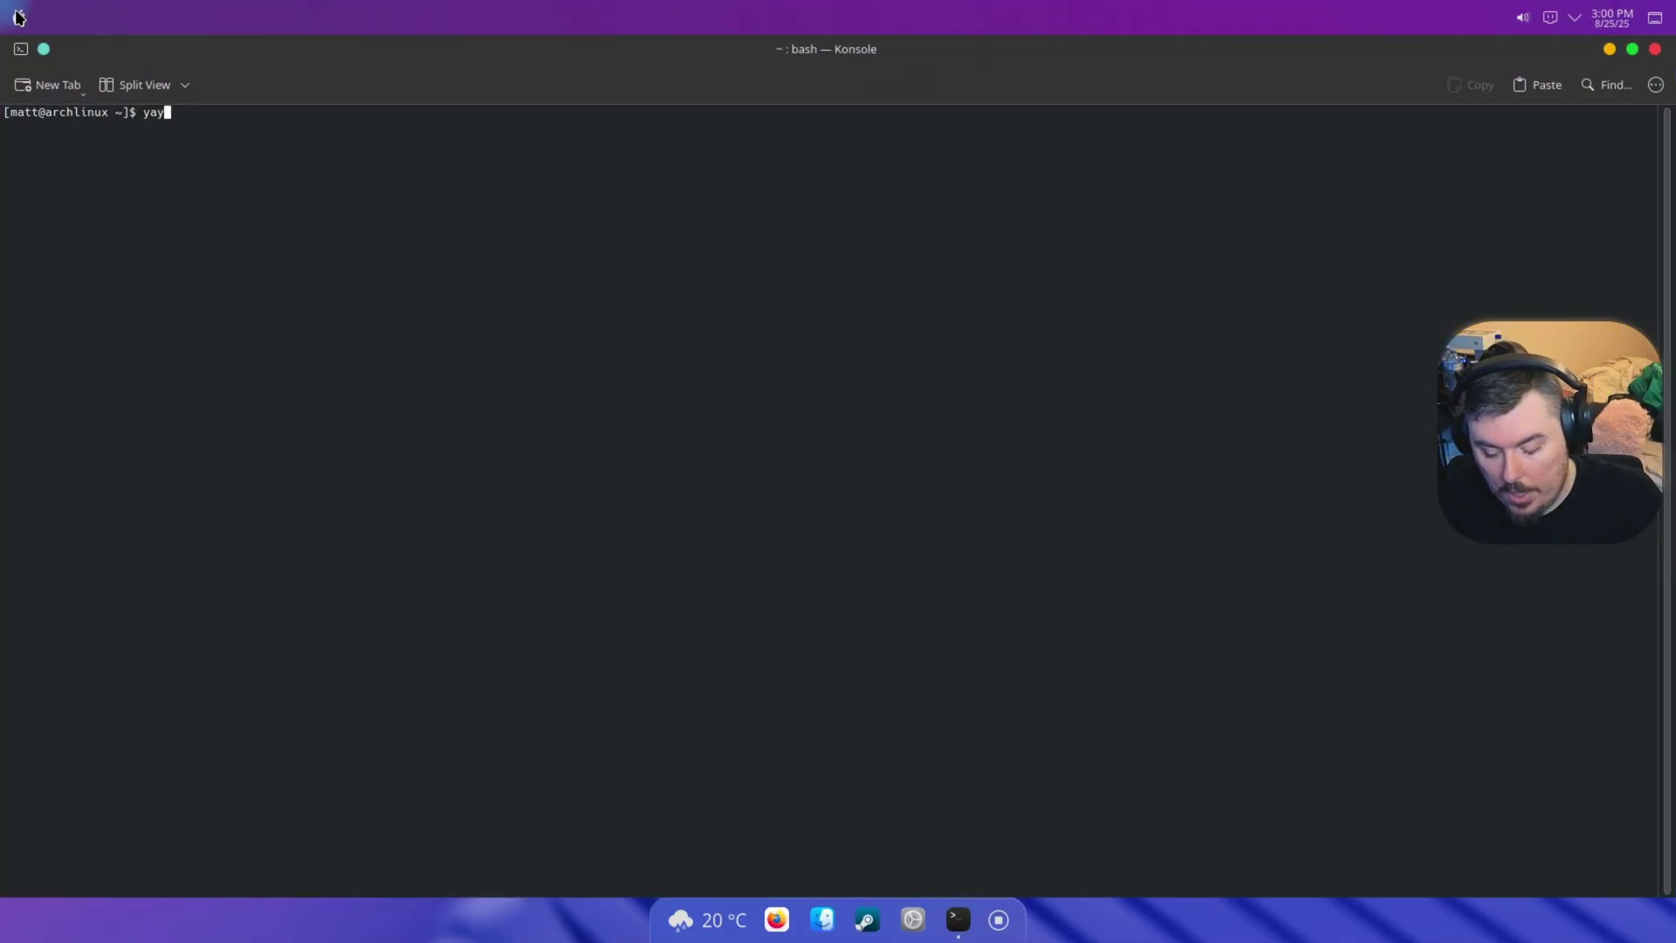
text( forc)
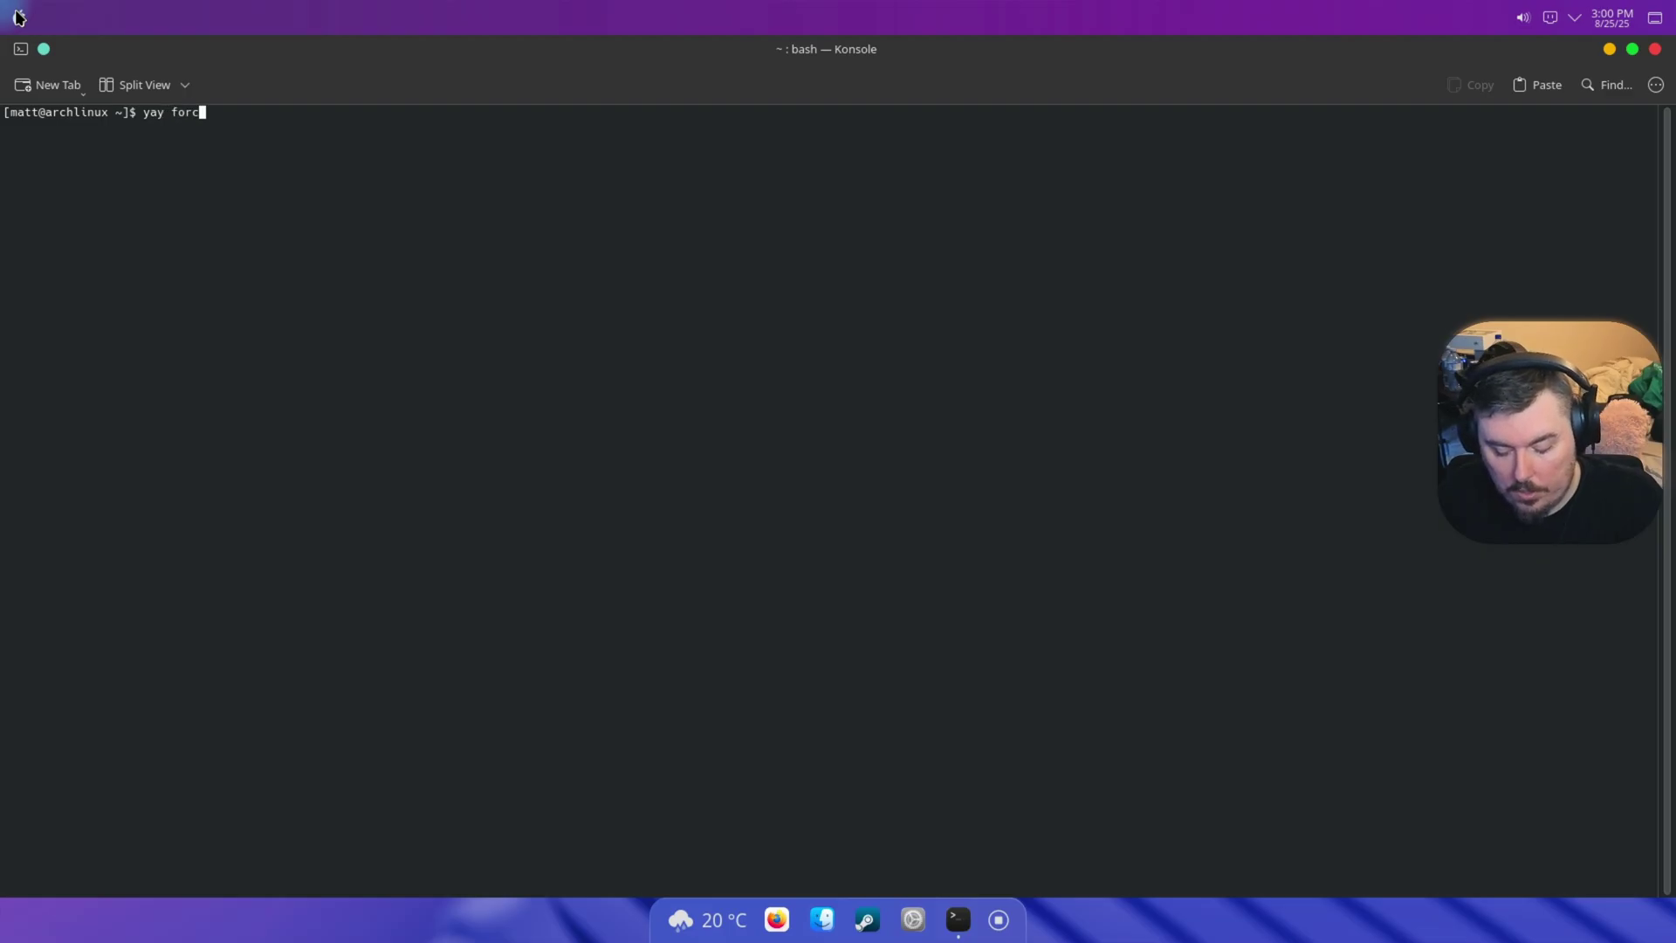
text(e blur)
key(Return)
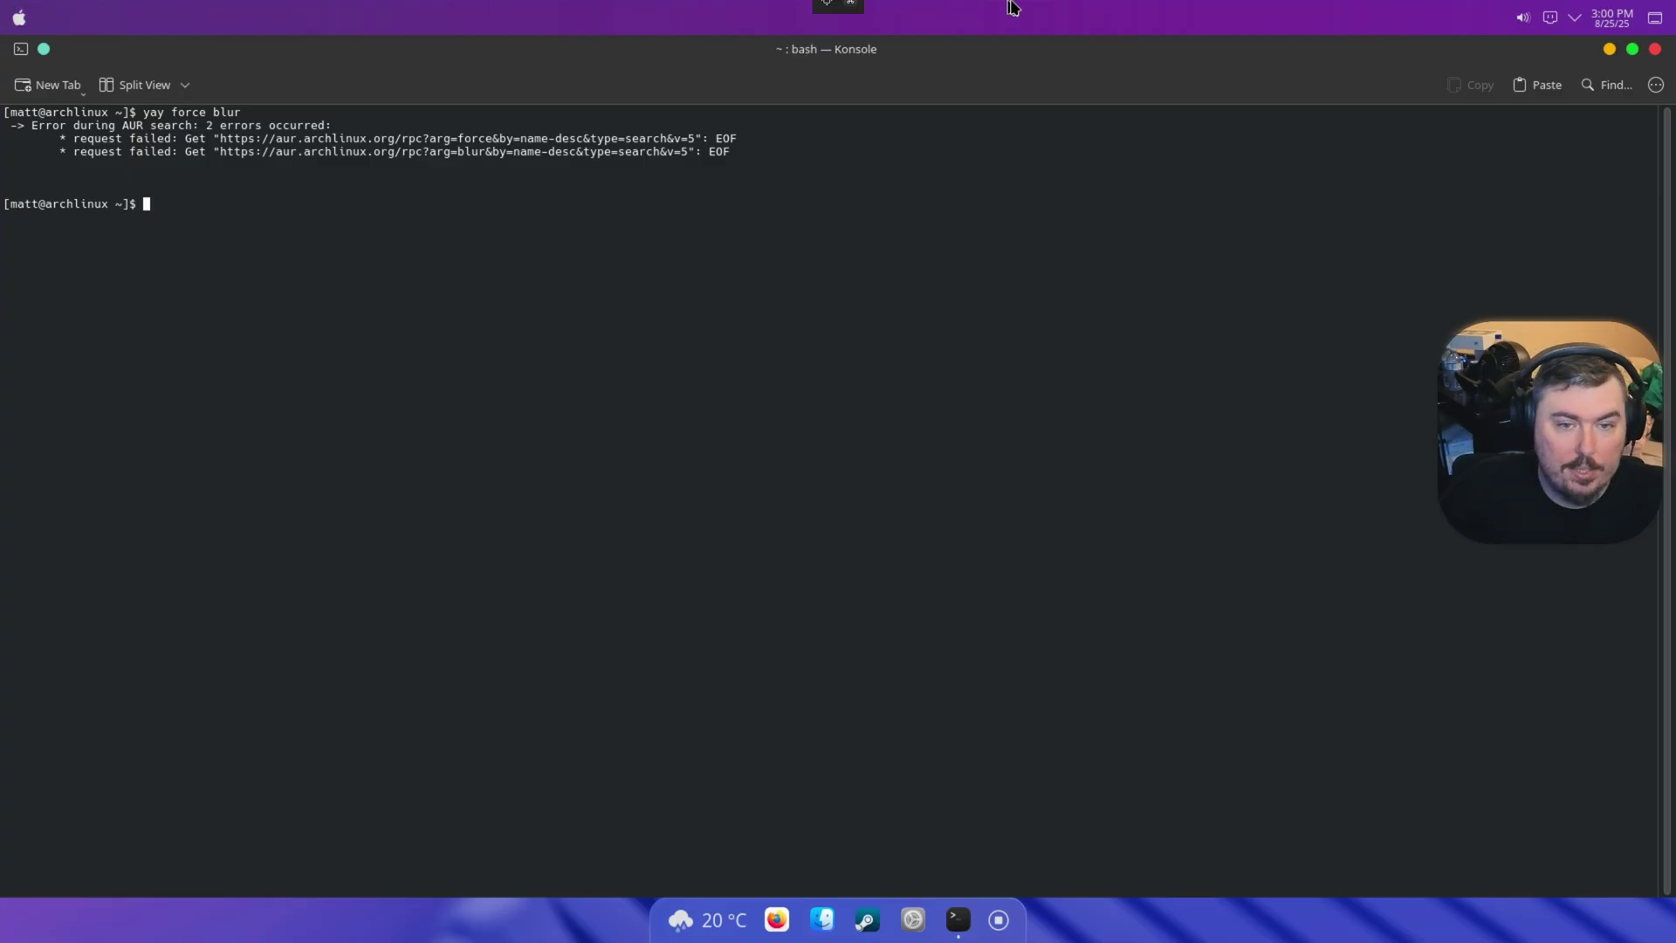
click(1655, 49)
click(798, 913)
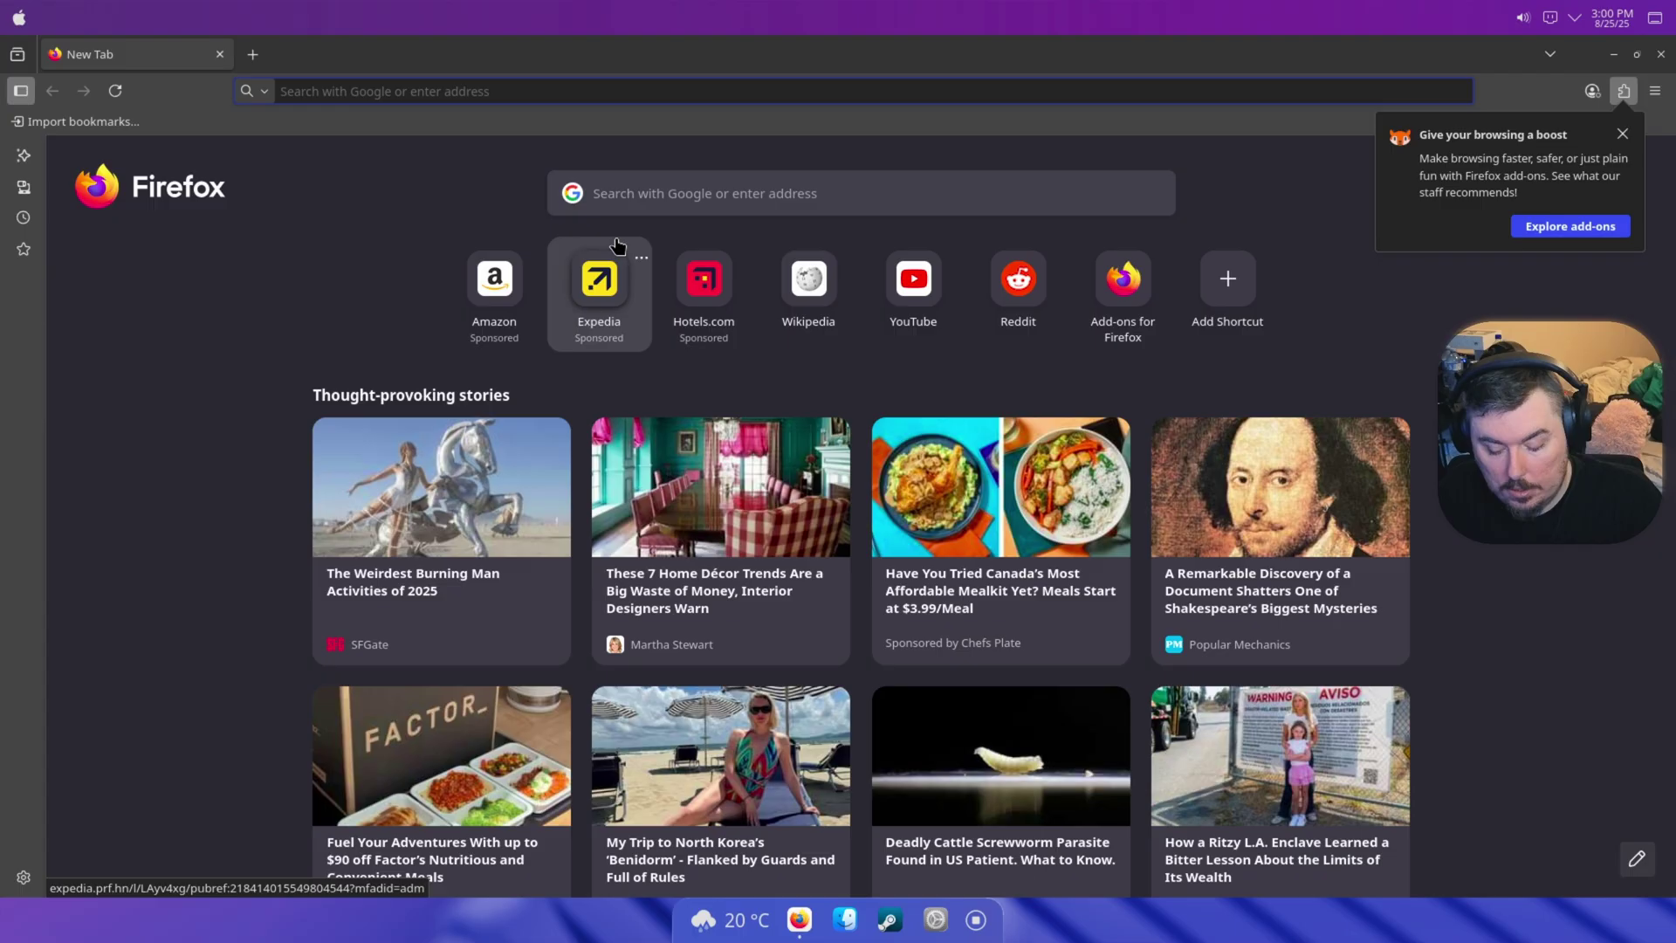
Step: Google 'better blur kde github' and open the kwin-effects-forceblur GitHub repository
text(google.com)
key(Return)
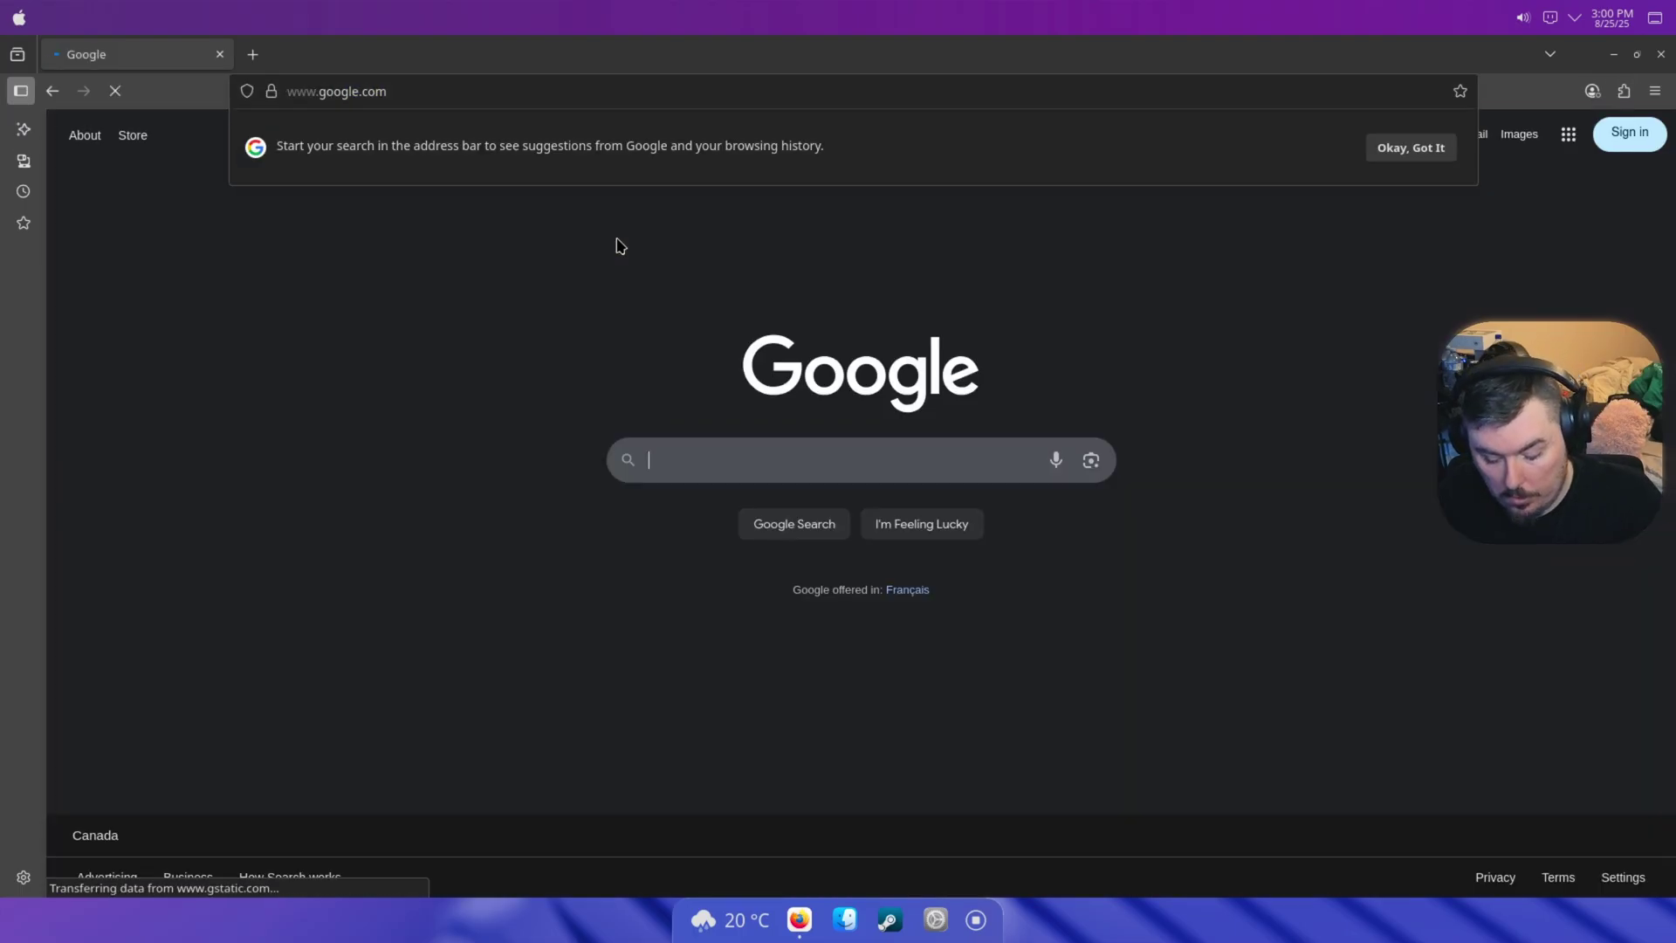
text(better blur kde)
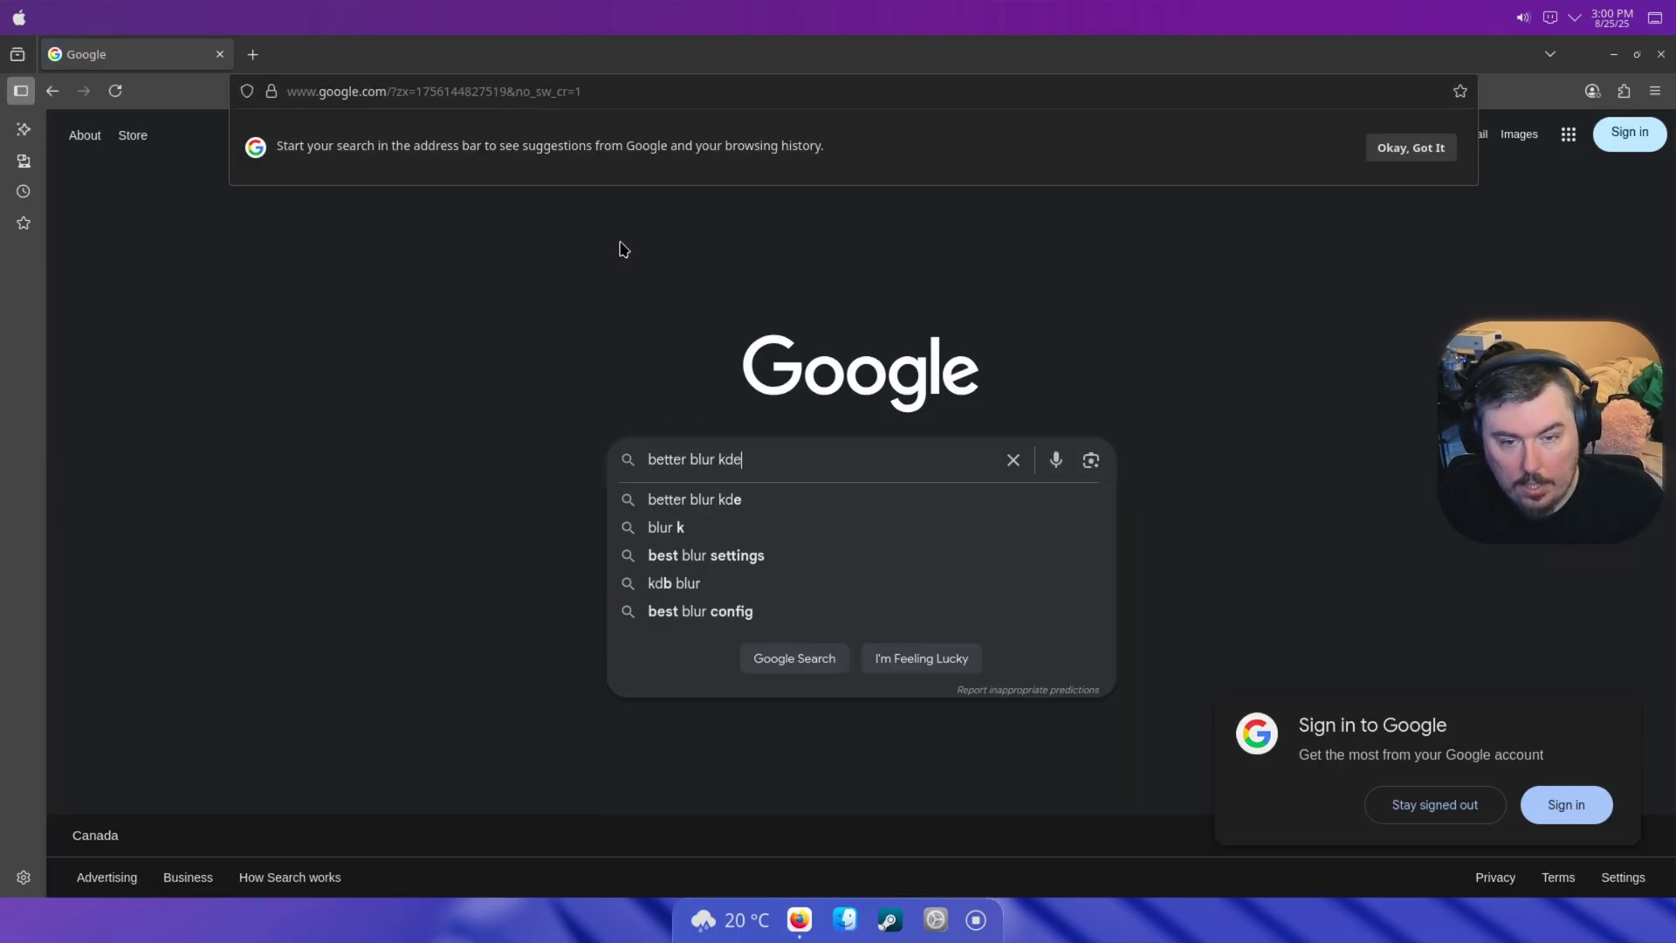
text( github)
key(Return)
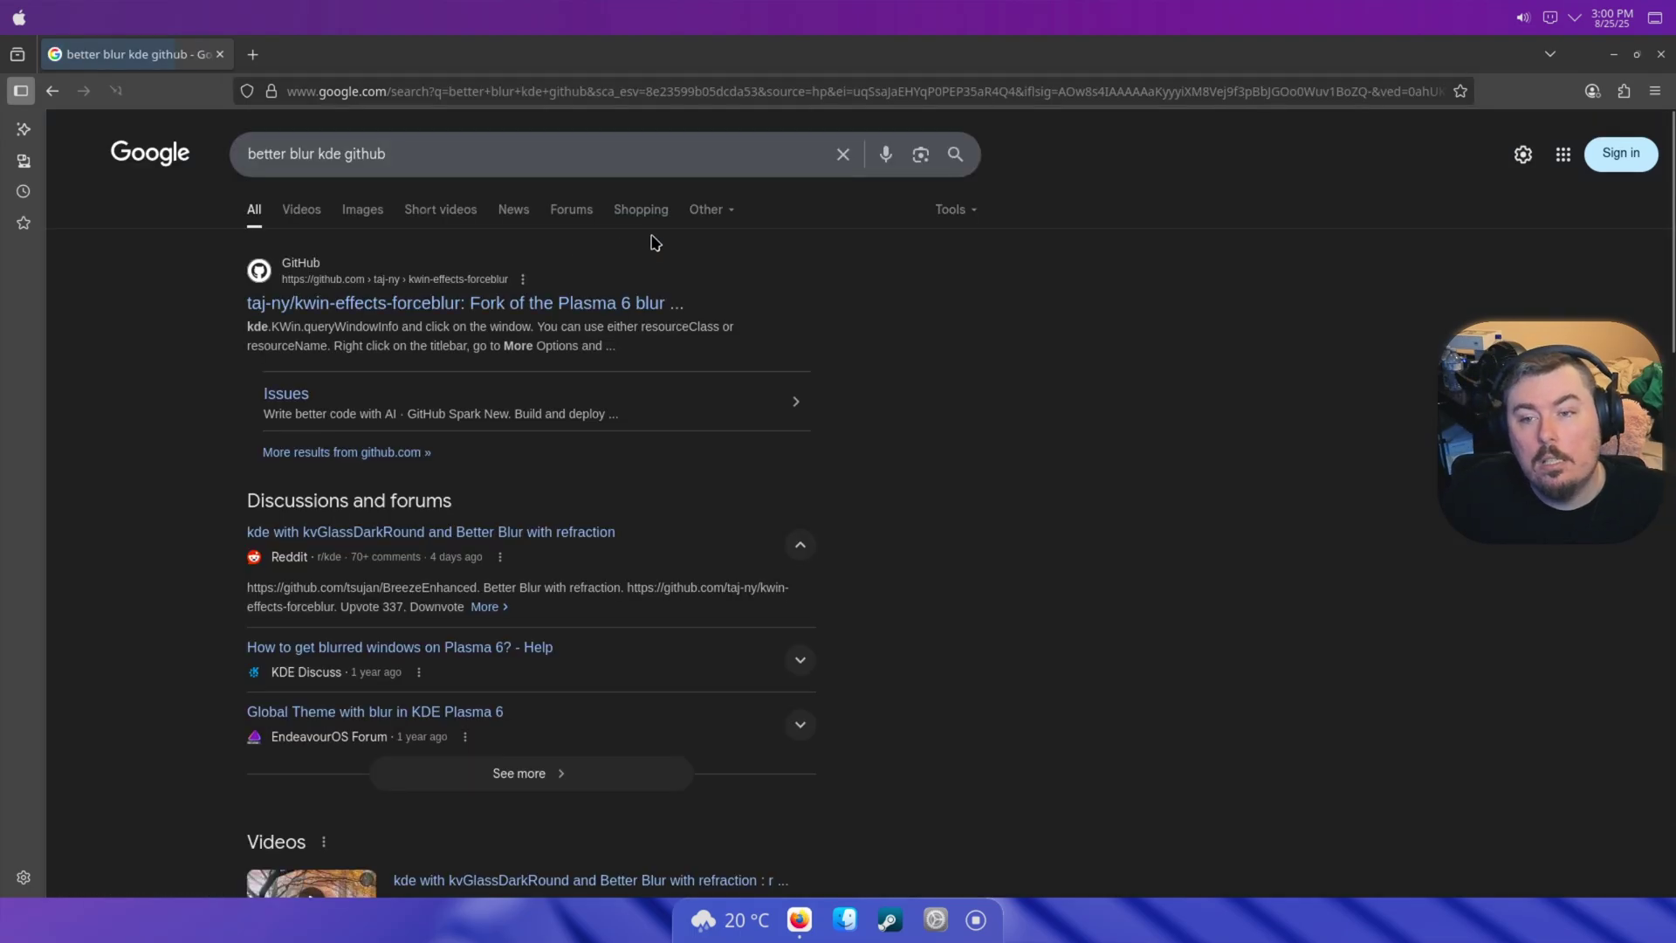
click(451, 316)
Step: Scroll to the README's Building section and copy its build commands
scroll(756, 557, down, 7)
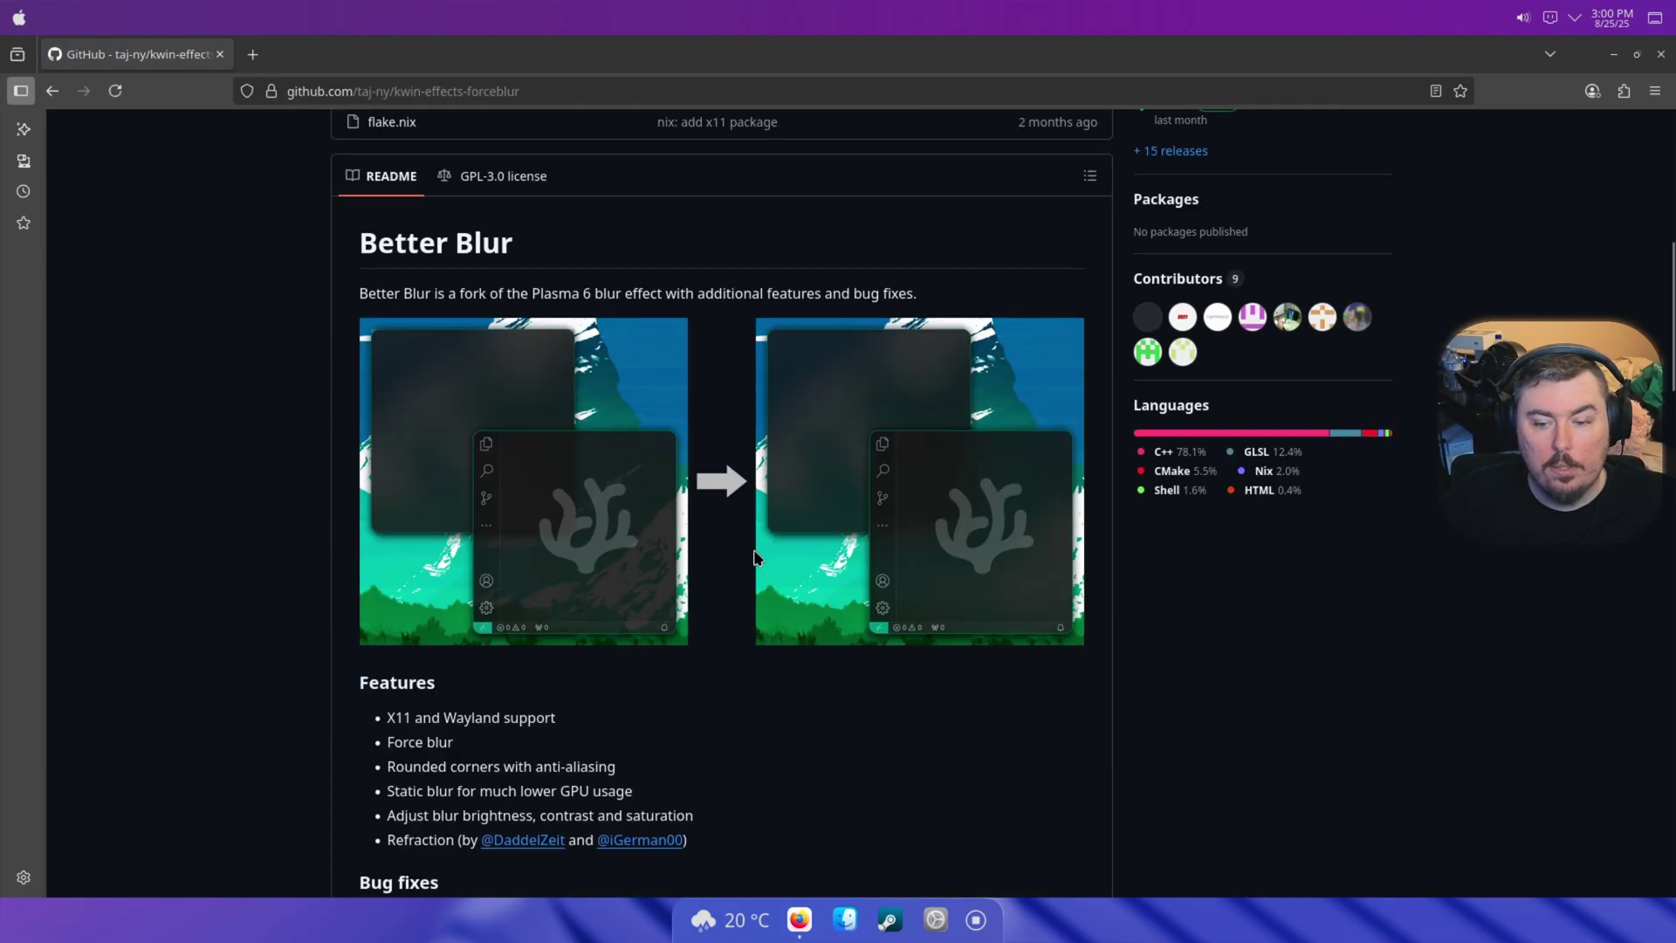
scroll(756, 557, down, 6)
scroll(756, 554, down, 3)
scroll(755, 555, down, 2)
scroll(756, 554, down, 2)
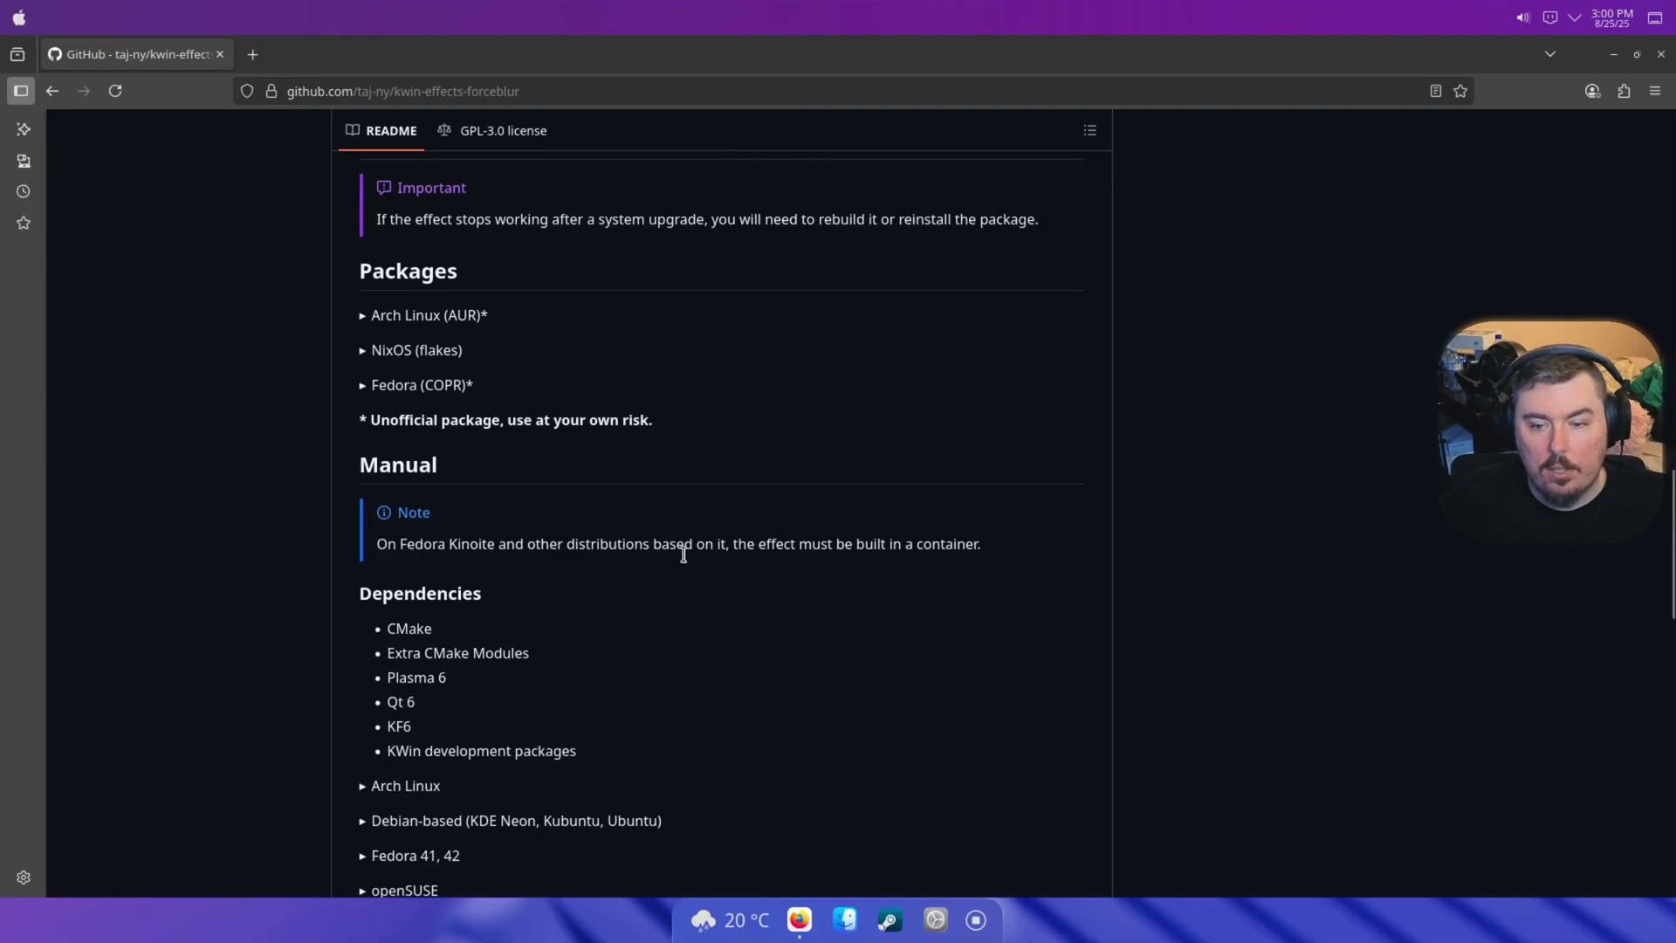
scroll(684, 554, down, 2)
scroll(567, 454, down, 2)
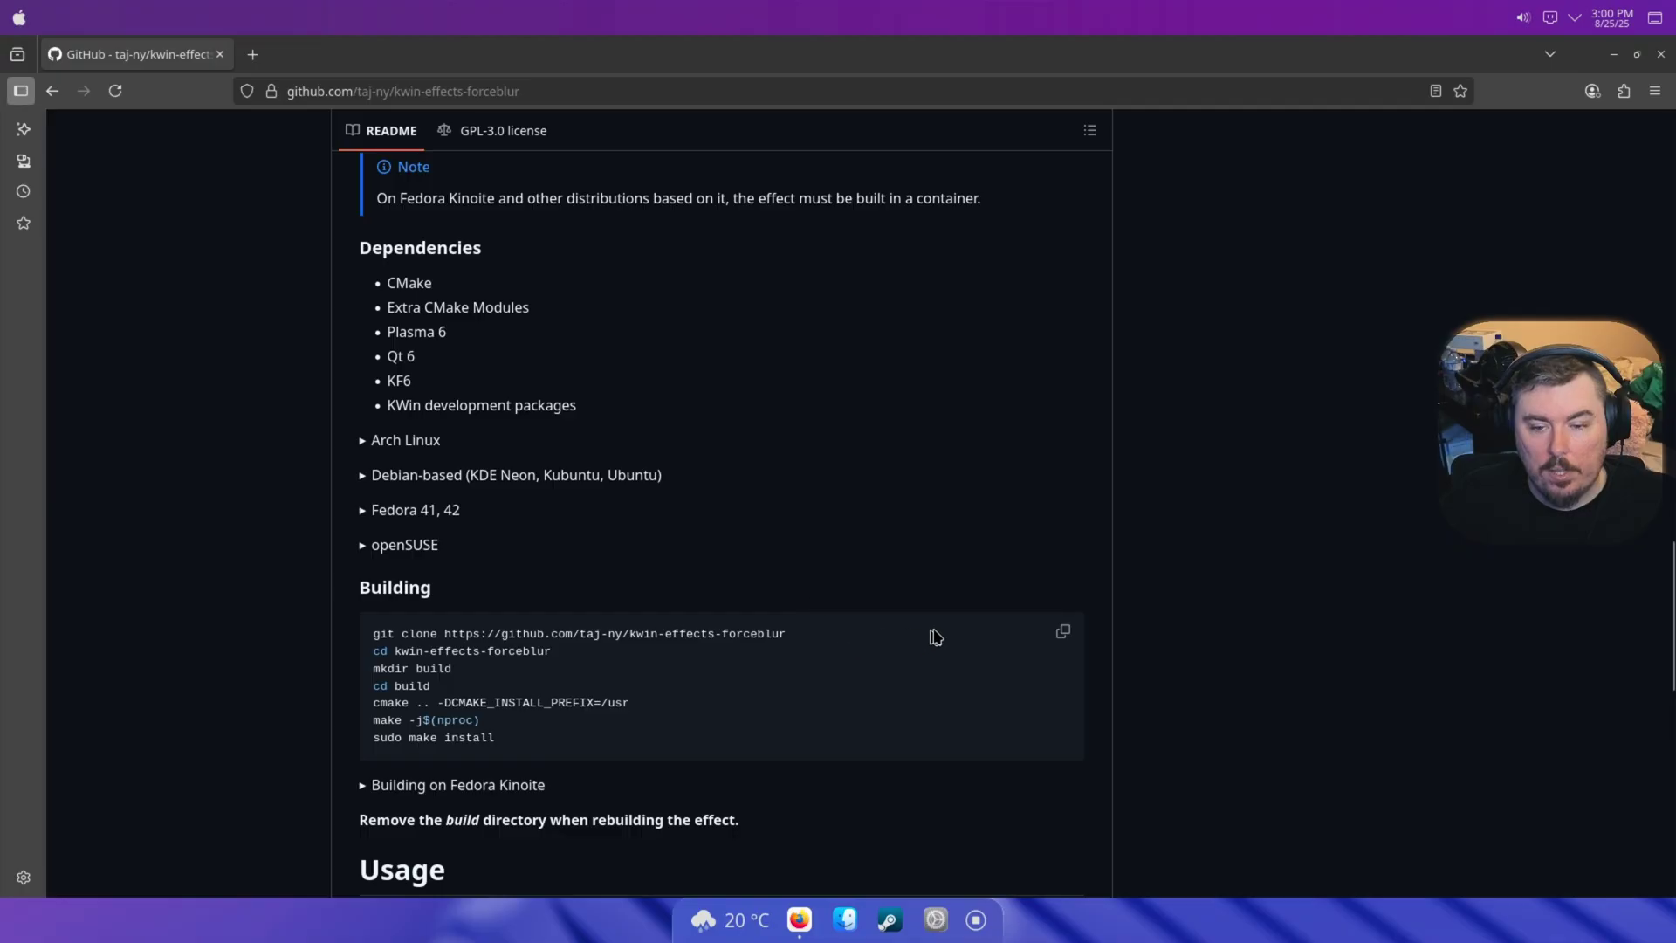
click(1063, 631)
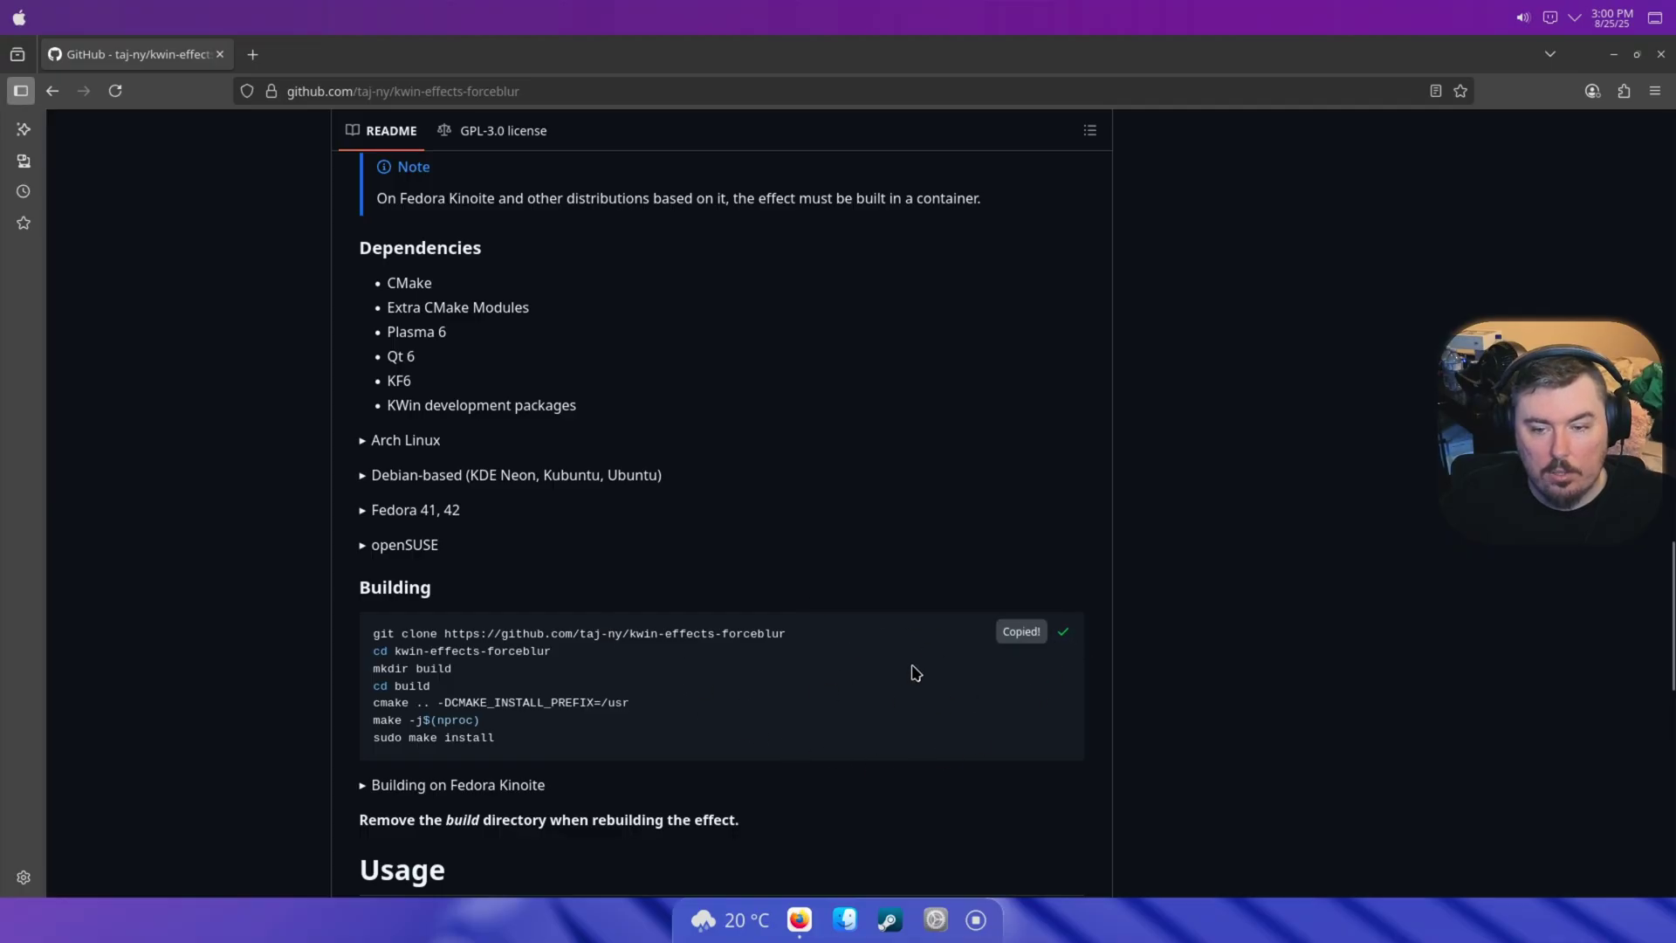
scroll(915, 672, down, 1)
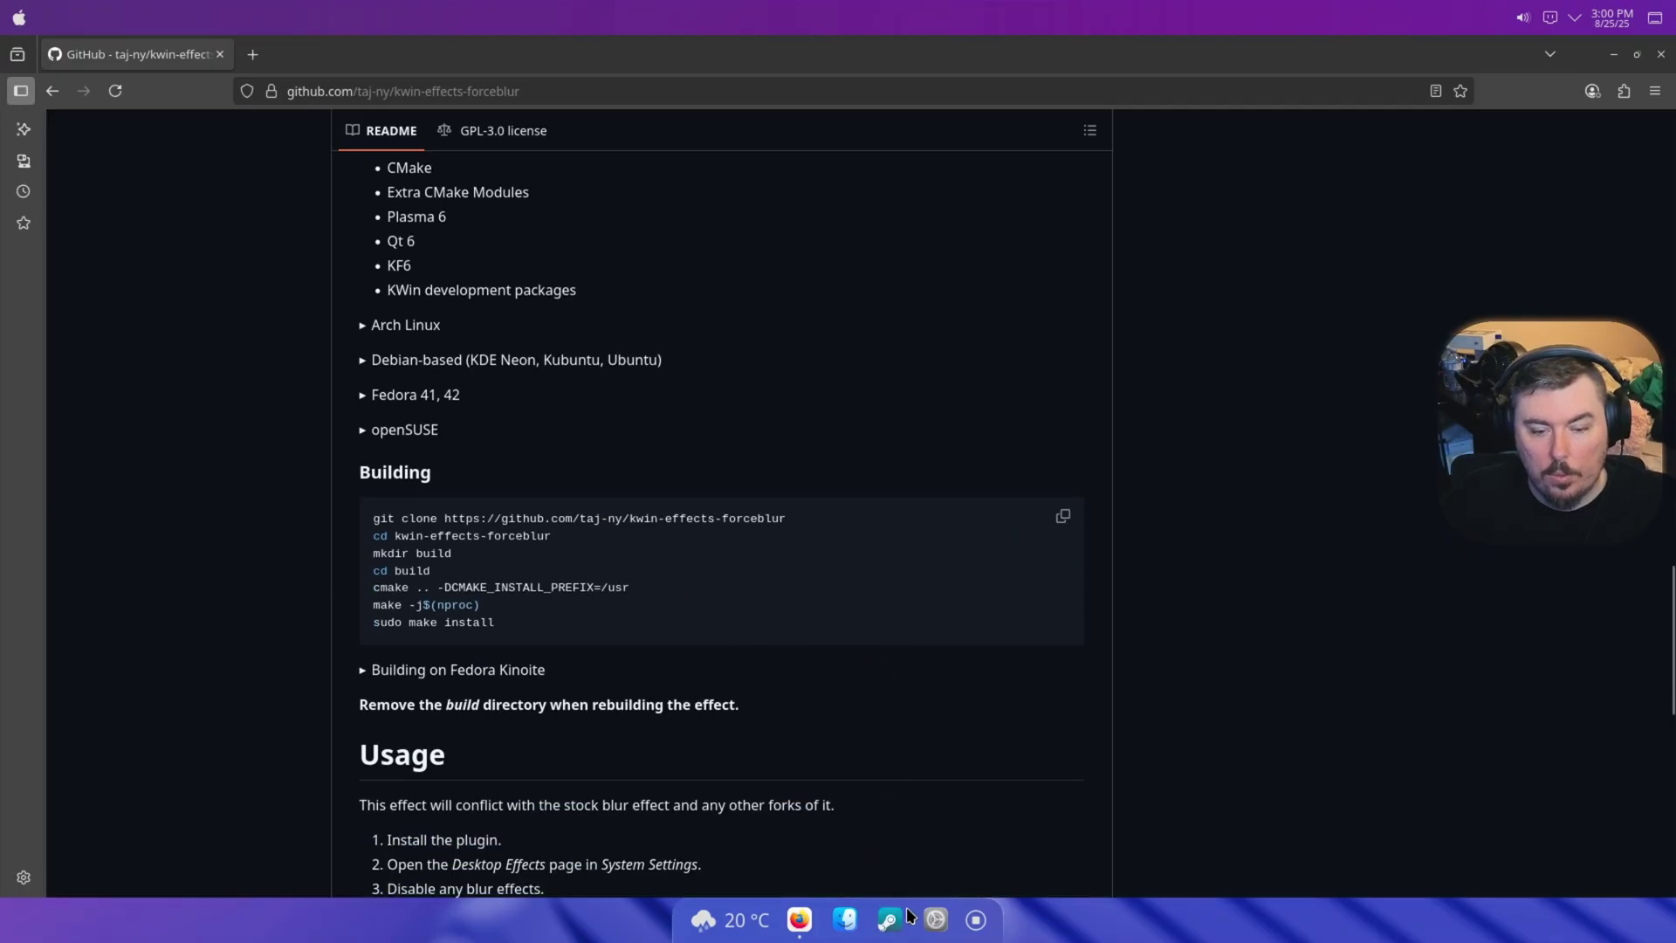
Step: Launch Konsole with a 'kon' launcher search
key(super)
text(k)
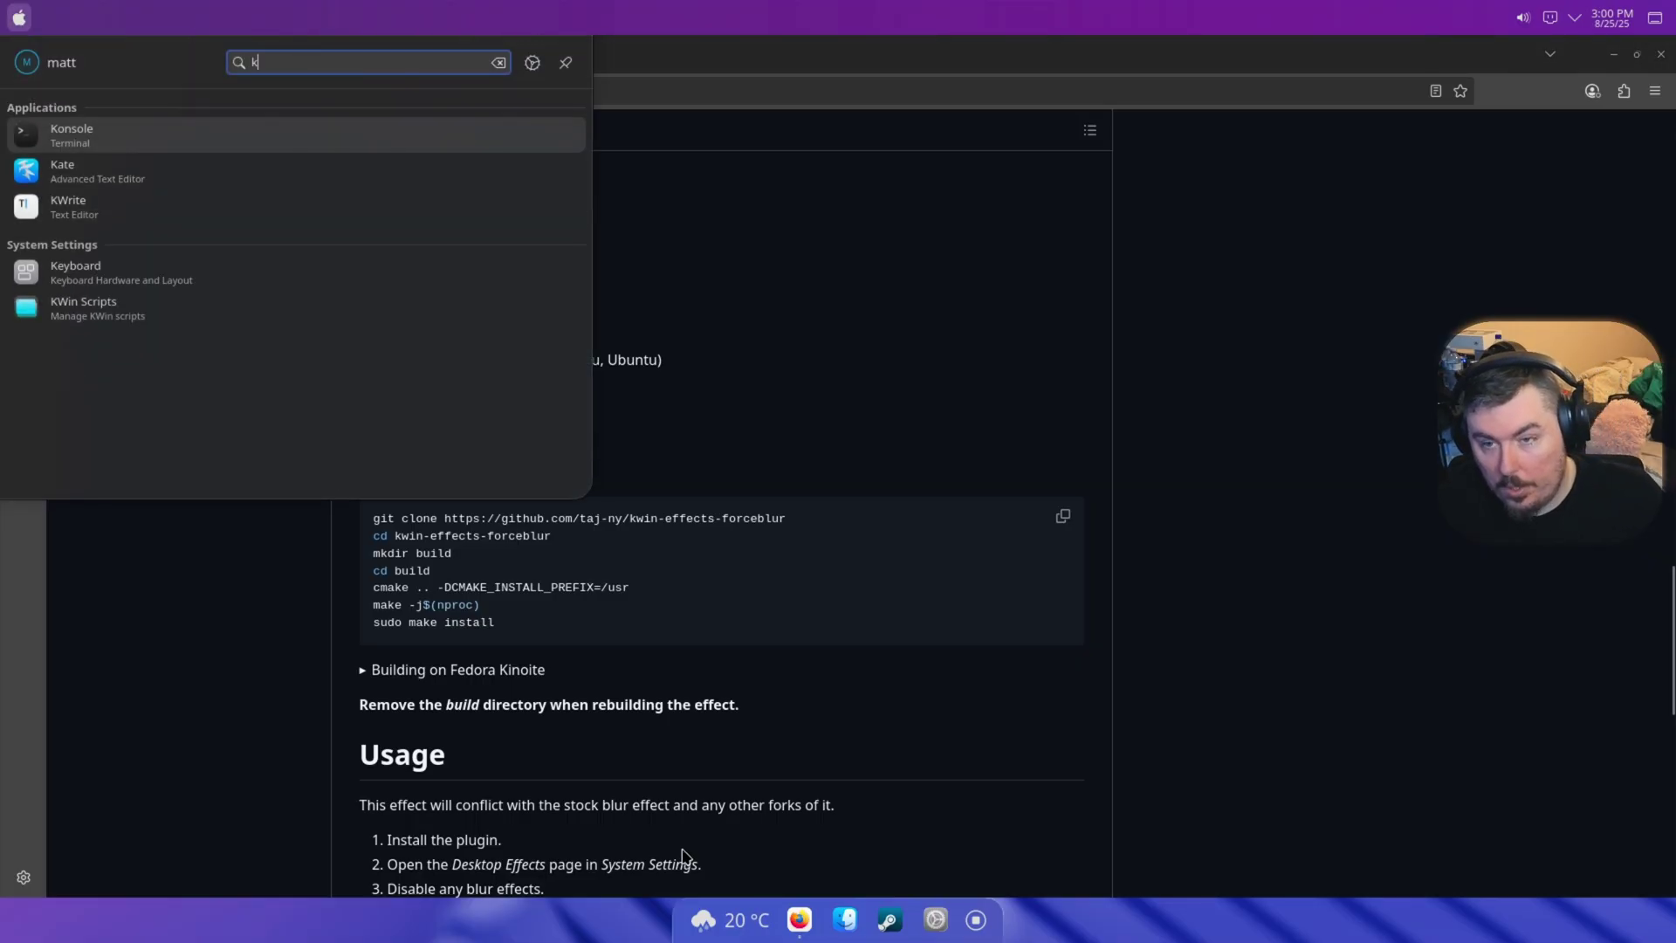
text(on)
key(Return)
Step: Paste and run the forceblur build commands with the sudo password, then begin 'sudo pacman -'
right_click(696, 526)
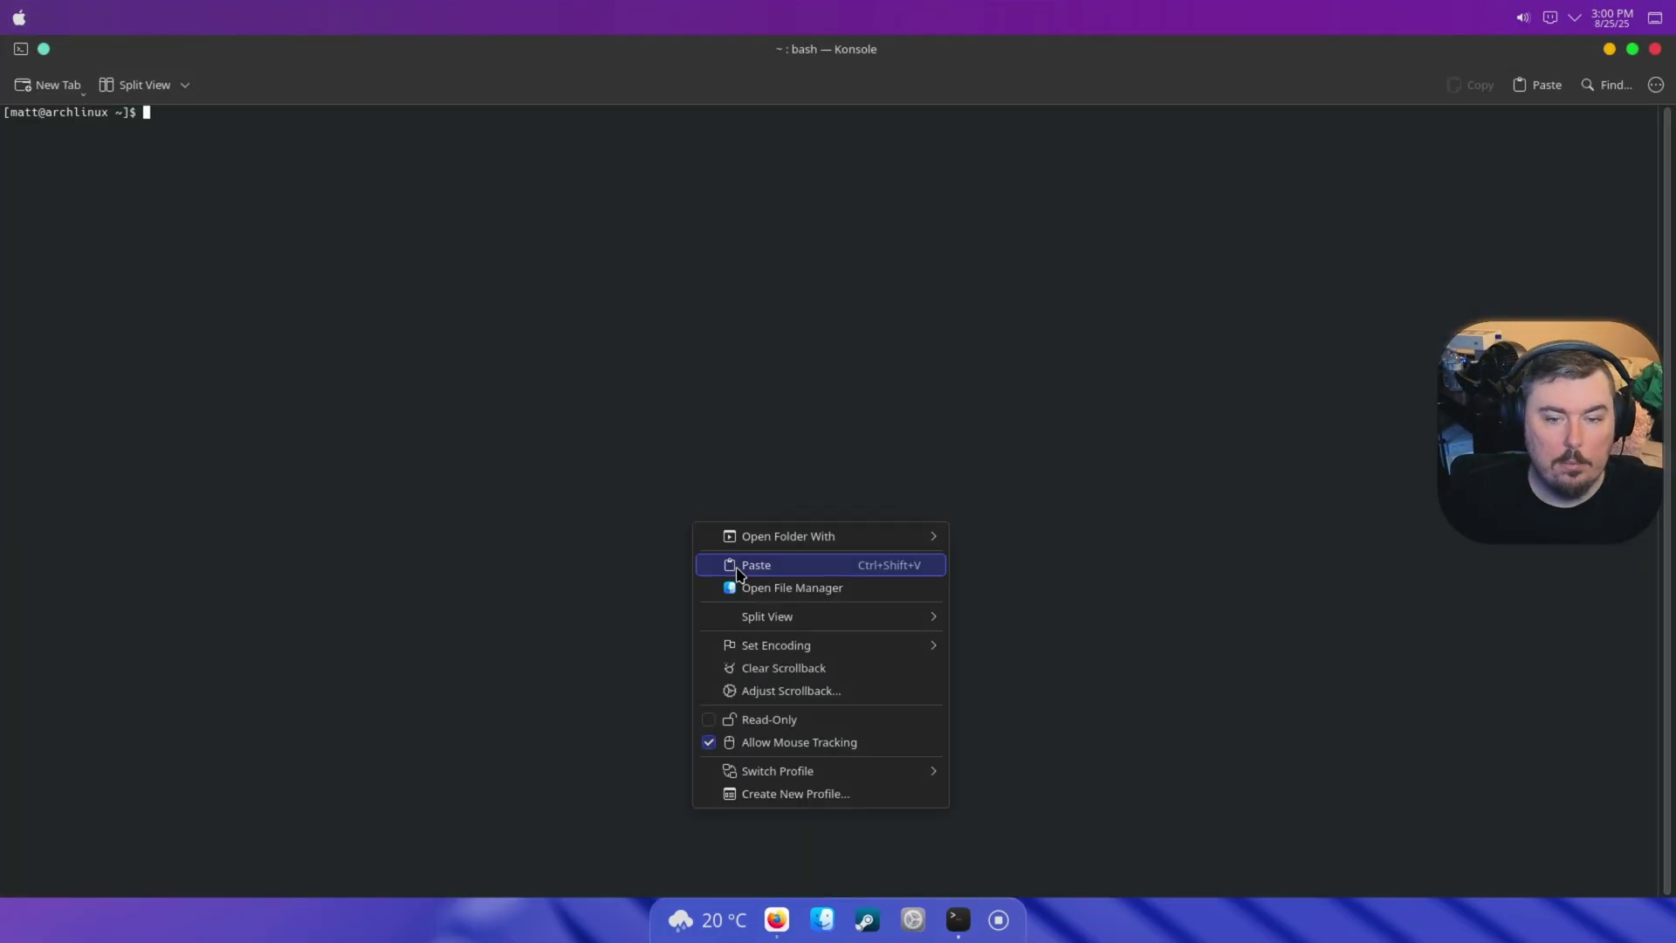
click(741, 565)
key(Return)
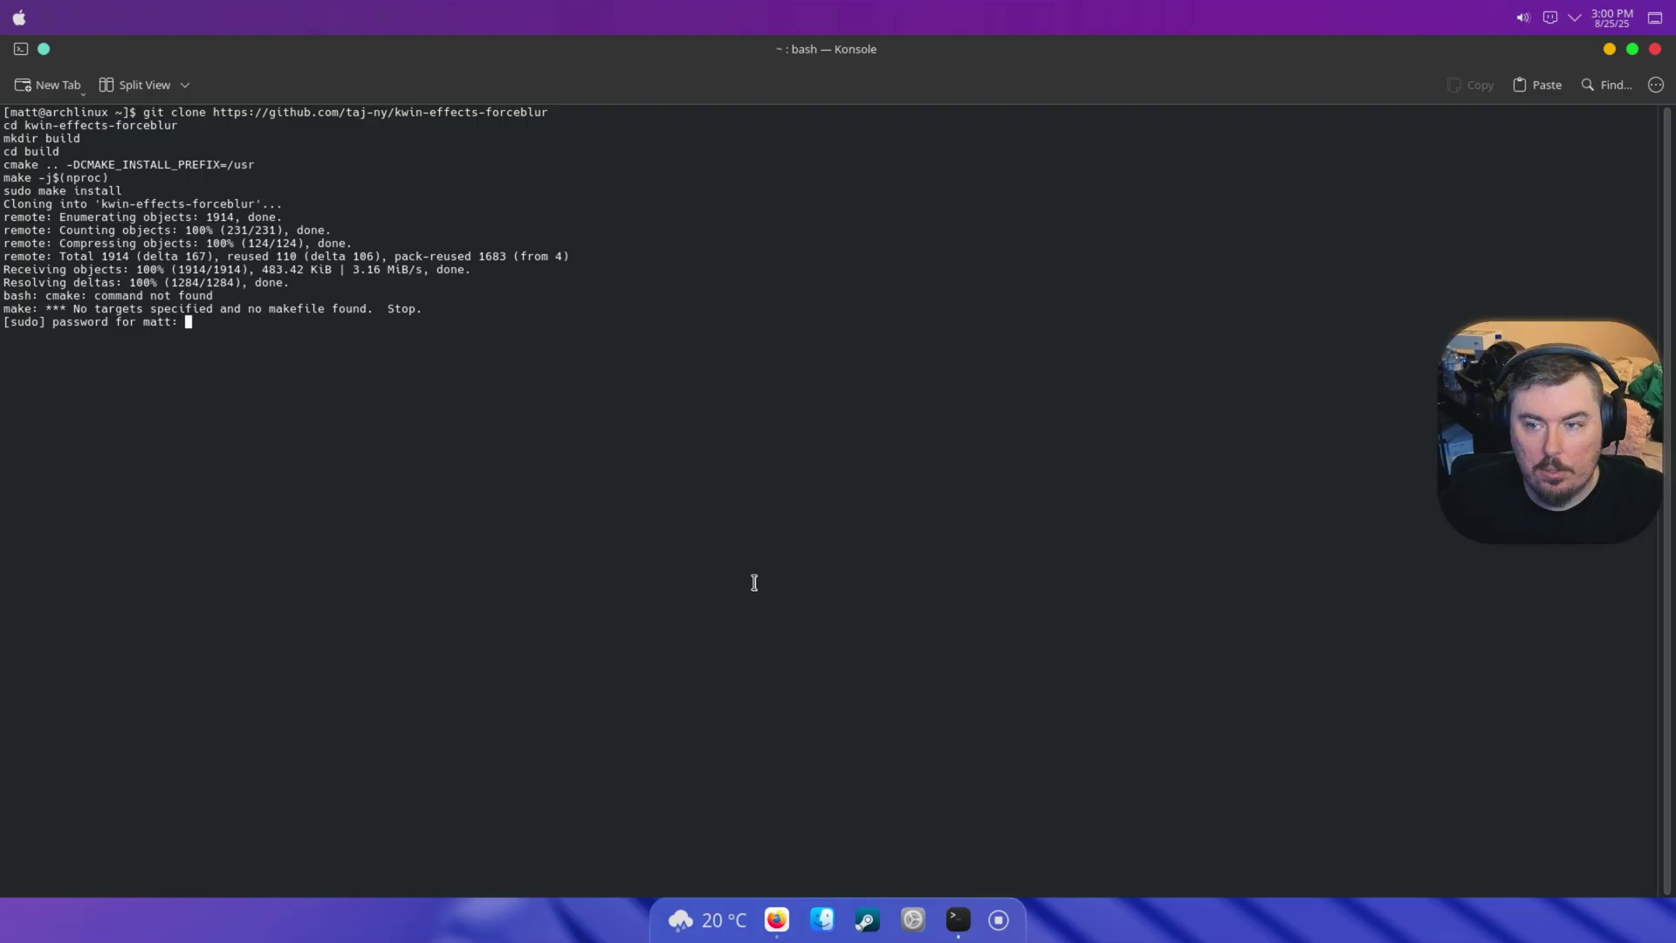
key(Return)
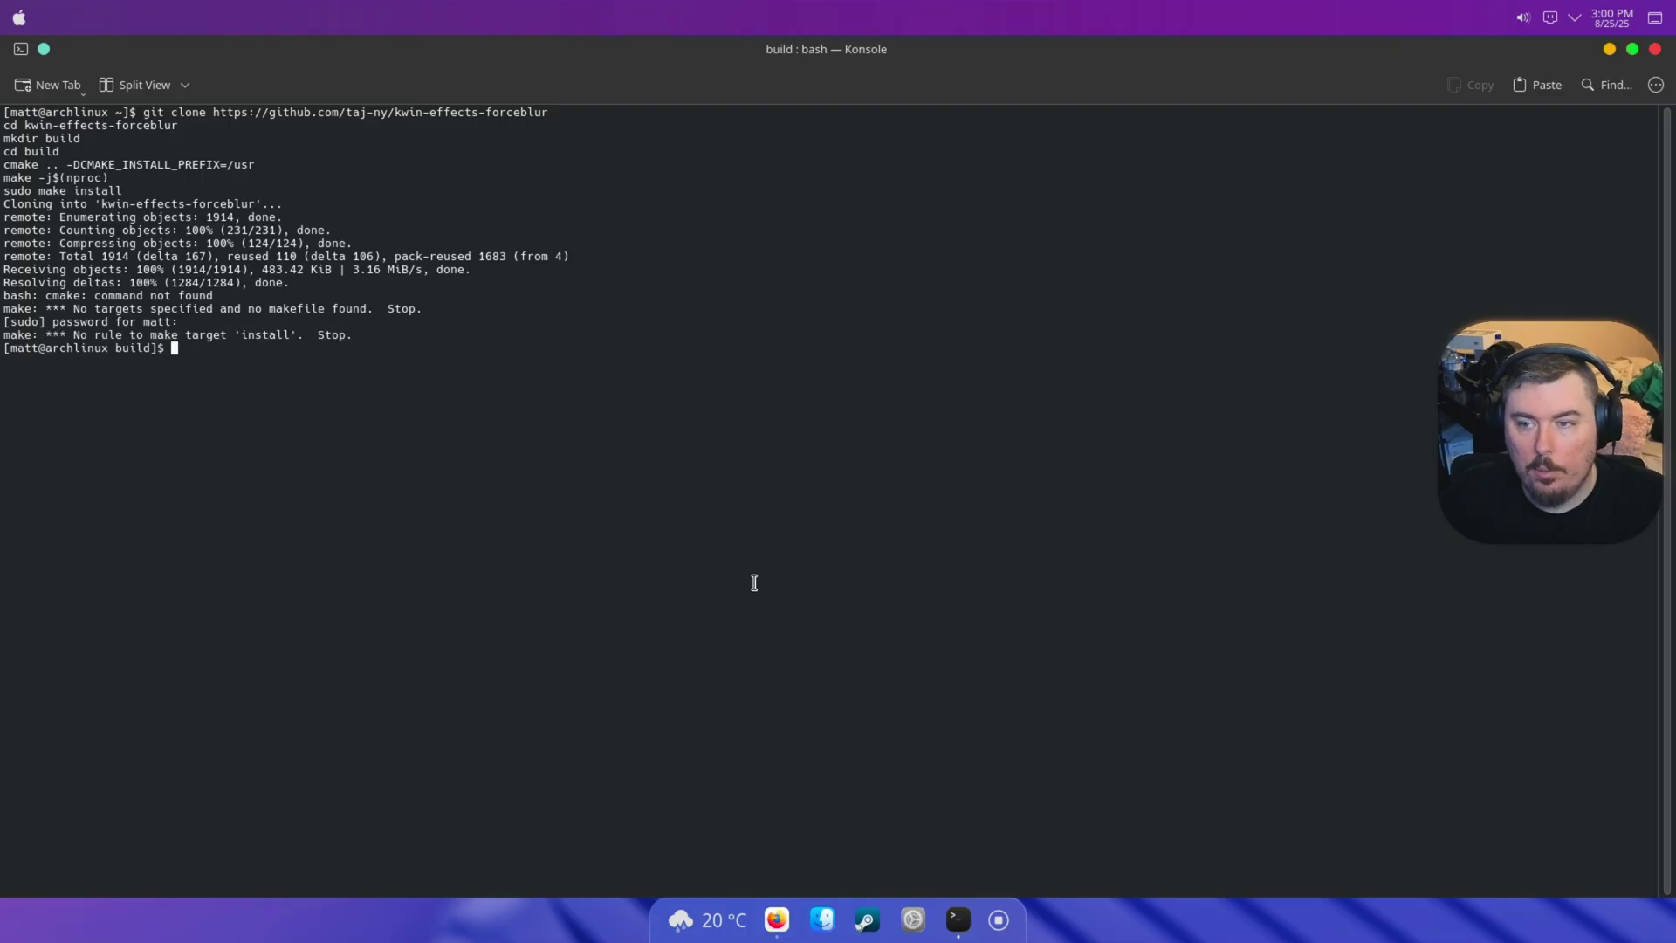
text(sudo pa)
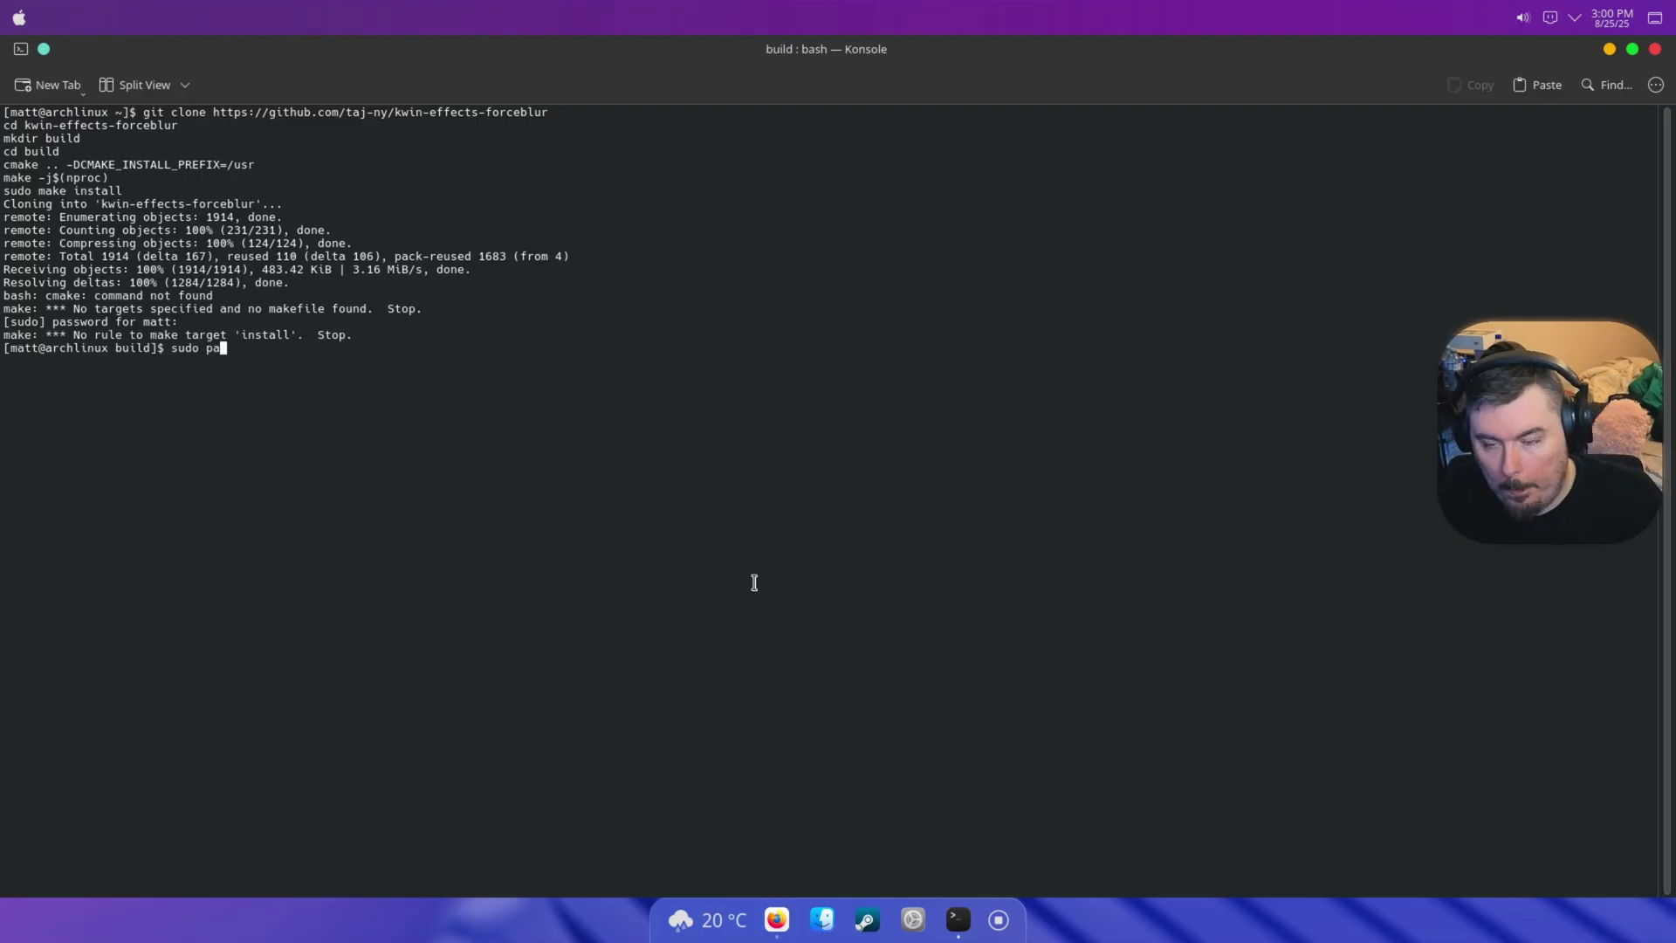
text(cman -S cmake make base-devel)
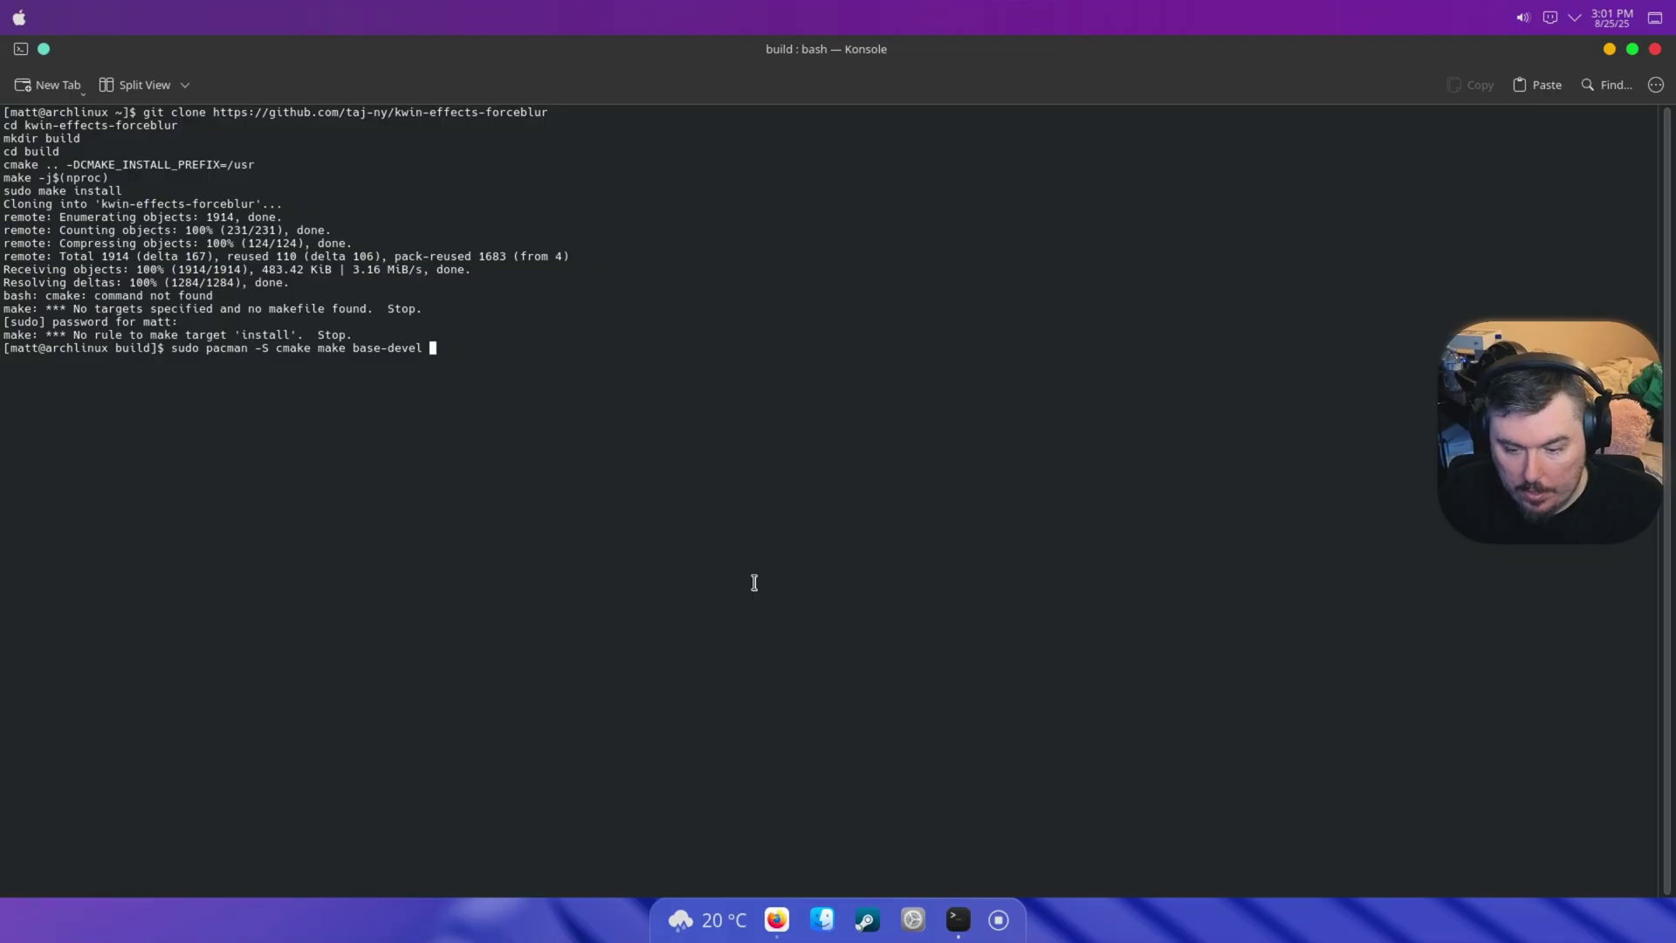
Step: Tile Konsole on the right half and Firefox on the left side of the screen
drag(641, 54, 1663, 297)
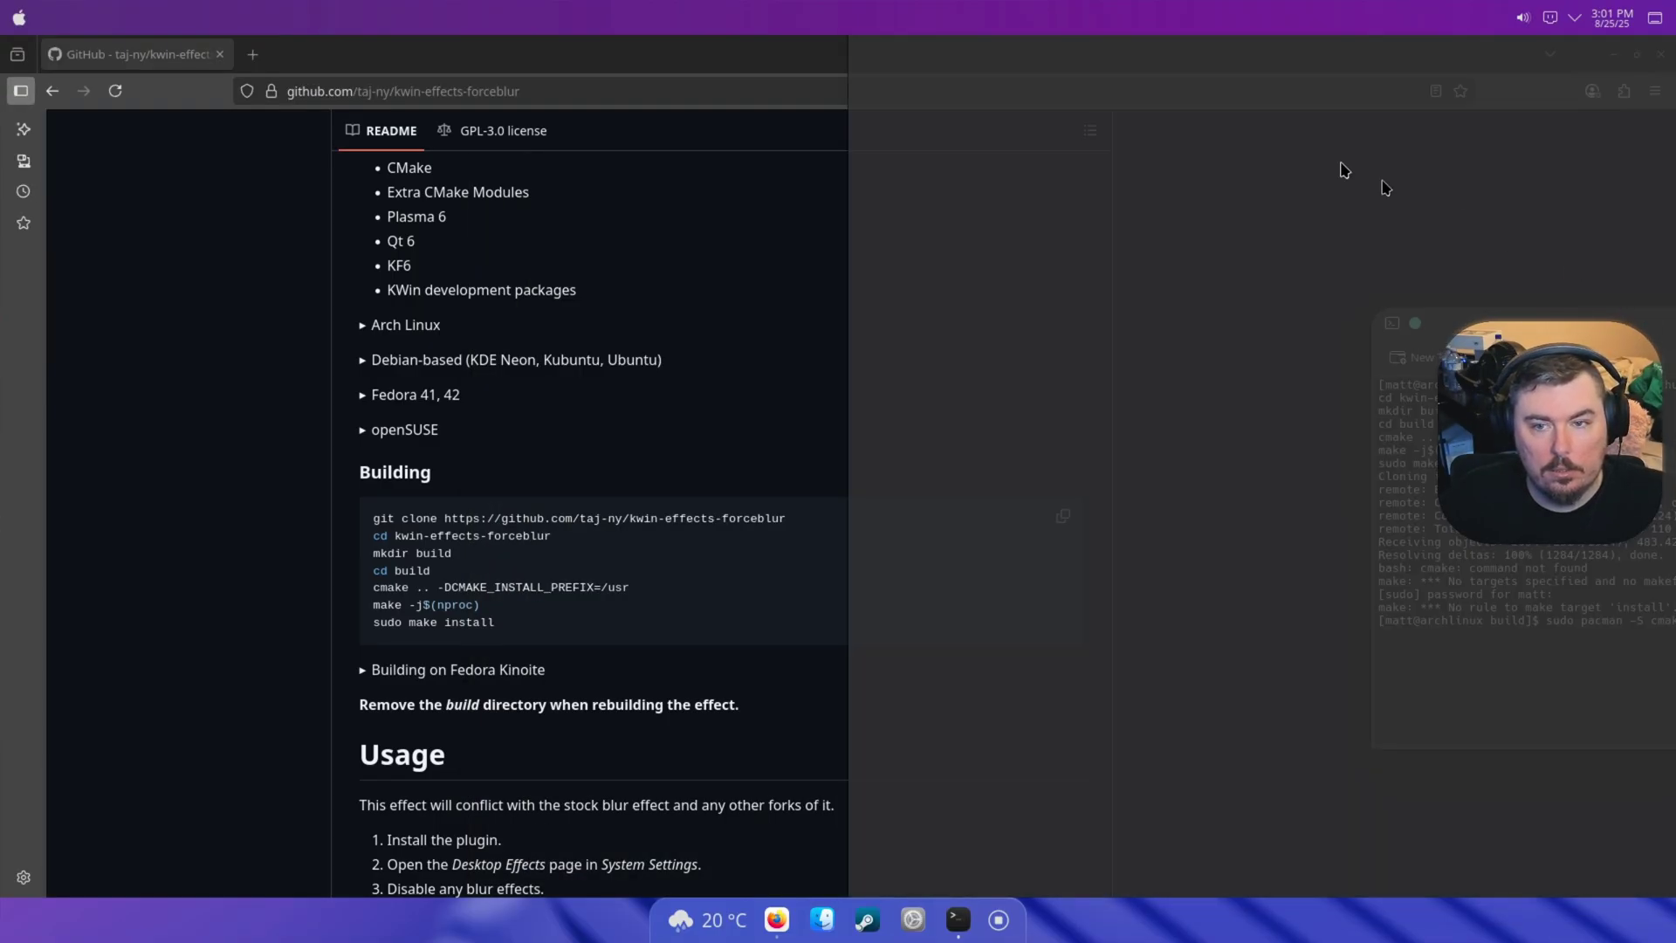
drag(641, 49, 5, 40)
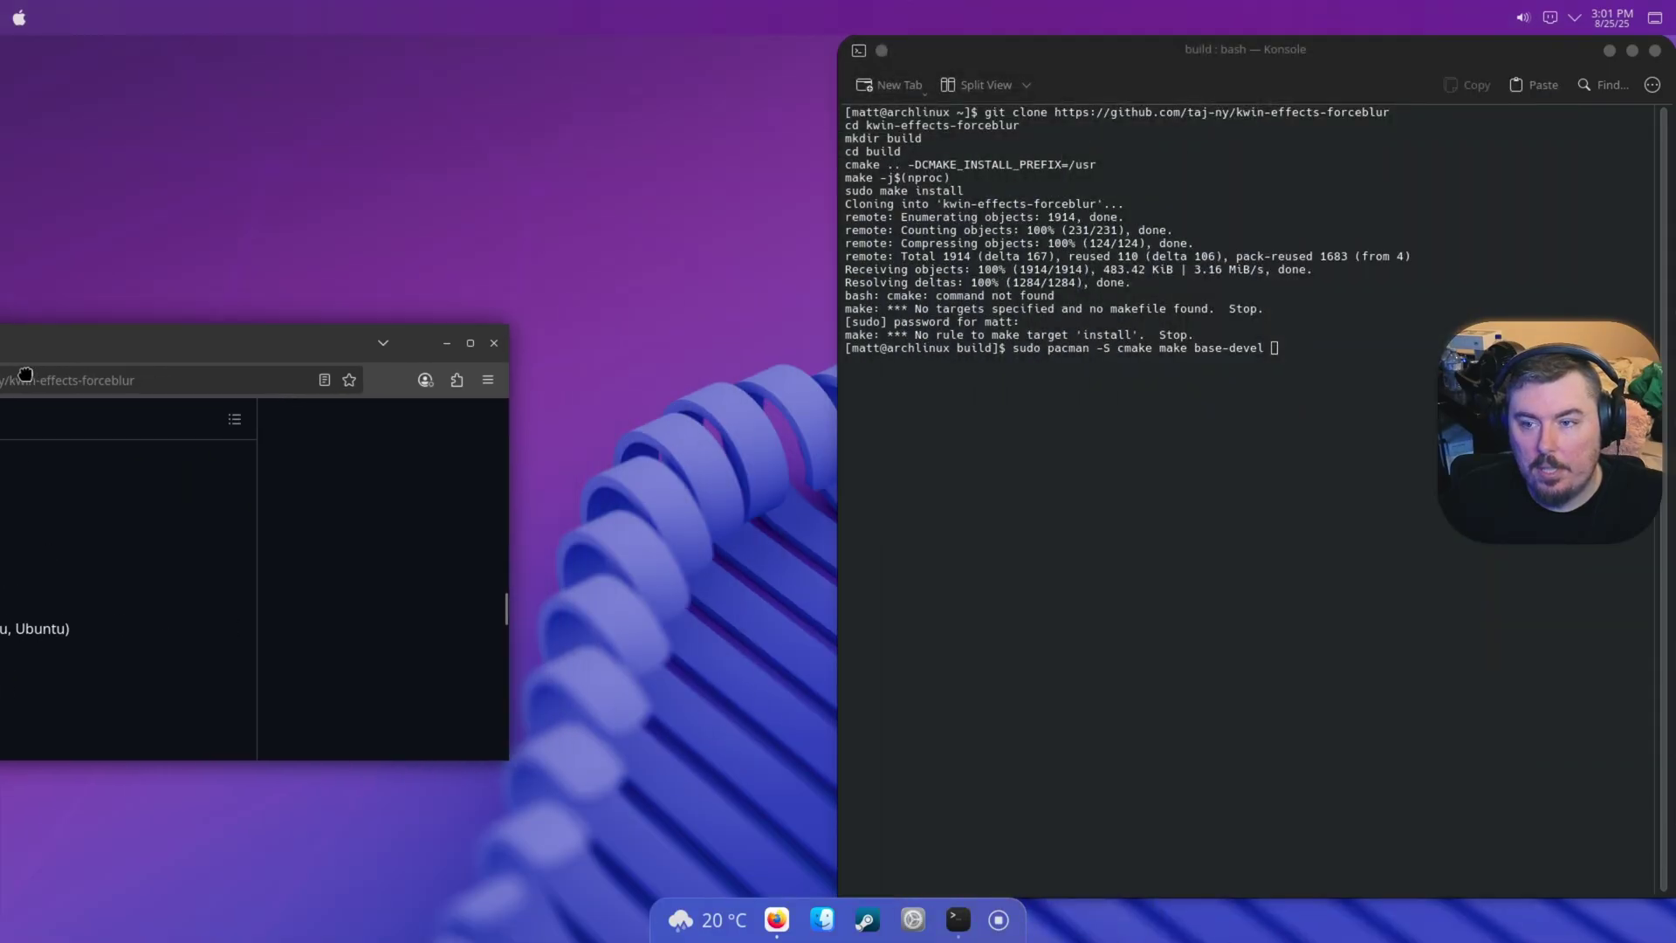
drag(368, 206, 14, 378)
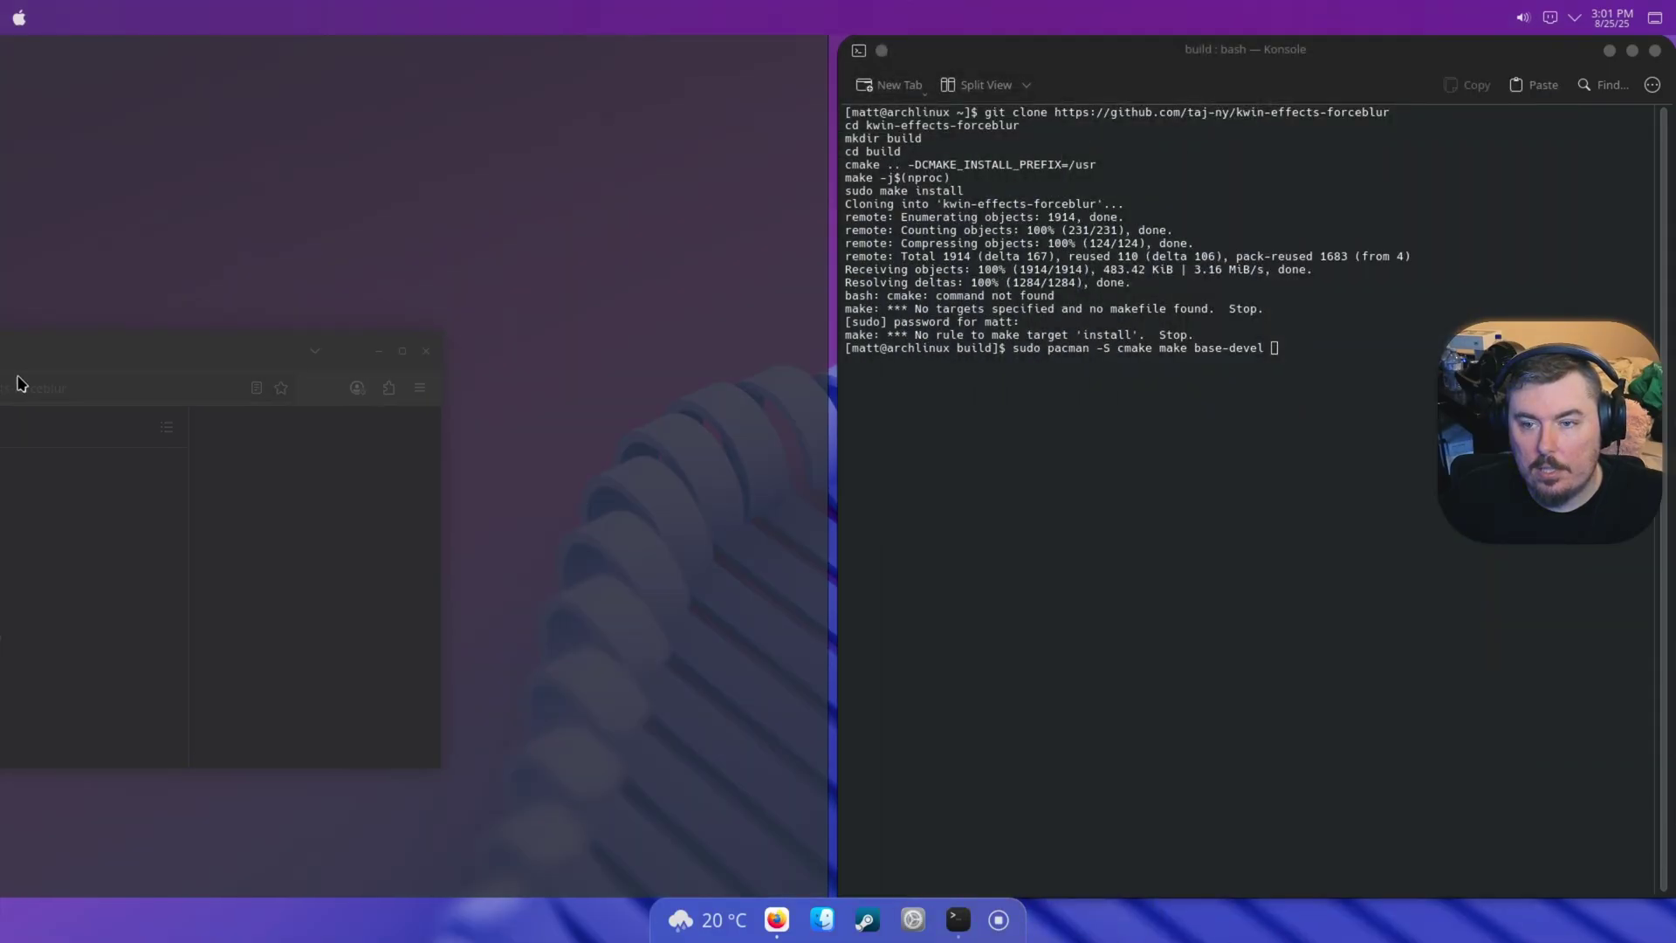
scroll(335, 412, up, 5)
scroll(335, 412, up, 4)
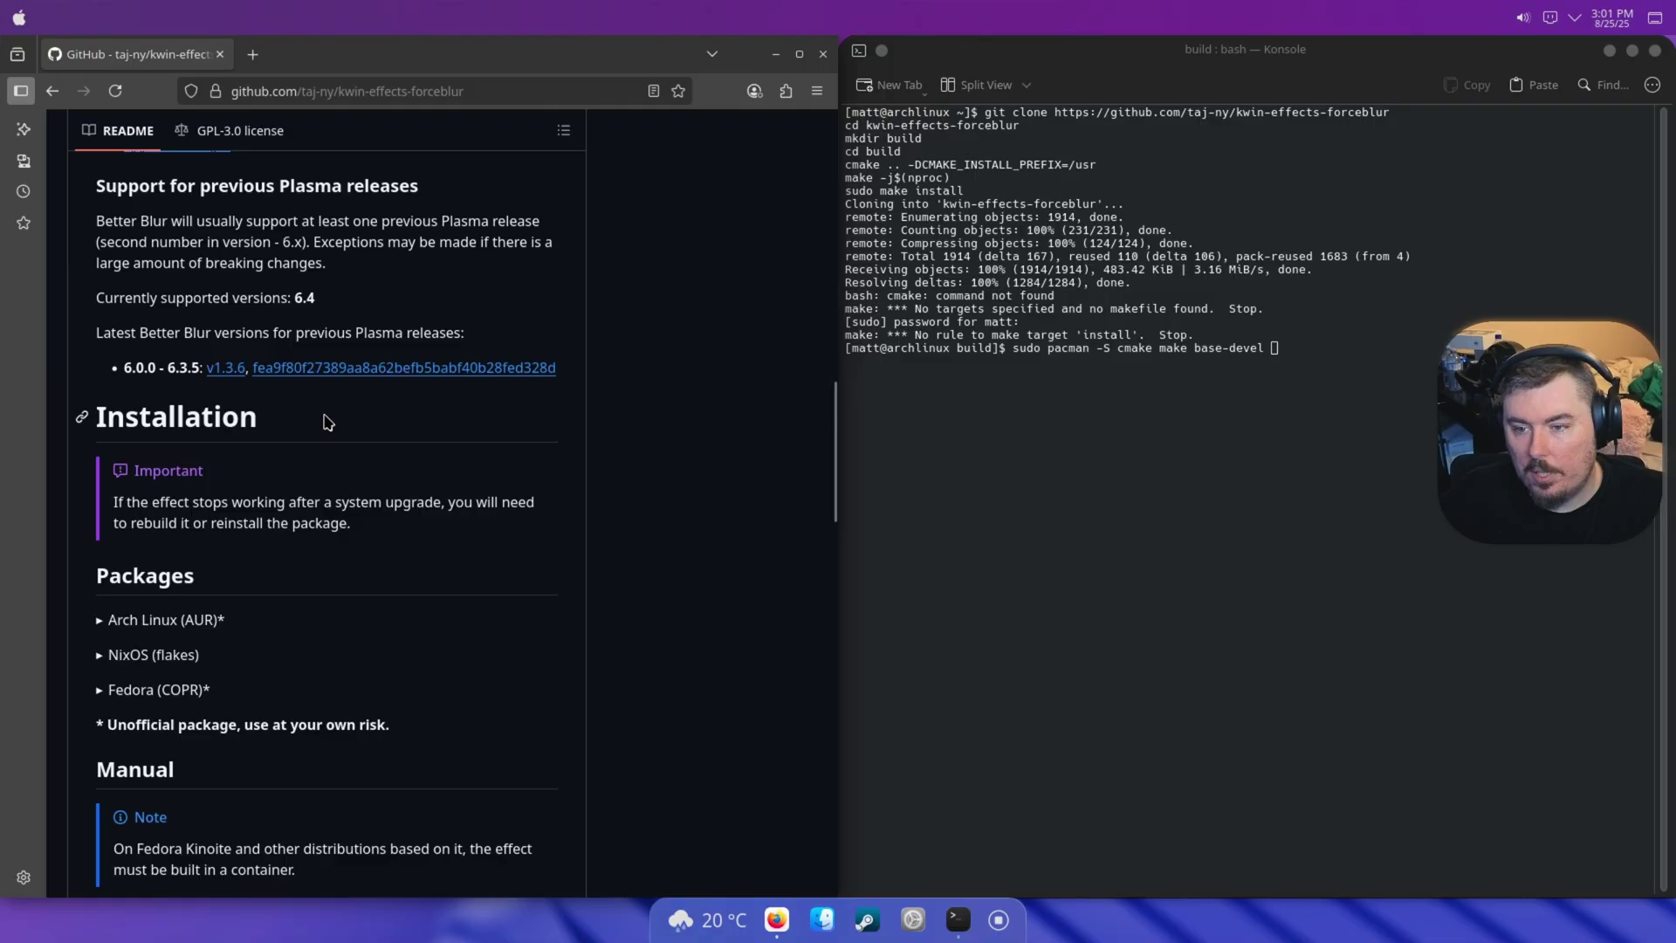
scroll(284, 597, down, 4)
scroll(284, 597, down, 4)
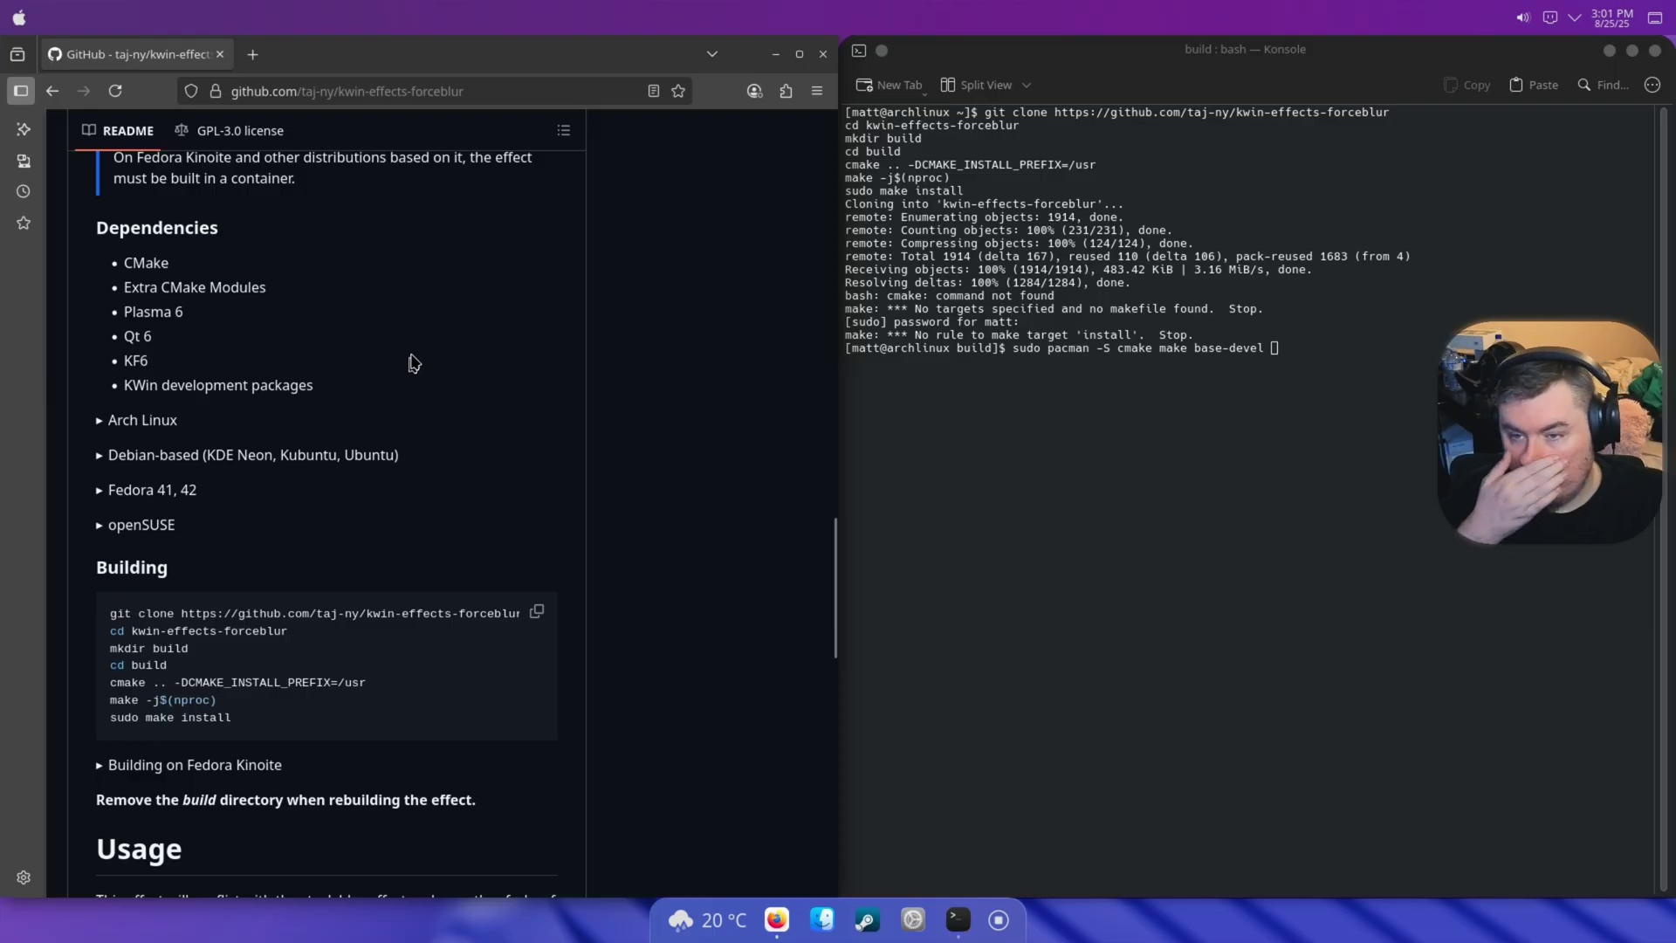
Step: Copy the Wayland dependency install command from the README's Arch Linux section
click(139, 420)
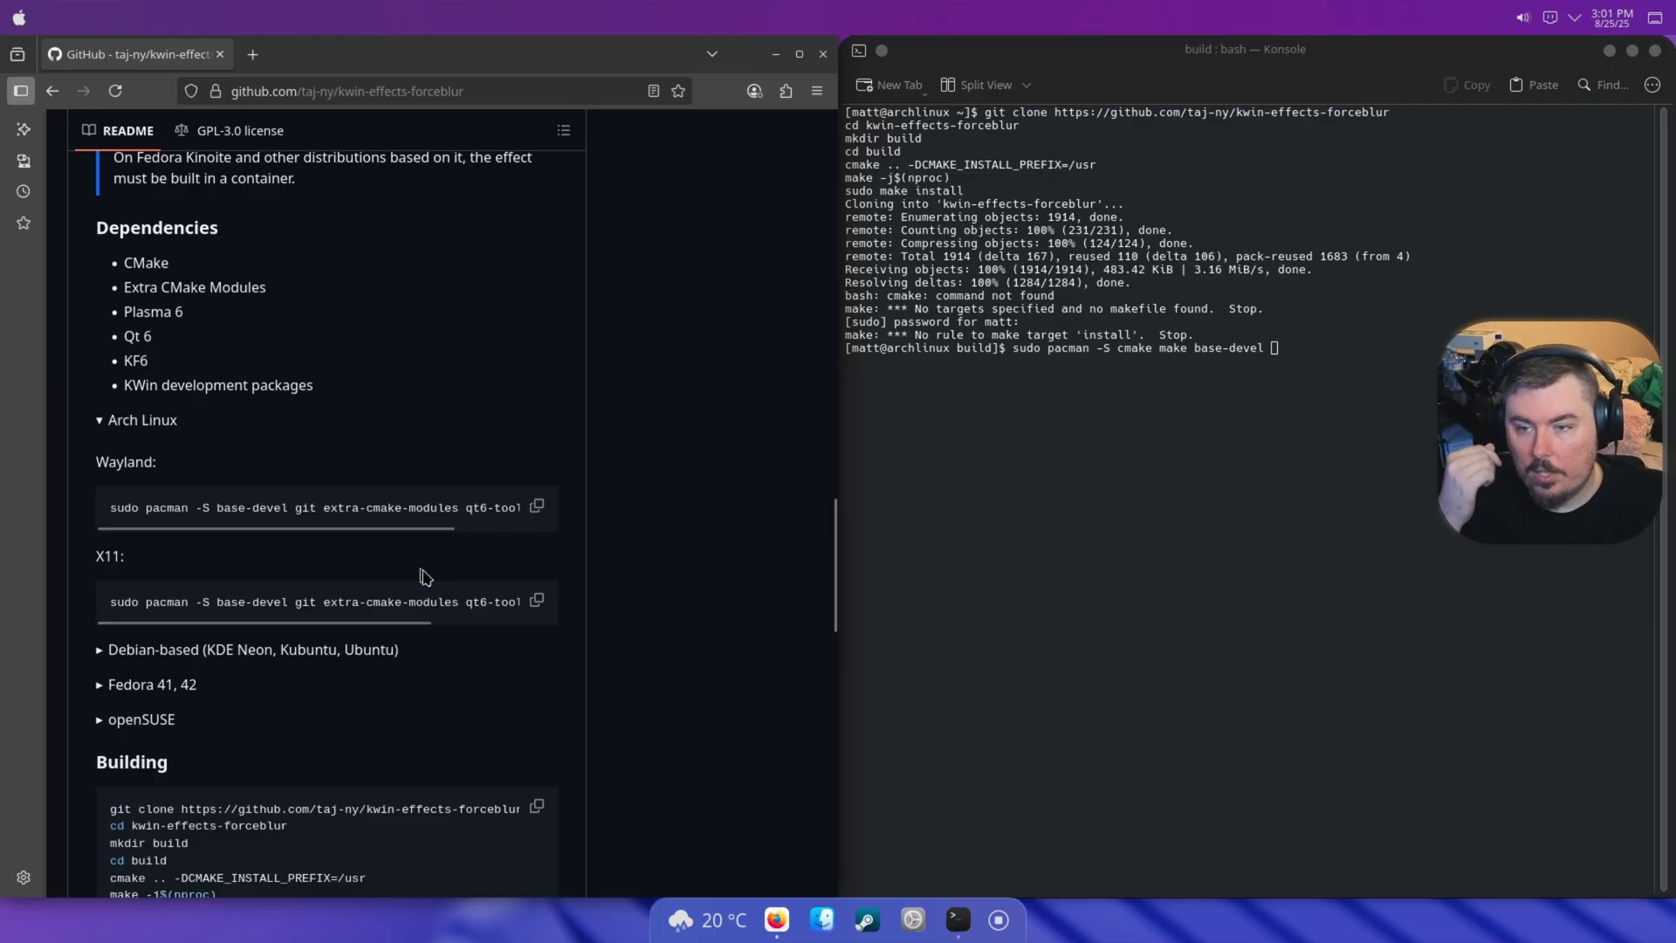
click(536, 506)
click(1190, 486)
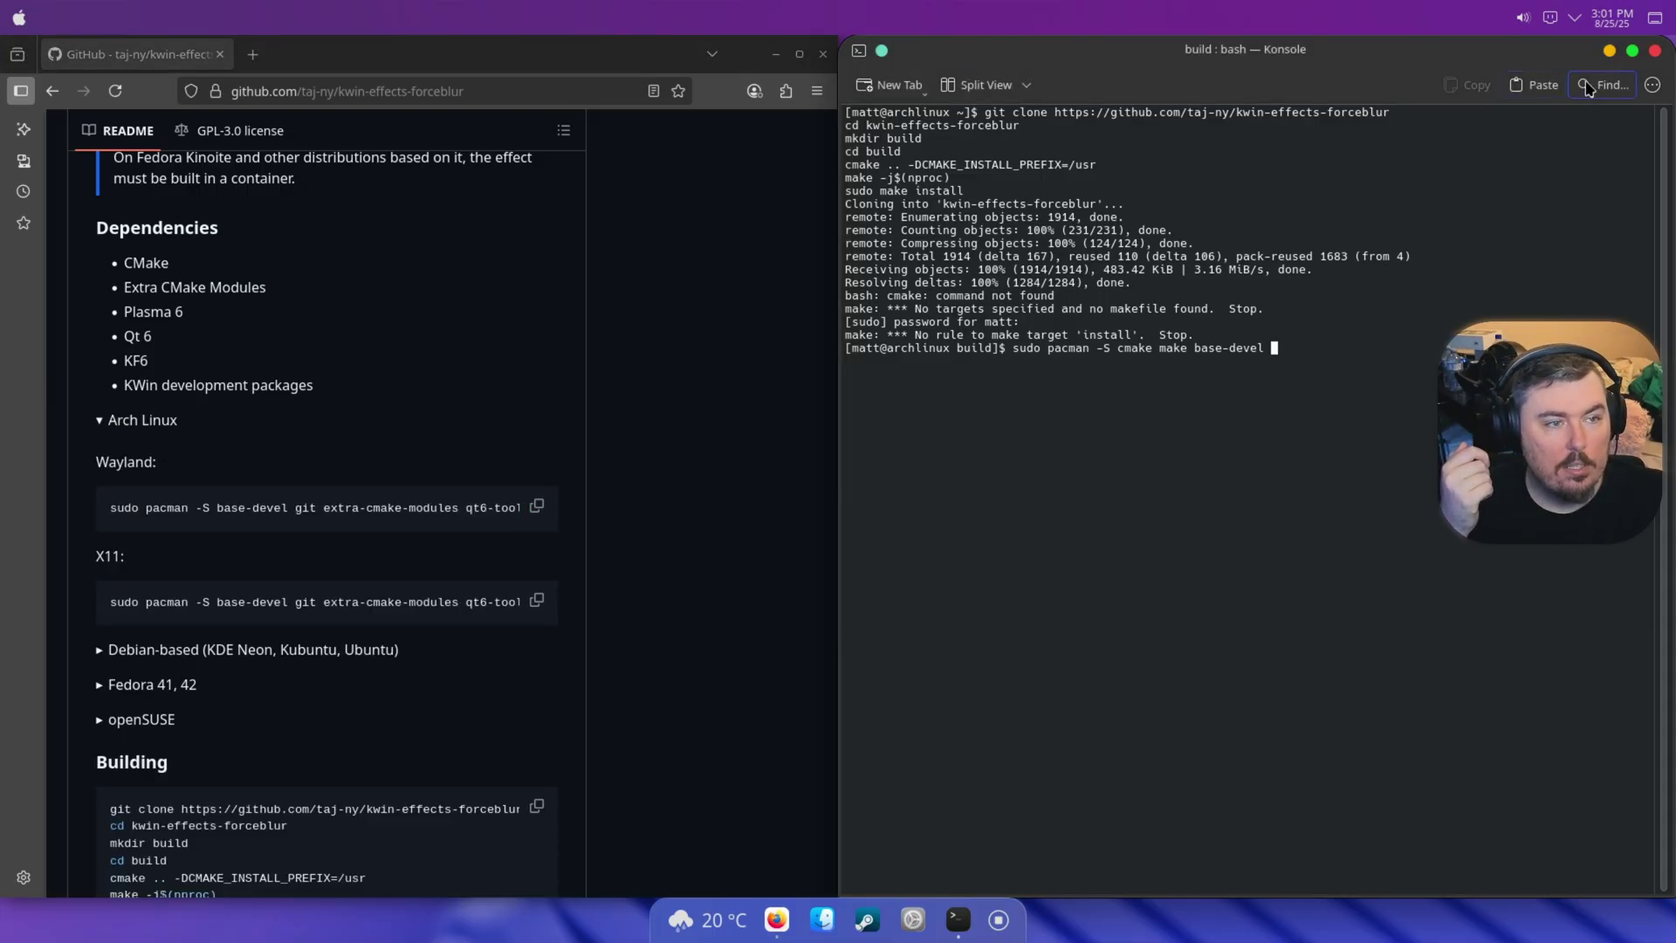
Step: In a second Konsole tab, run the pasted pacman command, entering the sudo password and confirming with y
click(900, 87)
right_click(977, 257)
click(1033, 306)
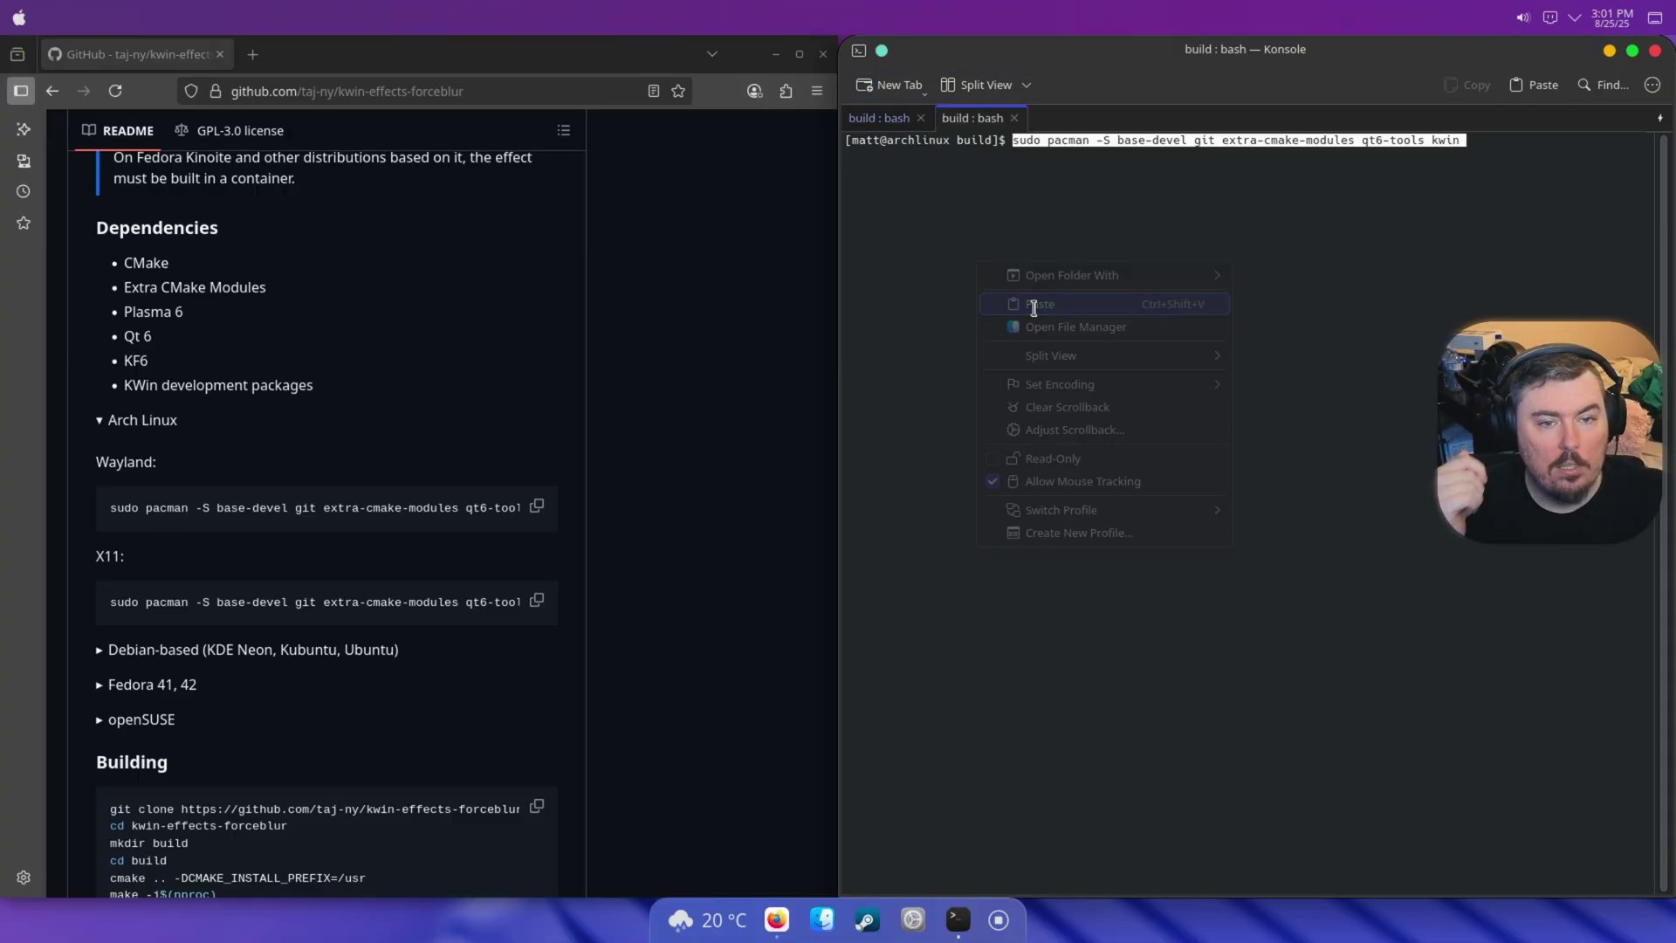
key(Return)
key(Return)
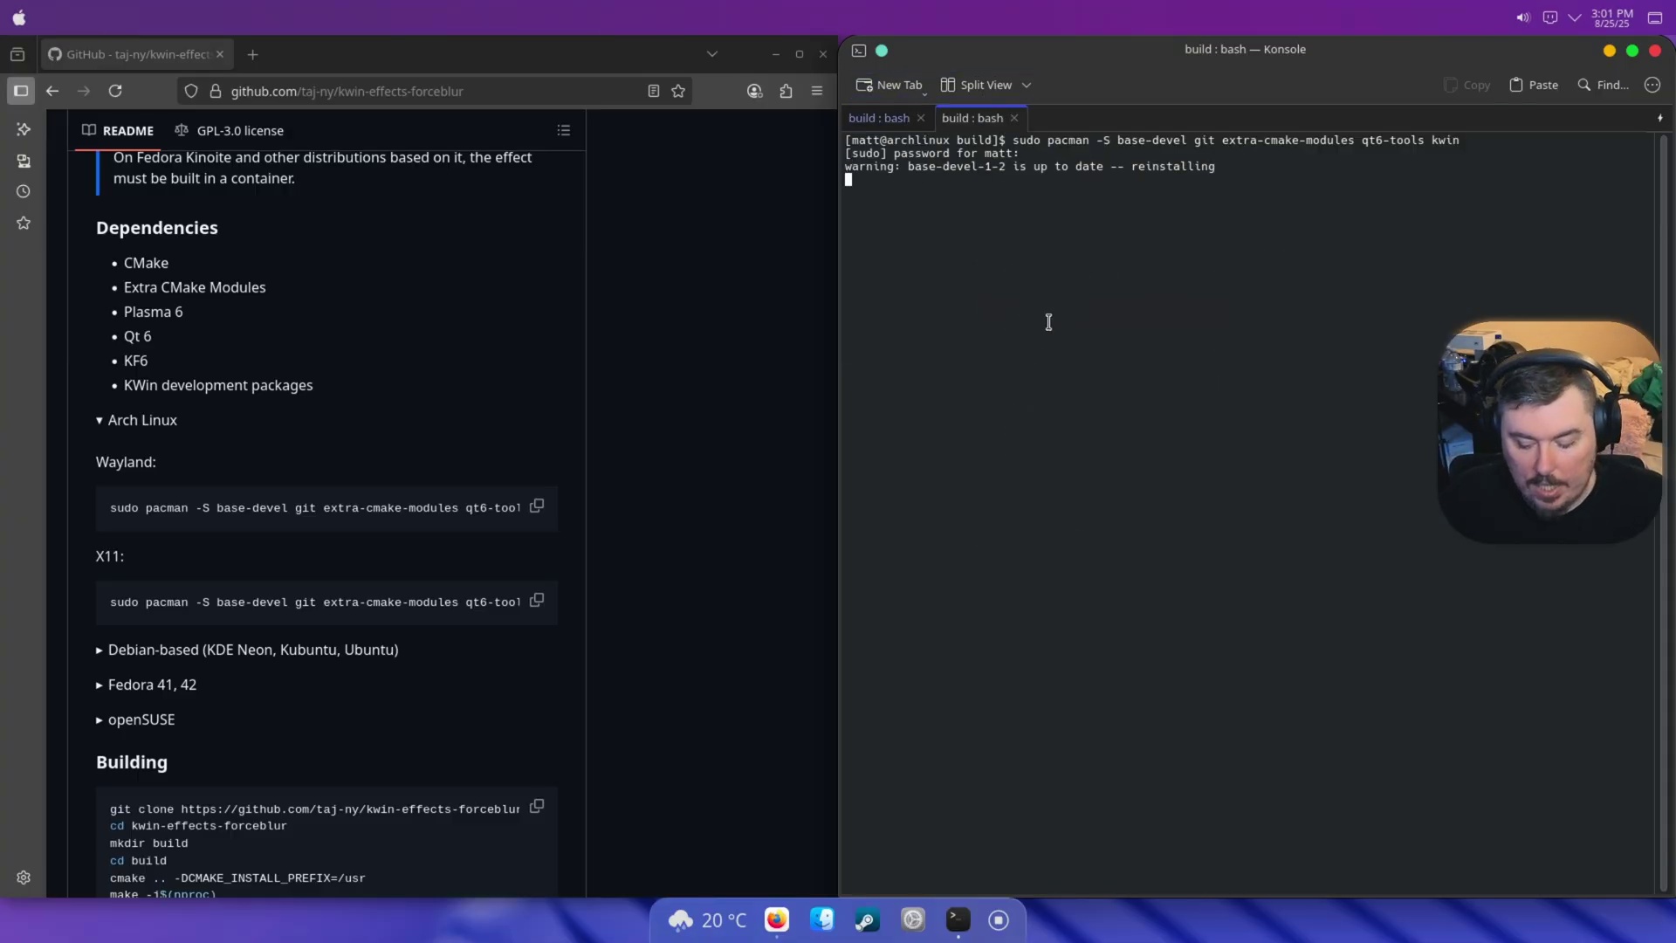
text(y)
key(Return)
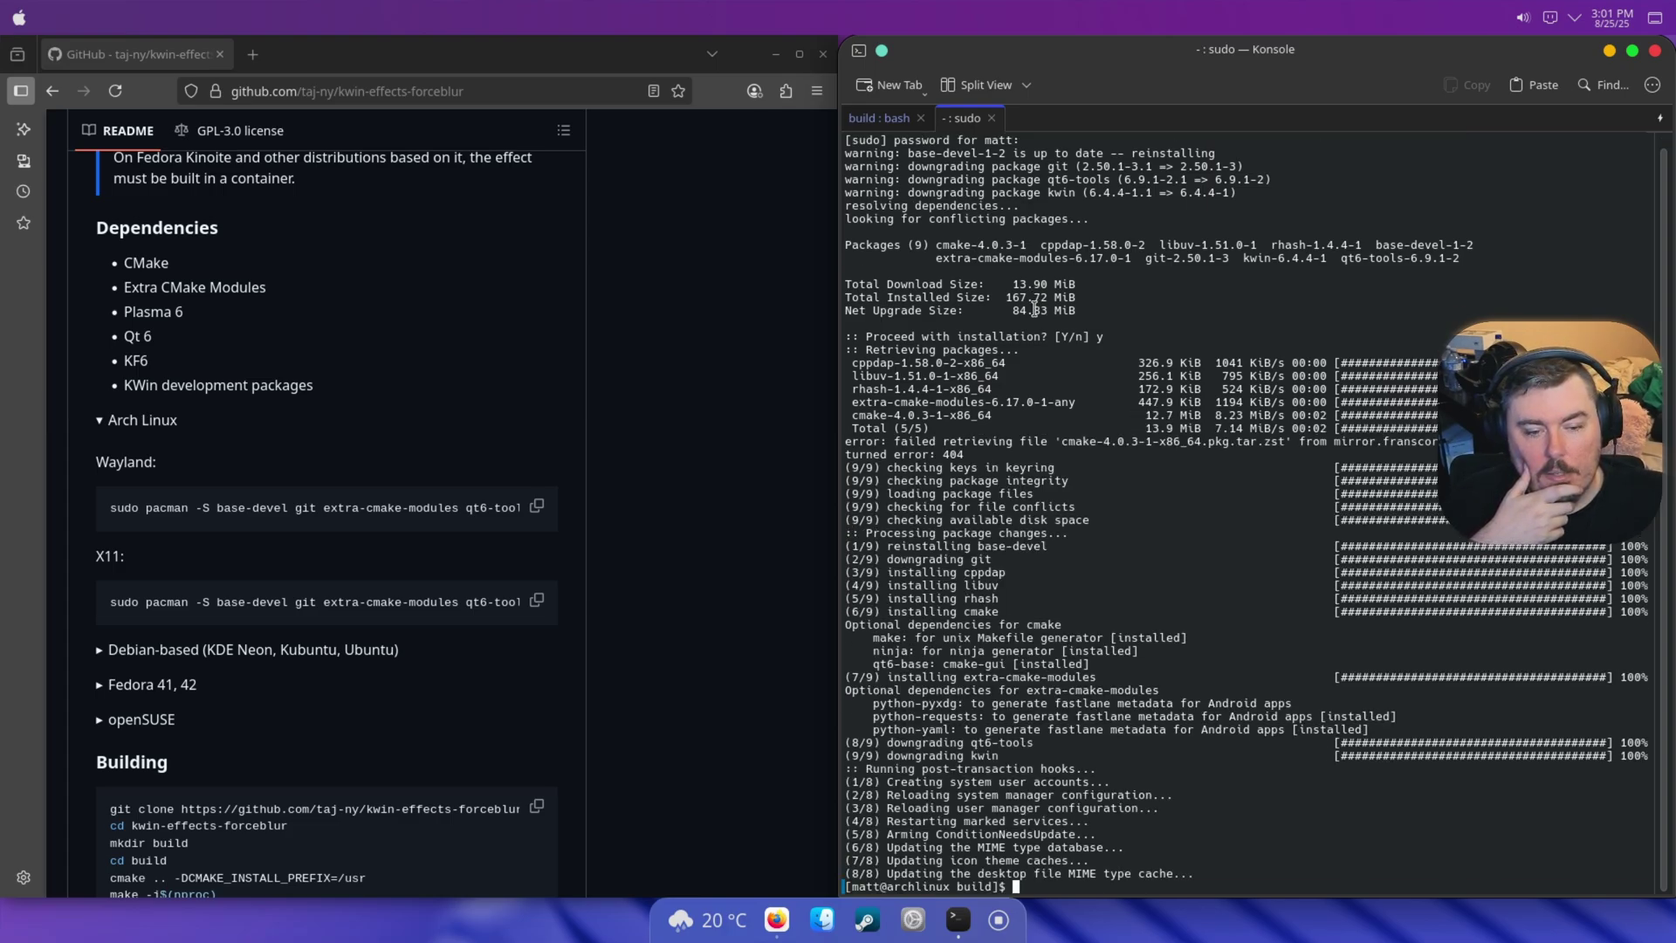
Step: In the first tab, rerun the cmake configure and make commands to compile forceblur
click(879, 118)
key(Up)
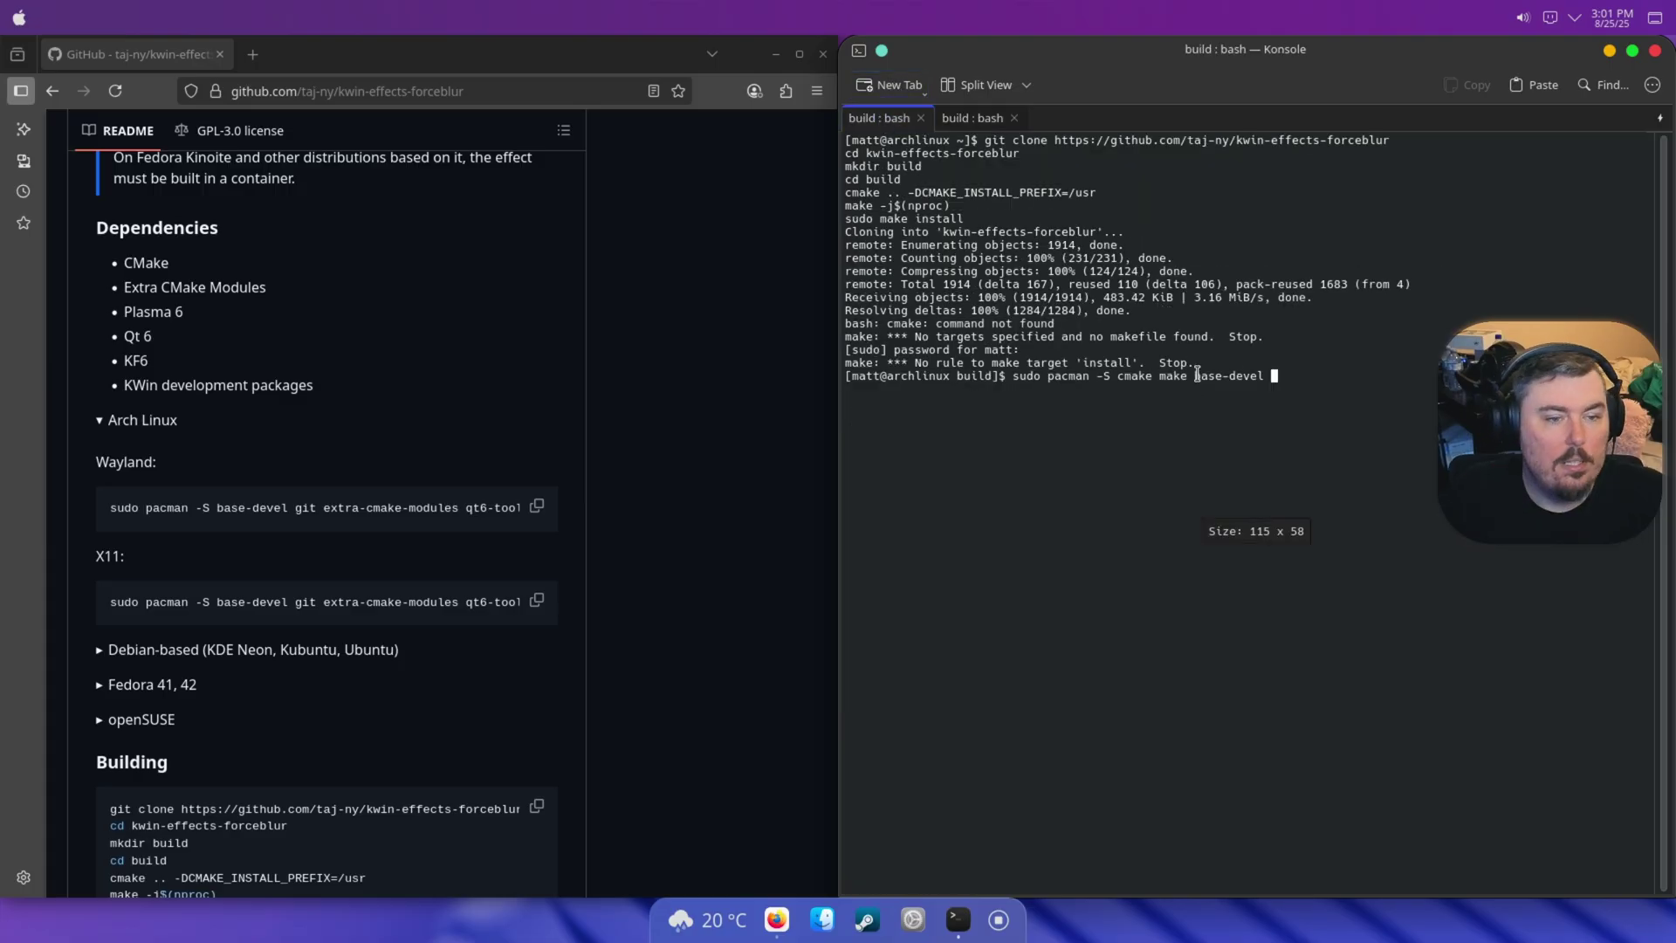
key(Up)
key(Return)
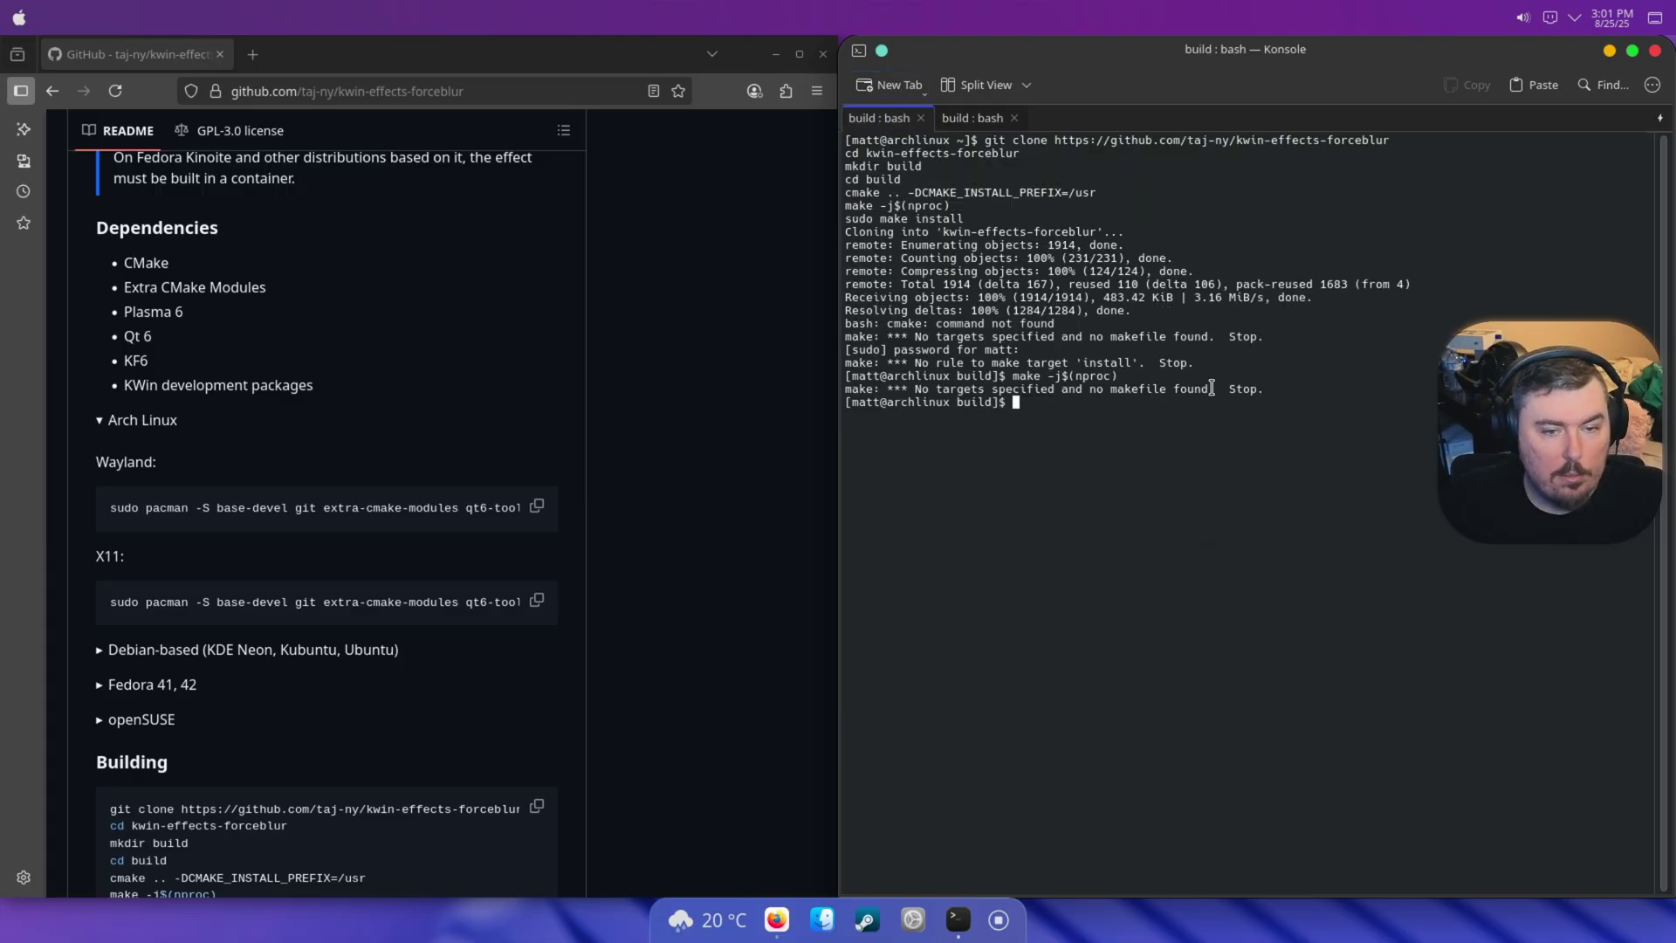
key(Up)
key(Up)
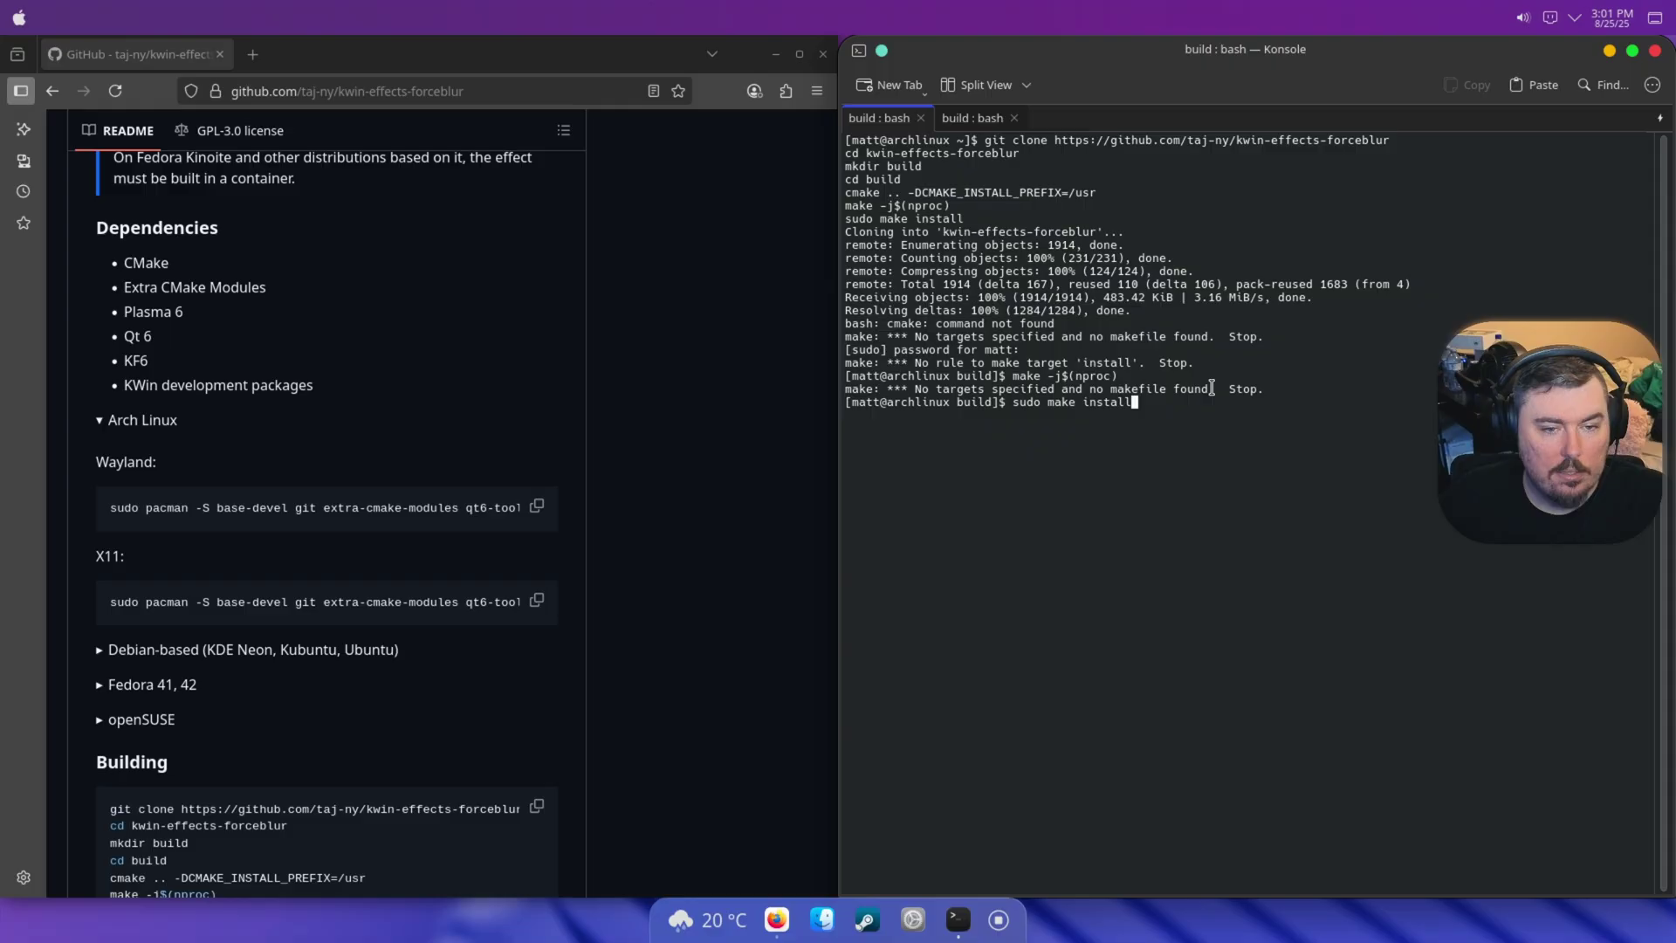
key(Up)
key(Up)
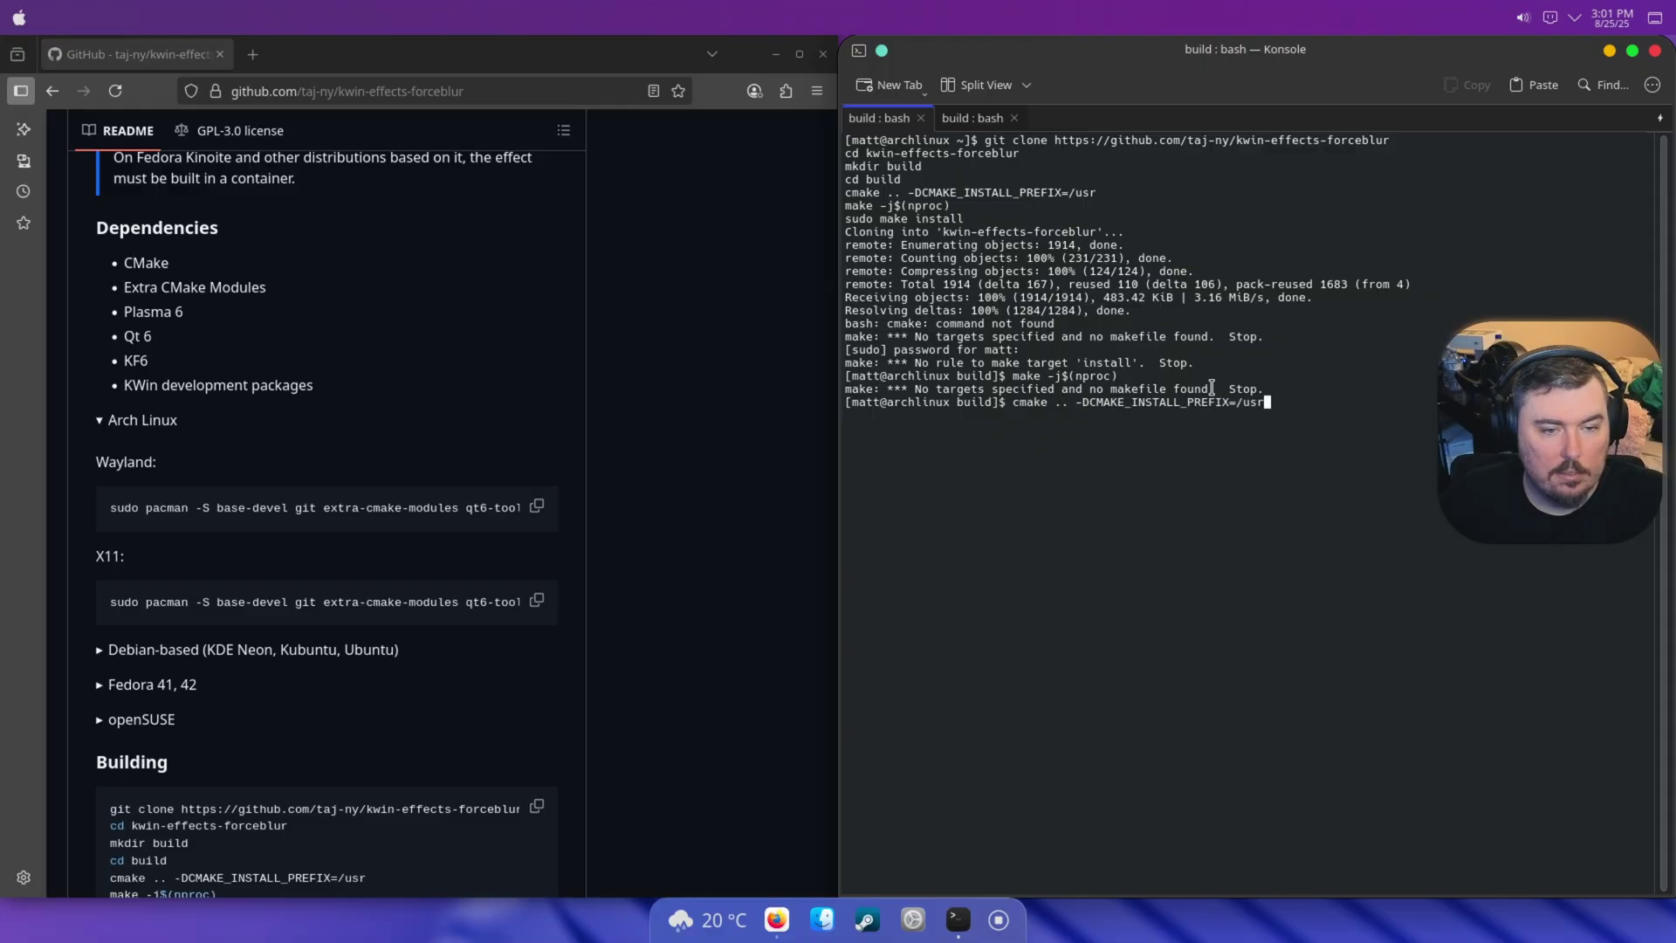
key(Return)
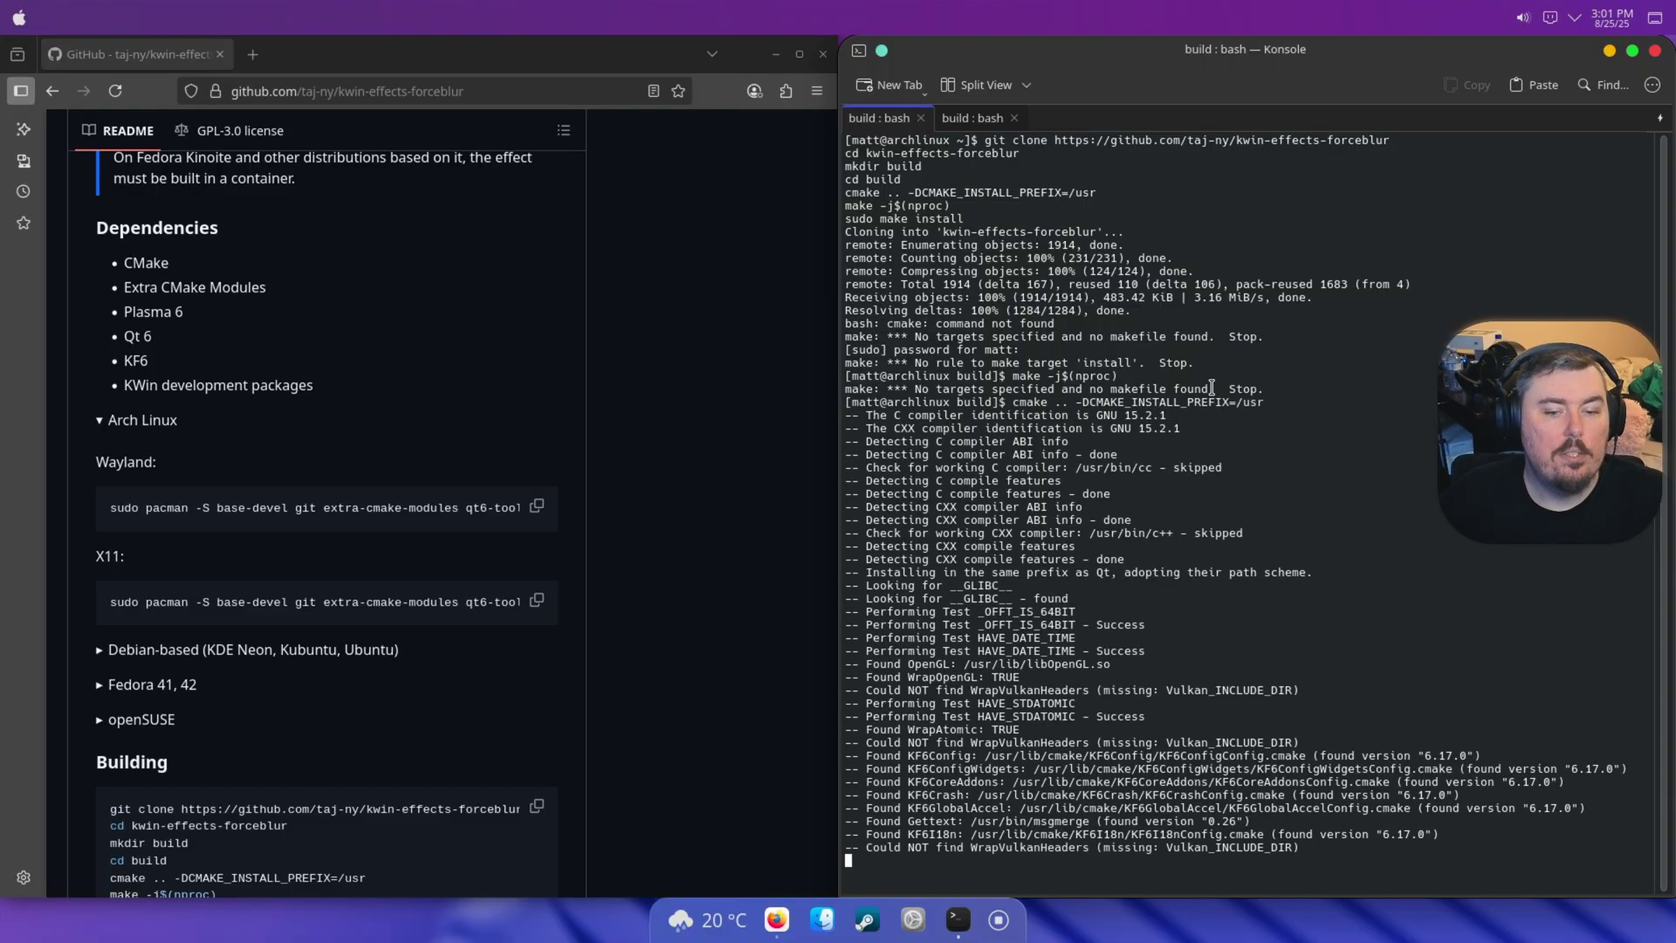
key(Up)
key(Up)
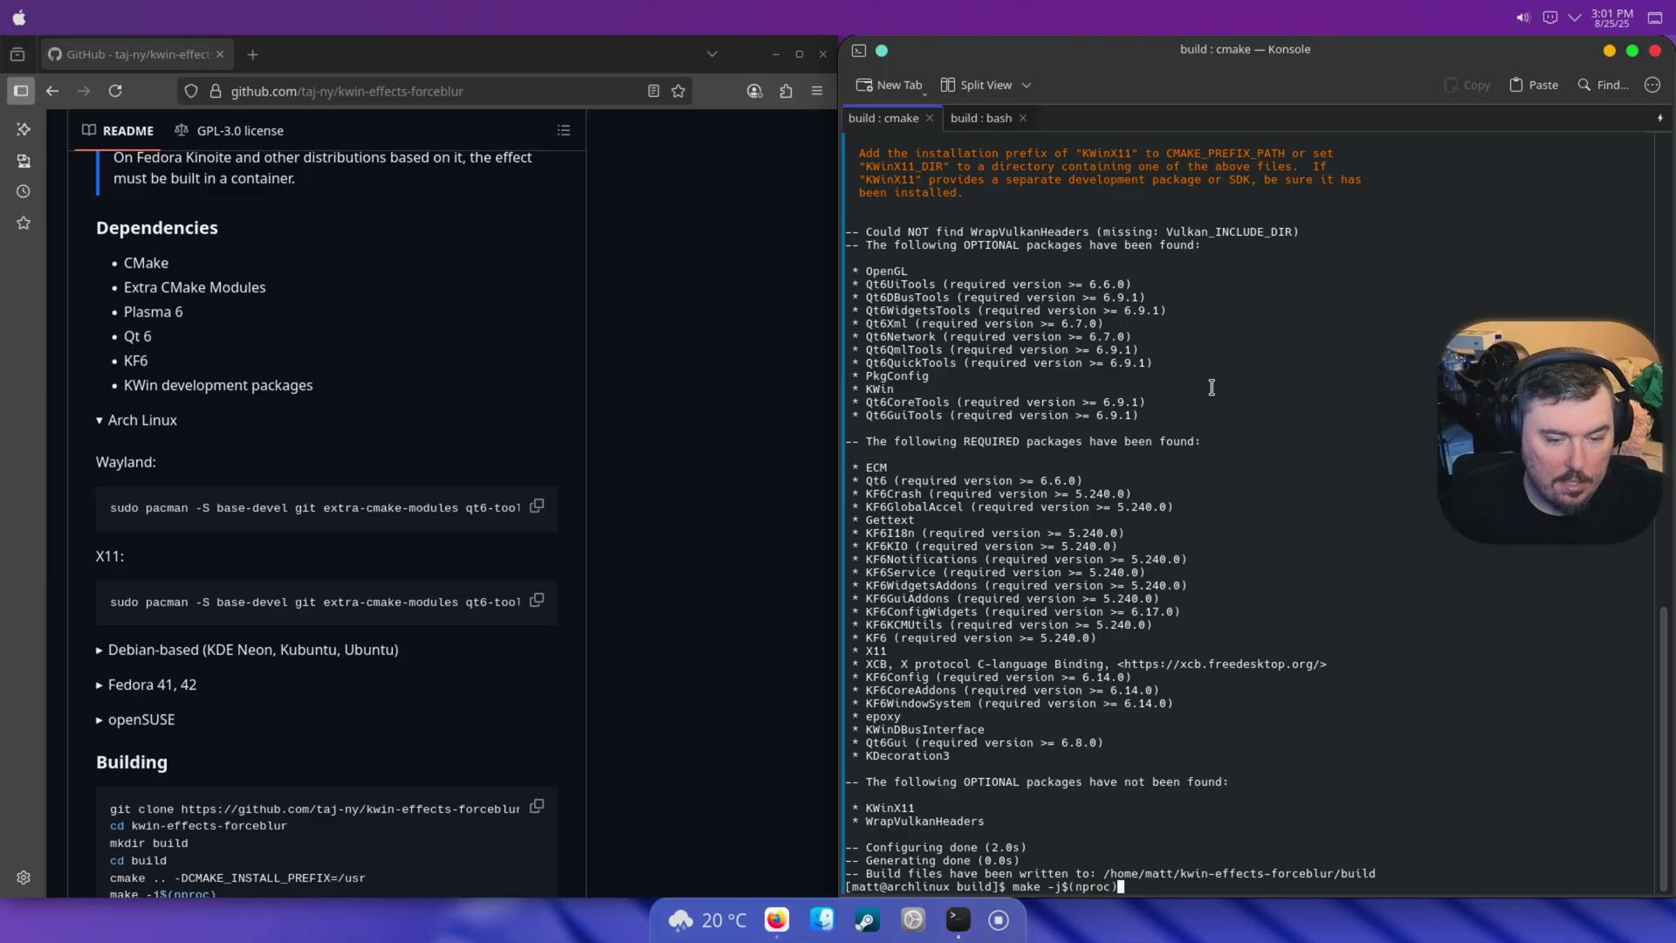
key(Return)
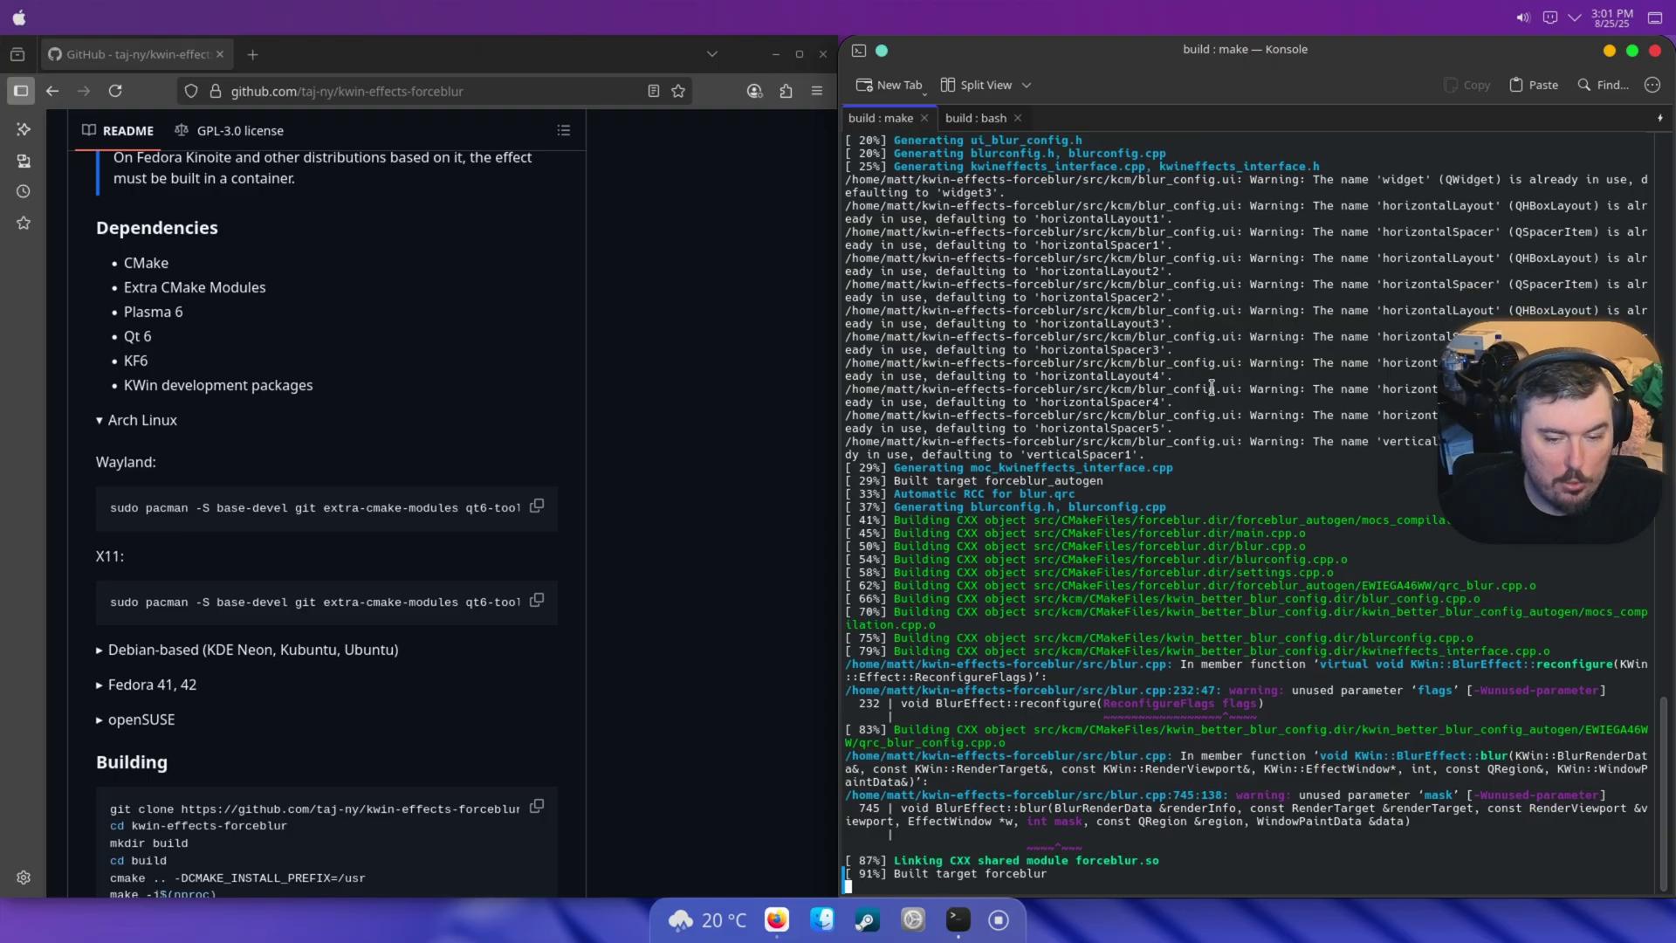
Step: Install the built effect with 'sudo make install' and close the Konsole window
text(sudo)
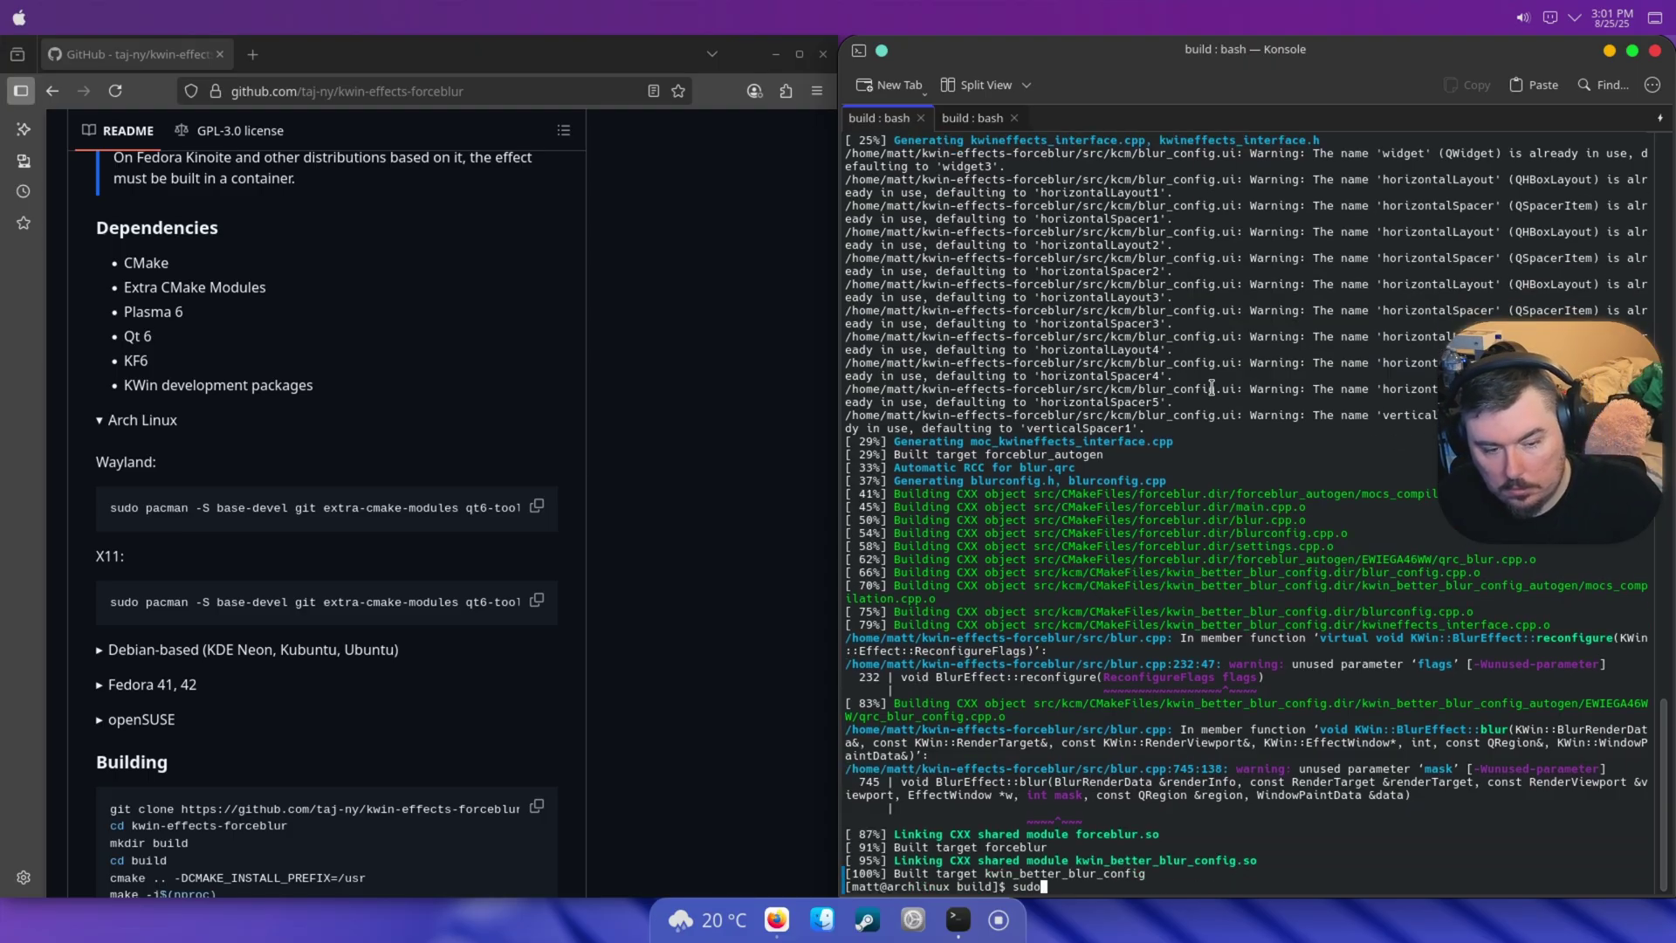
text( make insta)
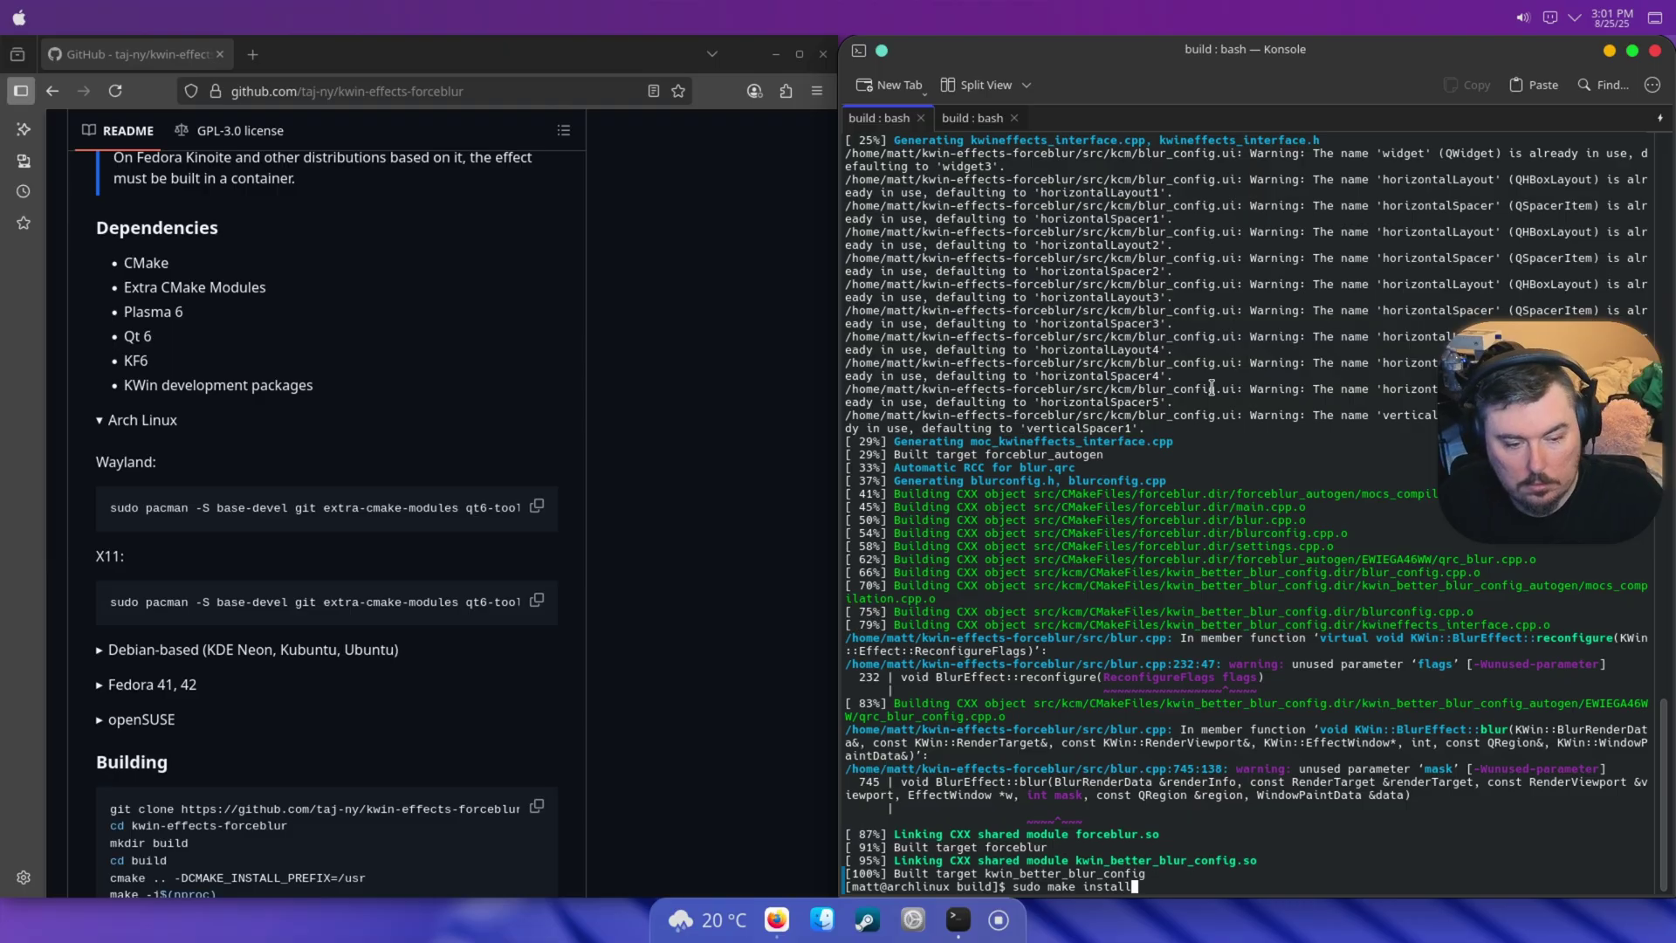
text(ll)
key(Return)
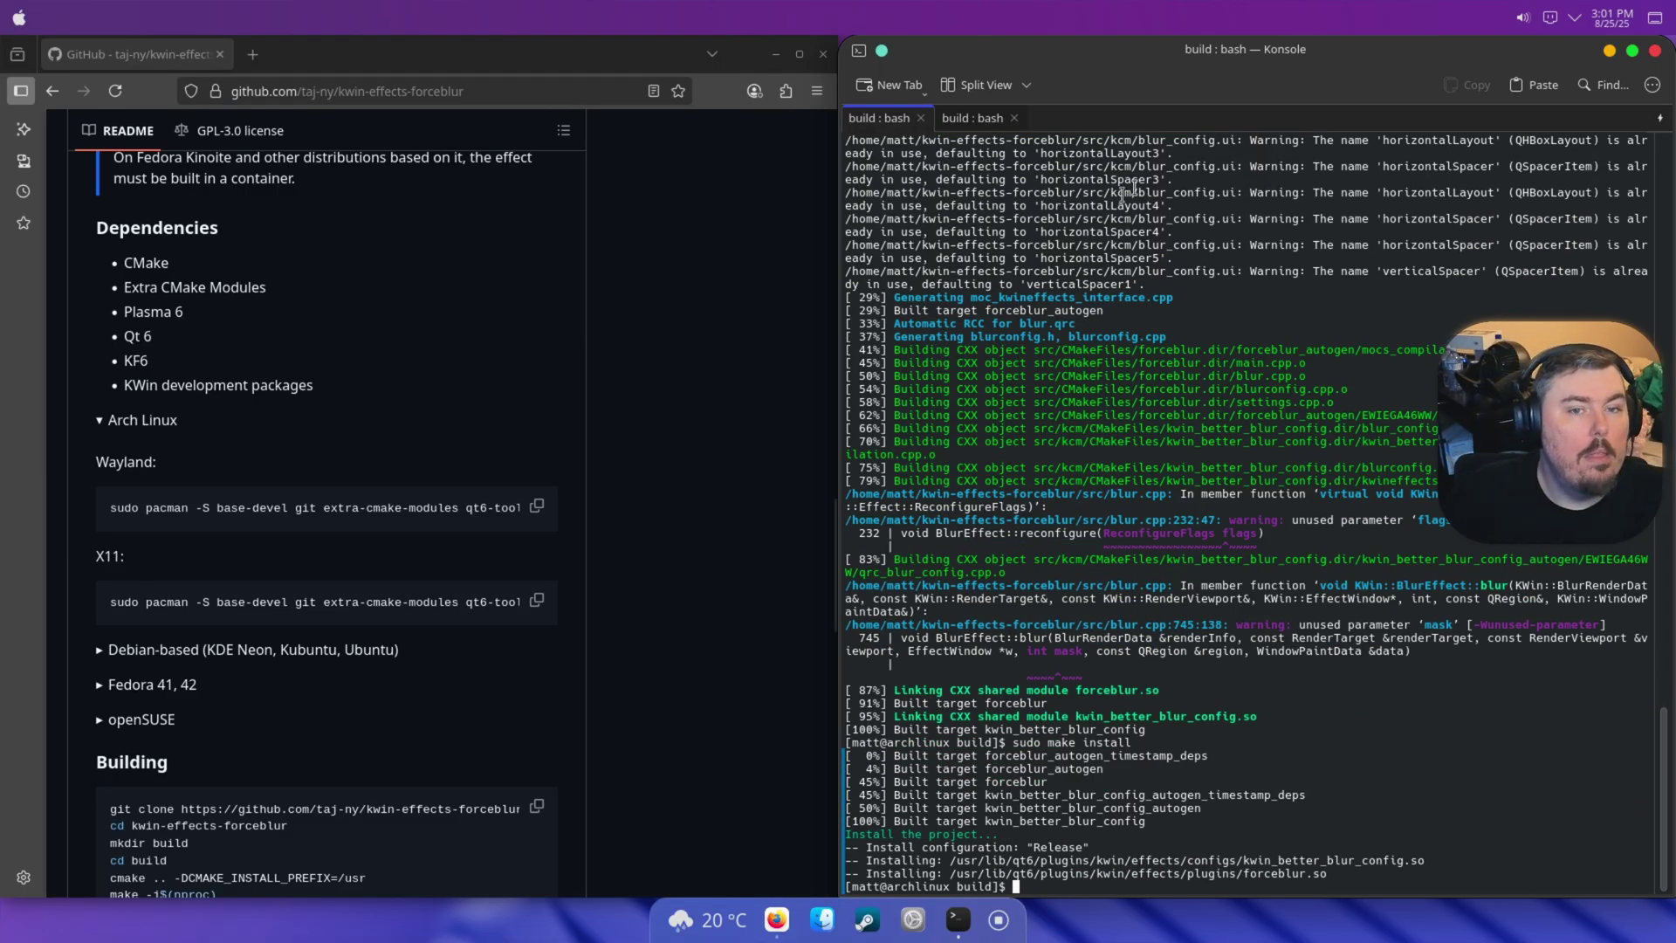
click(1656, 54)
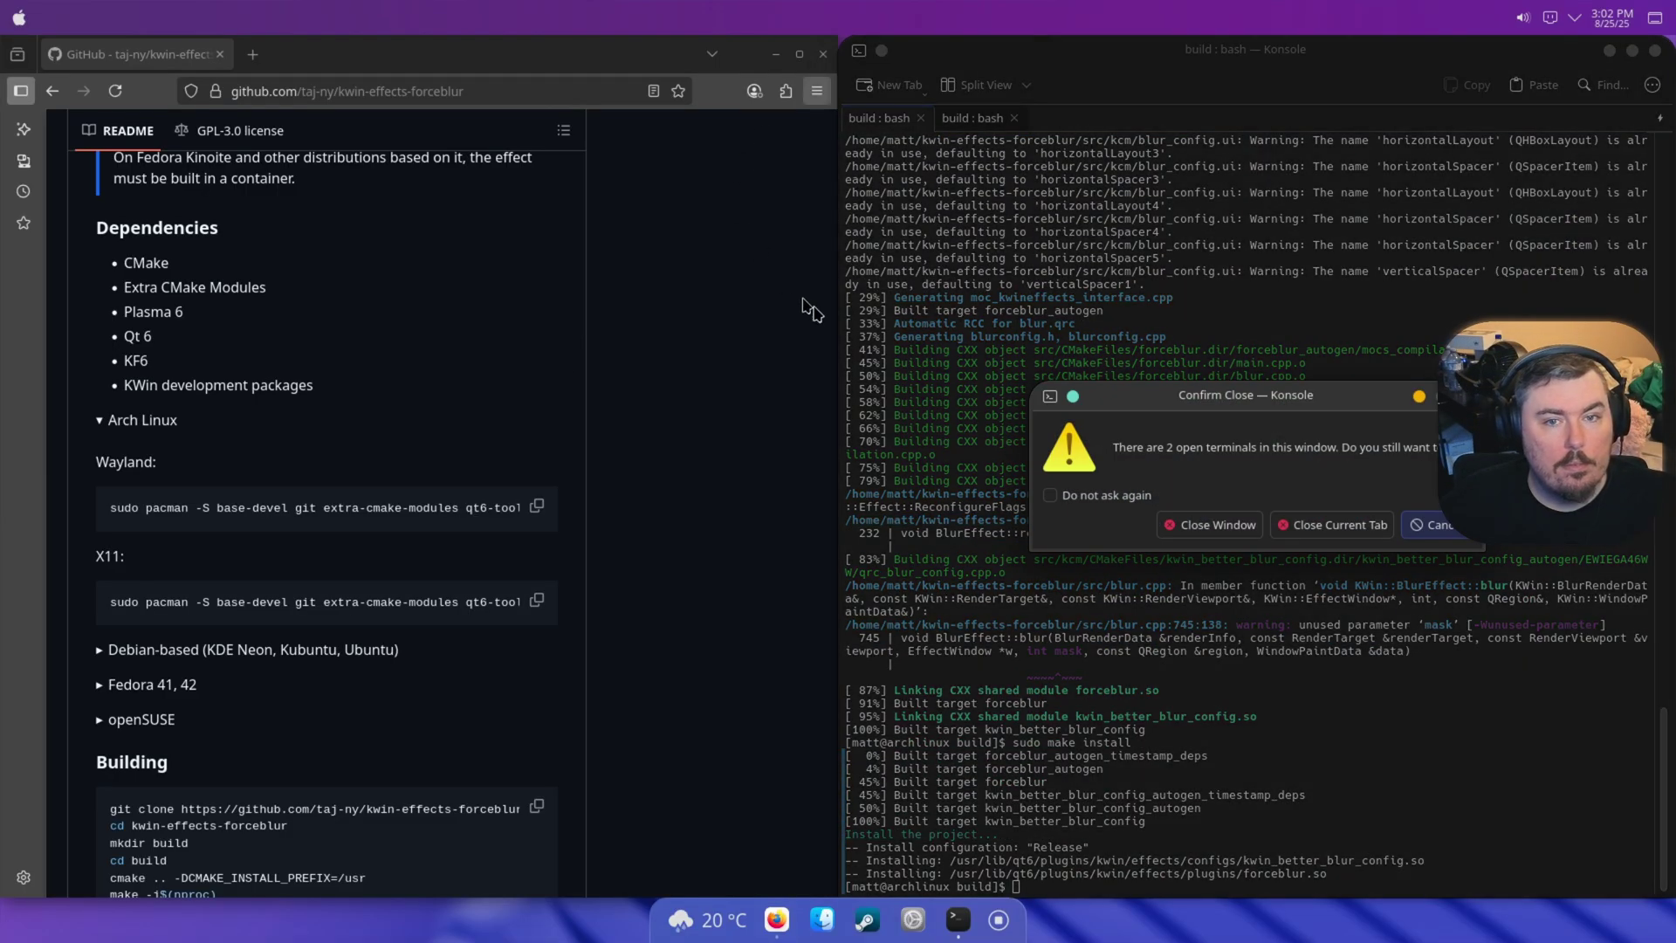
Step: Confirm closing Konsole, maximize Firefox, and Google 'mactahoe gtk github' in a new tab
click(1219, 524)
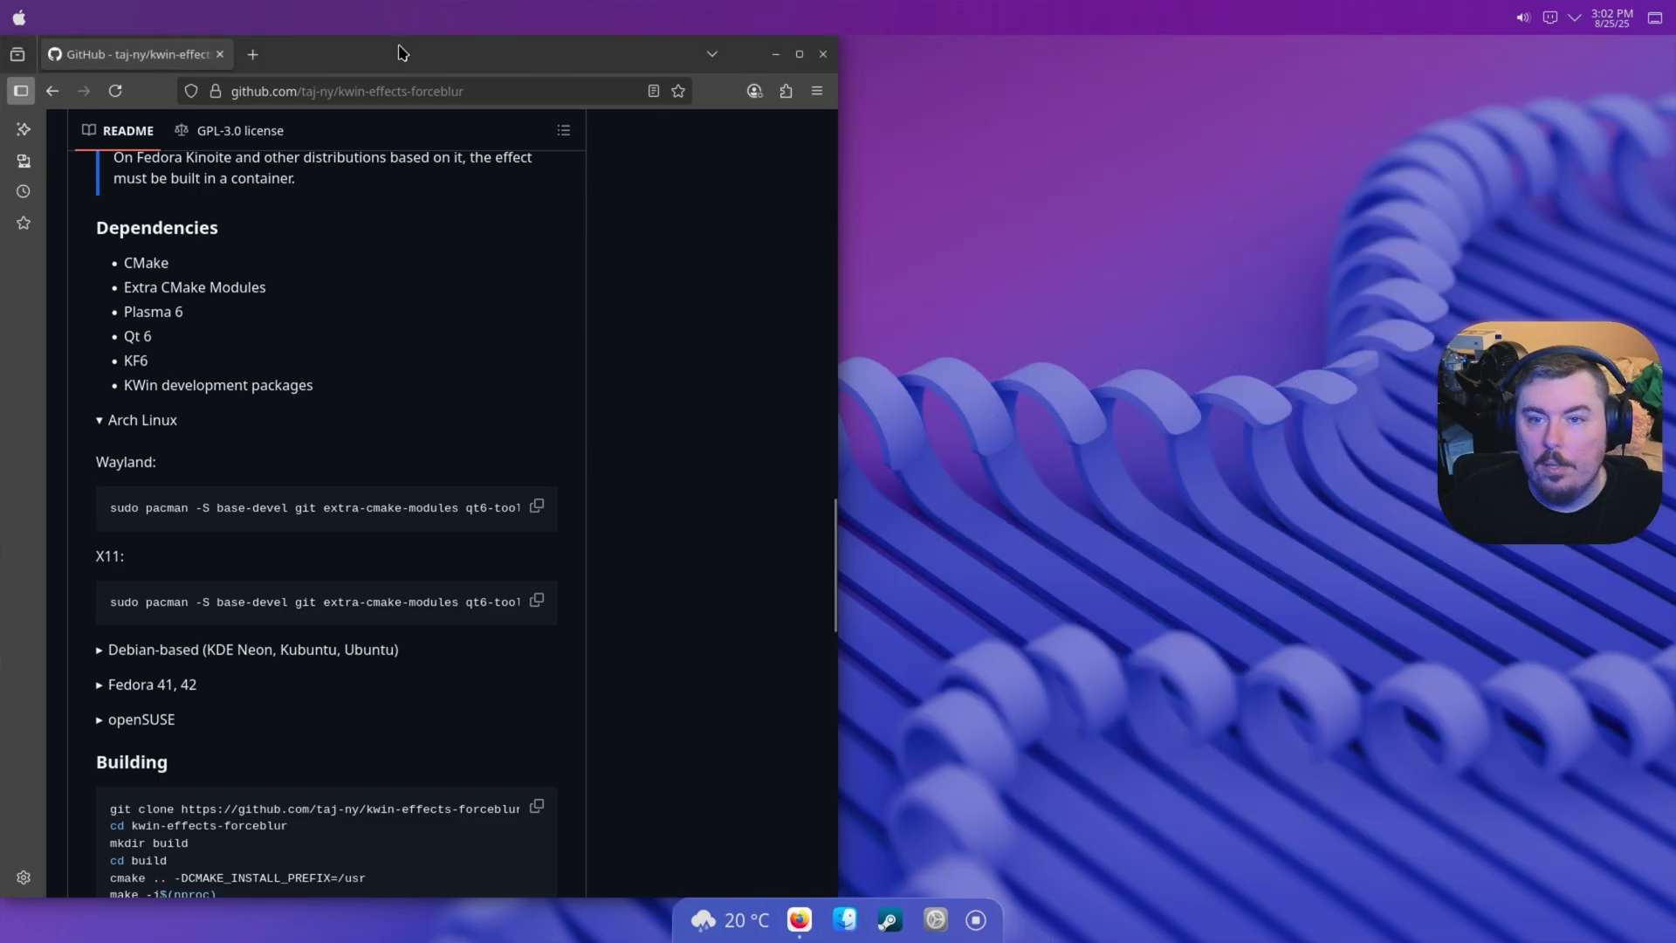
double_click(400, 53)
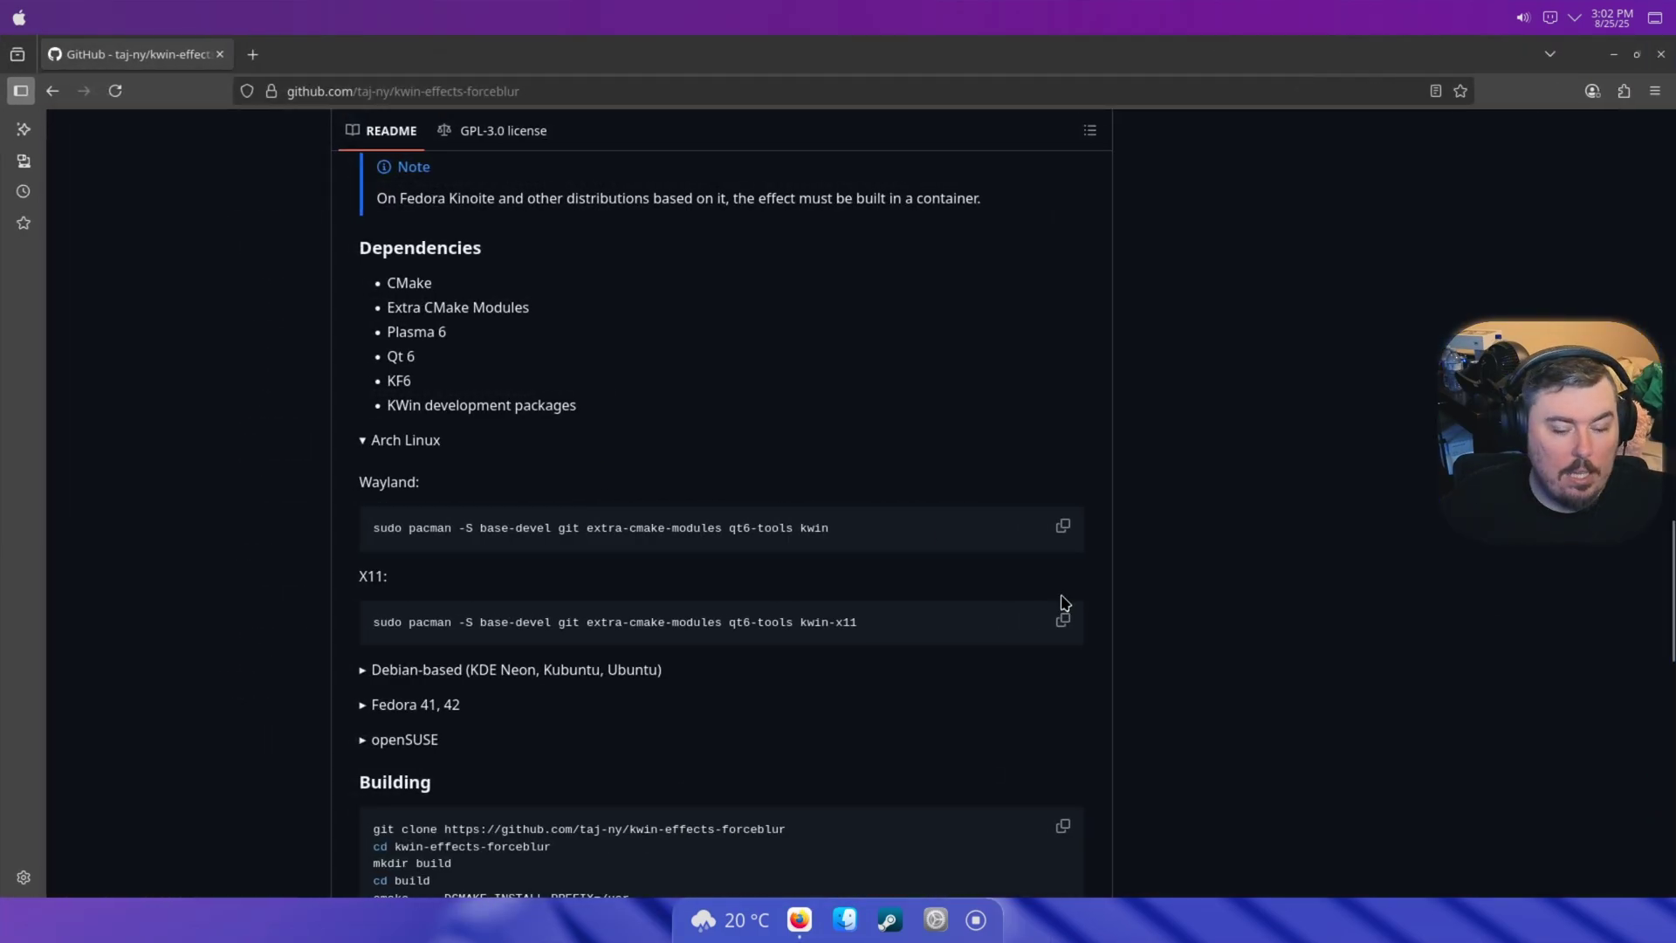
click(252, 54)
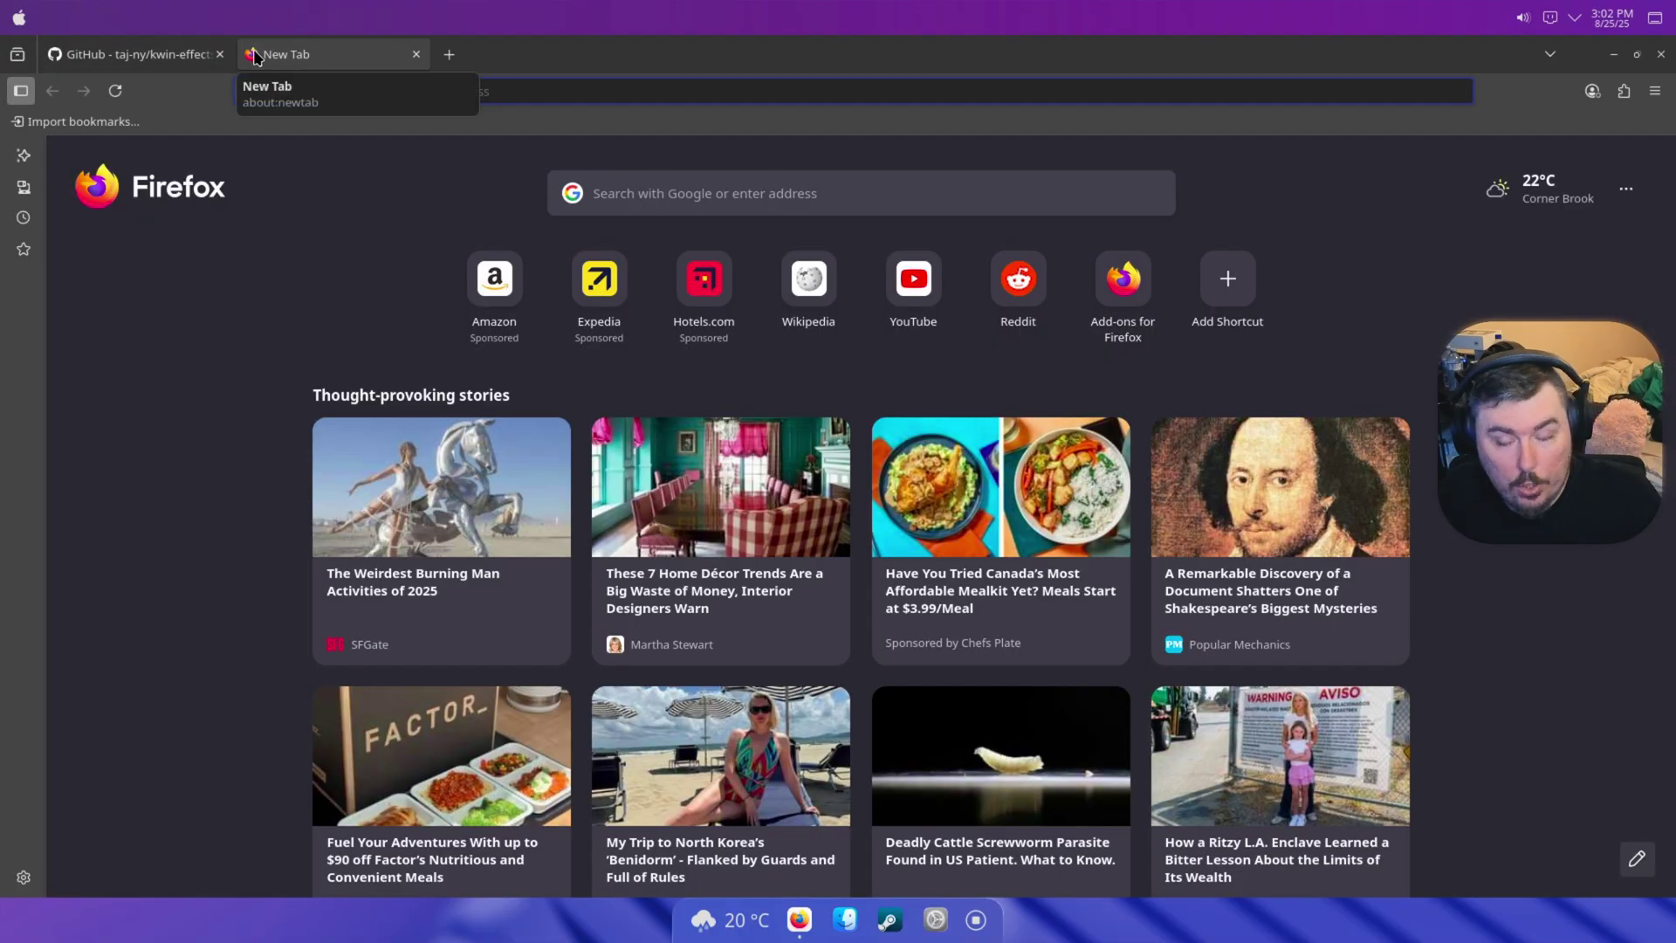
text(google.com)
key(Return)
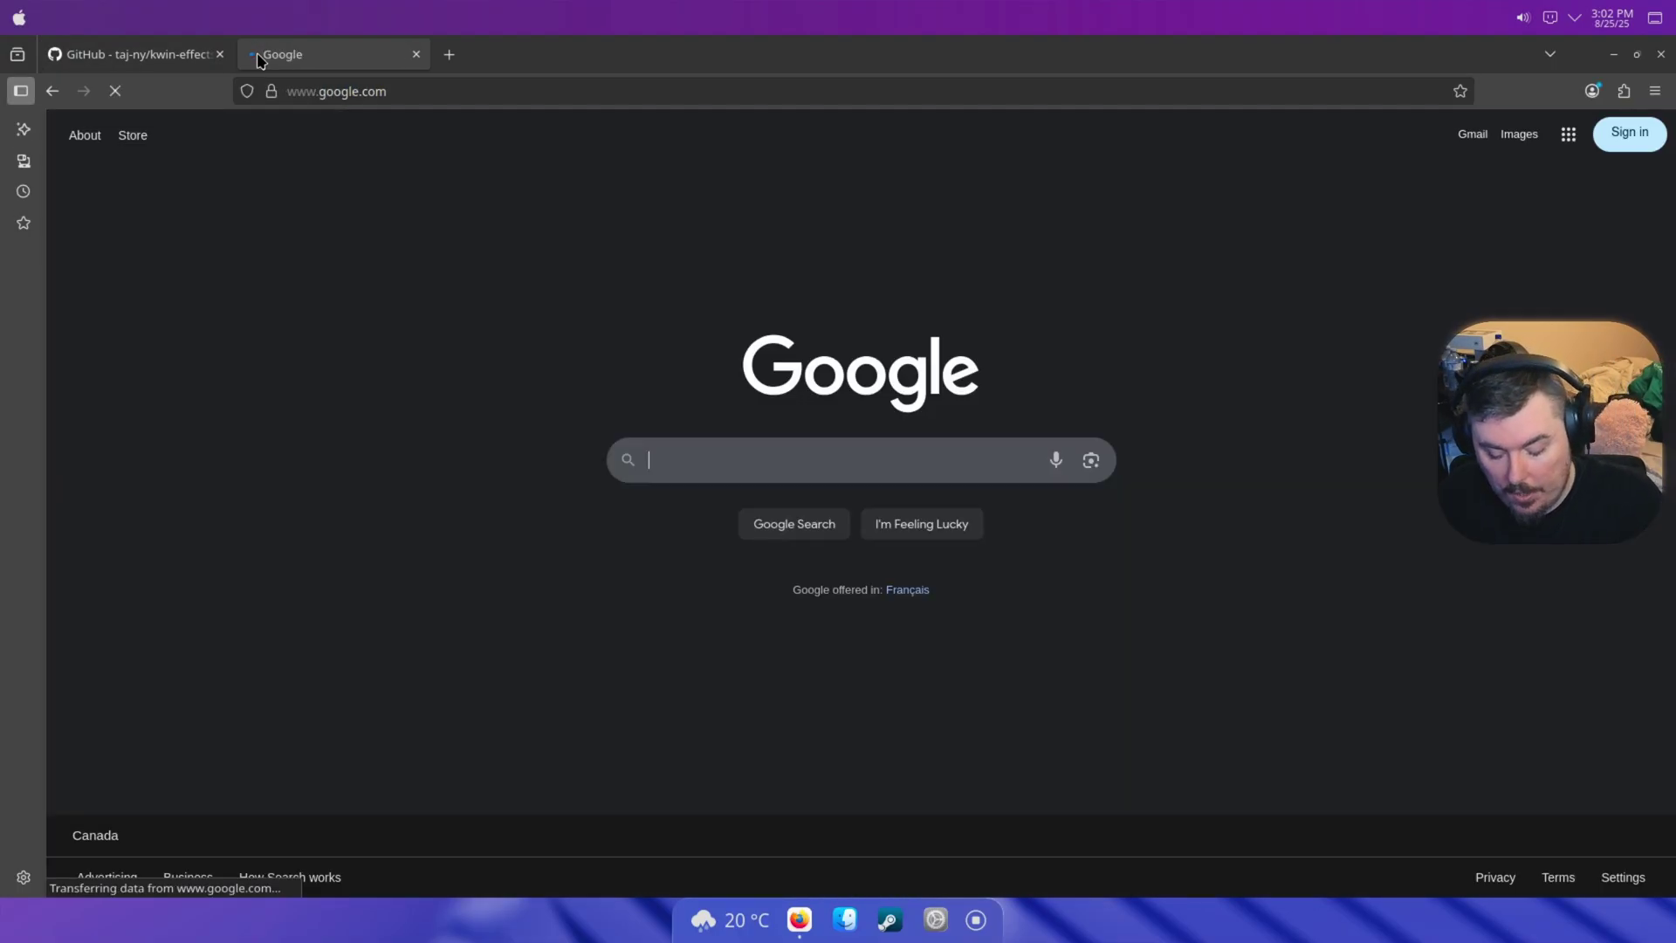
text(mactahoe )
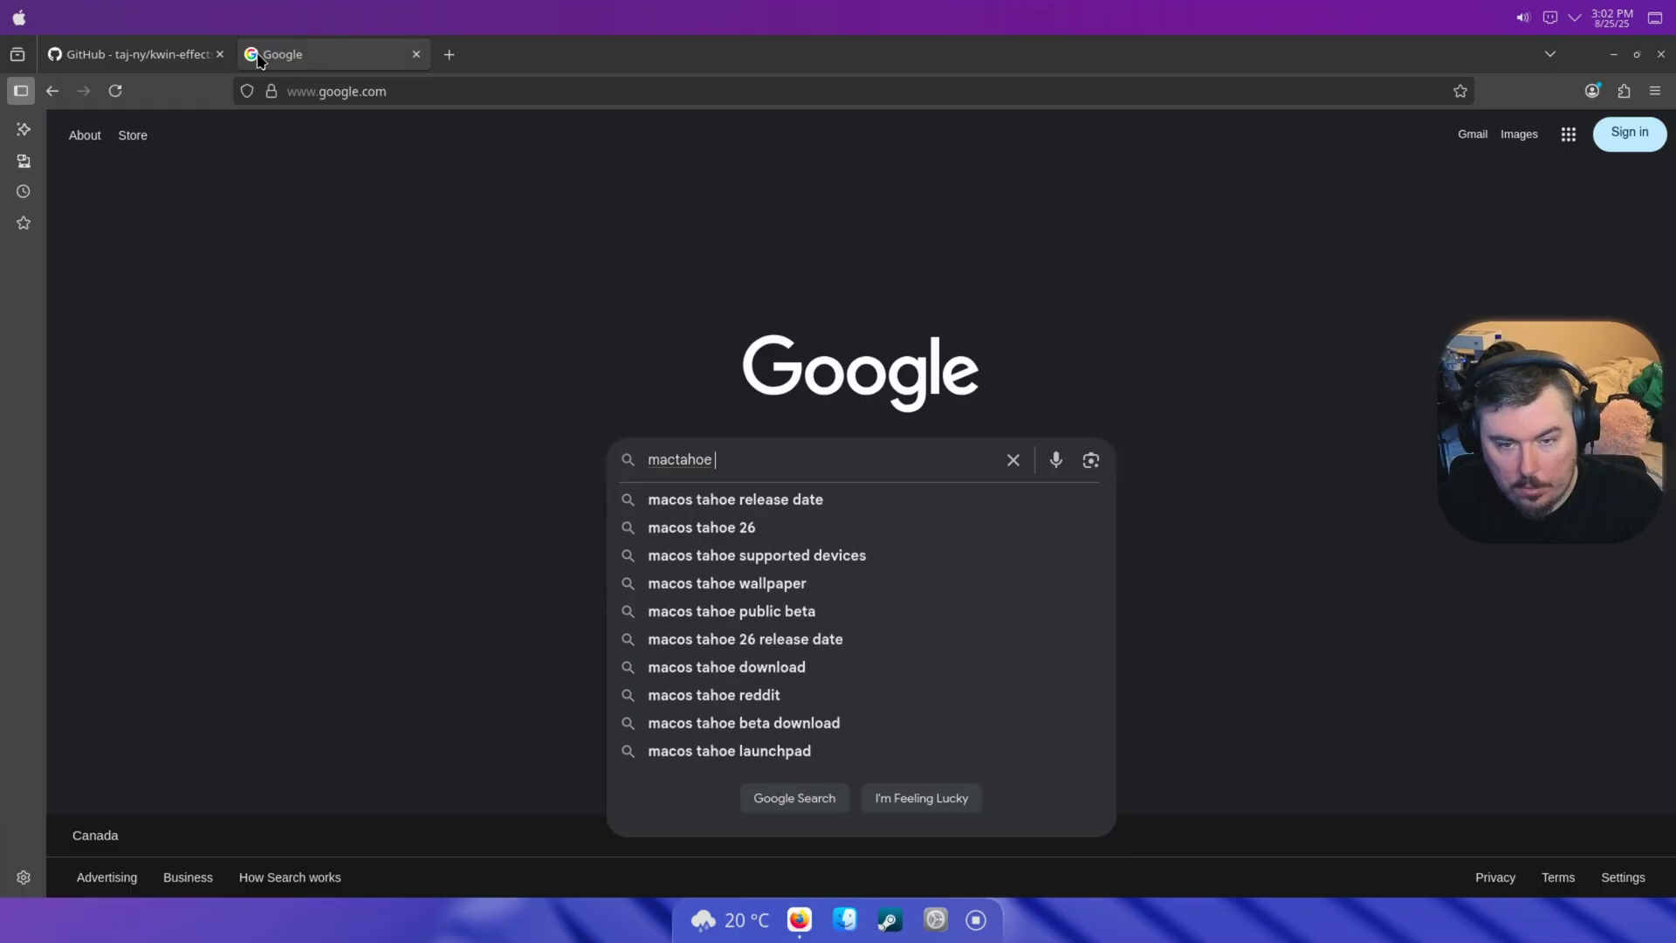
text(gtk t)
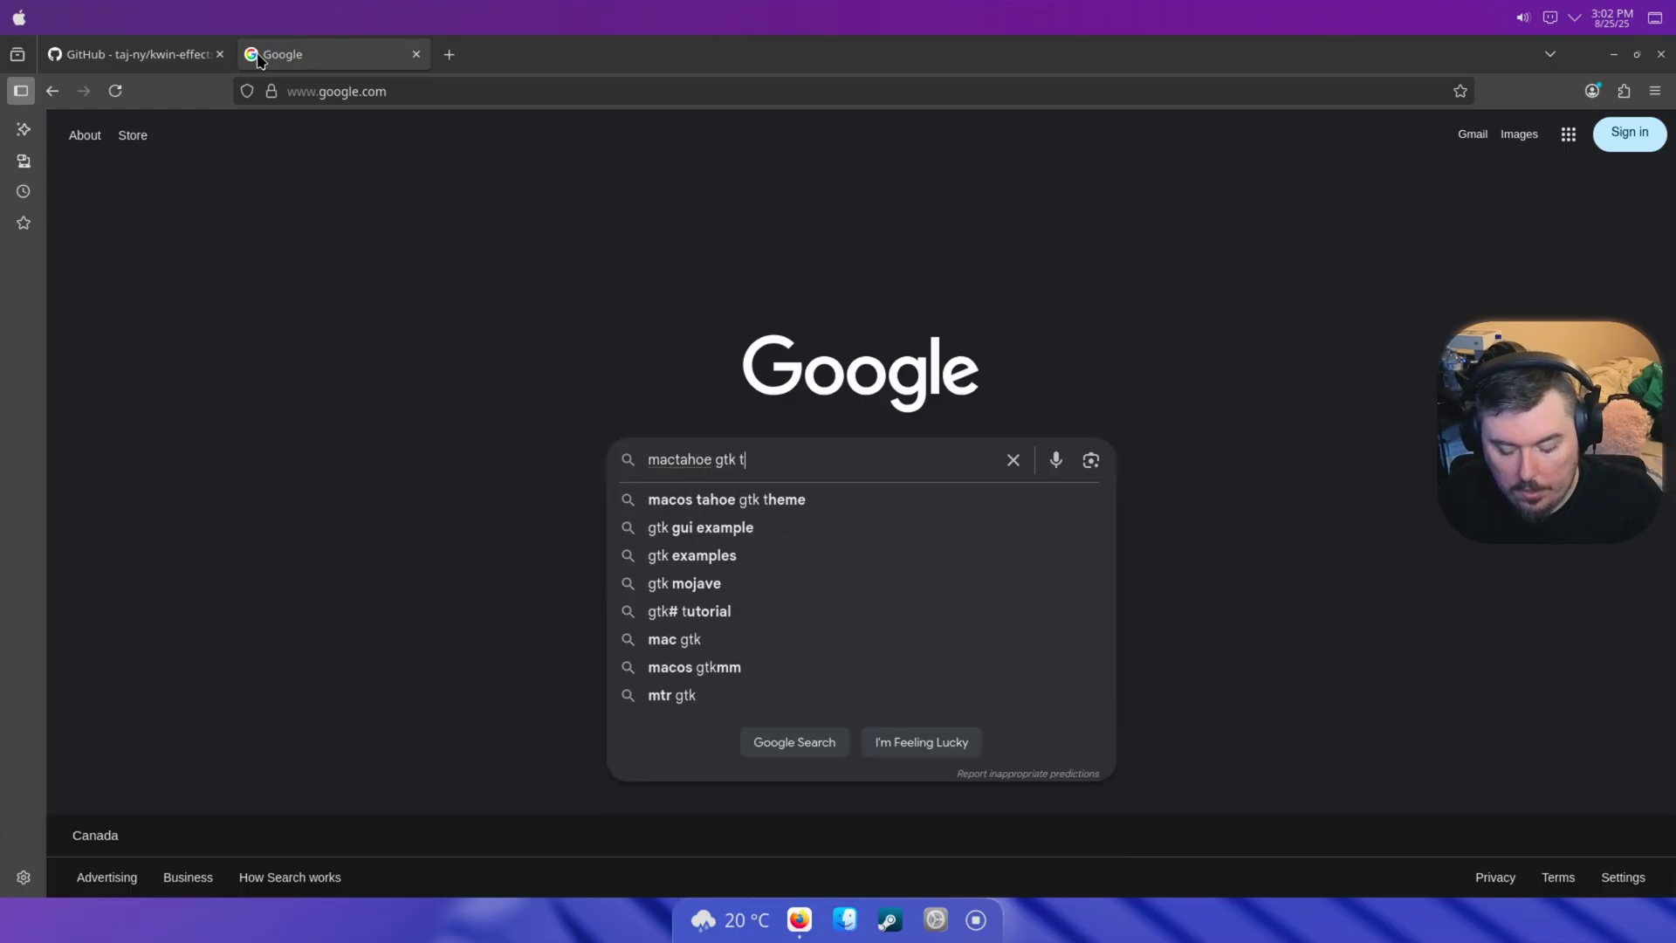
key(BackSpace)
text(github)
key(Return)
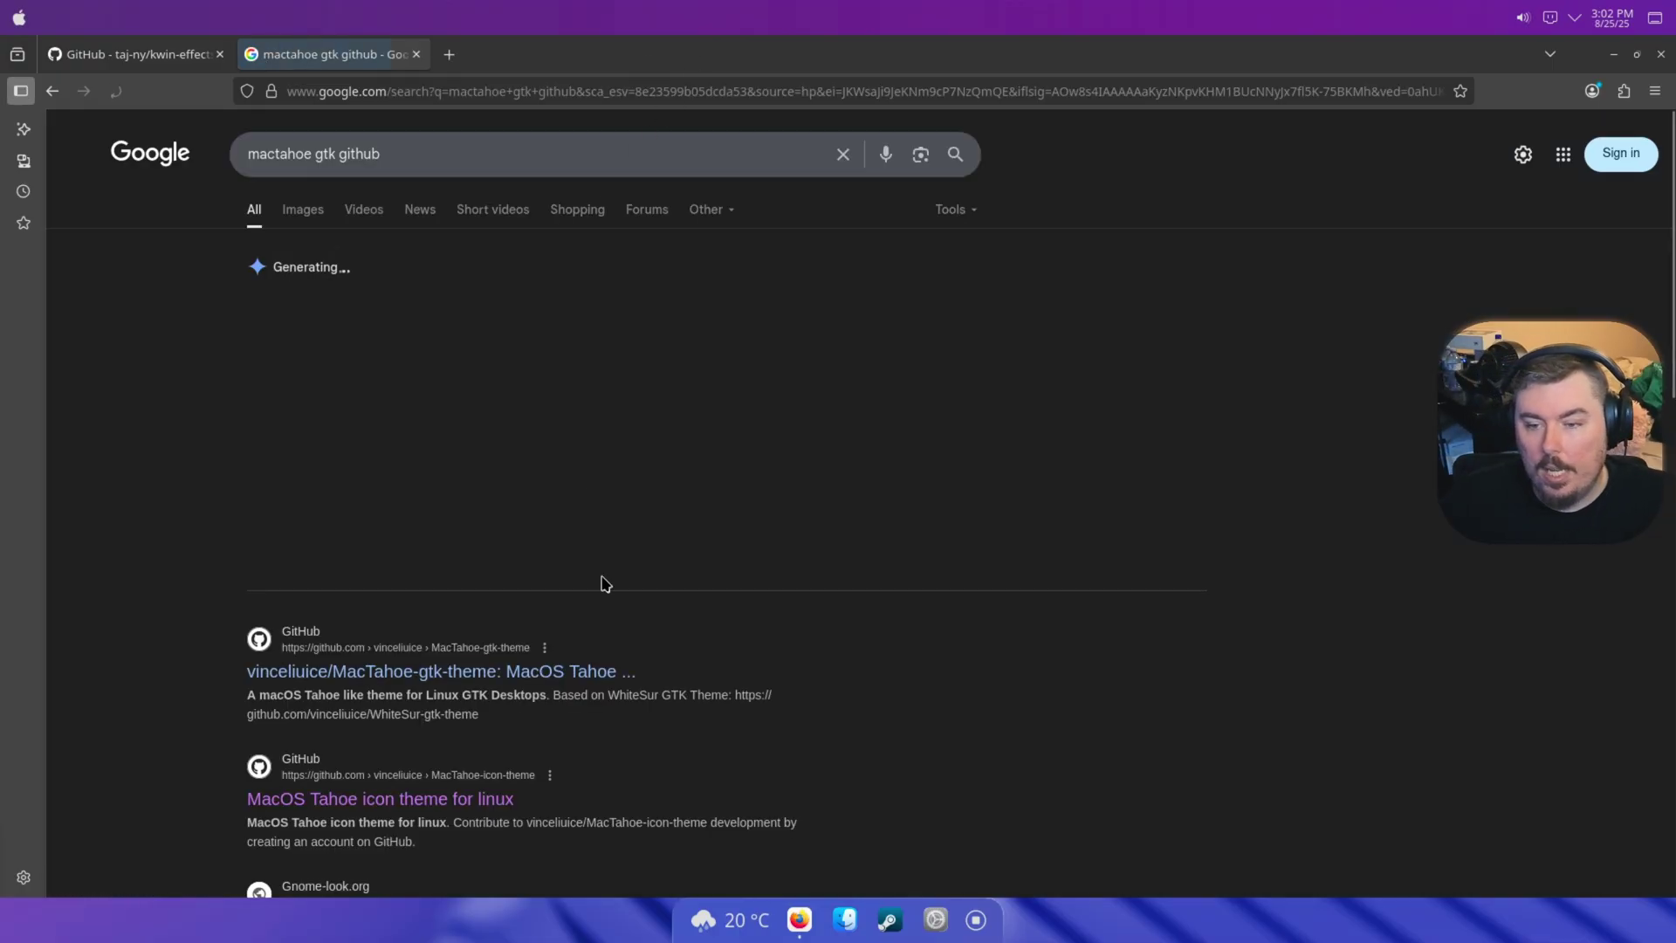
Step: Open the kayozxo/GNOME-macOS-Tahoe repository from the search results
scroll(617, 605, down, 1)
scroll(617, 605, down, 5)
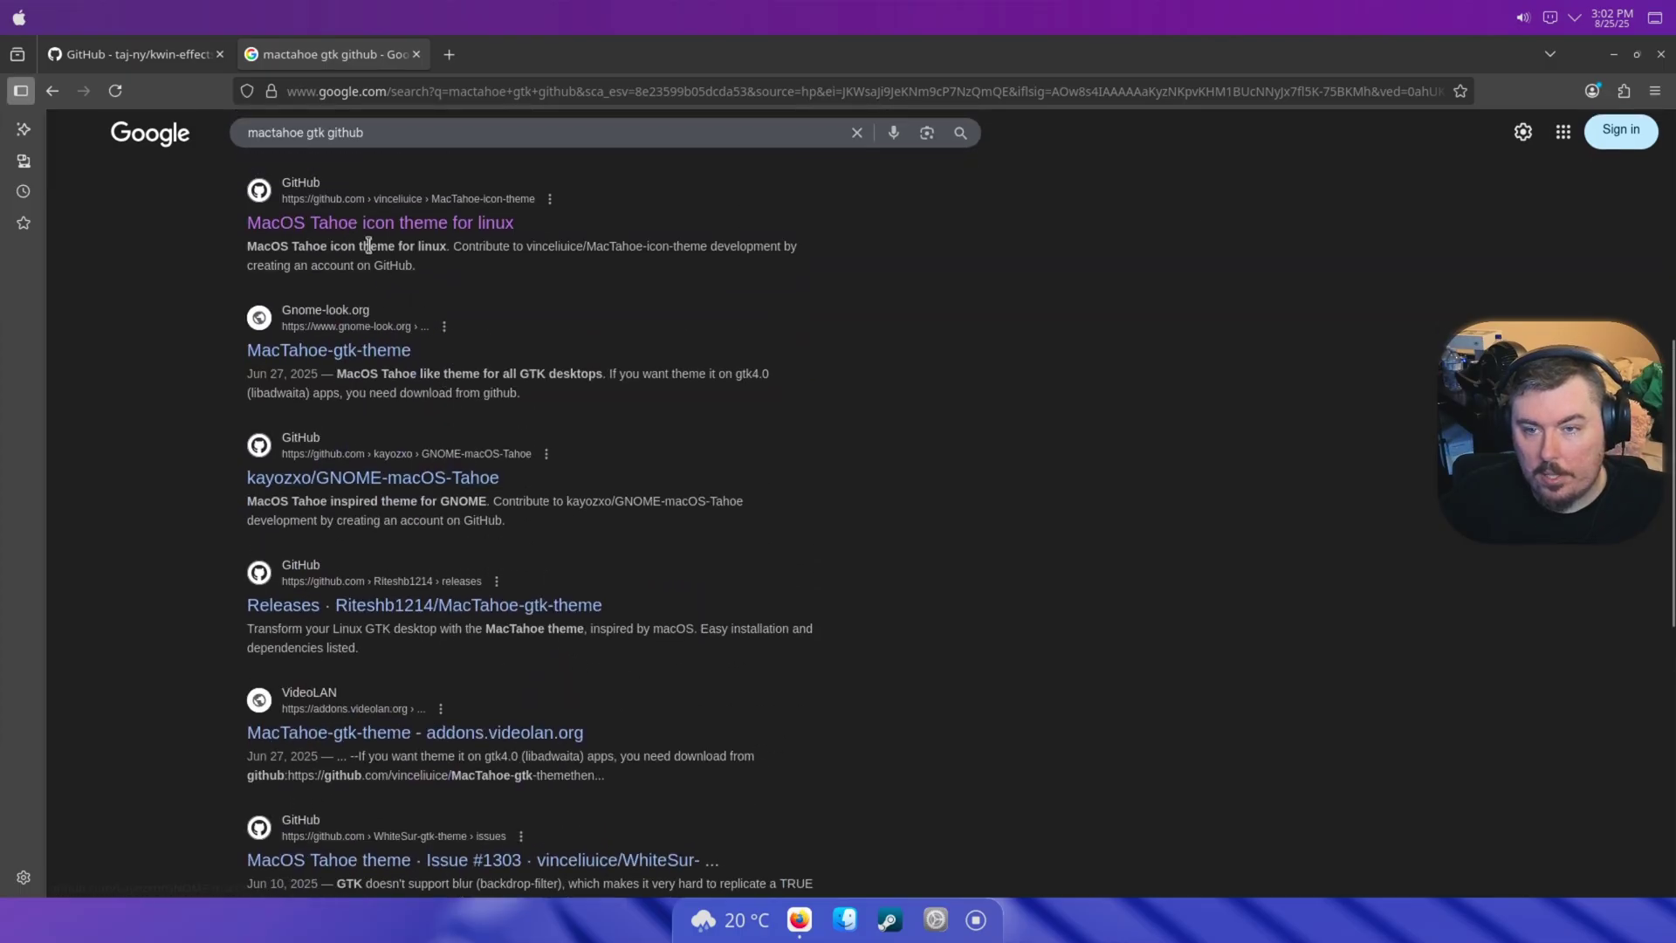
click(357, 228)
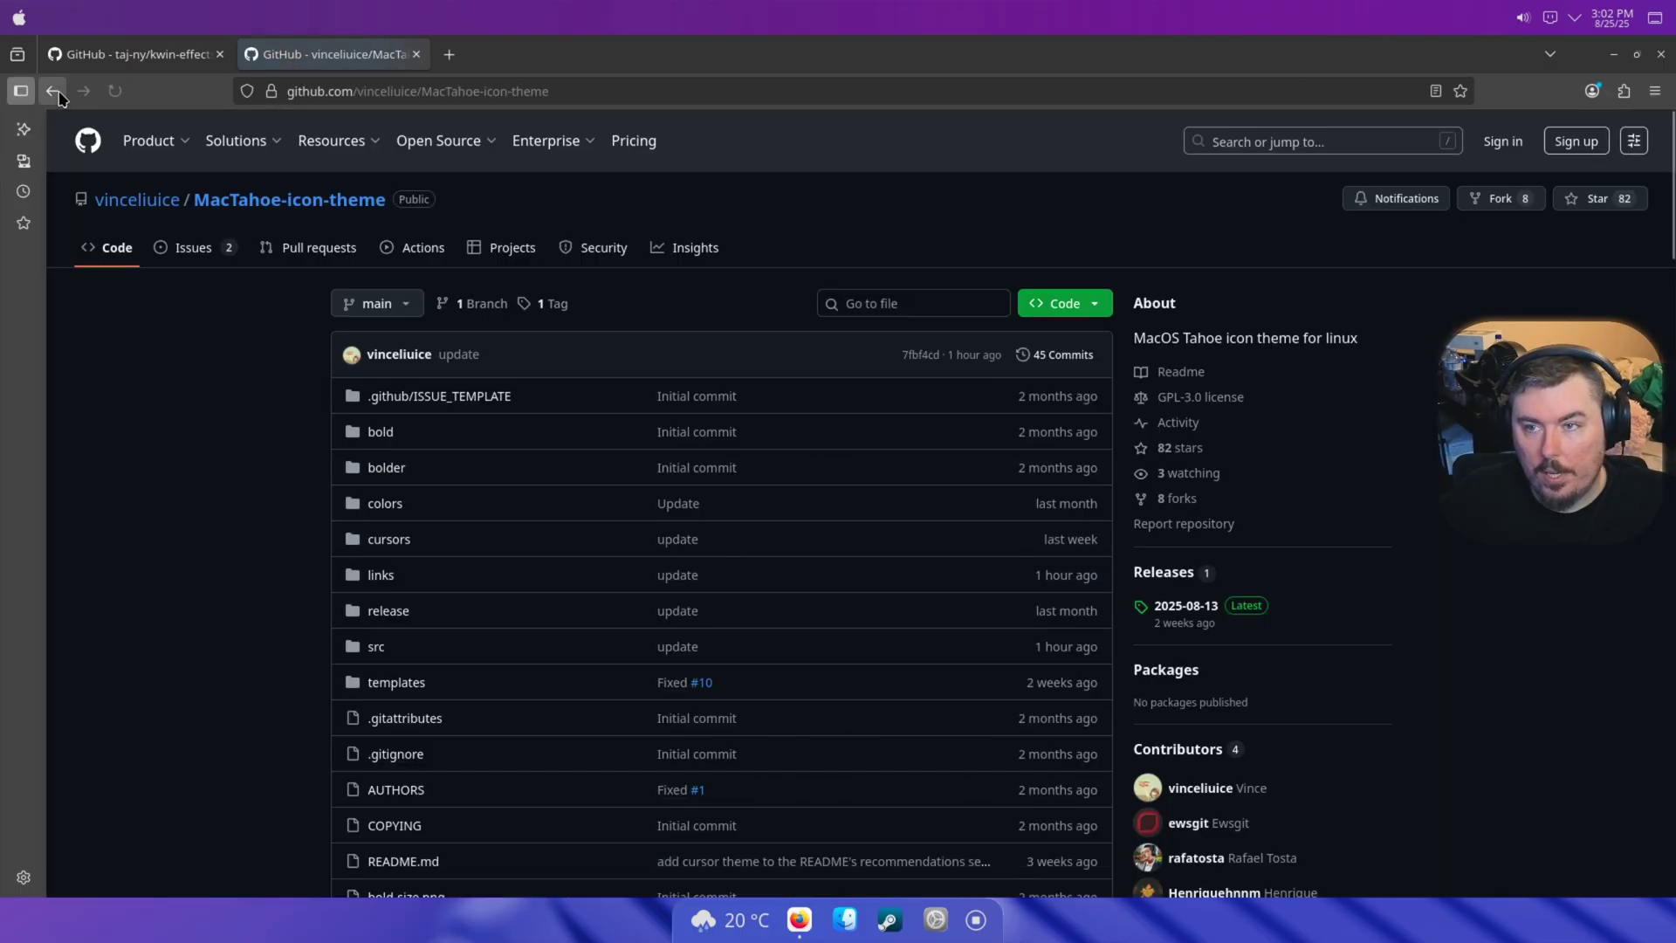
key(alt+Left)
click(410, 477)
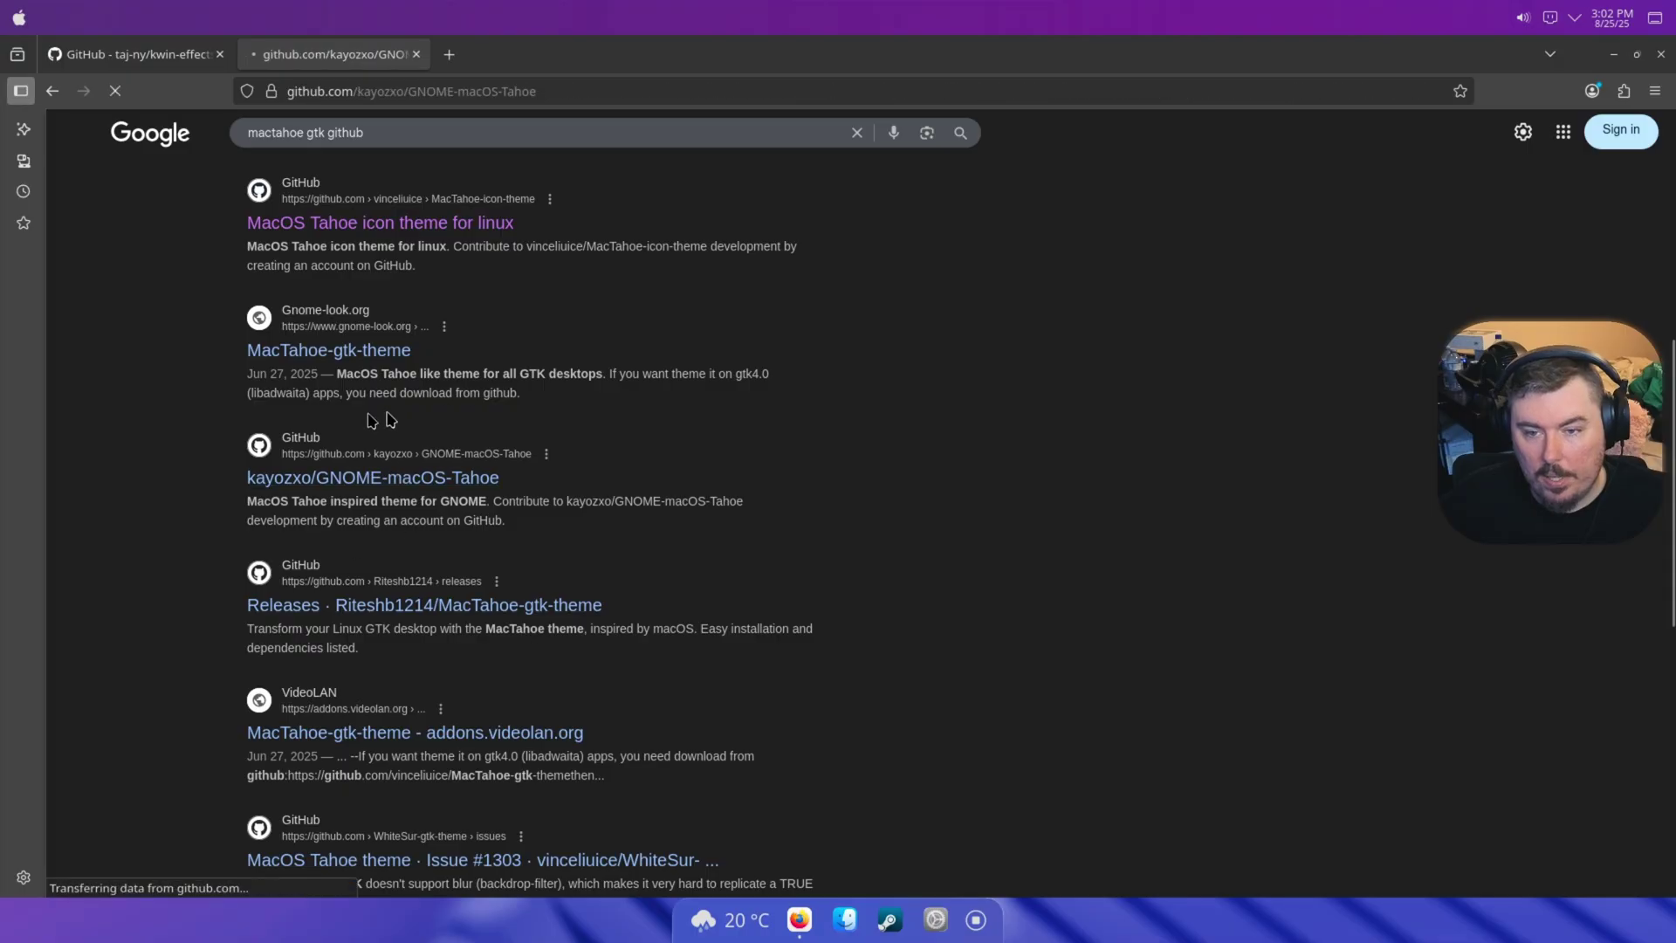
Step: Copy the repository's address and move the Firefox window to the right edge
scroll(611, 471, down, 5)
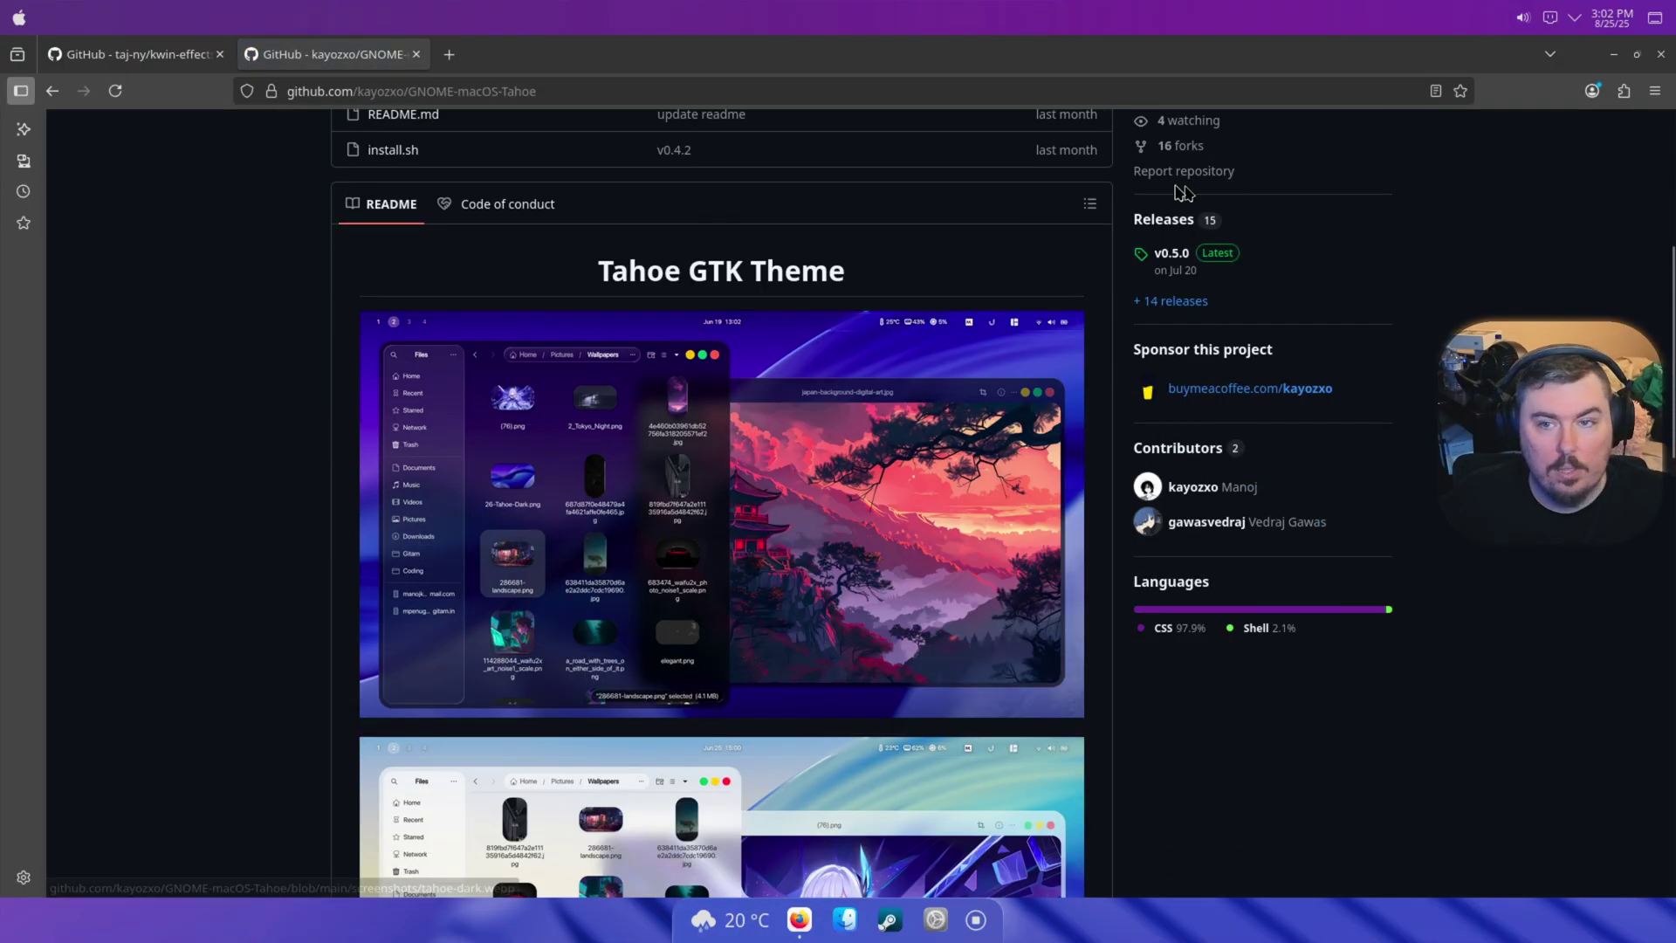
right_click(509, 89)
click(602, 179)
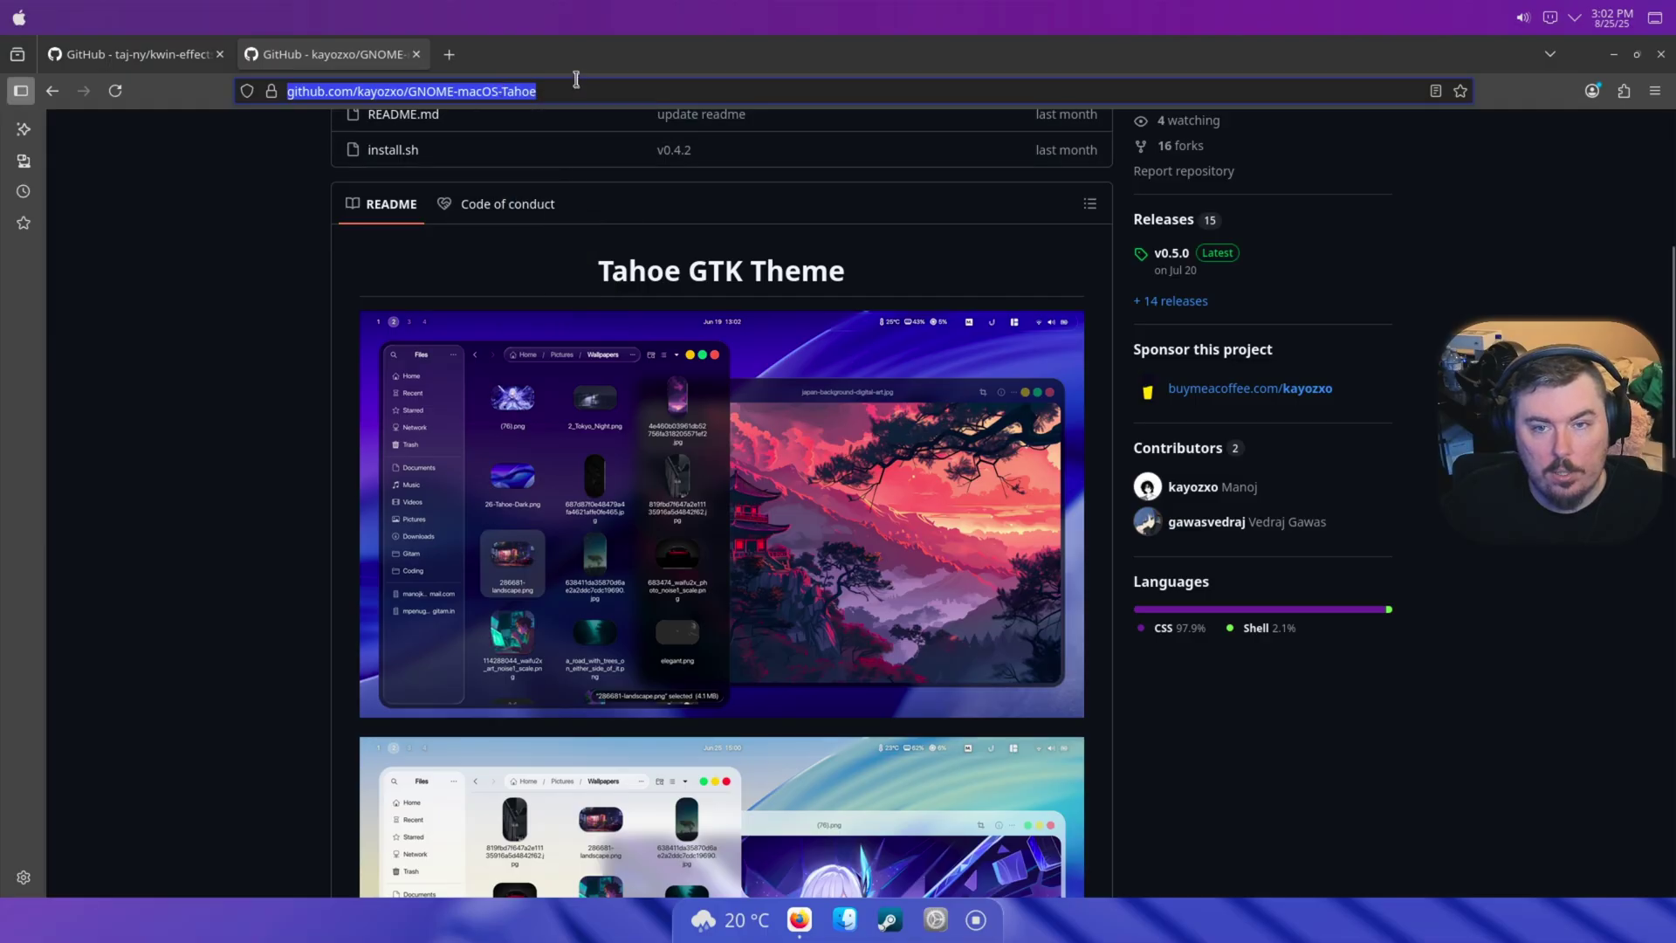
drag(576, 78, 1569, 305)
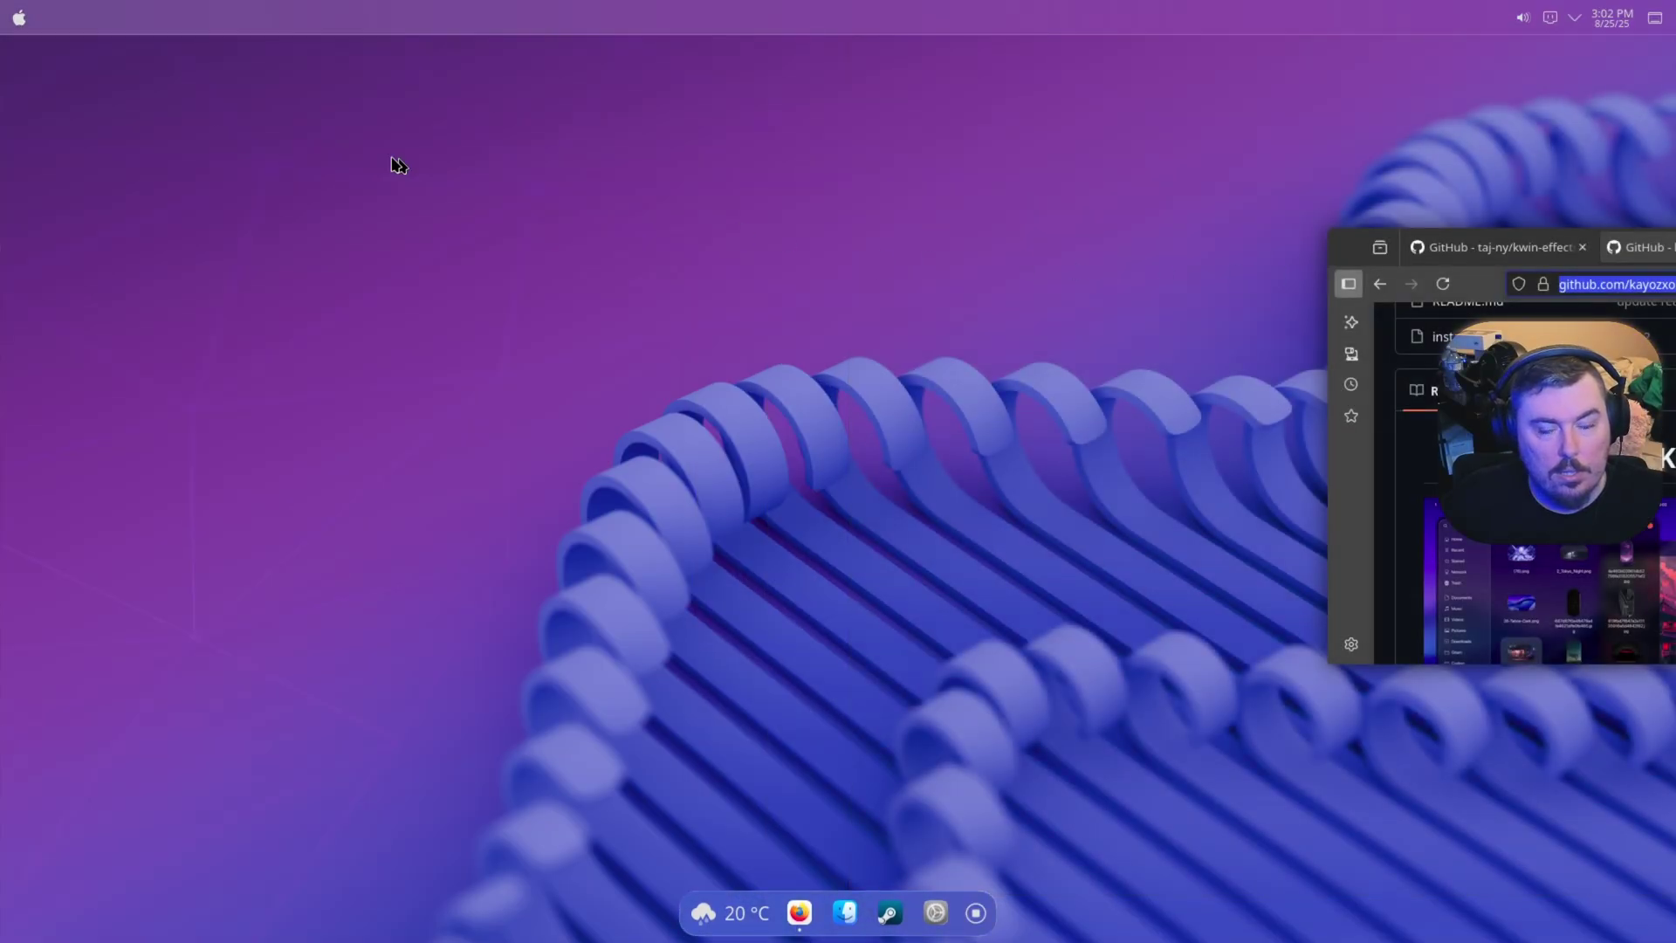
click(19, 18)
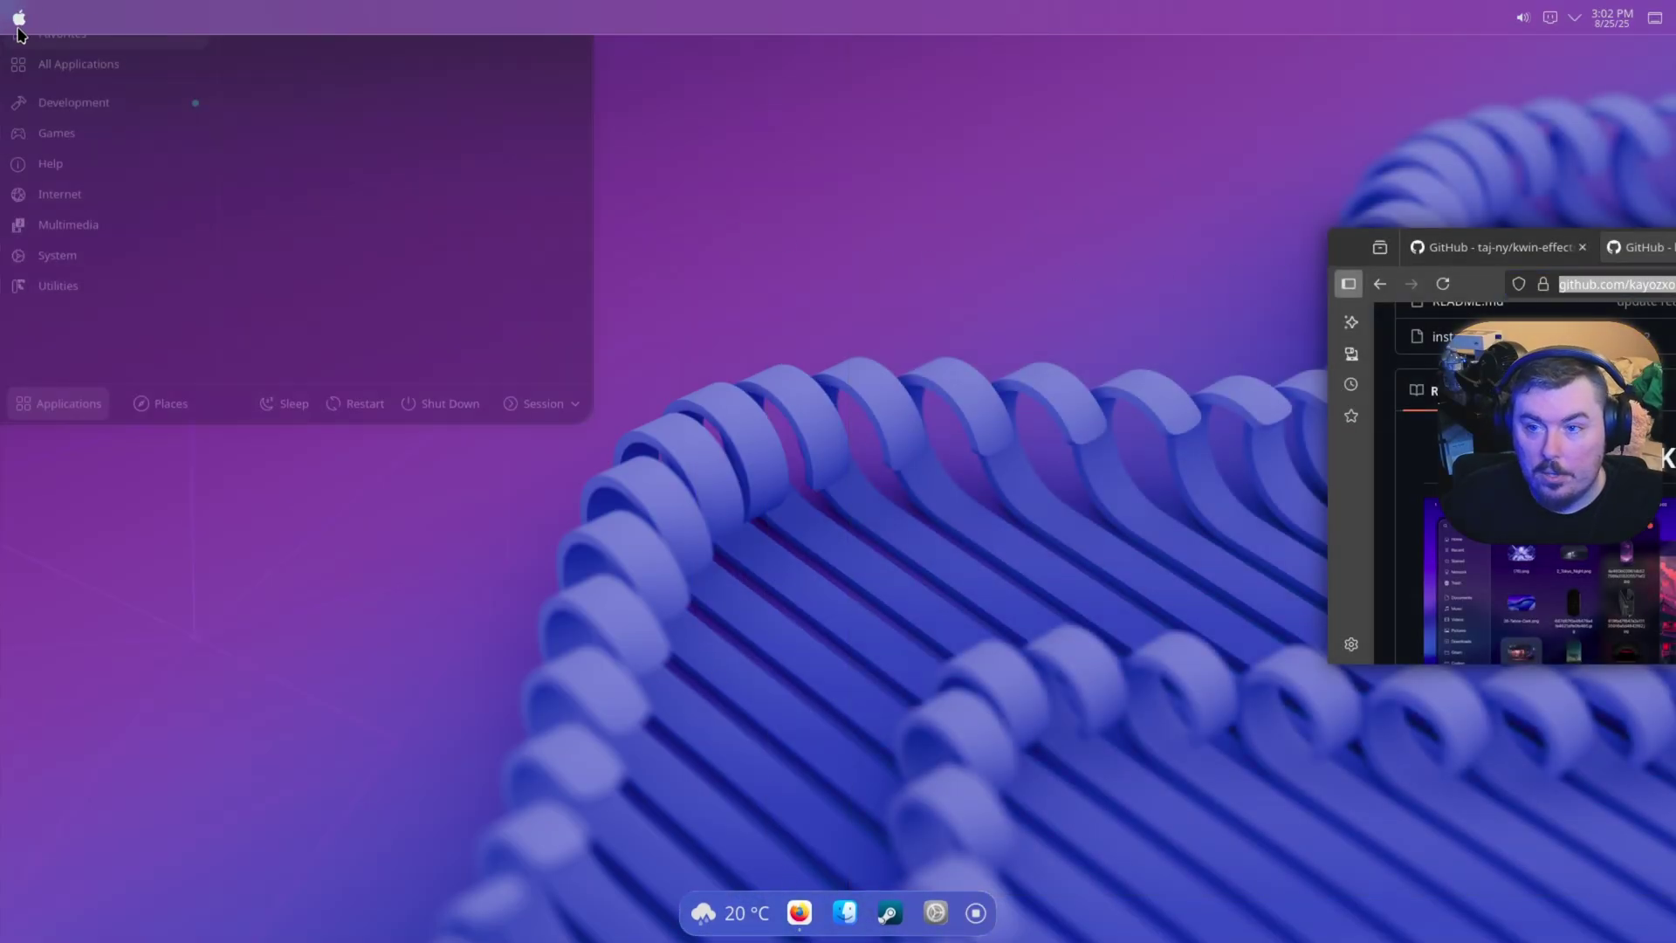
Step: Clone the copied GNOME-macOS-Tahoe repository in a new Konsole with enlarged text
text(kon)
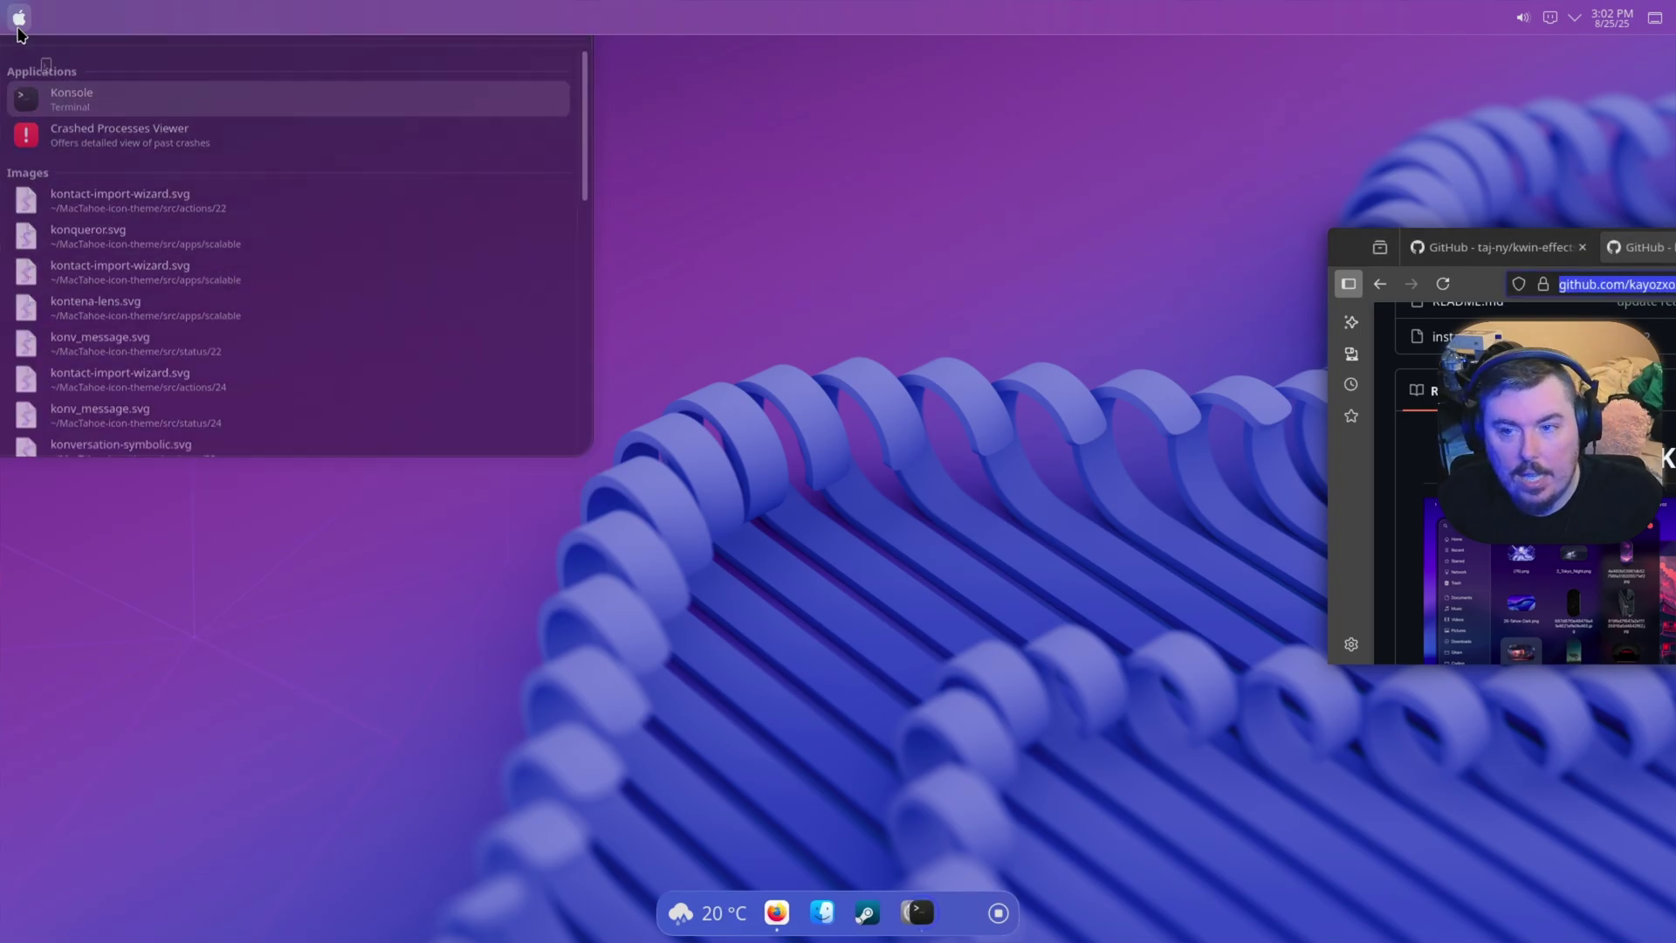
key(Return)
text(git)
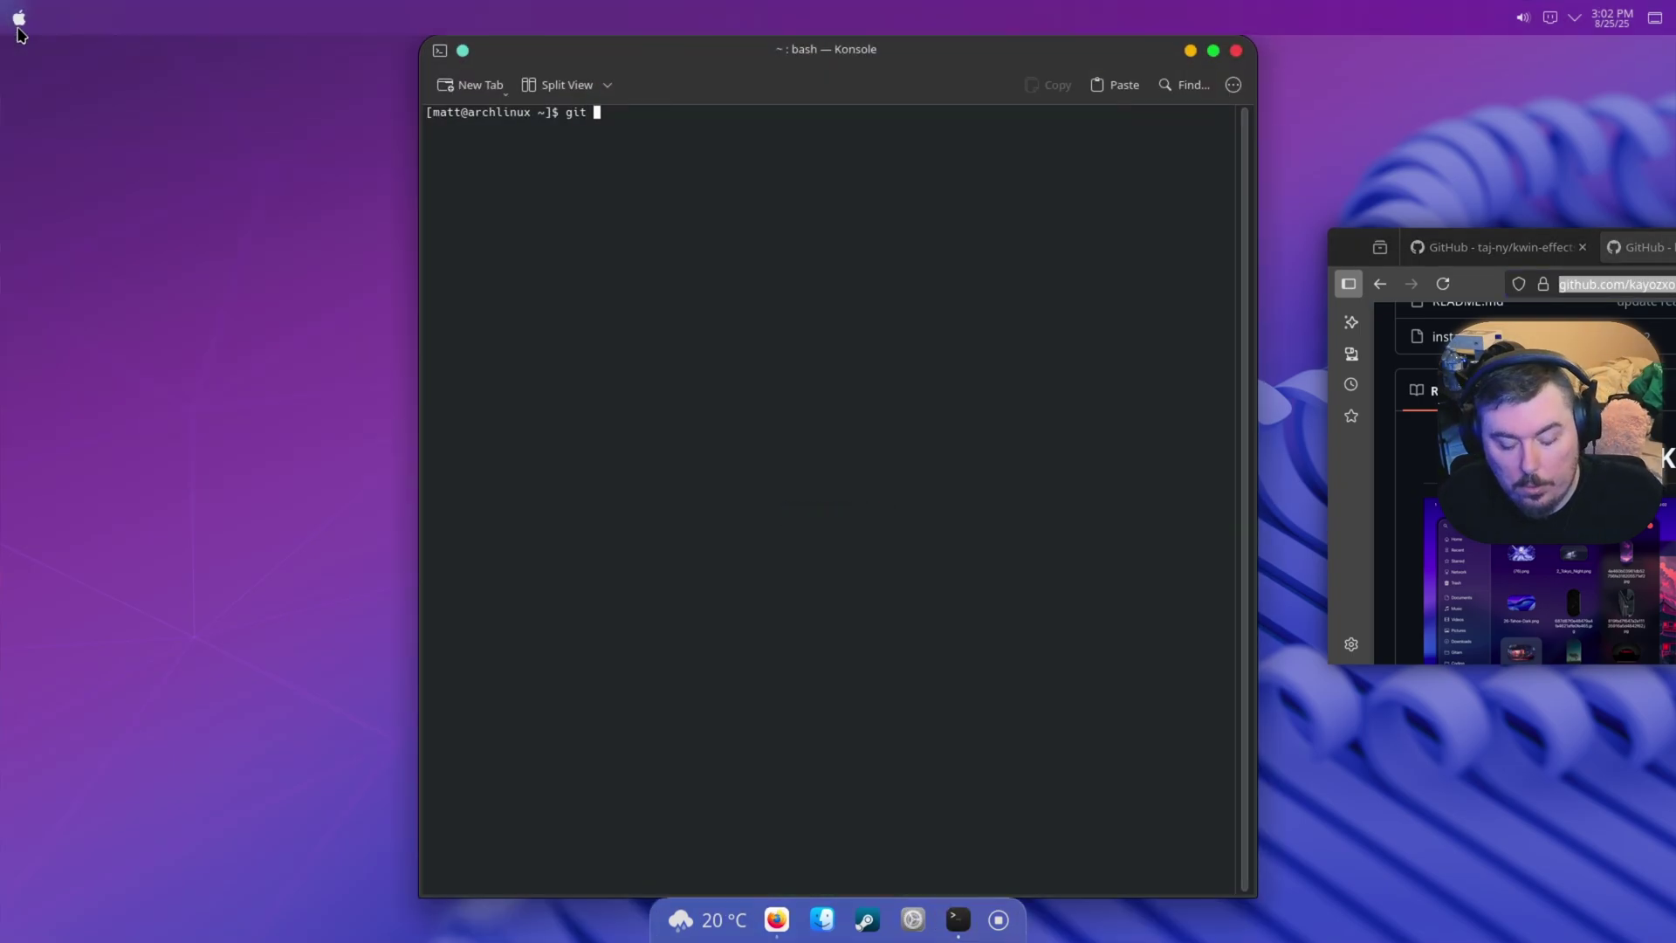
key(ctrl+plus)
key(ctrl+plus)
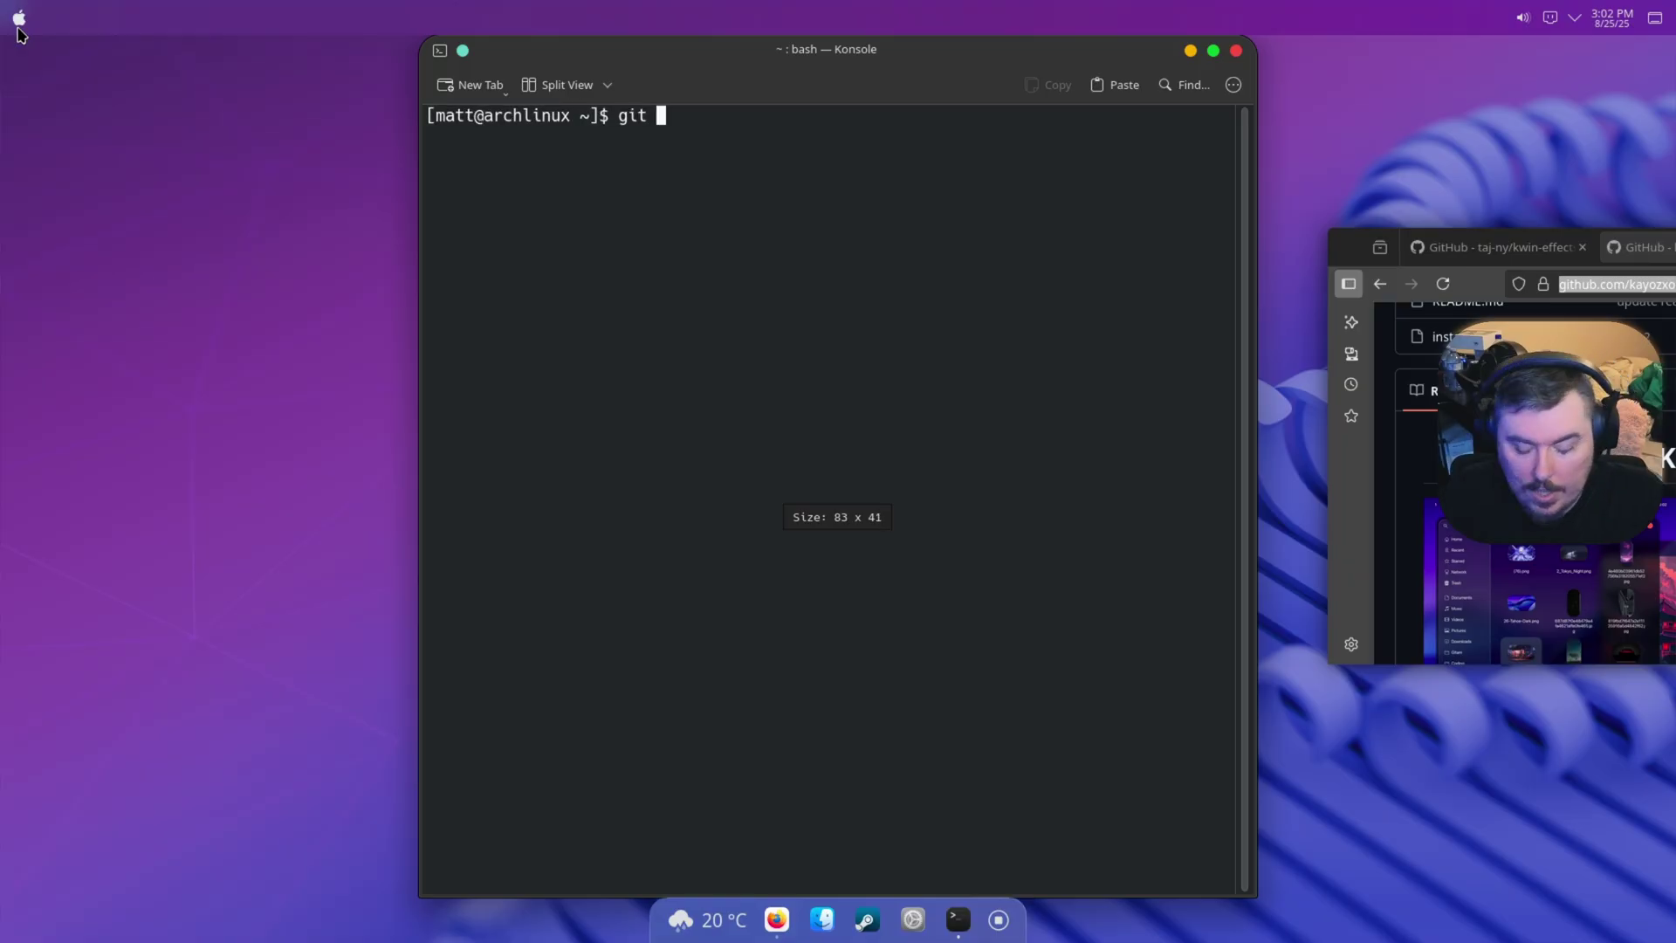
text(clone)
text(https://github.com/kayozxo/GNOME-macOS-Tahoe)
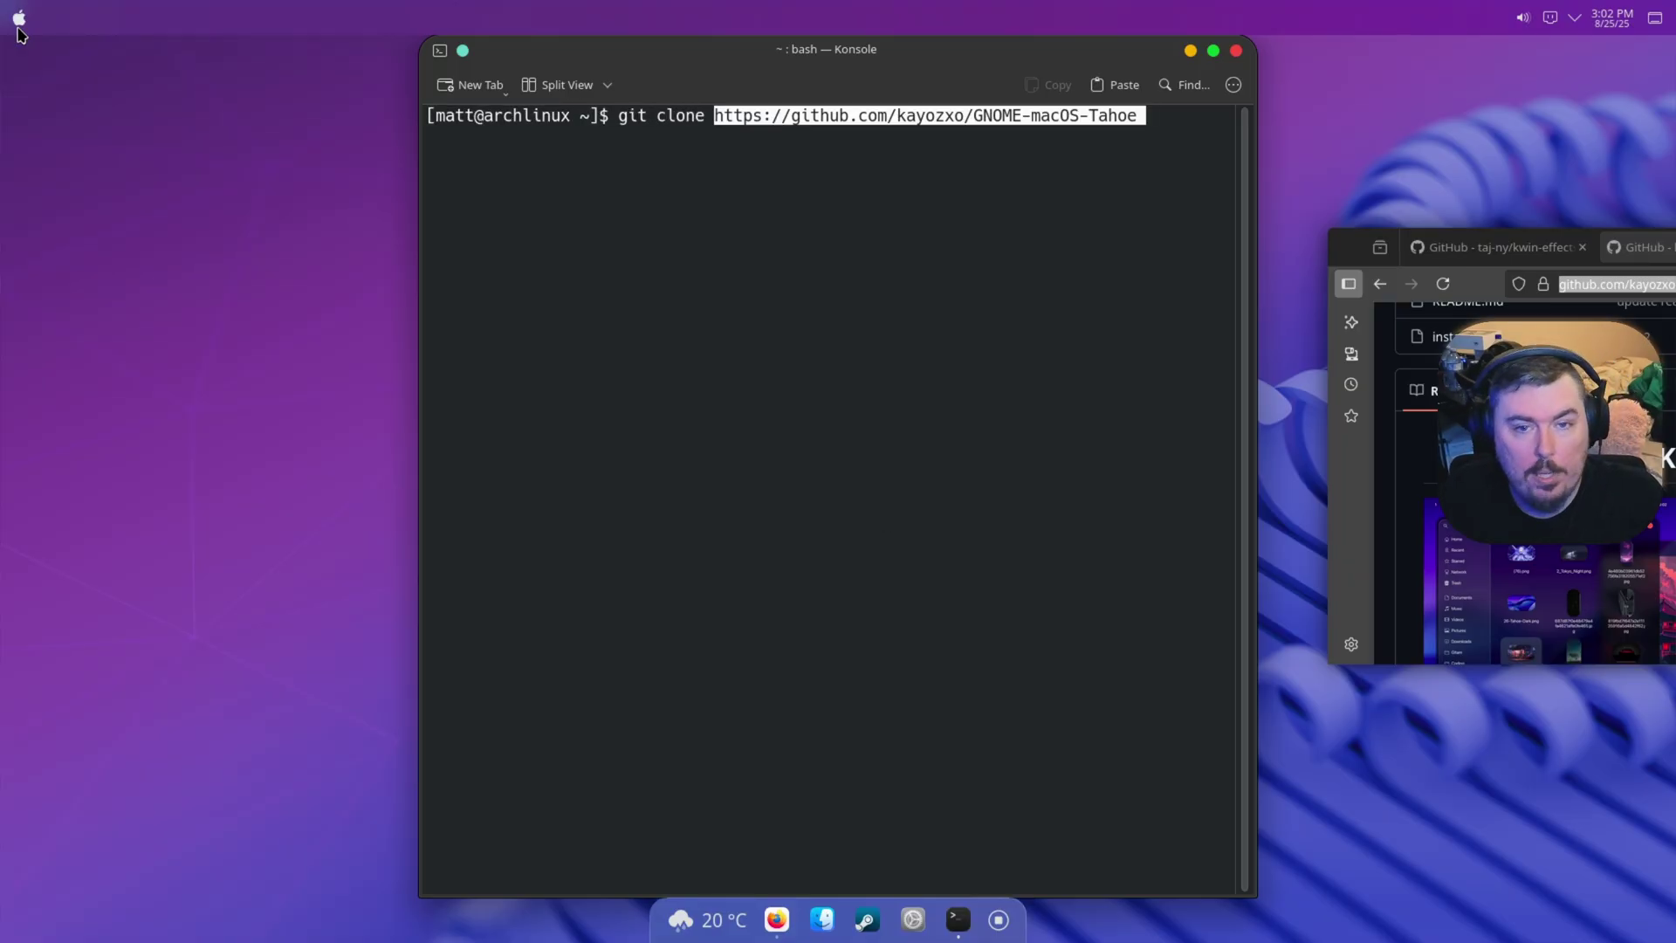
key(Return)
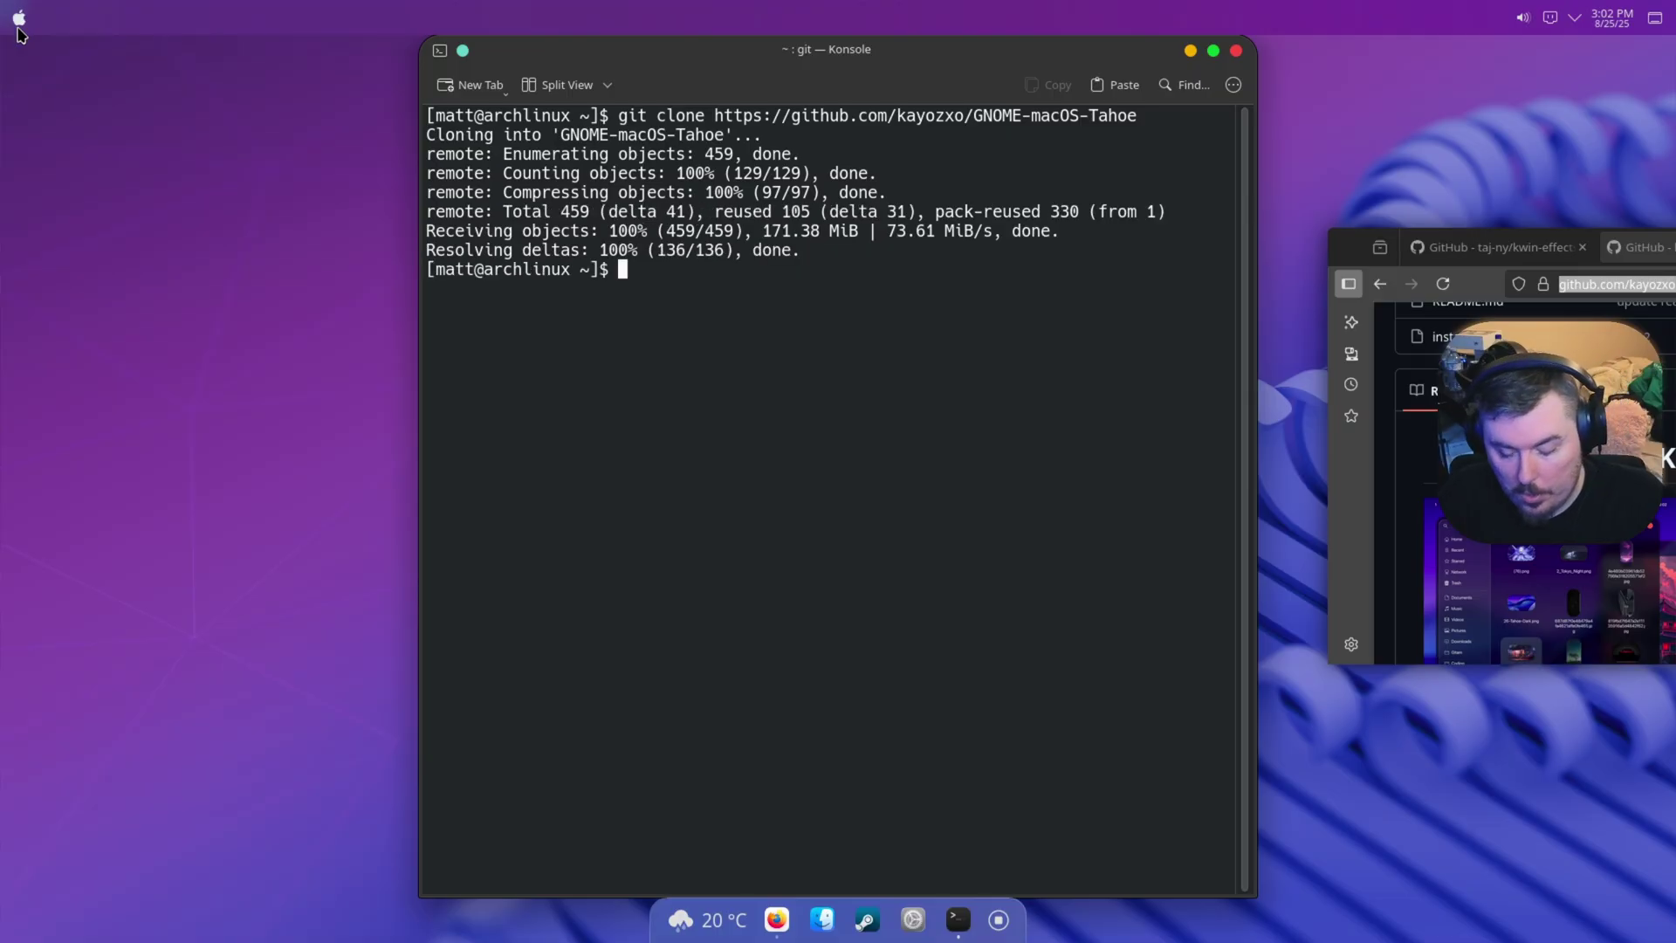
Step: Enter the GNOME-macOS-Tahoe folder and run './install.sh -d -la'
text(cd G)
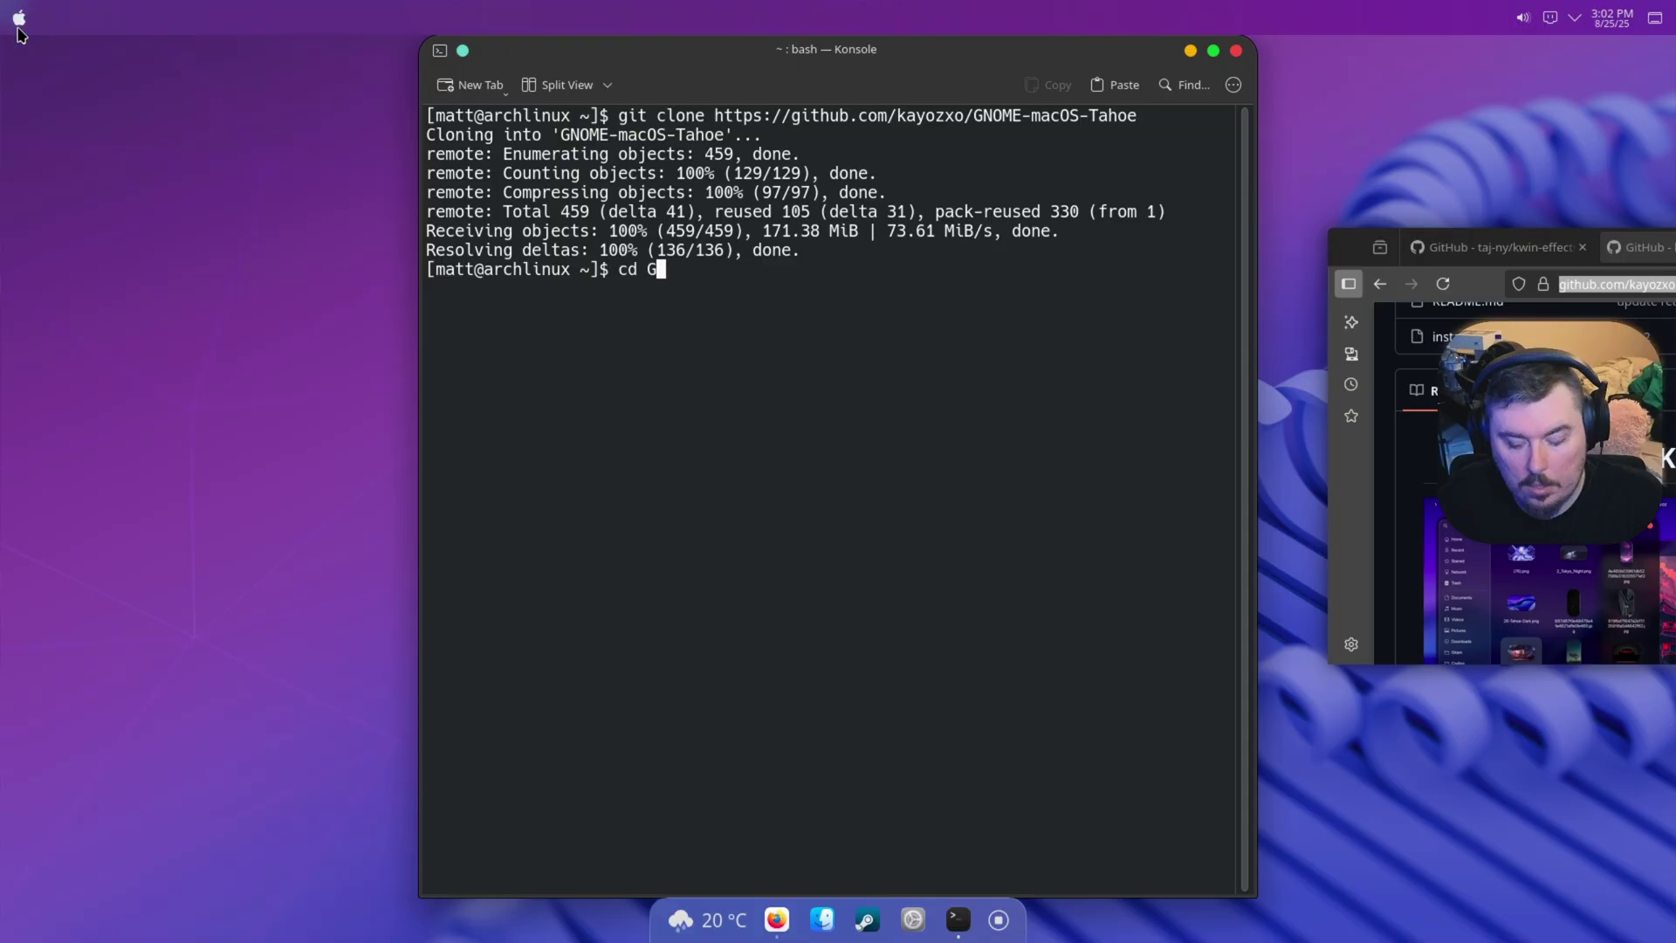
key(Tab)
key(Return)
text(.)
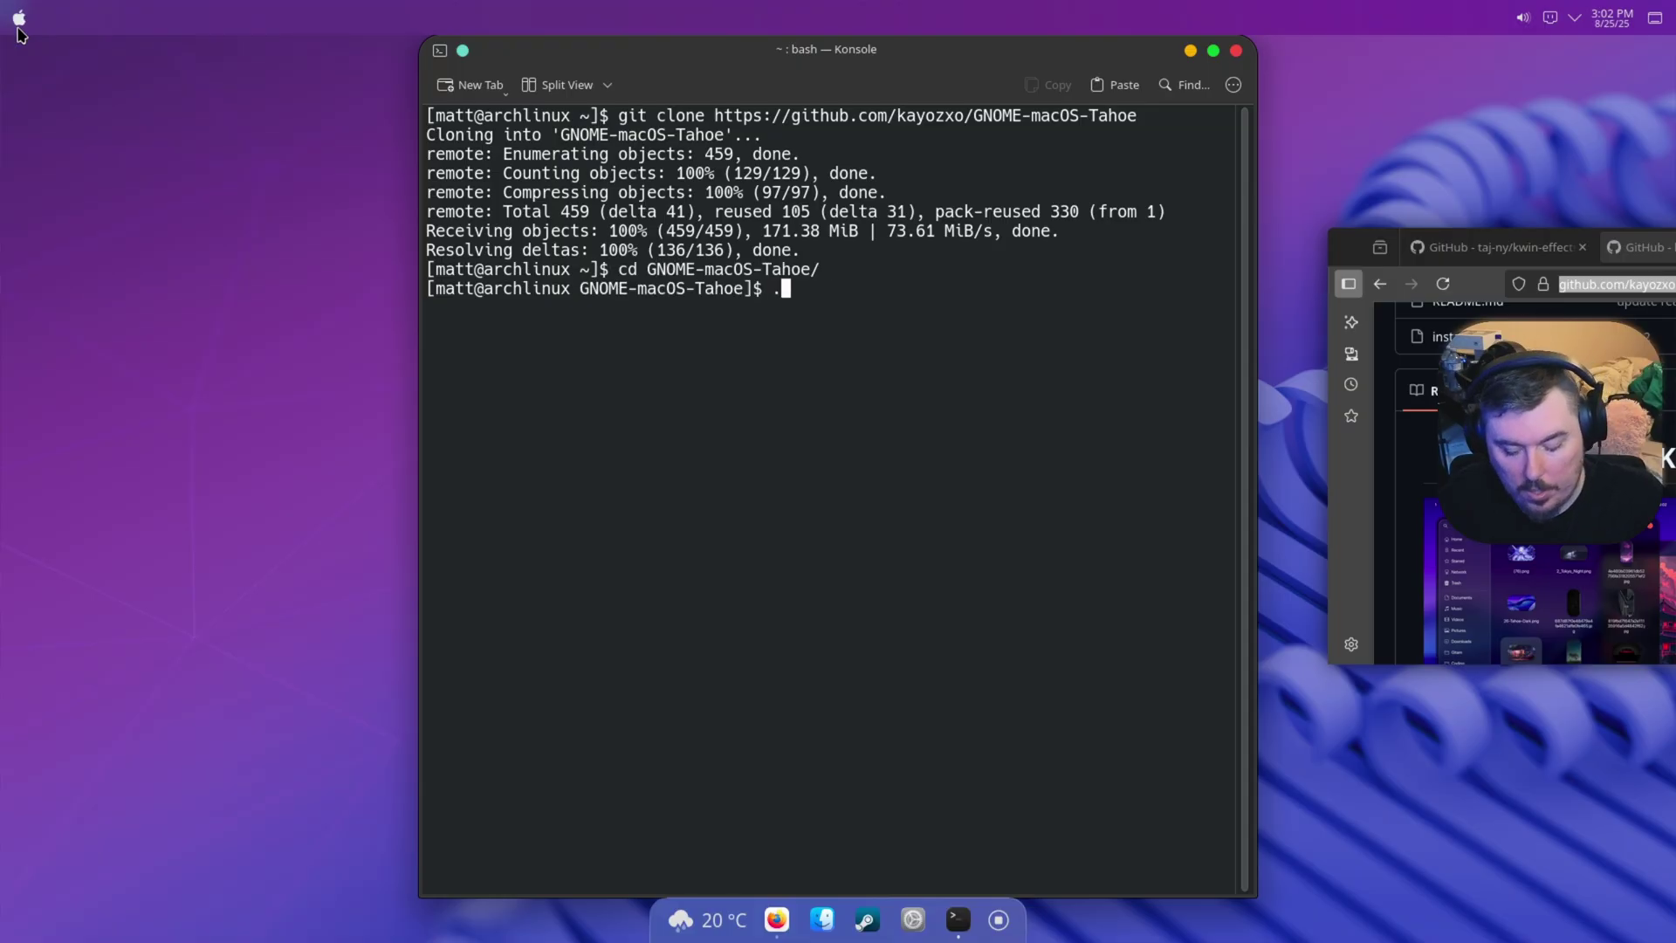
text(/i)
key(Tab)
text(-)
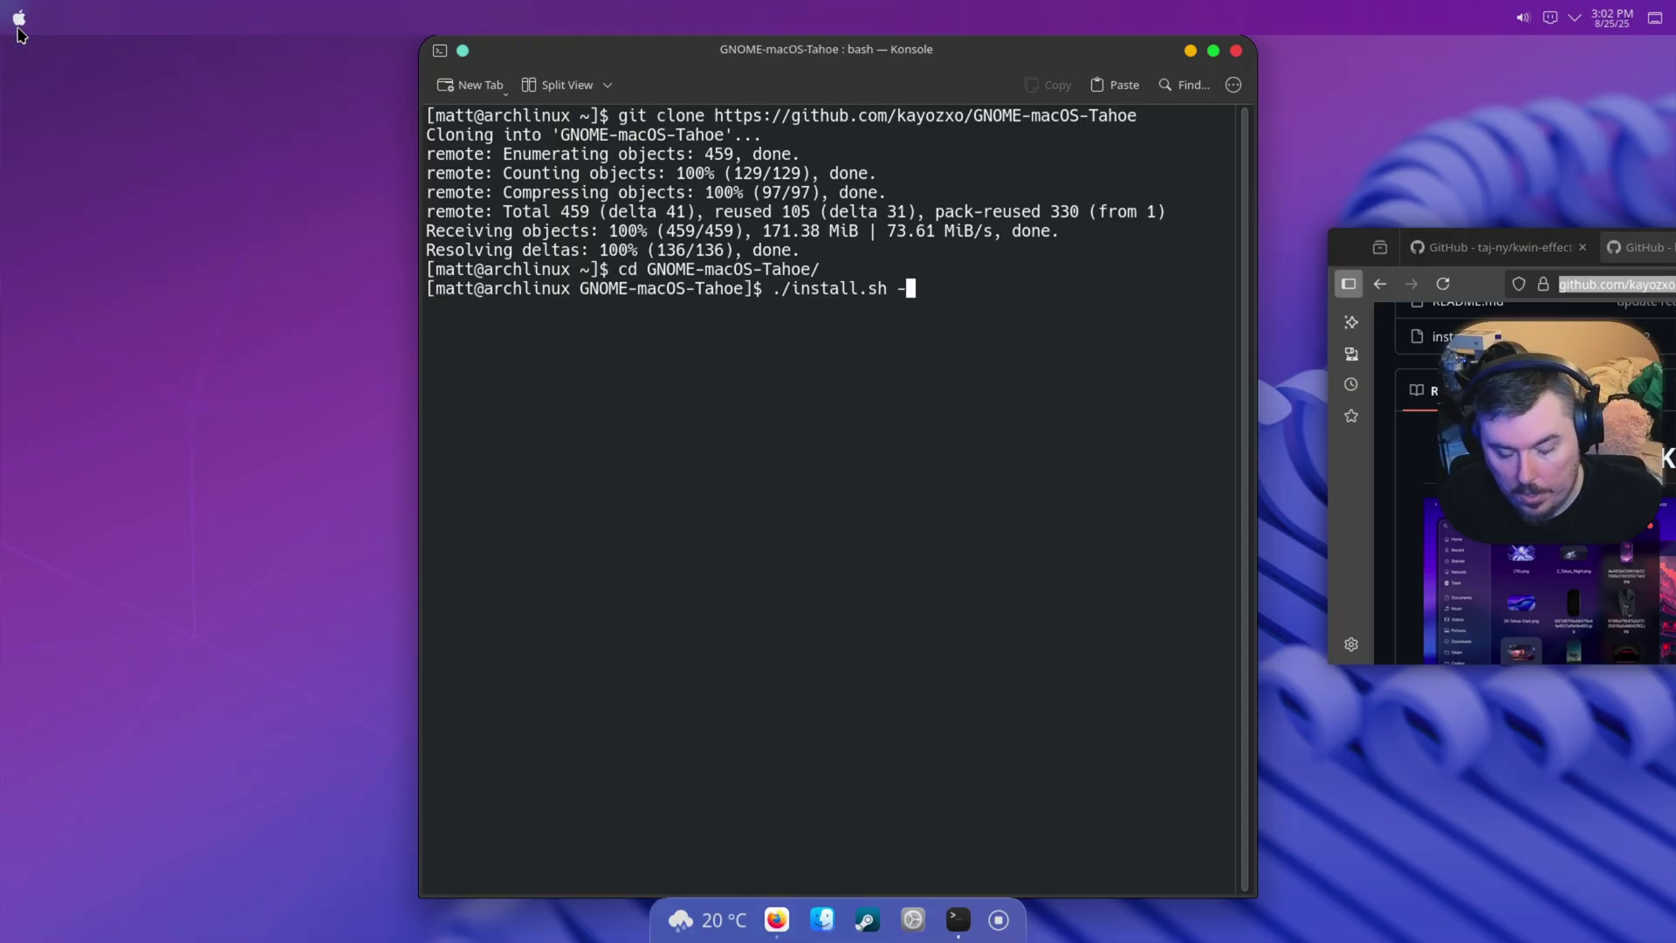
text(d -)
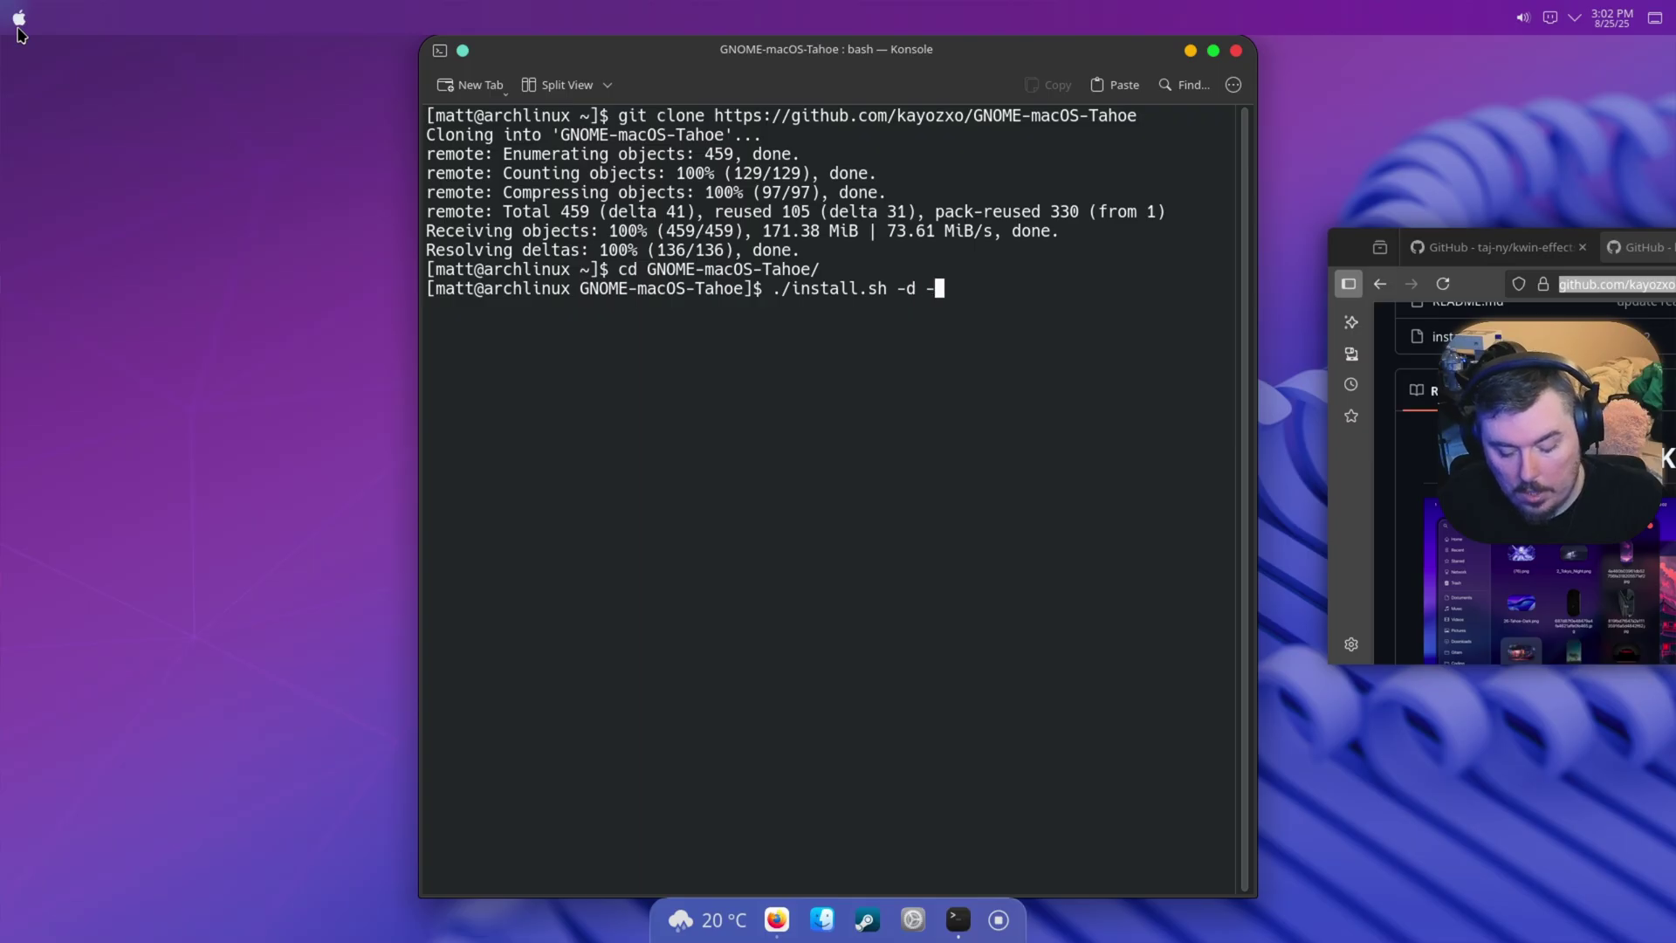
text(la)
key(Return)
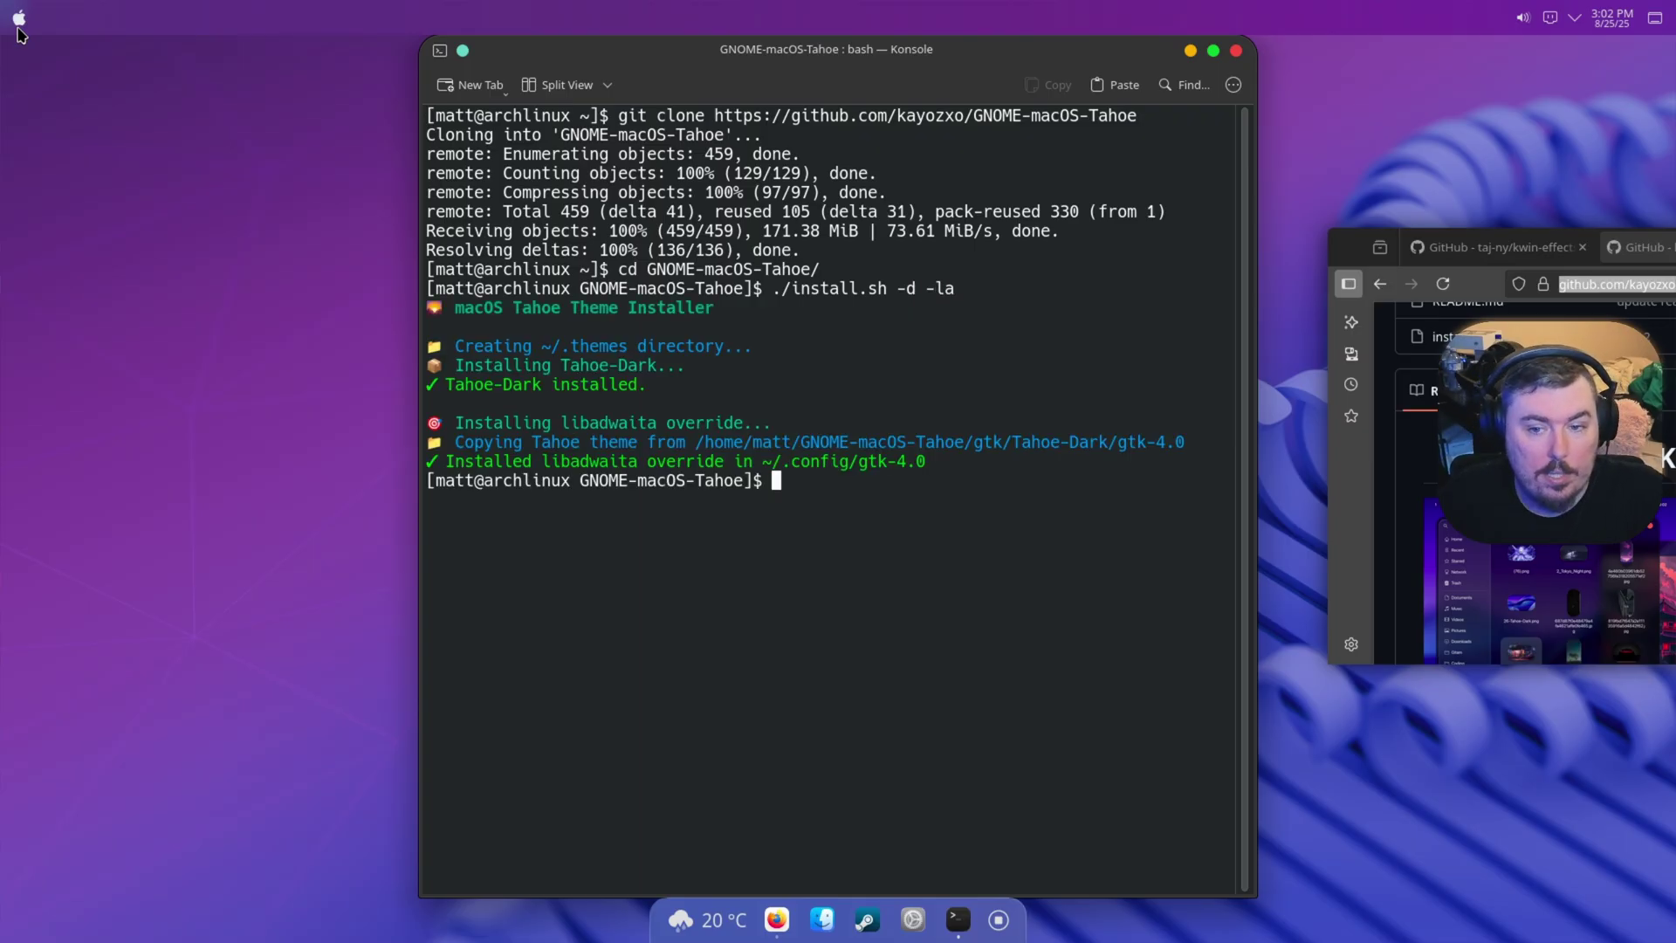
Step: Close the terminal and the Firefox window
click(1236, 50)
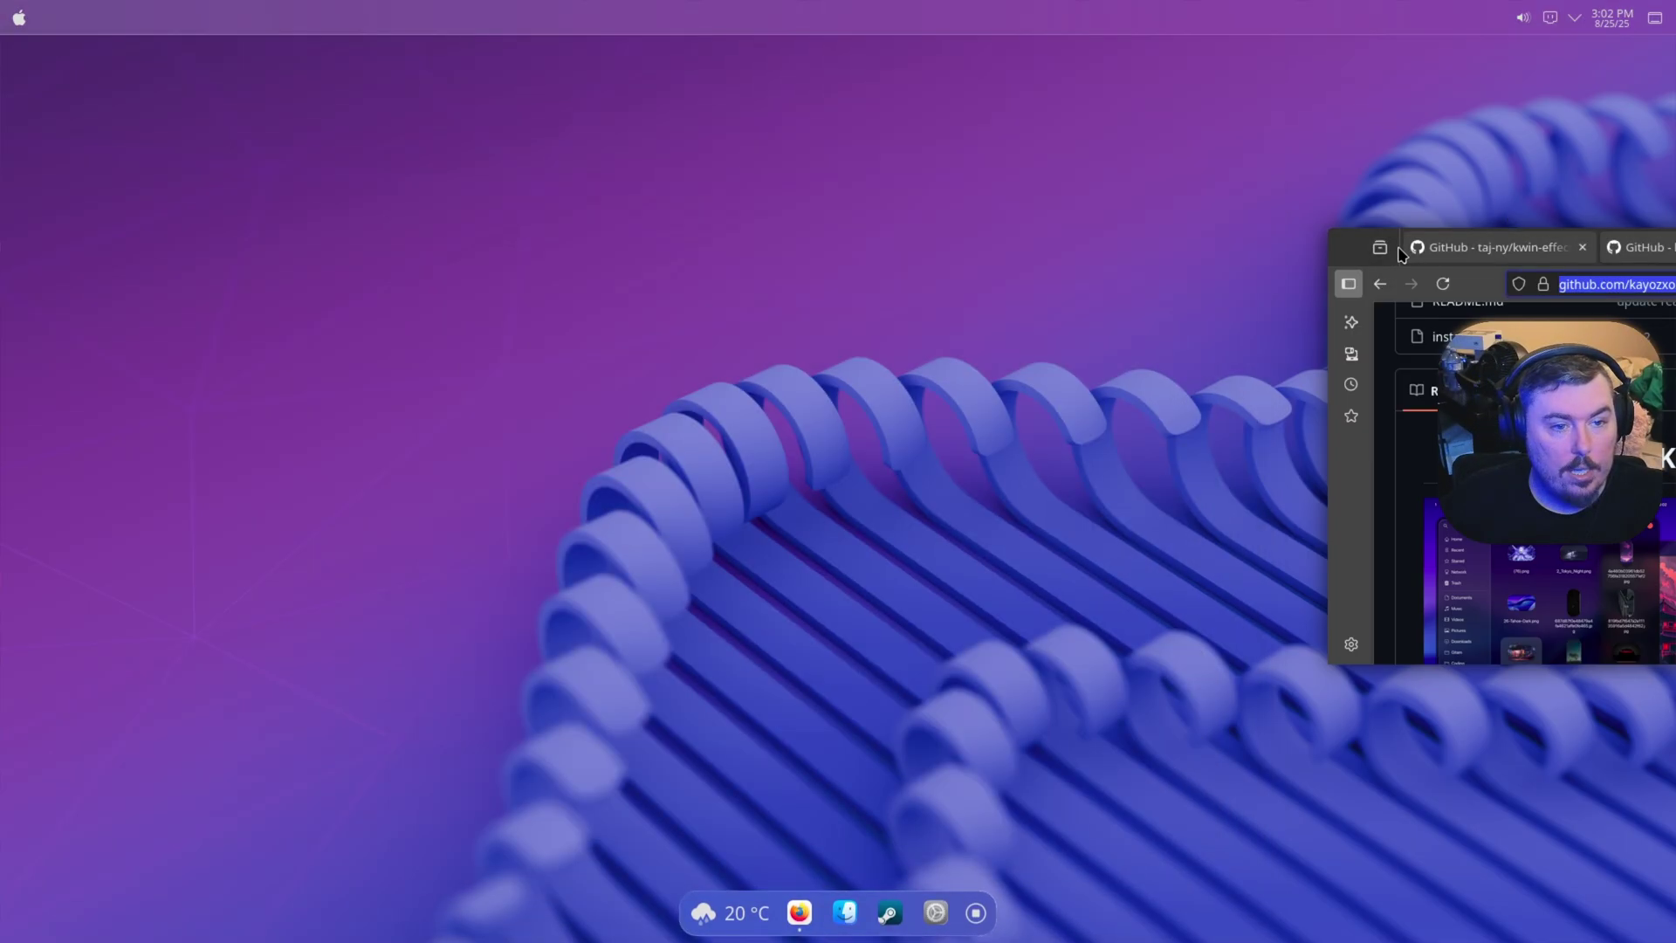
drag(1400, 253, 488, 173)
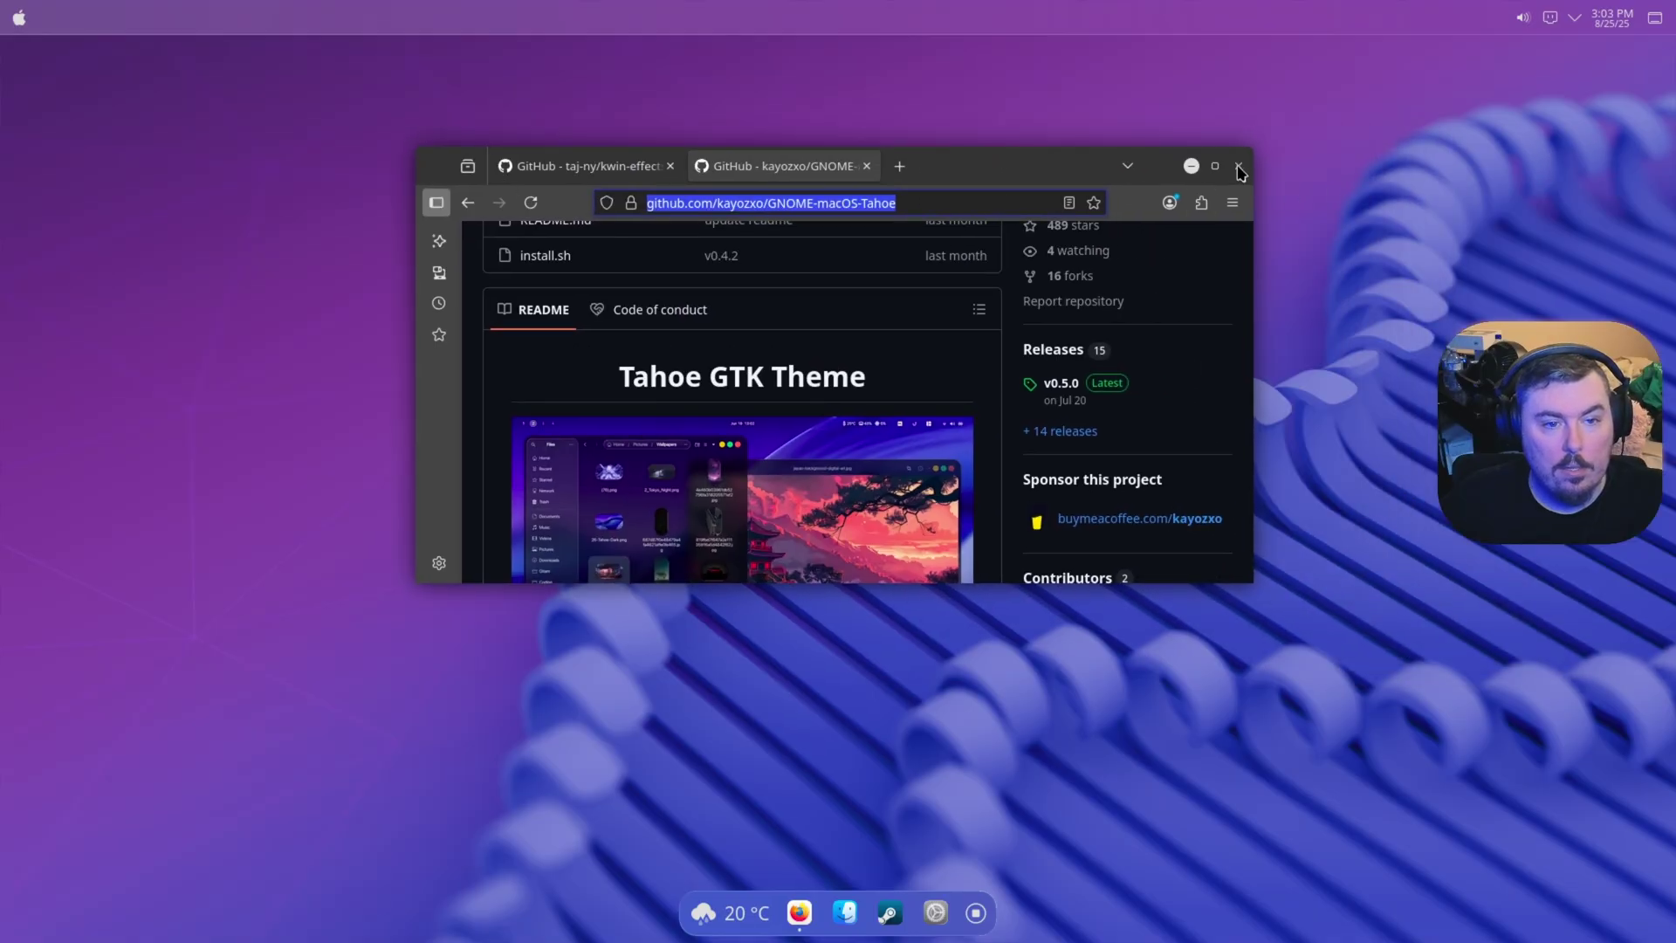
click(1239, 167)
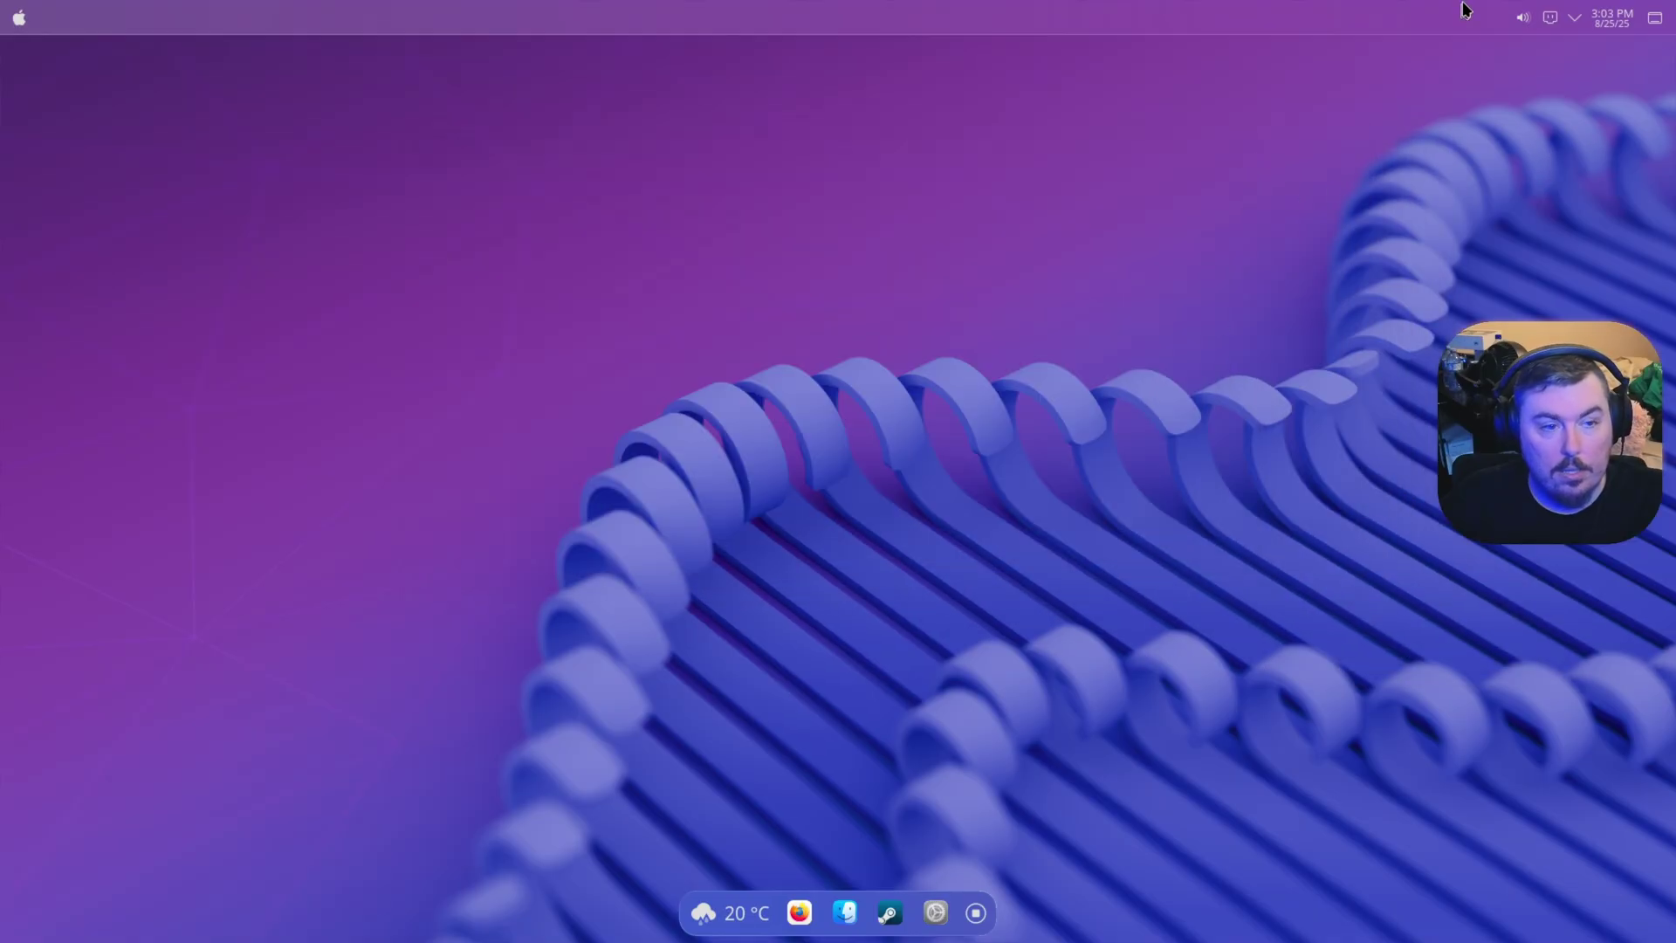
Step: Log out of the Plasma session immediately from the launcher's power options
click(18, 17)
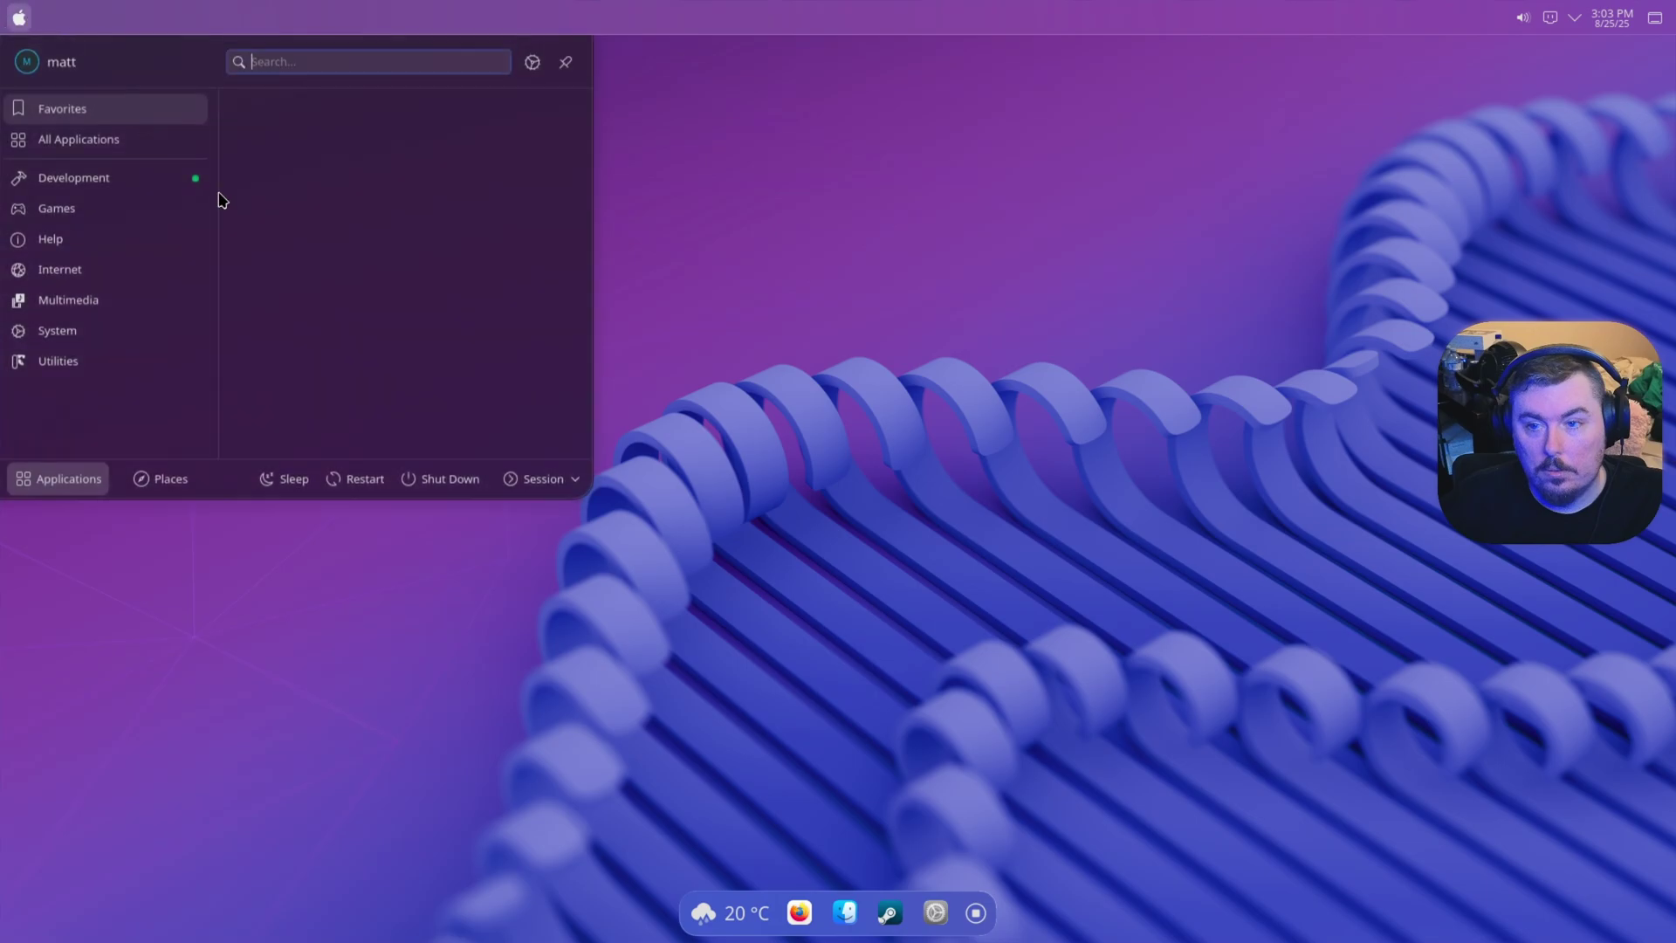
click(545, 479)
click(541, 529)
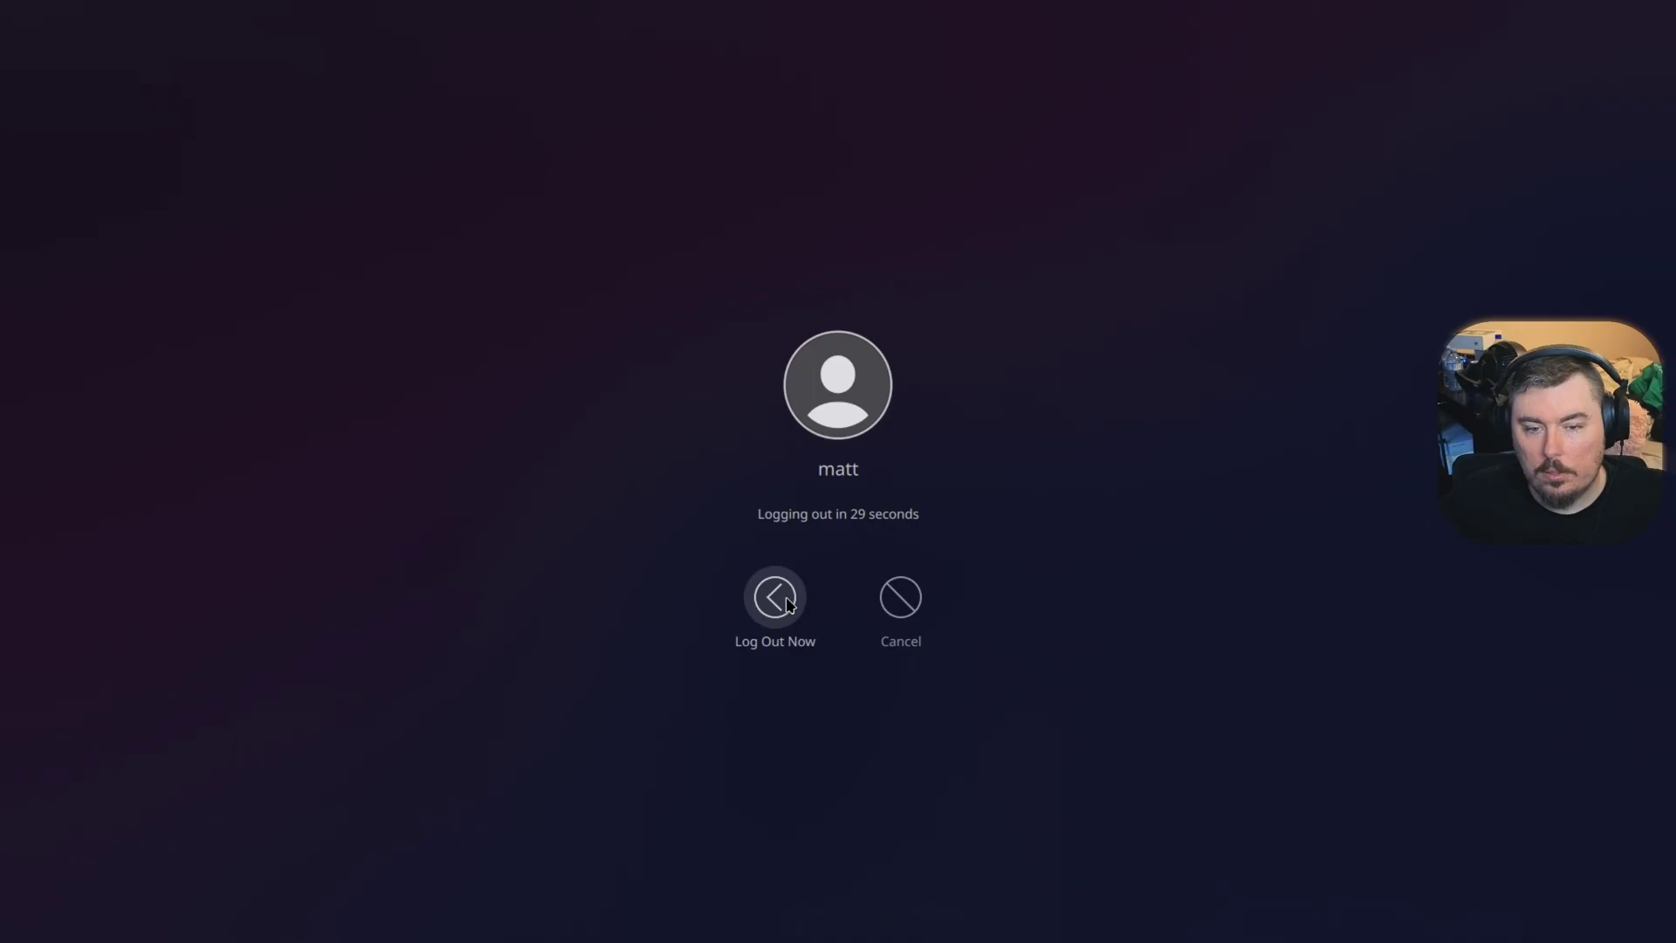
click(776, 598)
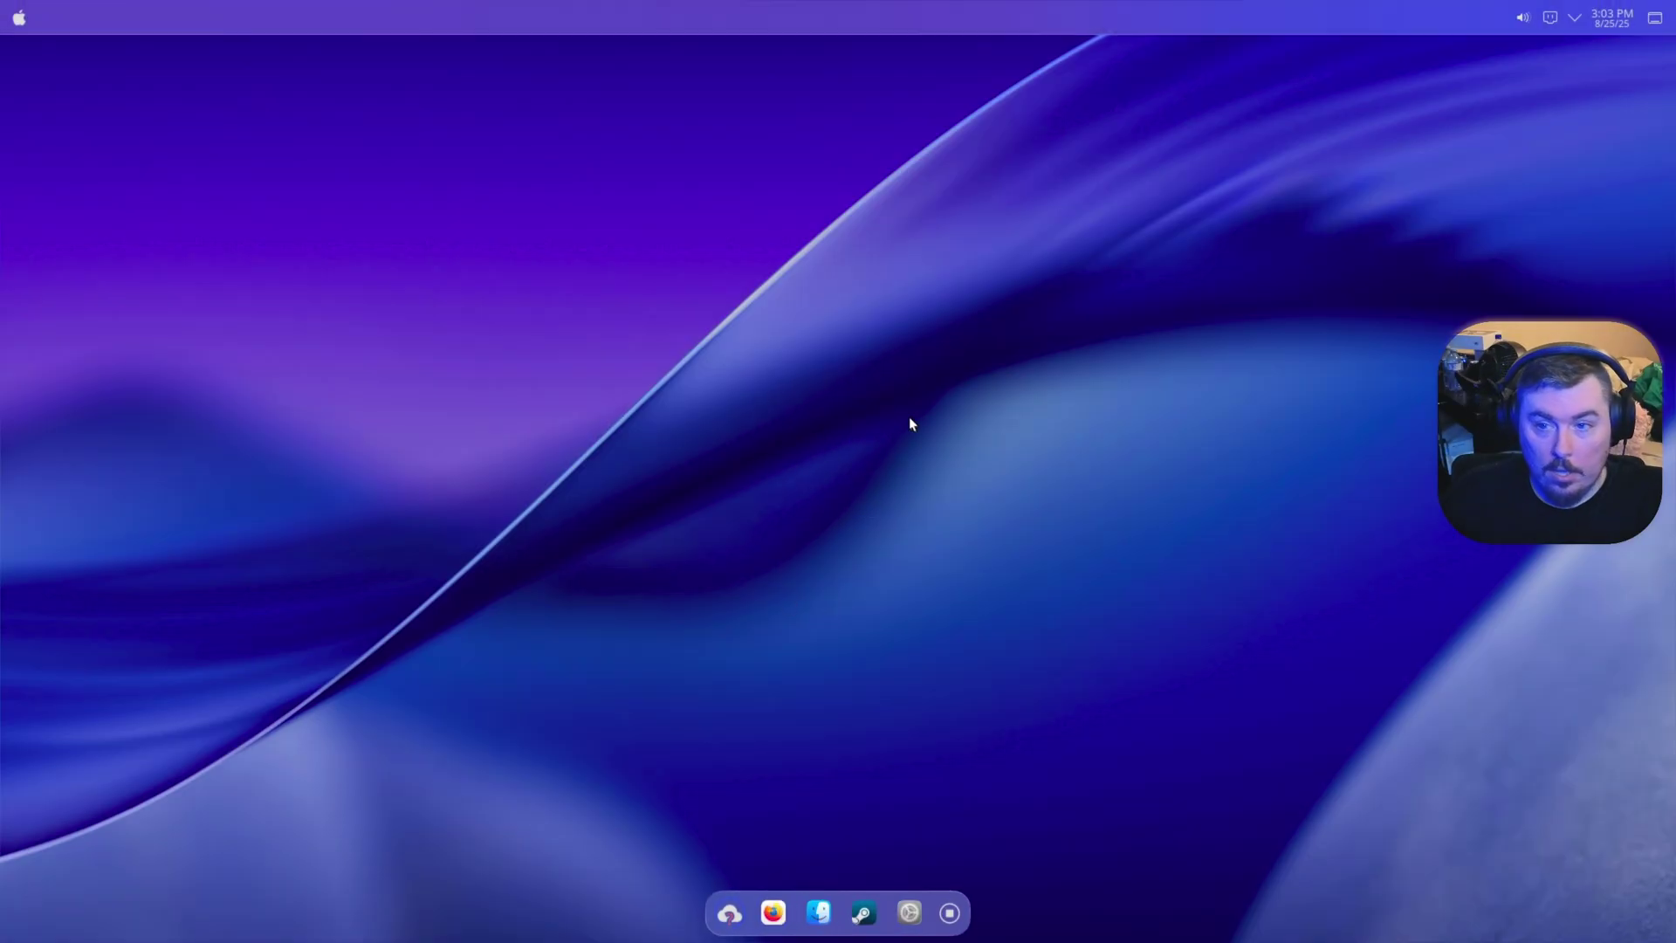
Step: In Desktop Effects, enable Better Blur, disable standard Blur, and apply
click(934, 917)
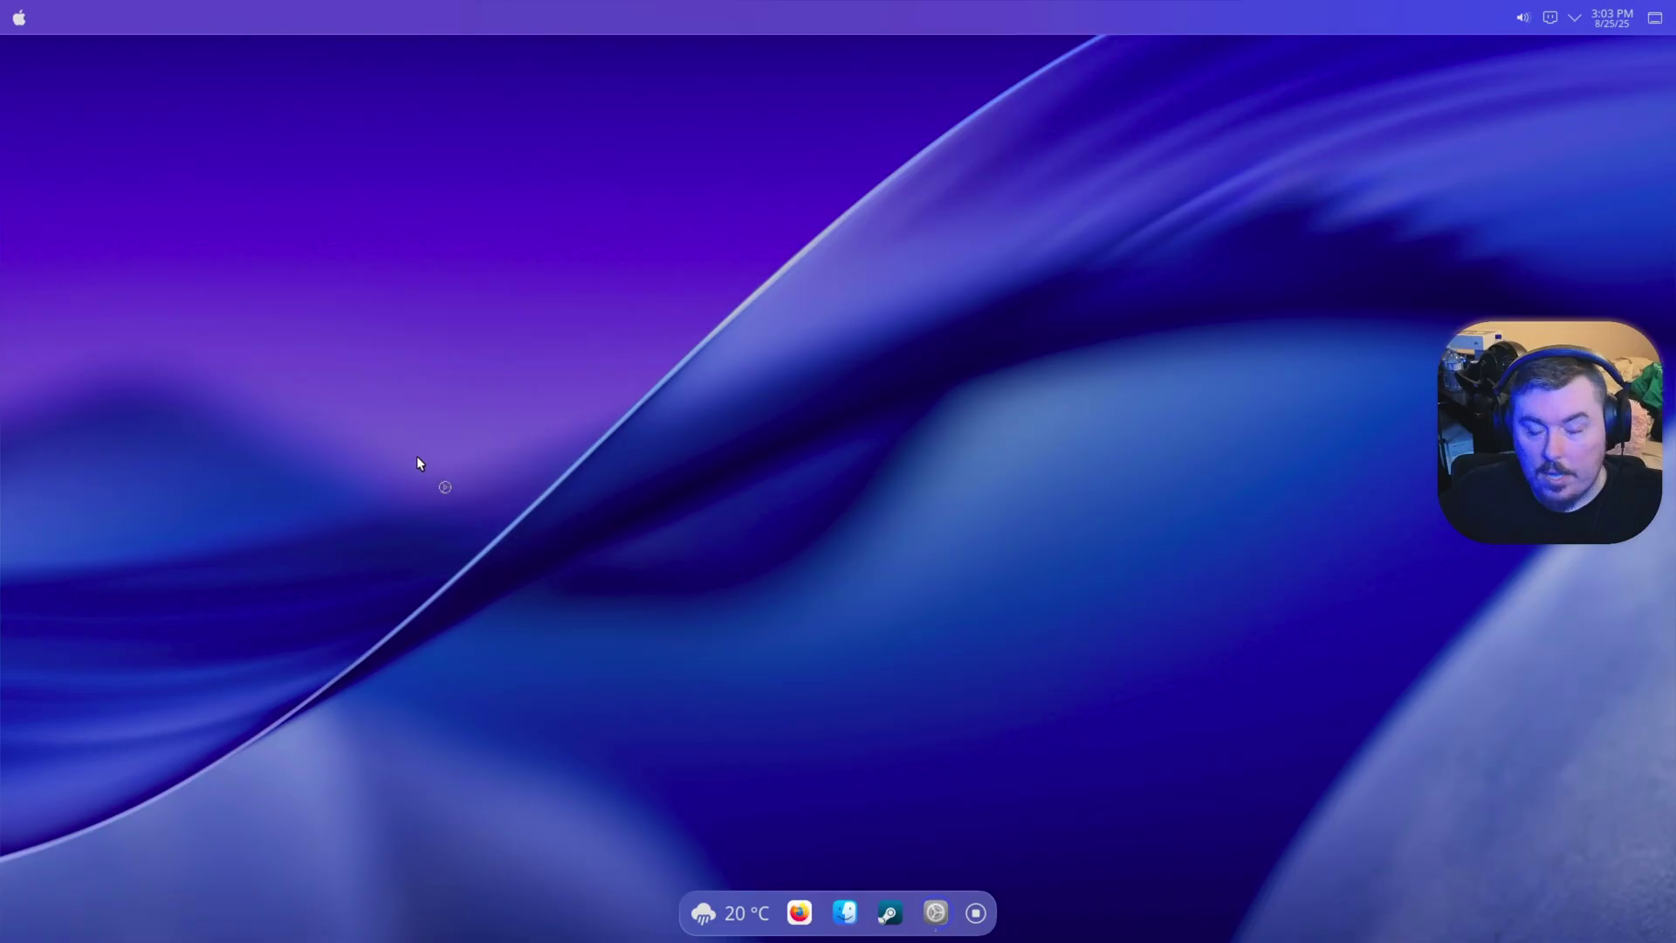
text(blur)
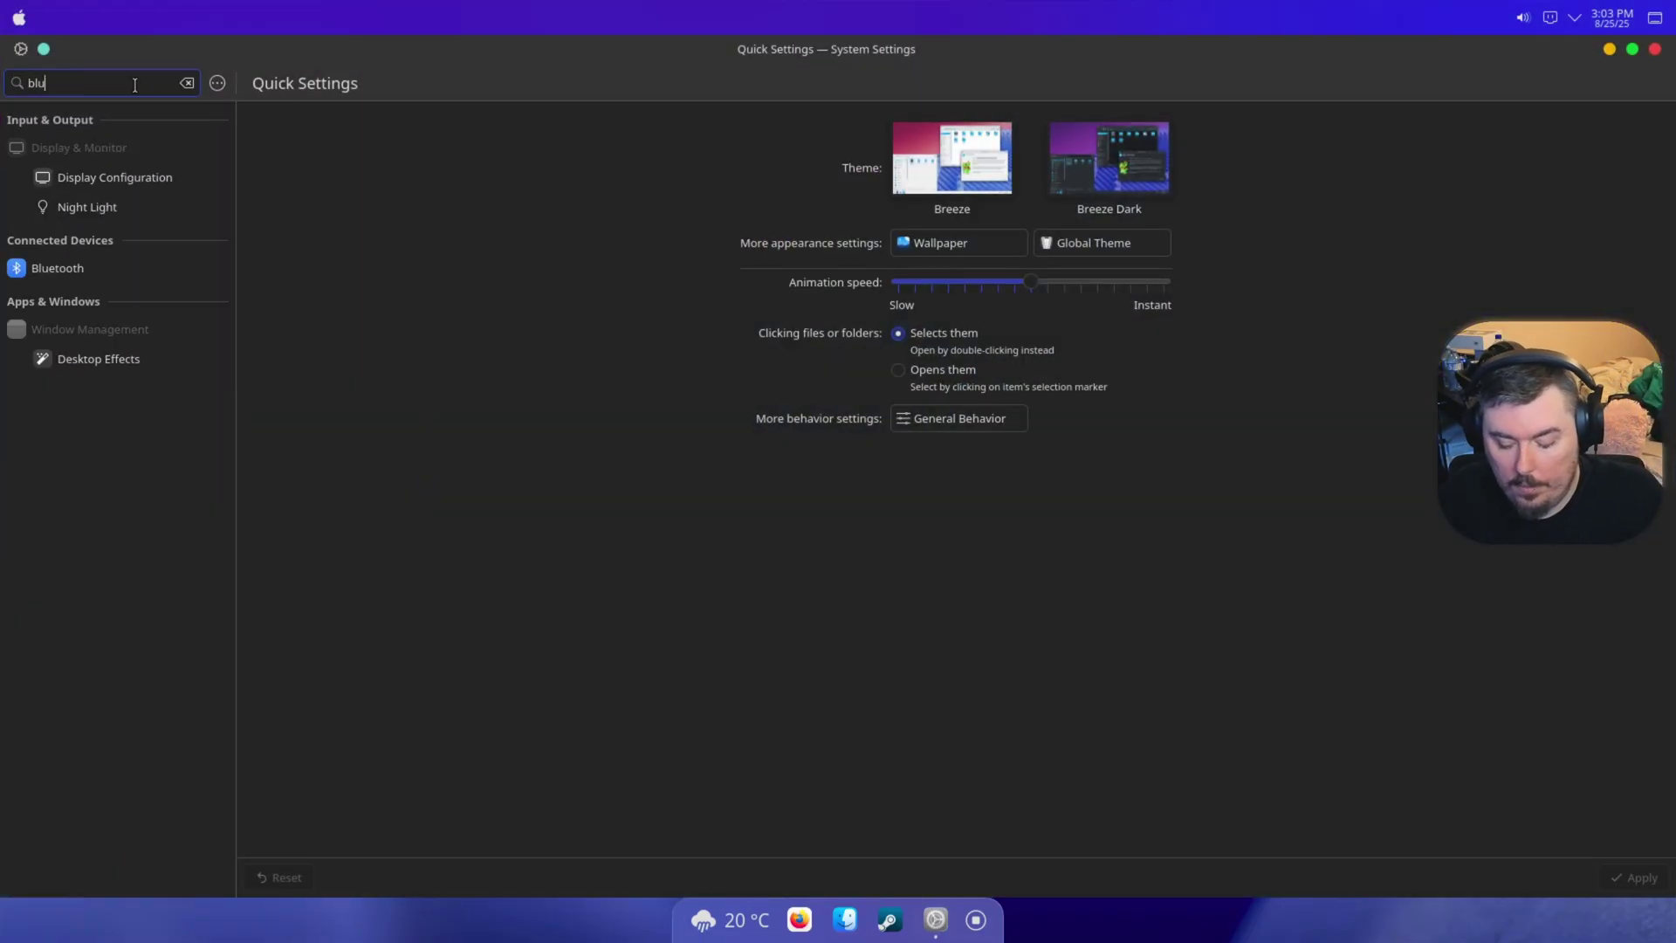
click(104, 267)
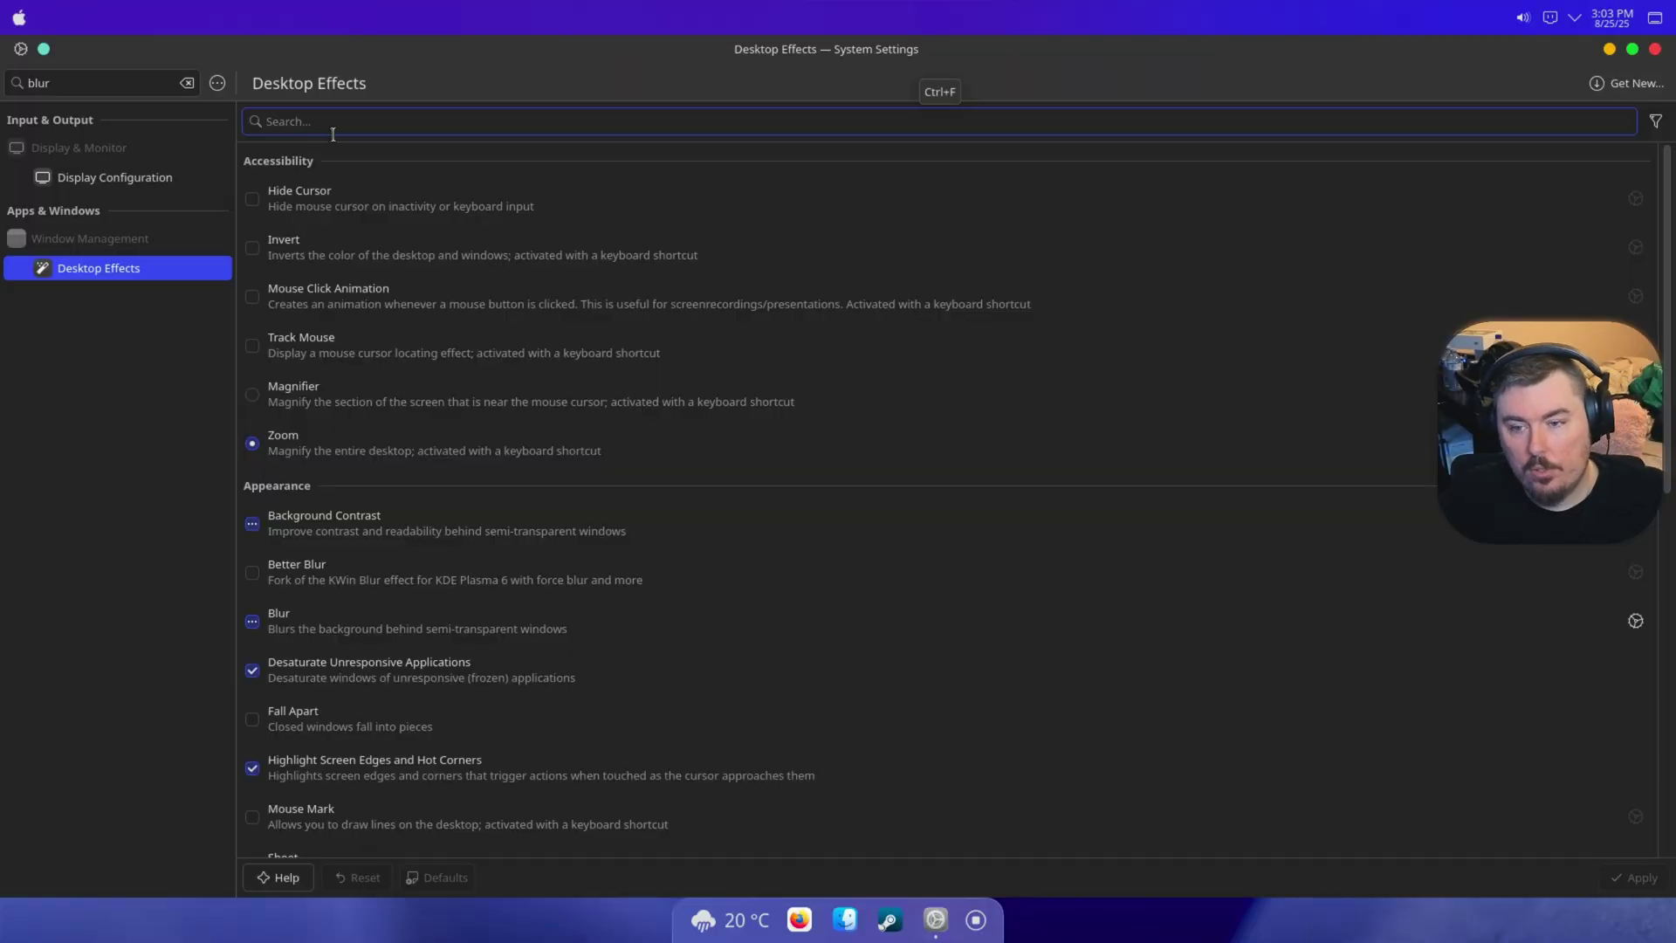
click(253, 572)
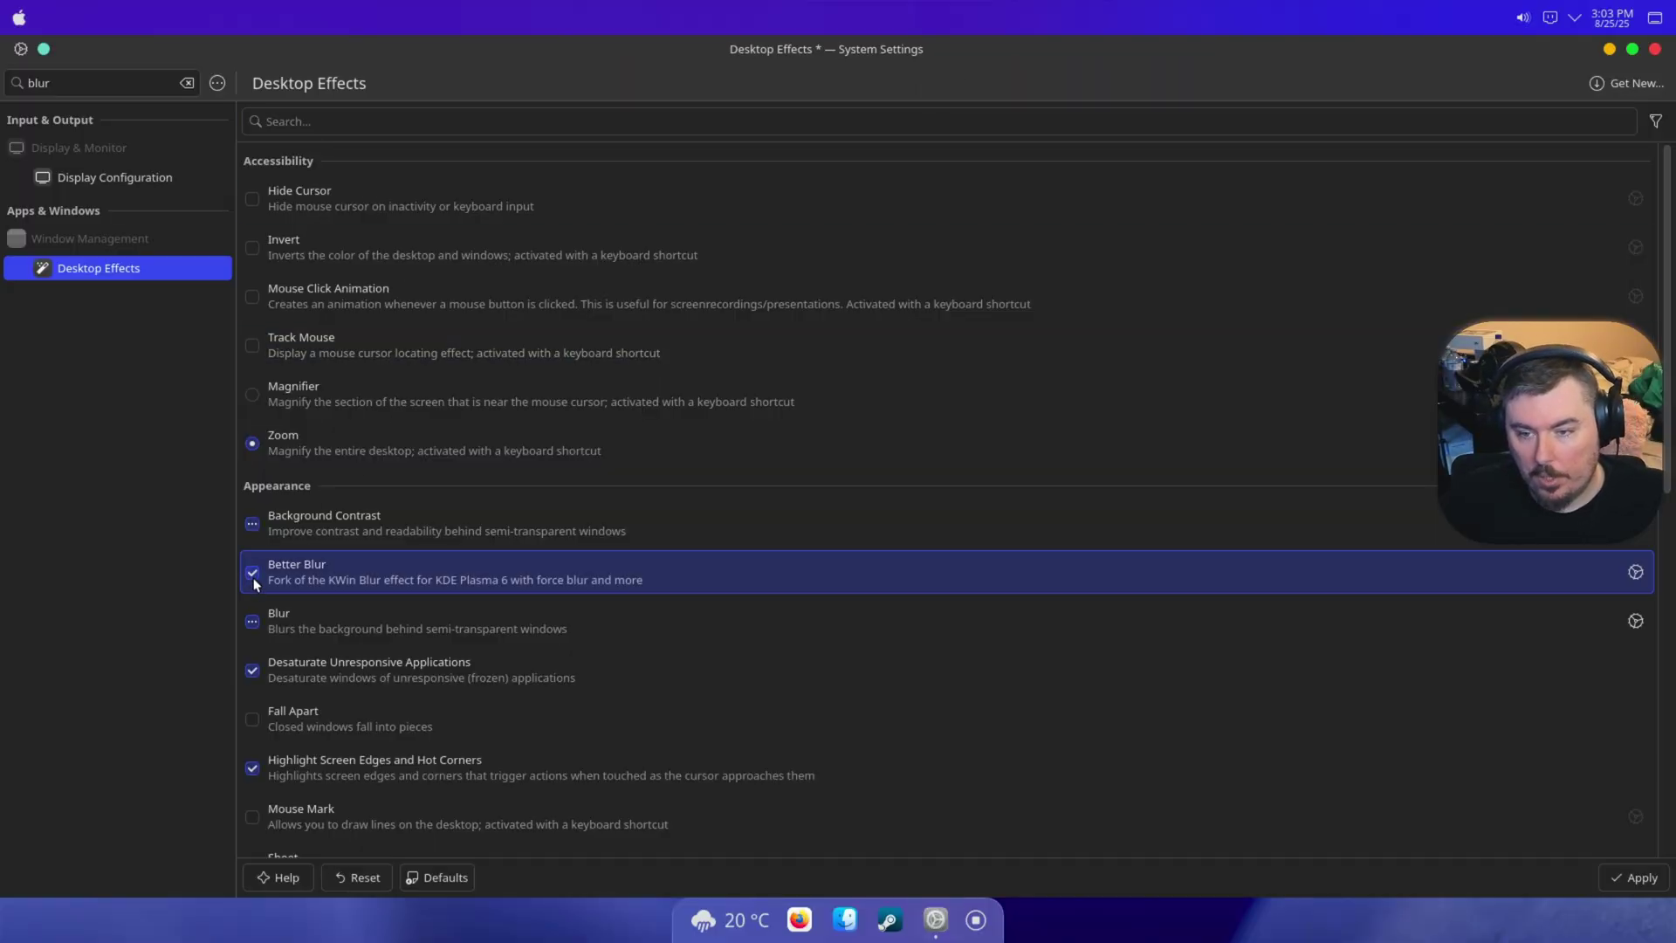
click(253, 622)
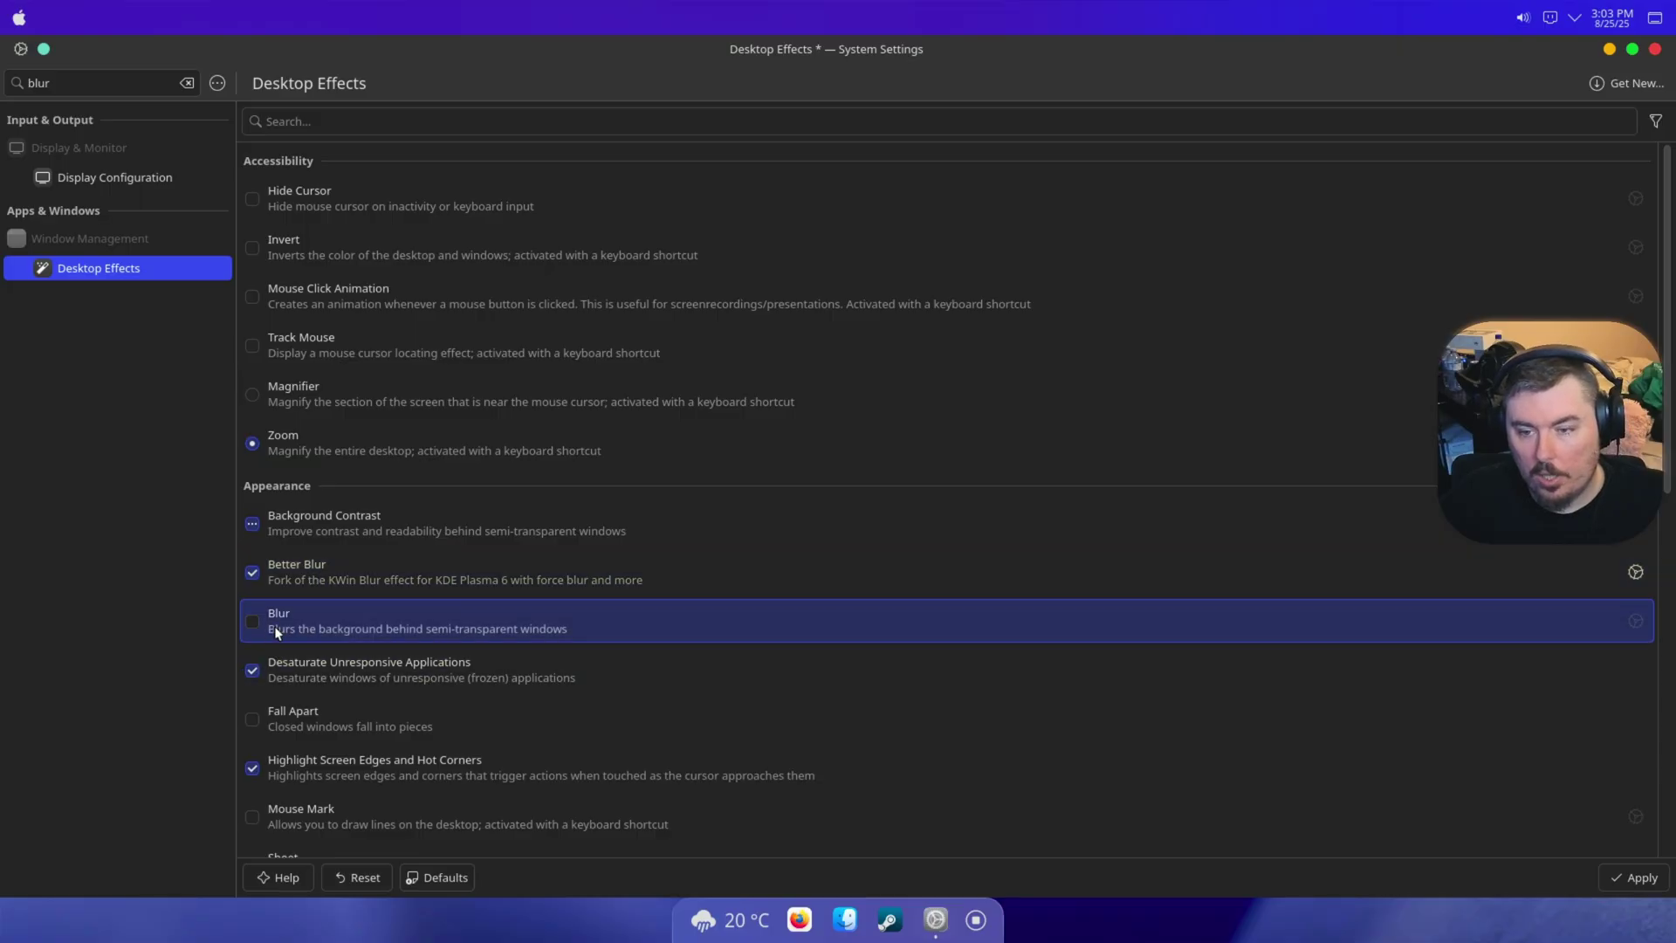
click(1612, 880)
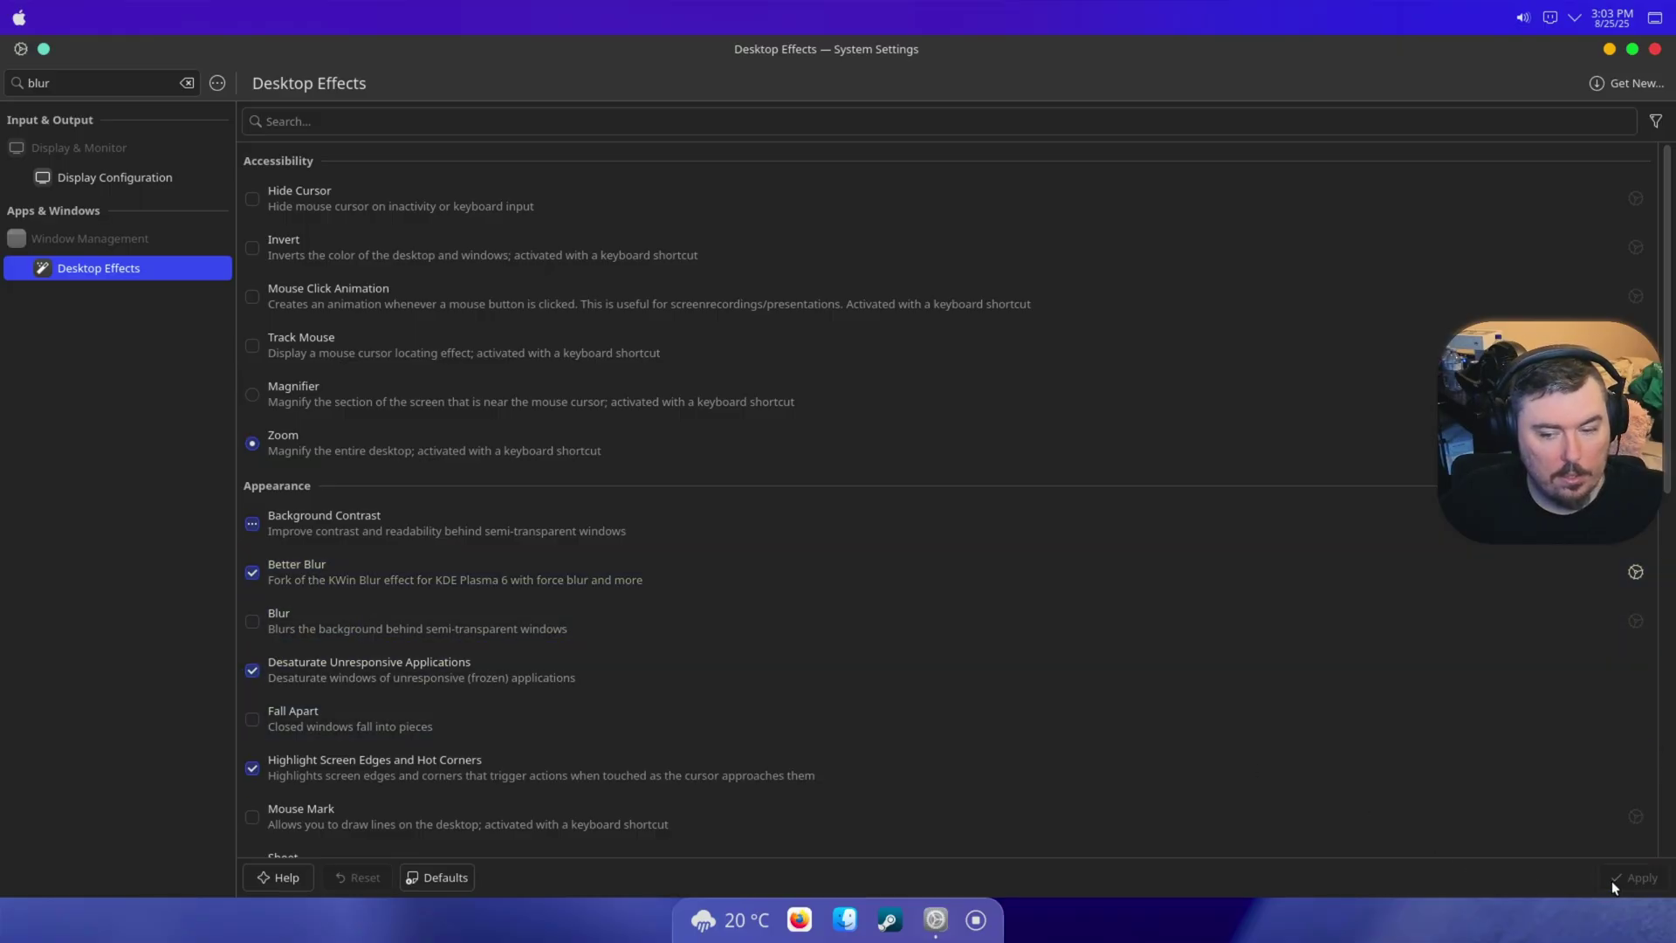
Step: Set Better Blur's force blur to all windows except matching classes, then close its configuration
click(1644, 575)
click(709, 316)
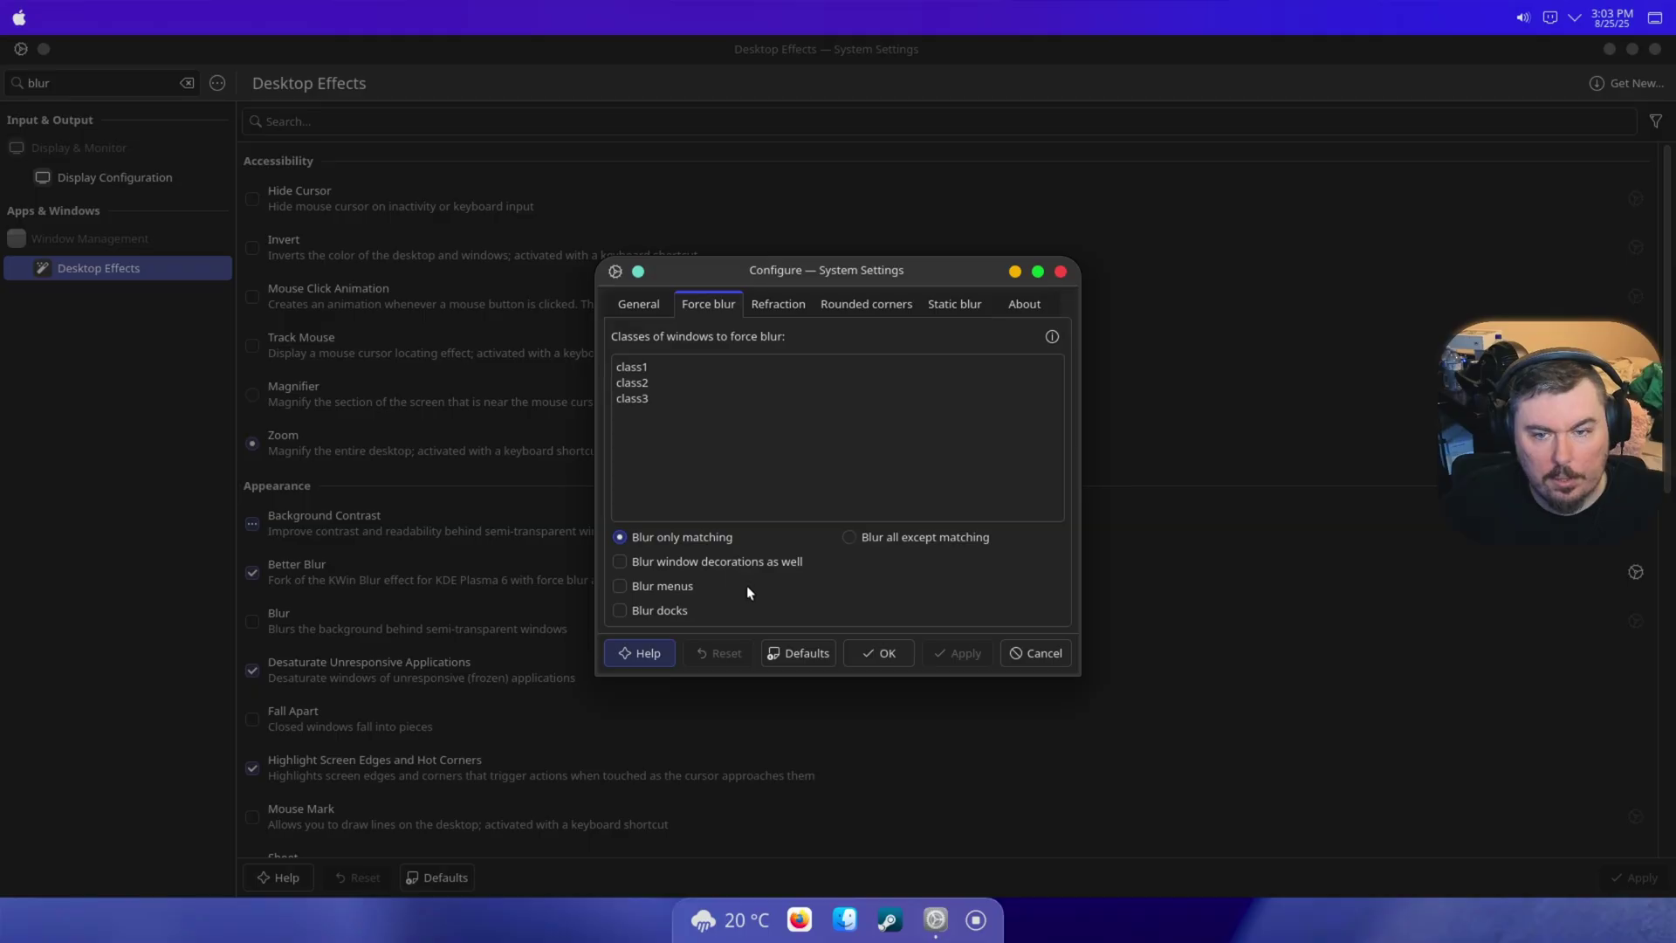
click(872, 539)
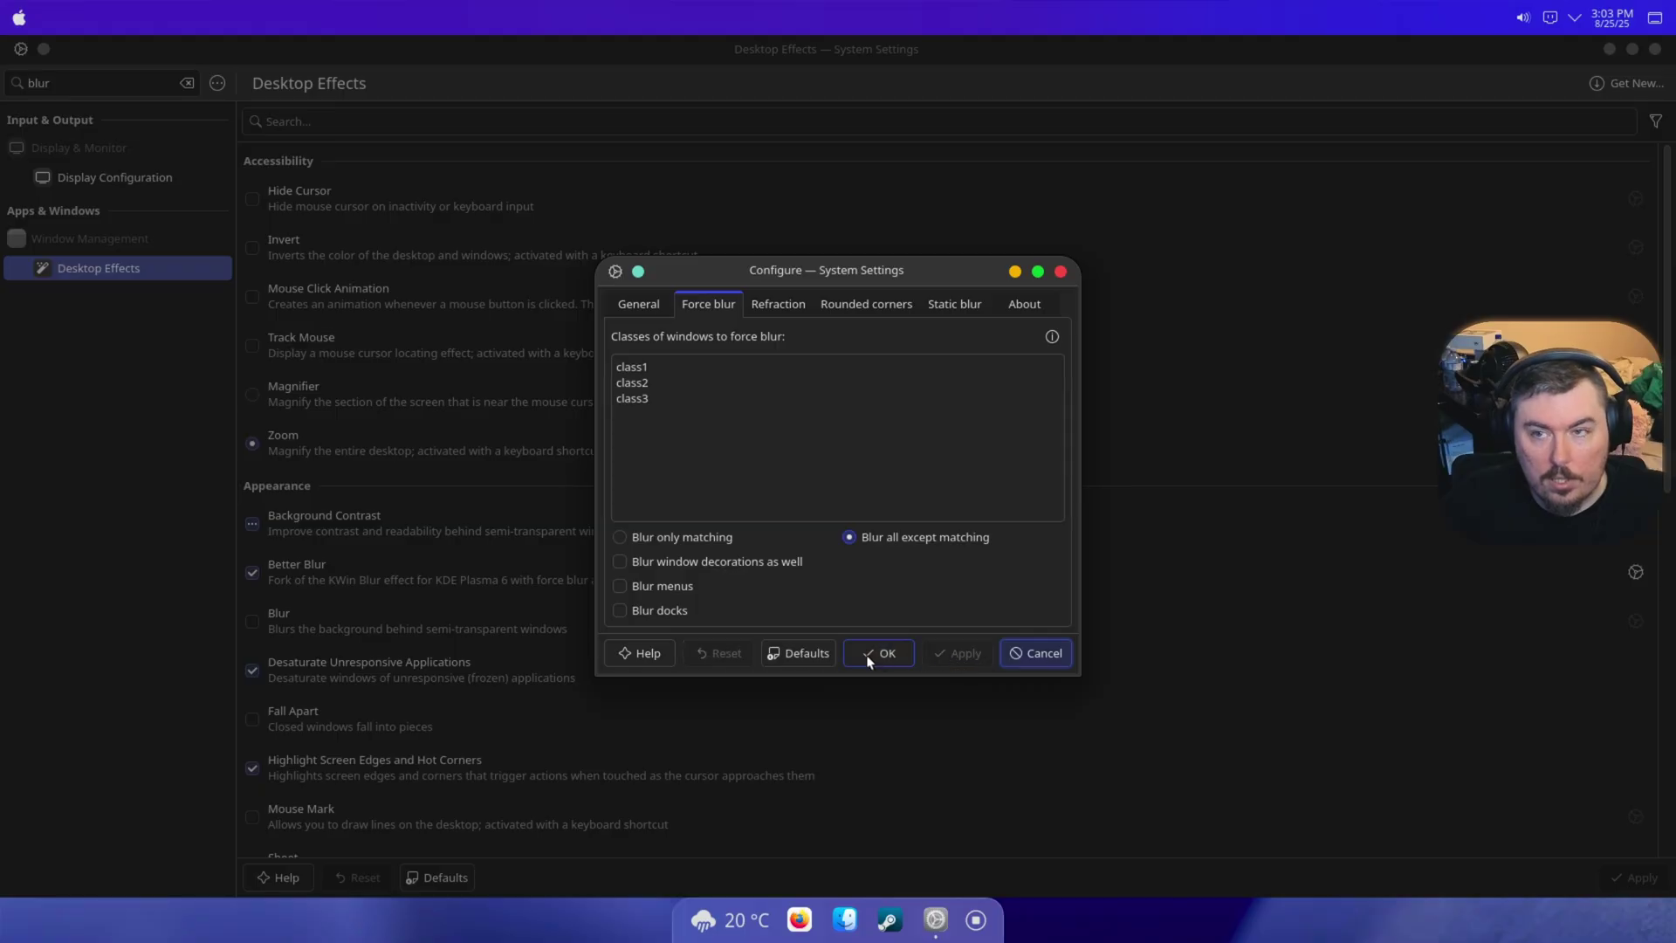
click(770, 310)
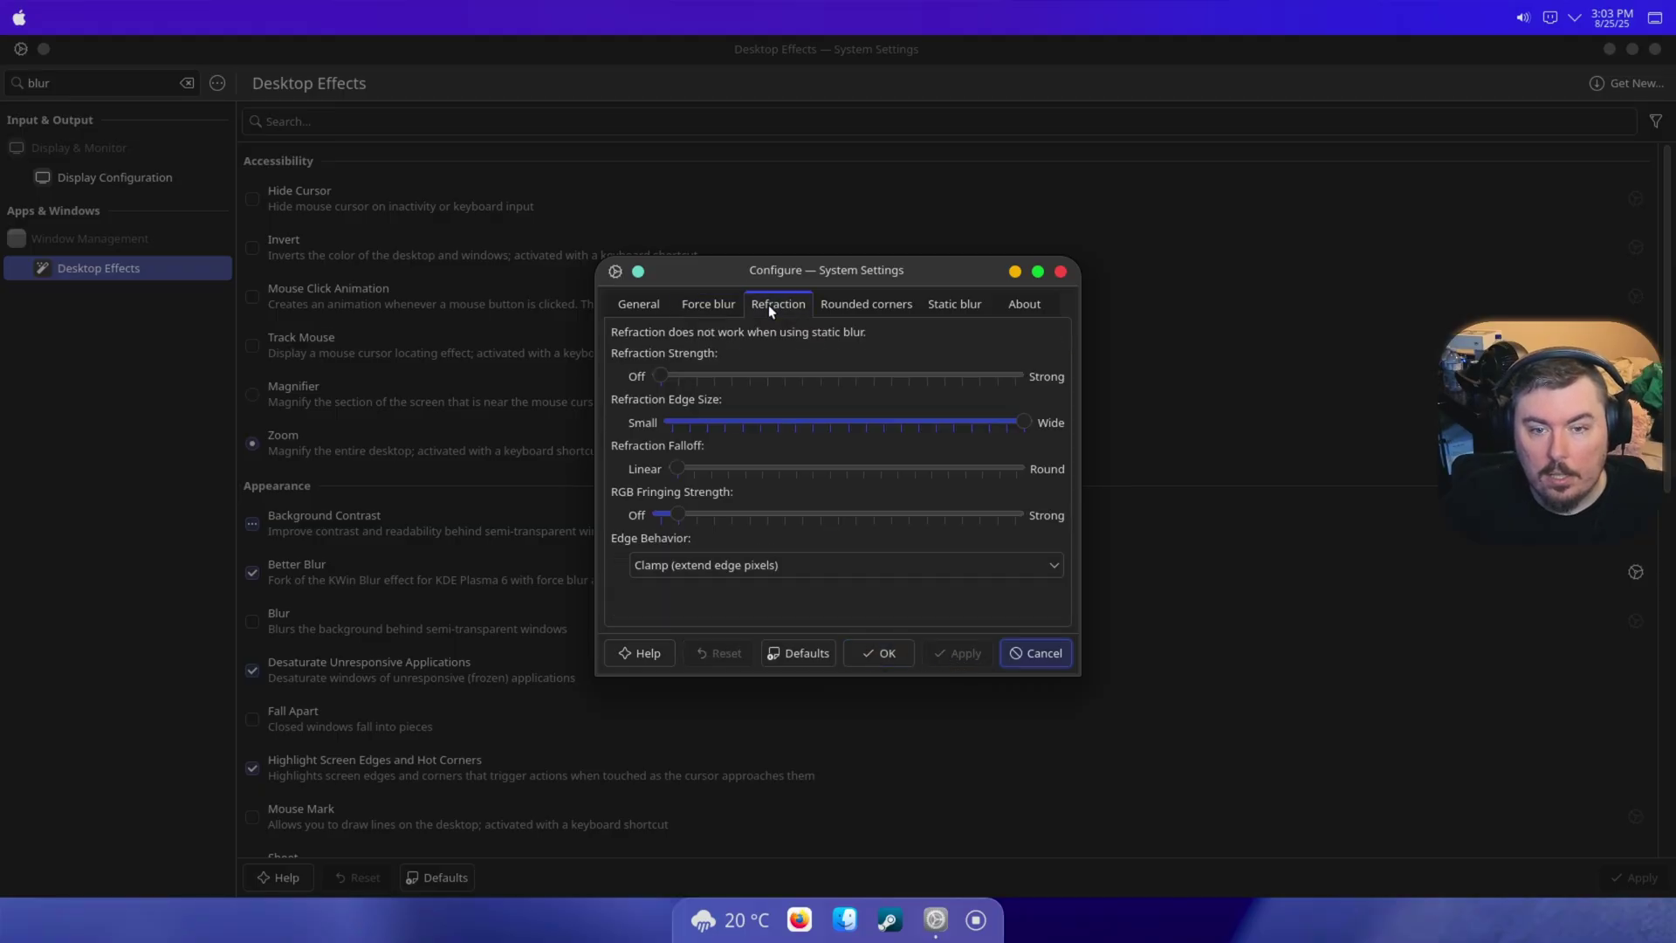
click(1061, 278)
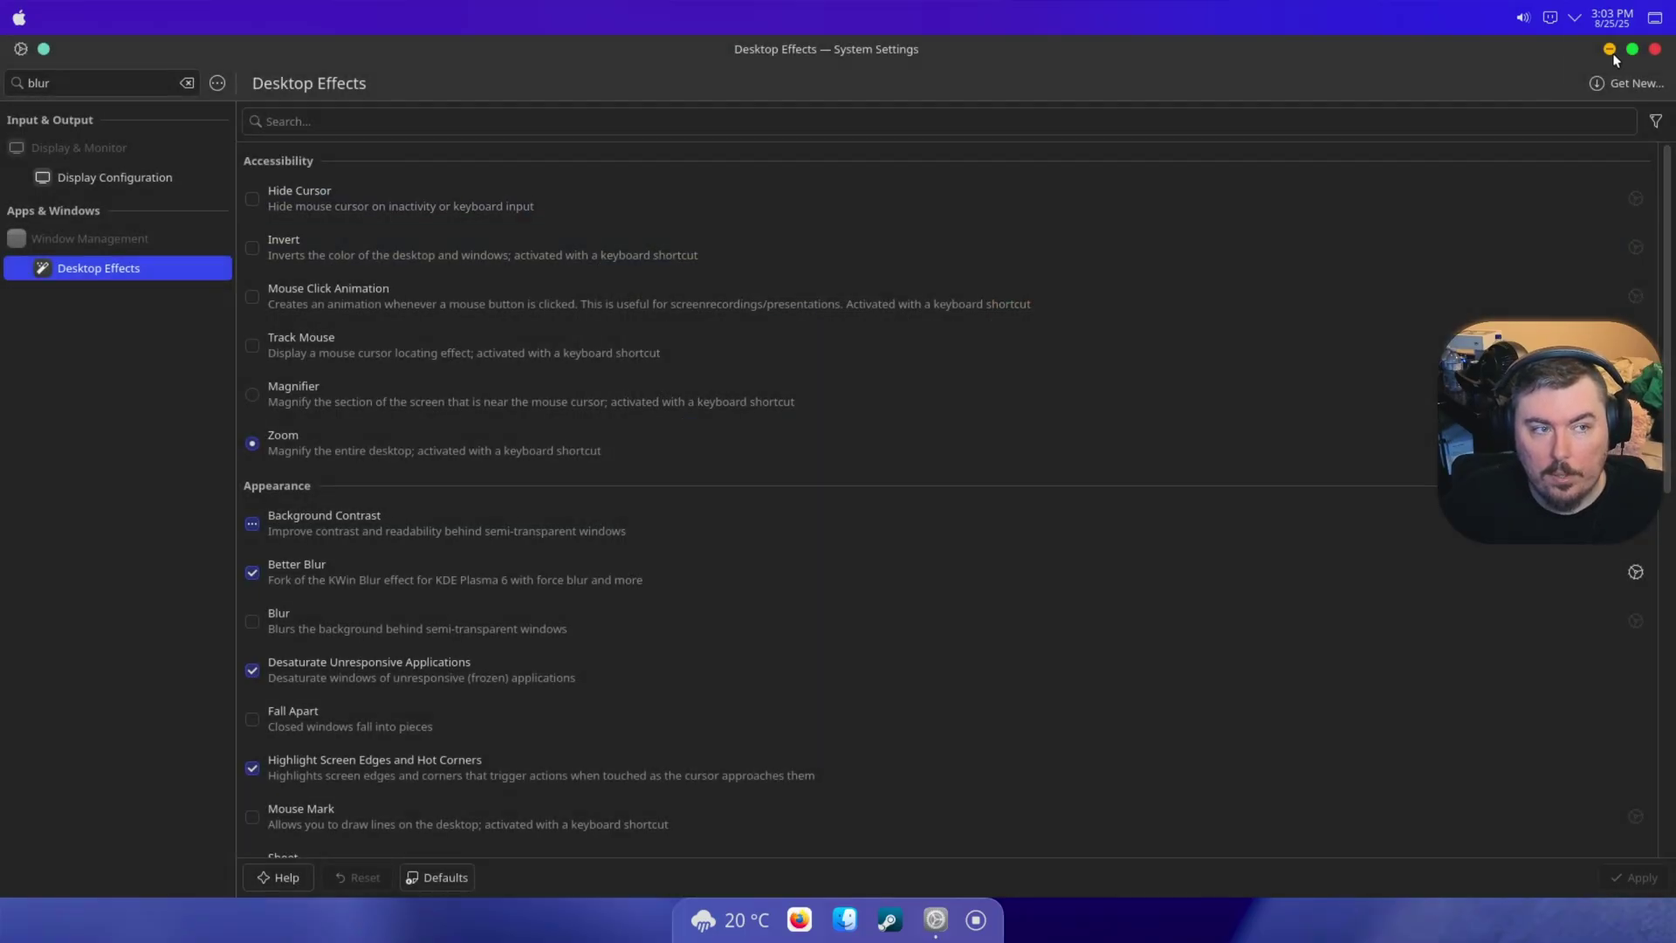
Step: Clear the blur search and open the GNOME/GTK Application Style settings
click(186, 85)
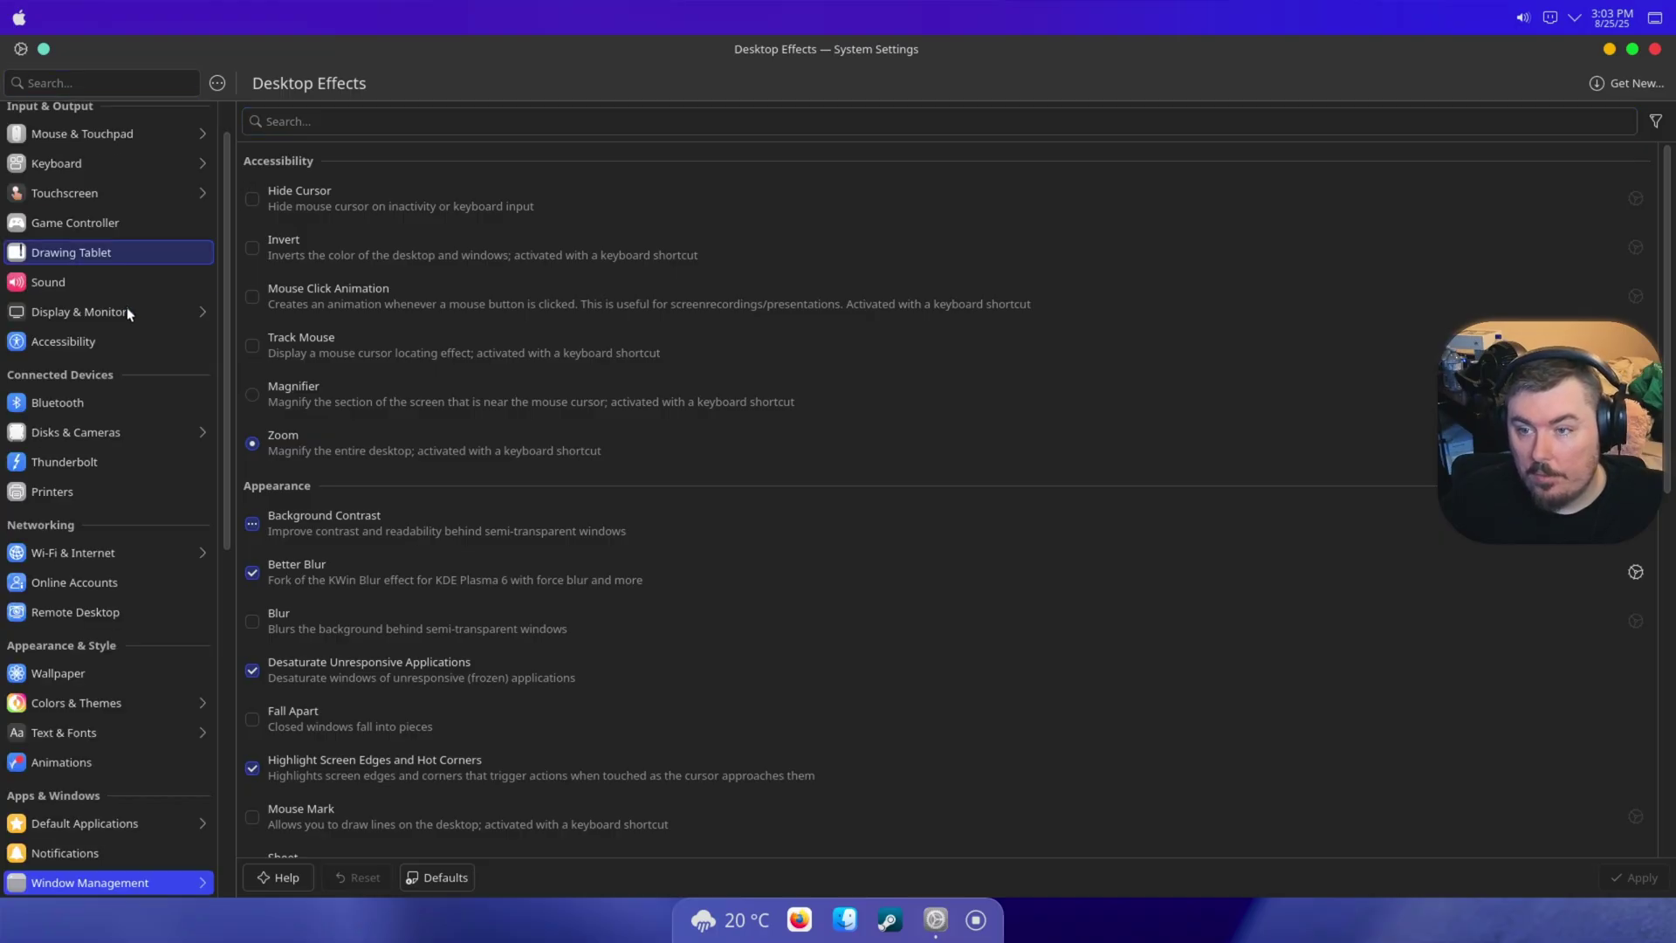
click(96, 704)
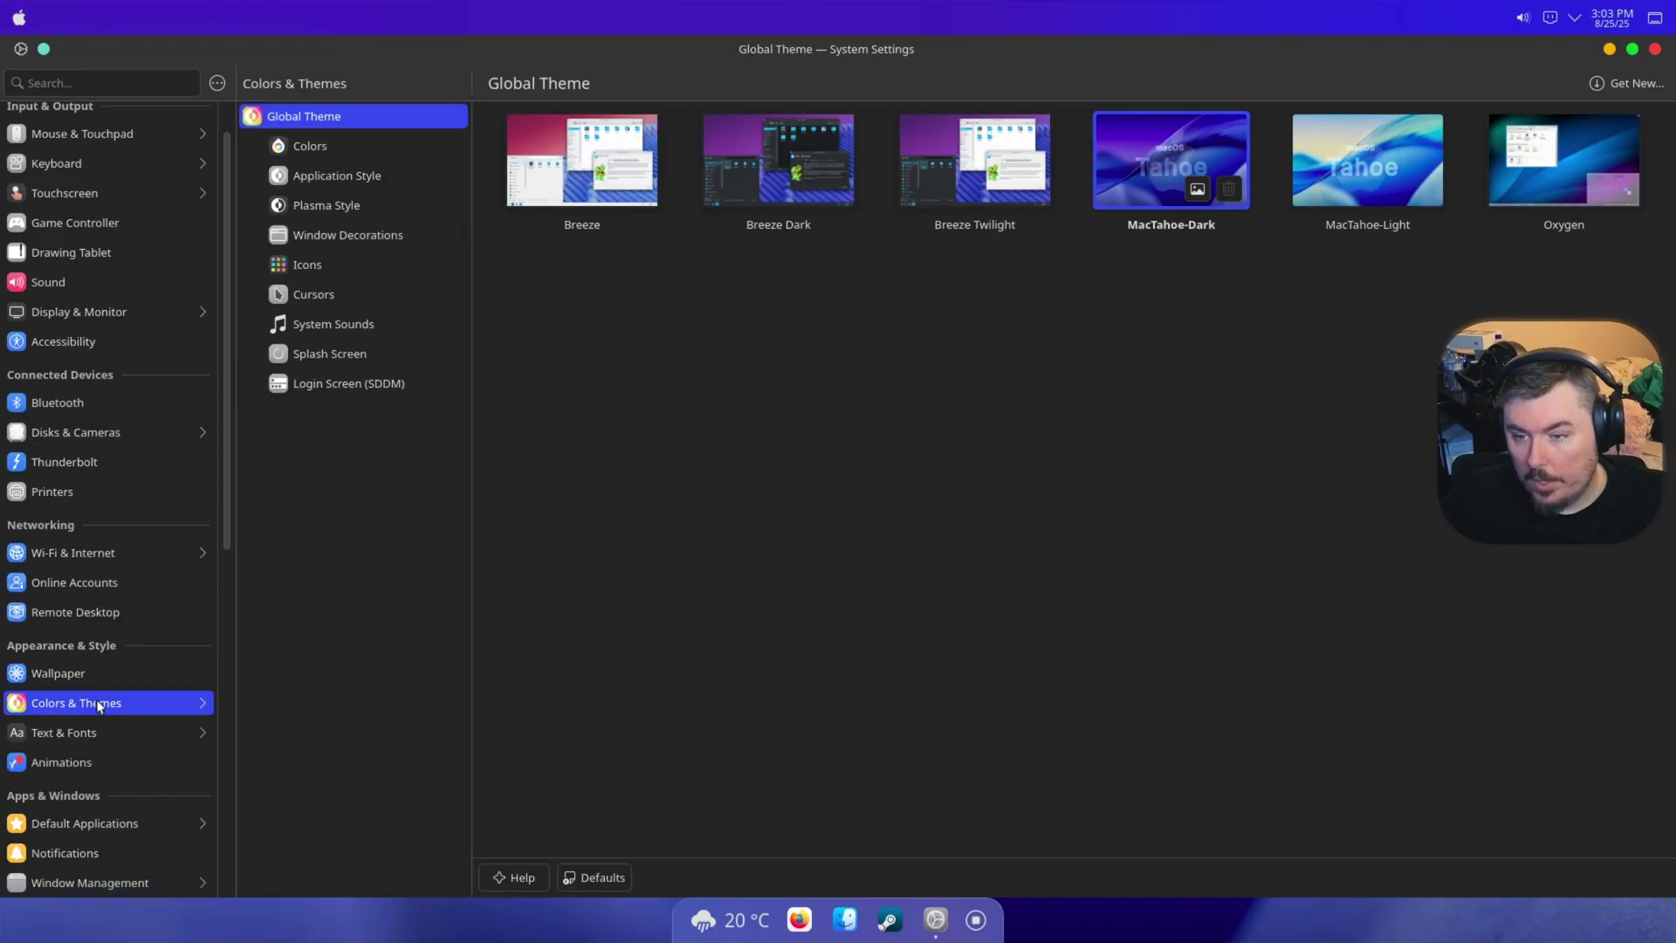
click(339, 179)
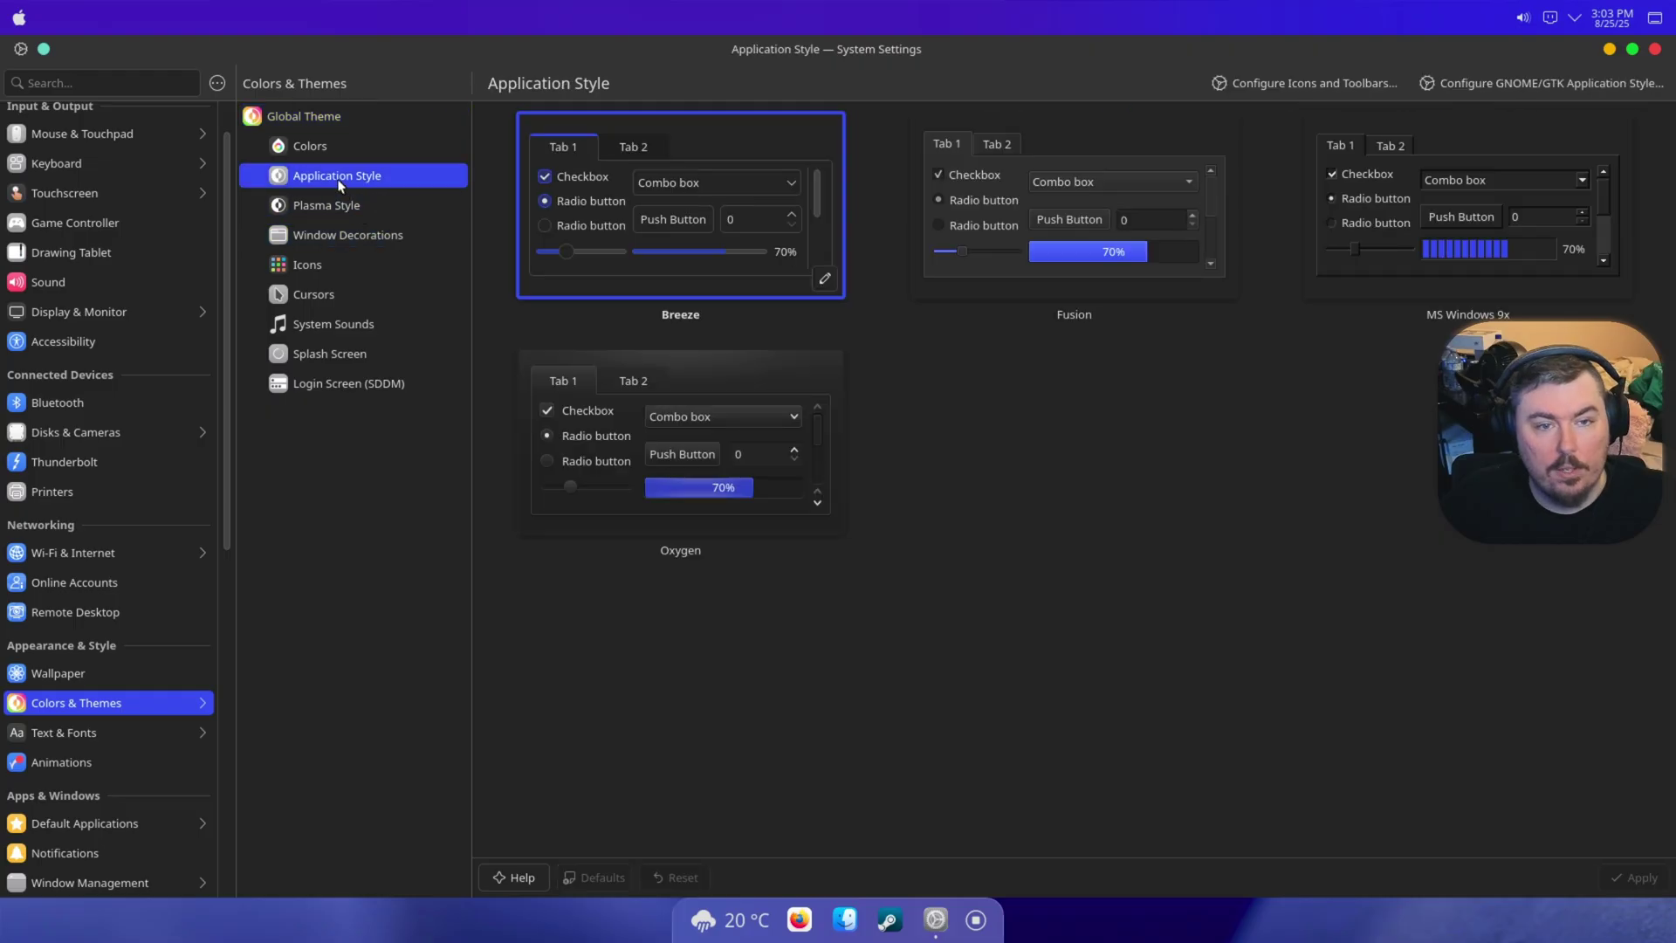
click(1473, 85)
Step: Select Tahoe-Dark as the GTK theme, apply it, and close System Settings
click(1048, 140)
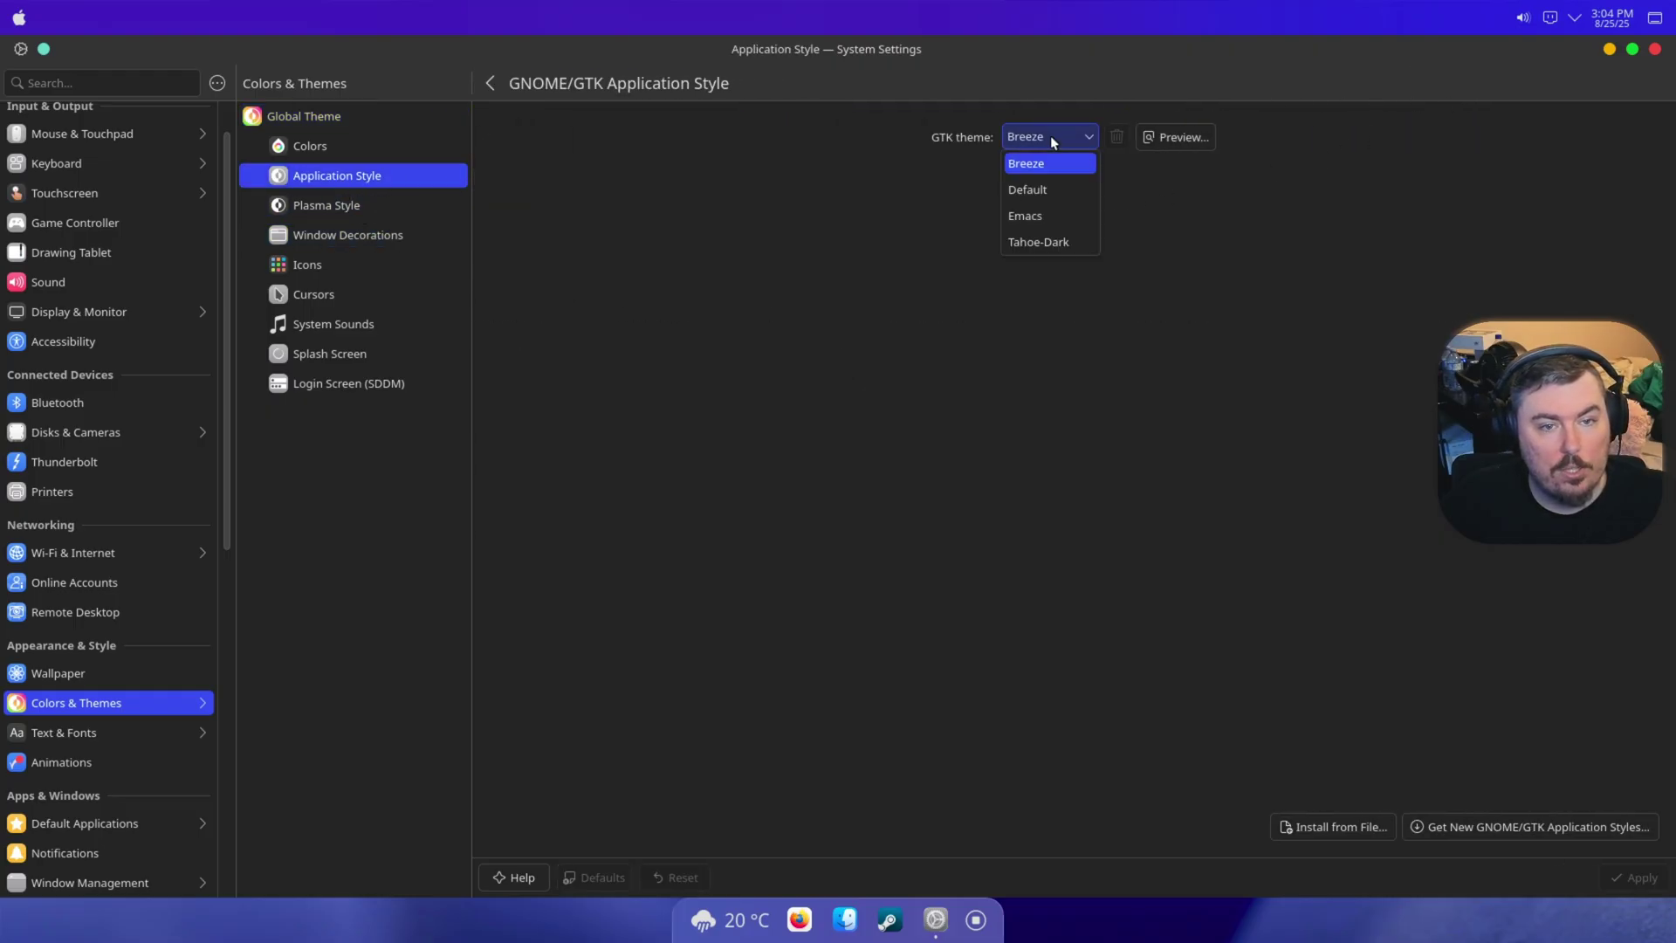
click(1052, 246)
click(1634, 878)
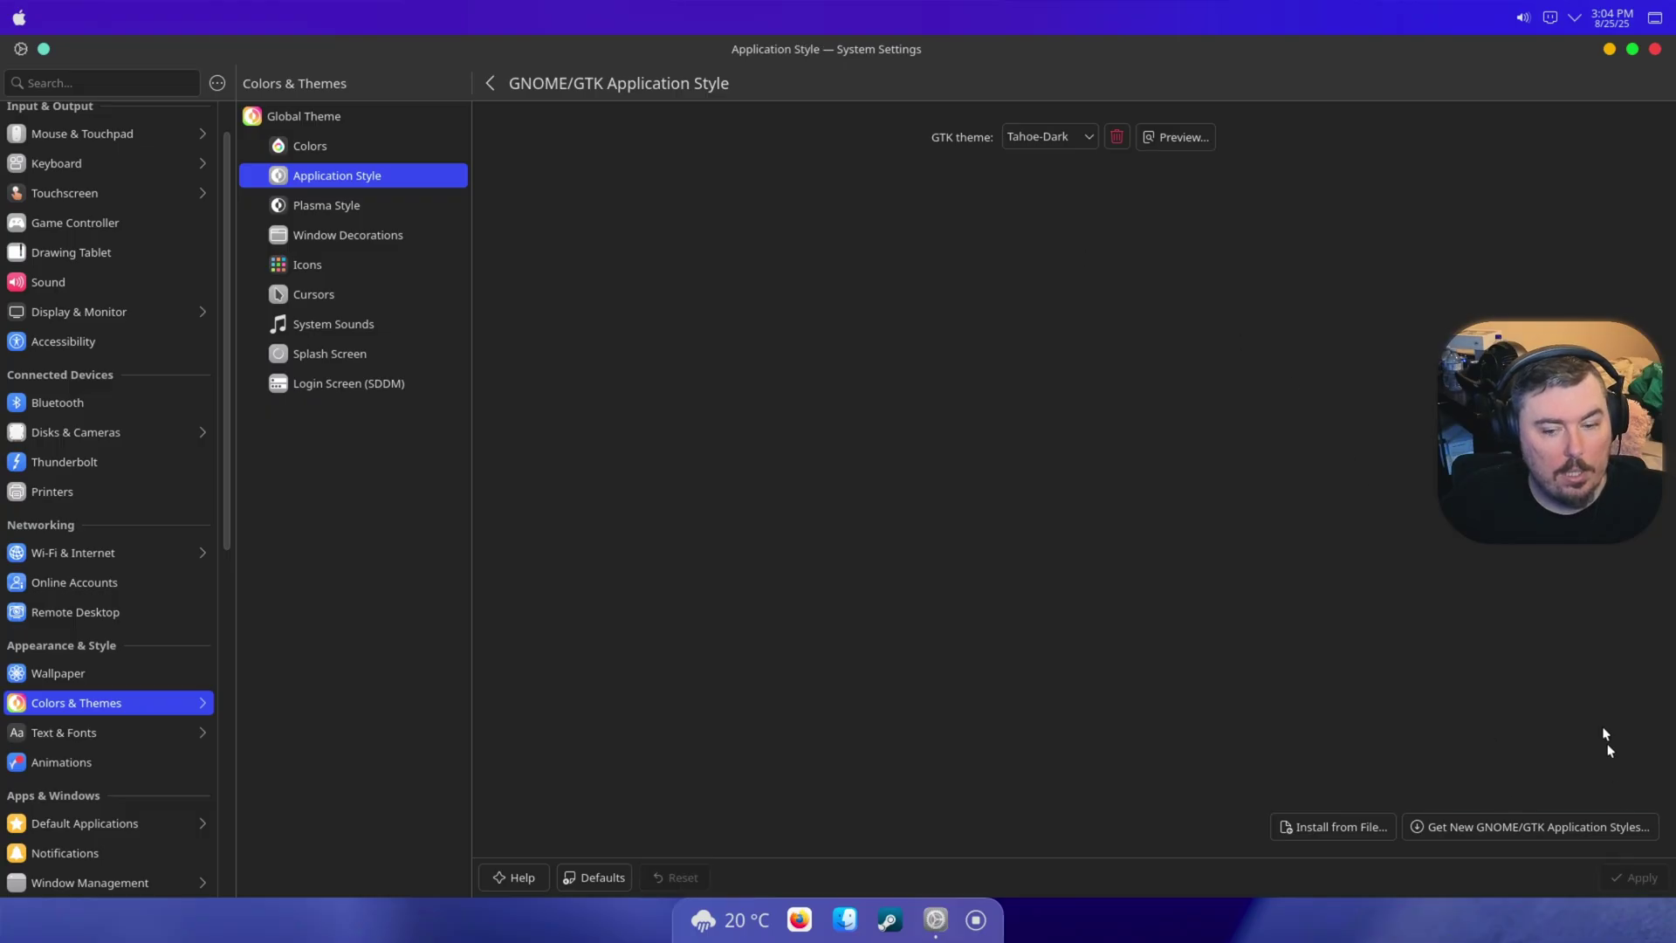
click(1654, 50)
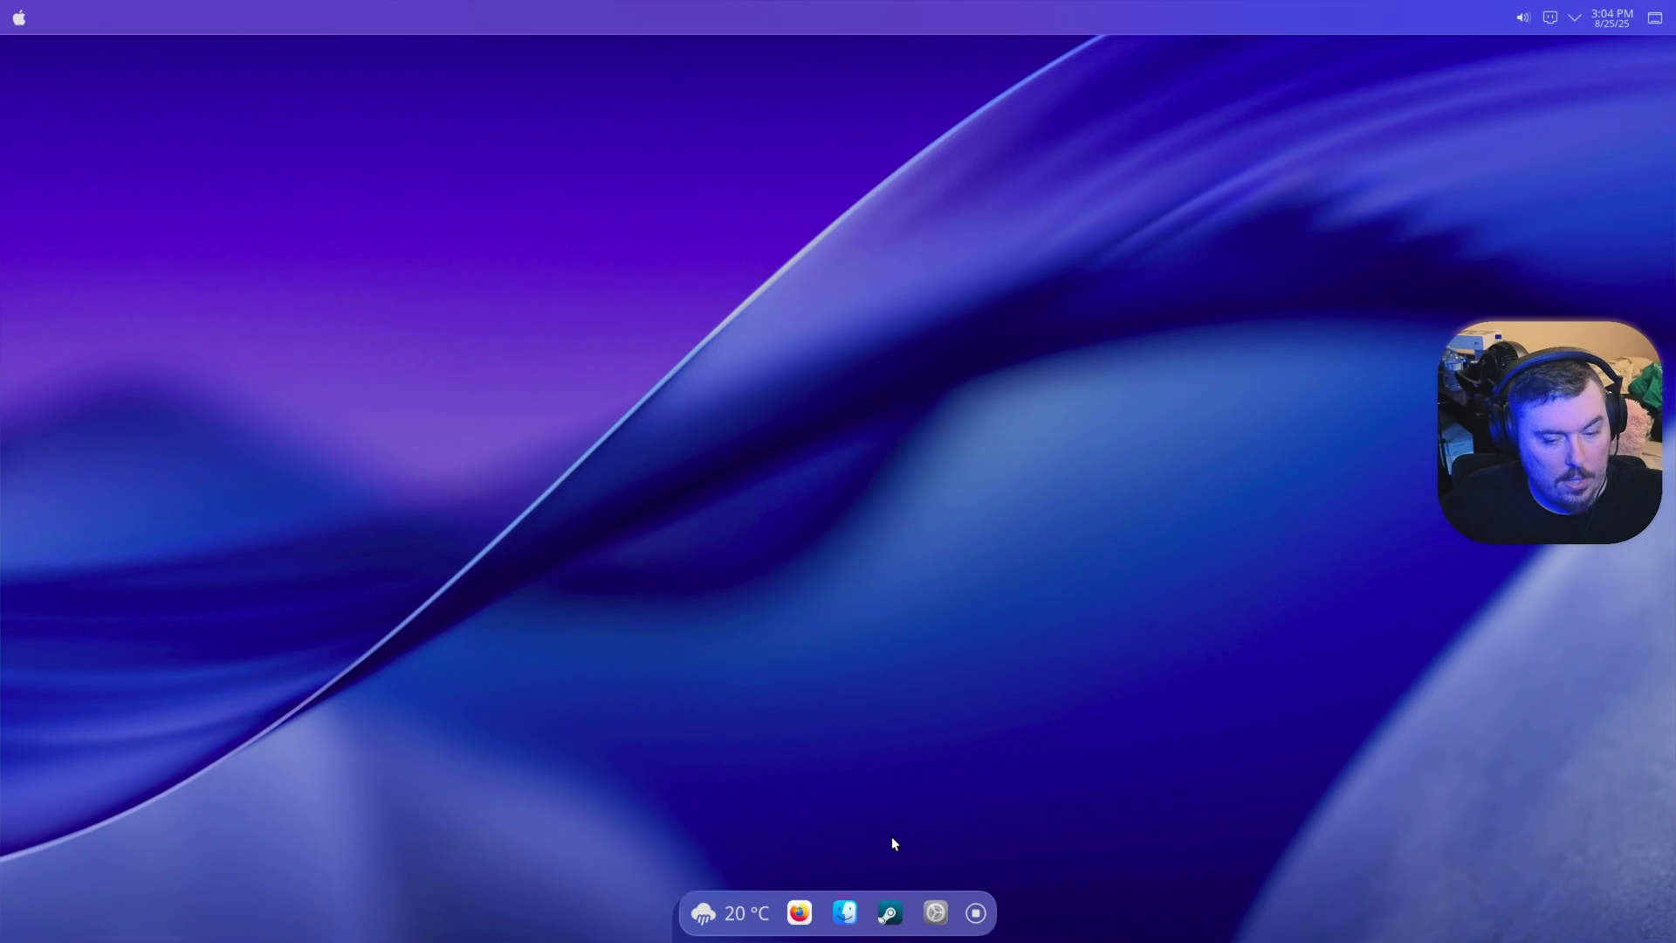
click(17, 18)
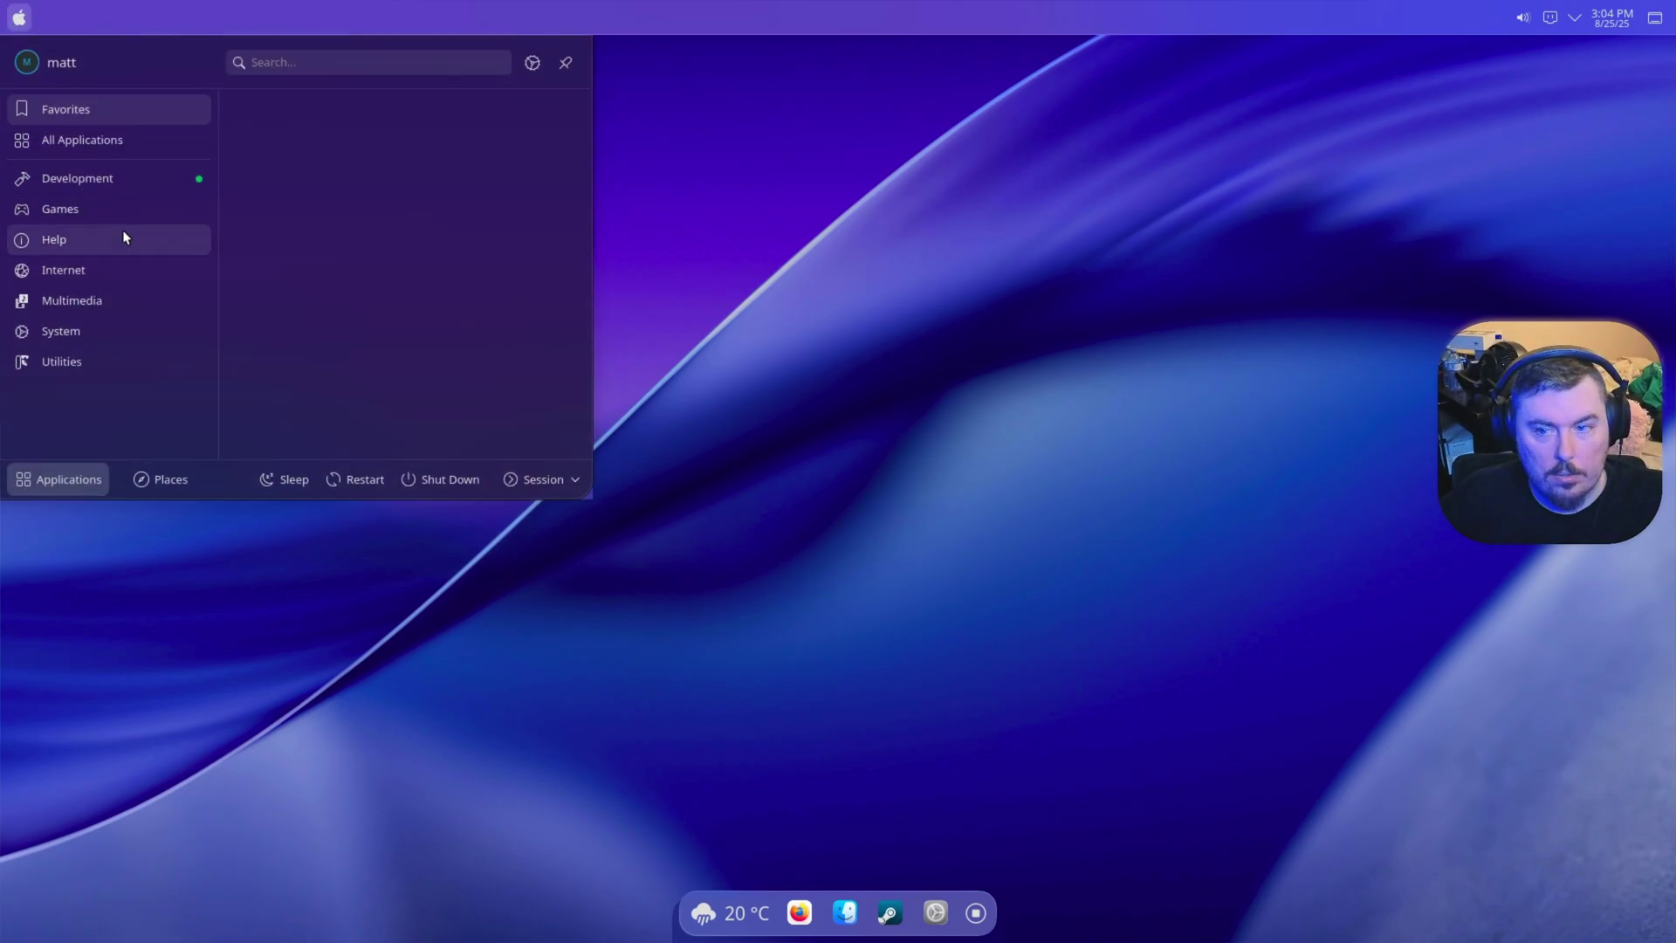
click(978, 801)
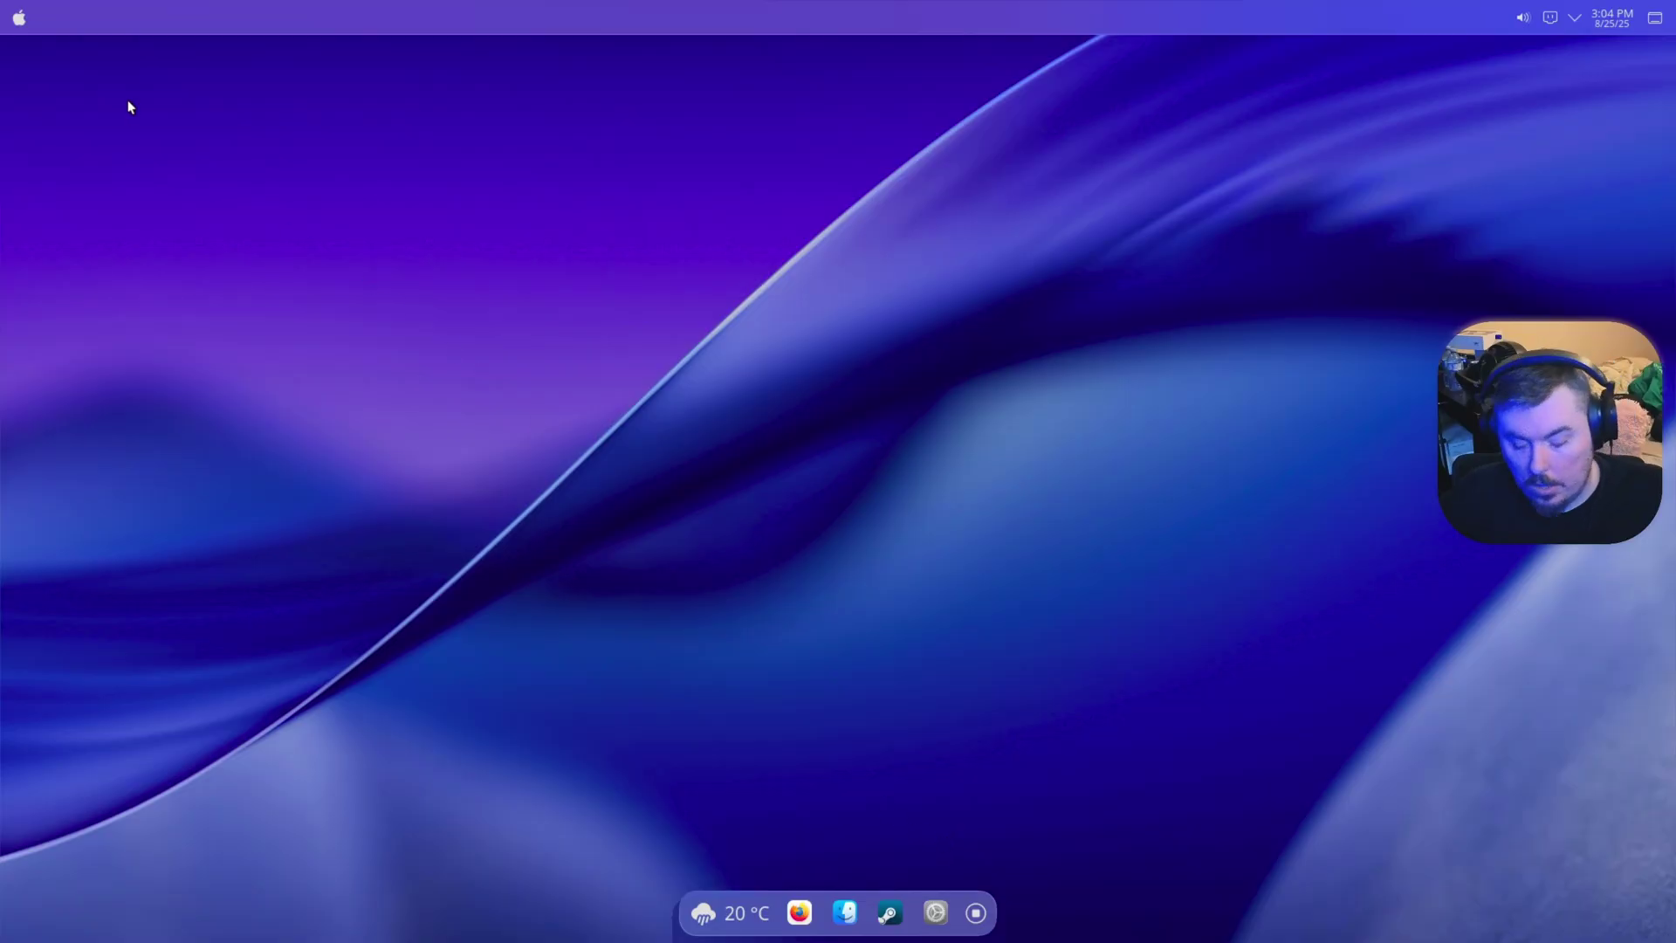
Step: Launch Konsole with enlarged text and run sudo pacman -S nautilus, accepting the default provider
click(17, 18)
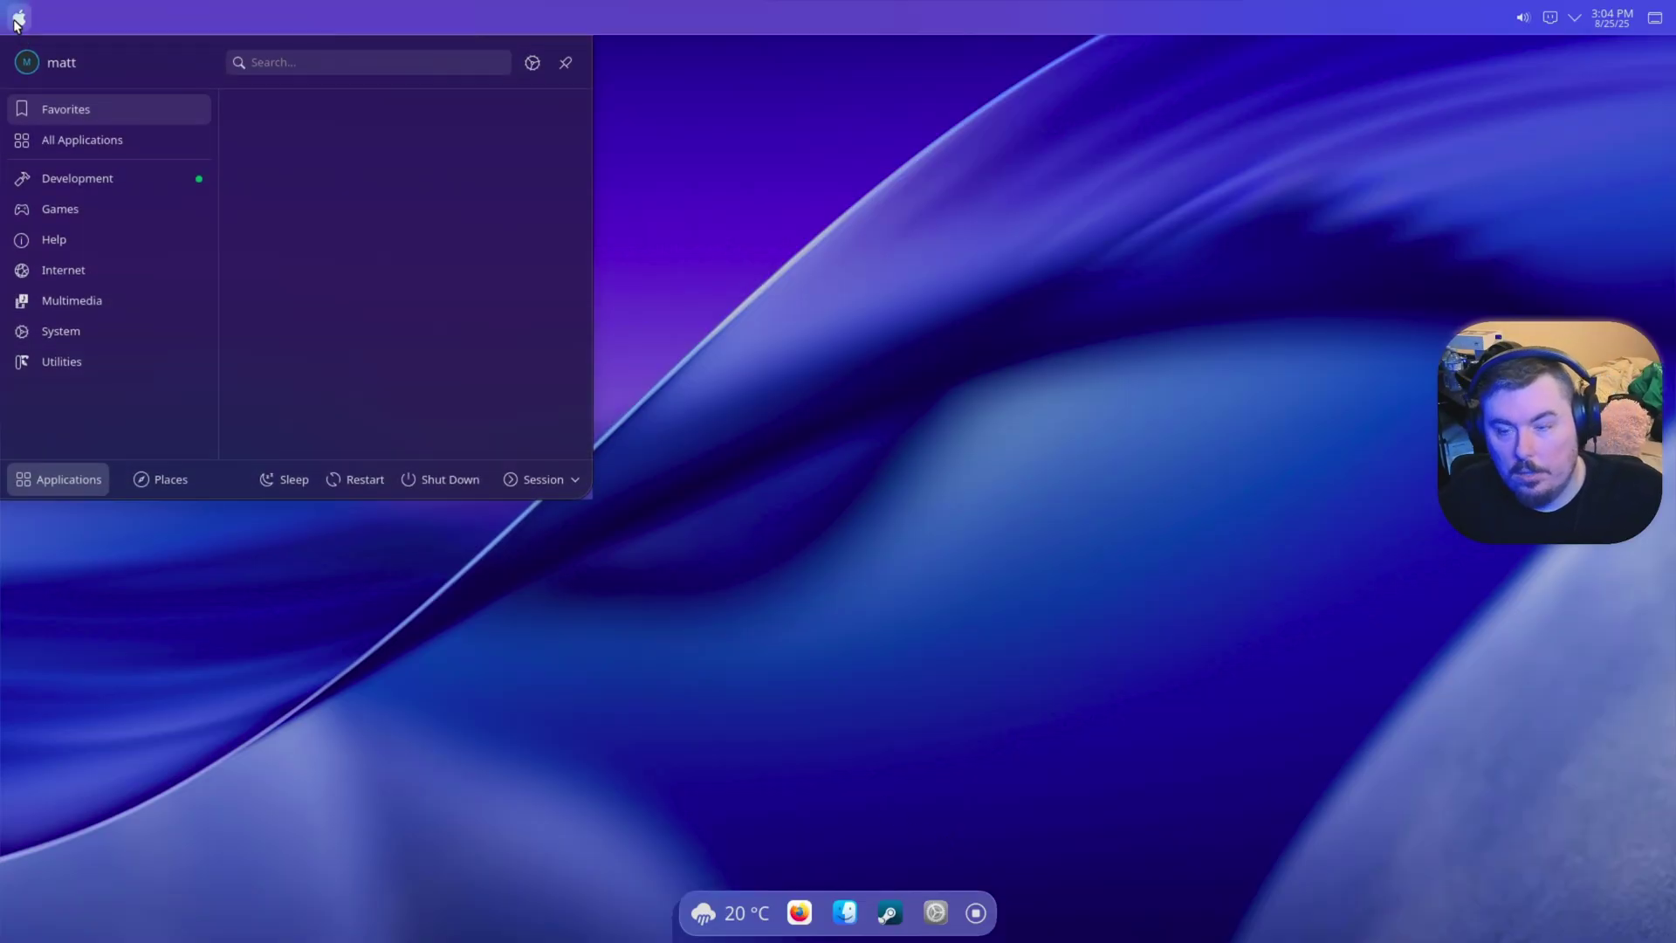
text(kon)
key(Return)
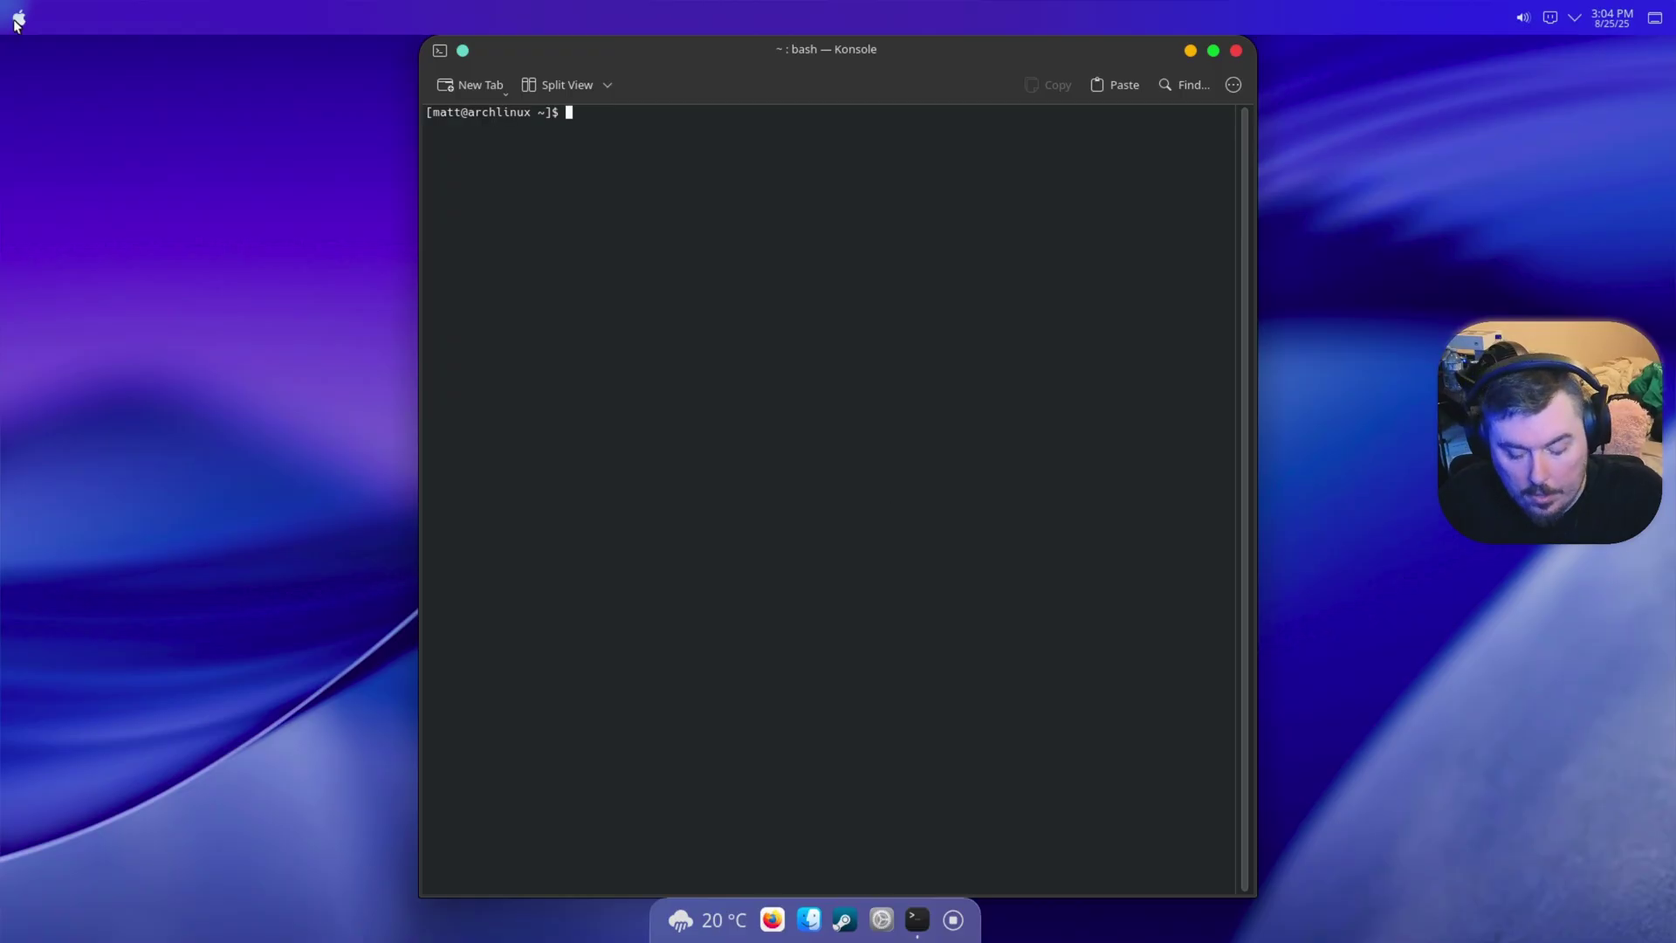
key(ctrl+plus)
key(ctrl+plus)
text(sud)
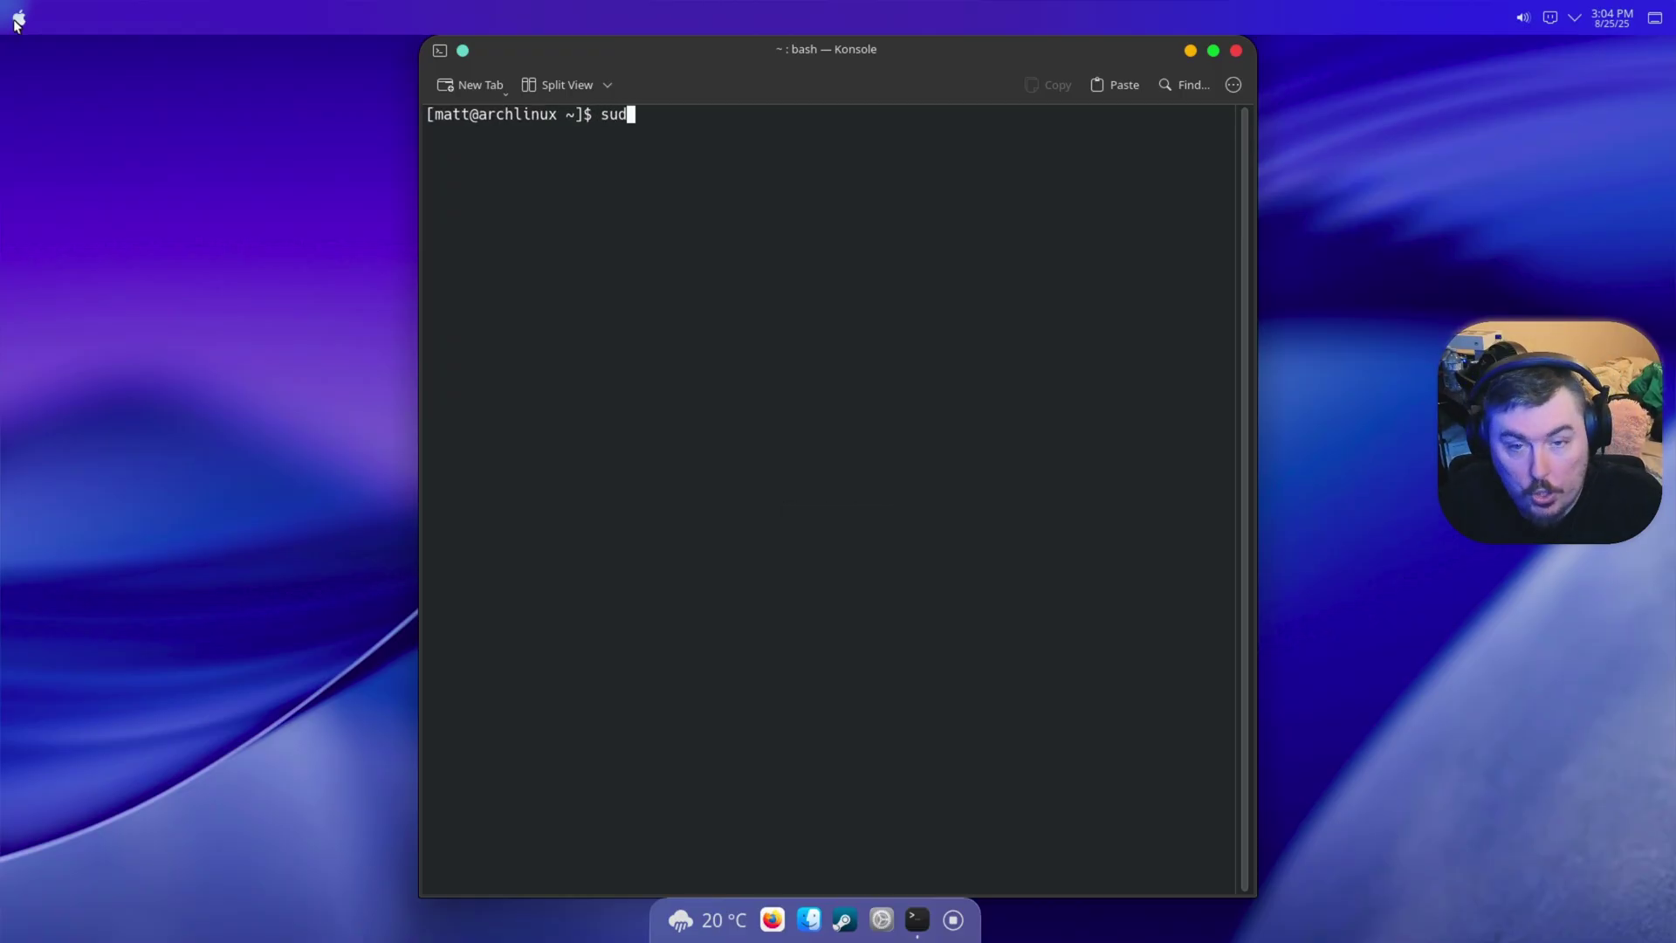
text(o pacman -)
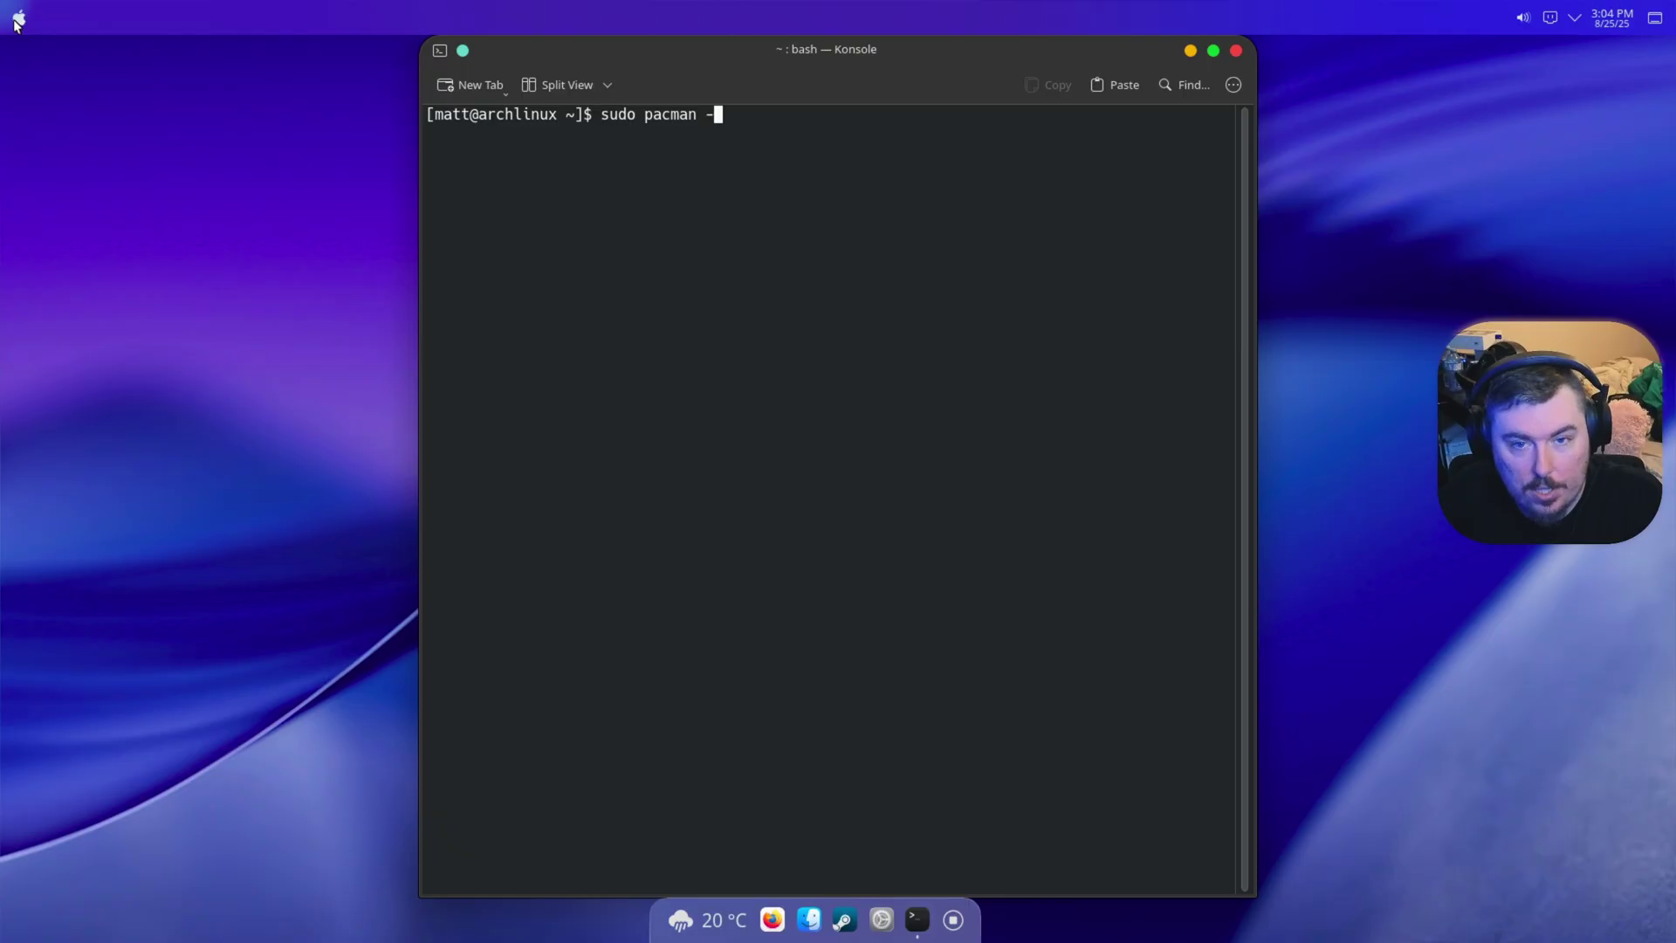
text(S nau)
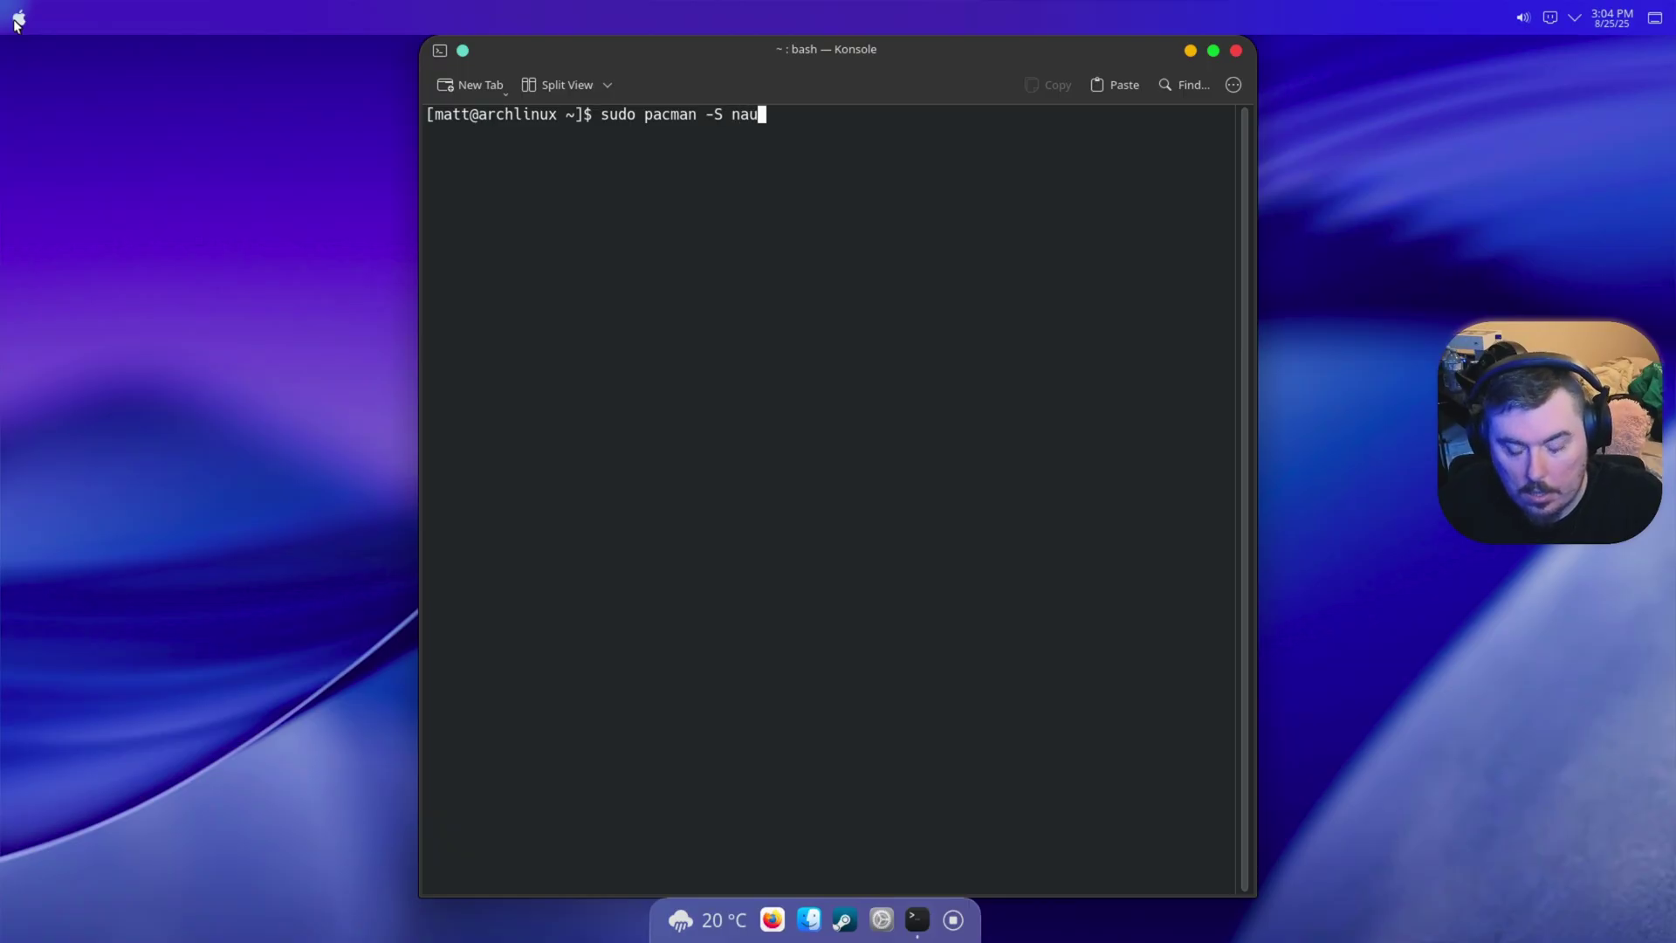
text(til)
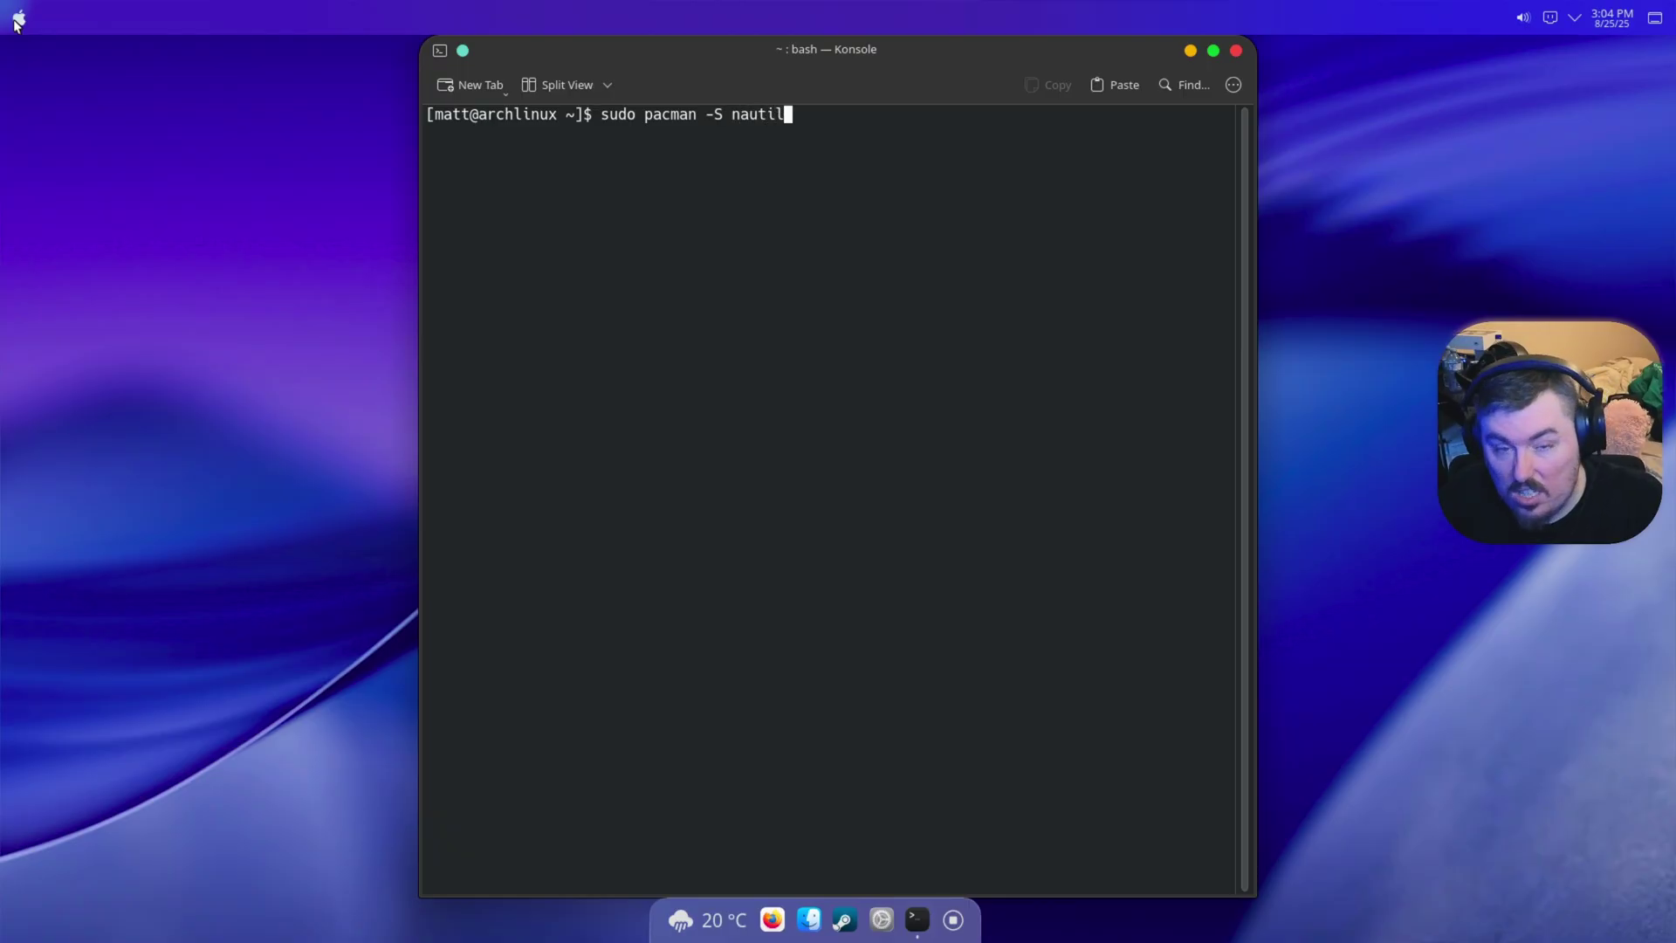
text(us)
key(Return)
key(Return)
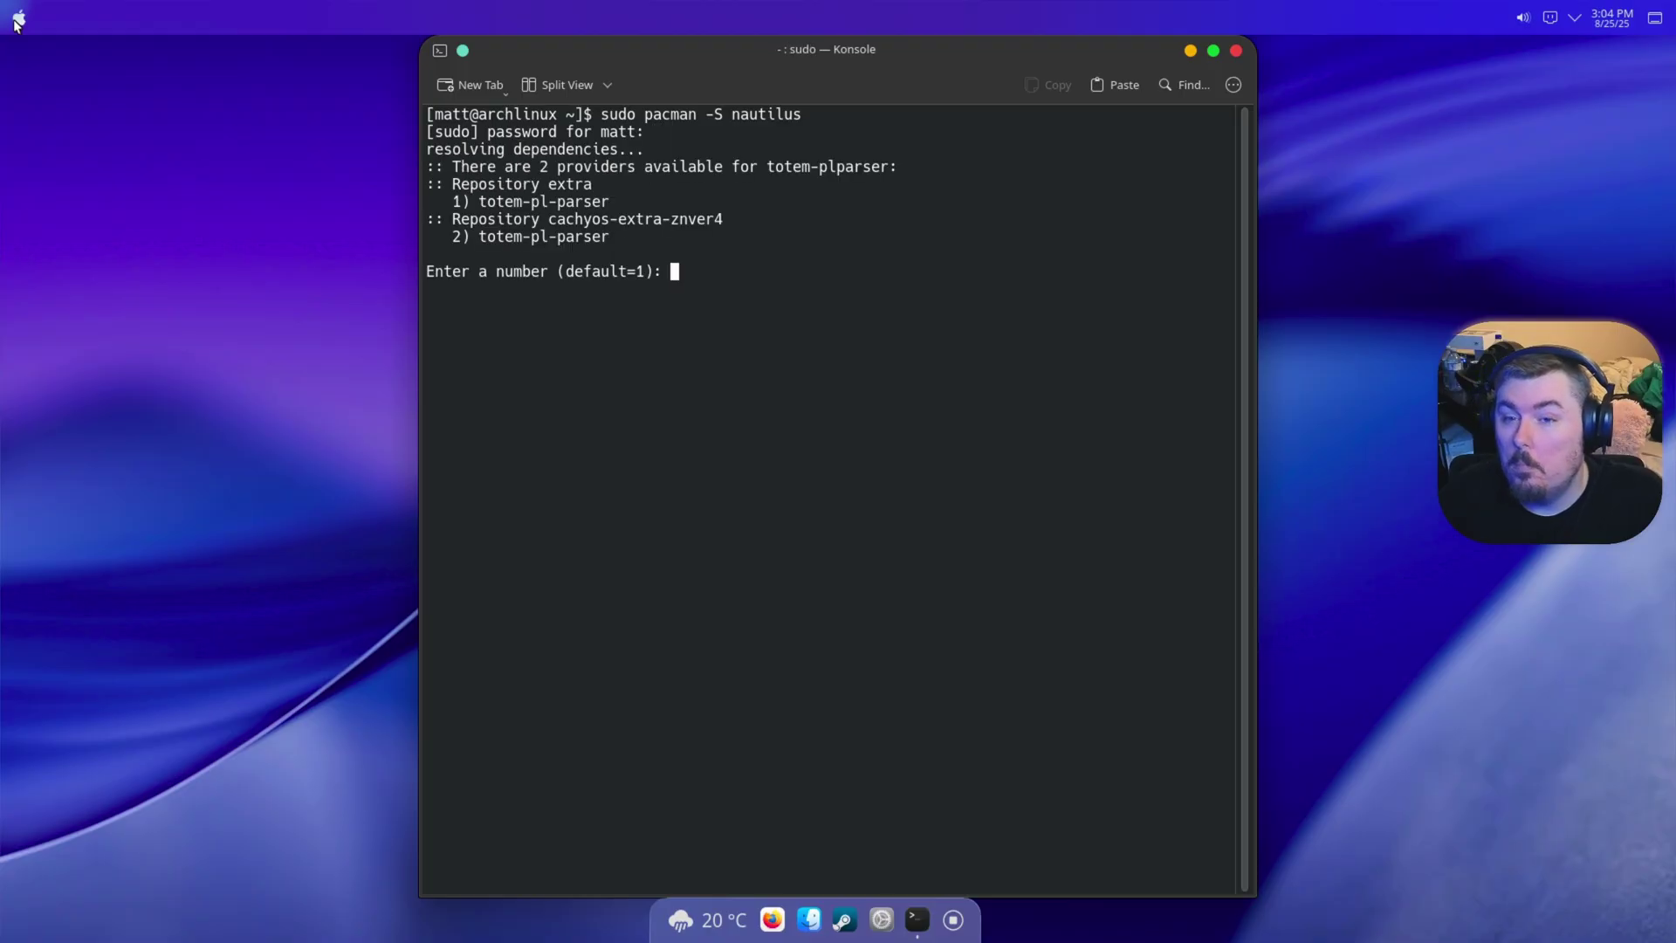
key(Return)
key(Return)
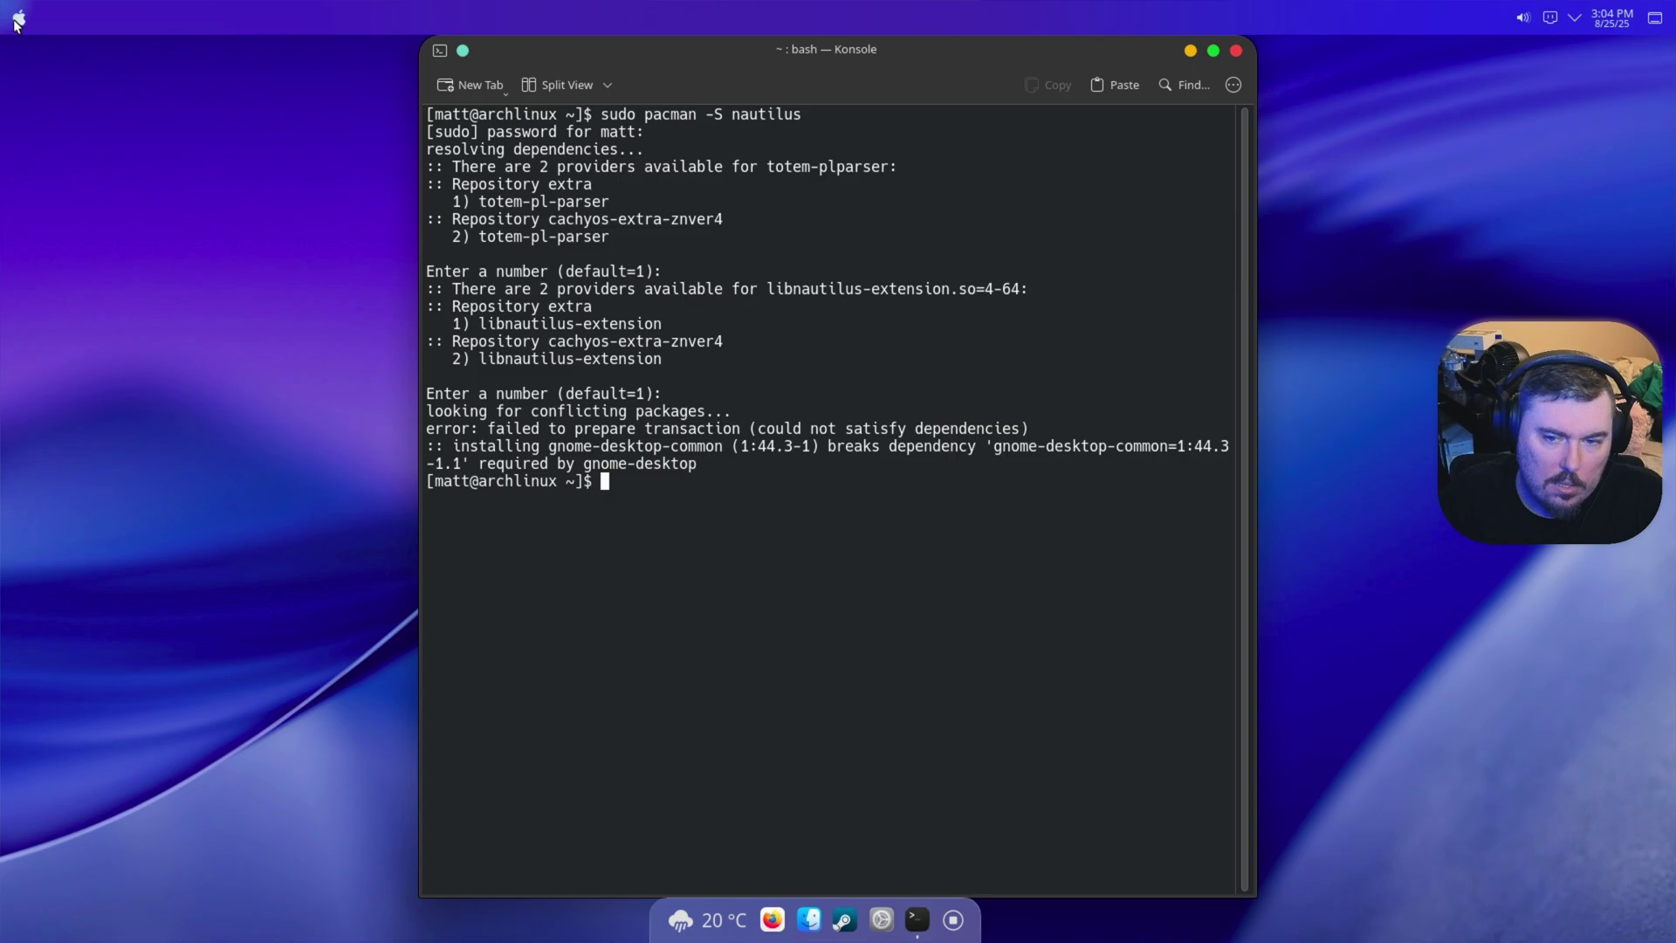
key(Up)
key(Return)
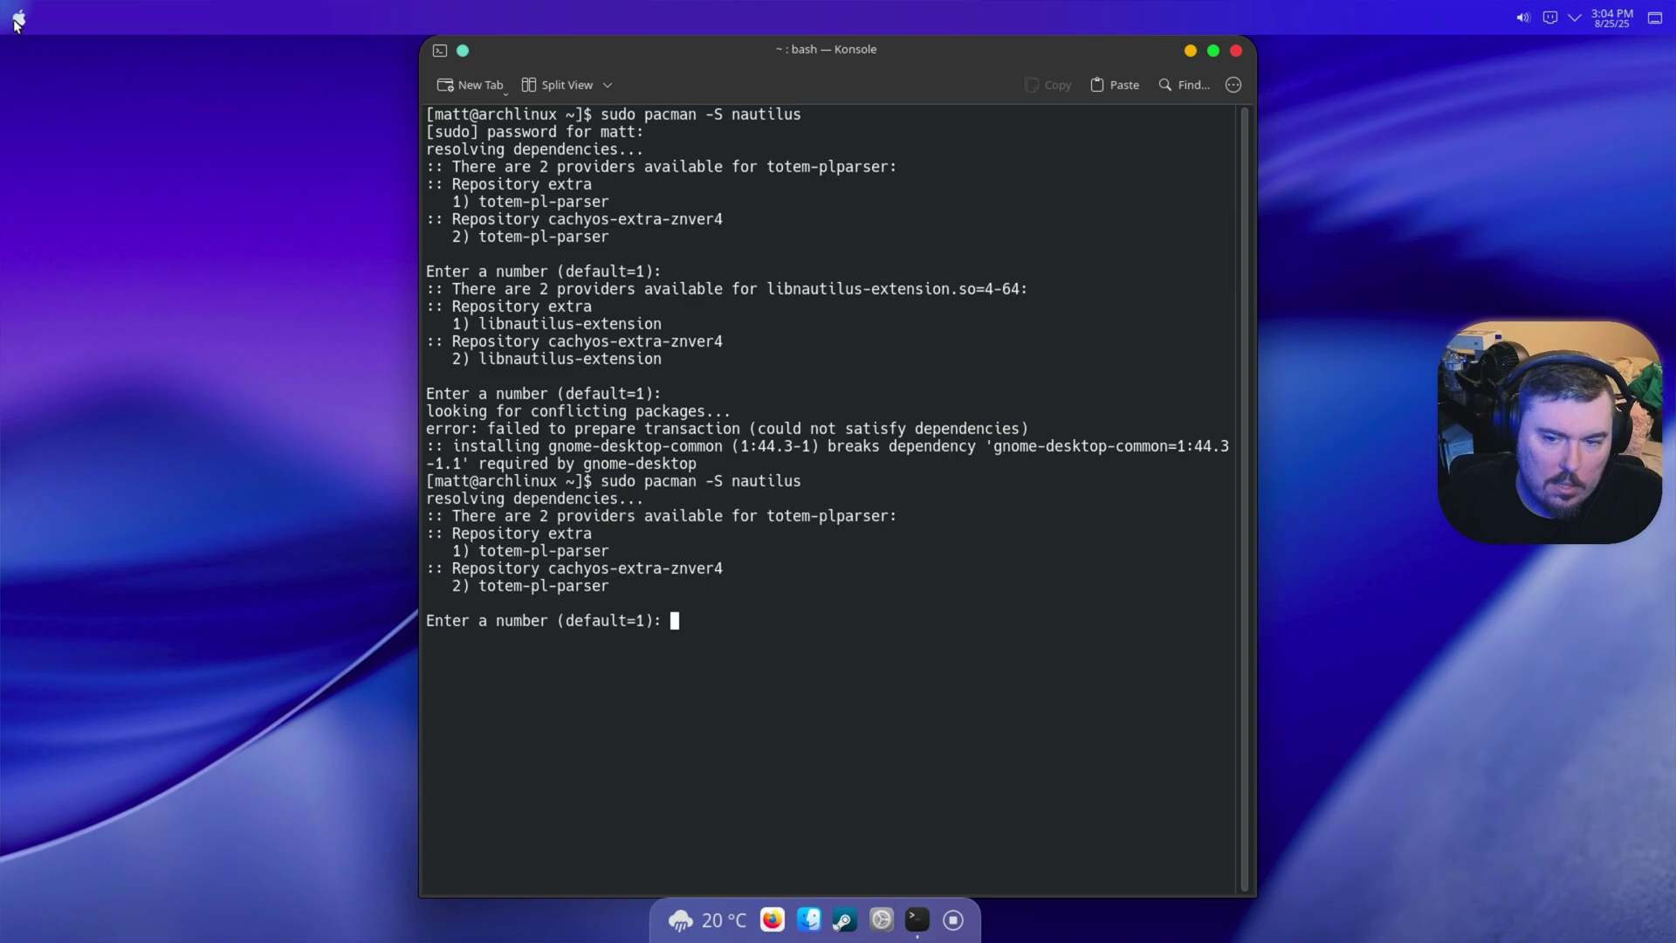
key(Return)
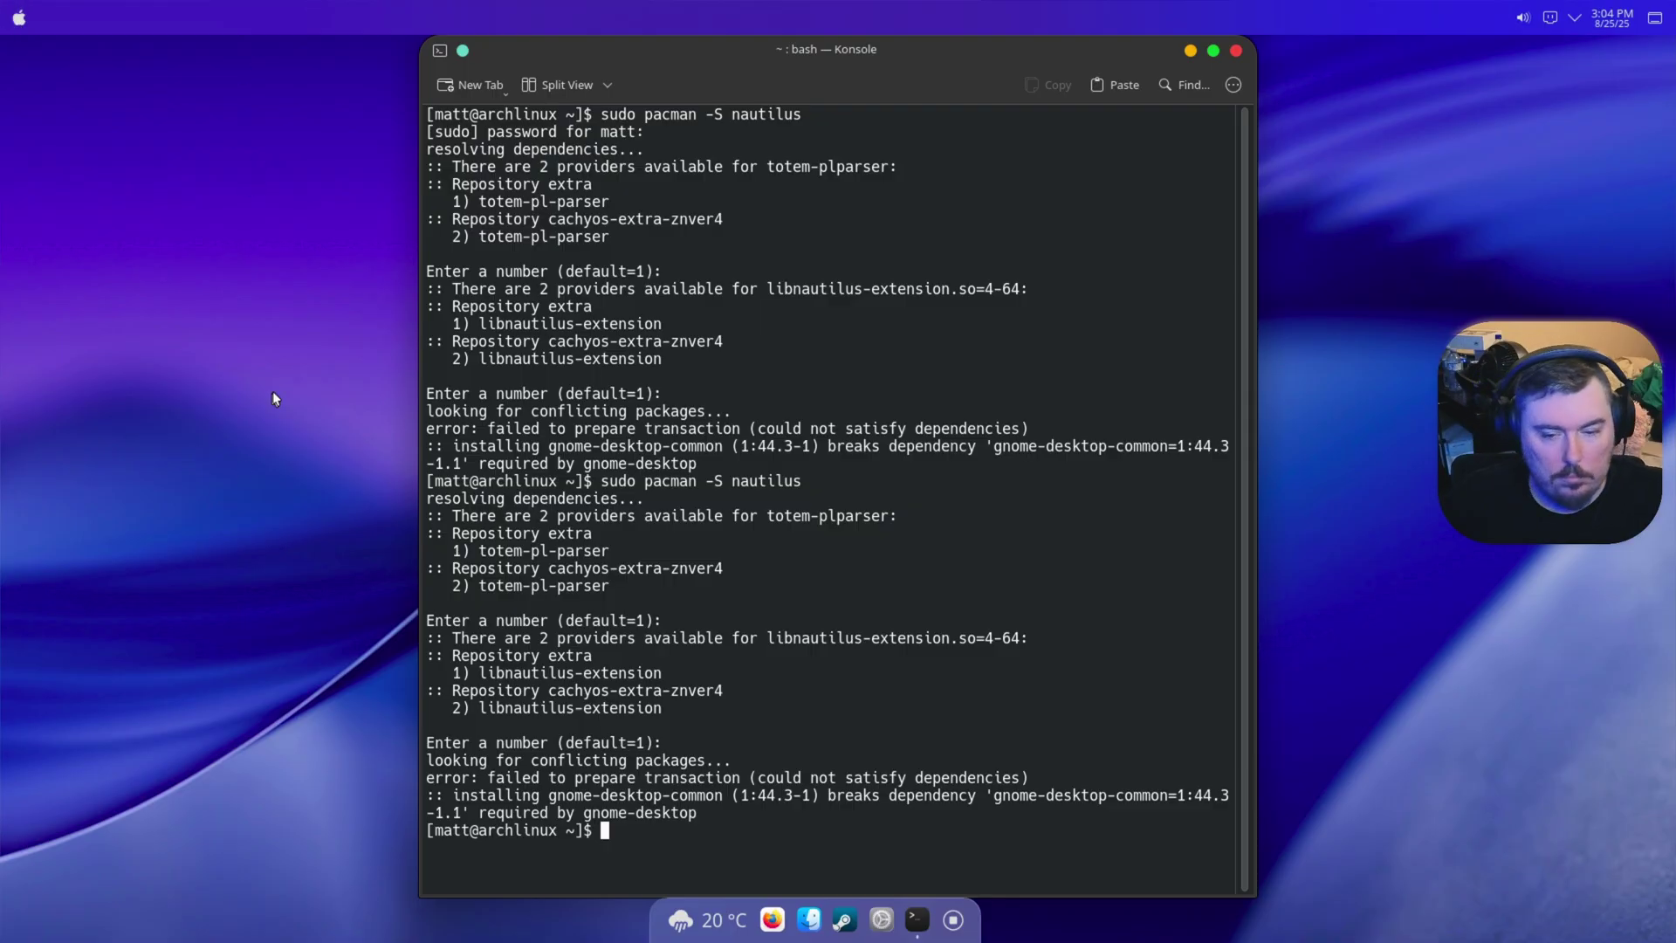
Step: Force-remove the conflicting gnome-desktop-common with sudo pacman -Rdd, then retry installing nautilus
drag(548, 794, 721, 794)
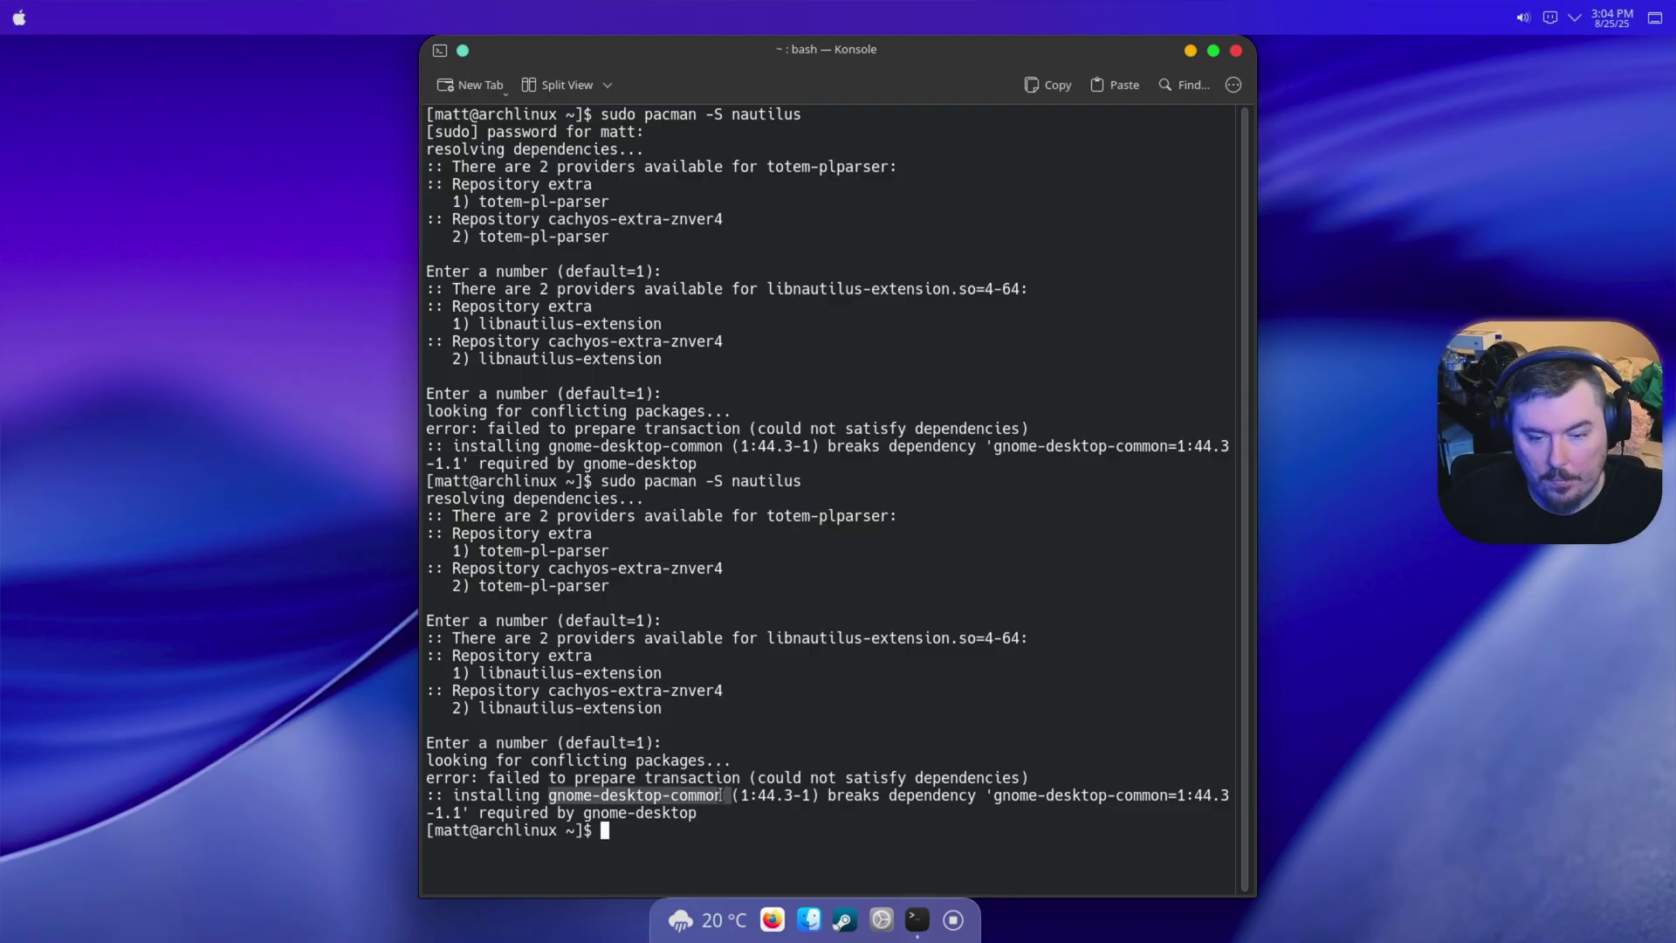
right_click(724, 795)
click(787, 496)
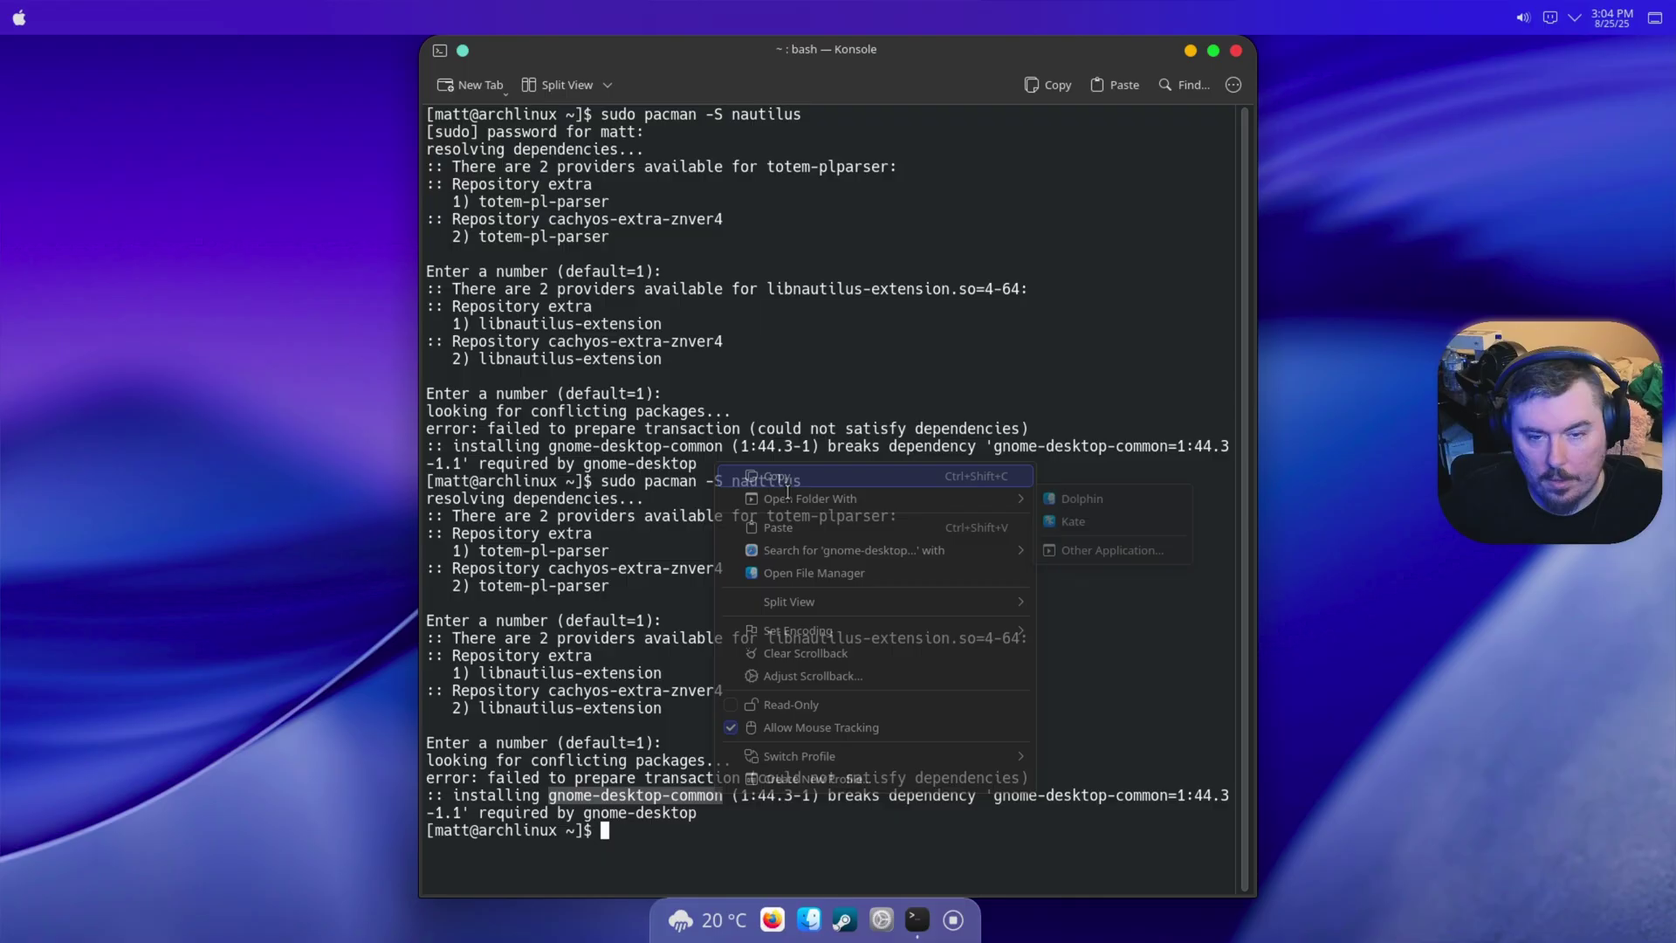
text(su)
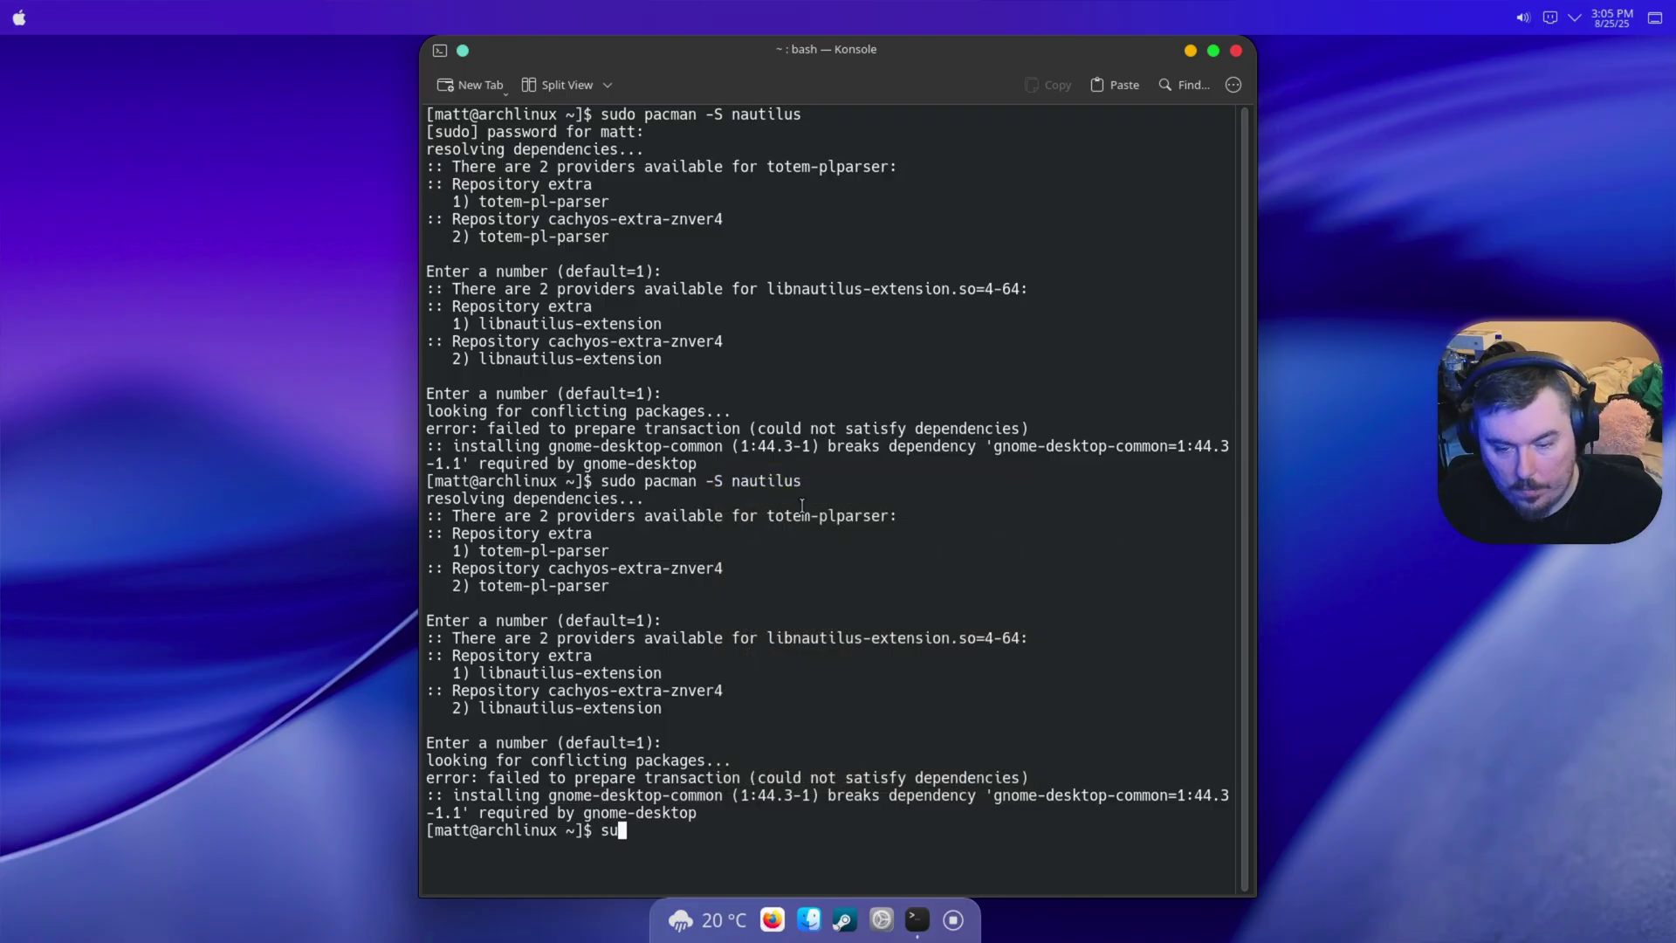
text(do pacman)
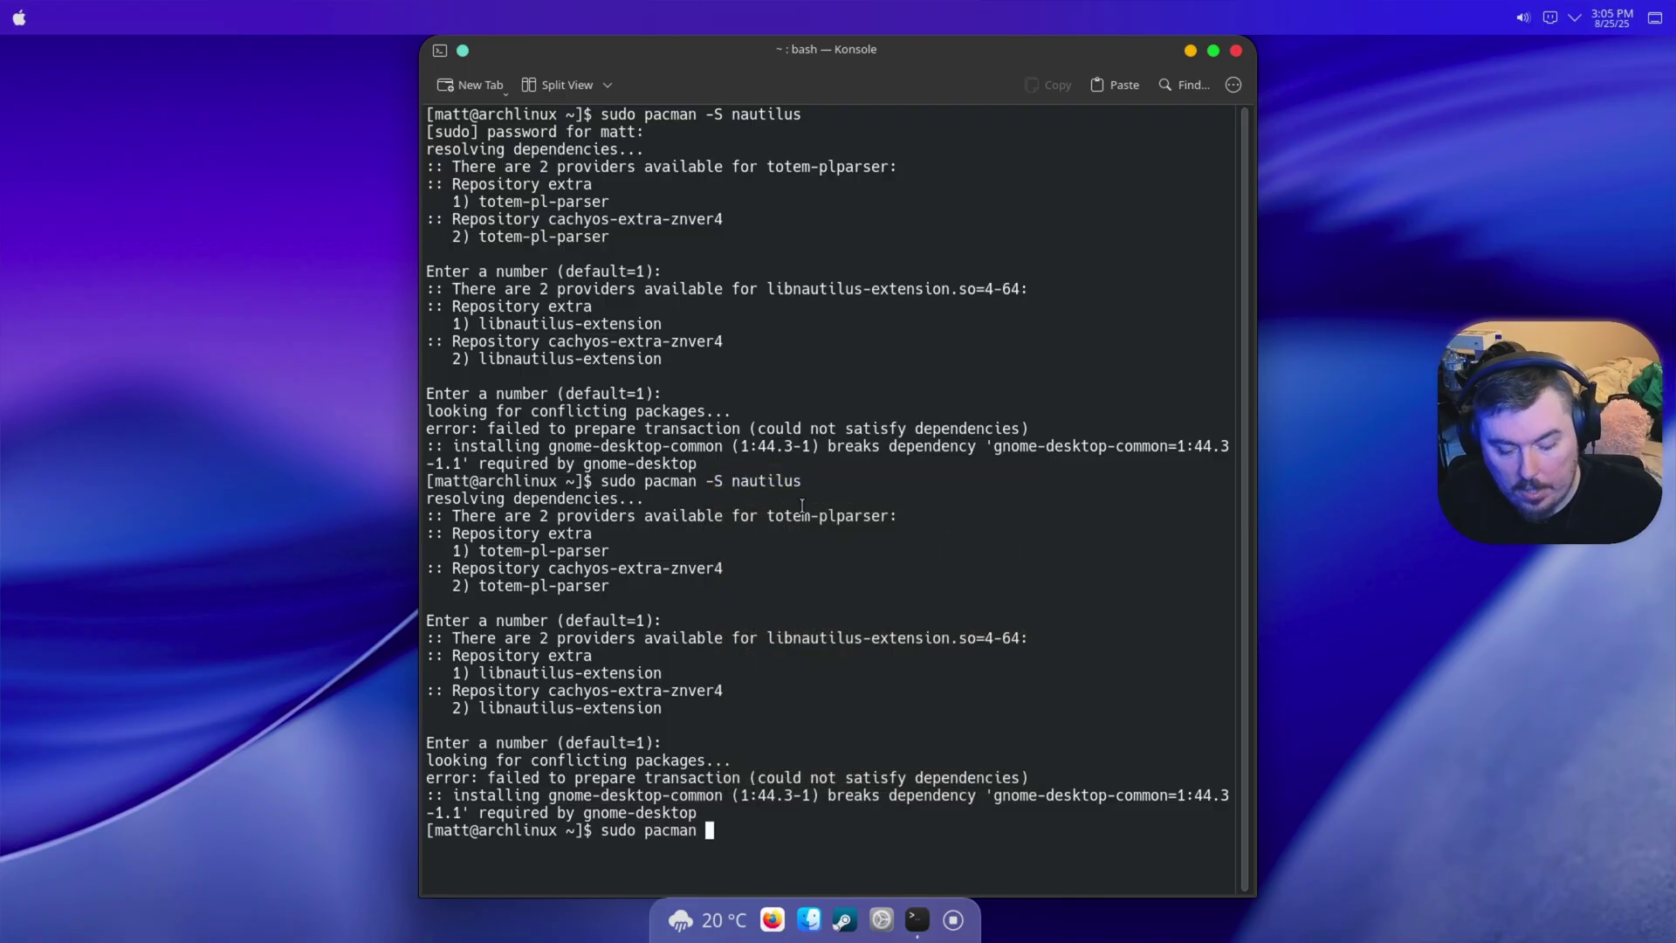
text( -Rdd)
key(ctrl+shift+v)
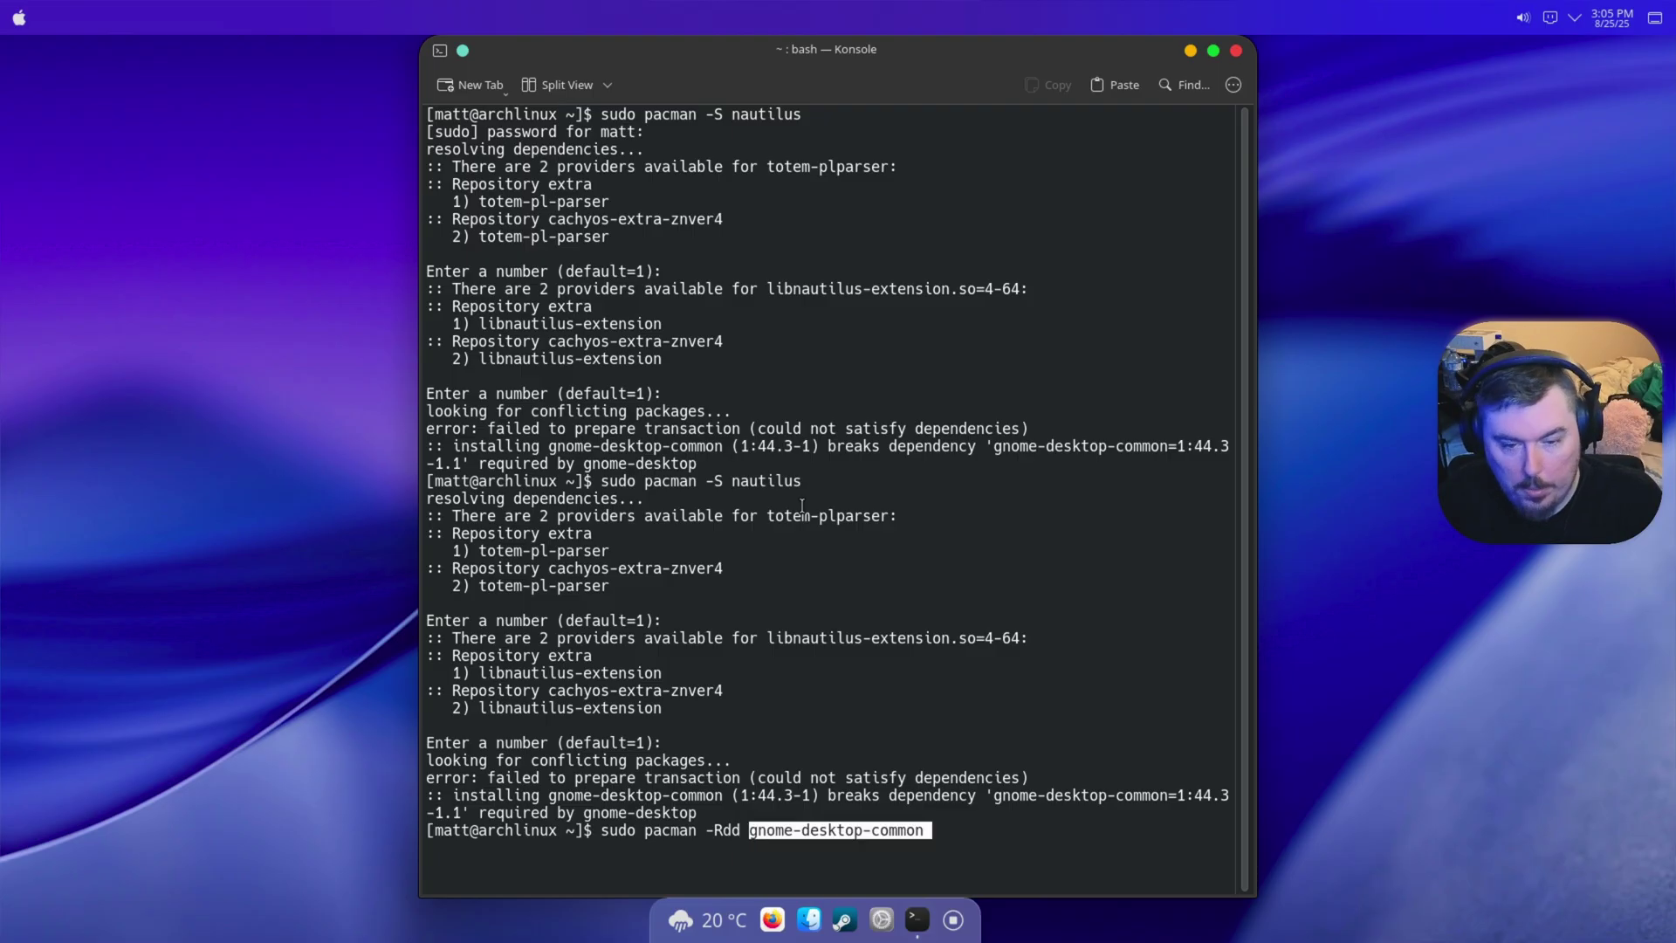
key(Return)
text(y)
key(Return)
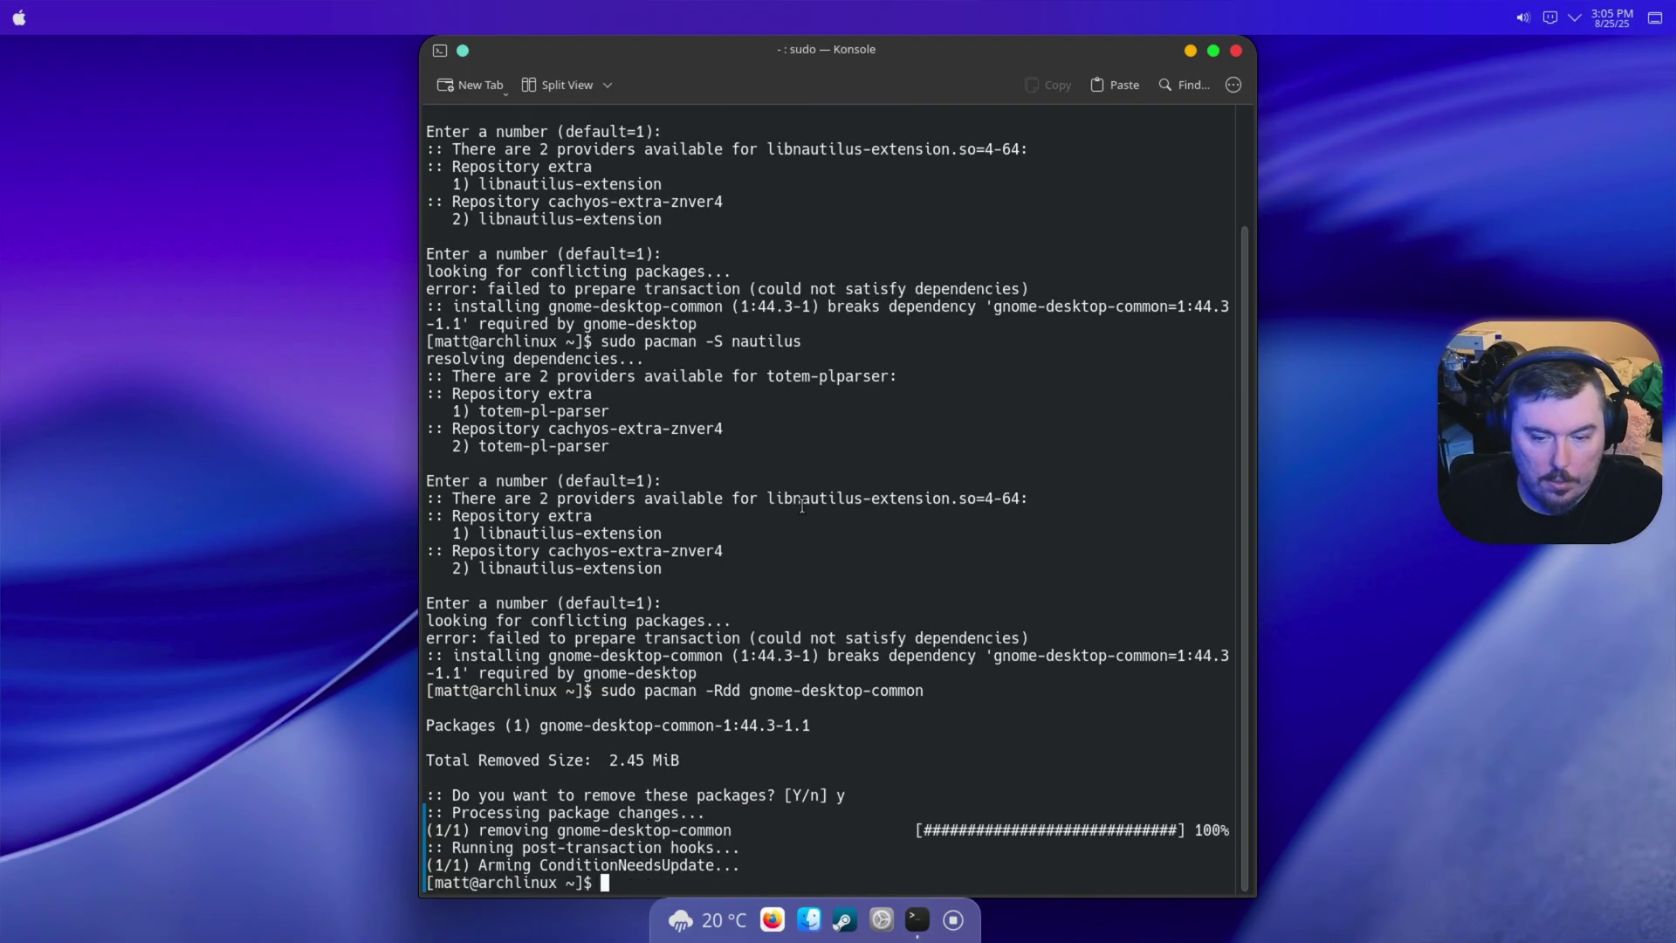
key(Up)
key(Up)
key(Return)
key(Return)
key(Return)
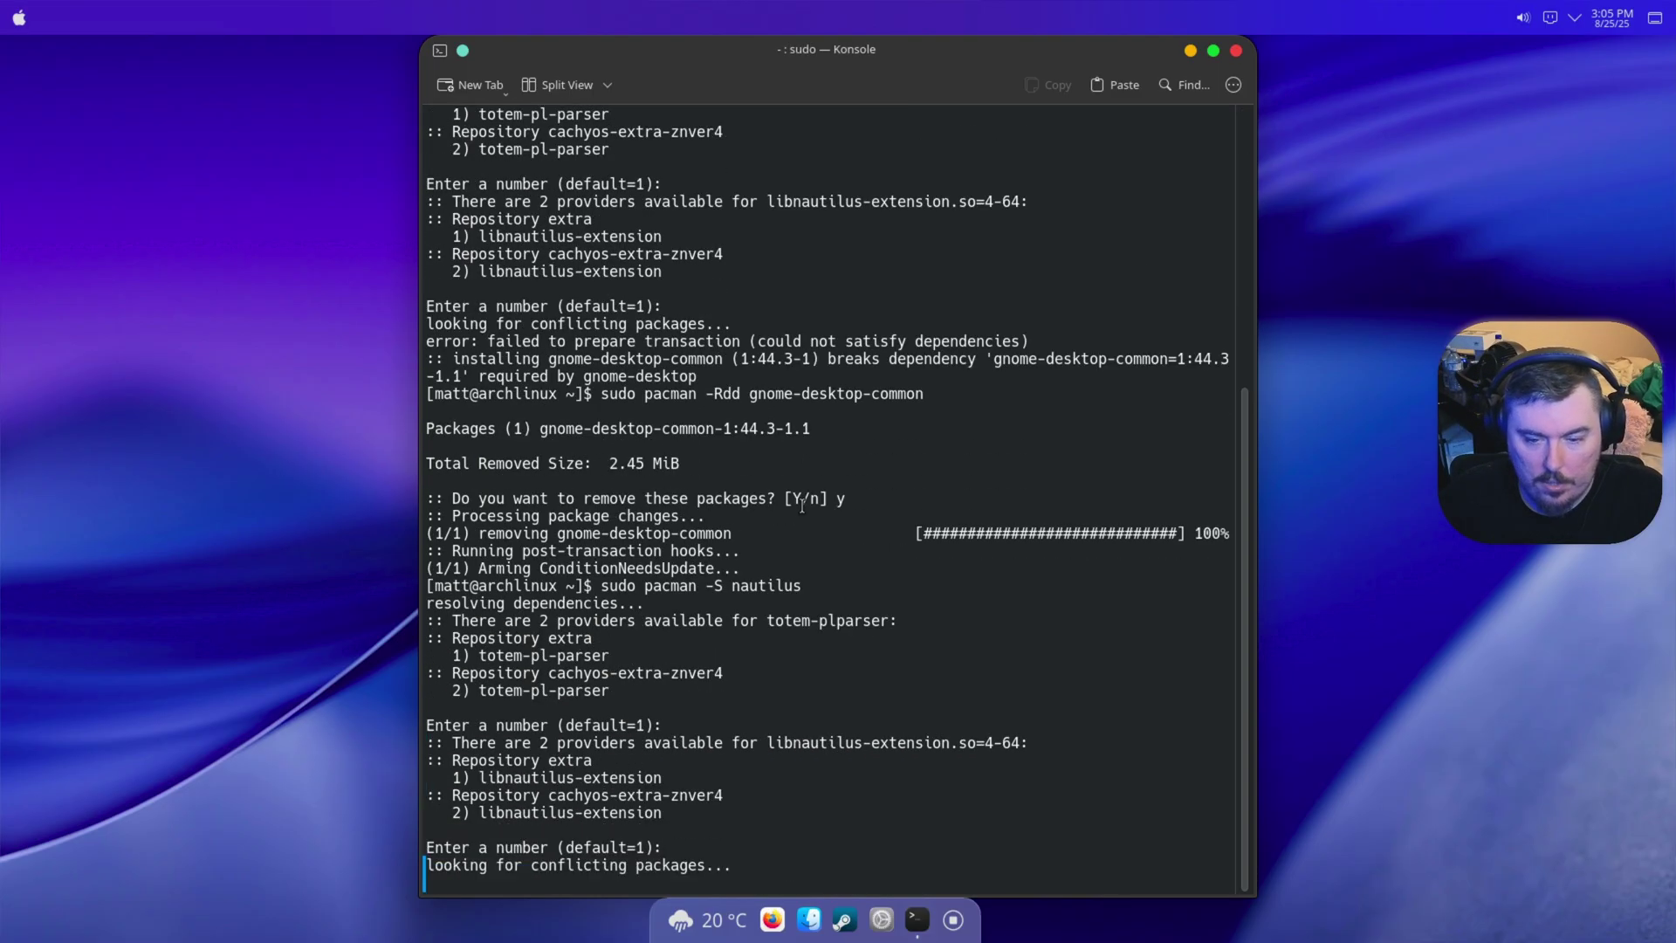
key(Return)
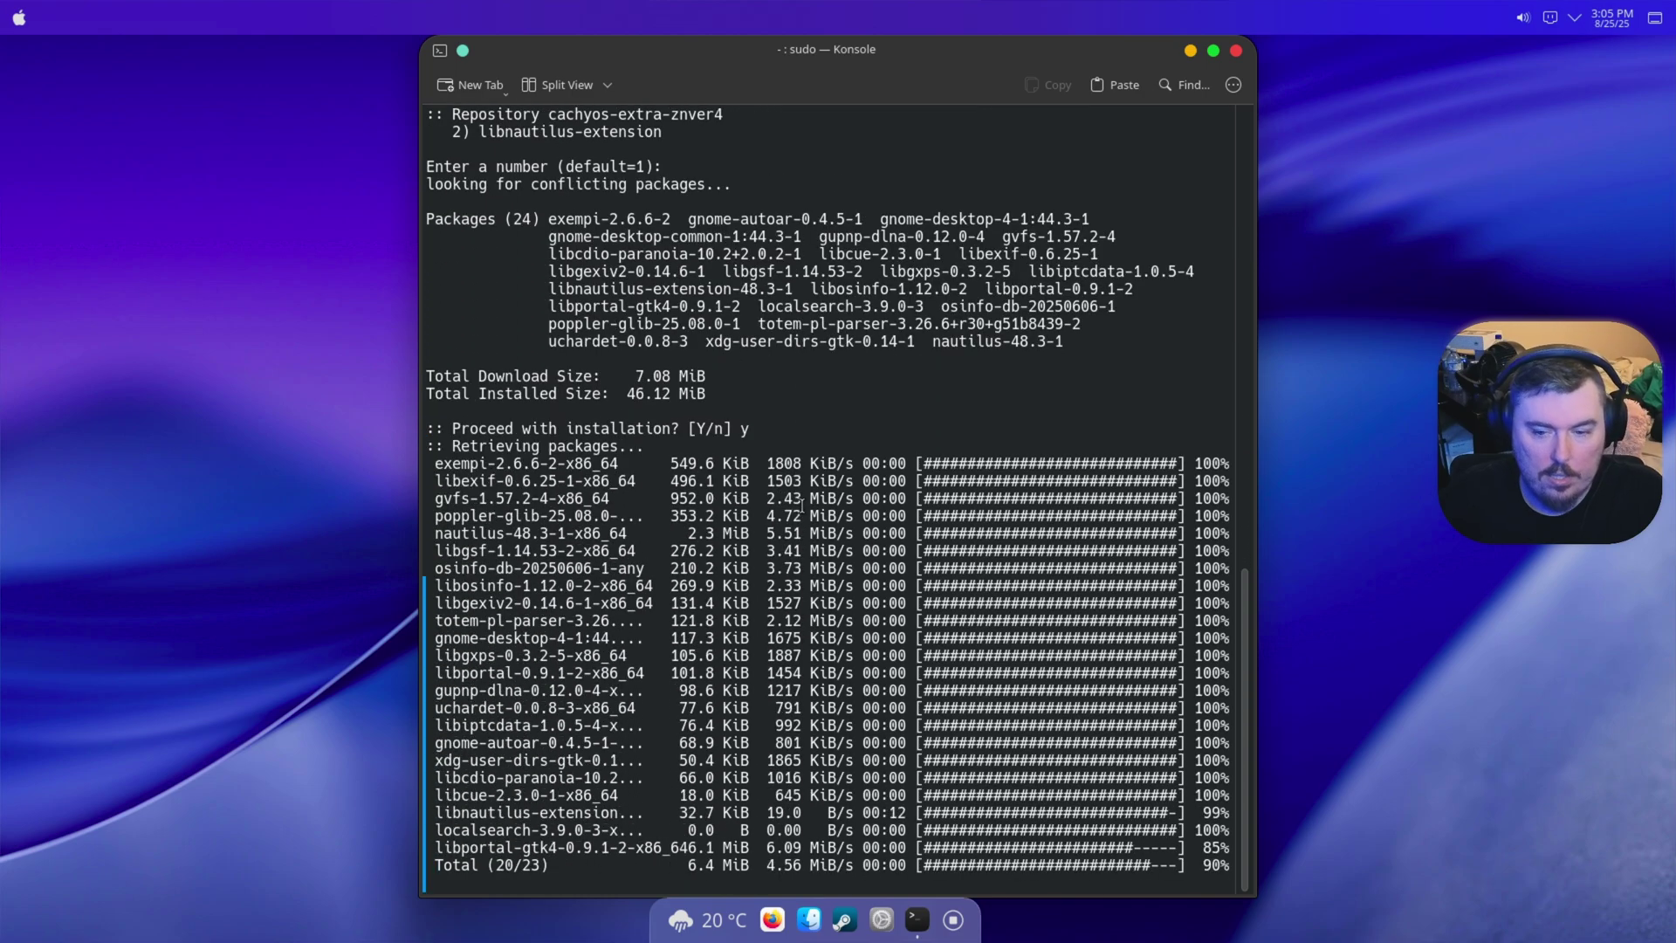
Step: Close Konsole, launch the Files window from the launcher, and place it at the upper left
click(1235, 50)
click(18, 19)
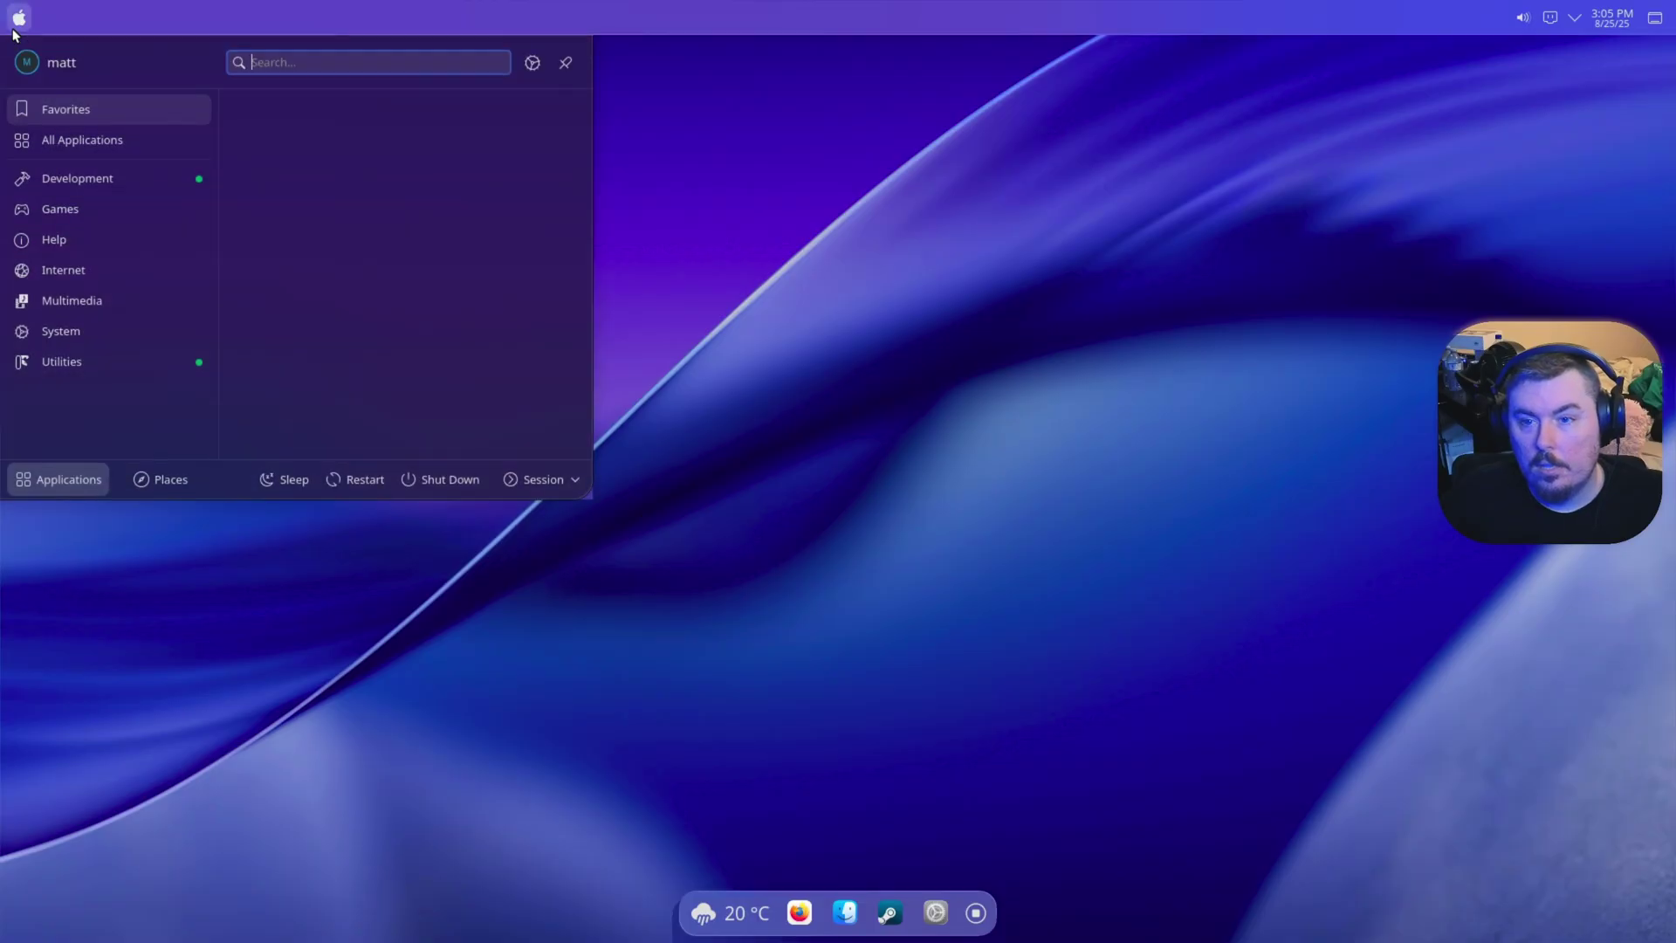
text(dolp)
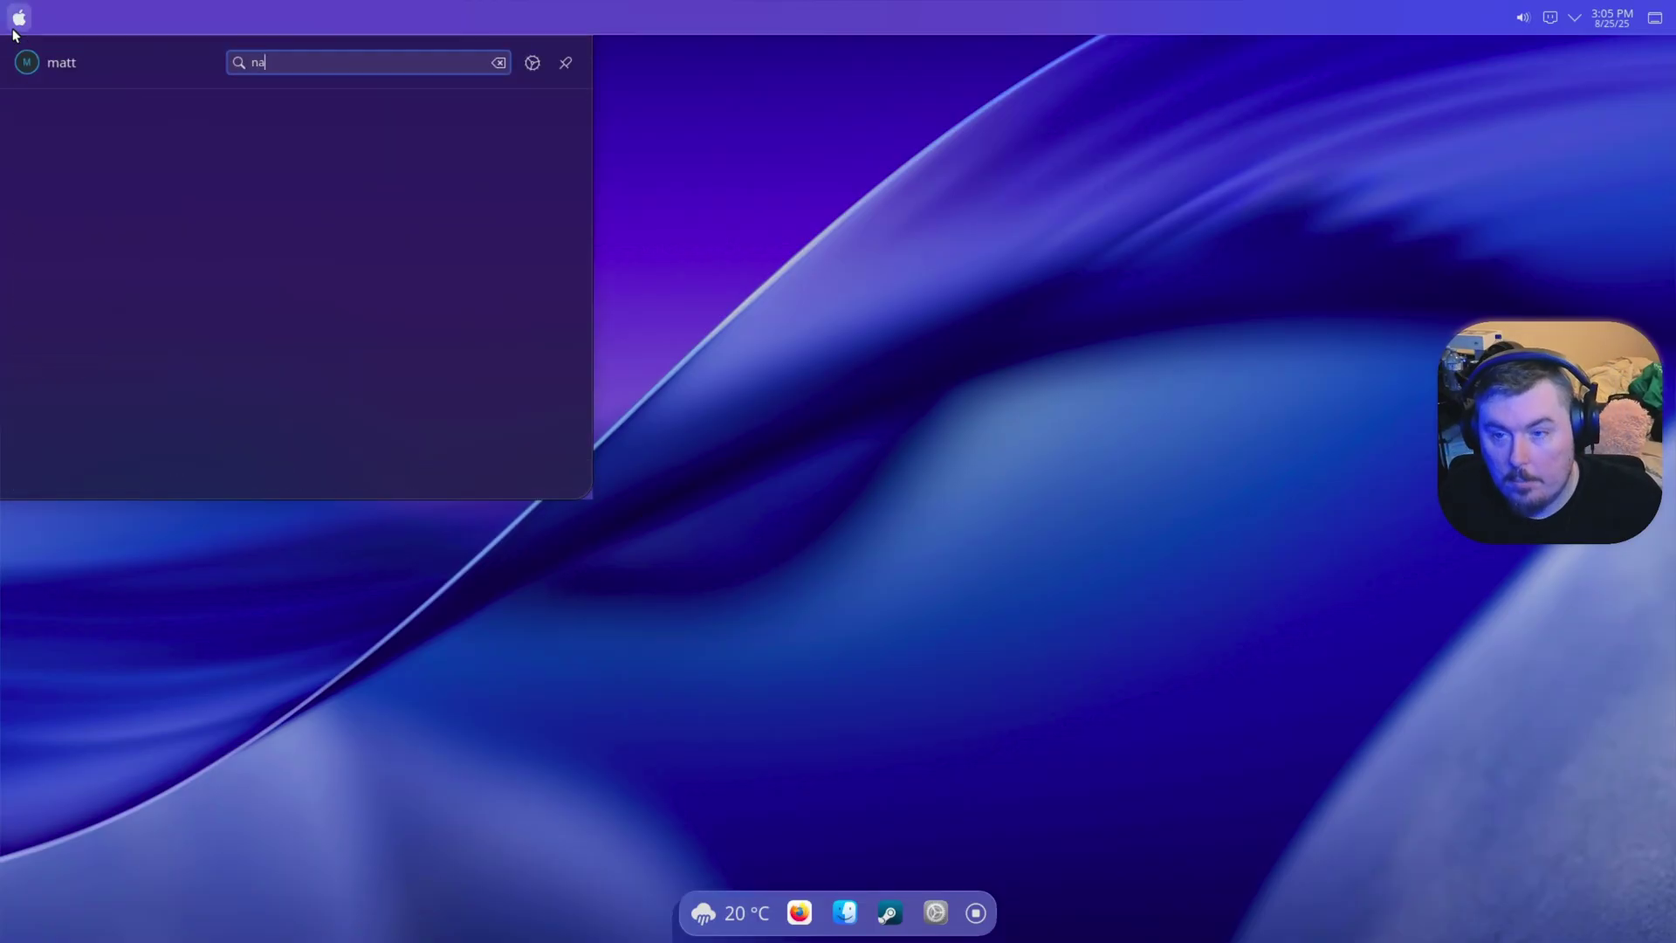
key(Return)
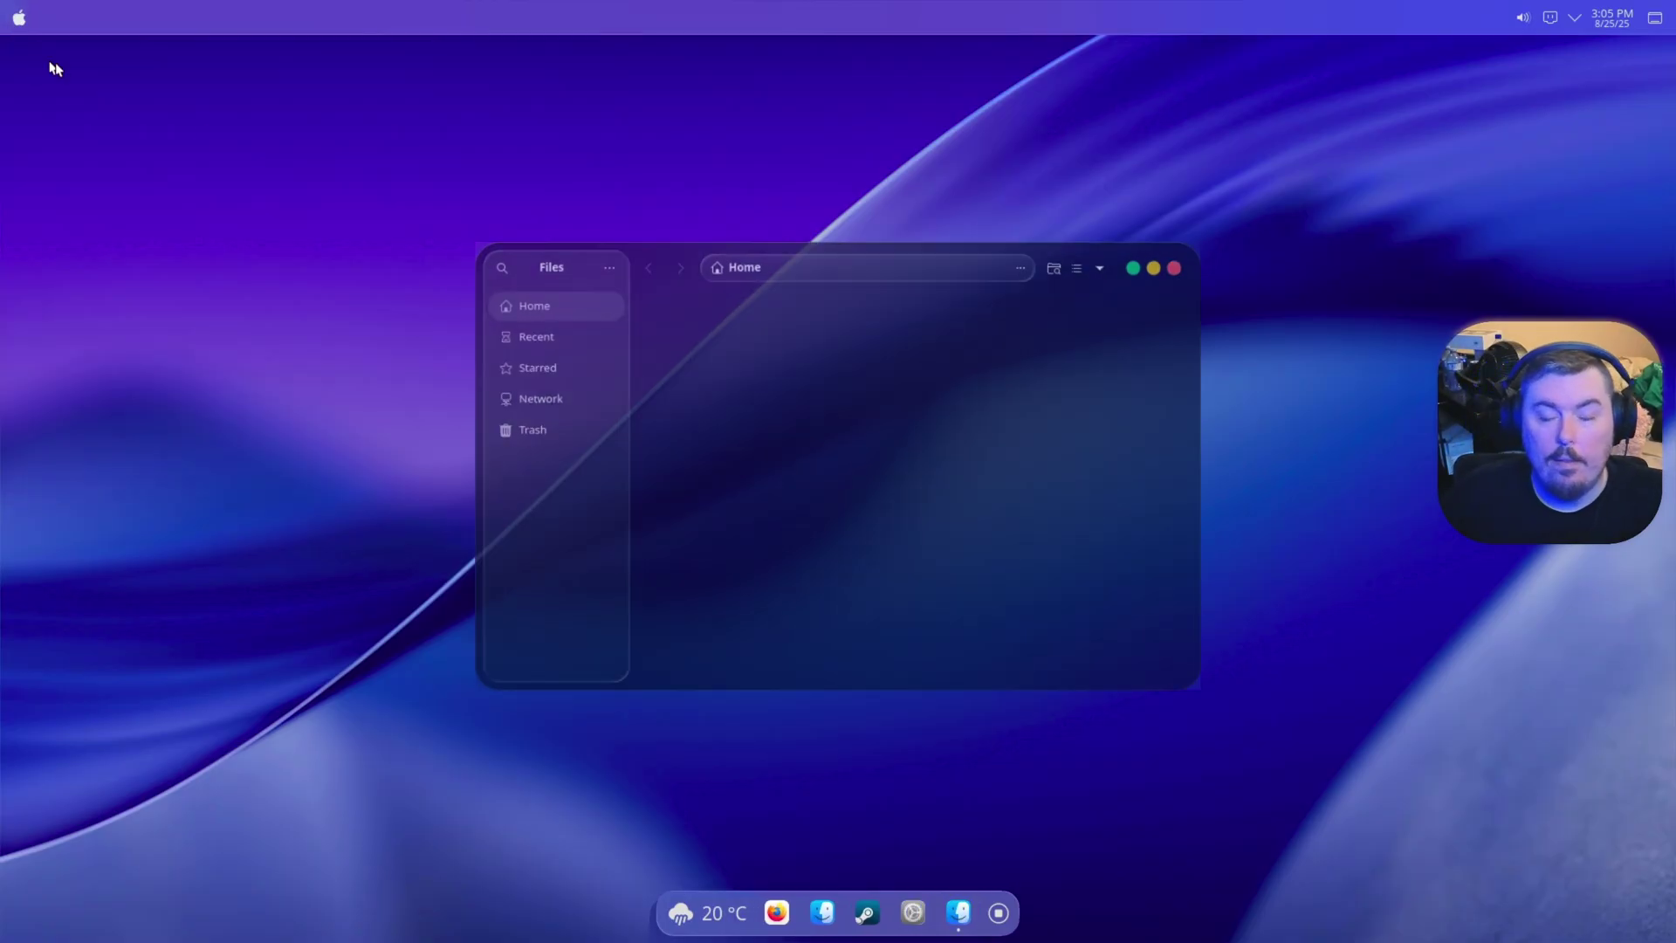
drag(1103, 232, 1225, 220)
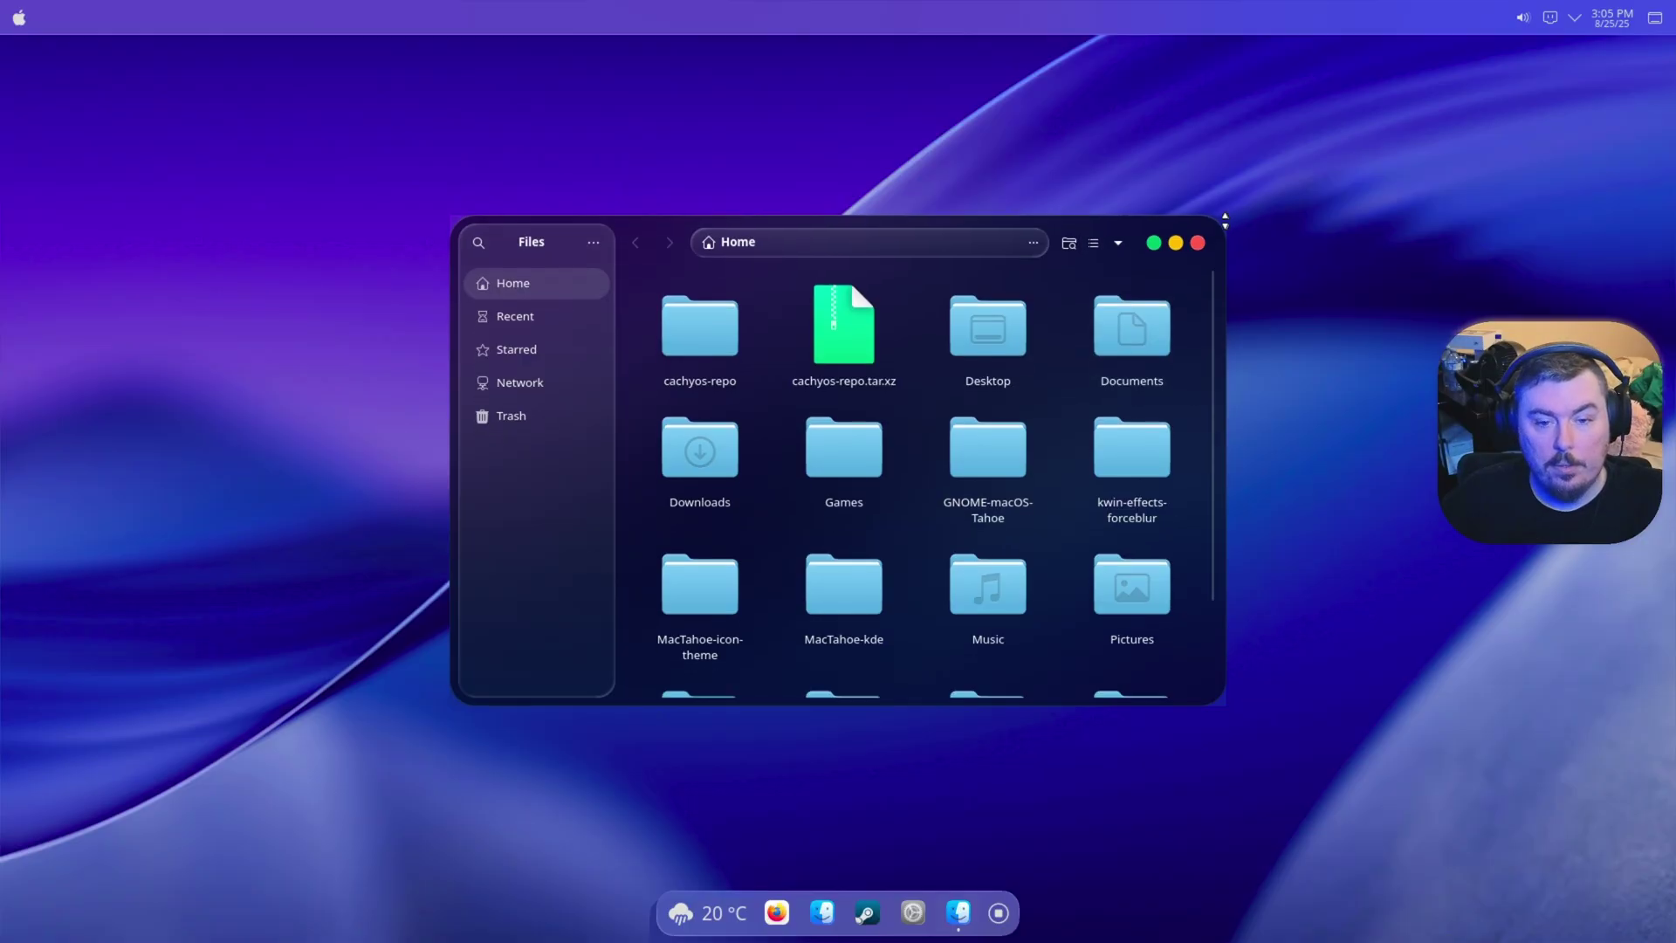
mouse_move(630, 232)
mouse_down()
mouse_move(414, 121)
mouse_move(358, 192)
mouse_move(613, 239)
mouse_move(937, 205)
mouse_move(453, 191)
mouse_move(300, 165)
mouse_move(254, 113)
mouse_up()
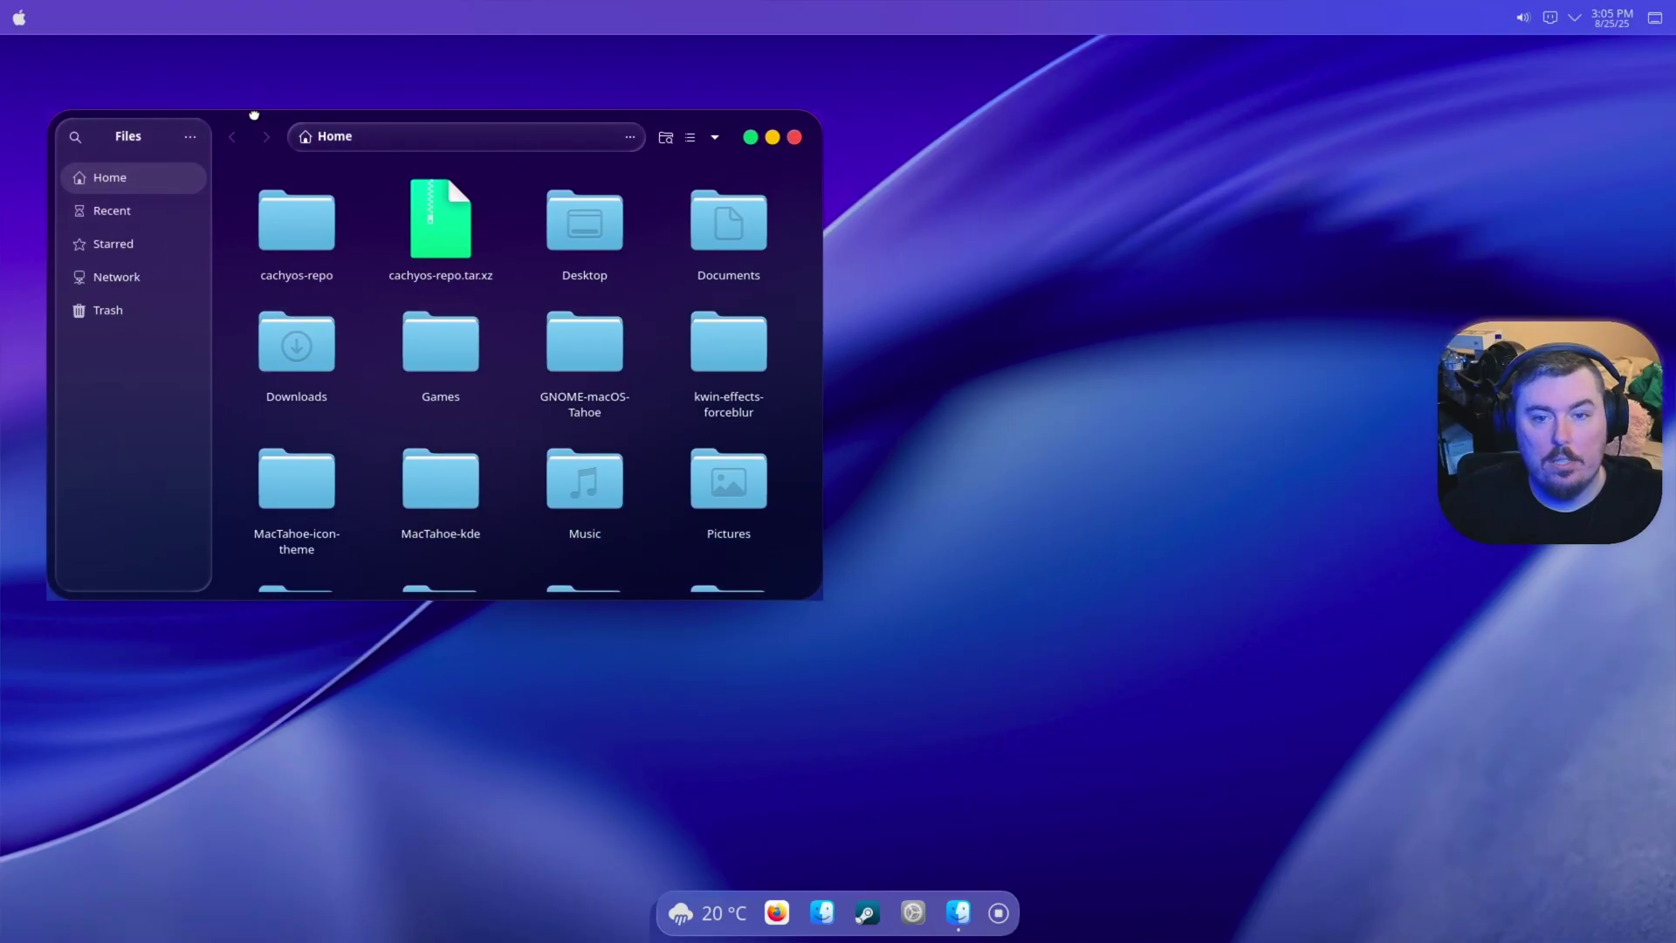
Step: Open Dolphin from the dock, move it to the upper right, then close it
click(822, 912)
mouse_move(996, 192)
mouse_down()
mouse_move(1278, 173)
mouse_move(1433, 92)
mouse_up()
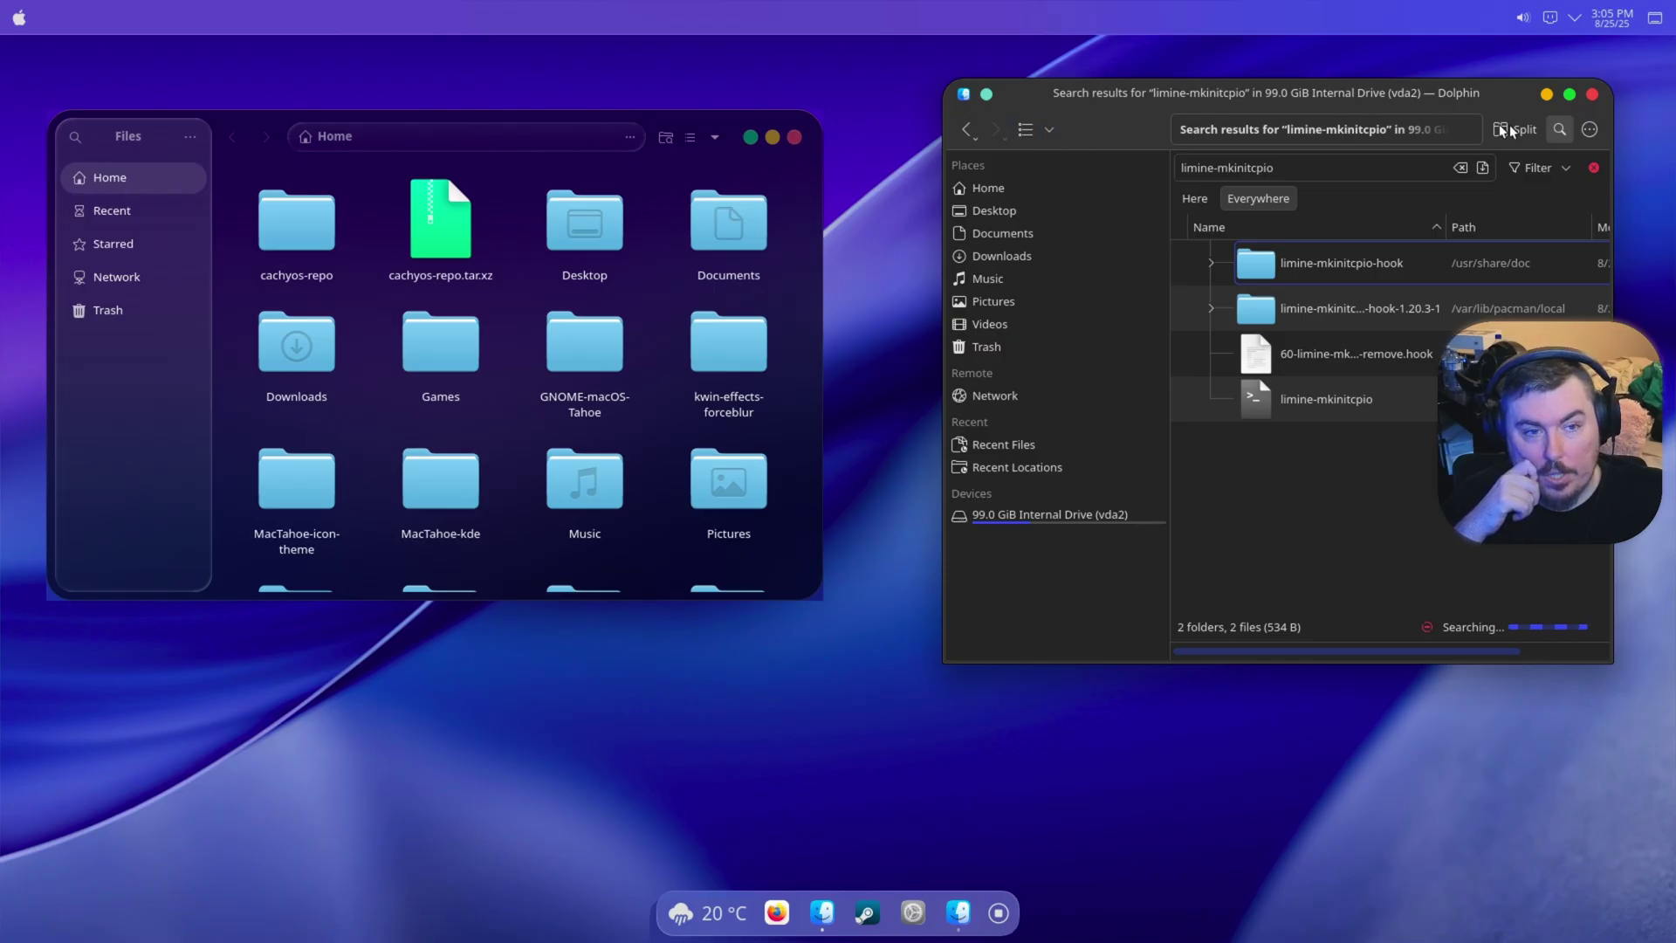
click(1587, 97)
Step: Search System Settings for 'blur', open Better Blur under Desktop Effects, and move the window aside
click(913, 912)
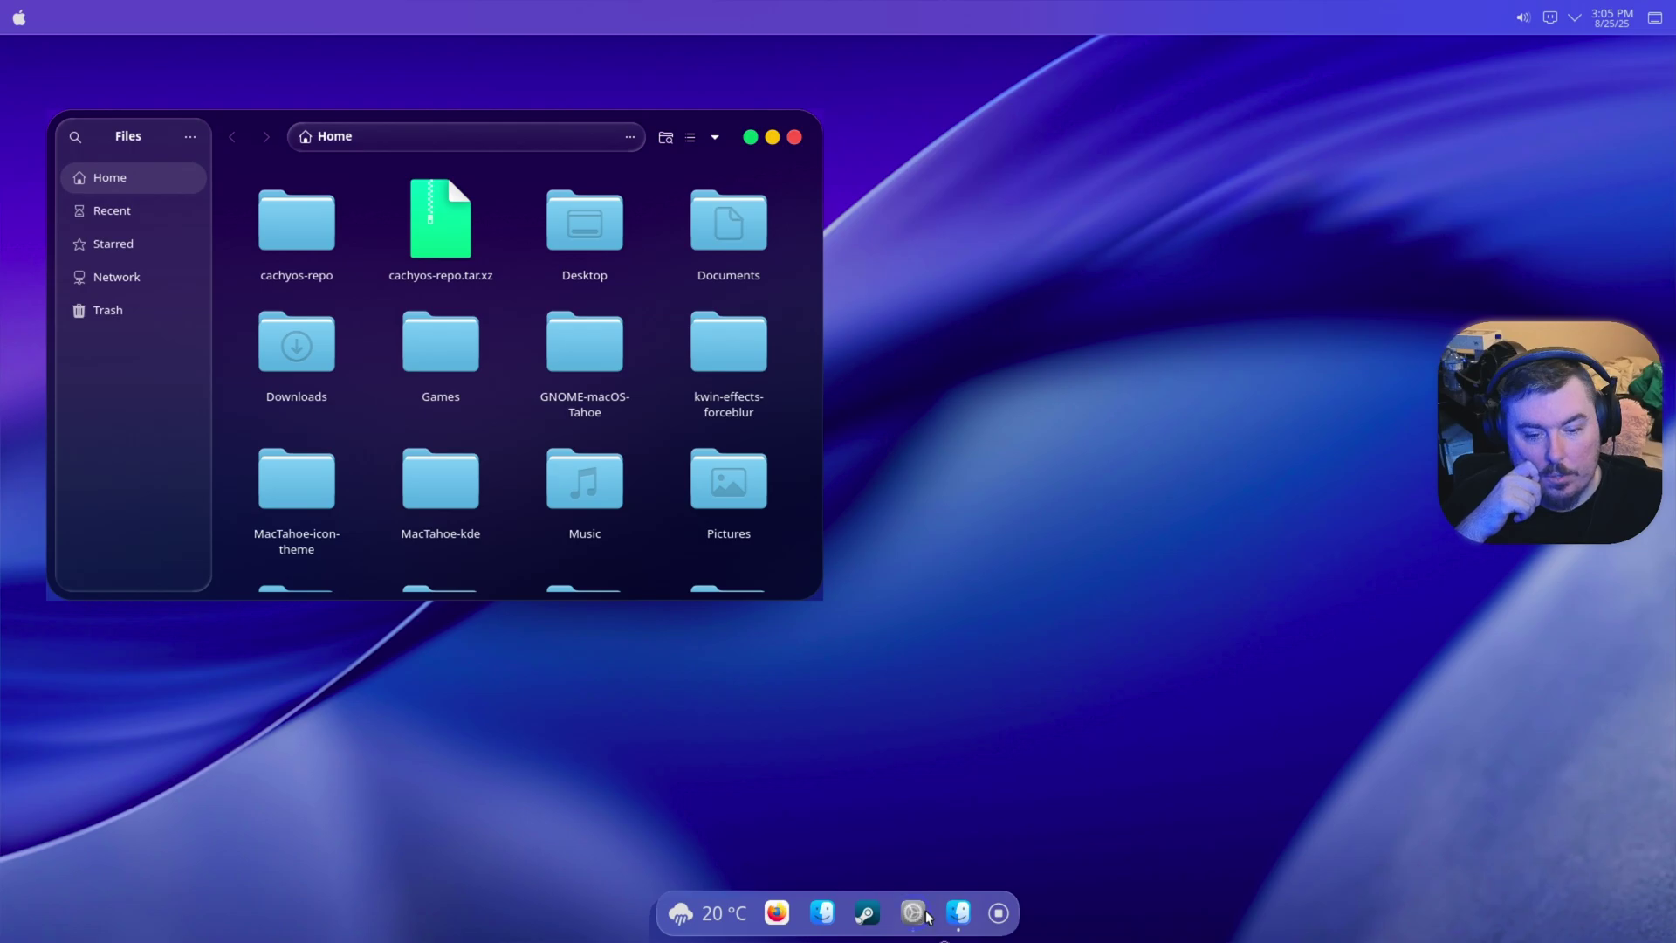
scroll(122, 653, down, 5)
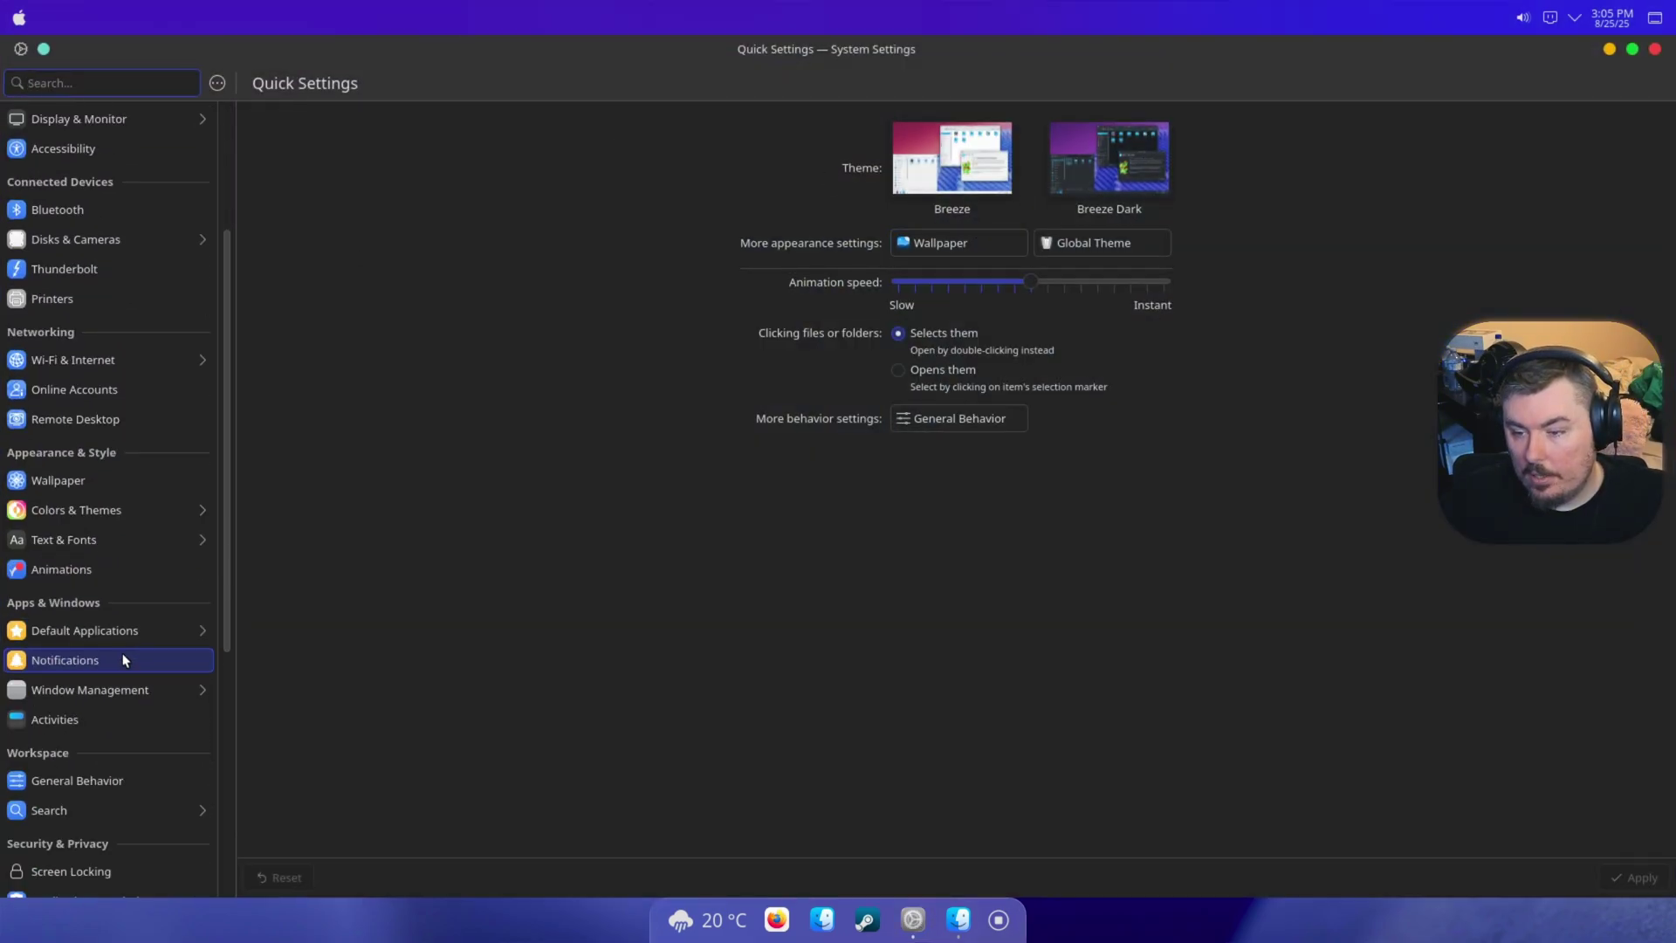
scroll(127, 637, down, 2)
scroll(128, 632, down, 1)
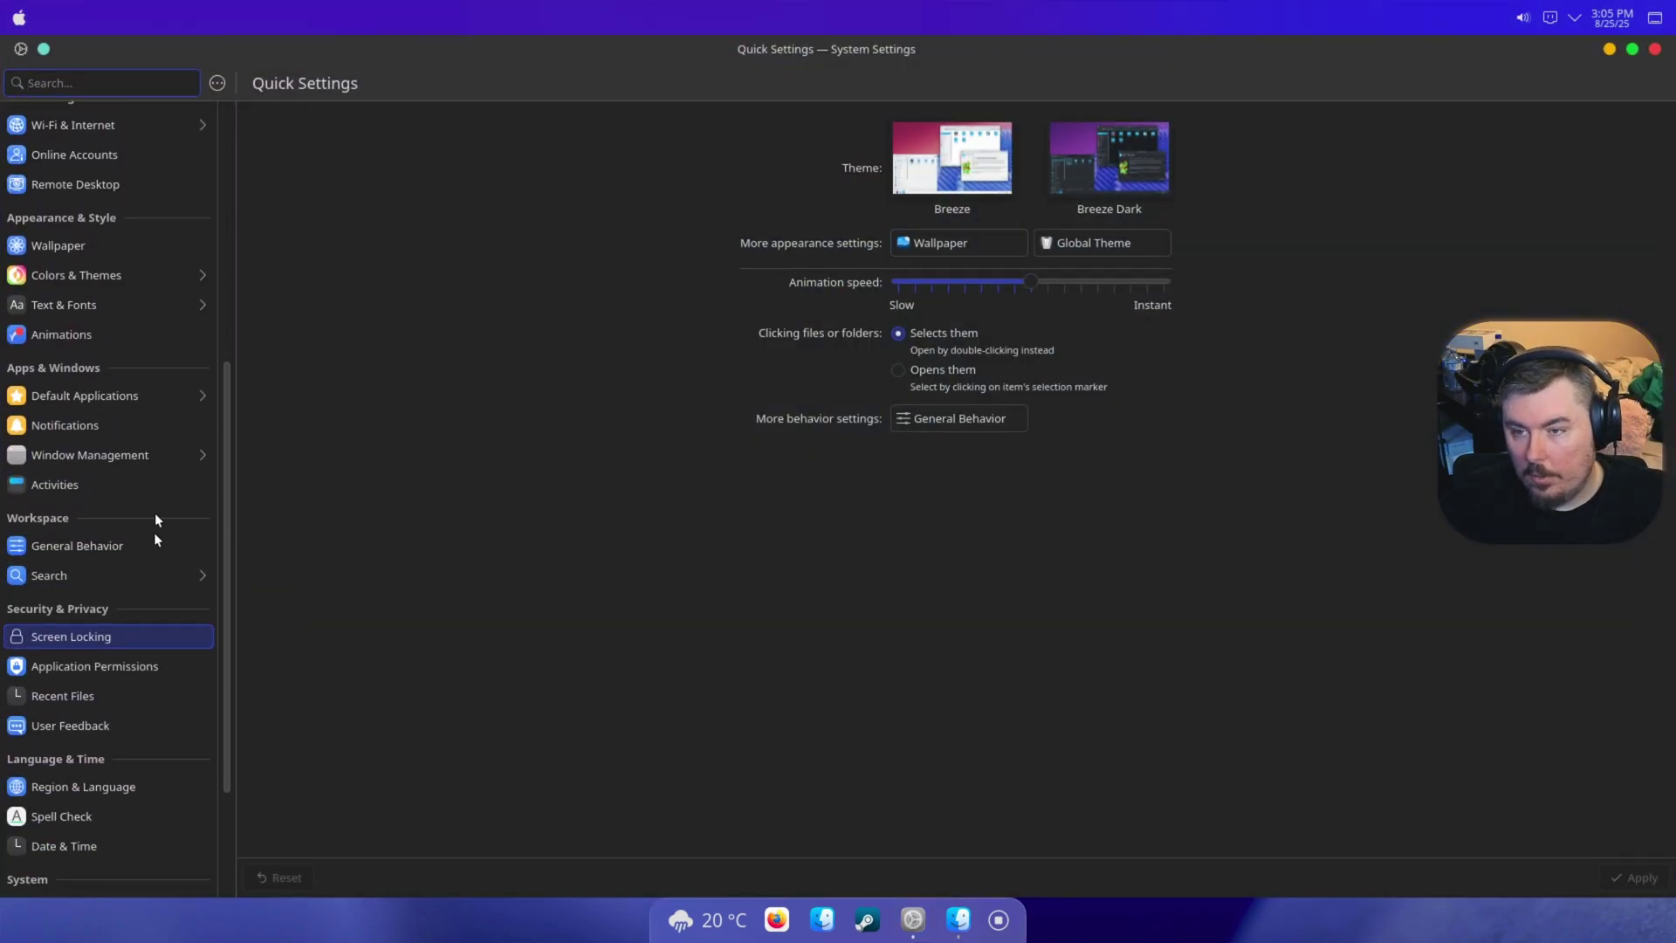
text(bette)
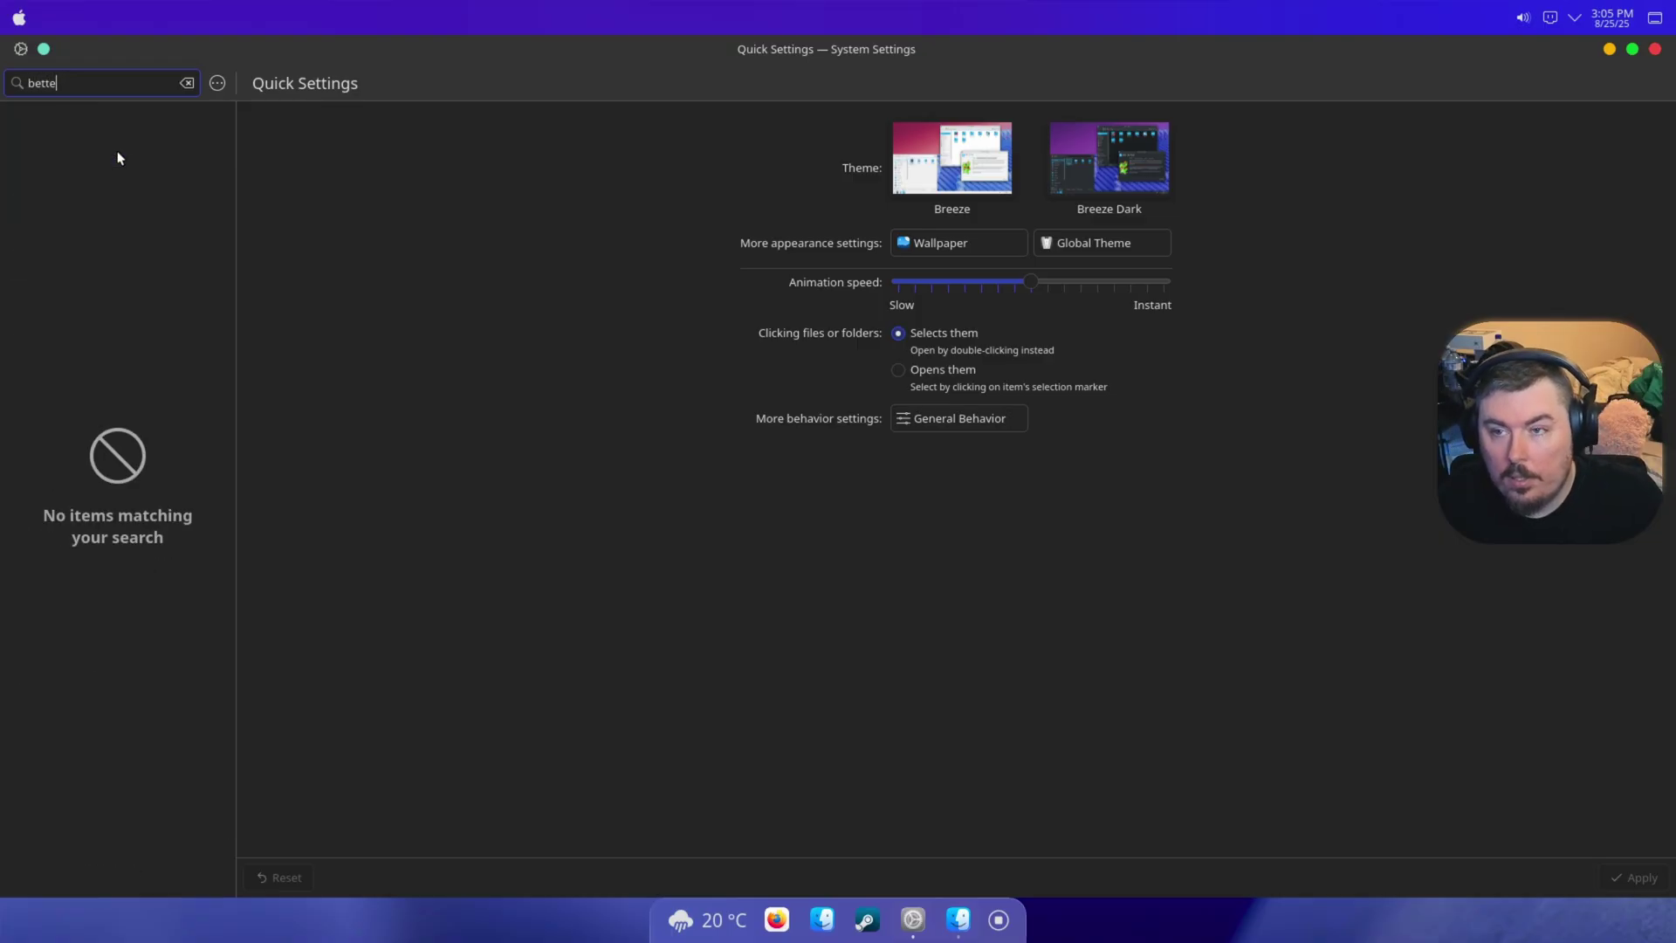
key(BackSpace)
key(BackSpace)
key(BackSpace)
key(BackSpace)
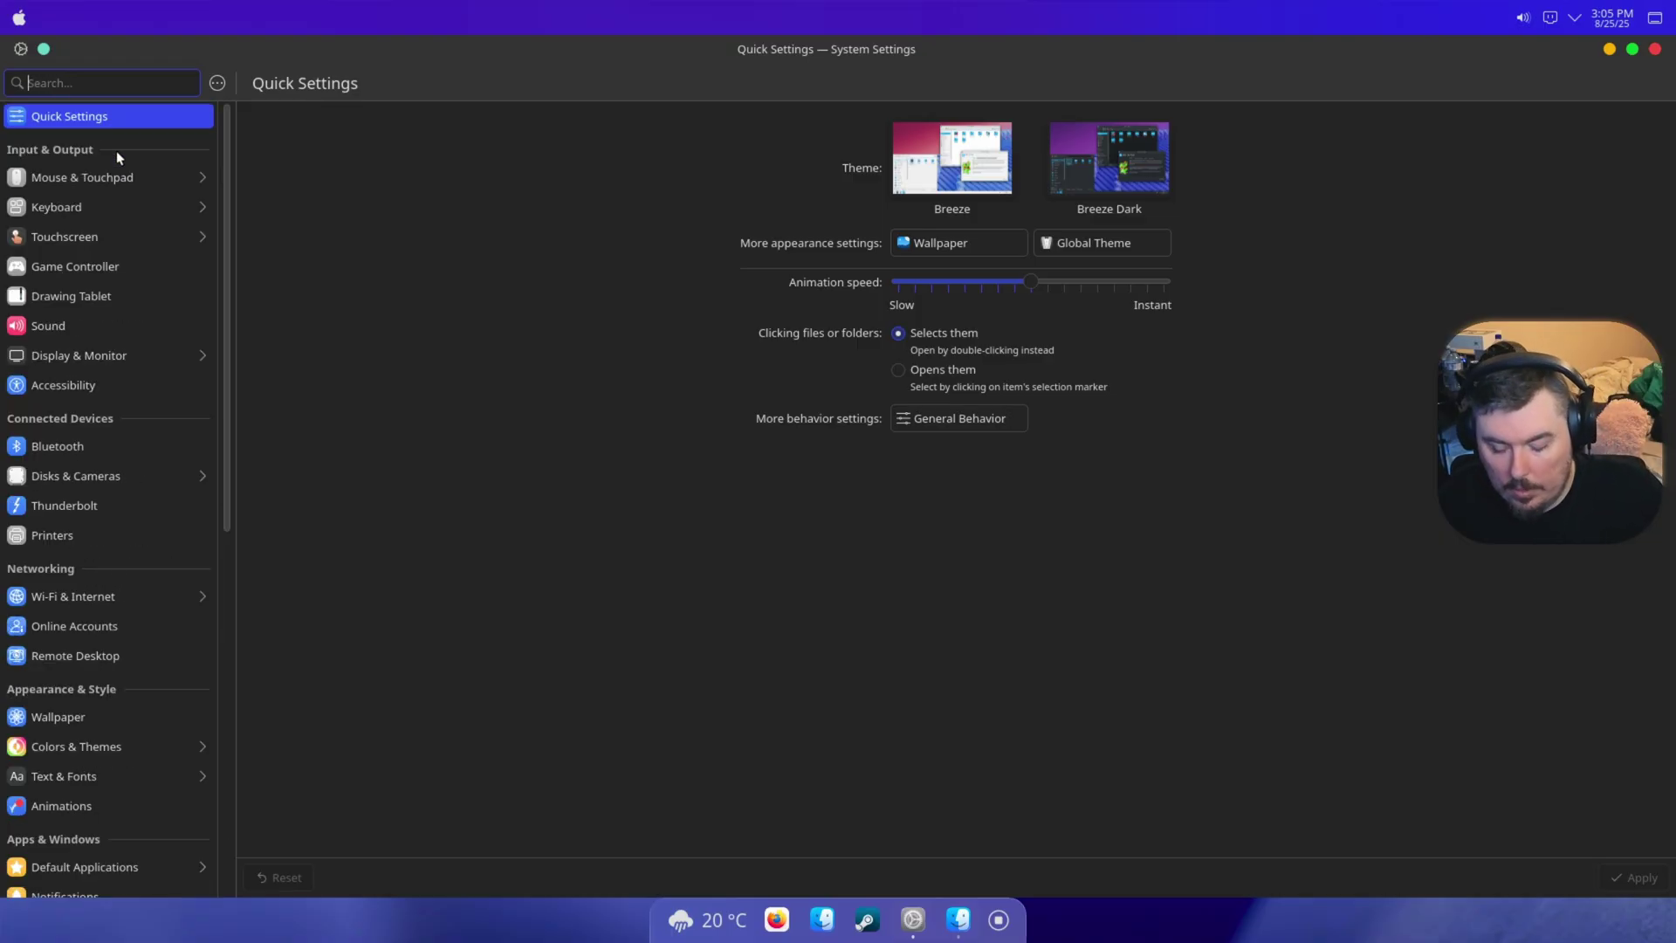
text(blur)
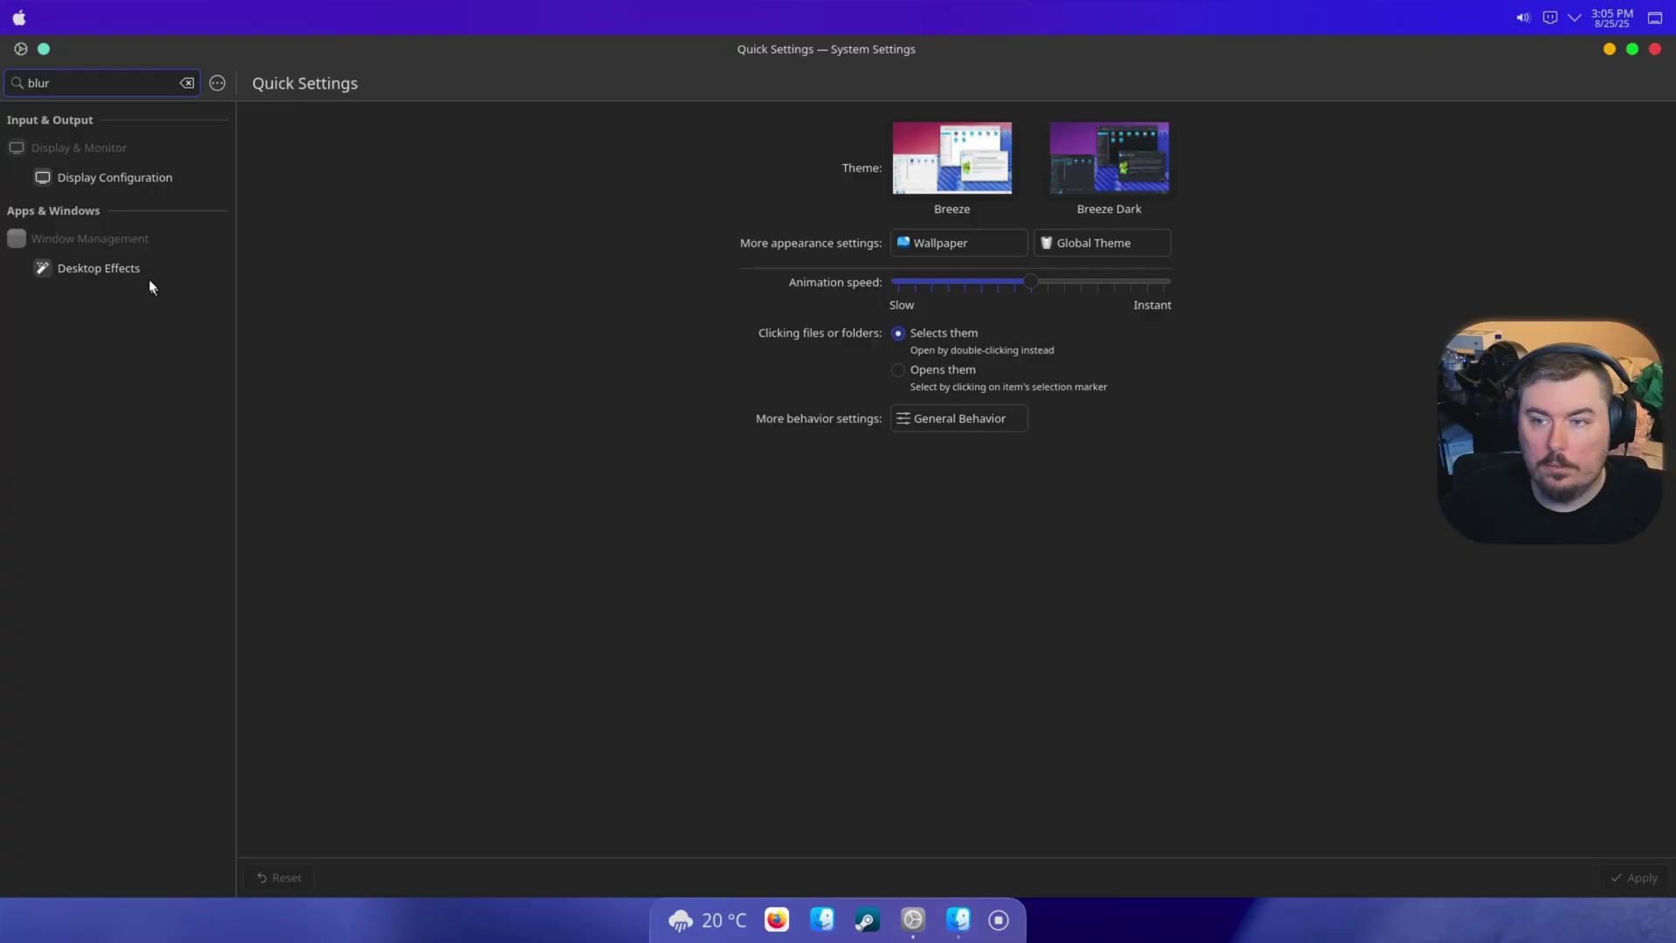
click(140, 271)
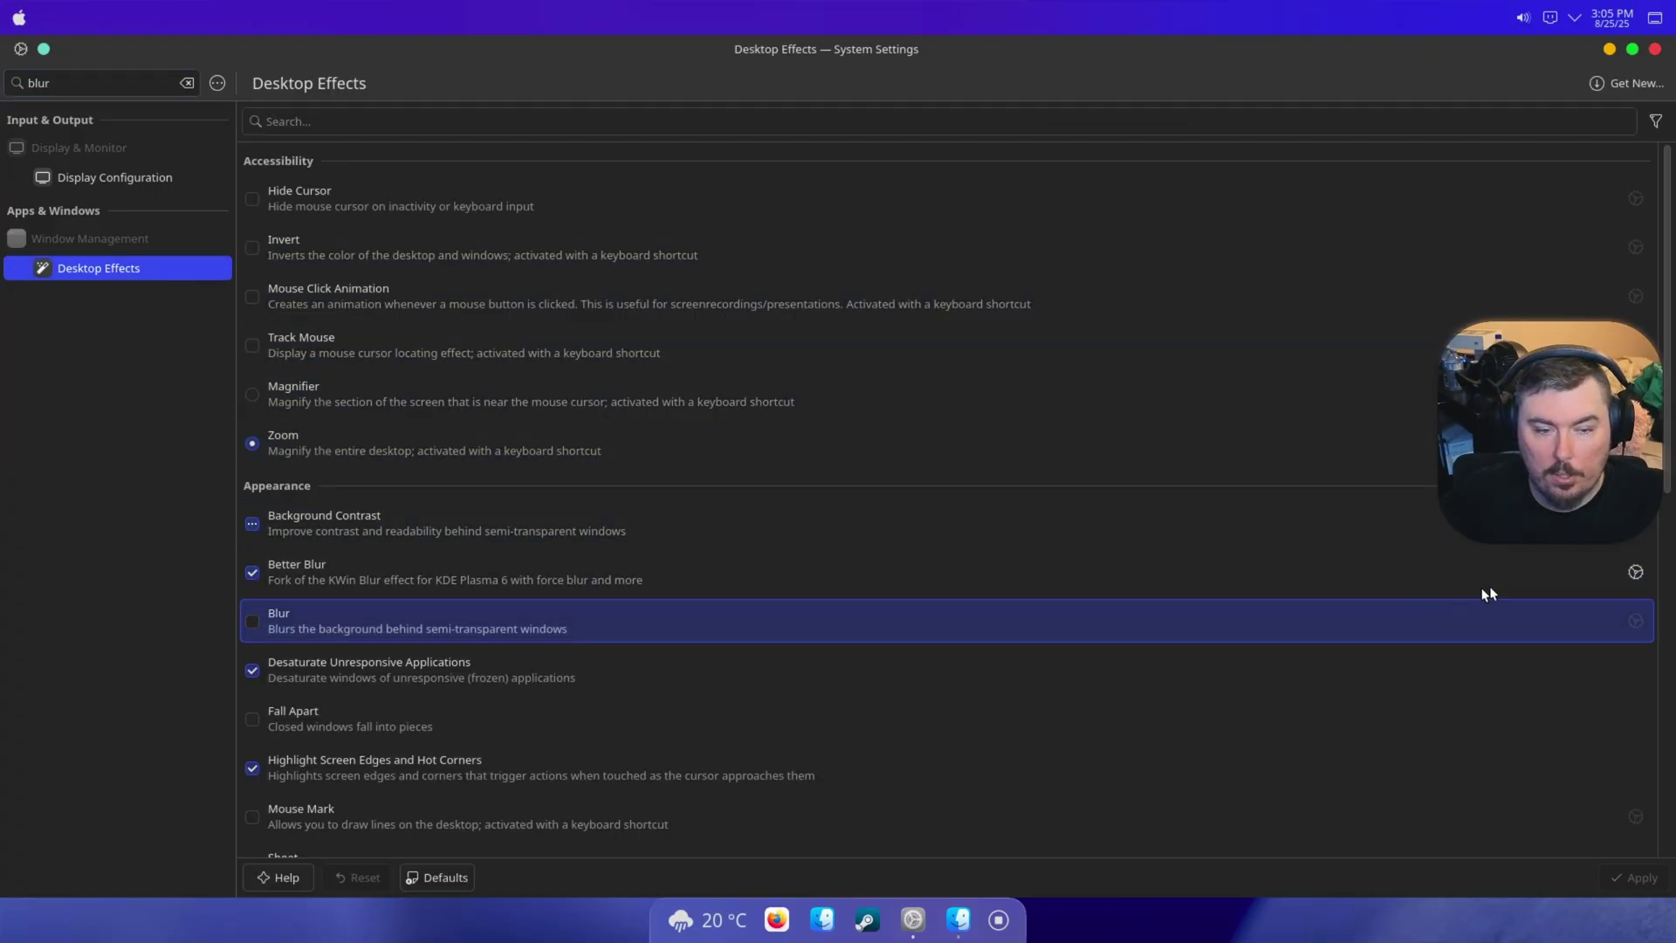
click(1635, 572)
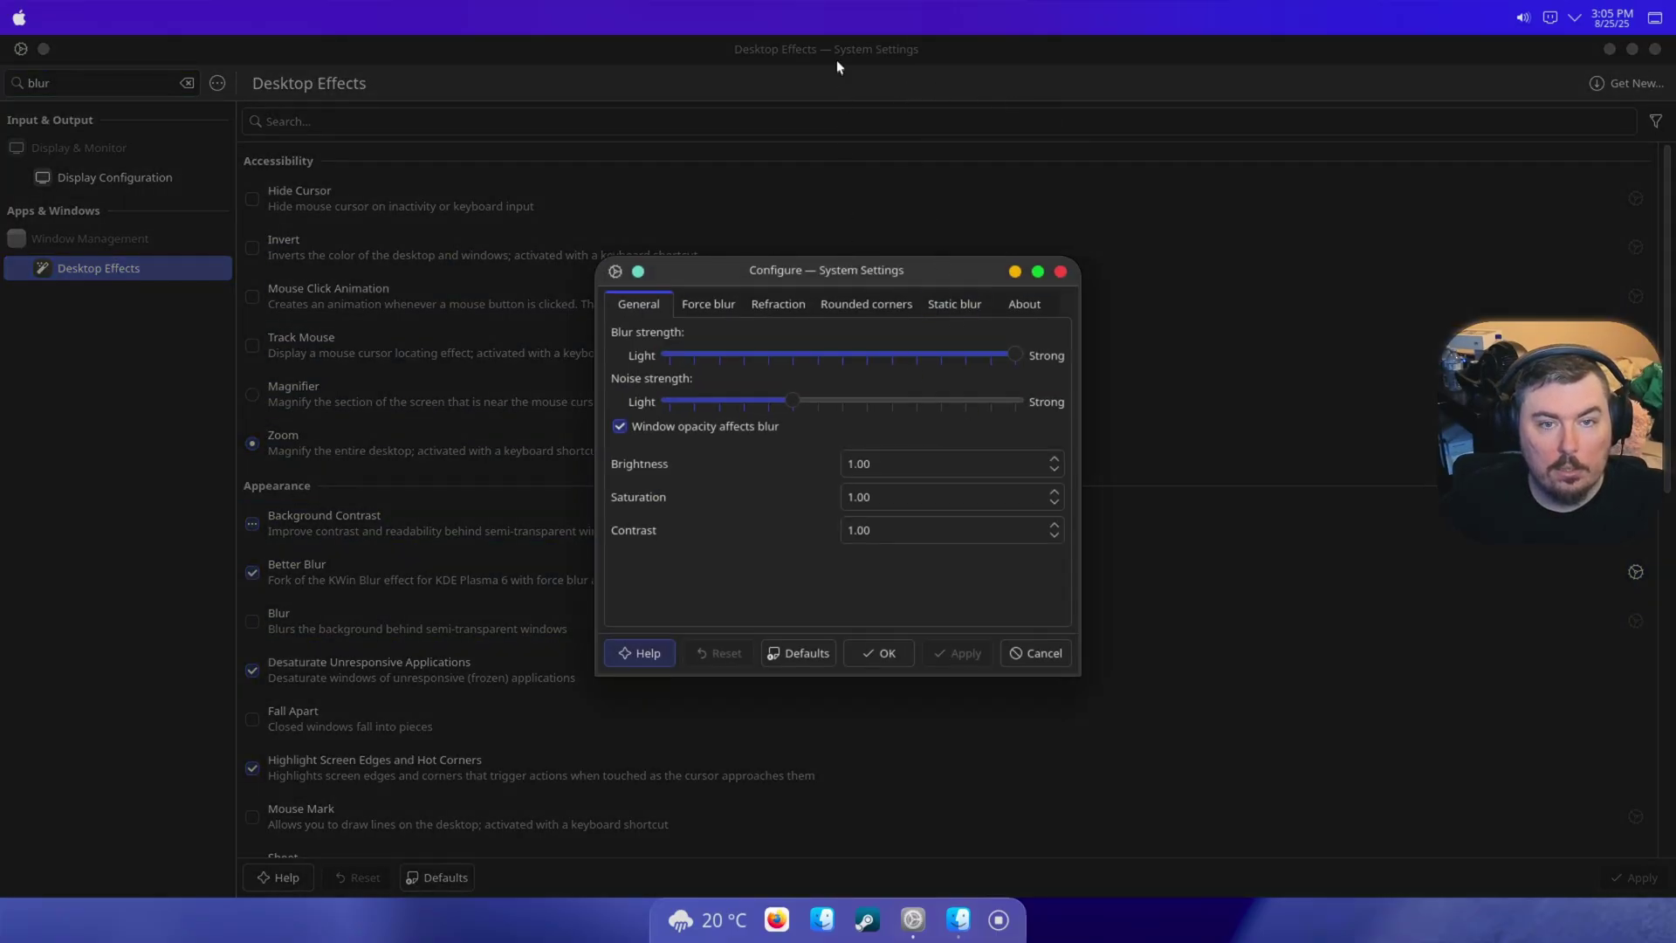
drag(836, 67, 1609, 260)
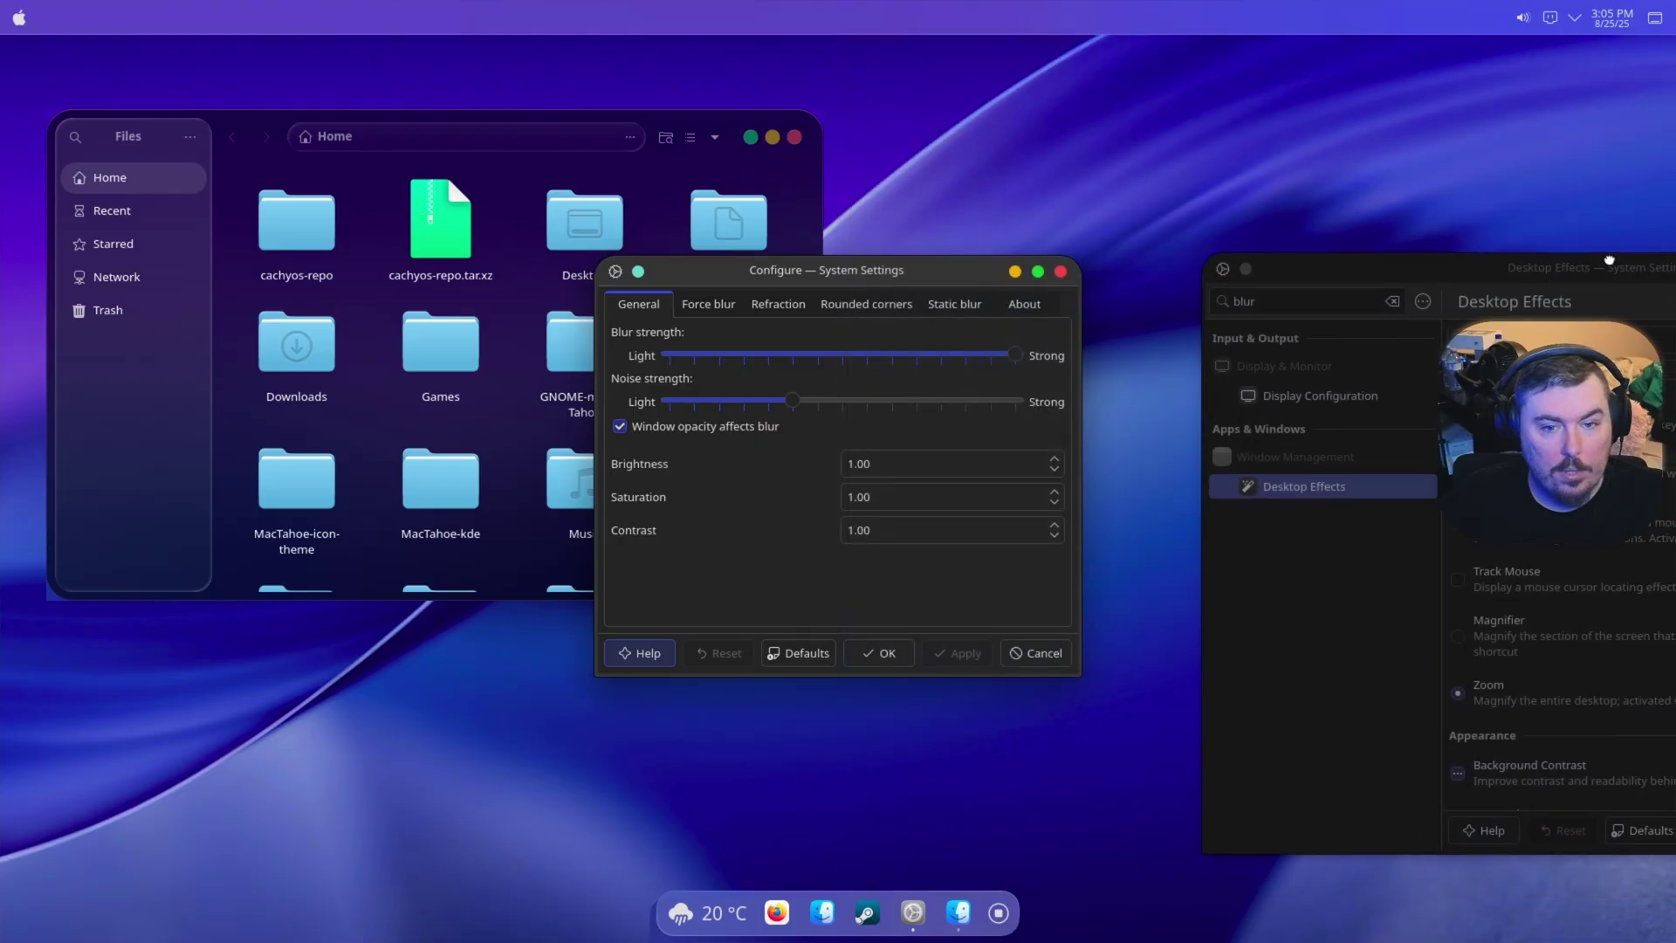
Step: On Better Blur's Rounded corners tab, apply a 30 window top corner radius
drag(879, 263, 1053, 190)
click(1024, 232)
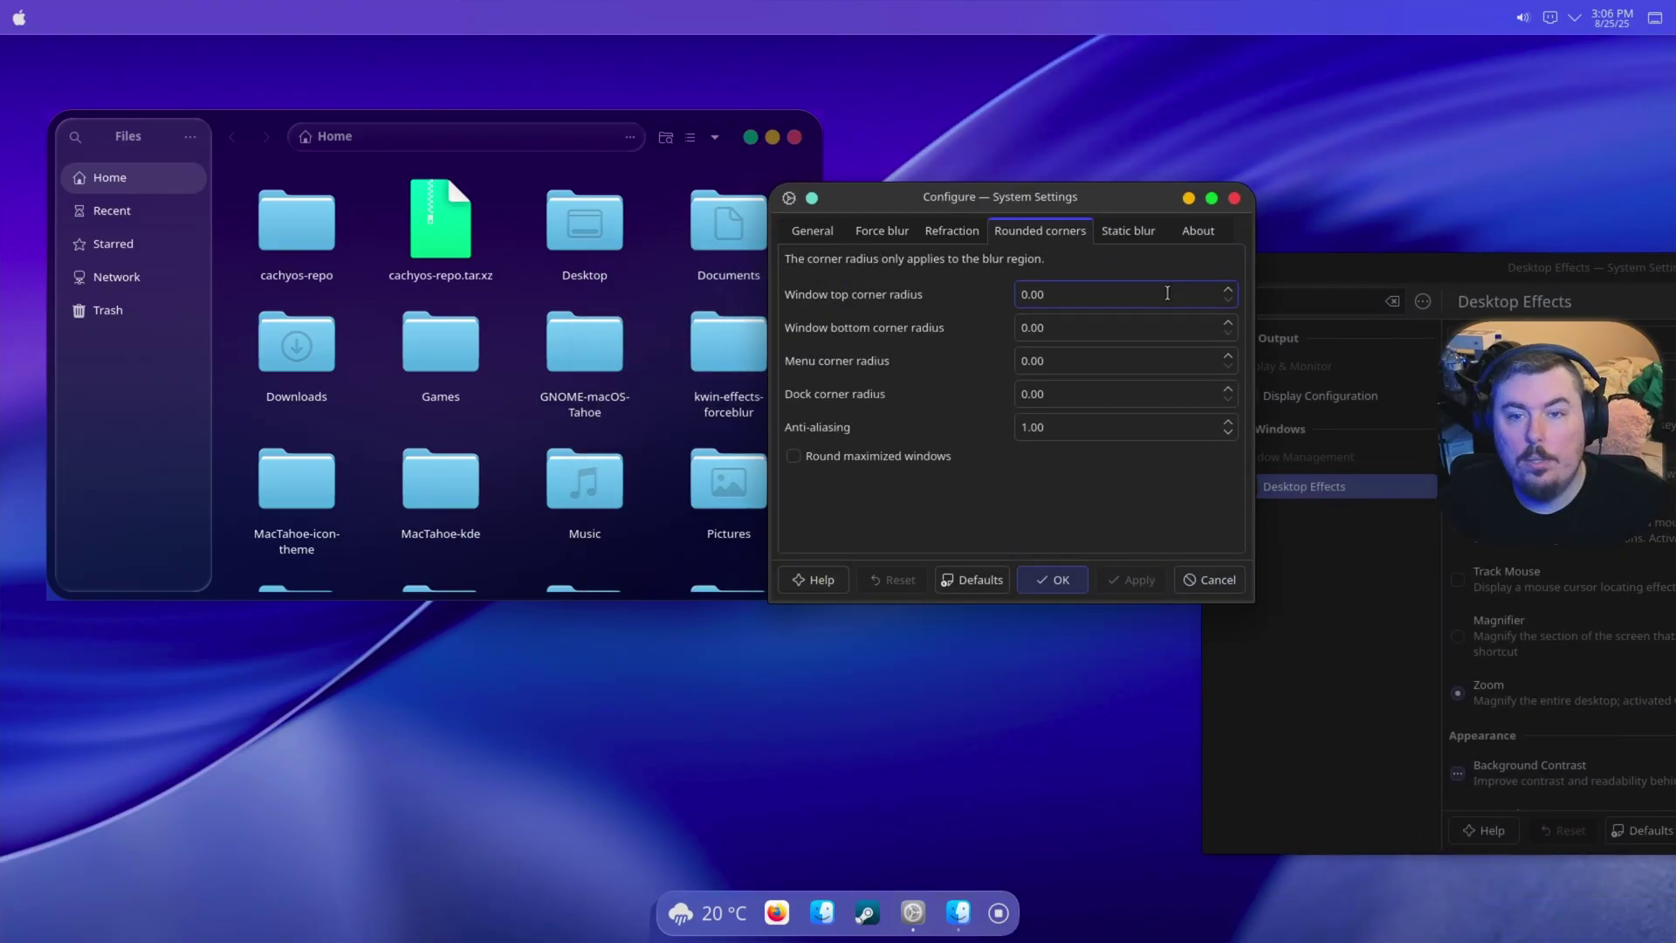
scroll(1167, 294, up, 3)
scroll(1166, 294, up, 13)
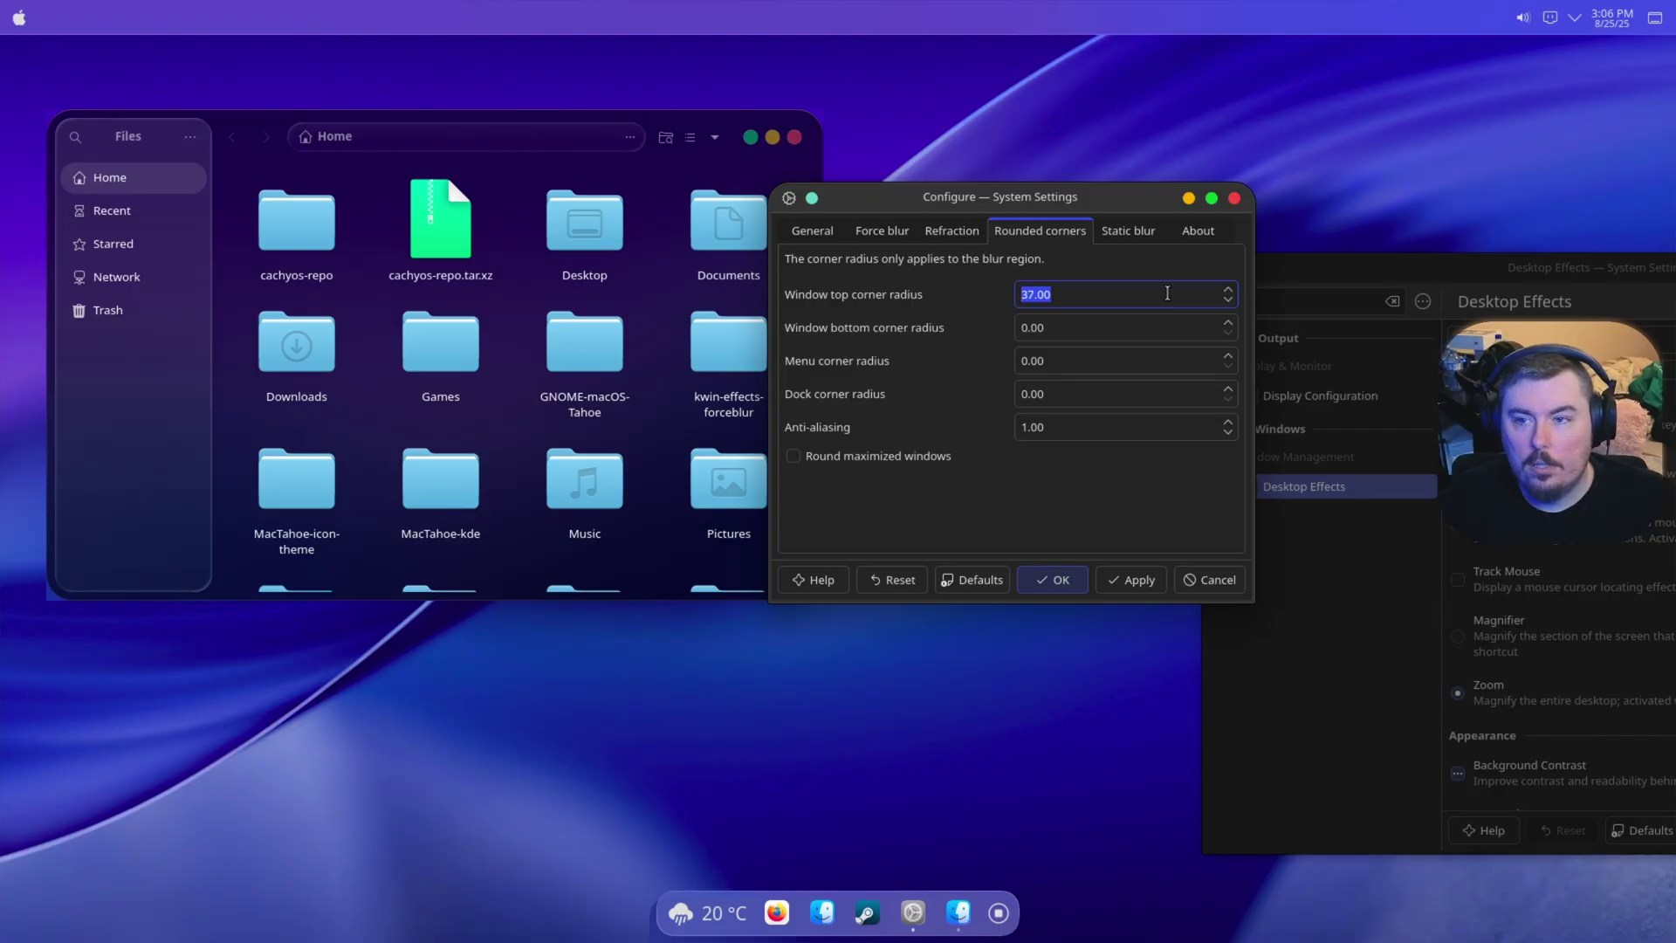
scroll(1167, 293, down, 3)
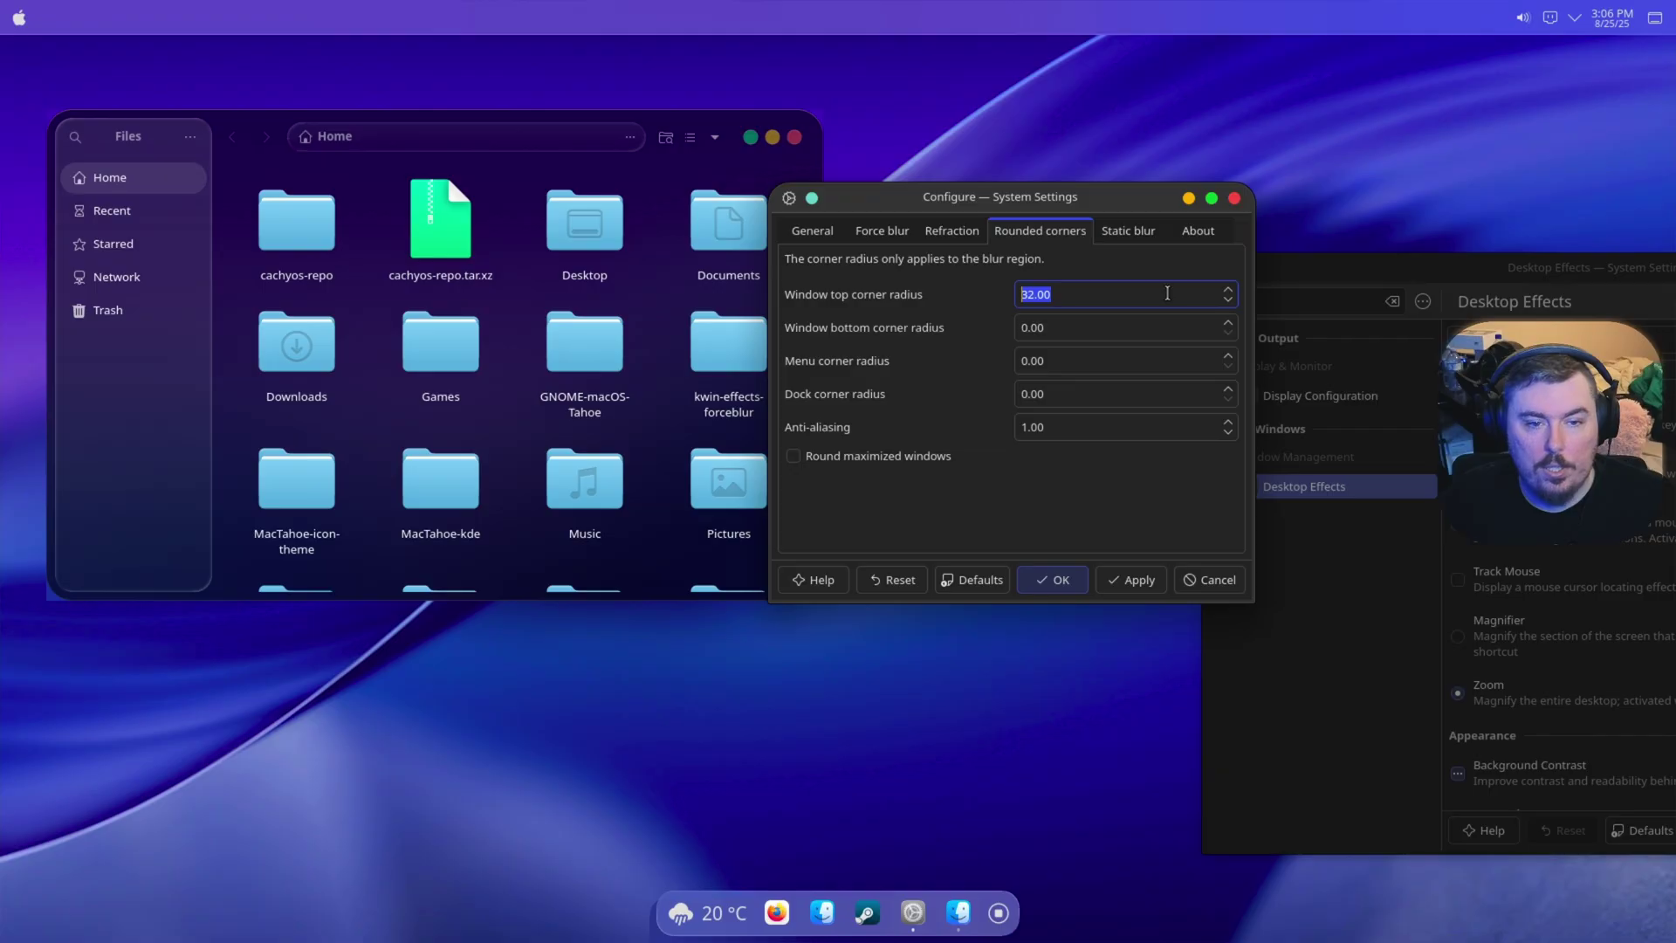
text(30)
click(1153, 581)
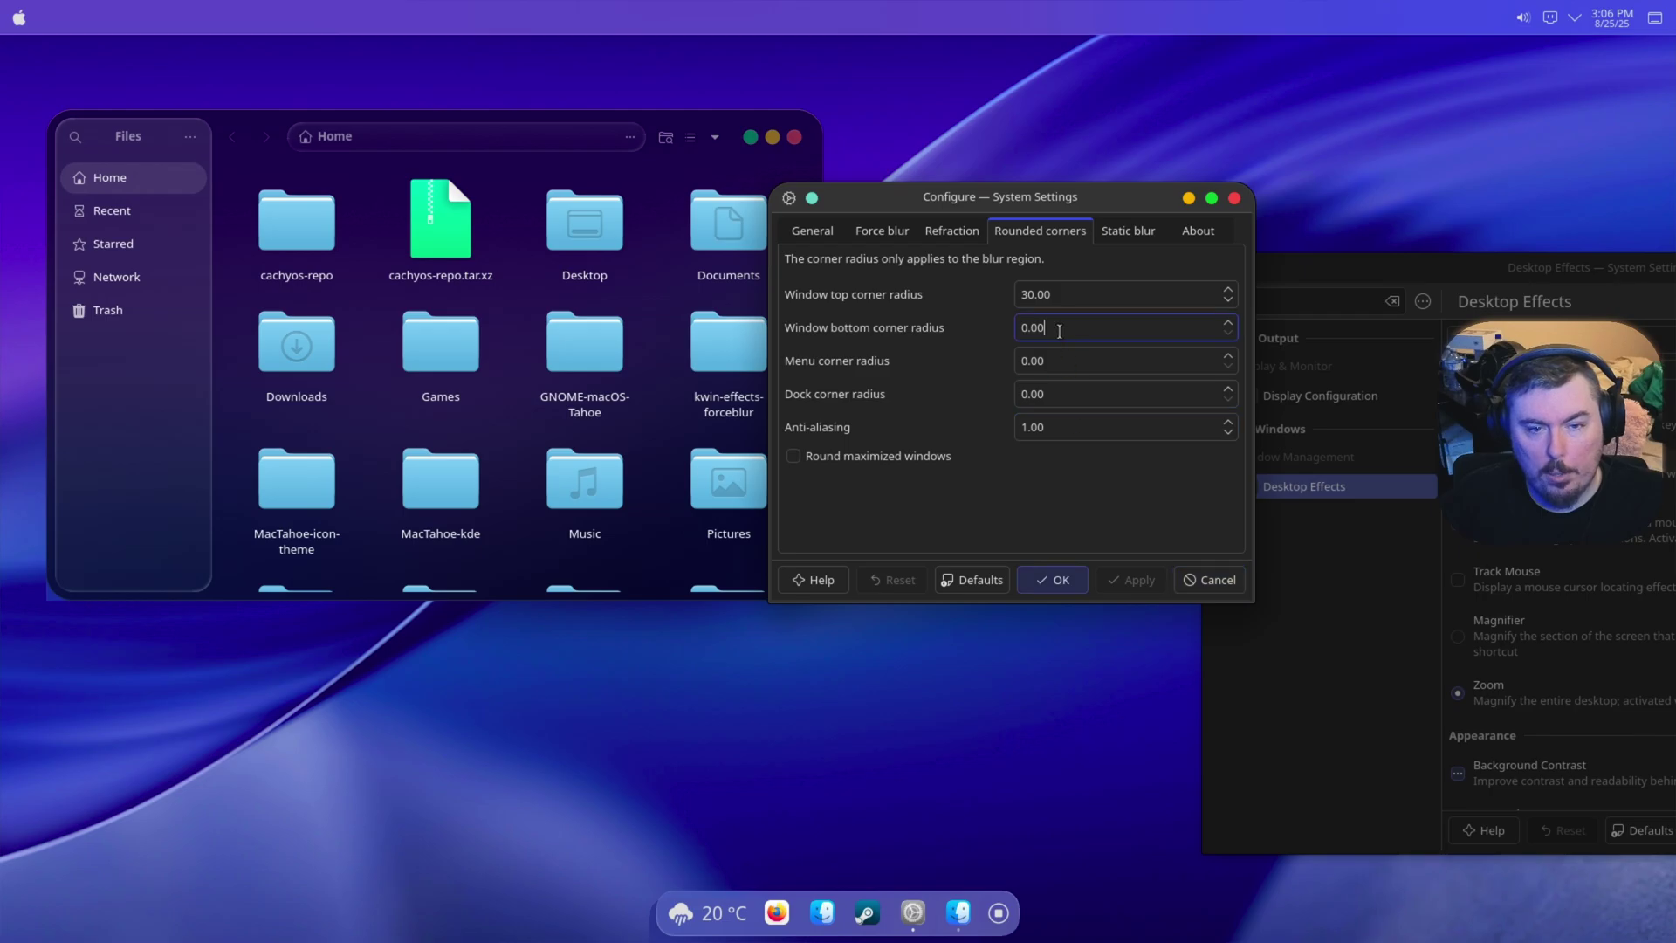
Step: Set the window bottom corner radius to 30 and apply it
drag(1030, 327, 1001, 328)
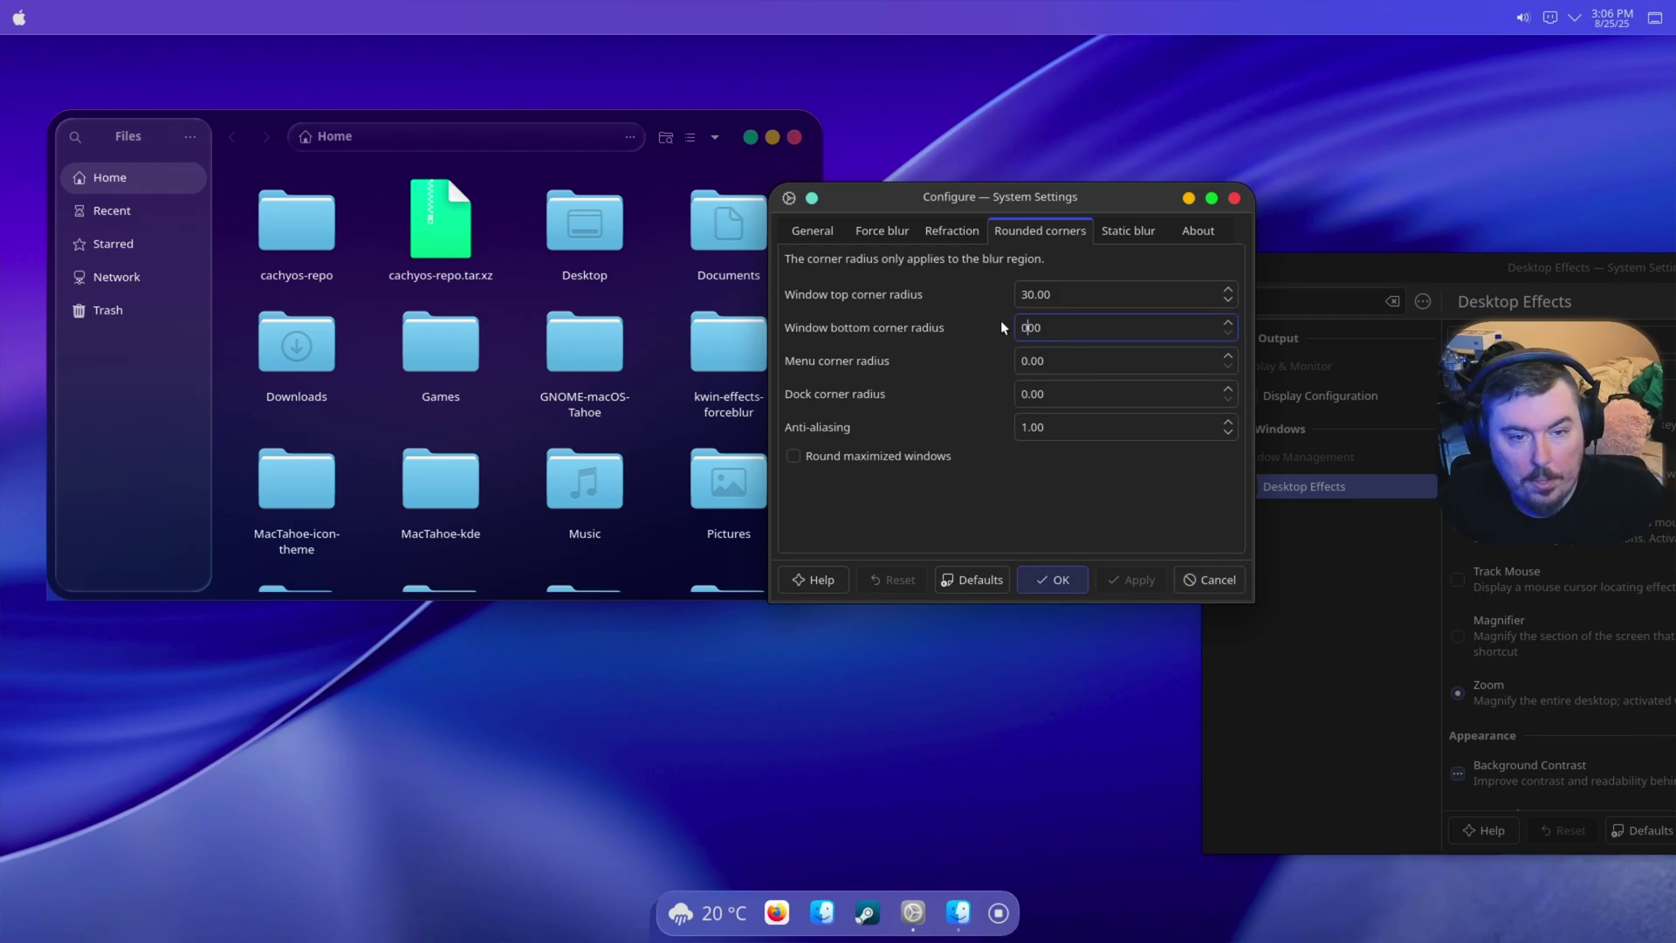
key(BackSpace)
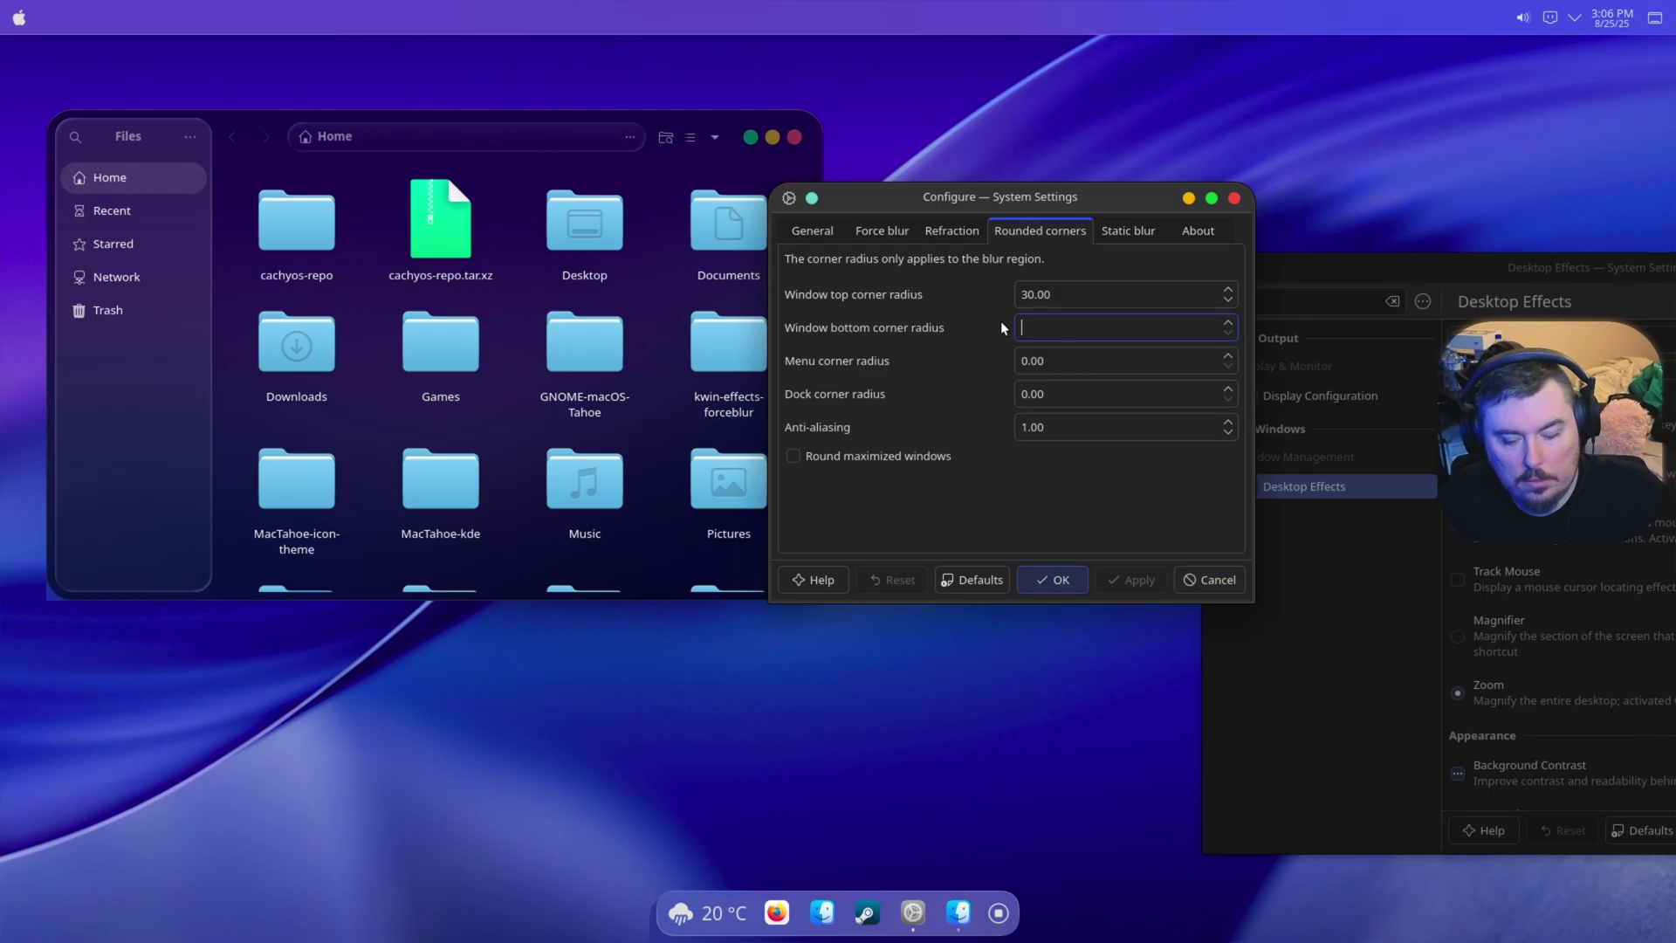
key(BackSpace)
key(BackSpace)
text(30)
click(1110, 579)
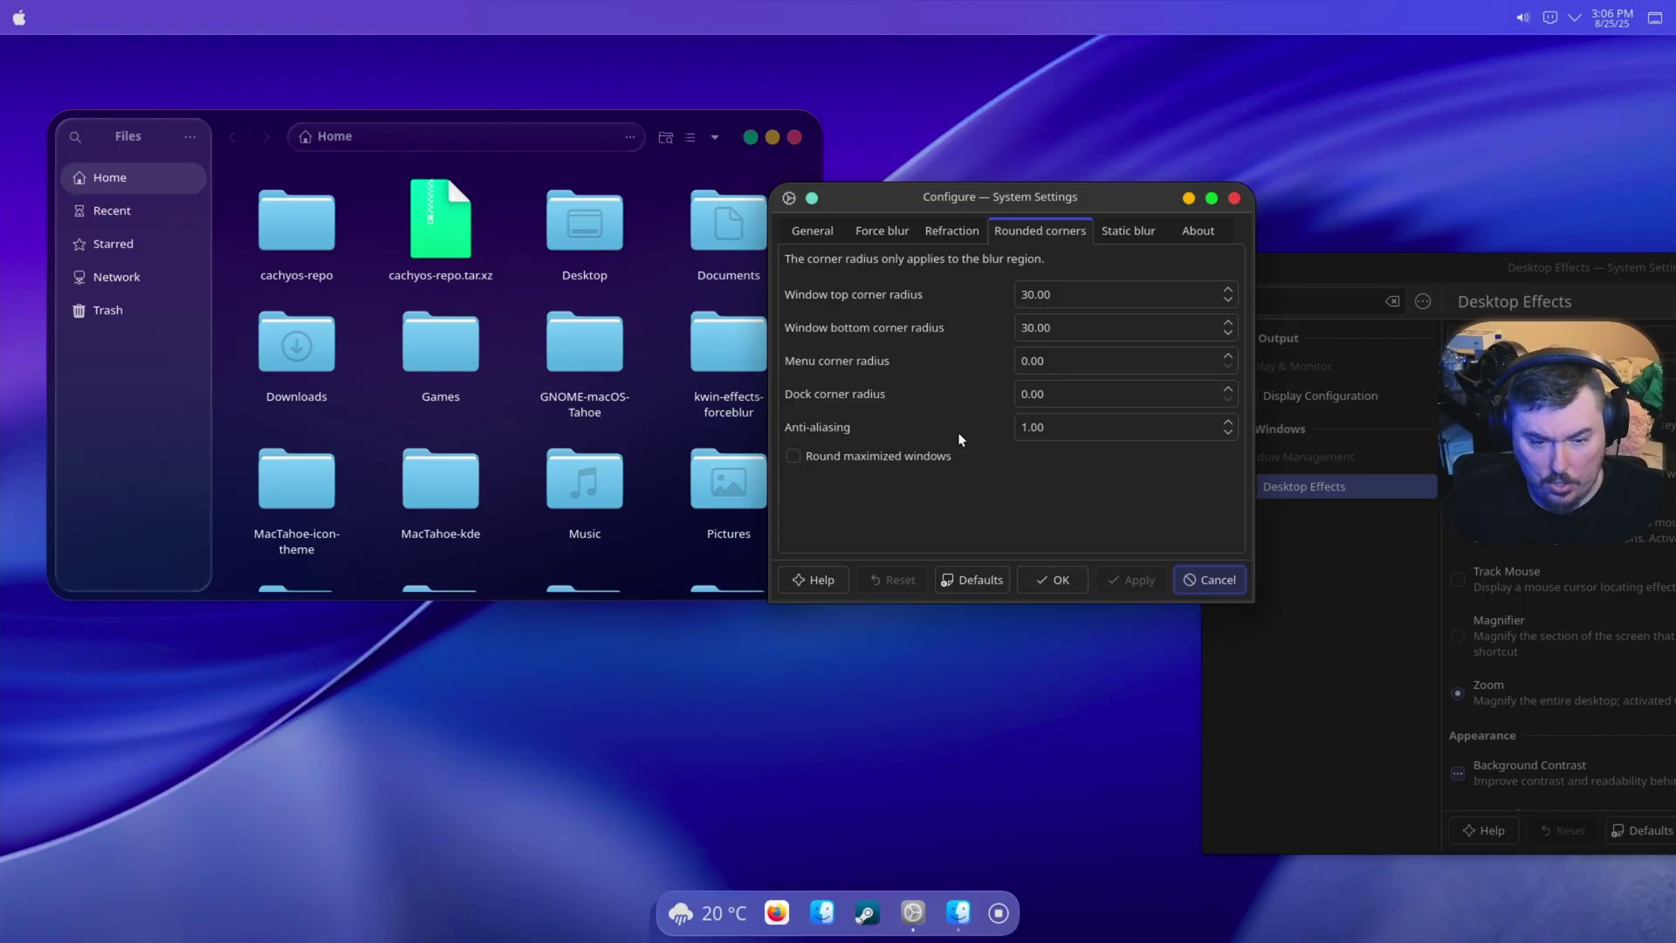
mouse_move(707, 913)
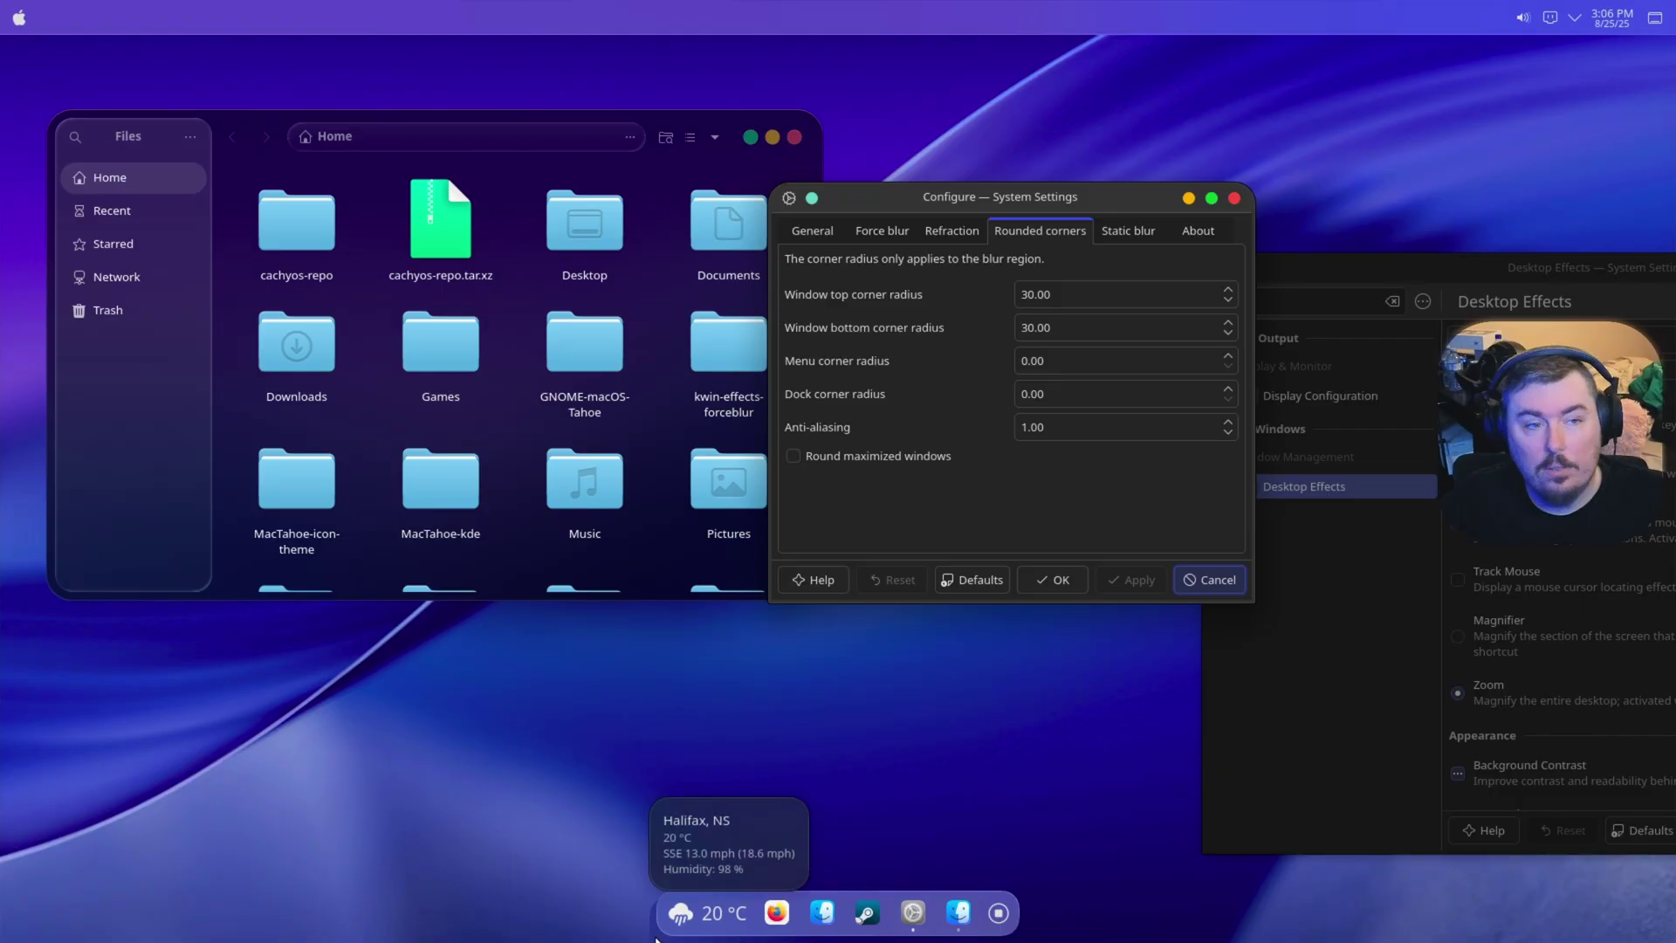
Step: Try Blur docks on the Force blur tab, then turn it back off and apply
click(880, 234)
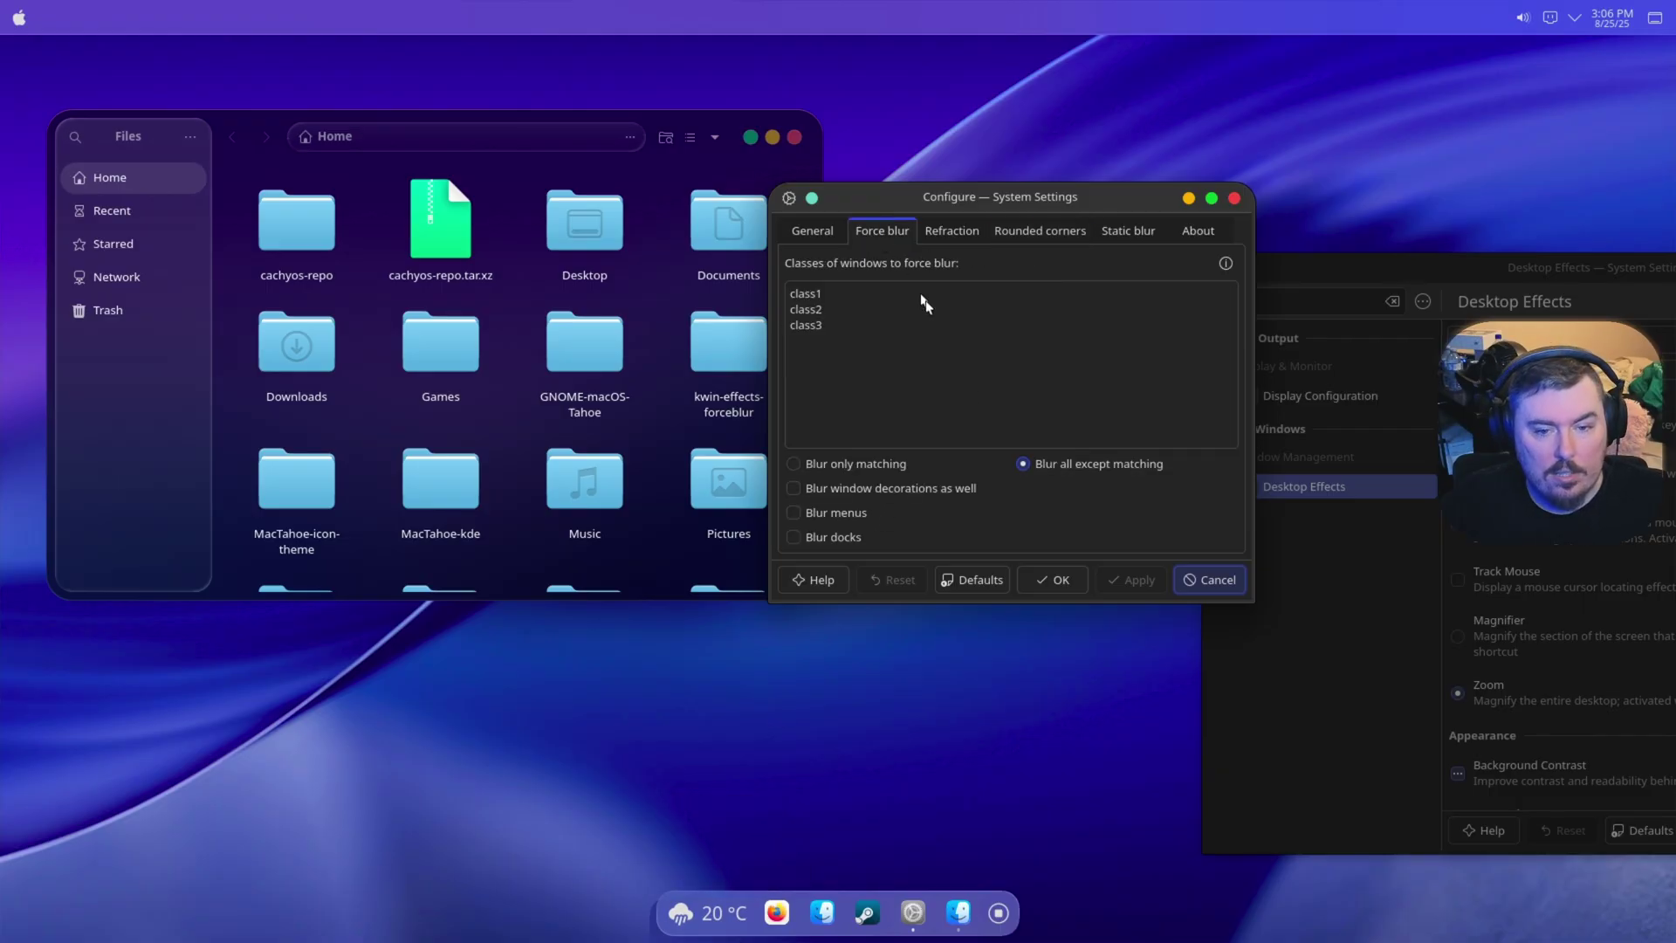
click(848, 538)
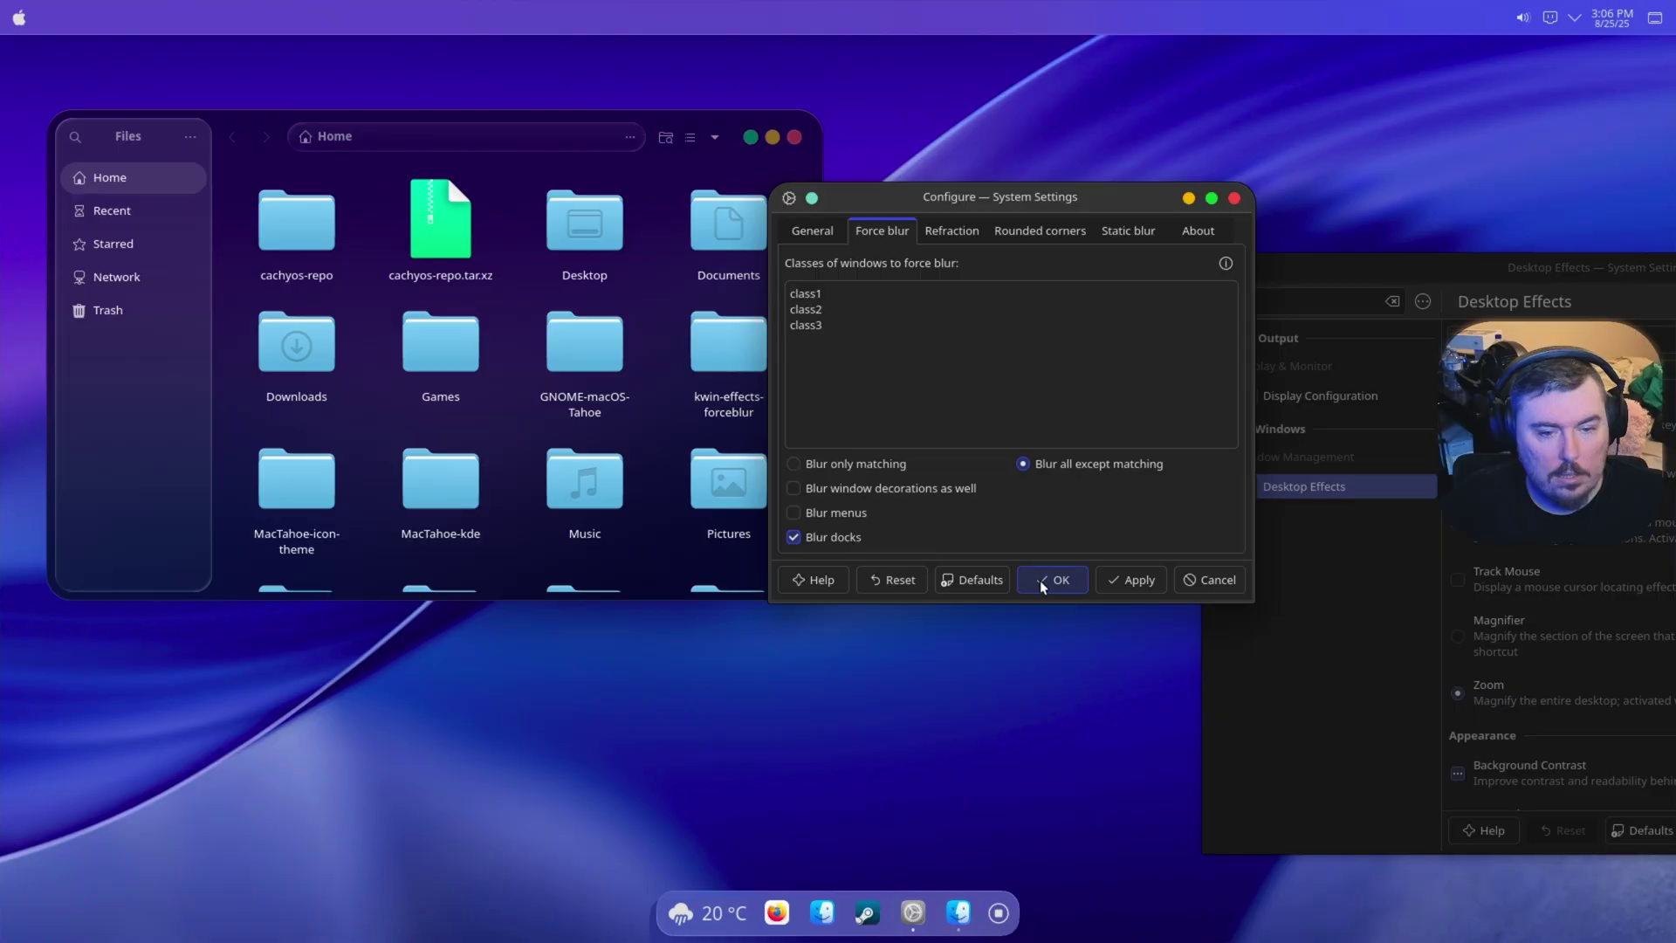
click(1125, 589)
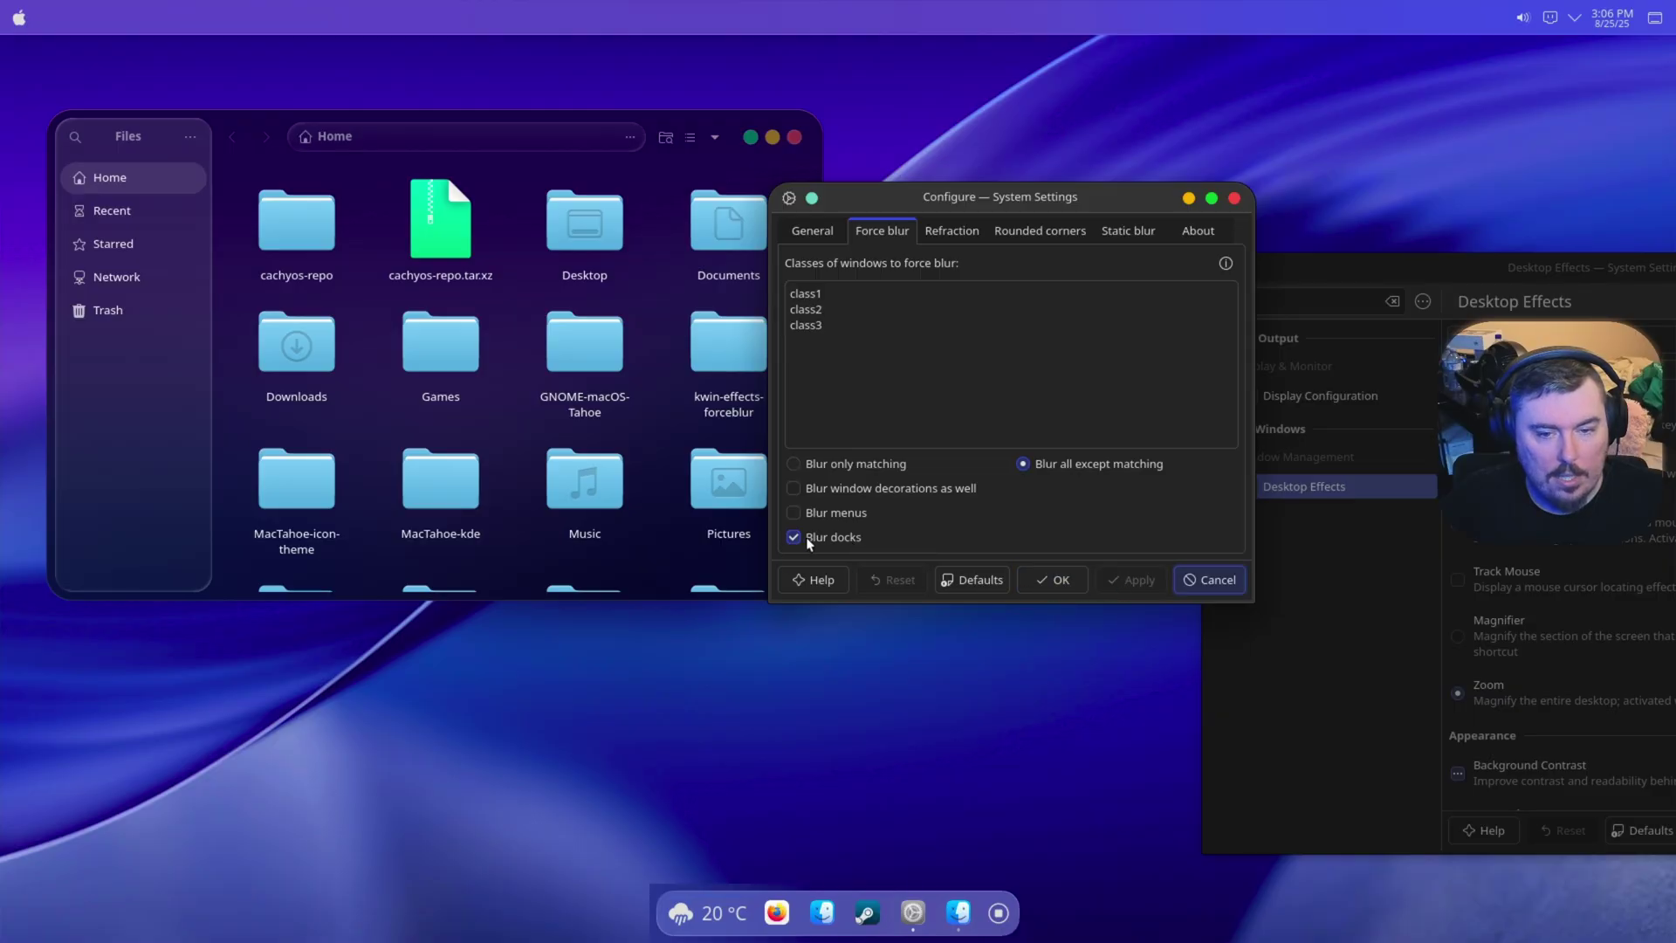
click(805, 537)
click(1131, 579)
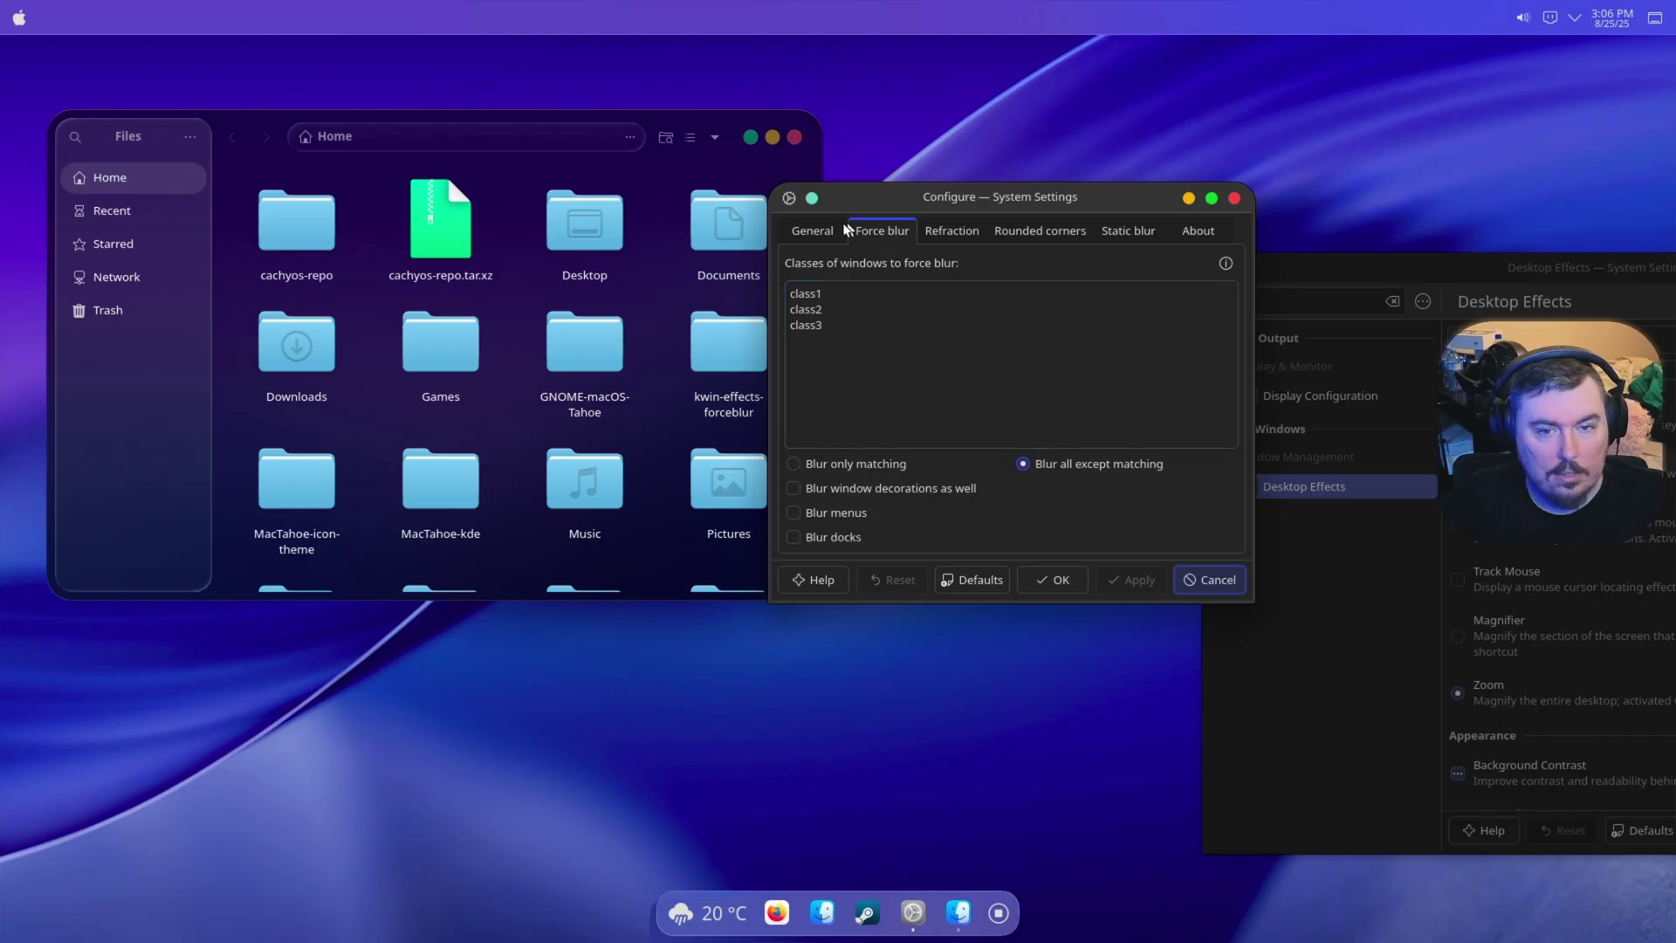
Step: Review the General and Refraction settings, leaving edge behavior on Clamp
click(813, 231)
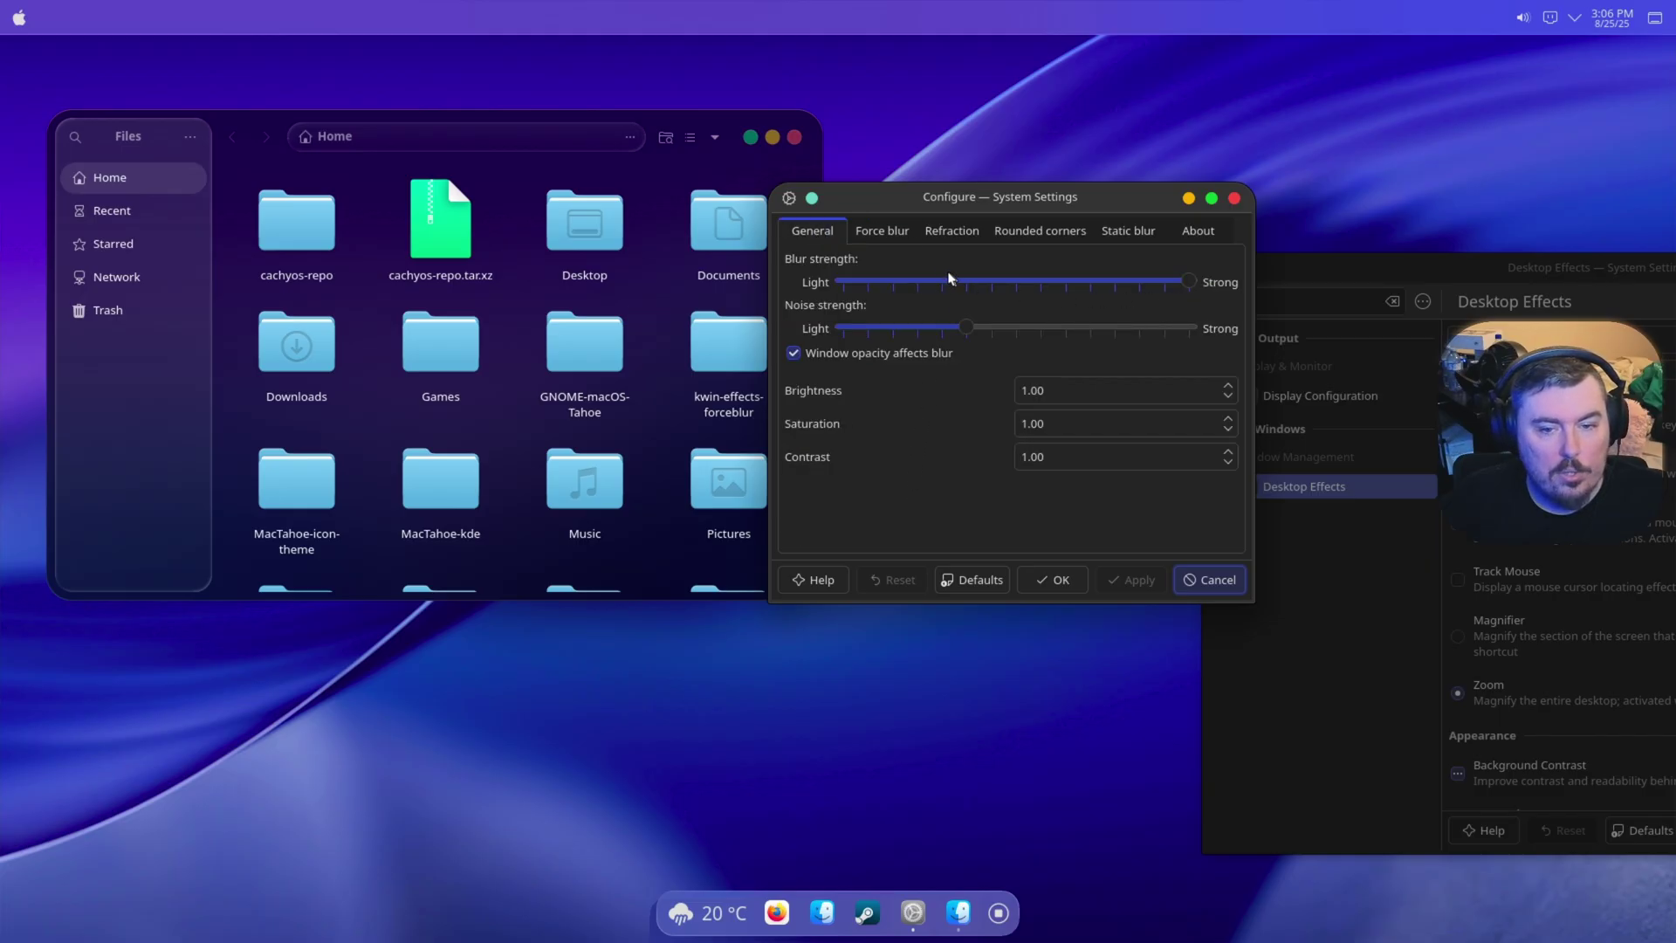
click(882, 230)
click(952, 231)
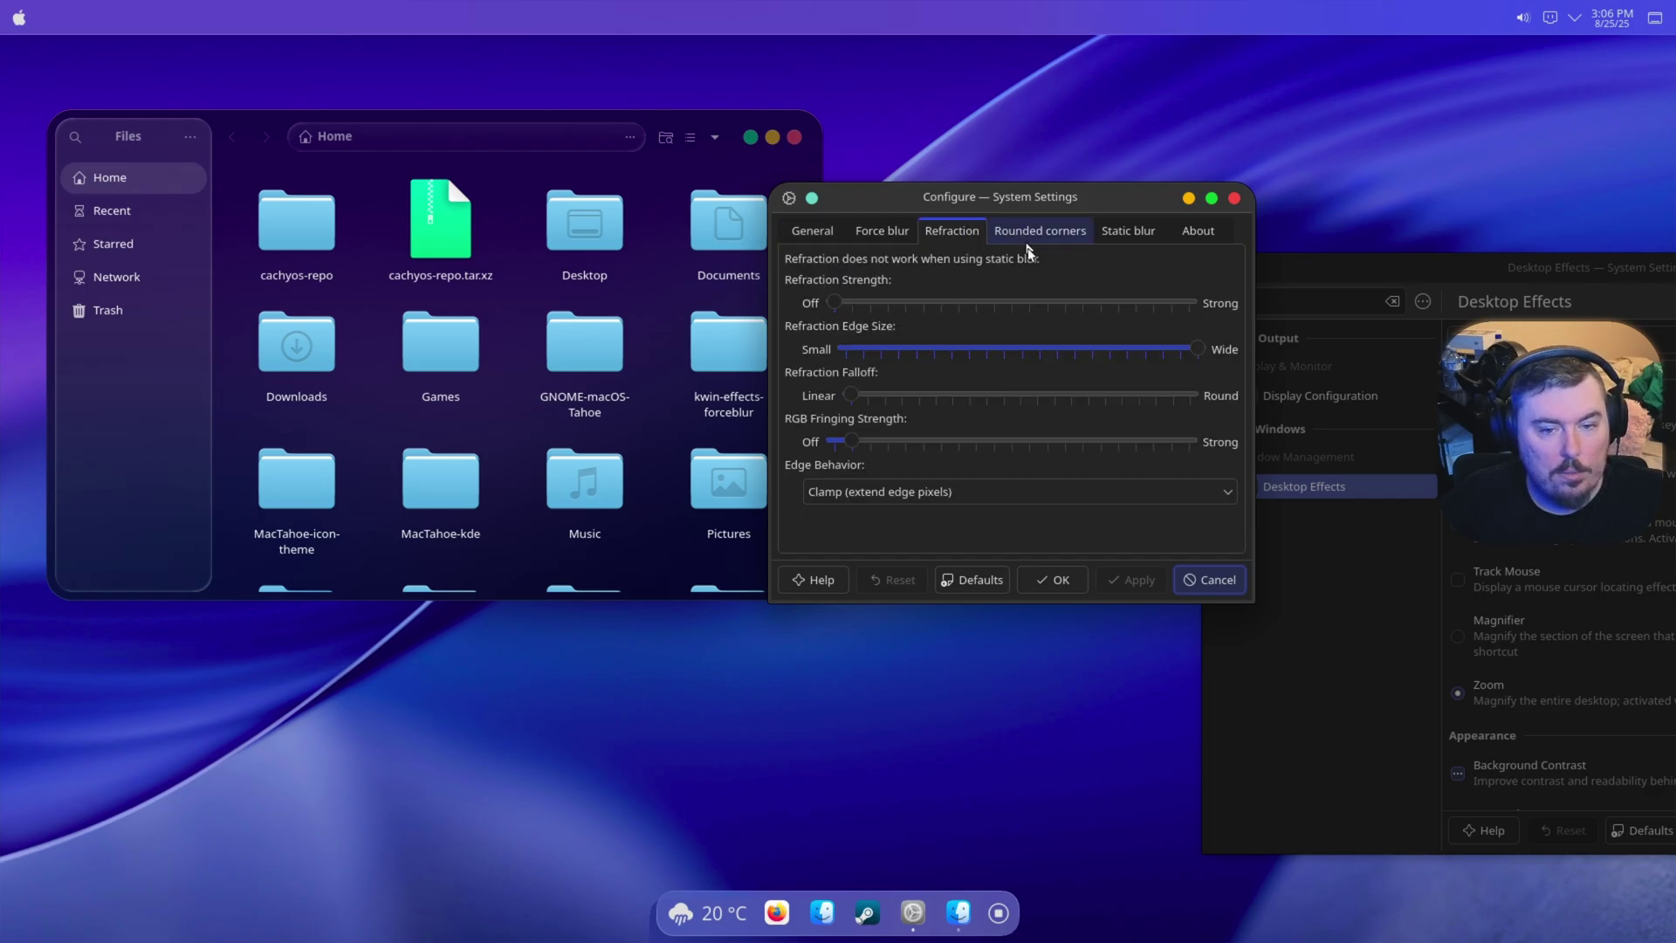
click(969, 500)
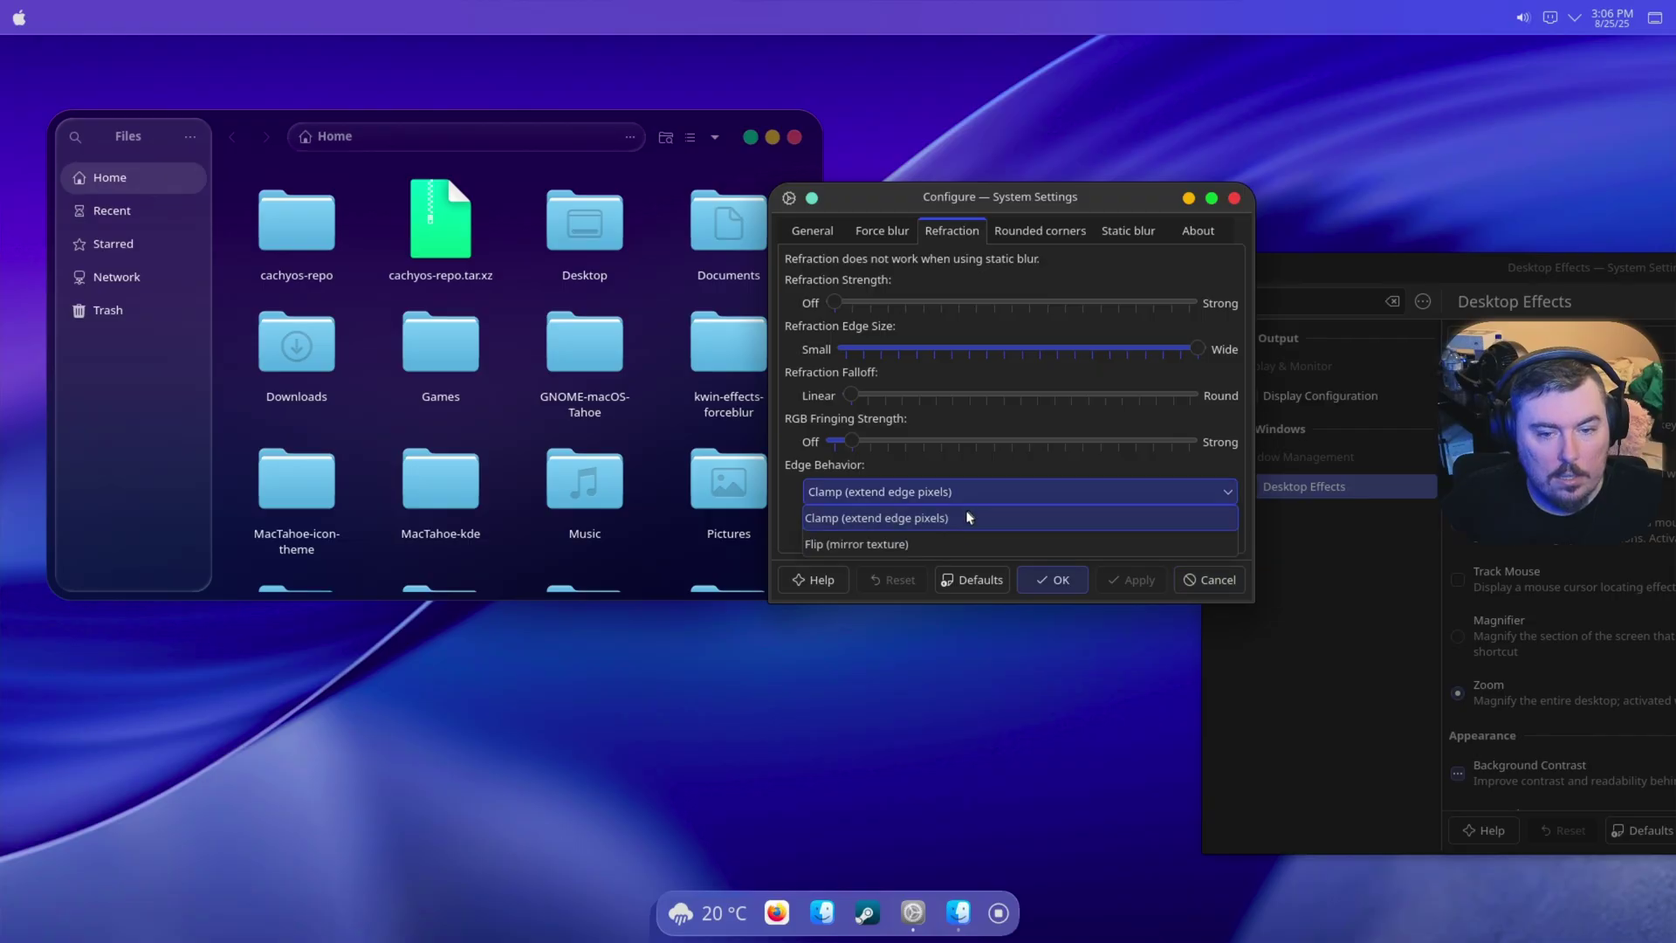
click(890, 517)
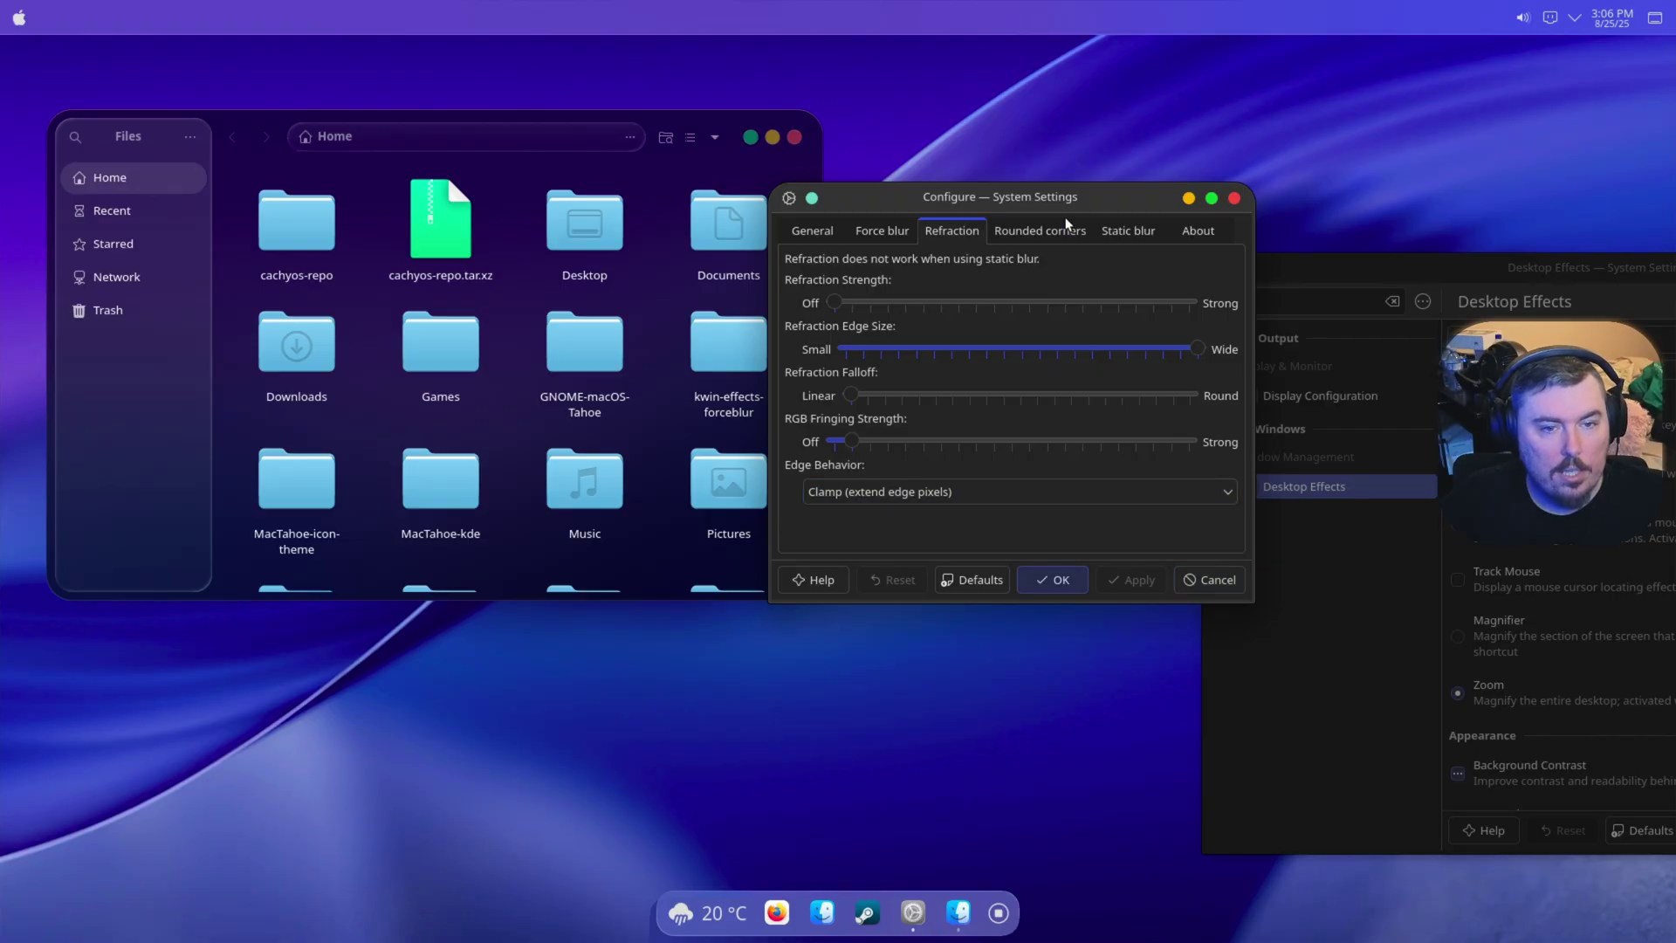
Step: Untick 'Use dynamic blur' for windows with others behind on Static blur and apply
click(1066, 227)
click(1127, 230)
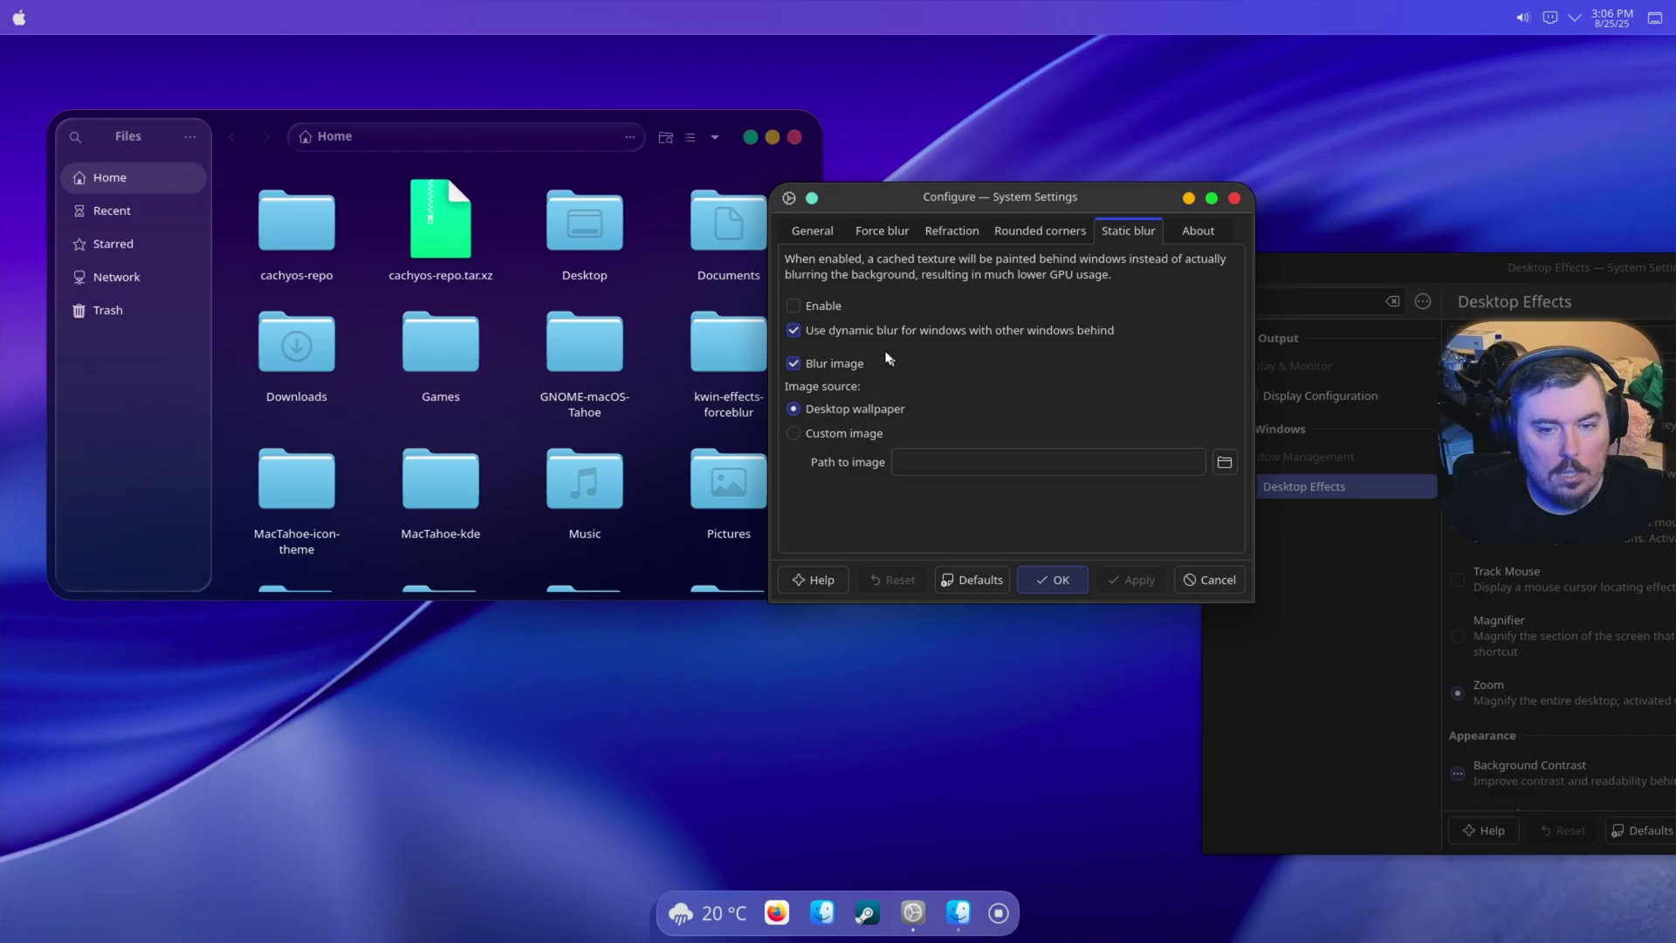
click(843, 330)
click(1128, 581)
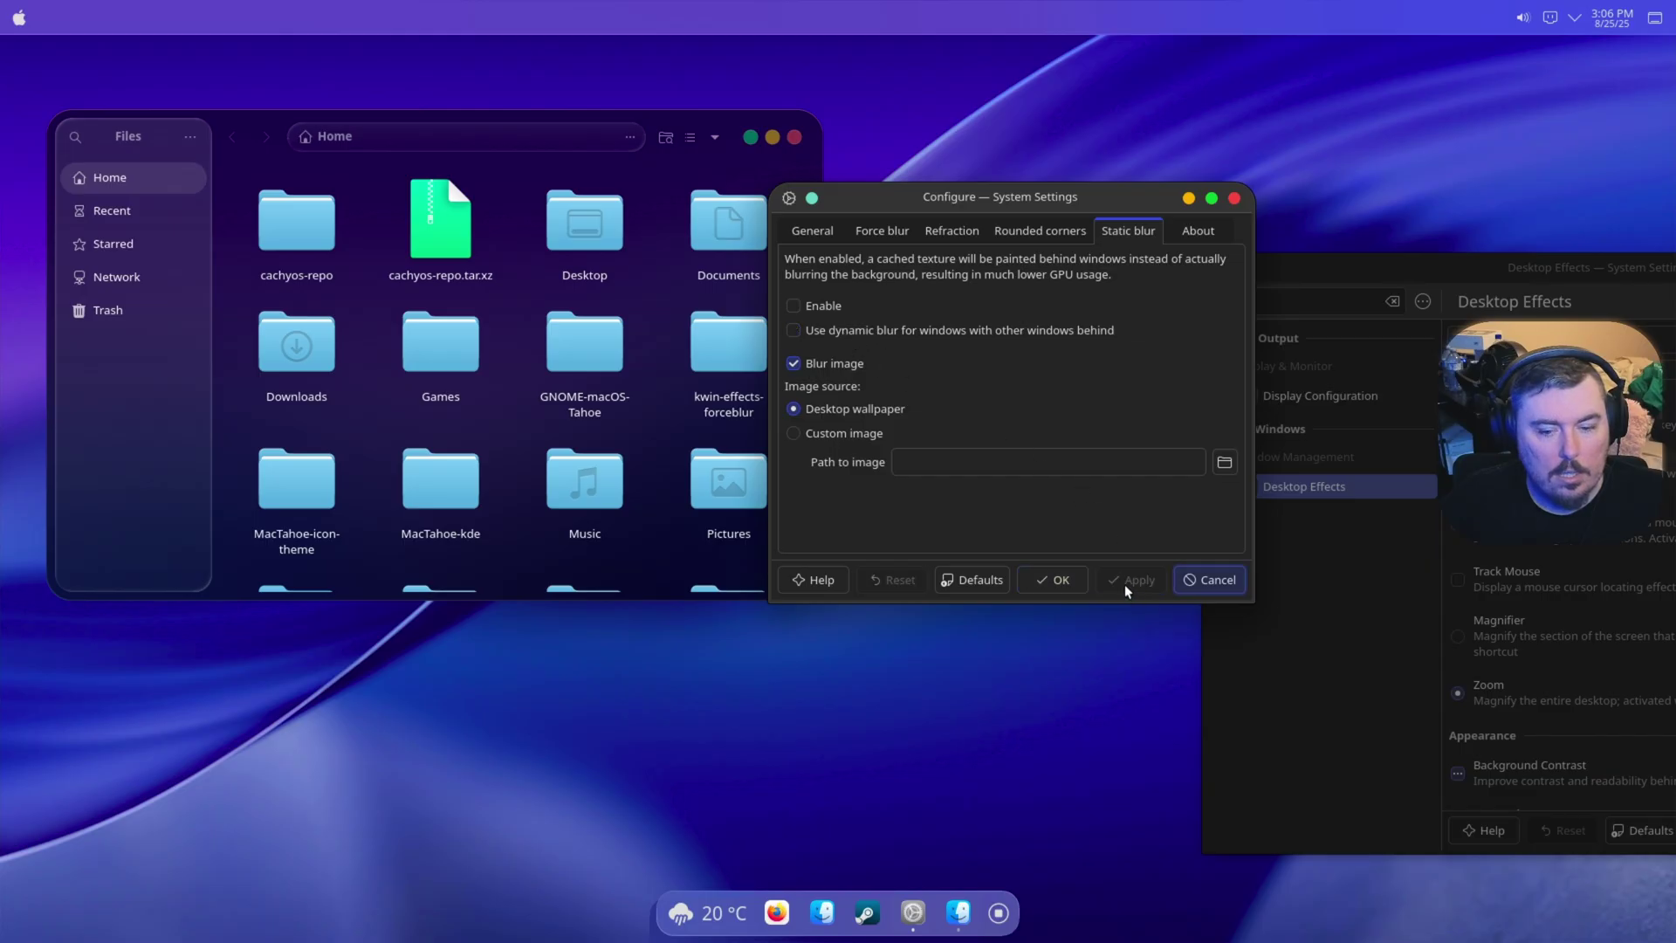
Step: Set the Dock corner radius to 30 and apply it
click(1064, 232)
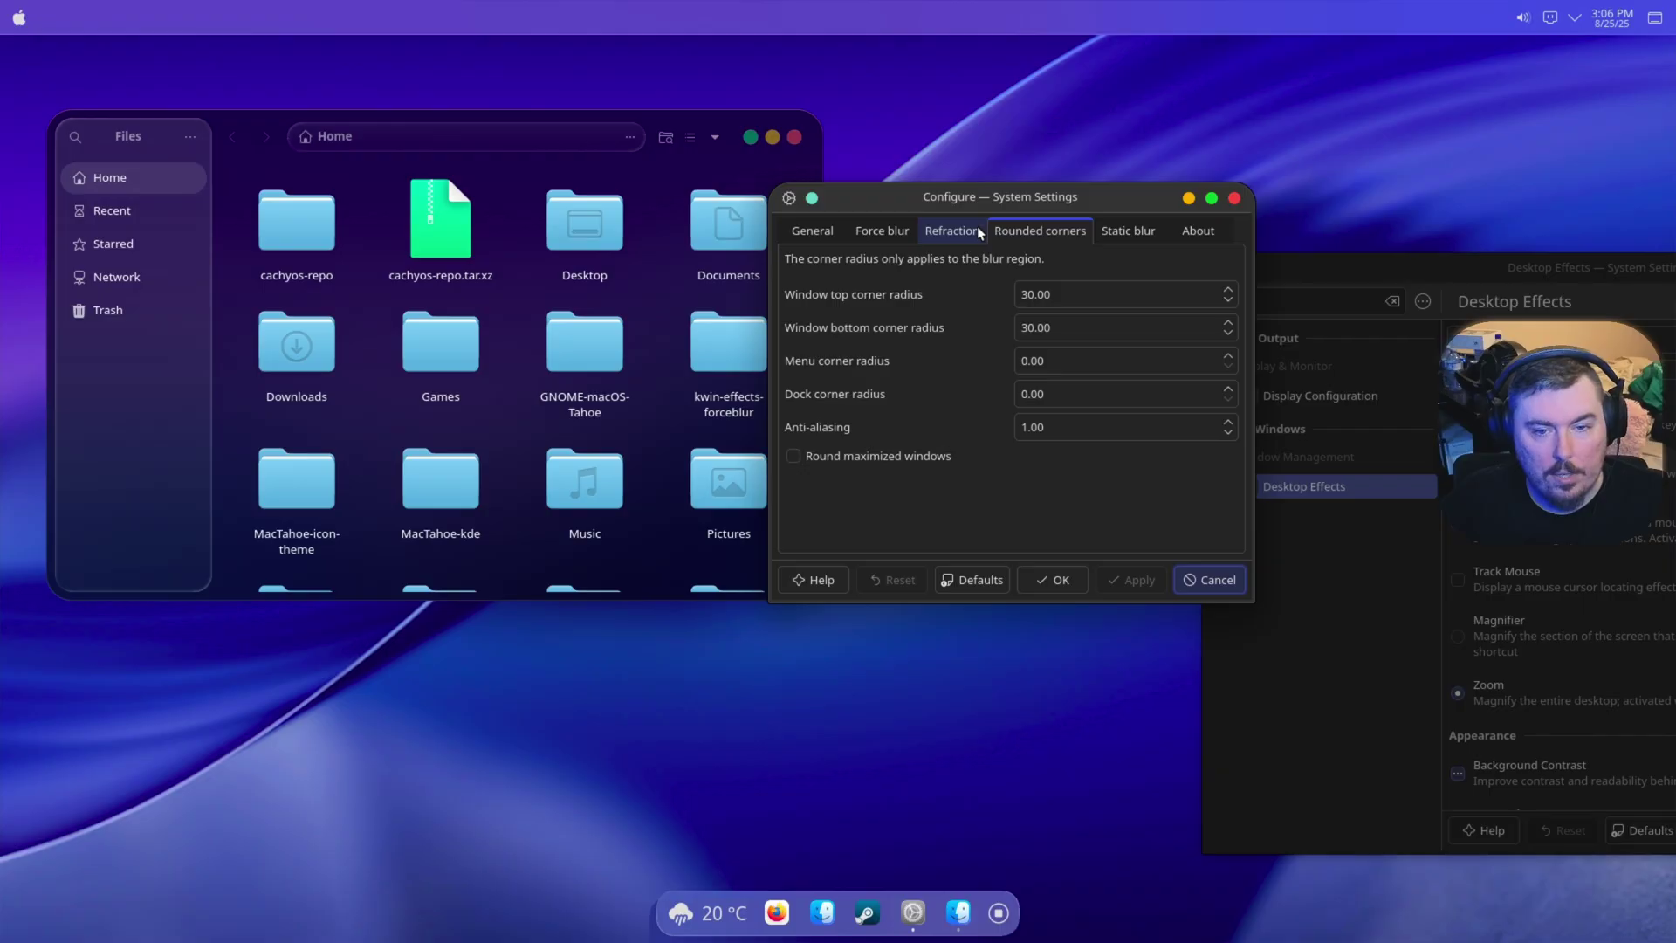
triple_click(1063, 397)
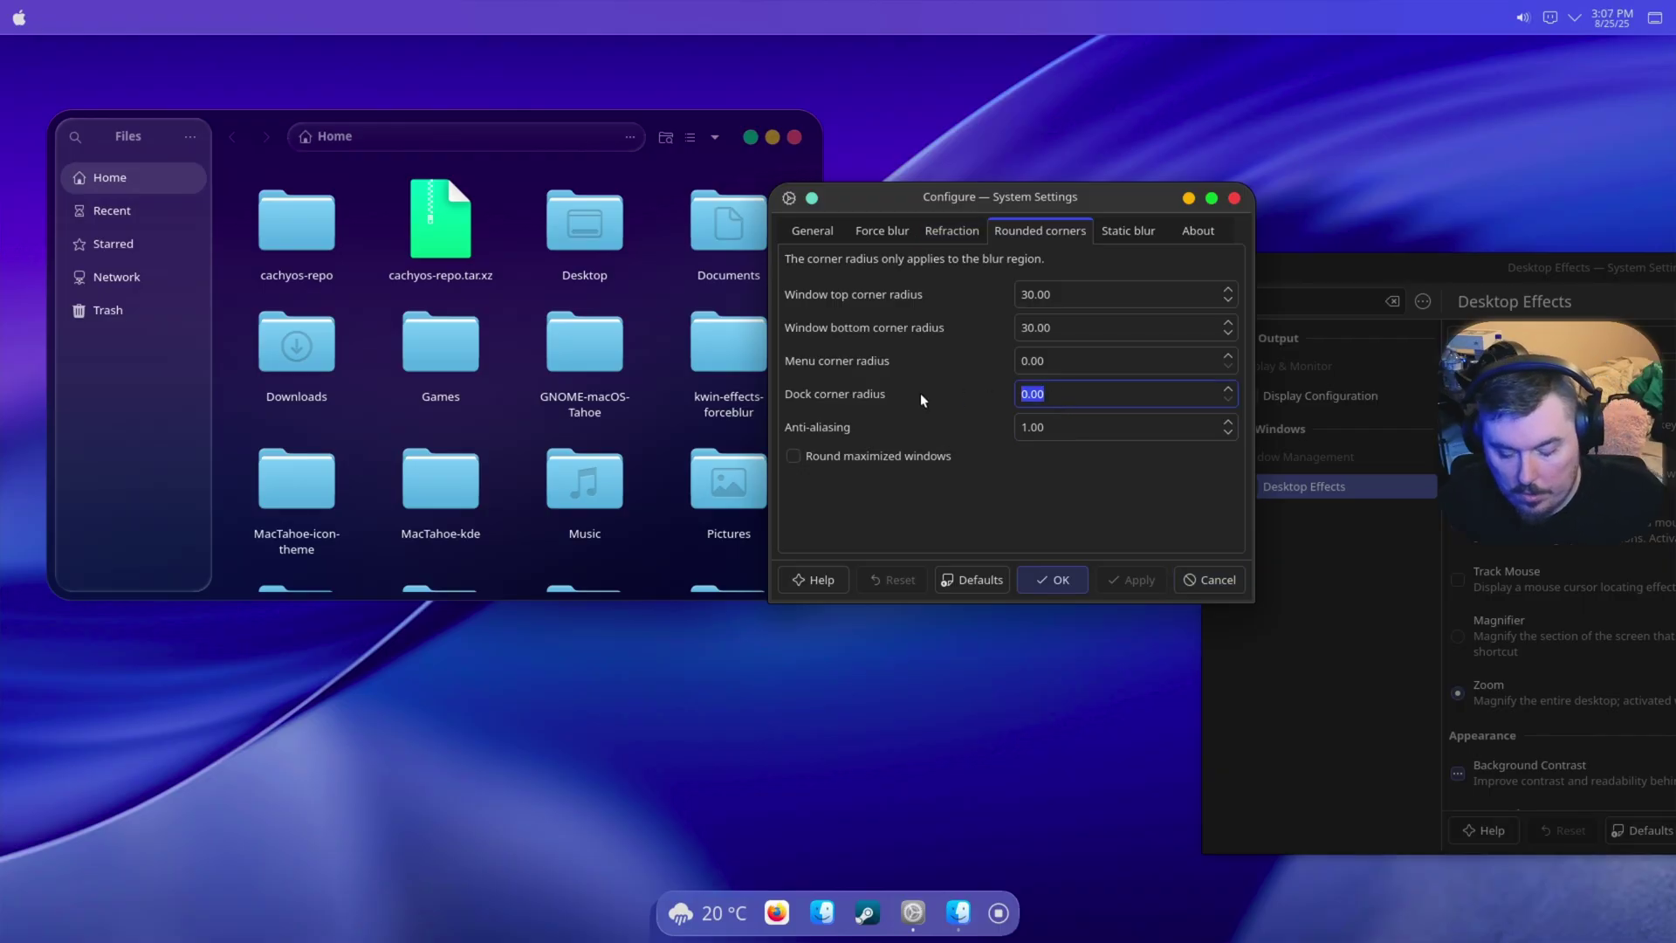
text(30)
click(1145, 582)
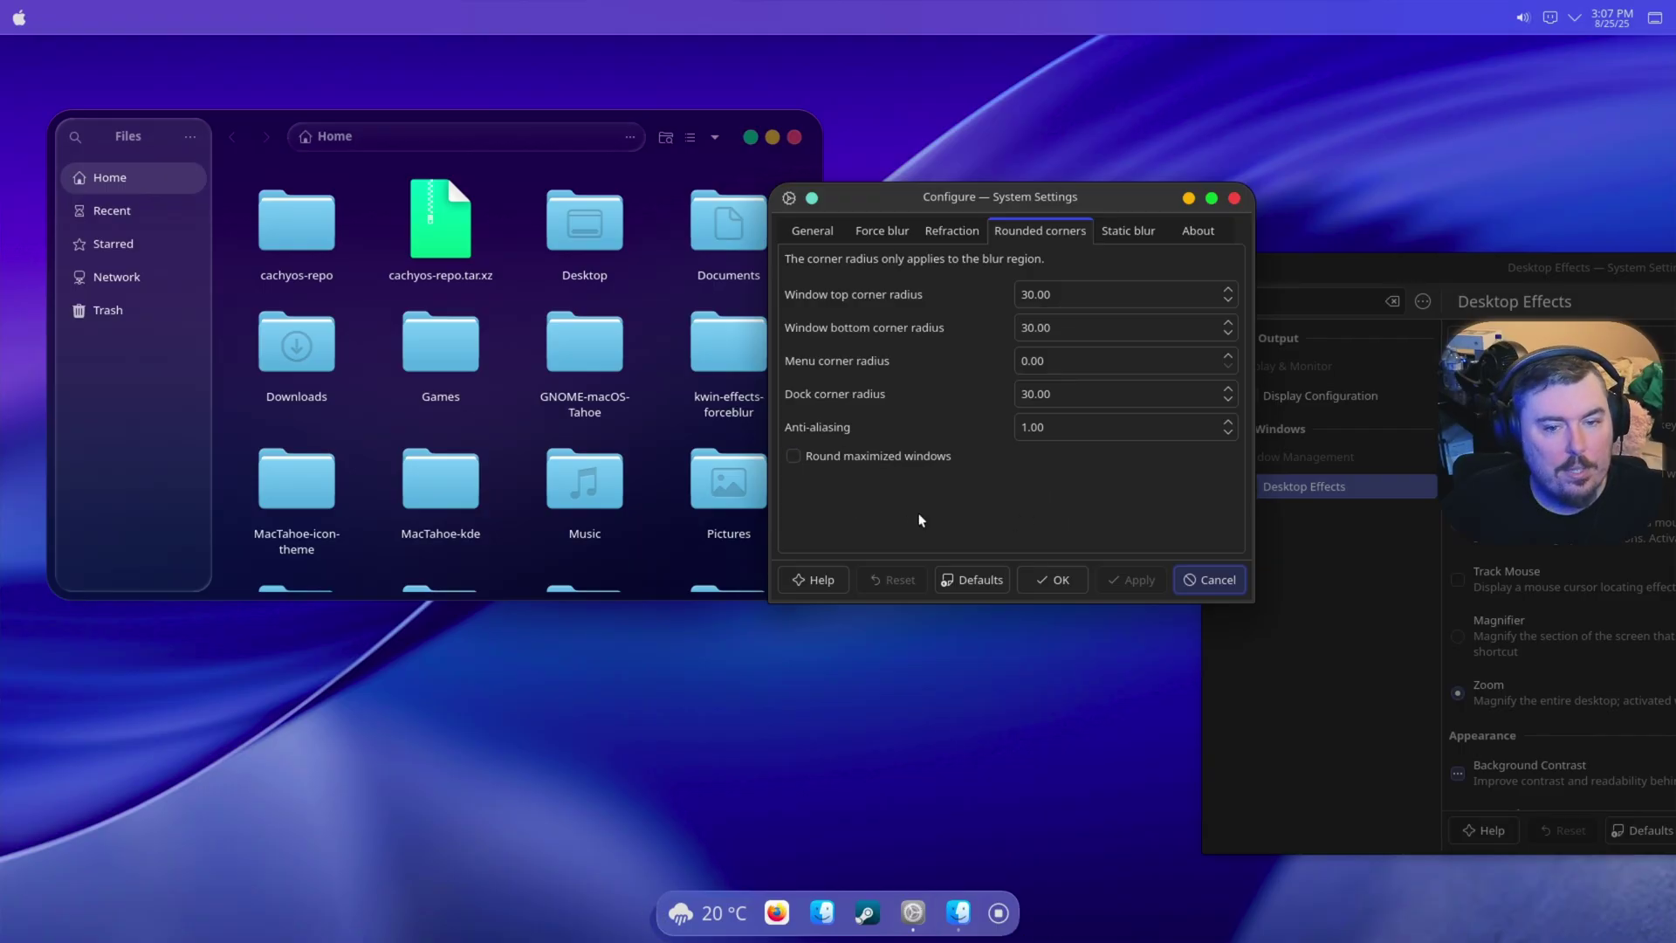
Step: Force-blur window decorations, docks and menus, applying the changes
click(878, 234)
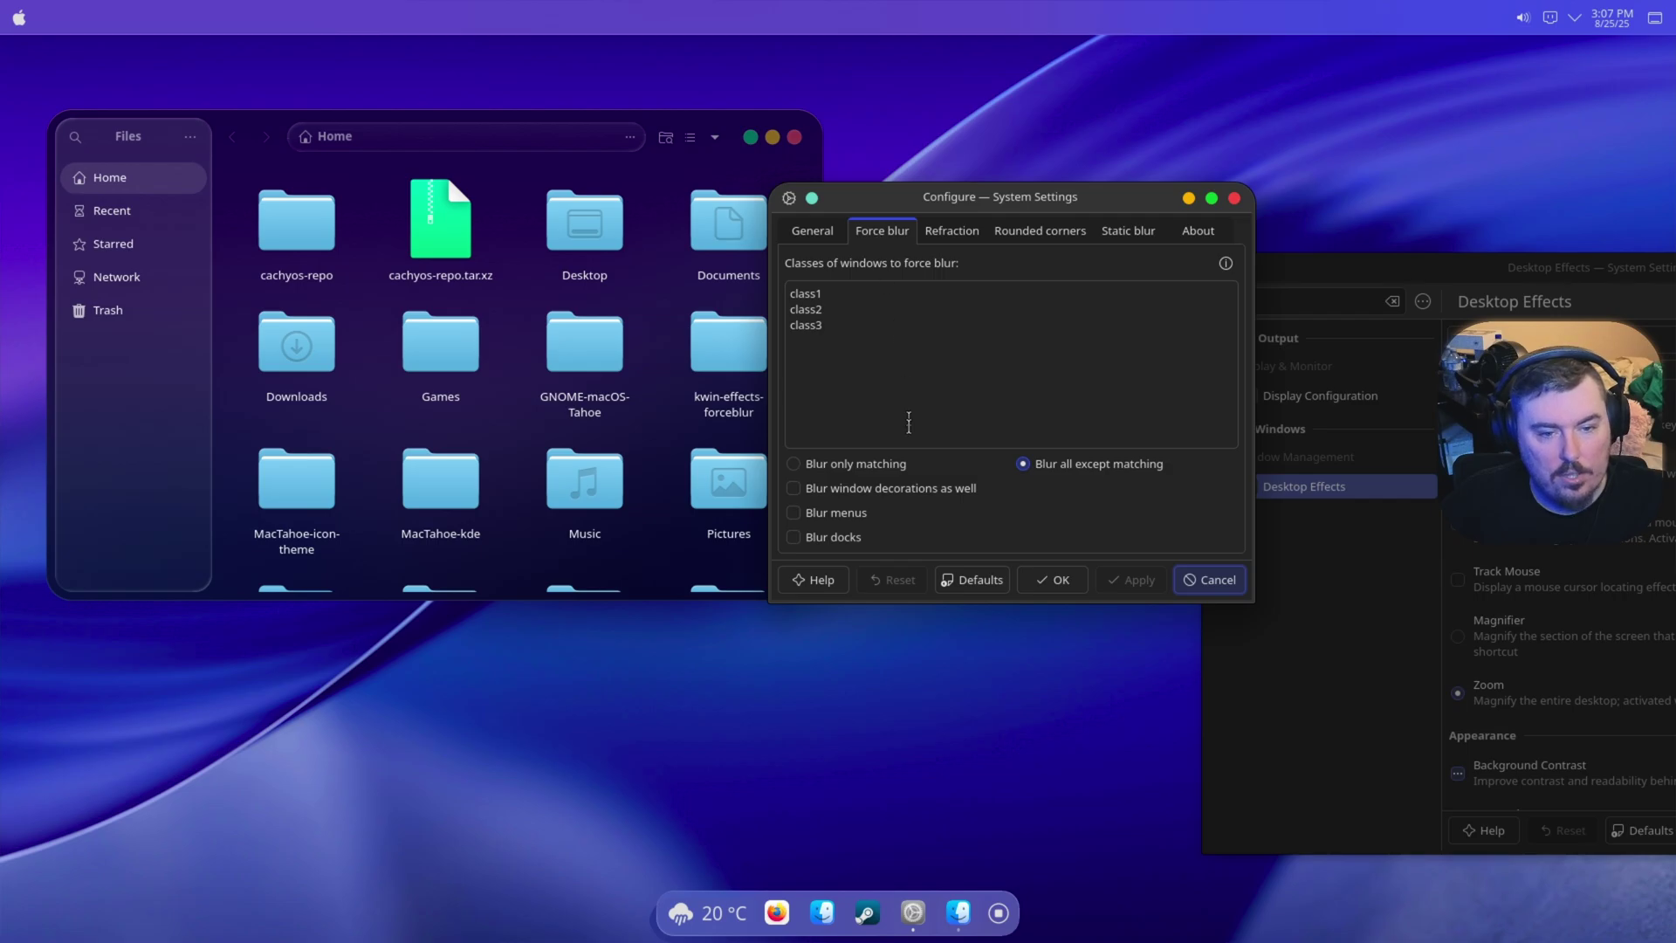
click(909, 487)
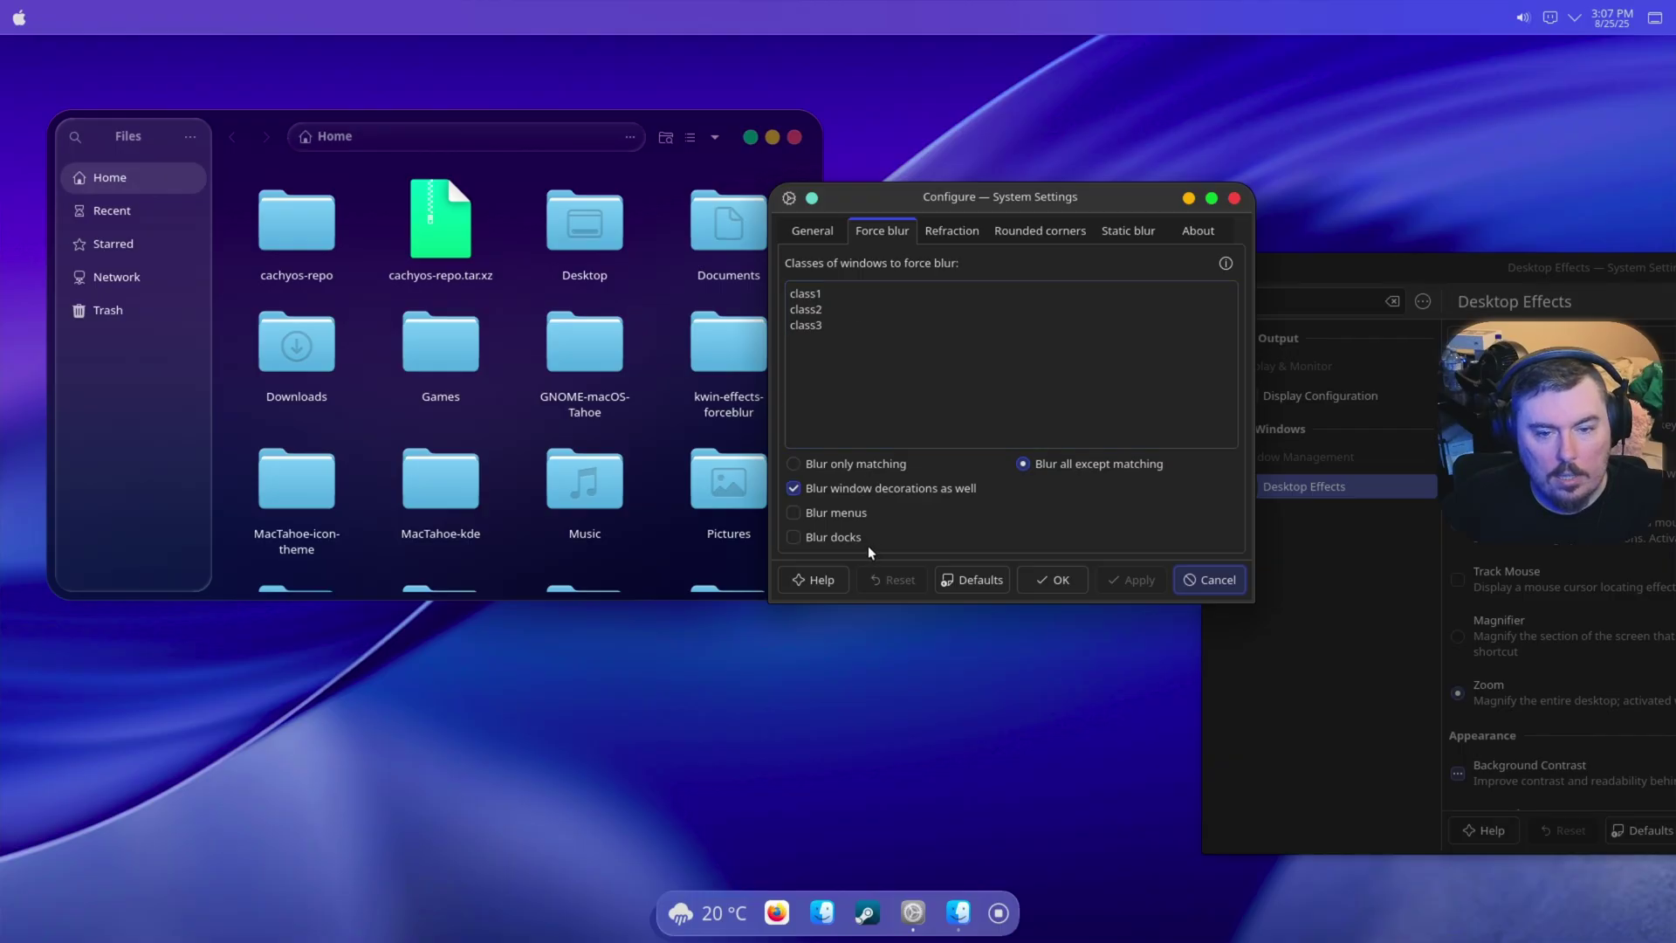
click(846, 538)
click(1122, 581)
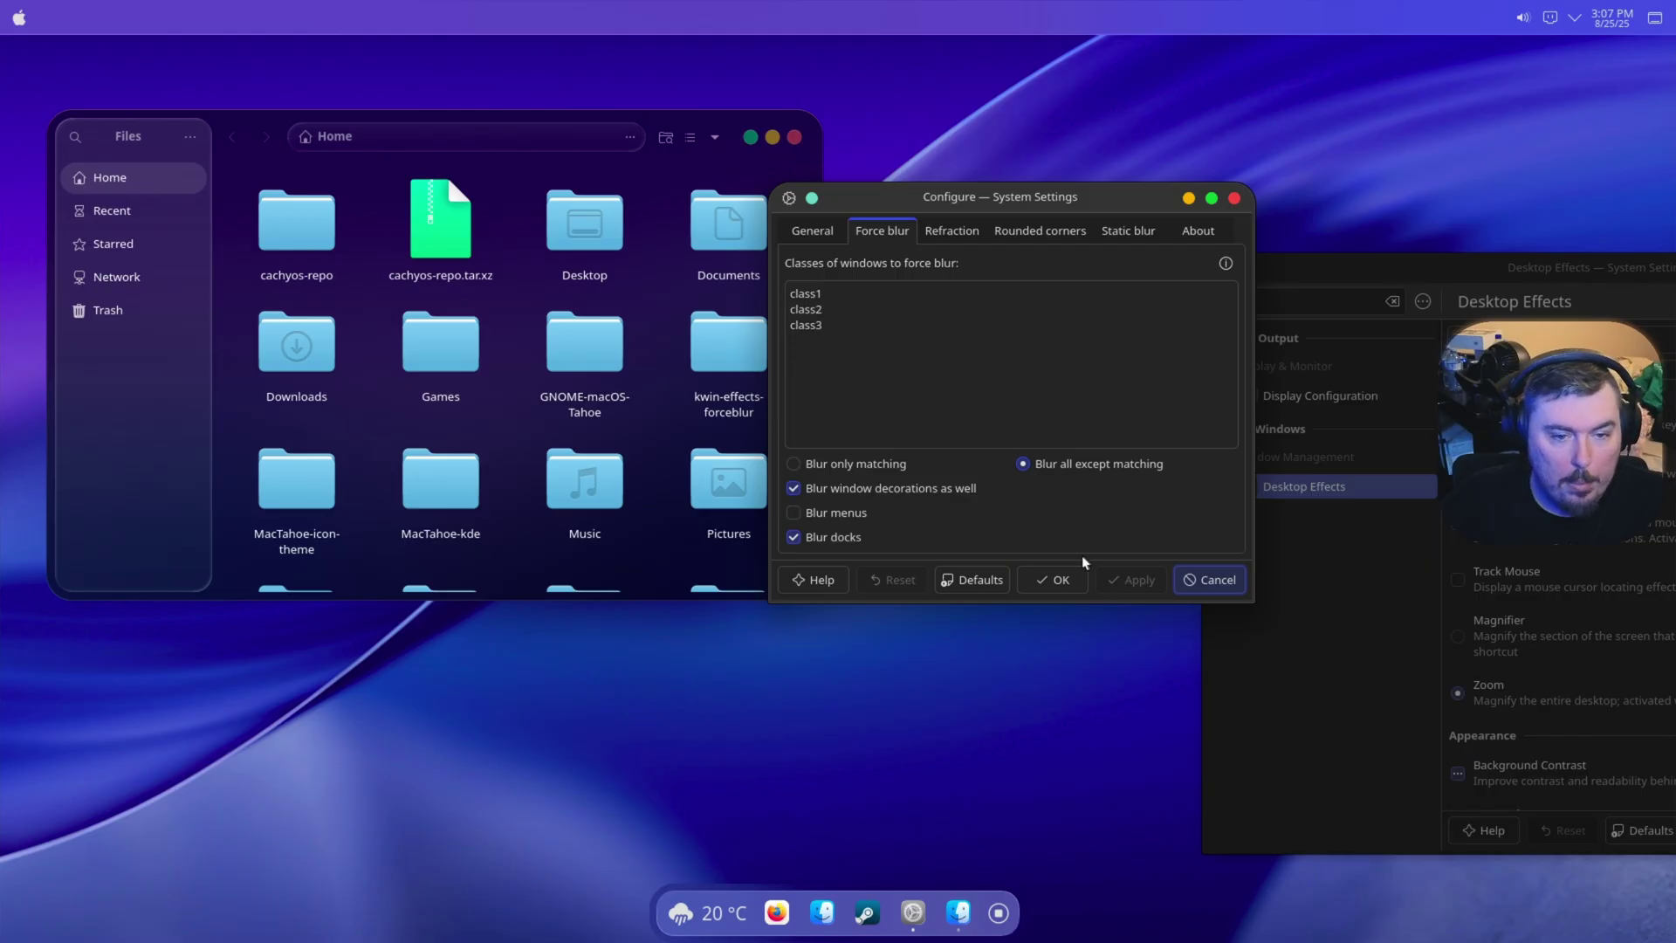
click(864, 513)
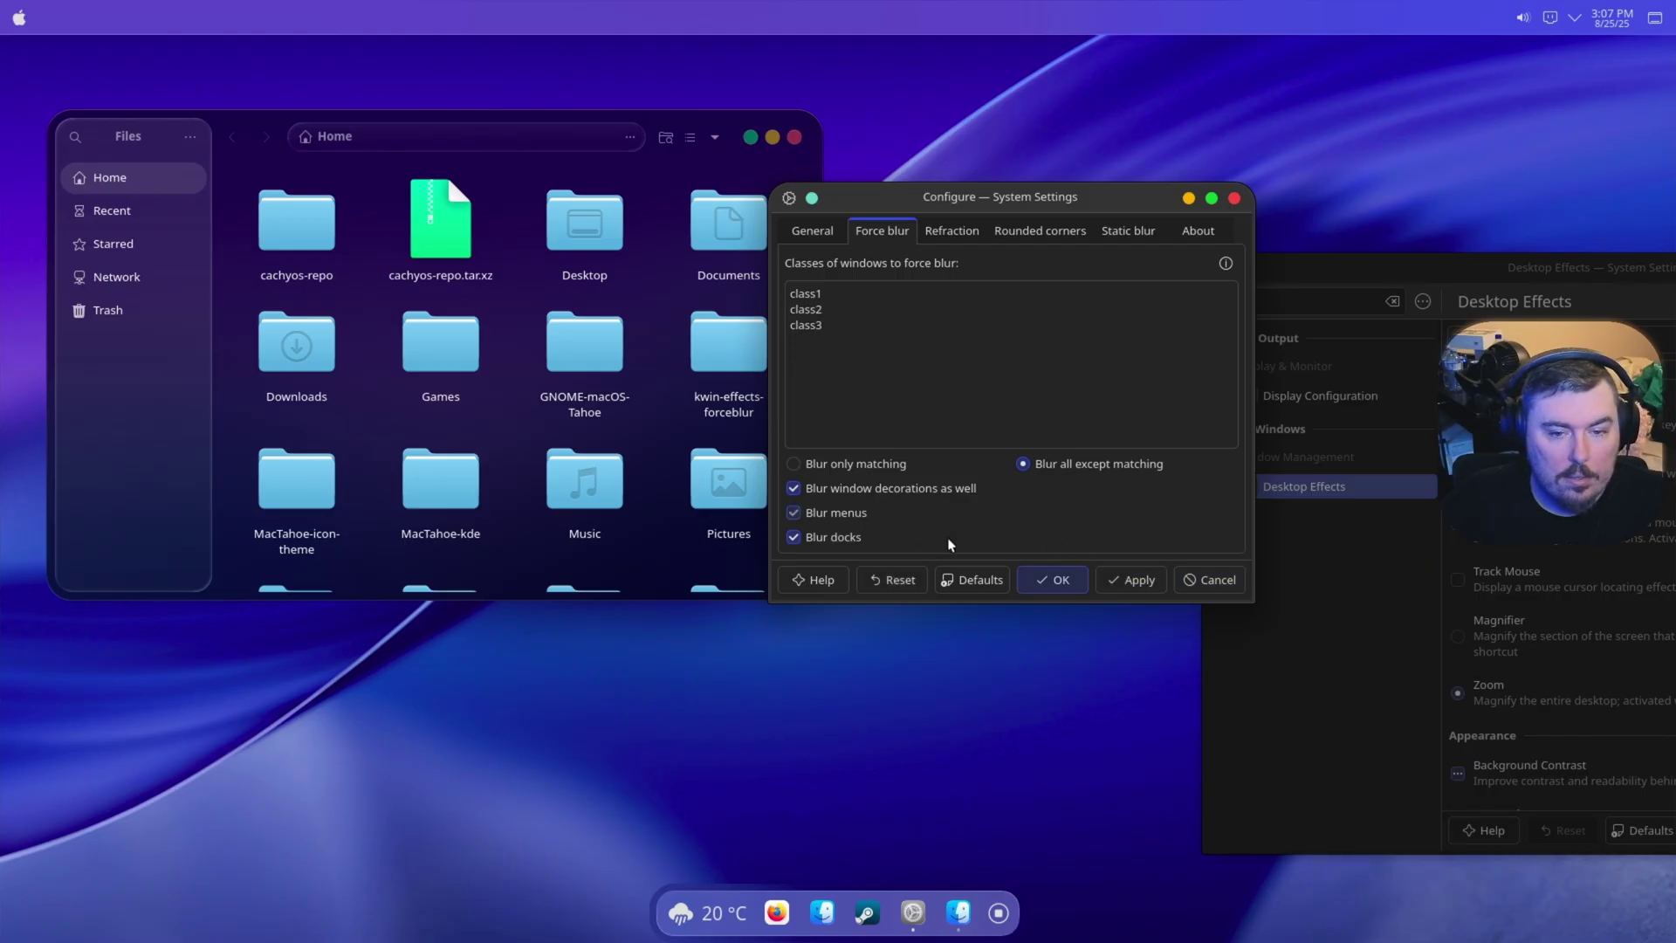
click(1125, 576)
Step: Test dock corner radius values 60 and 0, then restore and apply 30
click(1030, 231)
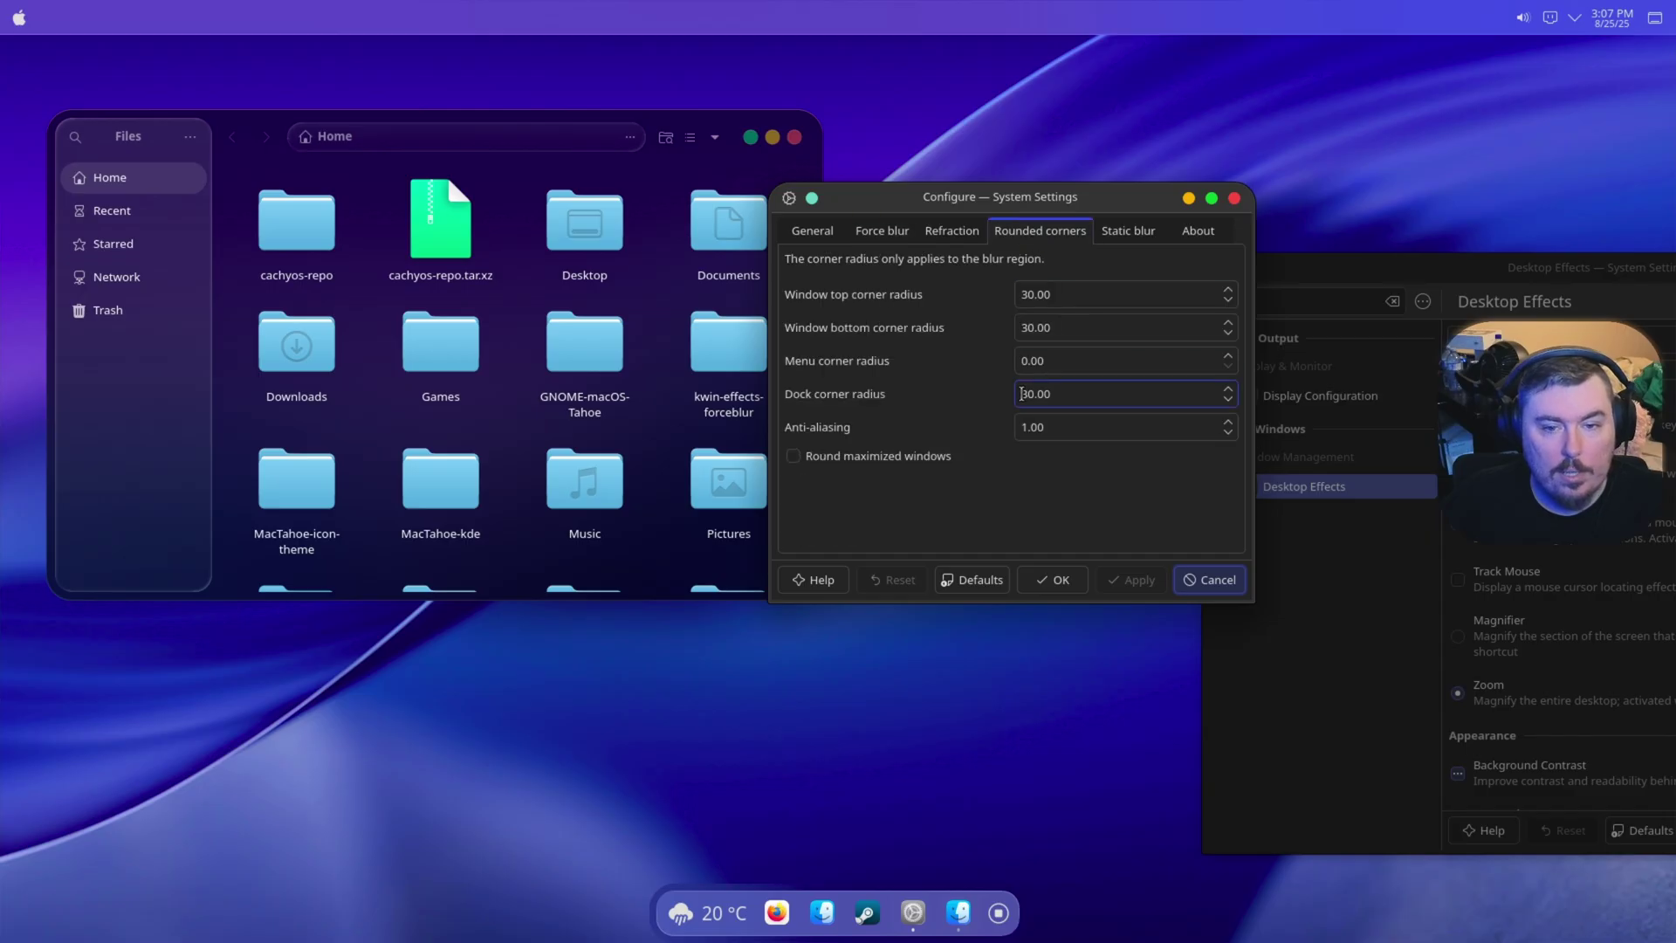
click(1067, 394)
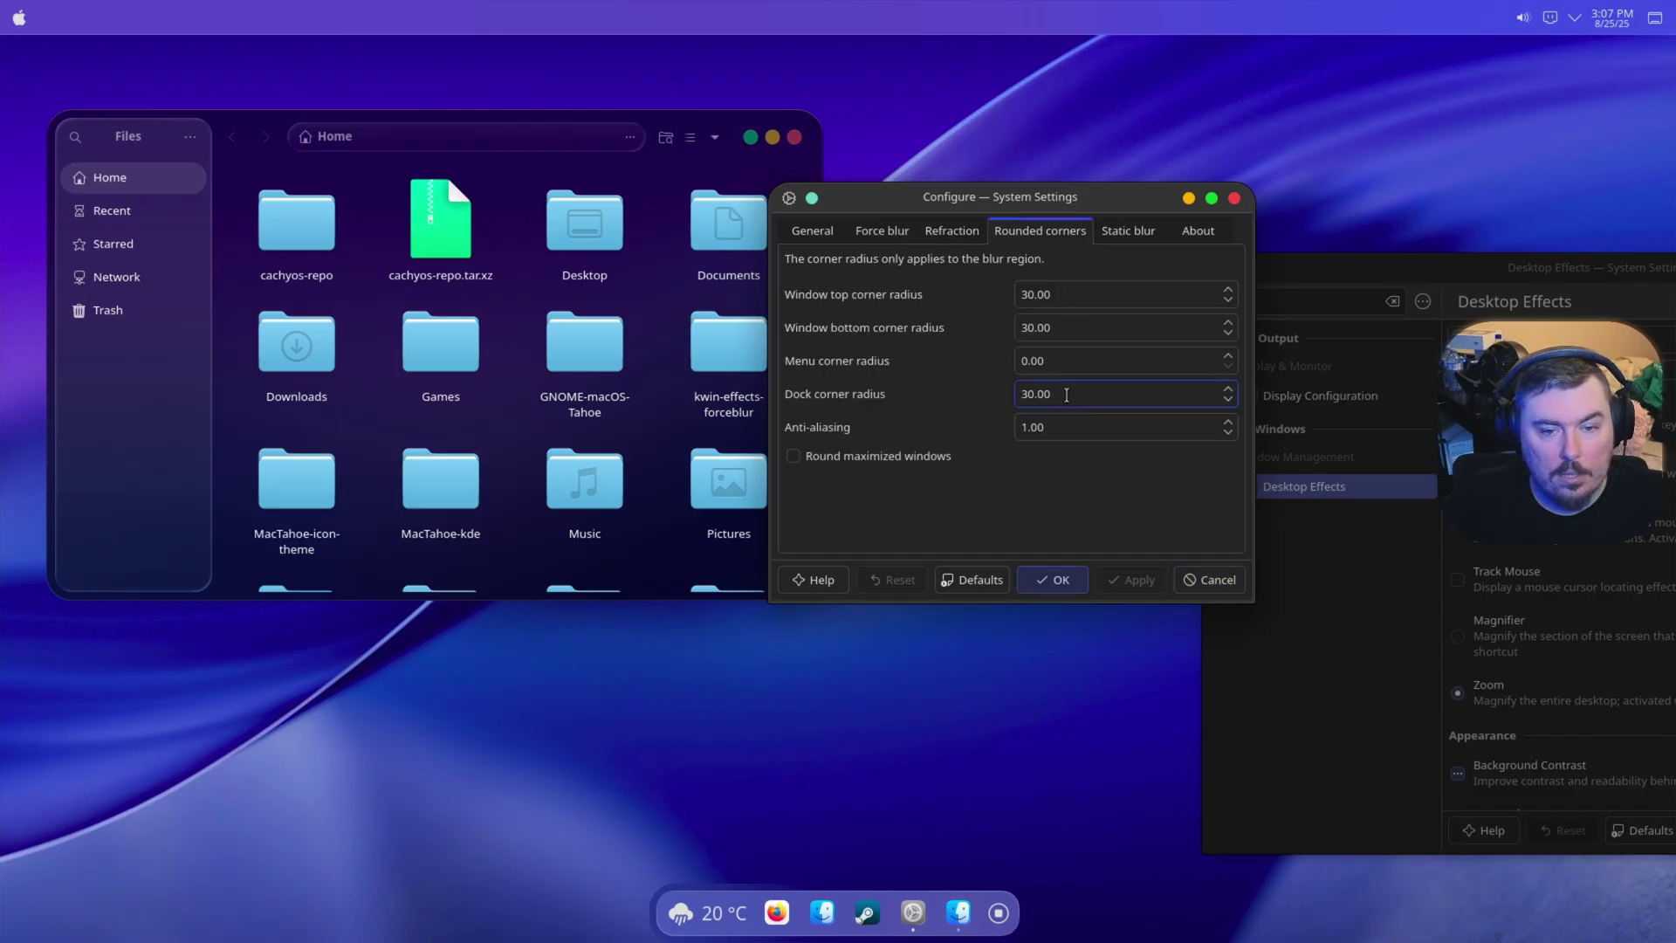
drag(1065, 394, 967, 390)
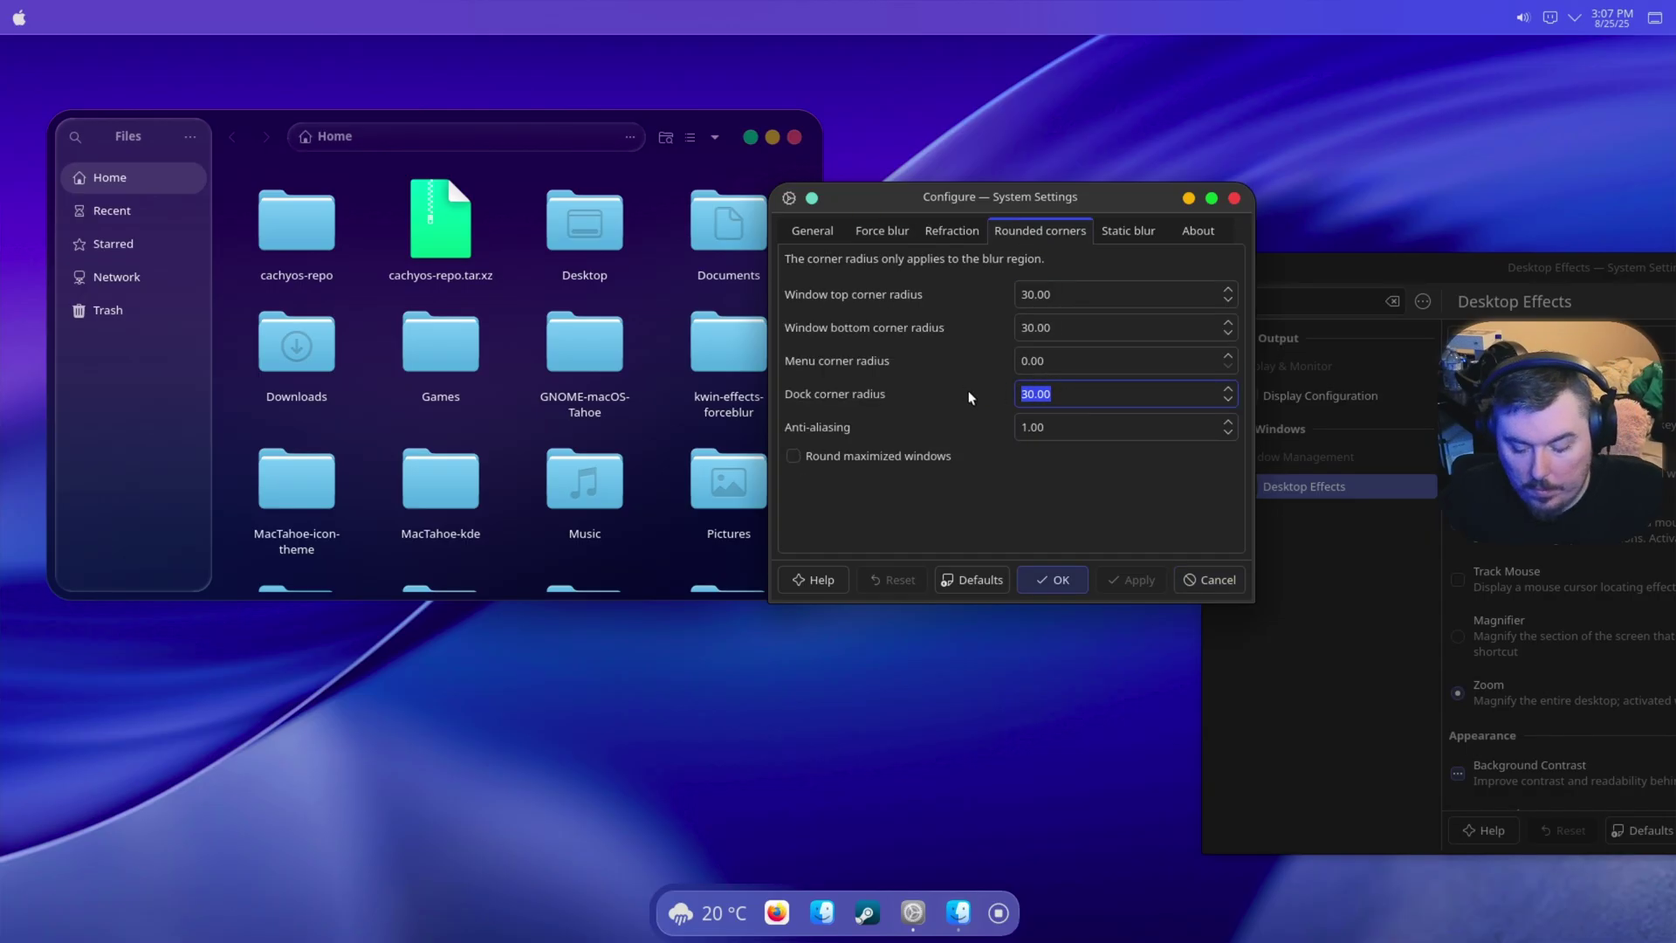
text(60)
click(1124, 579)
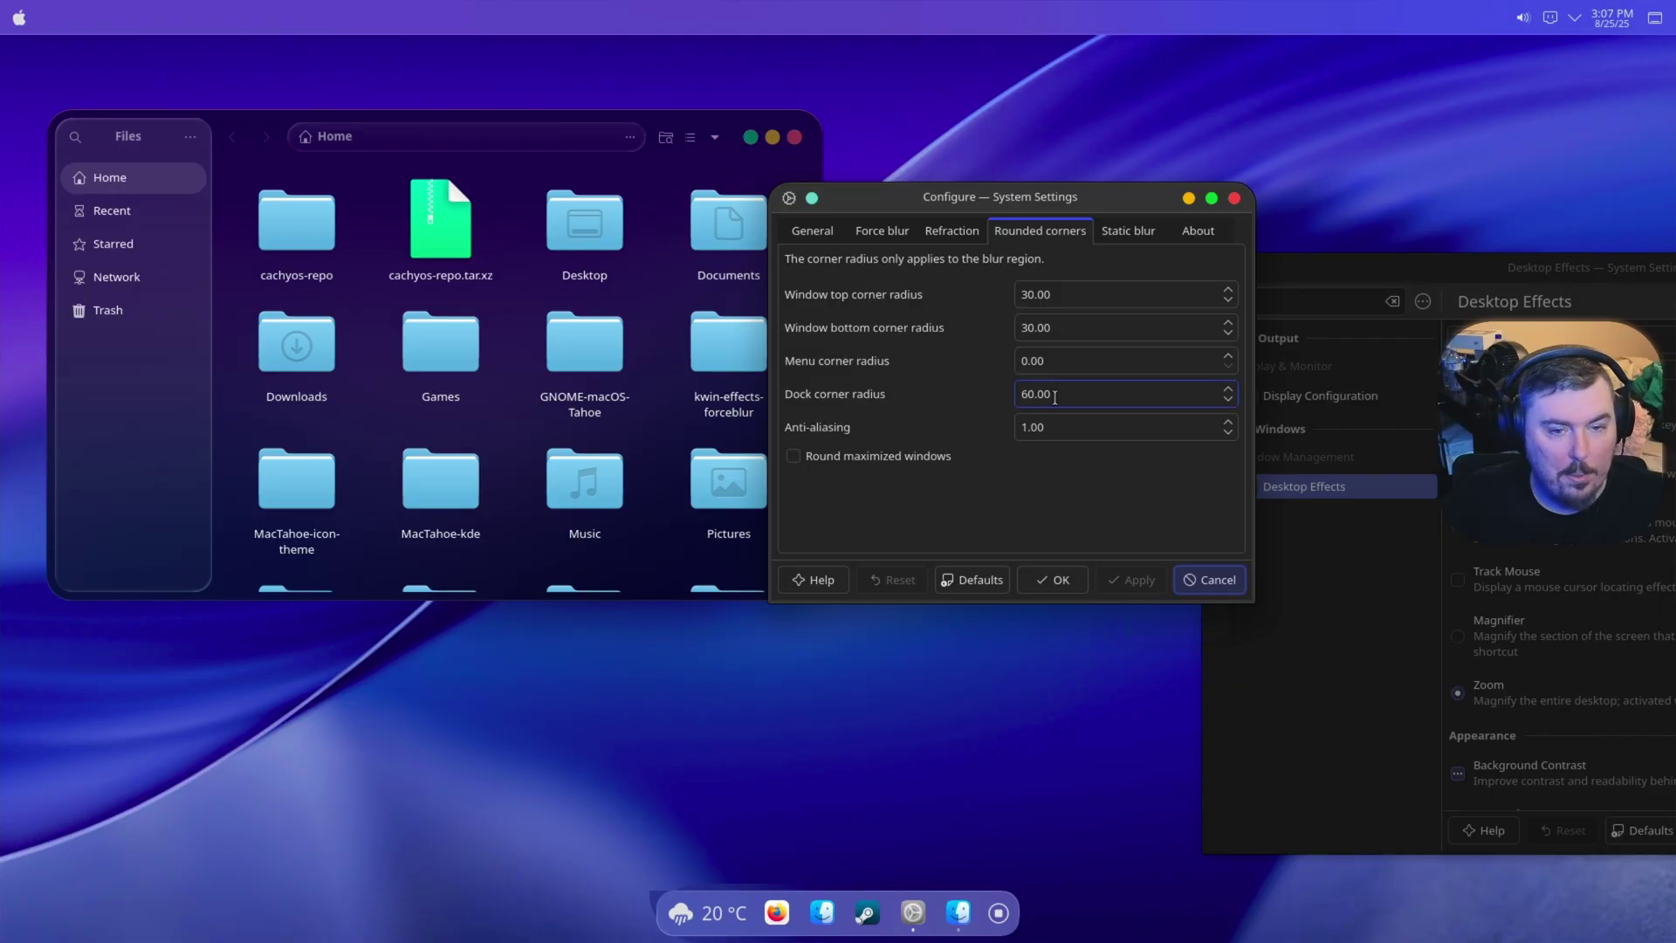
drag(1056, 395, 954, 377)
text(0)
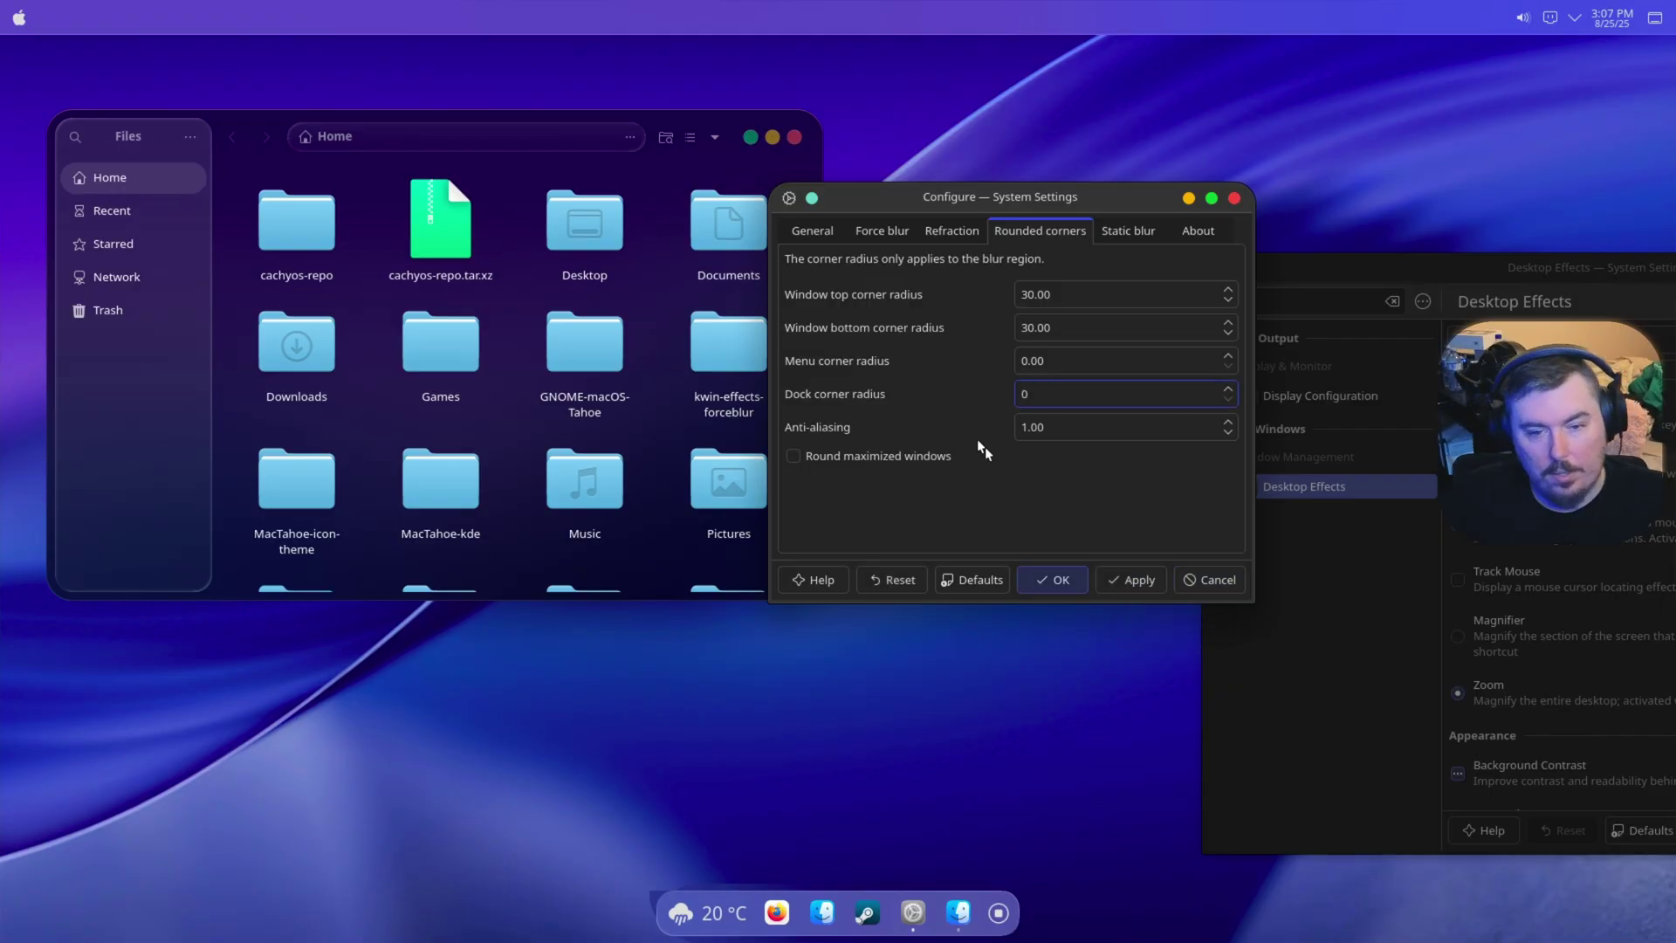
click(1135, 576)
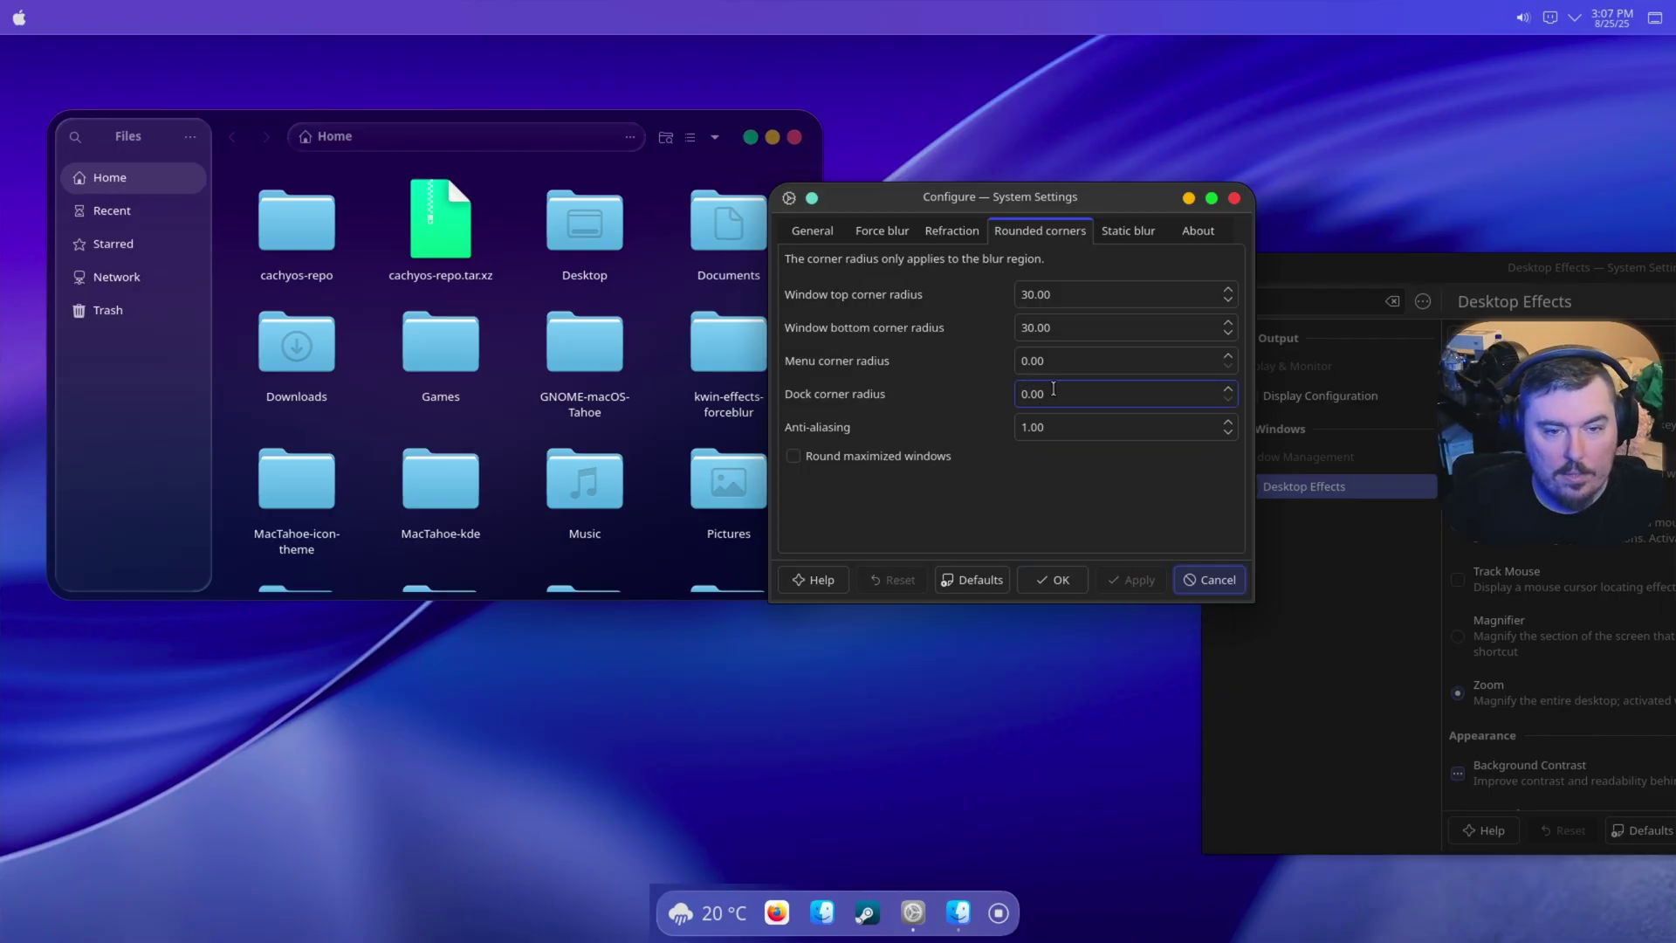
drag(1054, 388, 950, 384)
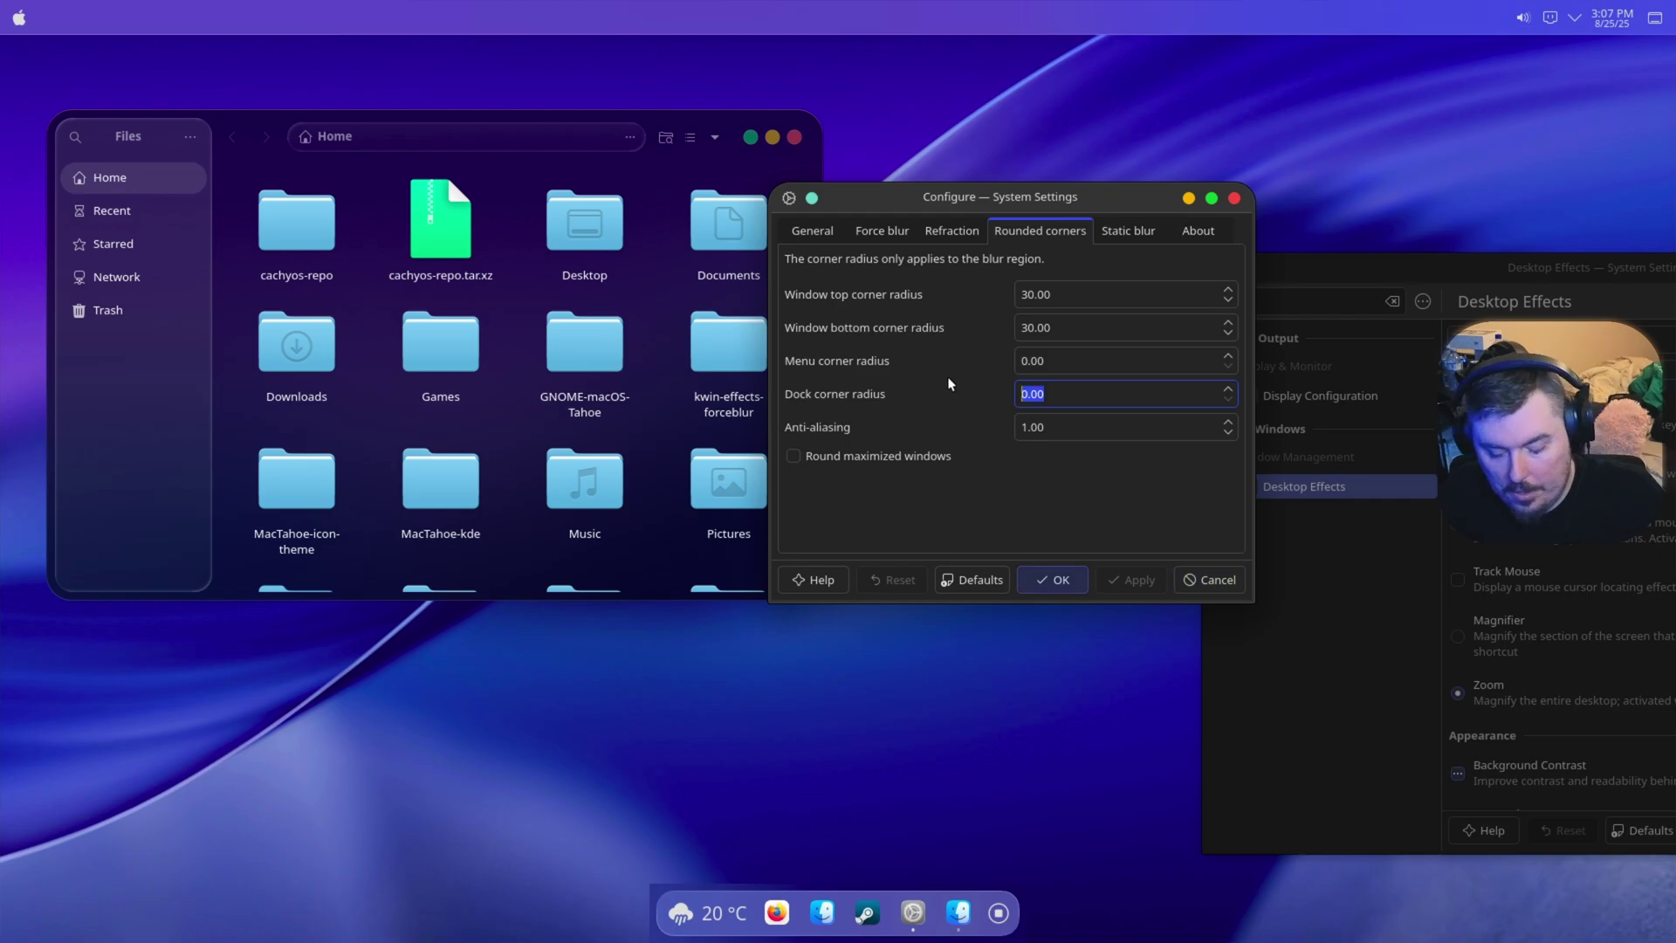
text(30)
click(1148, 577)
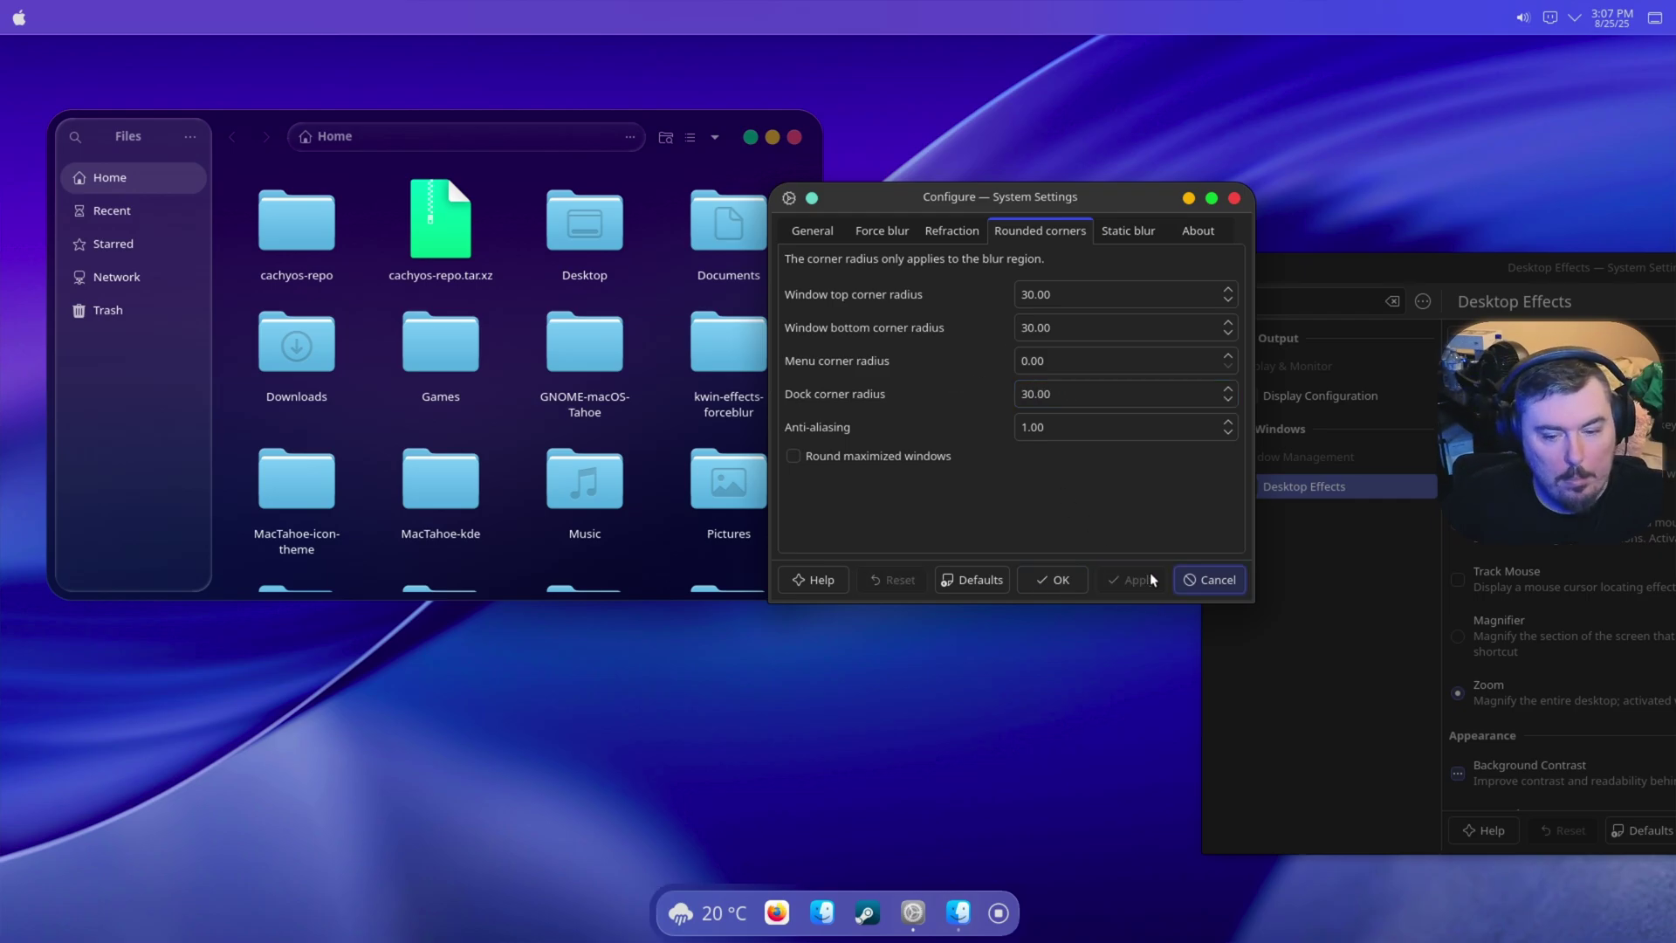
Step: Try blurring only listed classes, then revert and stop force-blurring decorations, menus and docks
click(942, 232)
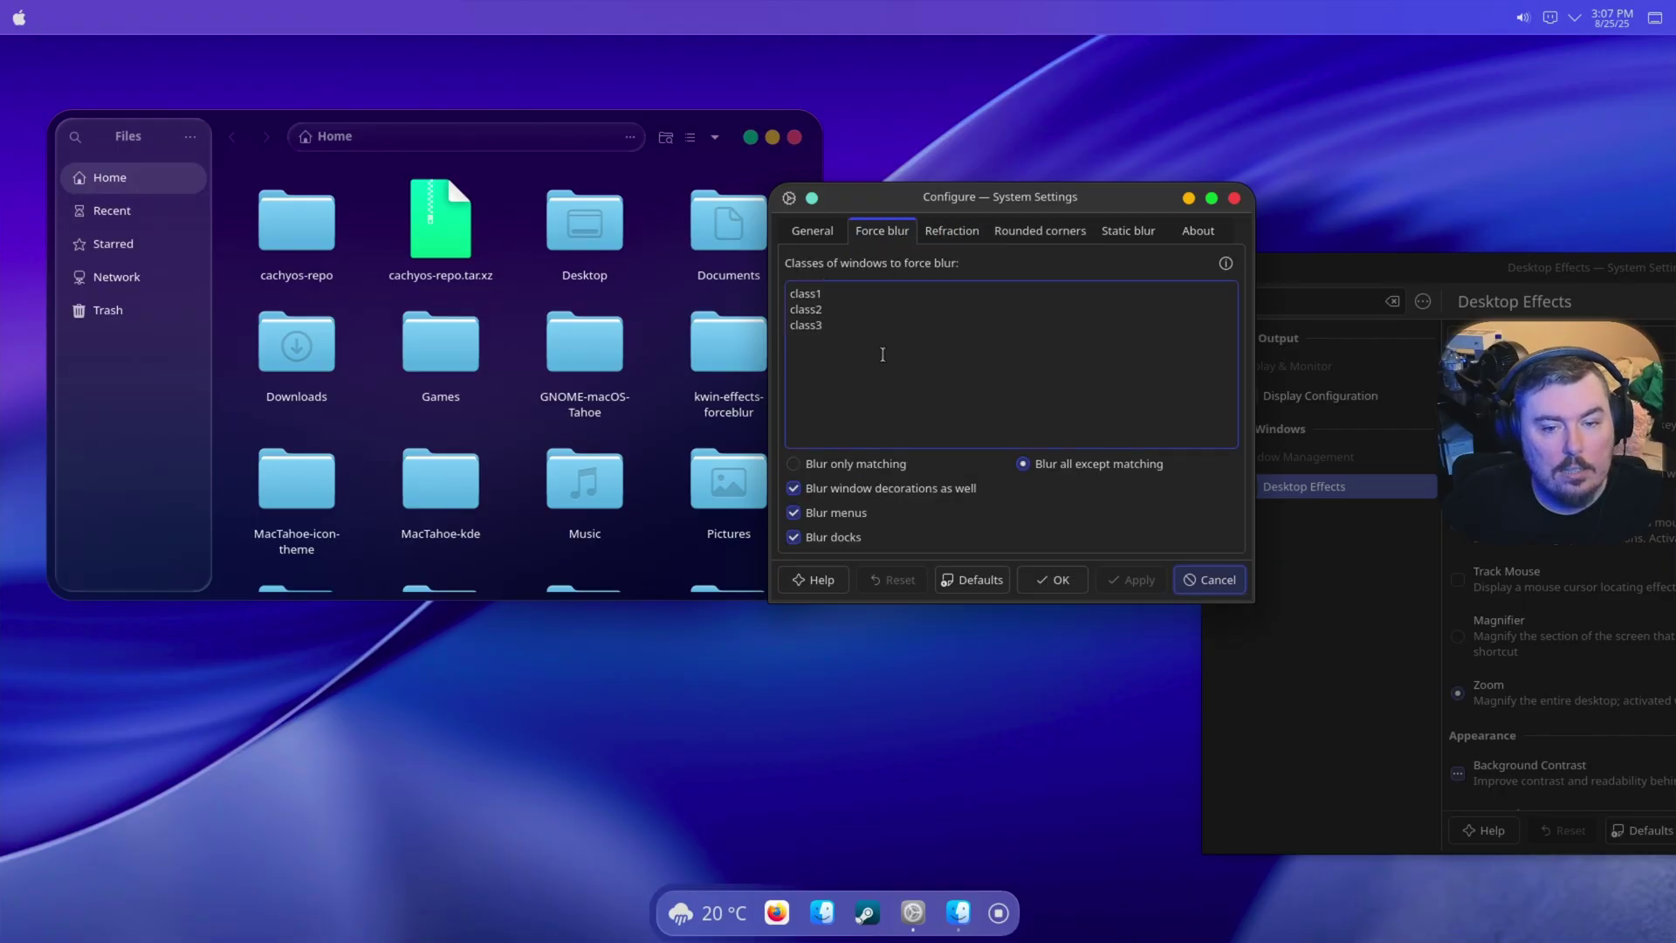
click(856, 470)
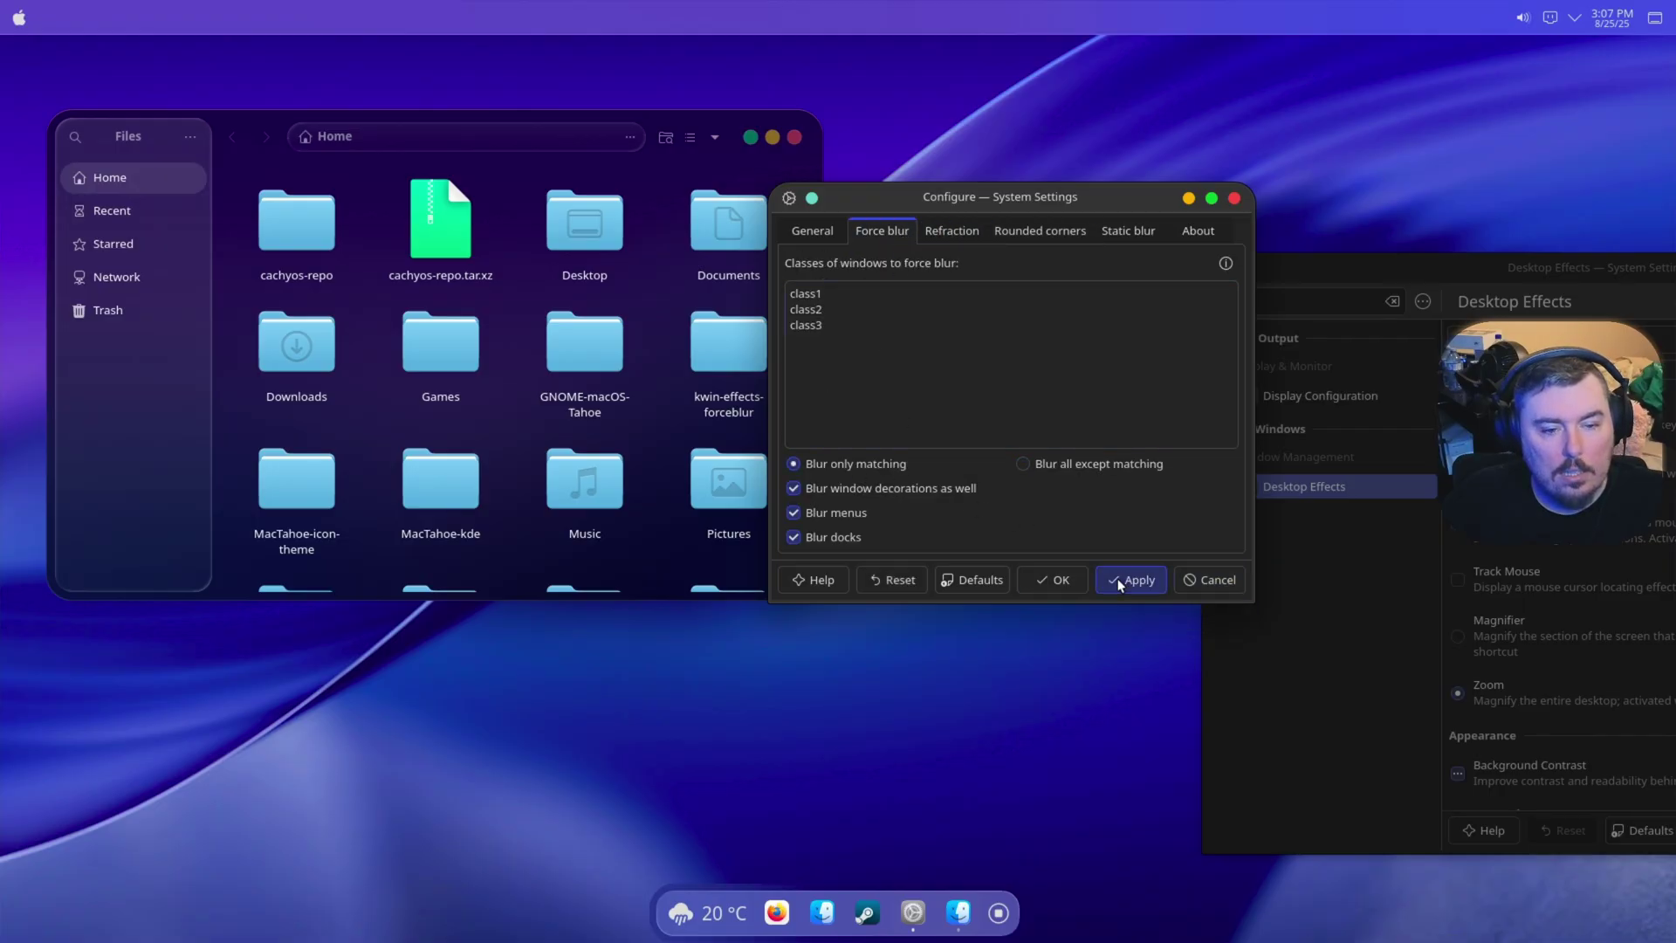
click(1125, 579)
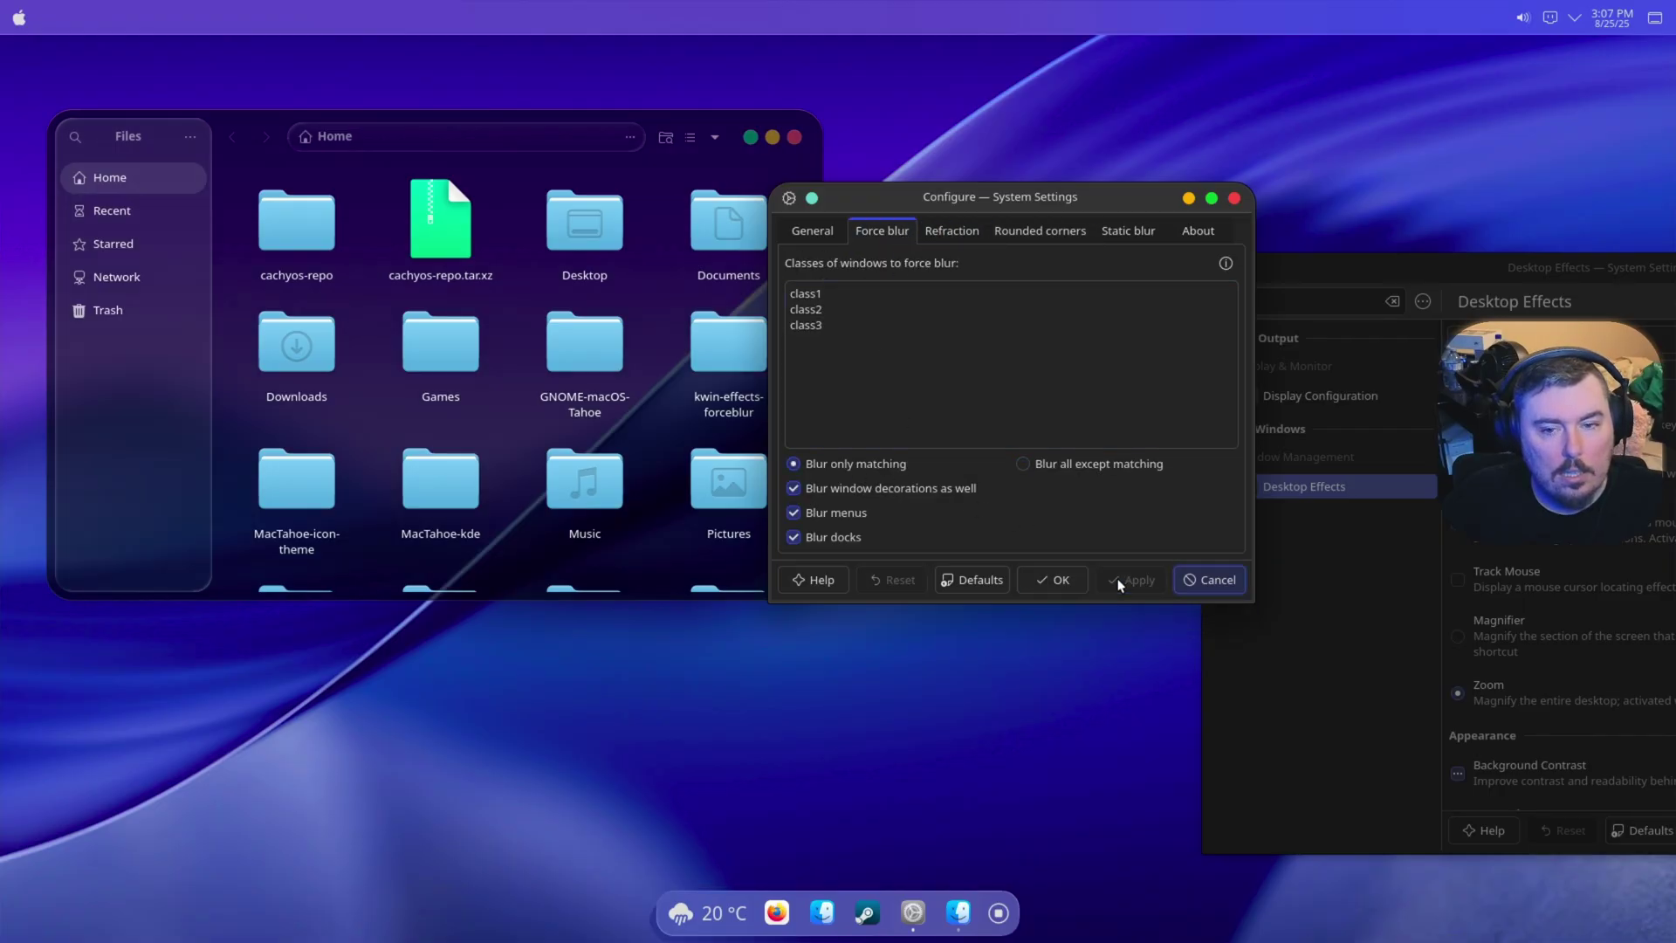
click(863, 444)
click(1084, 472)
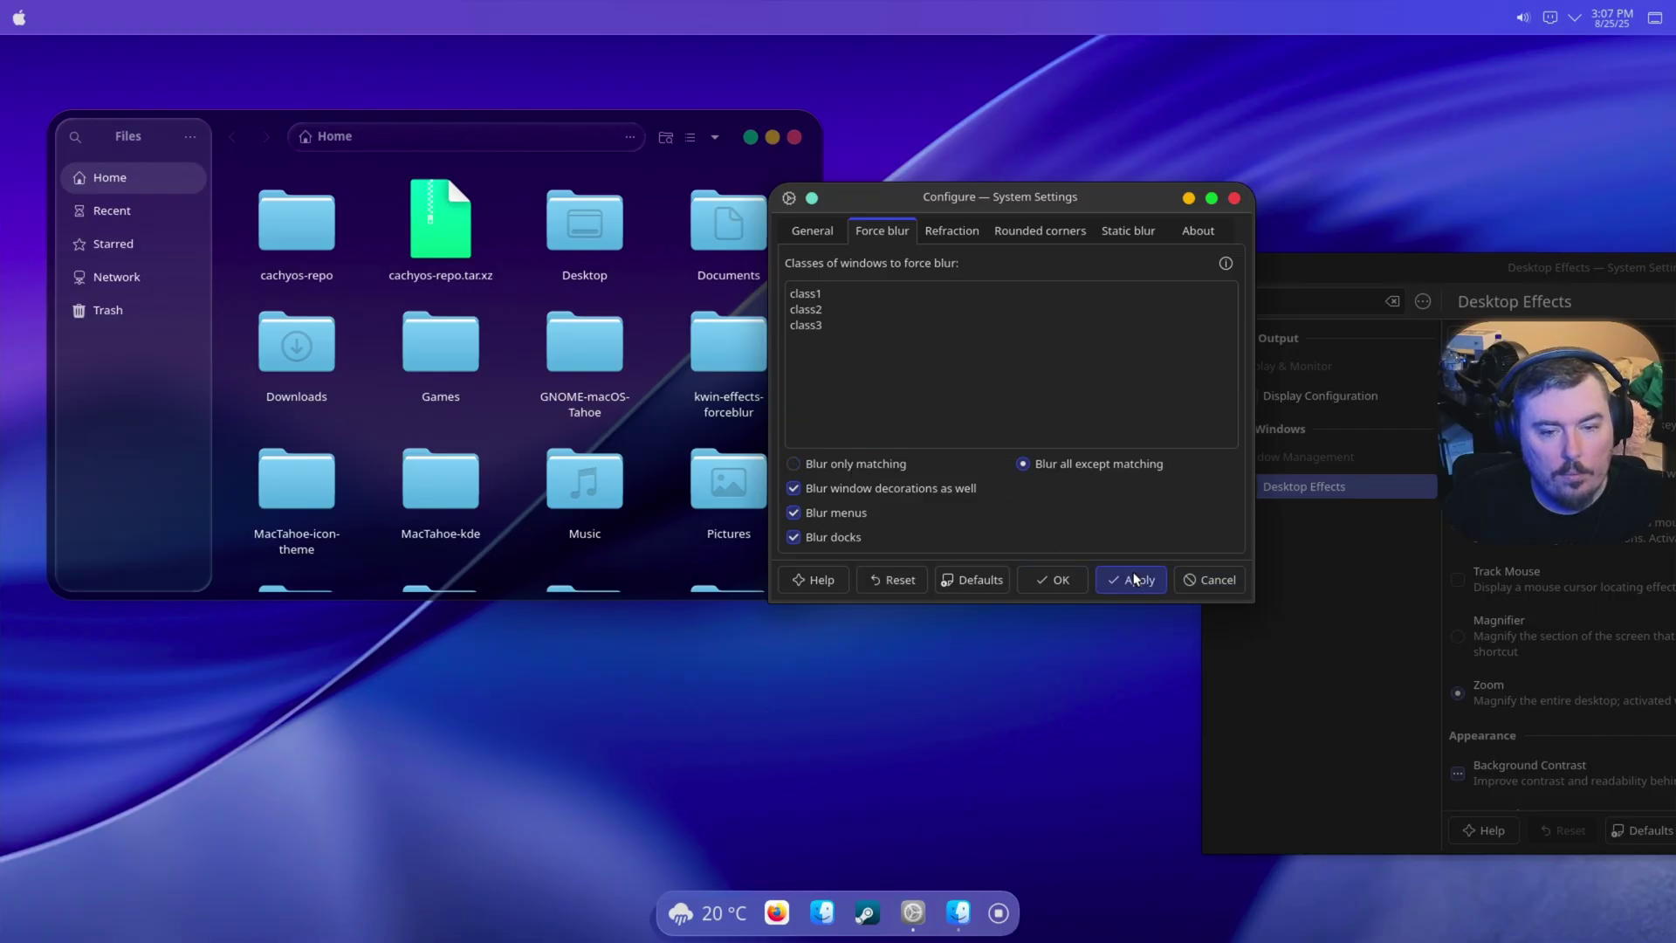
click(870, 490)
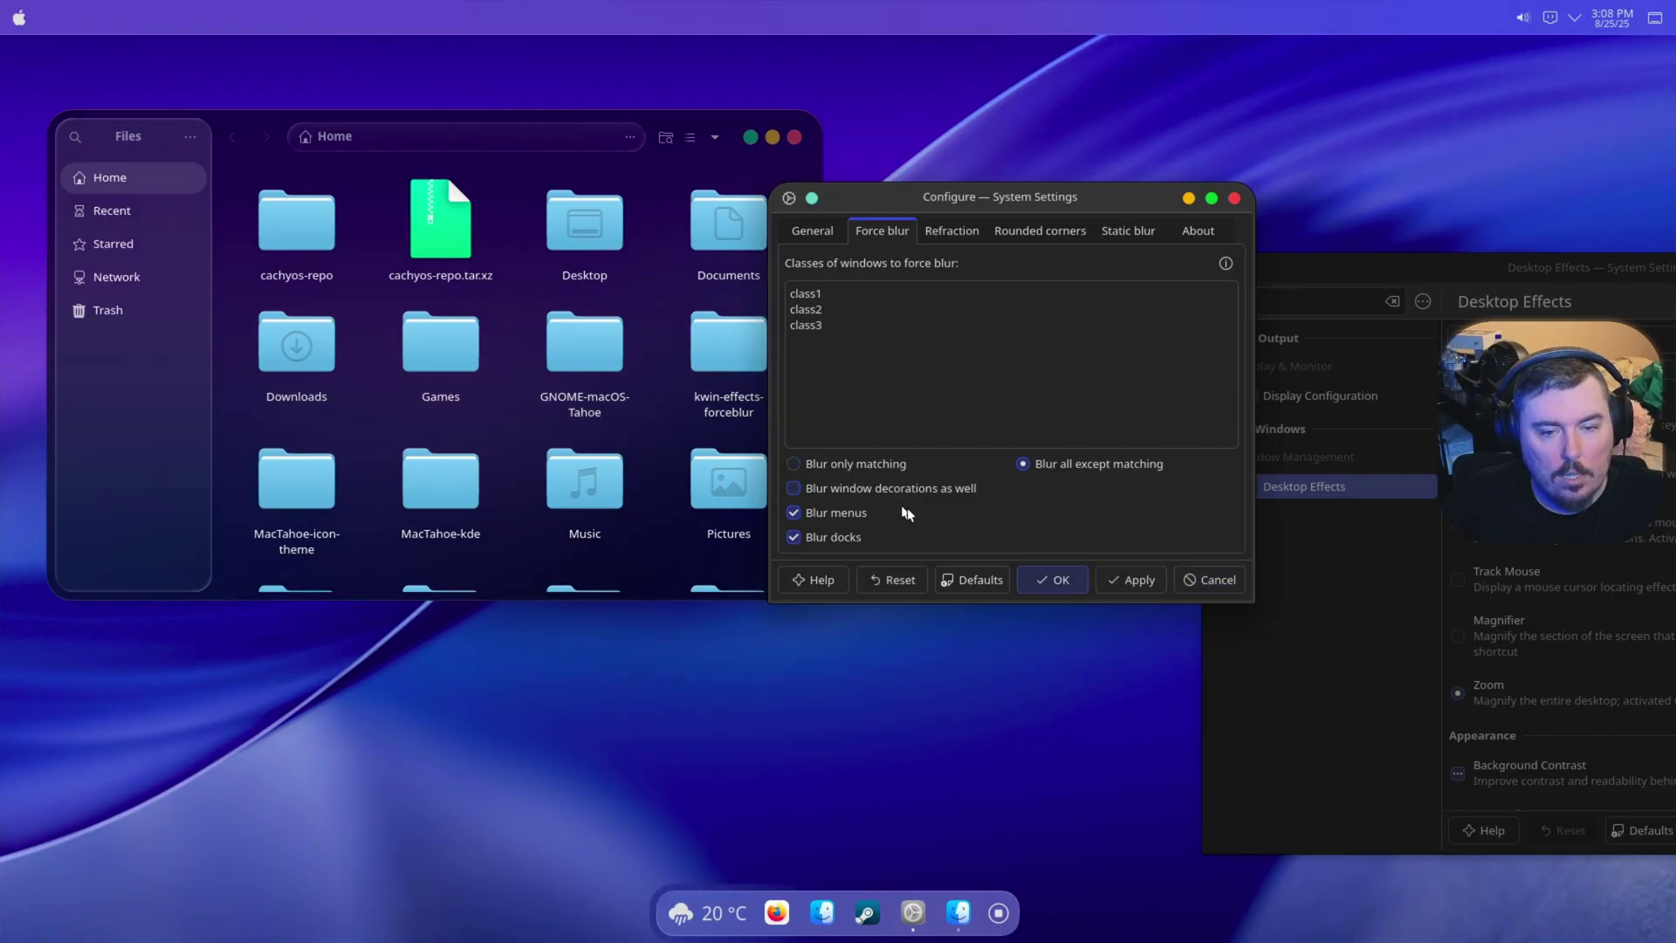
click(816, 513)
click(1128, 580)
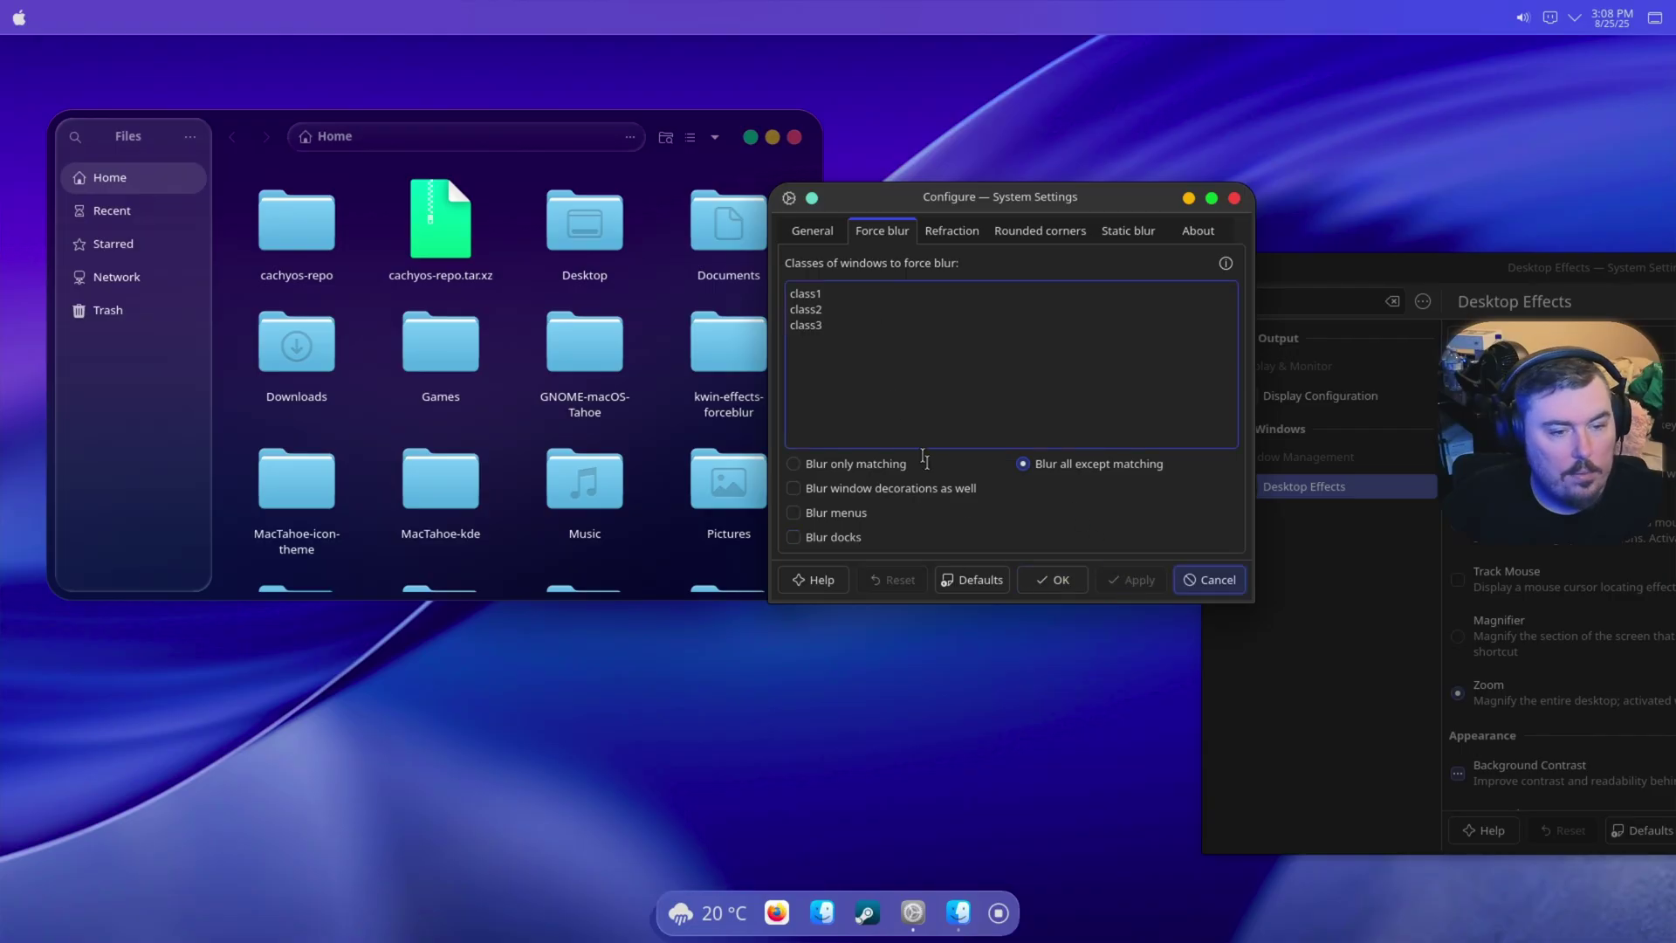
Step: Tick 'Use dynamic blur for windows with other windows behind' on the Static blur tab
click(831, 230)
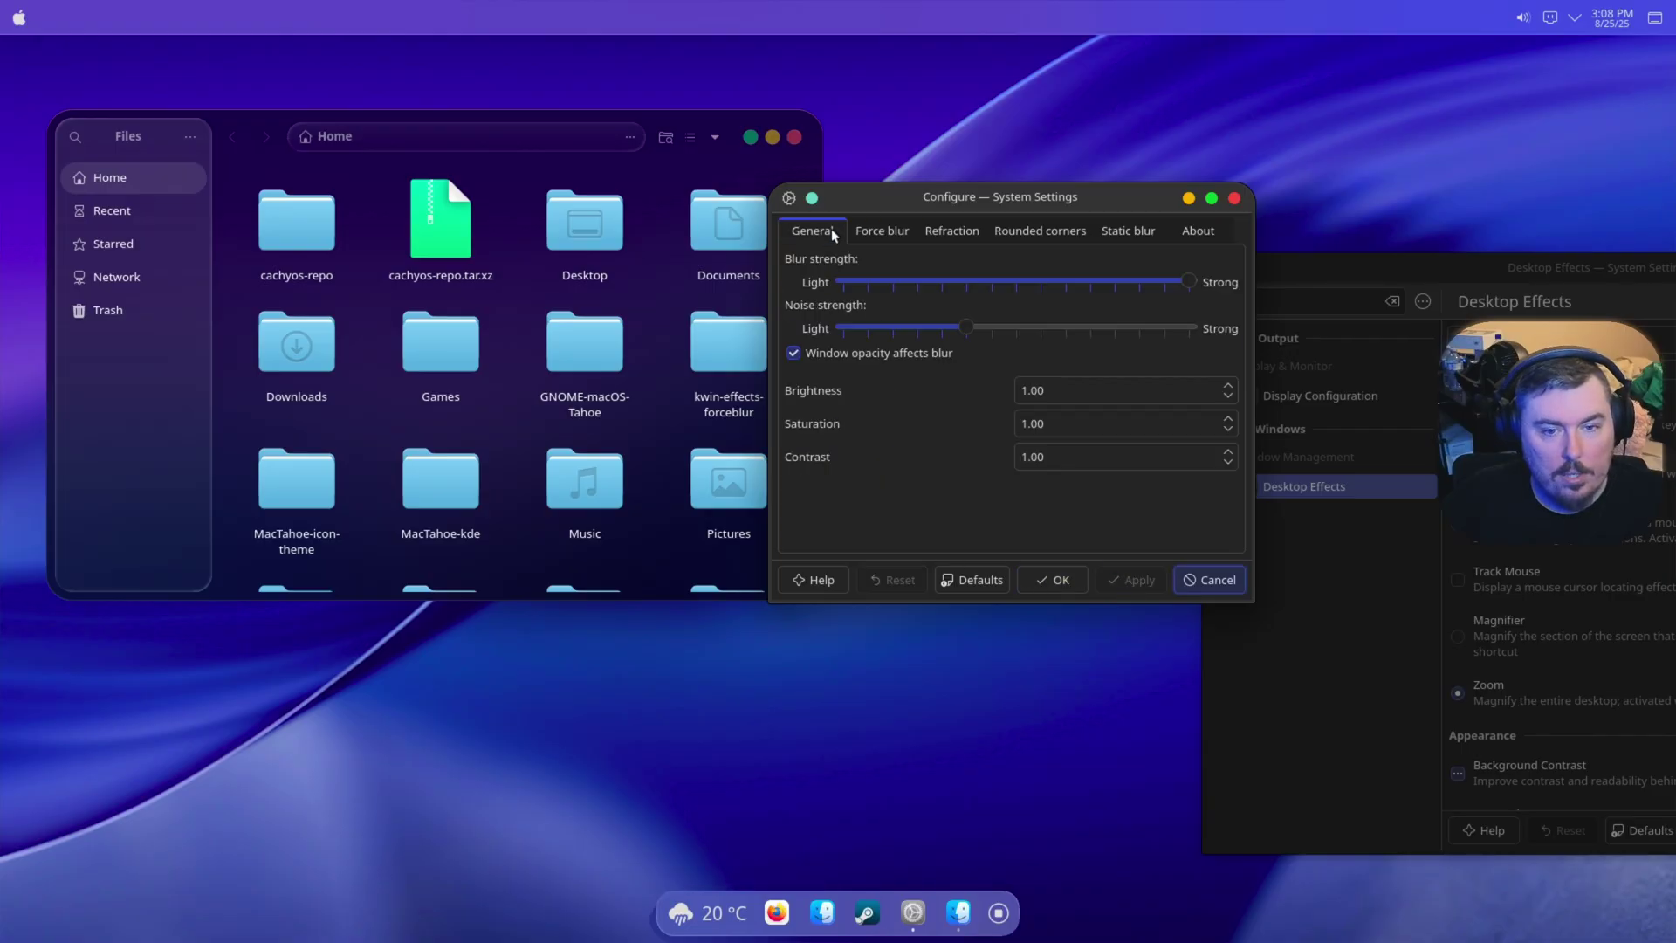
click(906, 233)
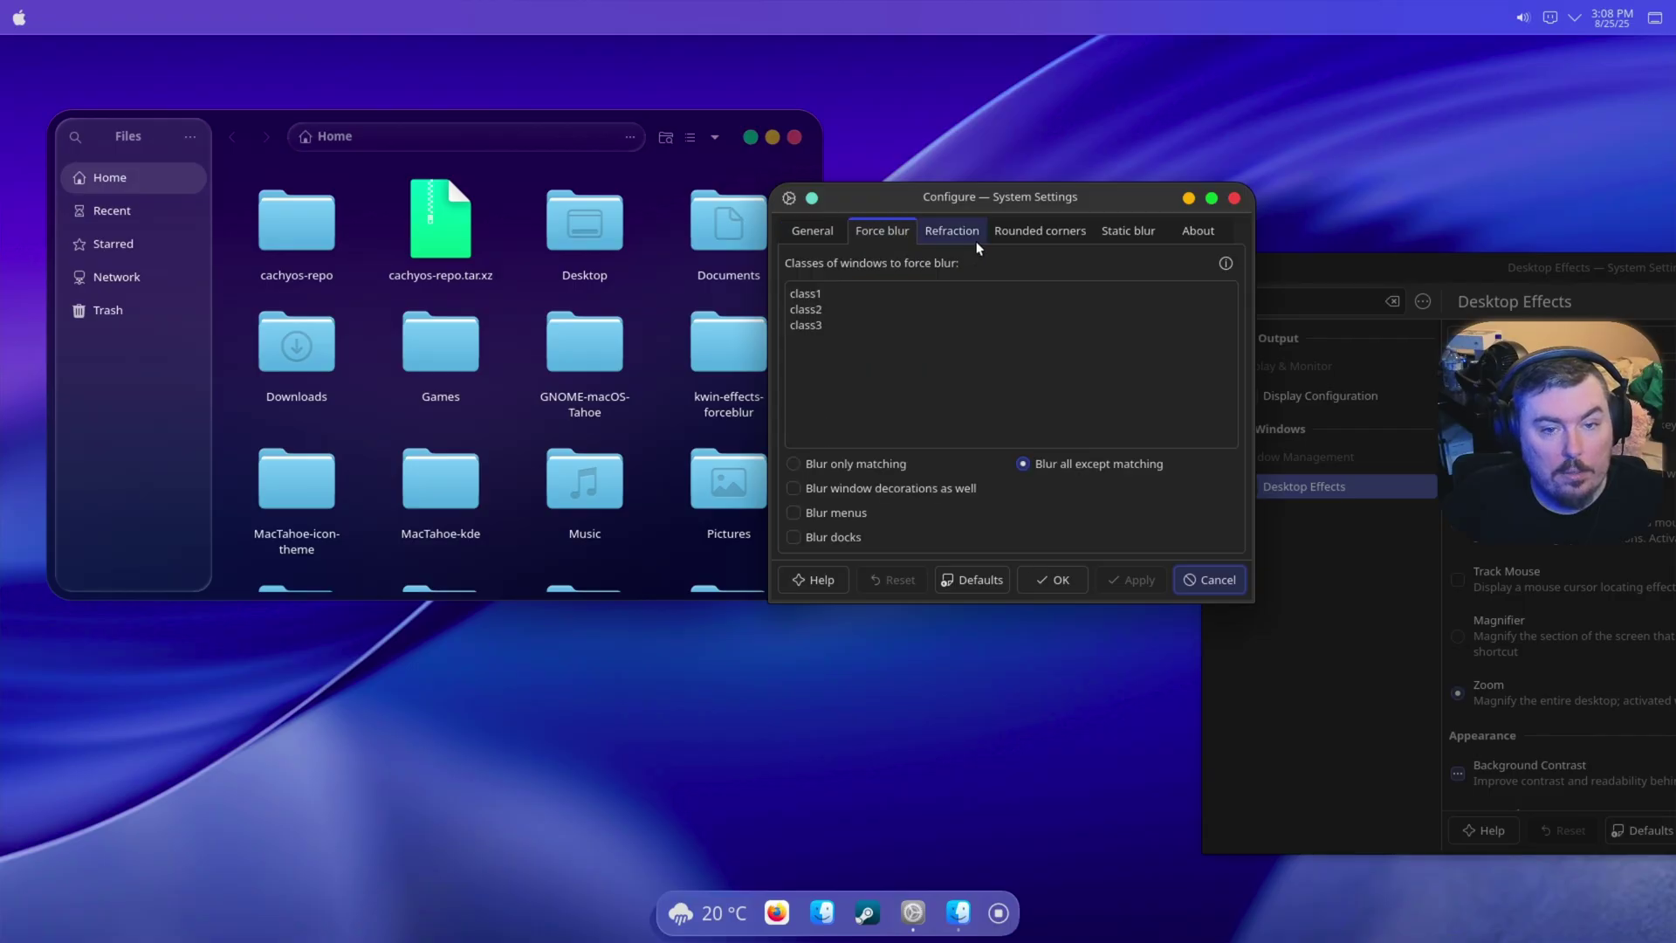
click(973, 235)
click(1102, 235)
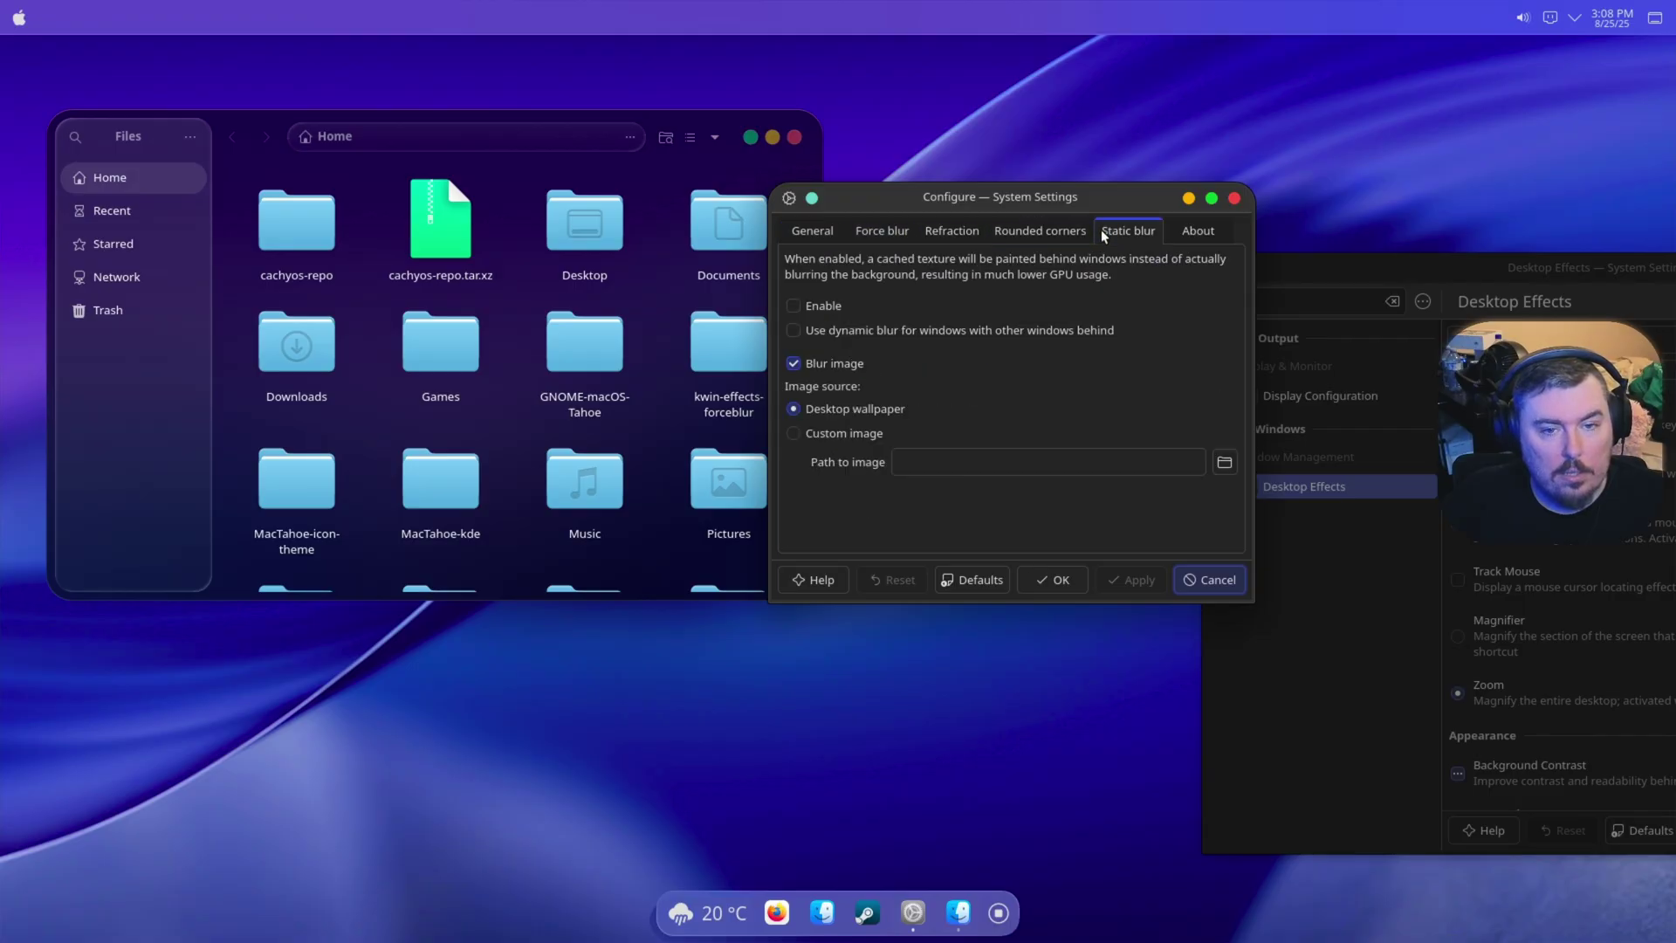
click(889, 332)
Step: Apply the dynamic blur change and move the Files window toward the top-left
click(1141, 583)
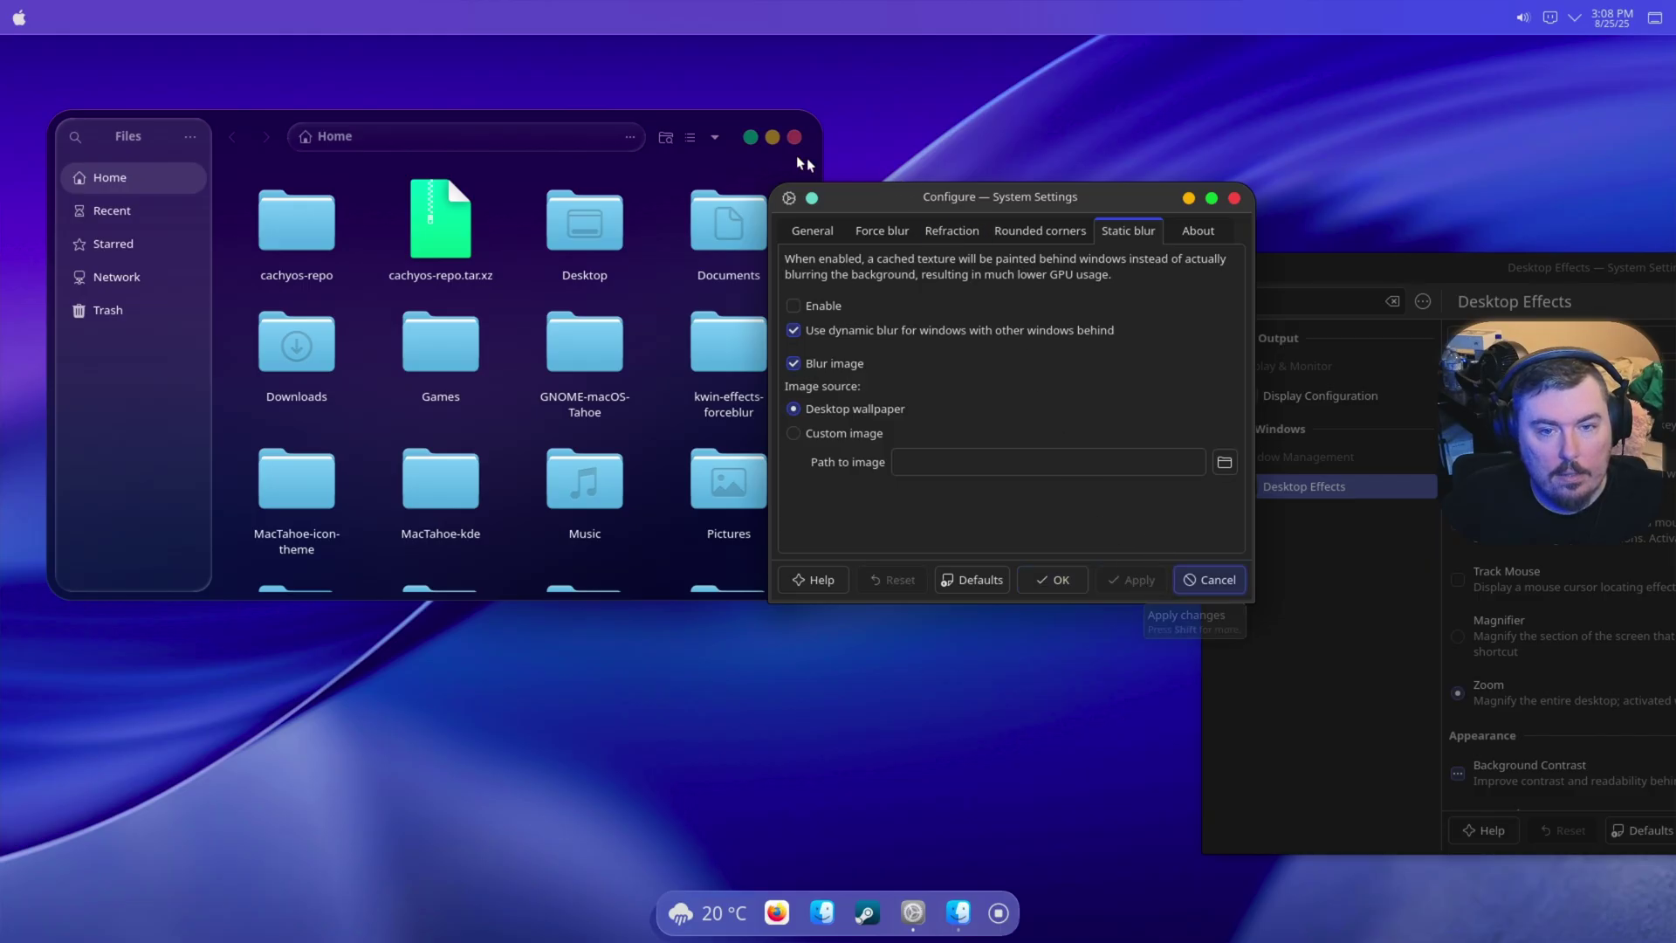
mouse_move(750, 145)
mouse_down()
mouse_move(1128, 265)
mouse_move(695, 162)
mouse_up()
click(1016, 447)
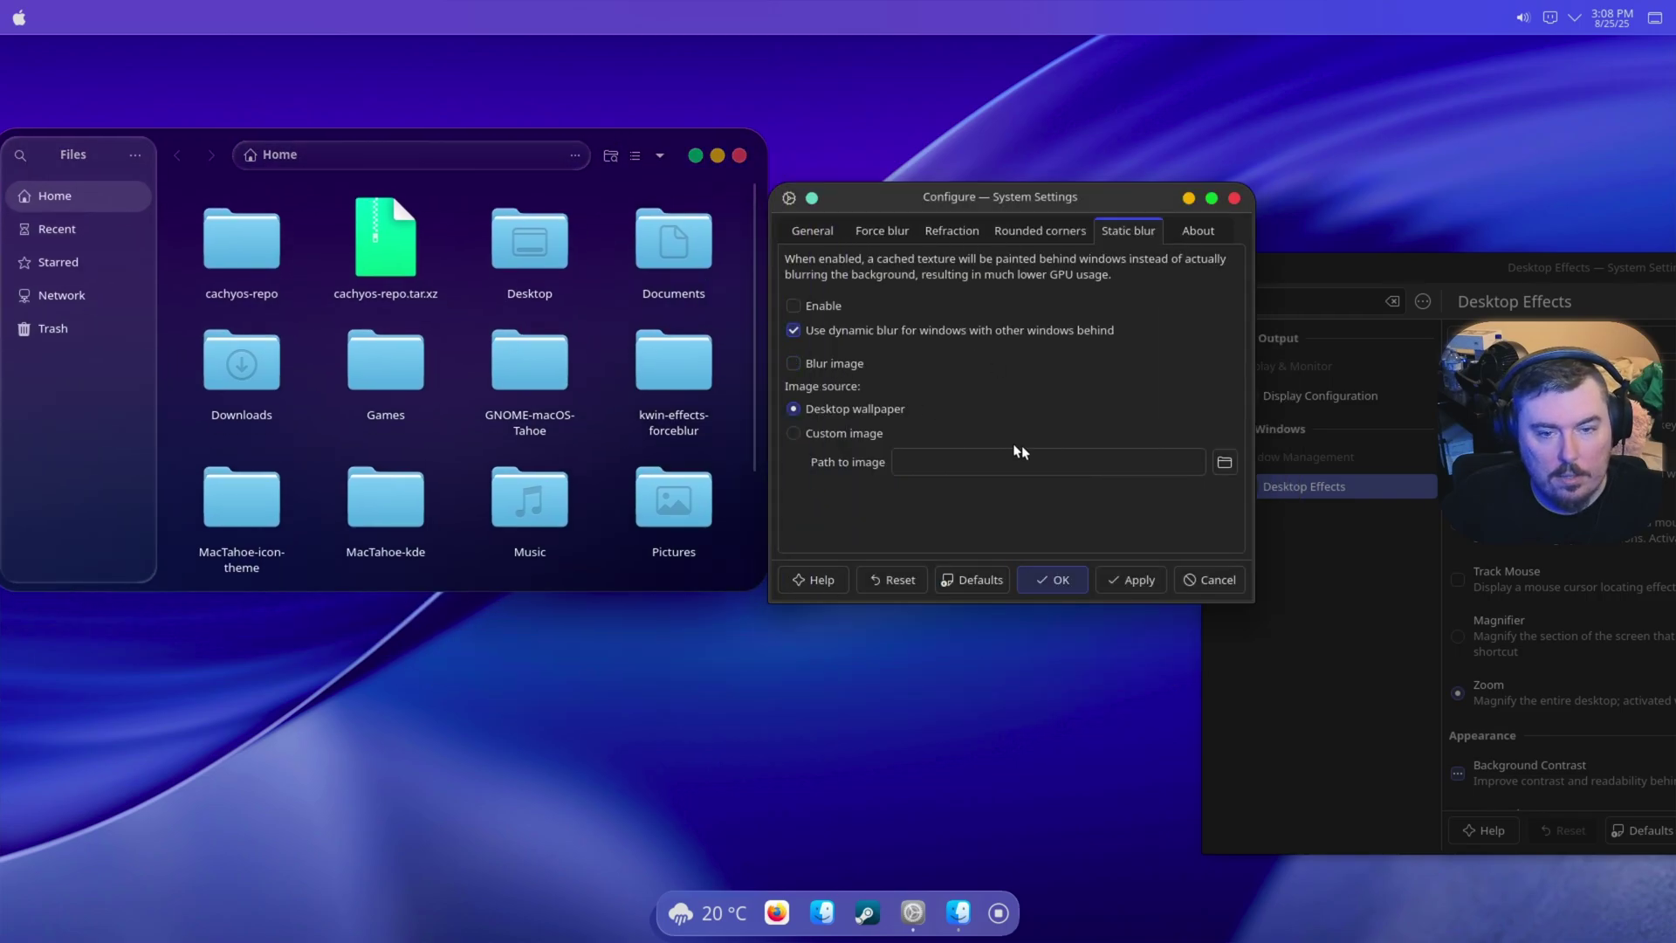
click(1126, 578)
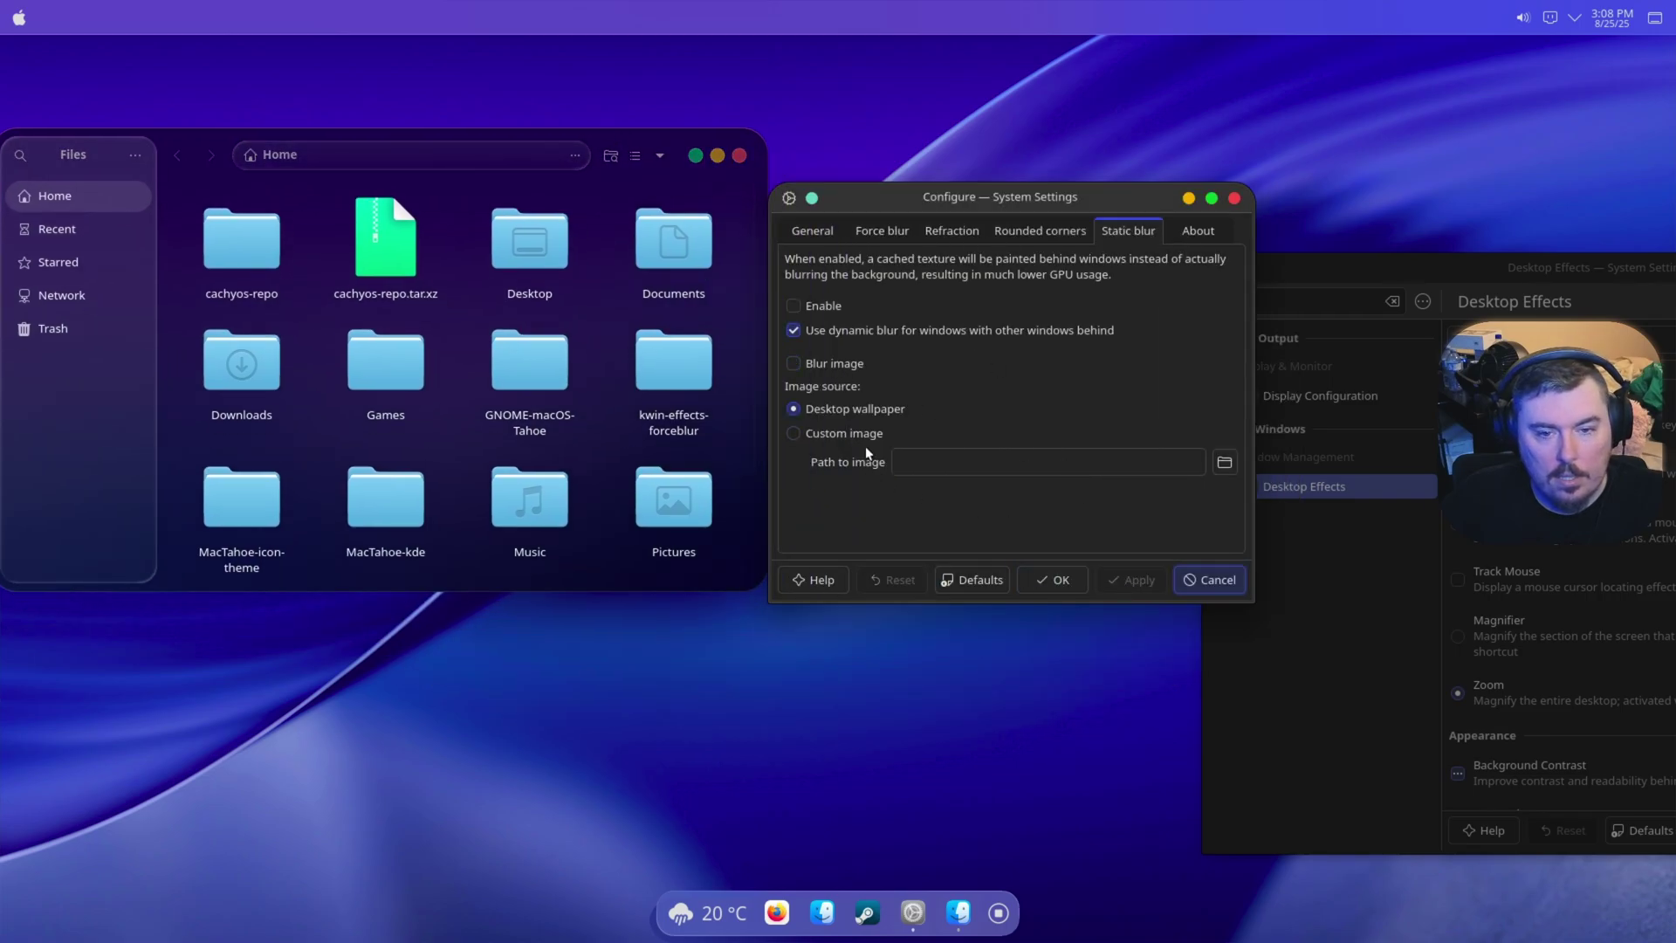
Step: Enable and apply 'Round maximized windows', then review the force-blur window class list
click(1060, 230)
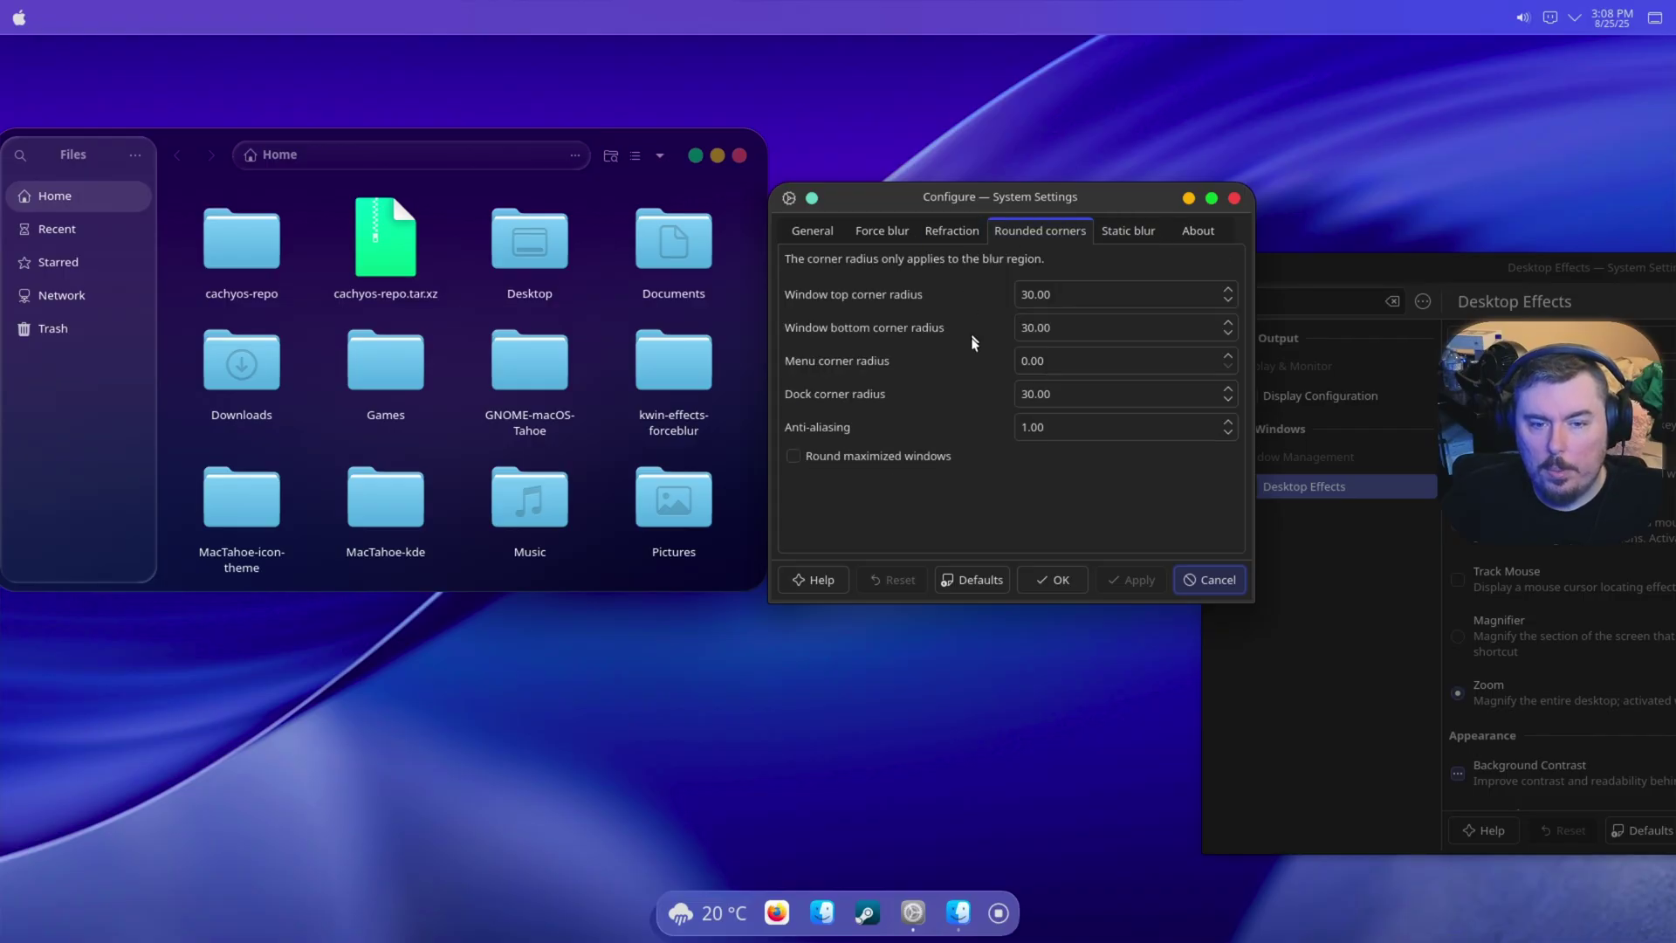
click(934, 457)
click(1126, 580)
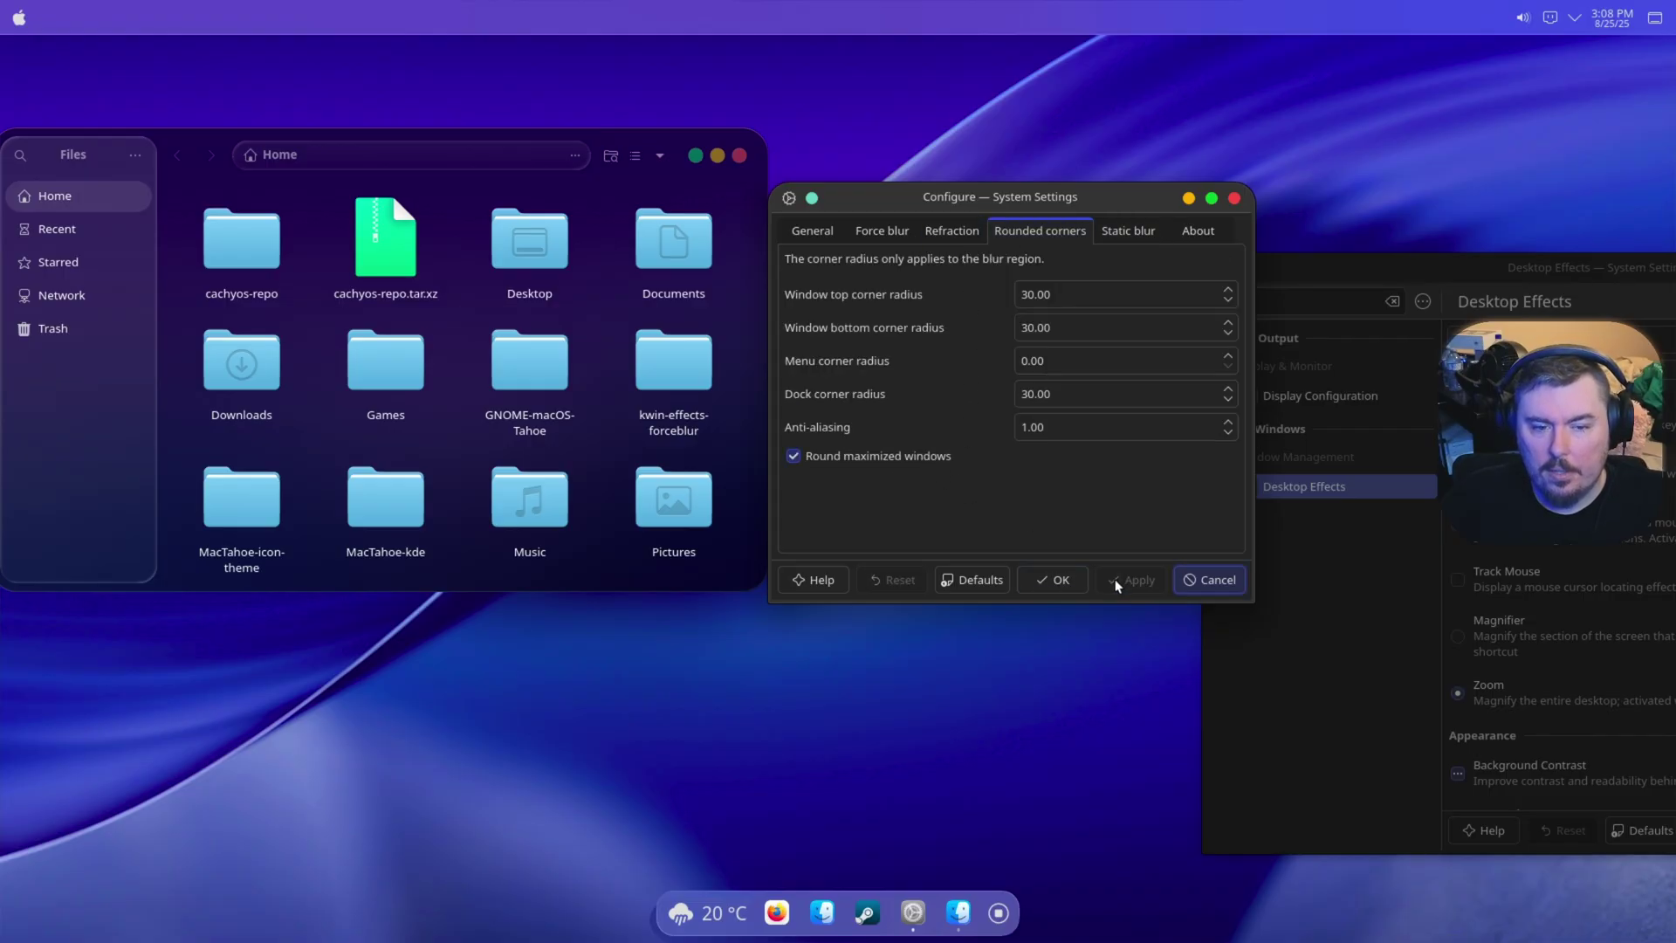
click(873, 457)
click(1126, 577)
click(885, 456)
click(1132, 579)
click(877, 231)
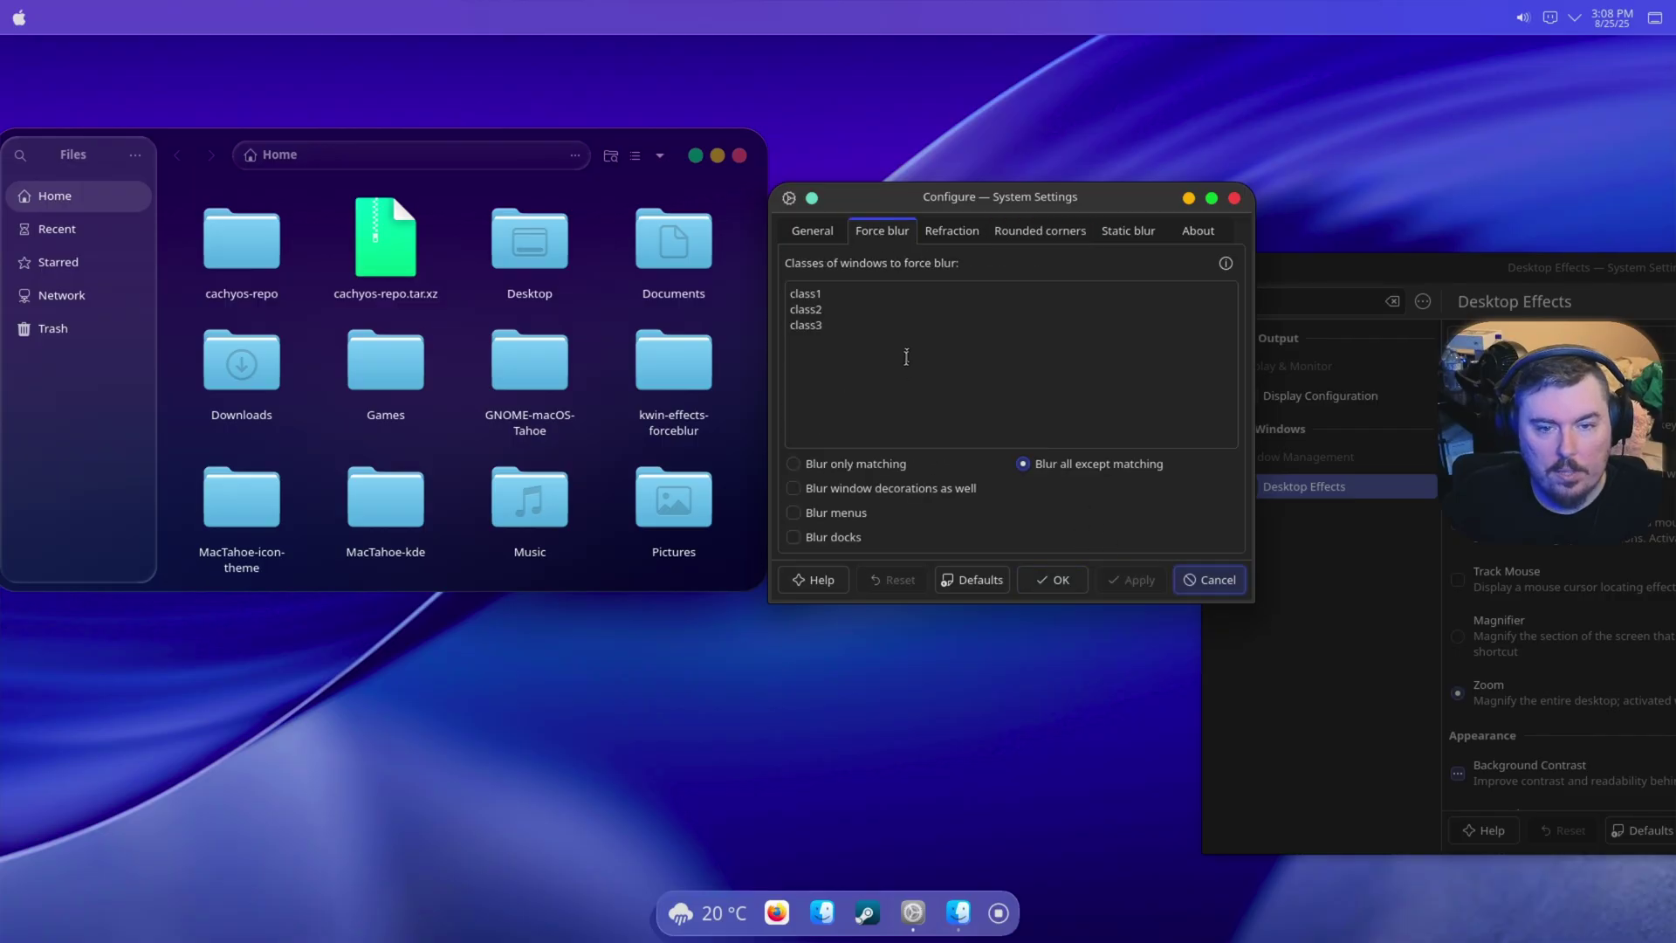
click(818, 302)
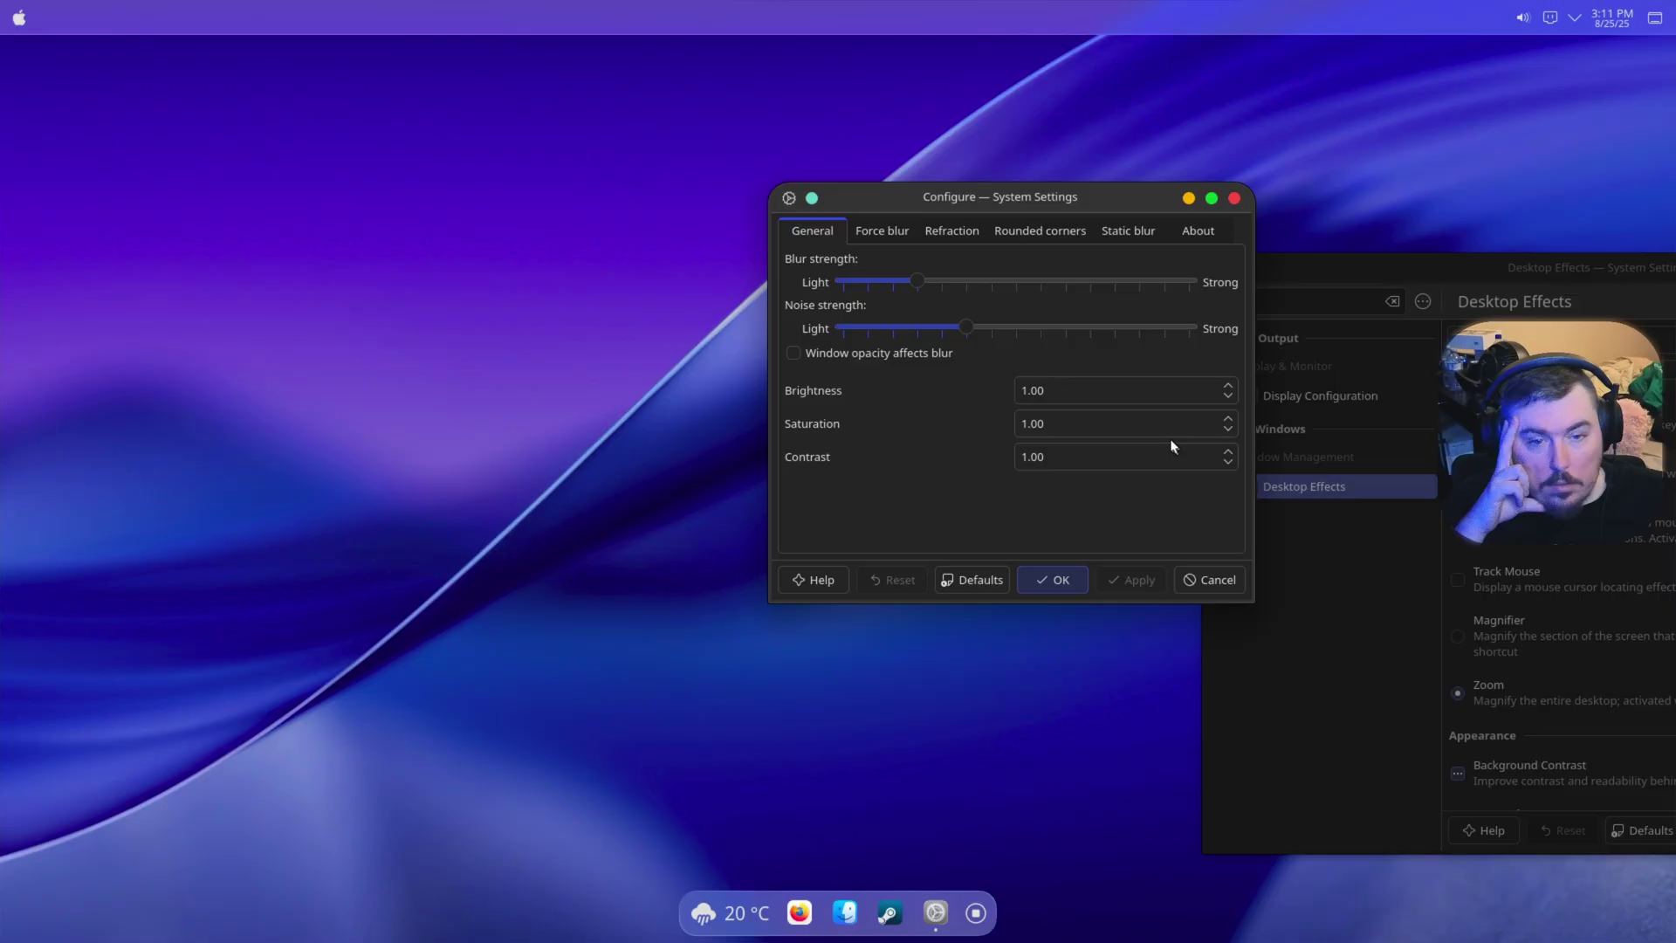
Step: Lower blur strength to about a third and raise noise strength to maximum, applying each
click(1108, 584)
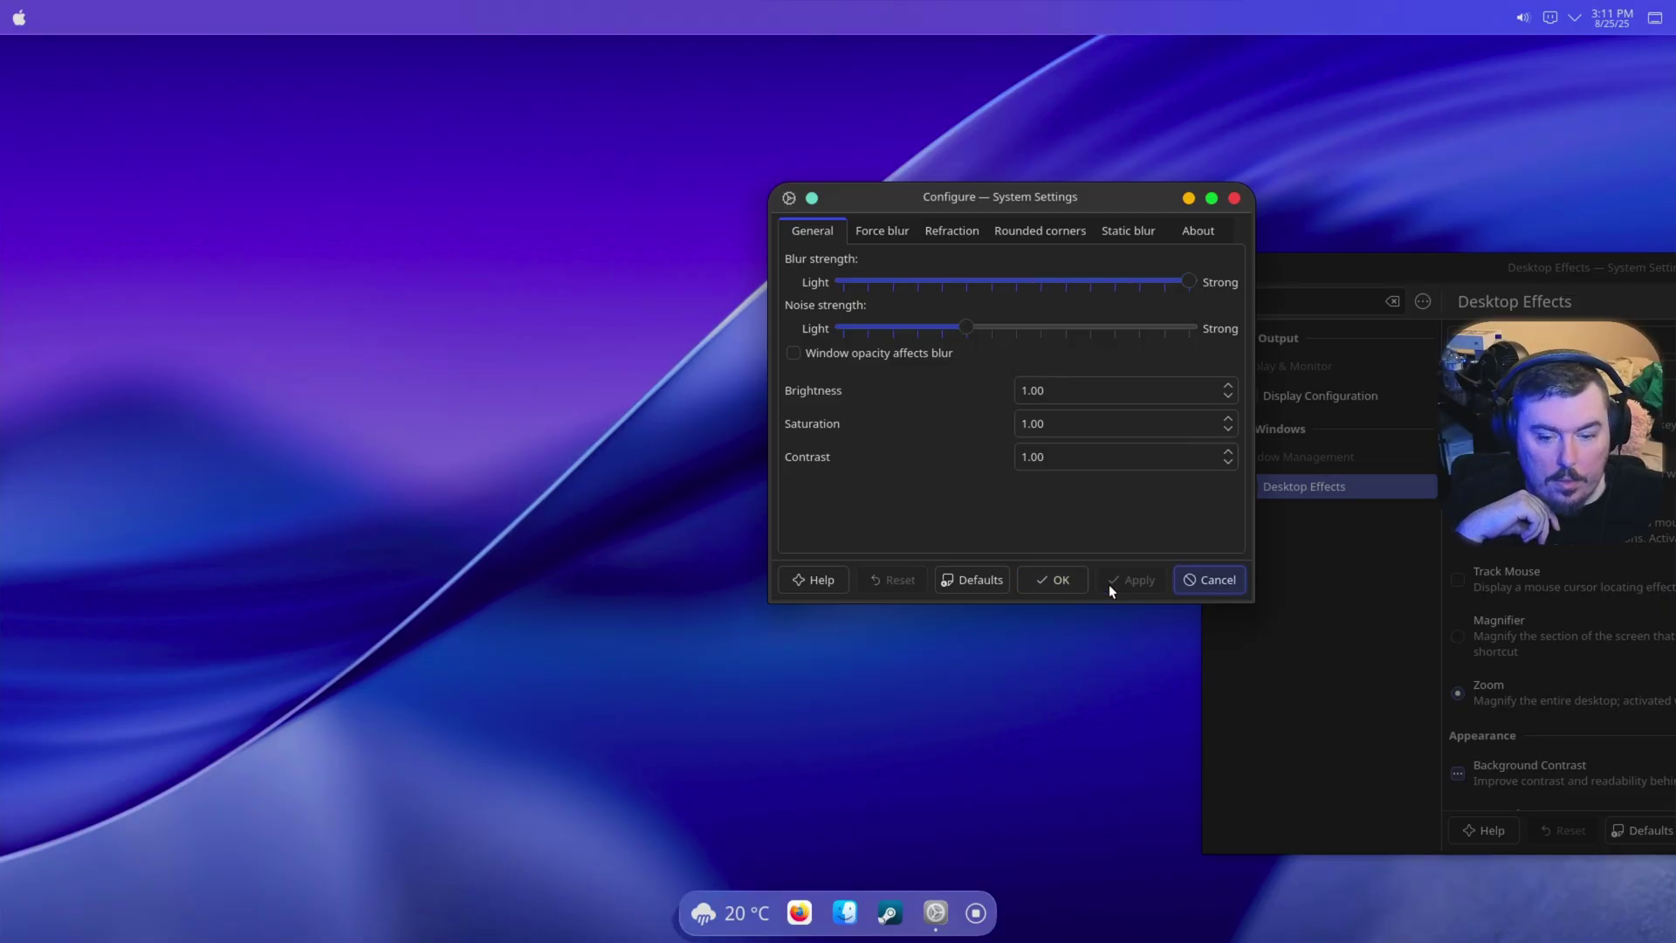
drag(1189, 281, 932, 314)
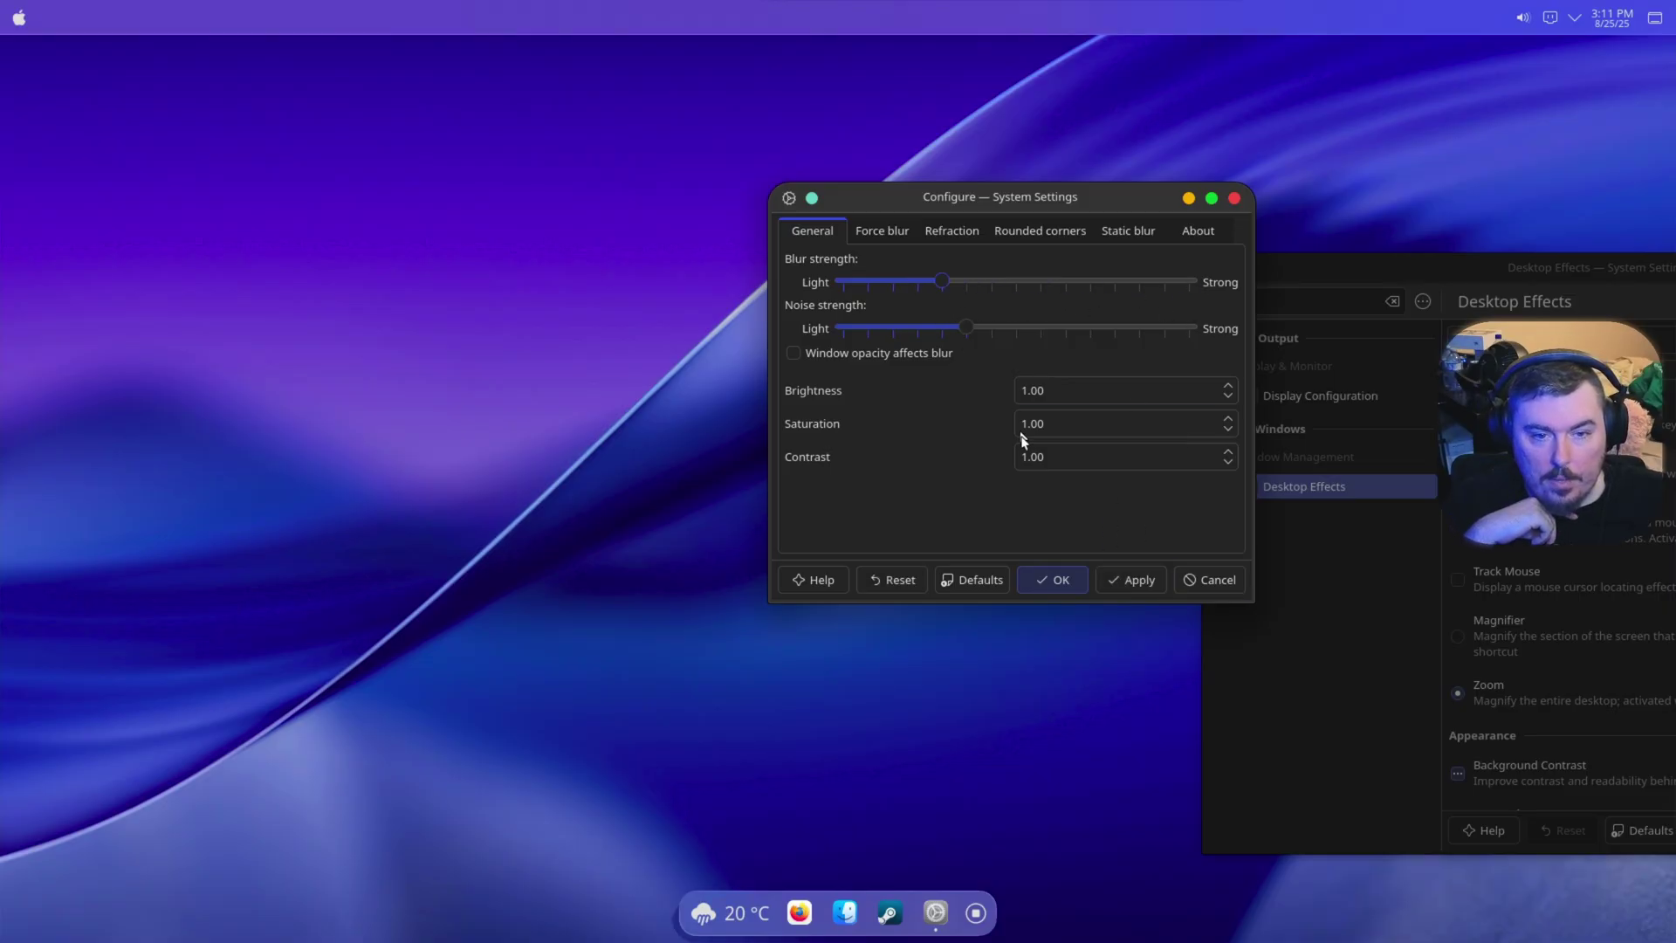
click(1110, 578)
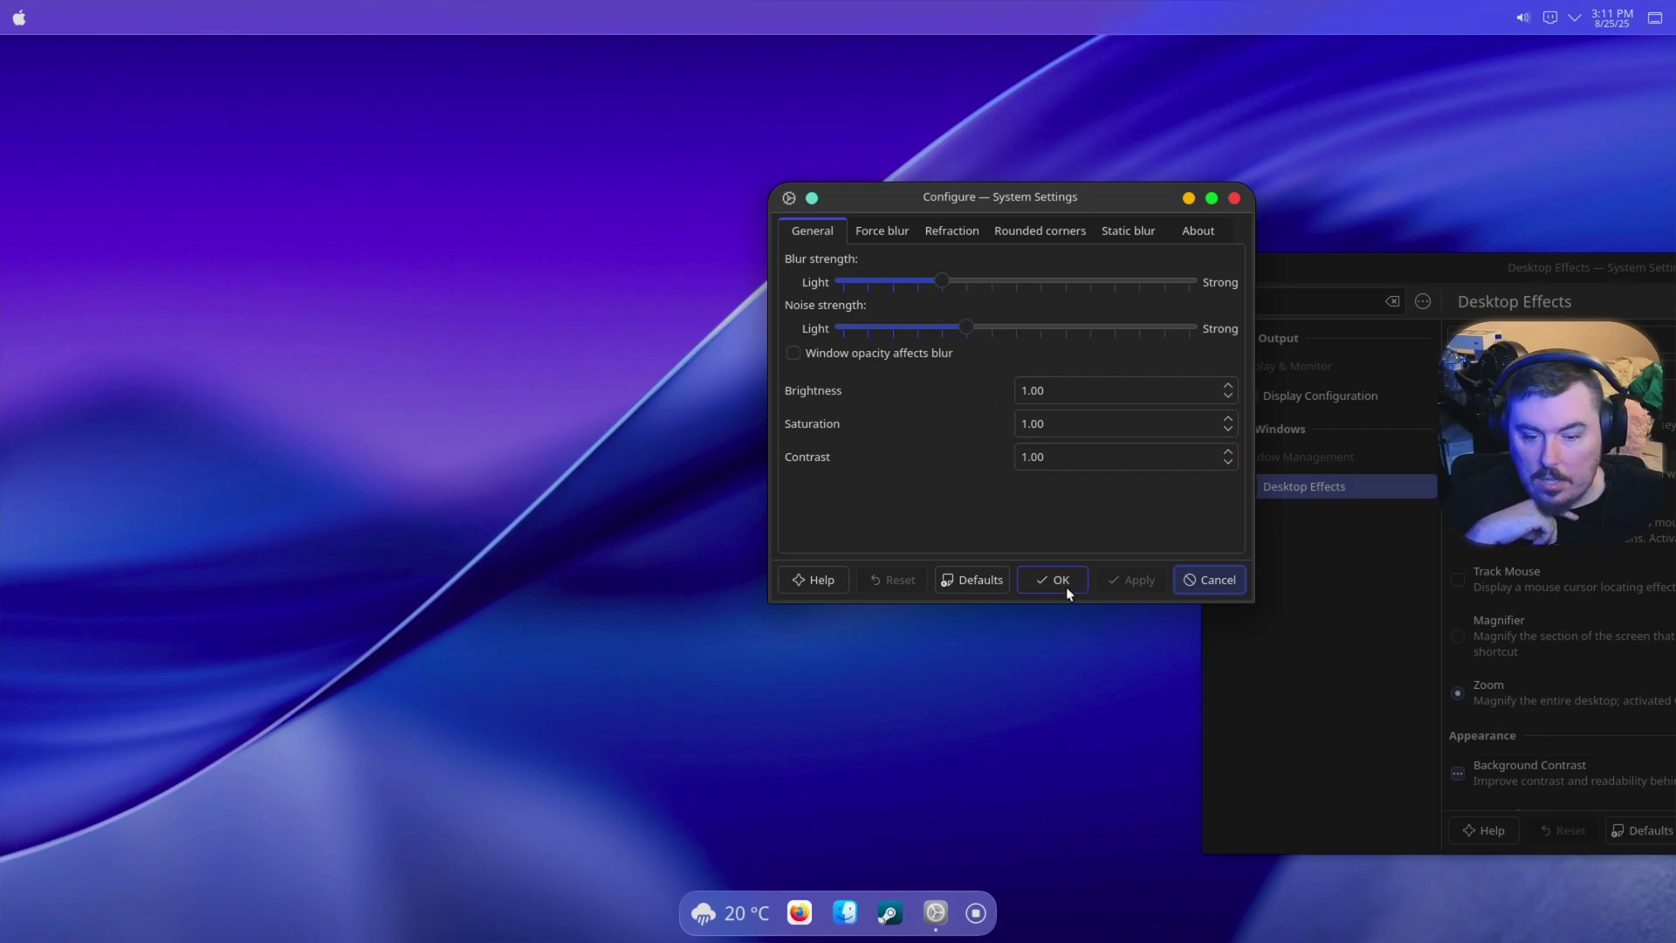
drag(967, 328, 1087, 358)
click(1129, 589)
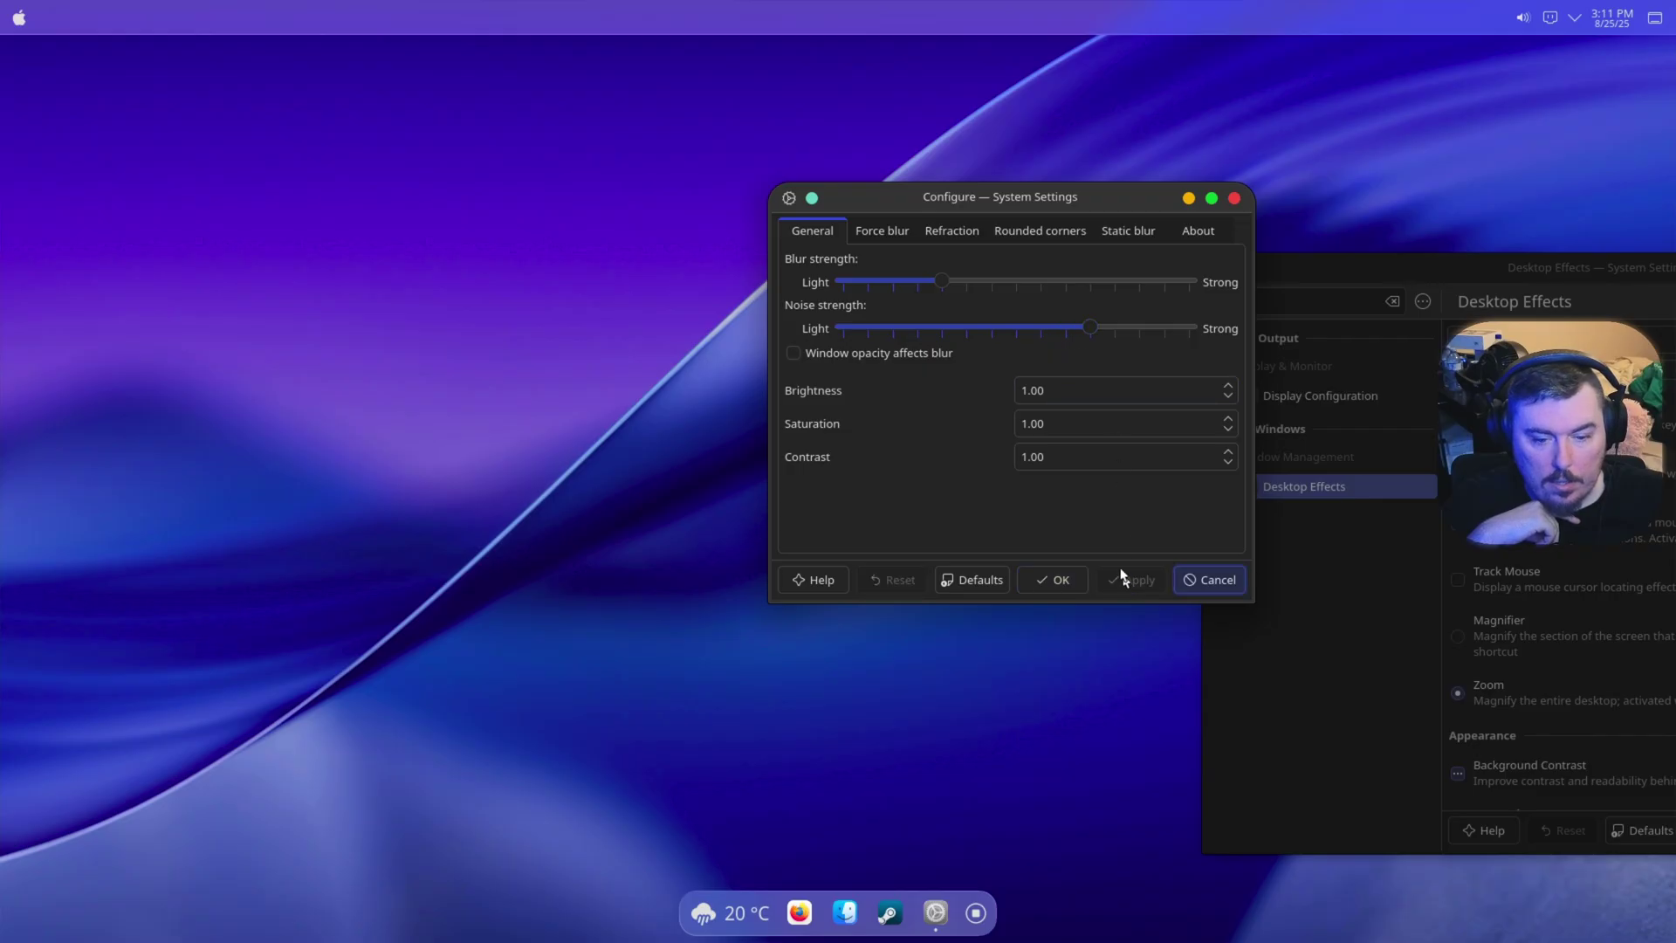
drag(1086, 326, 1265, 370)
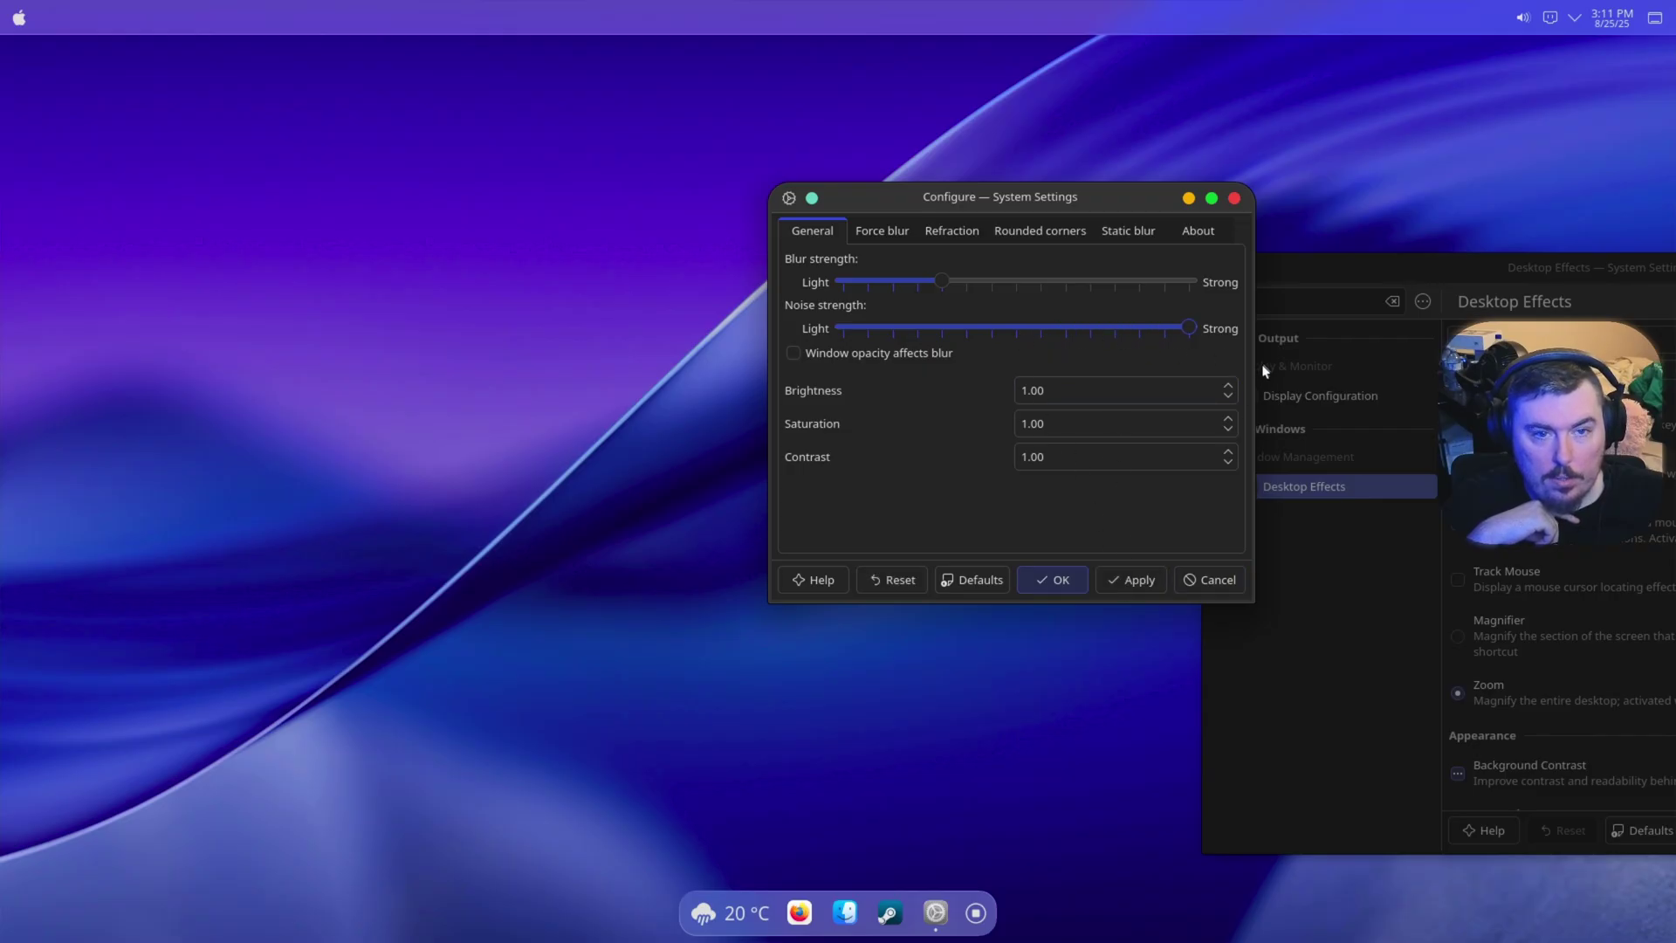
click(1133, 580)
Step: Close the blur dialog with OK, relaunch Files via 'naut' search, and reposition its window
click(1060, 580)
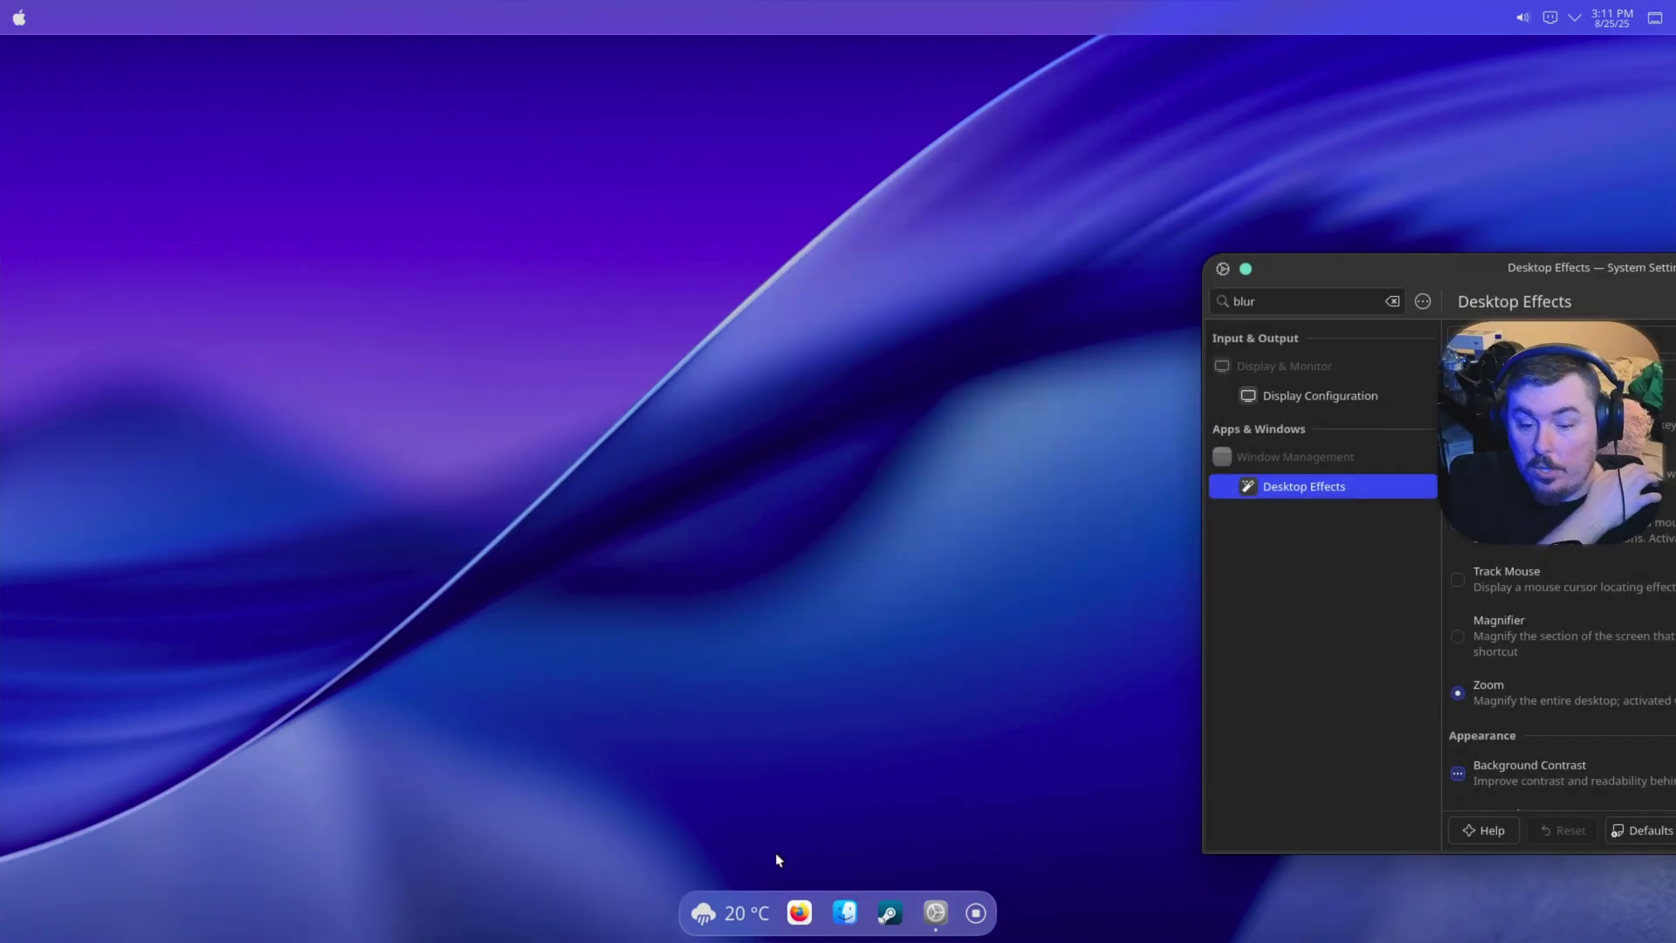
click(18, 18)
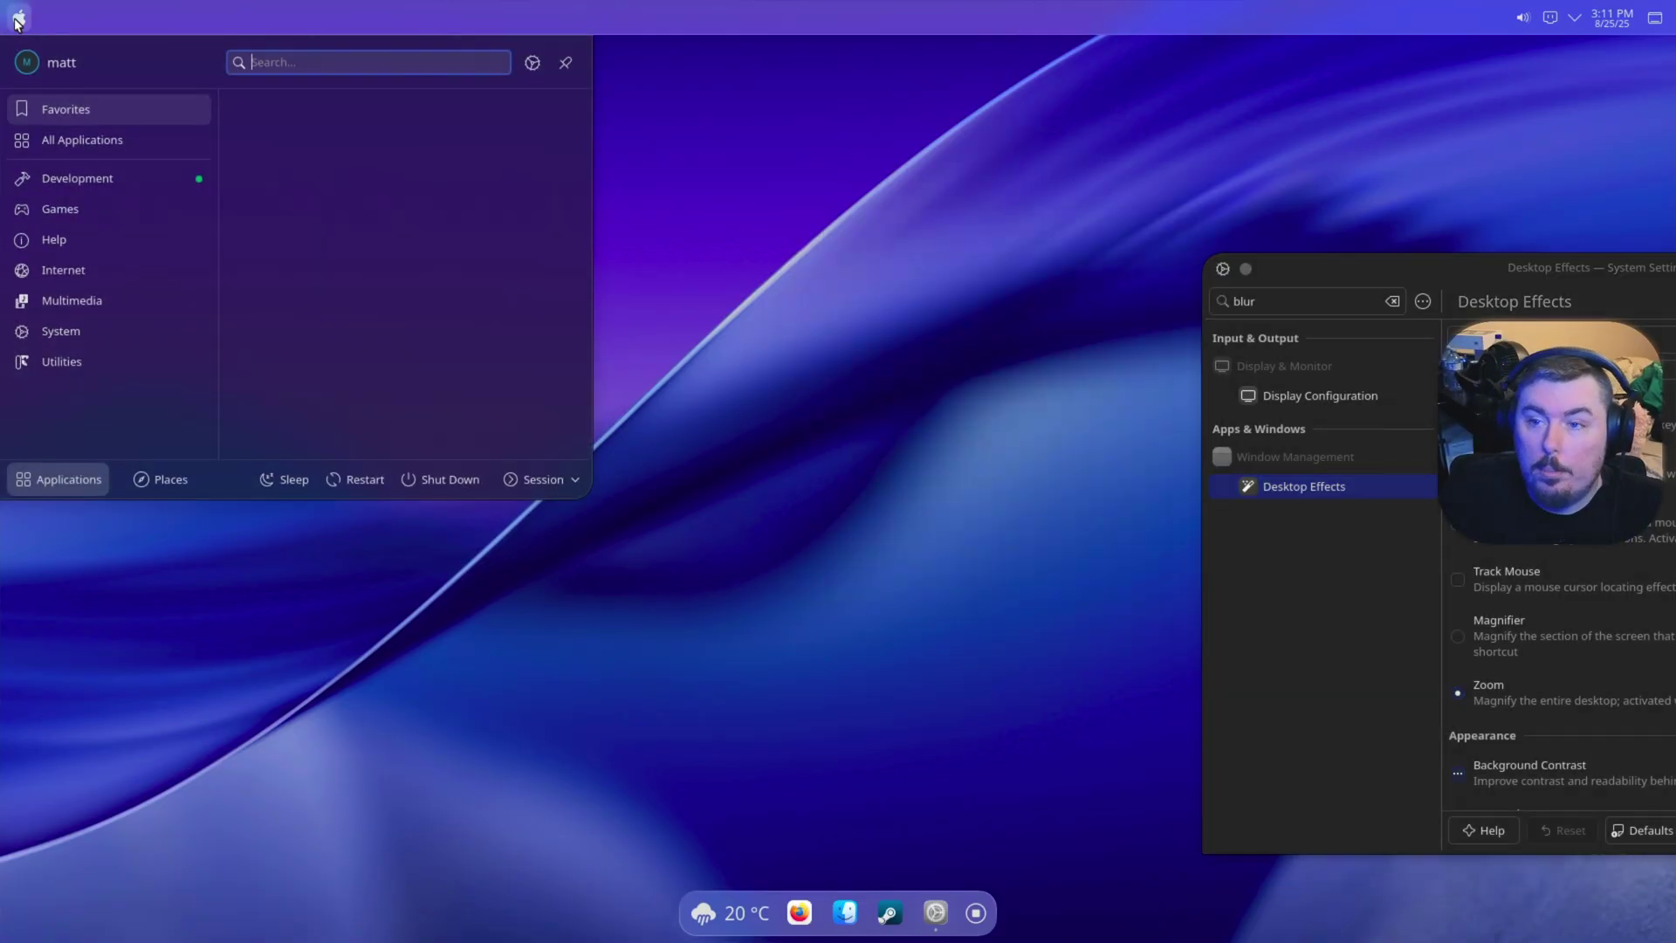
text(naut)
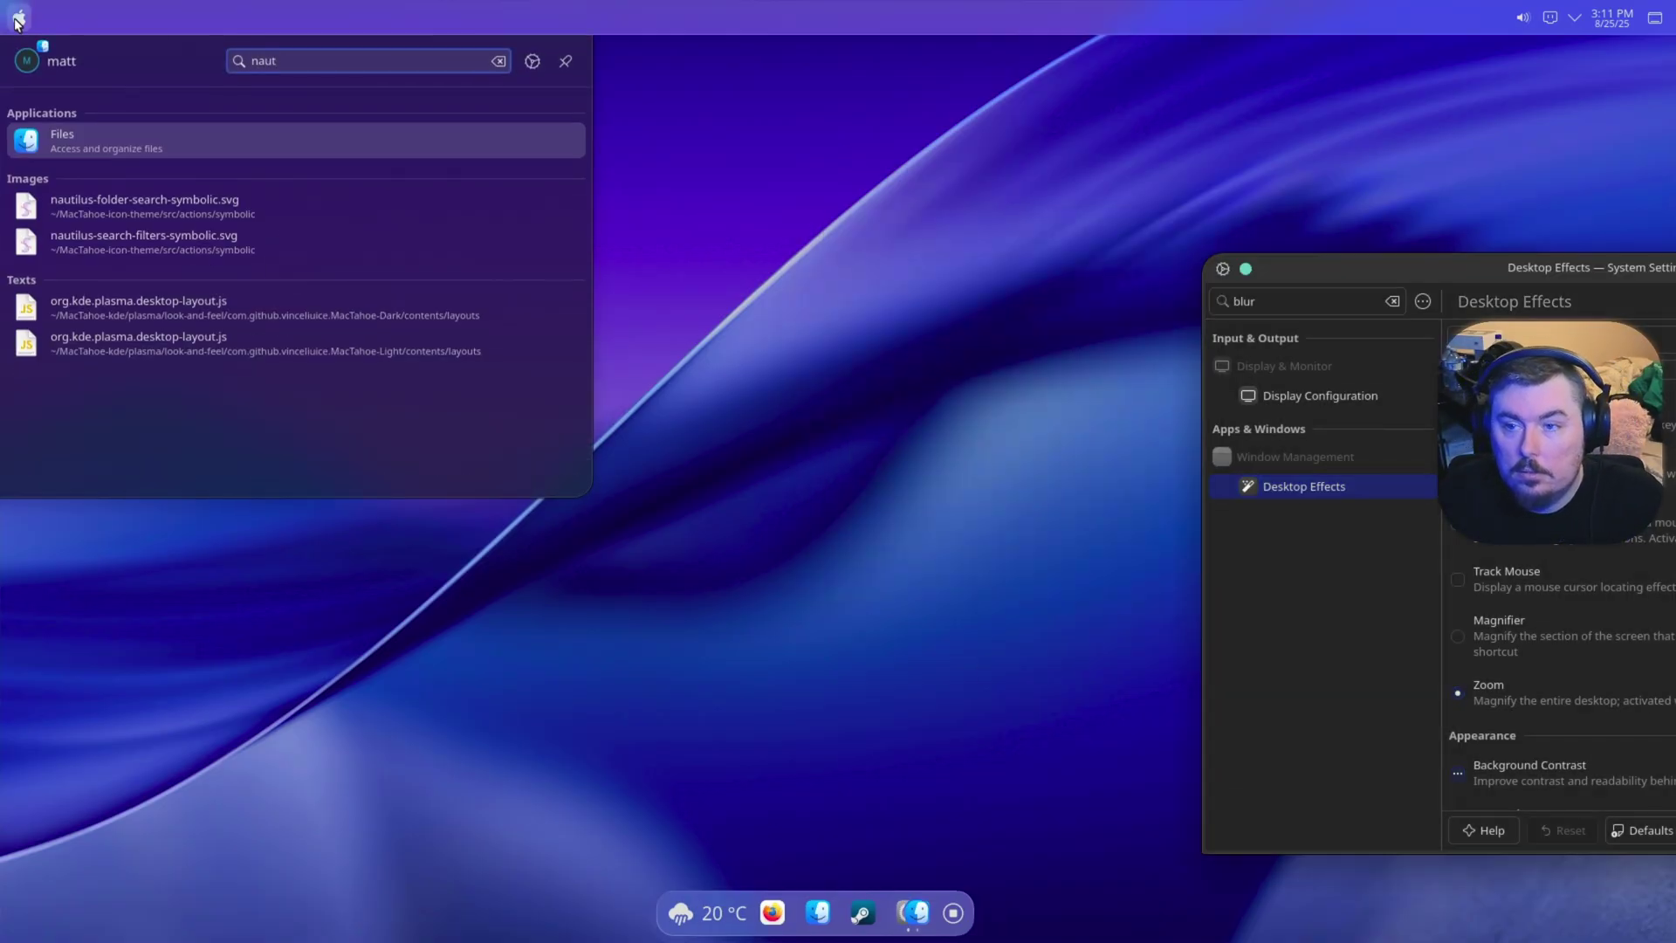
key(Return)
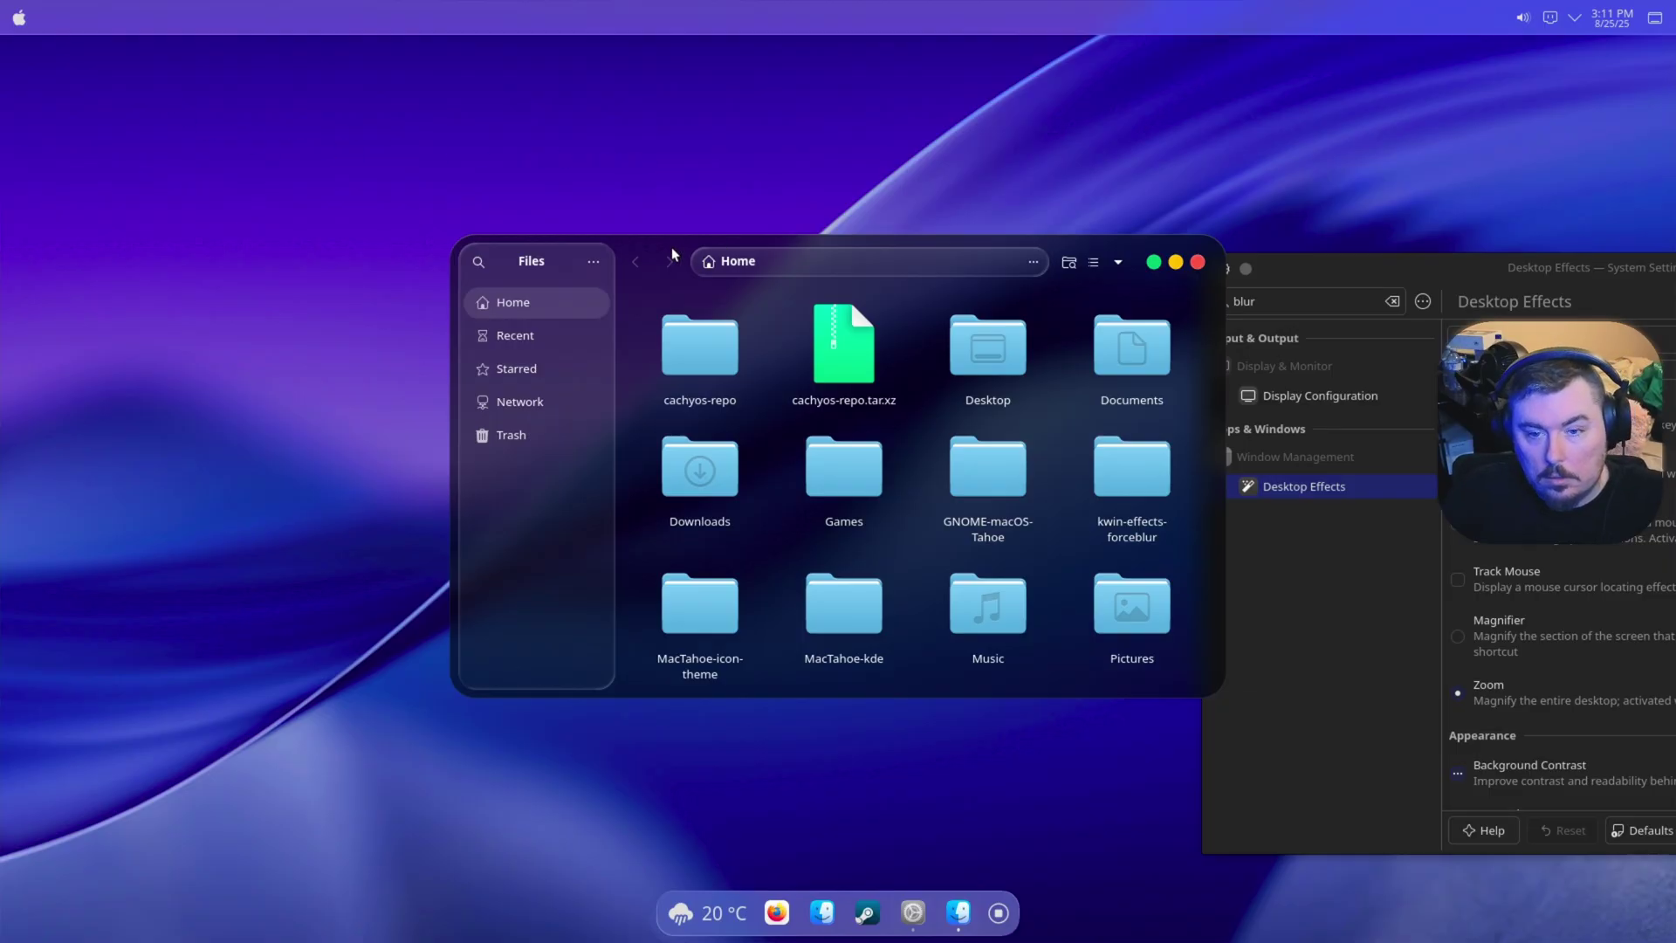
mouse_move(661, 250)
mouse_down()
mouse_move(292, 260)
mouse_move(506, 313)
mouse_up()
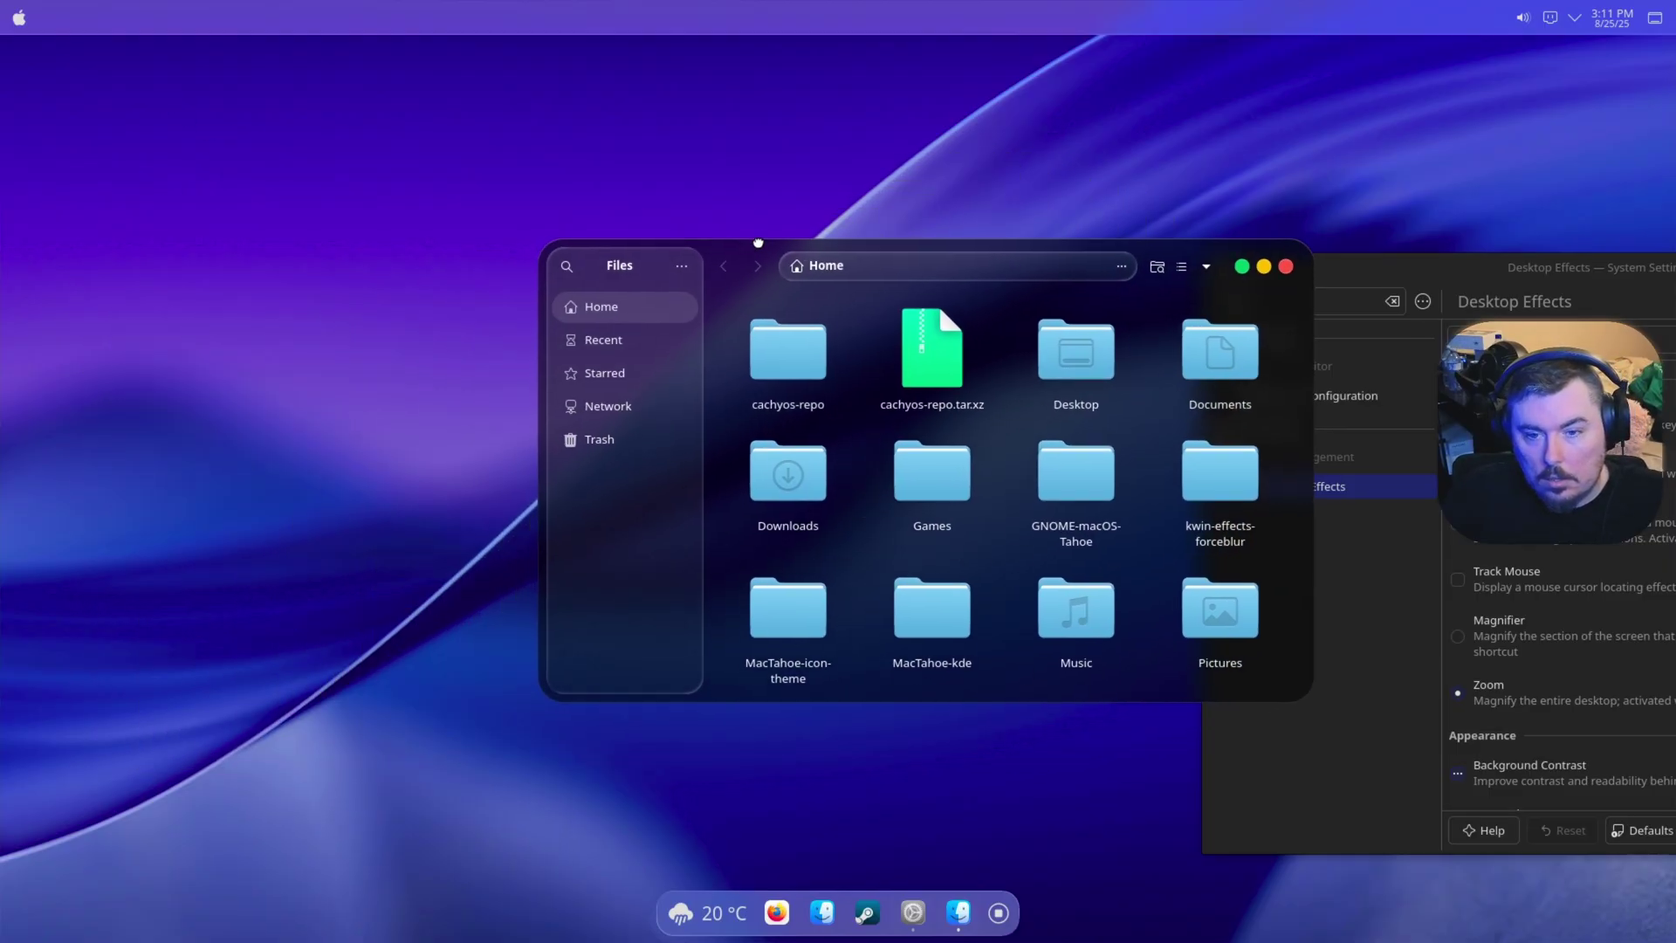
drag(757, 243, 978, 152)
Step: From the desktop's Desktop and Wallpaper settings, scroll the Images grid and bring up Get New wallpapers
right_click(550, 445)
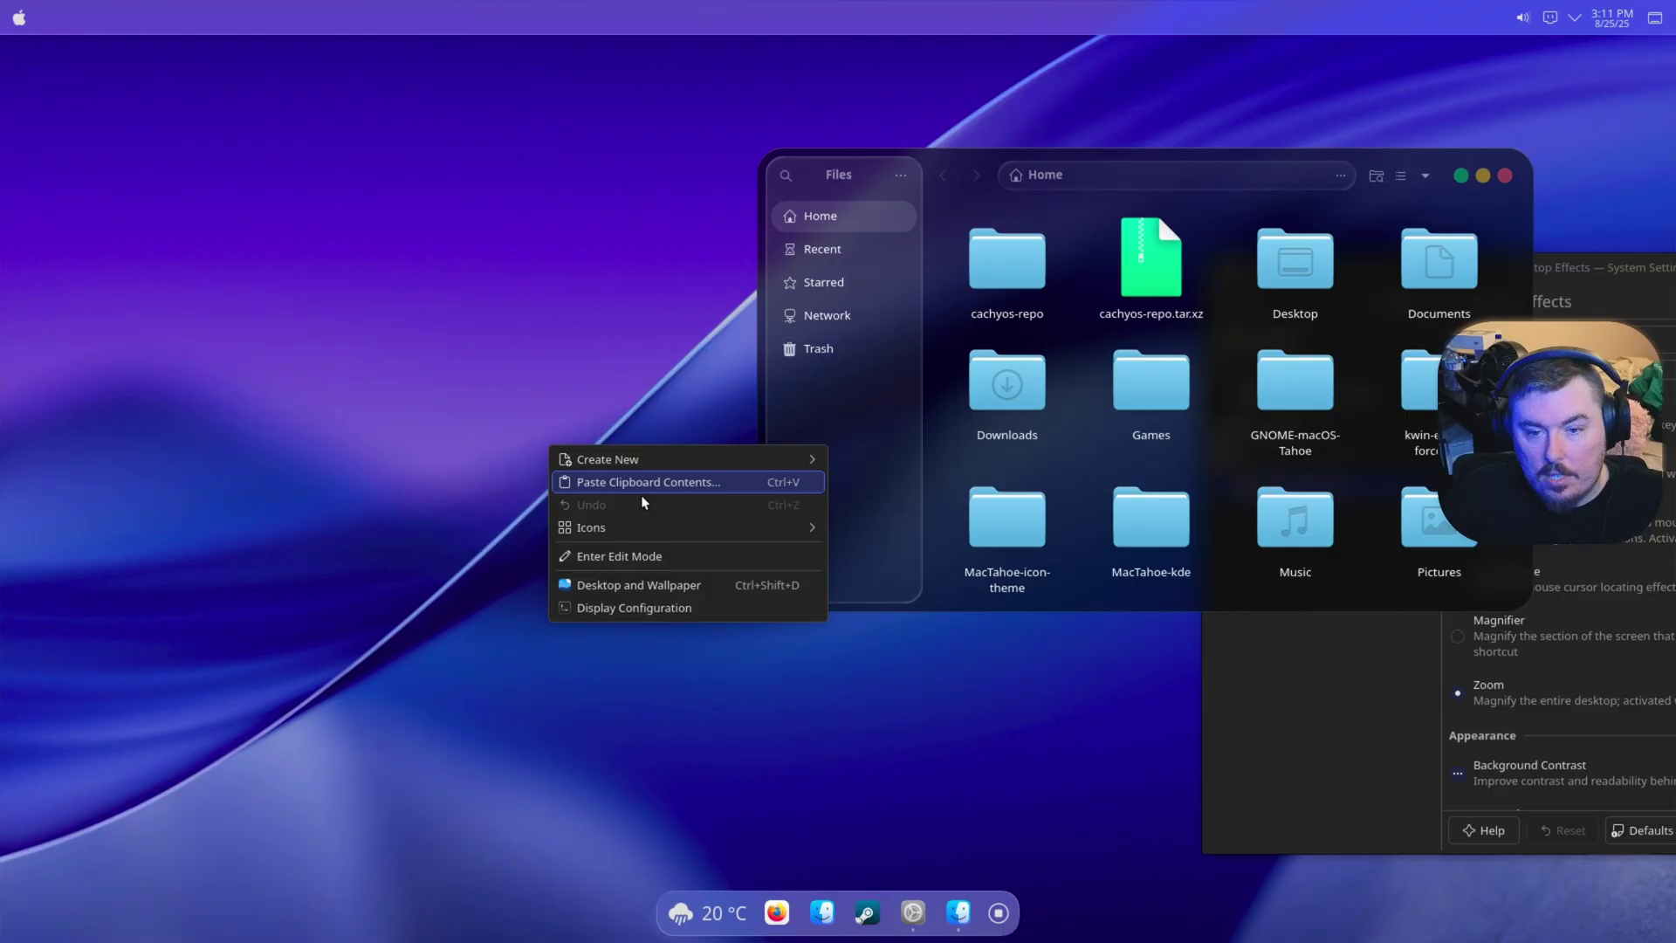
click(656, 590)
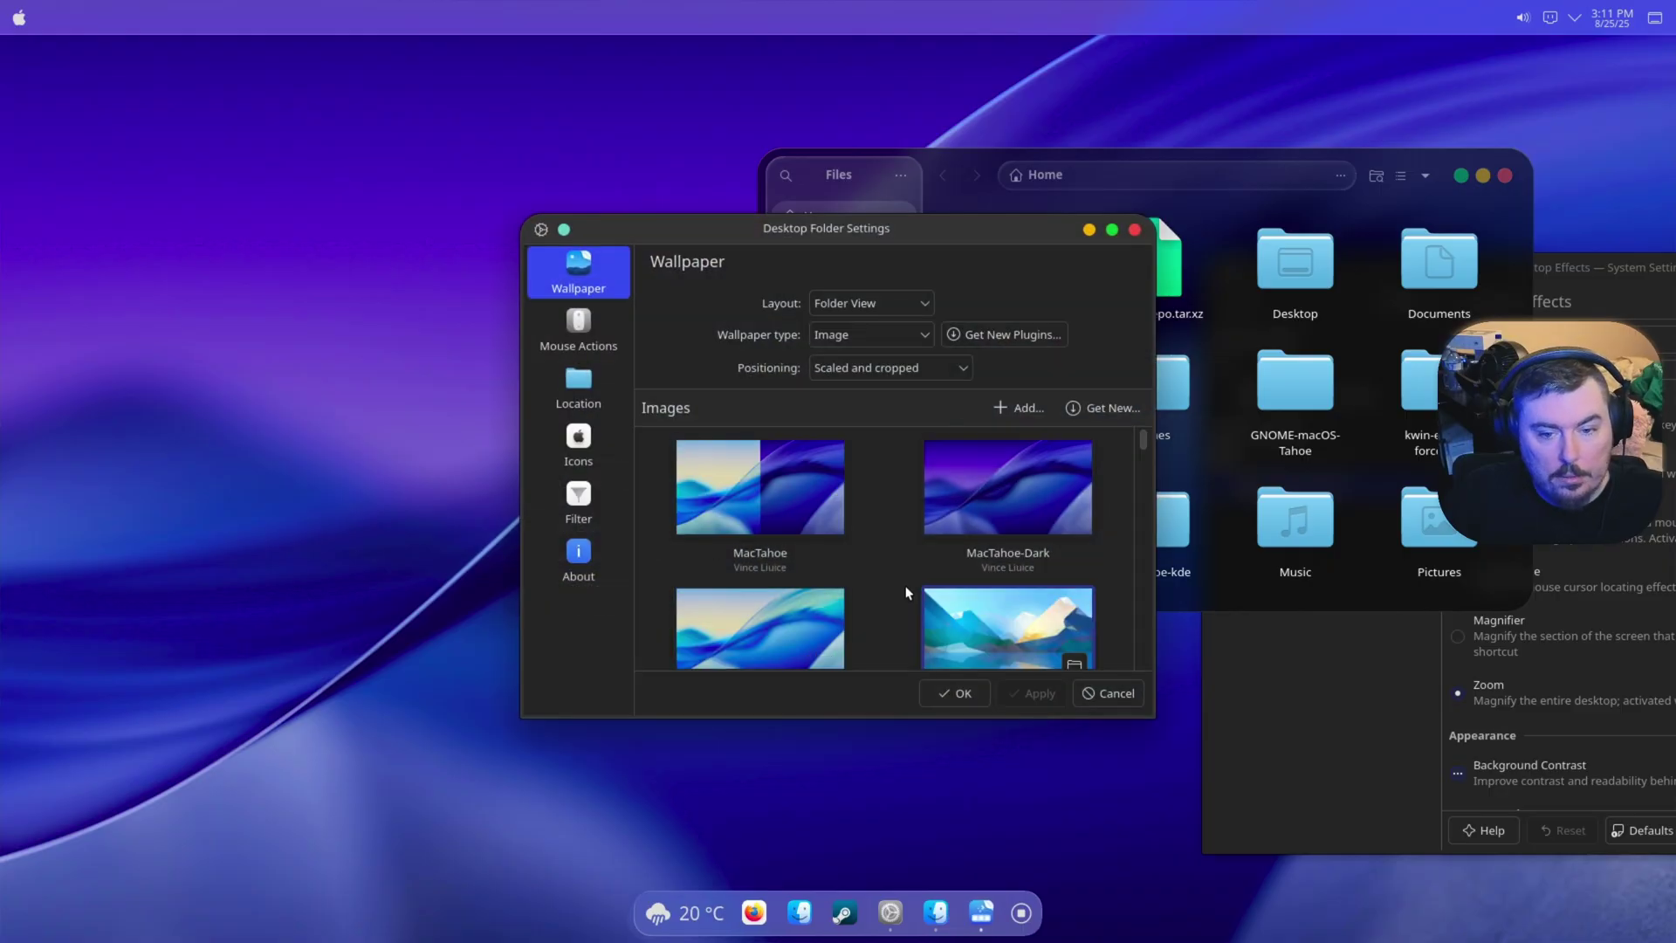
scroll(1029, 559, down, 3)
scroll(1029, 559, down, 1)
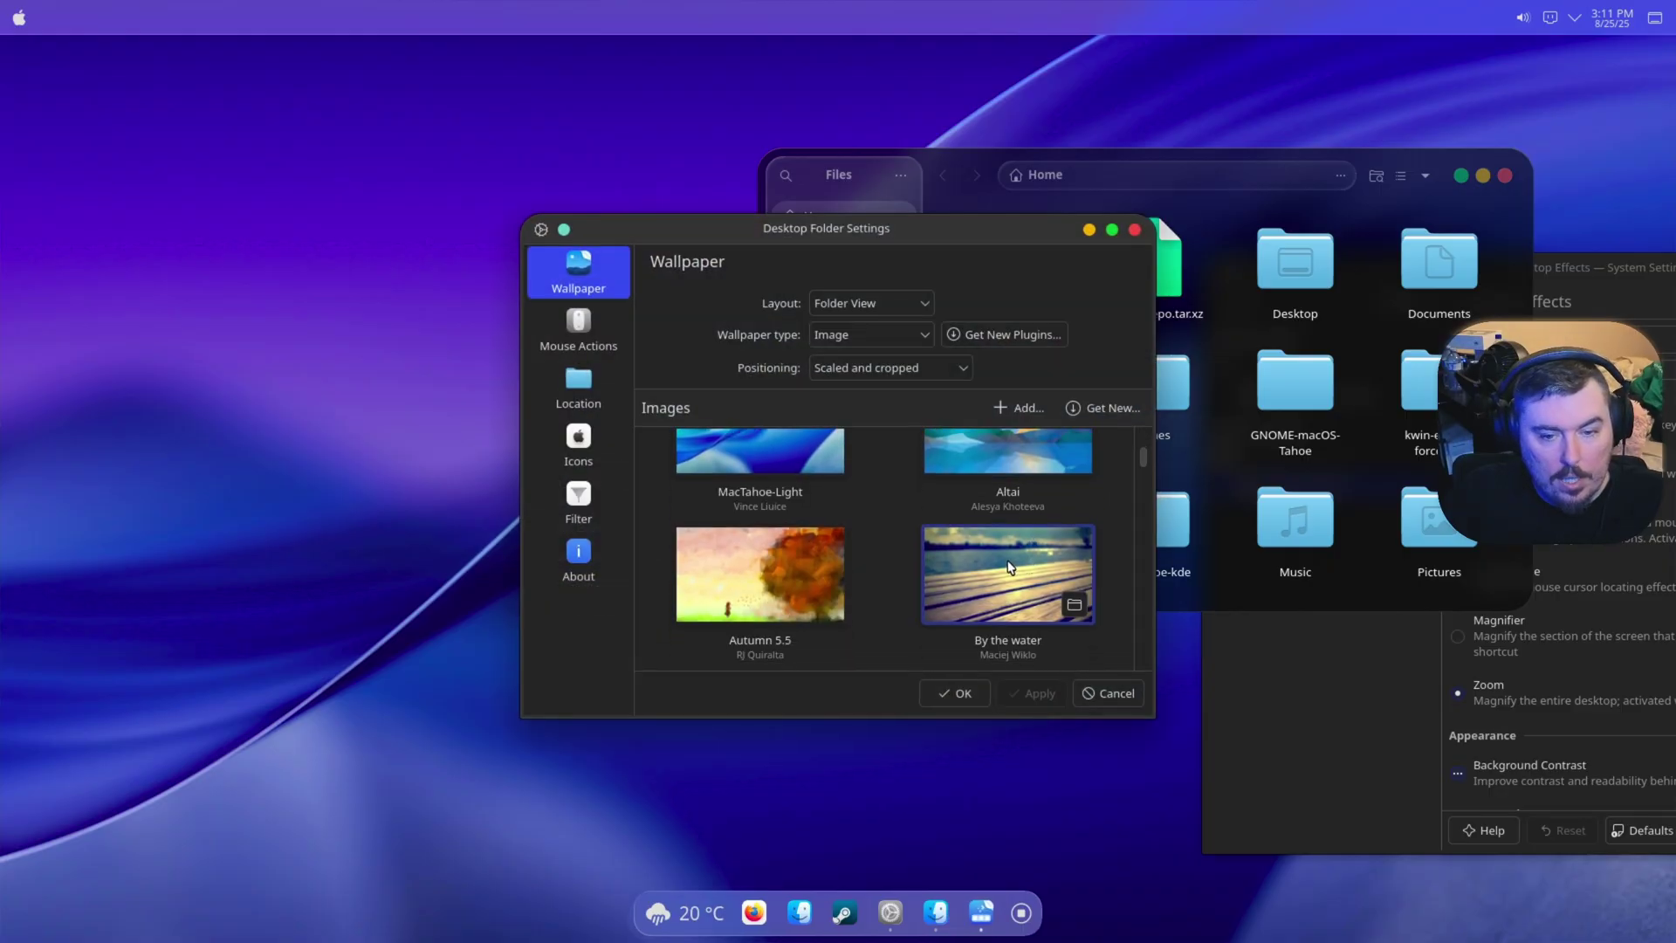
scroll(1008, 567, down, 2)
scroll(1008, 567, down, 2)
scroll(1004, 566, down, 2)
scroll(1004, 566, down, 2)
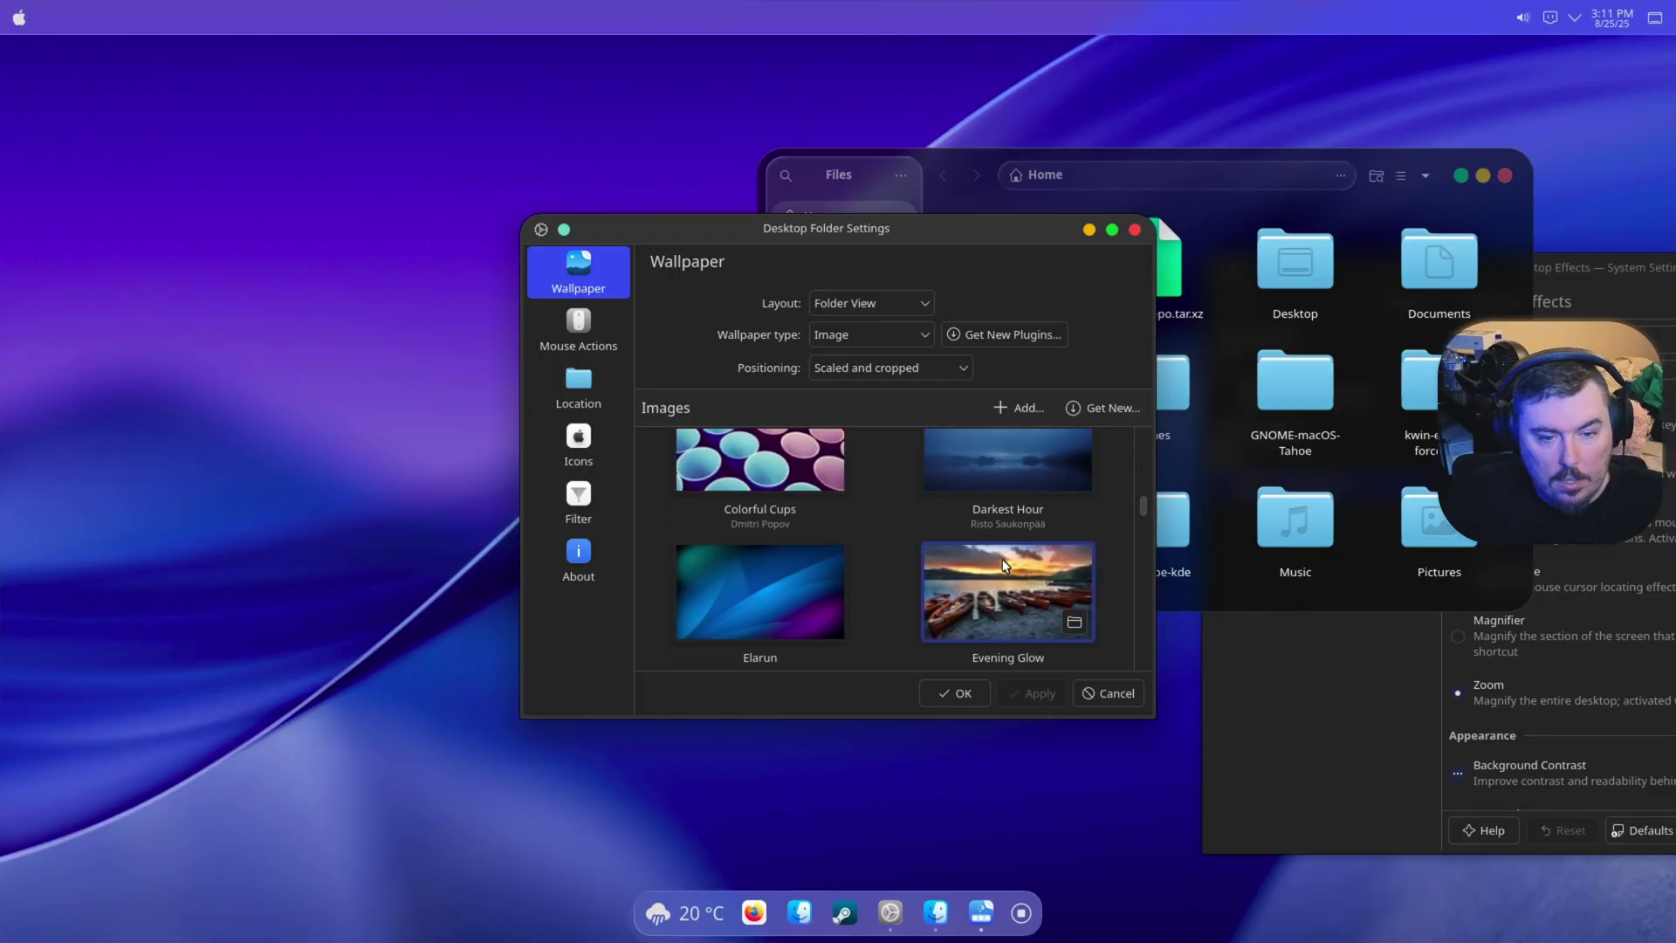
scroll(1002, 559, down, 2)
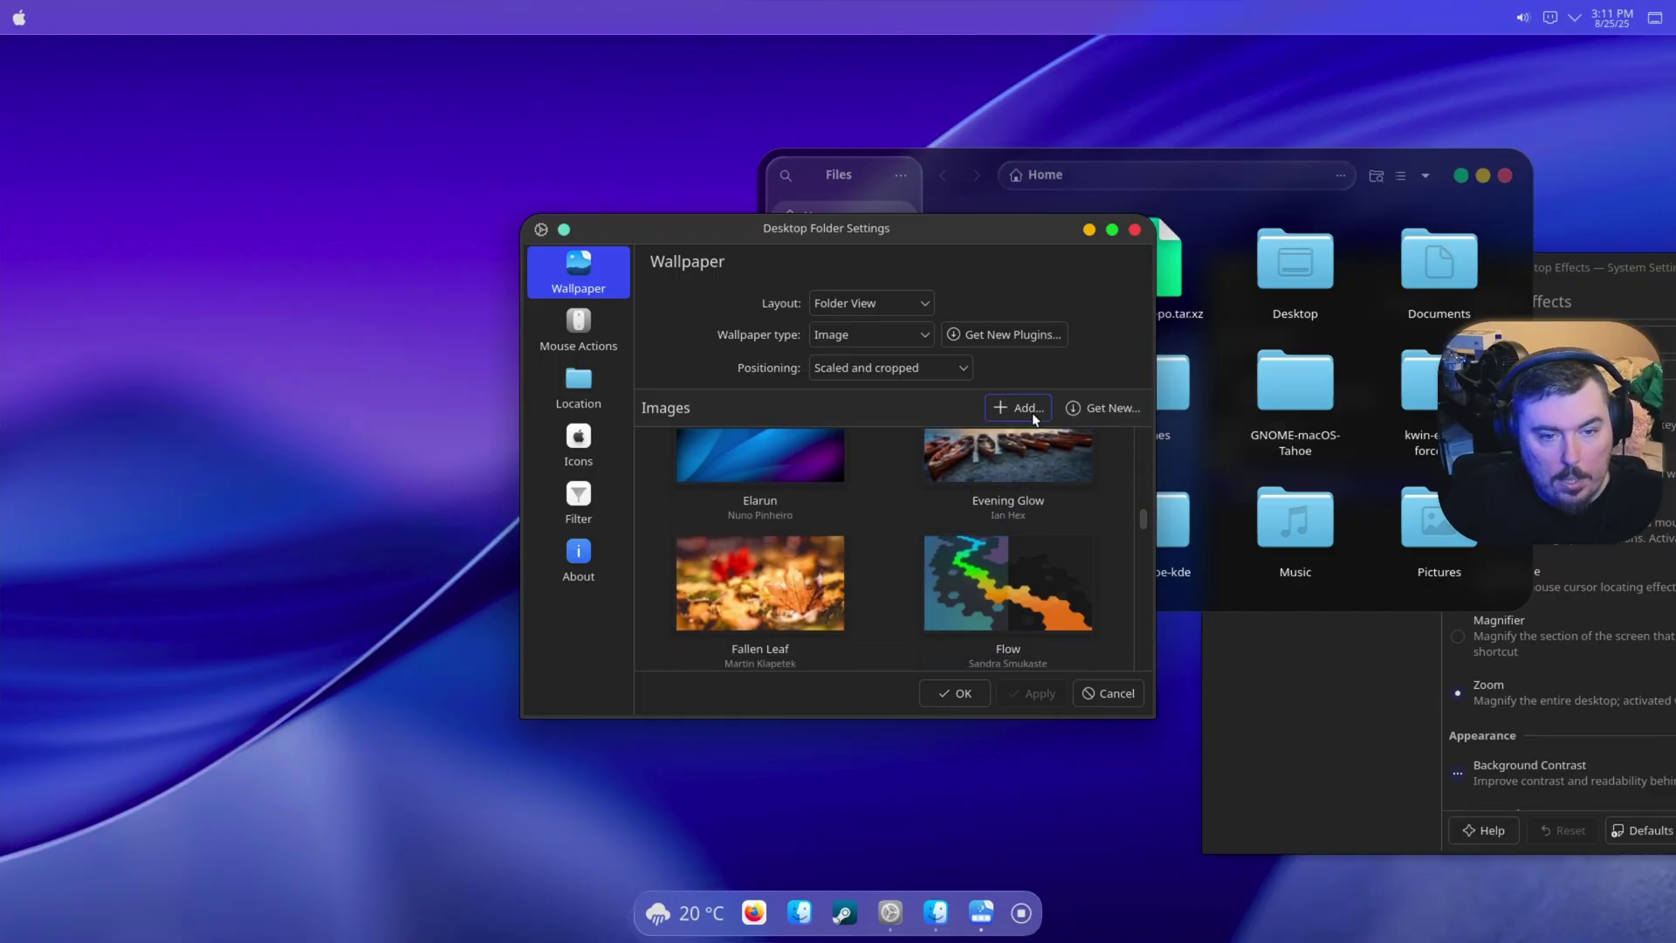
click(1102, 408)
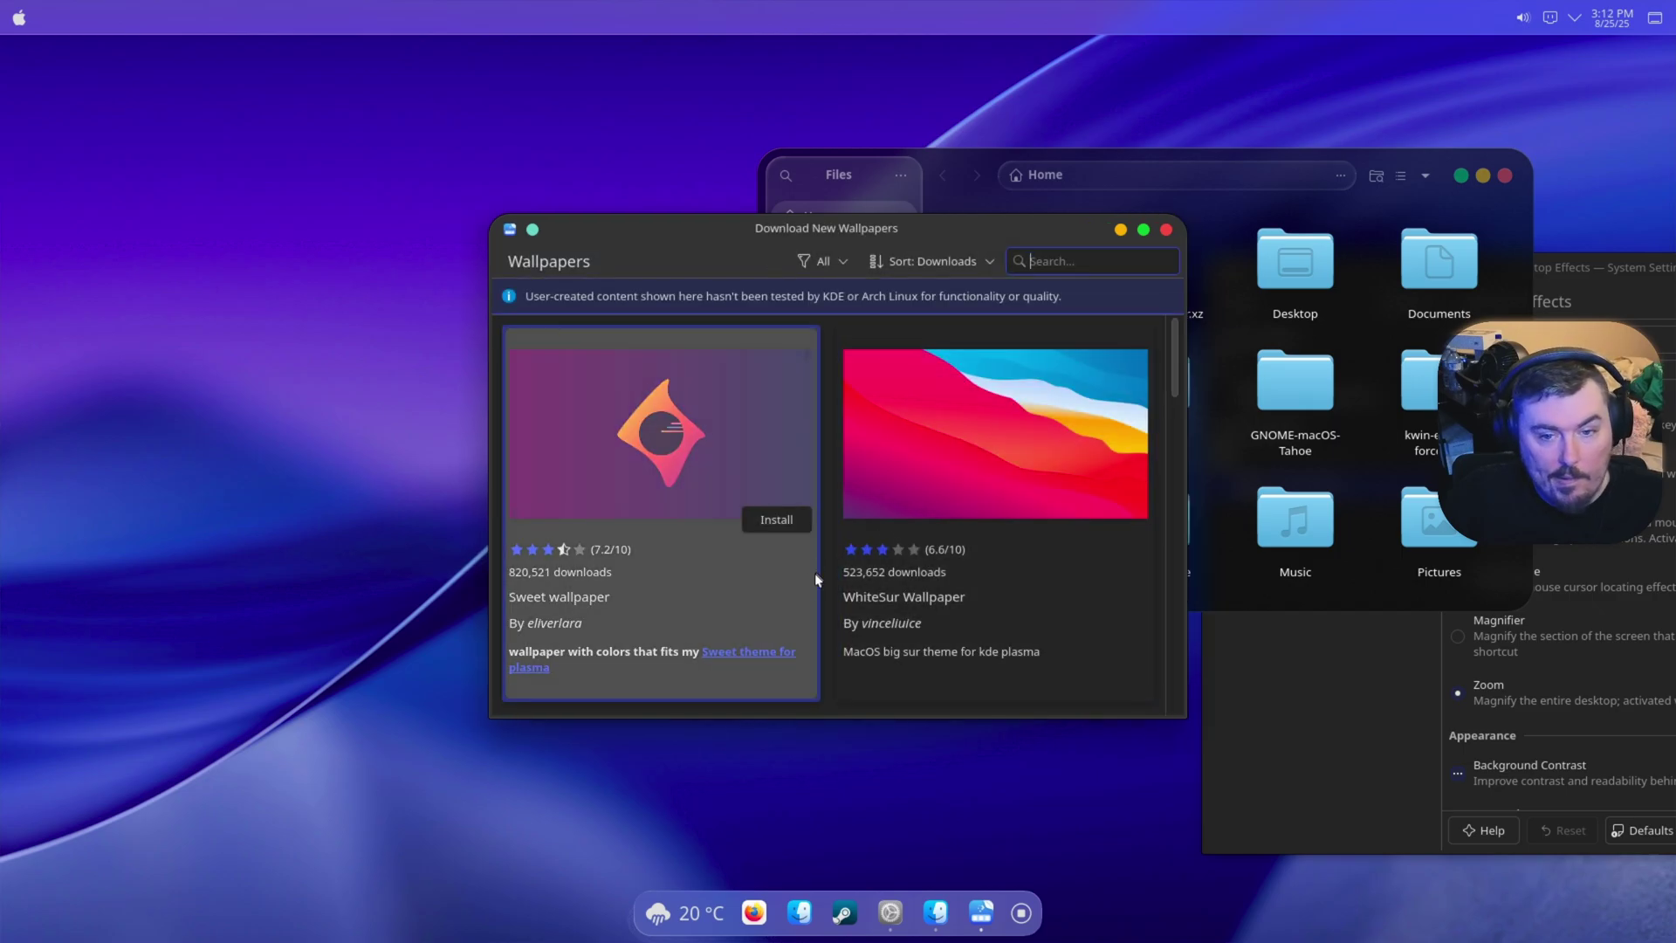
Step: Browse the community wallpapers and install an Aritim-Dark-Wallpaper-V5 image
scroll(807, 585, down, 1)
scroll(803, 595, down, 2)
scroll(803, 598, down, 1)
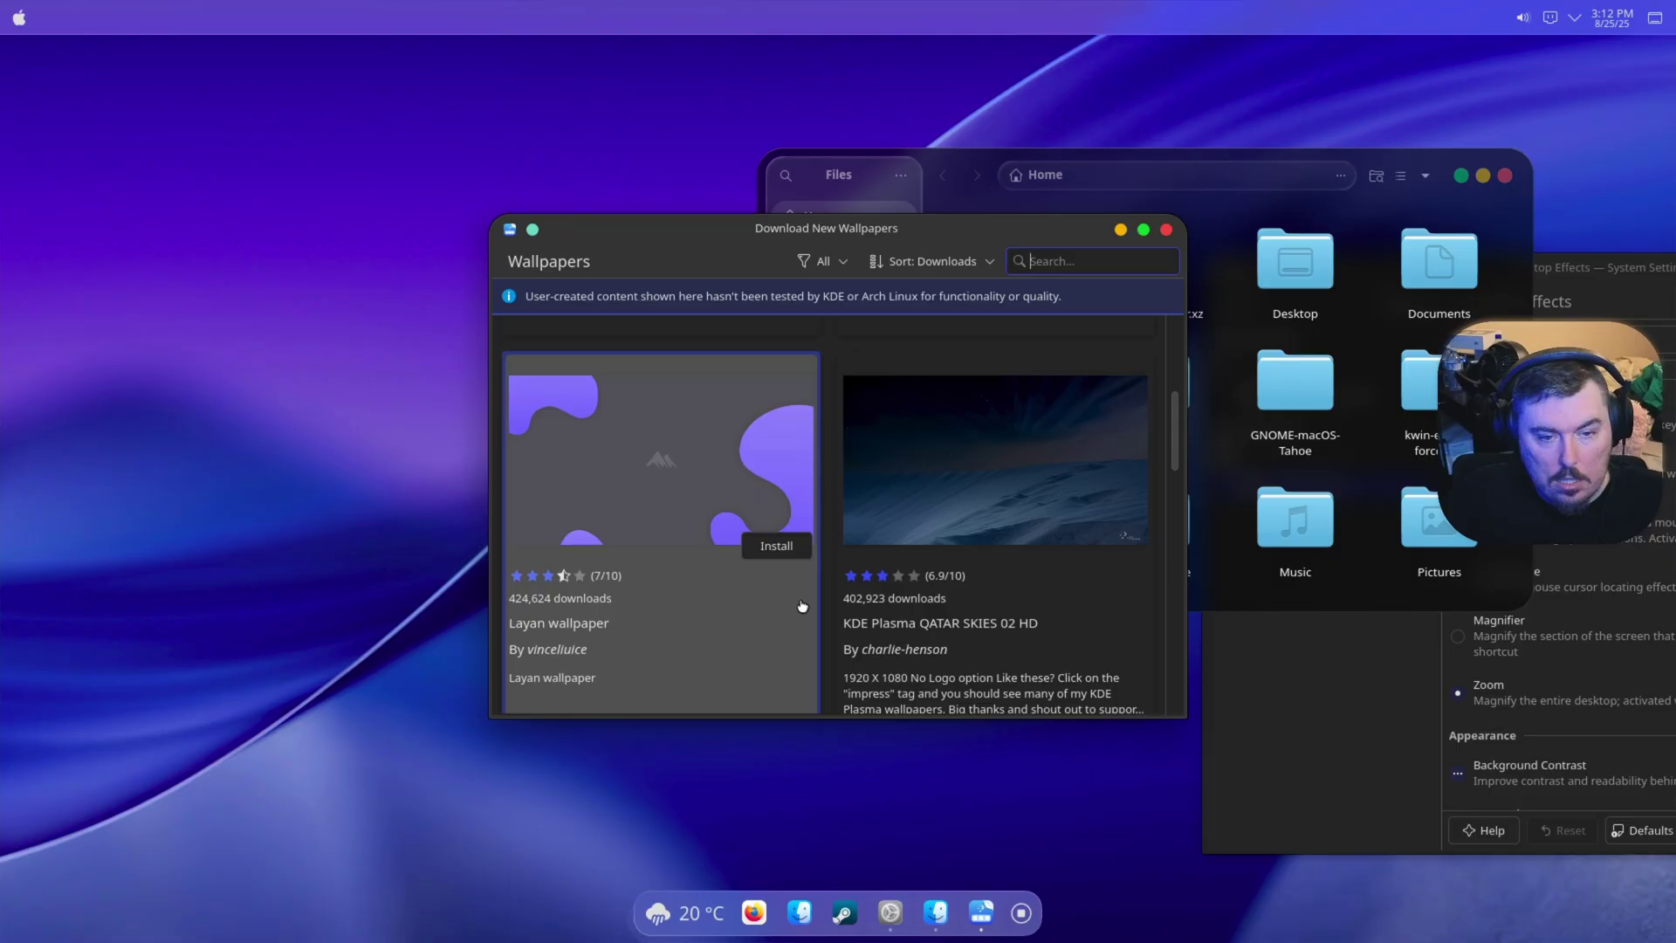
scroll(801, 605, down, 2)
scroll(799, 607, down, 2)
scroll(790, 567, down, 1)
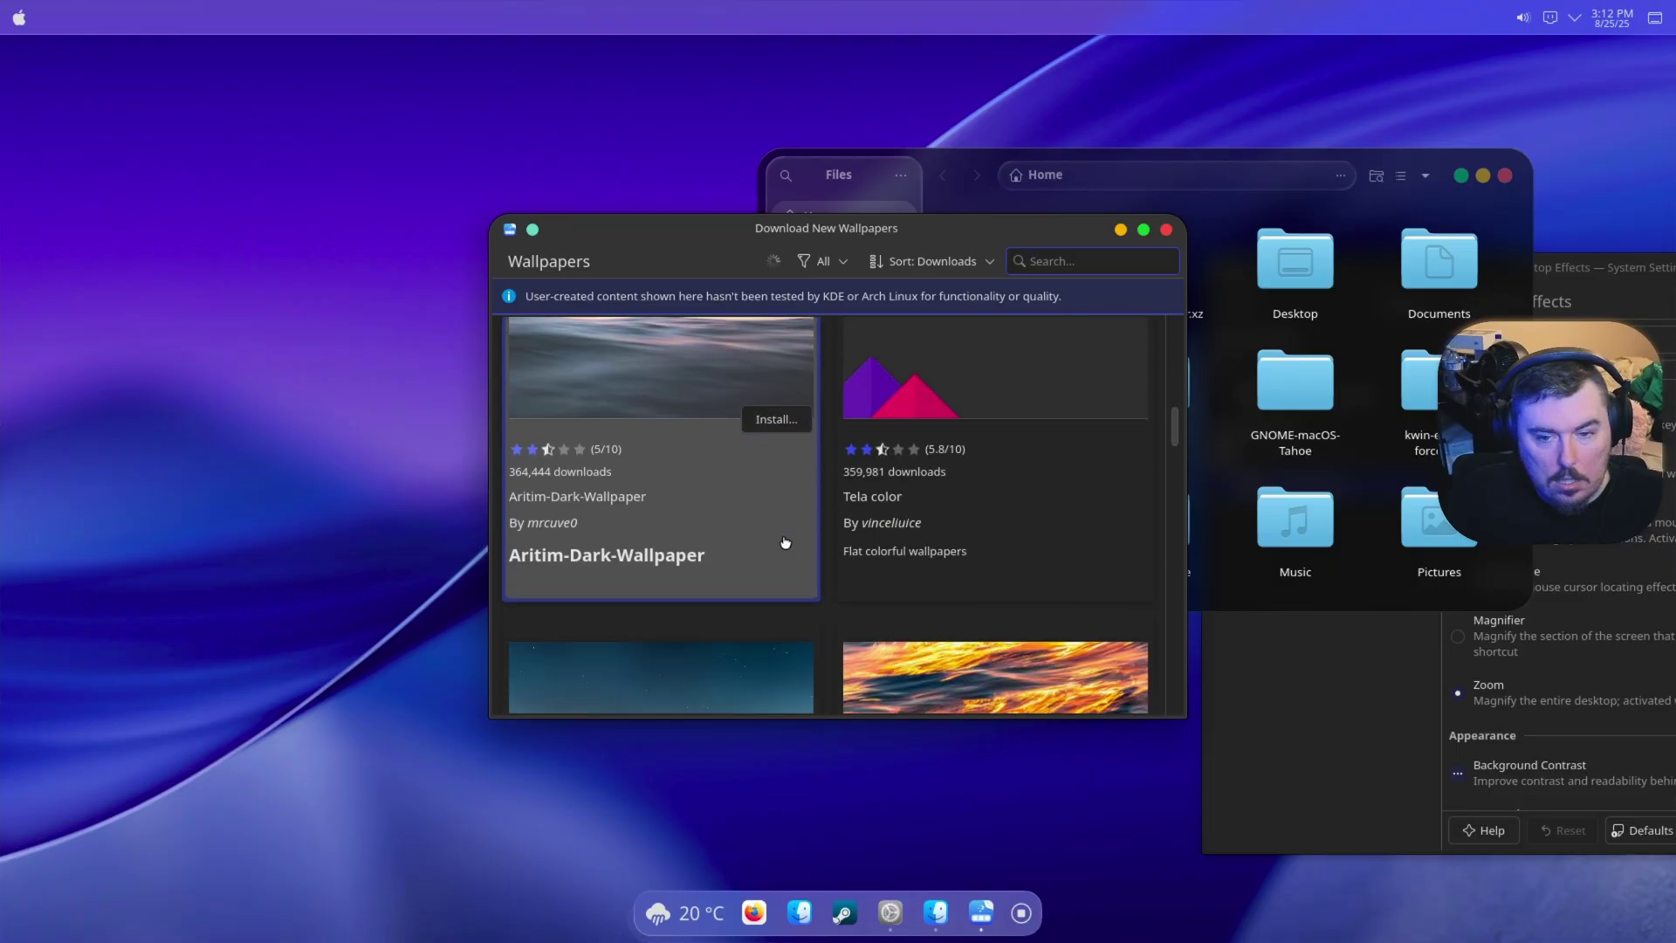
scroll(787, 539, down, 2)
scroll(786, 540, down, 2)
scroll(787, 539, down, 2)
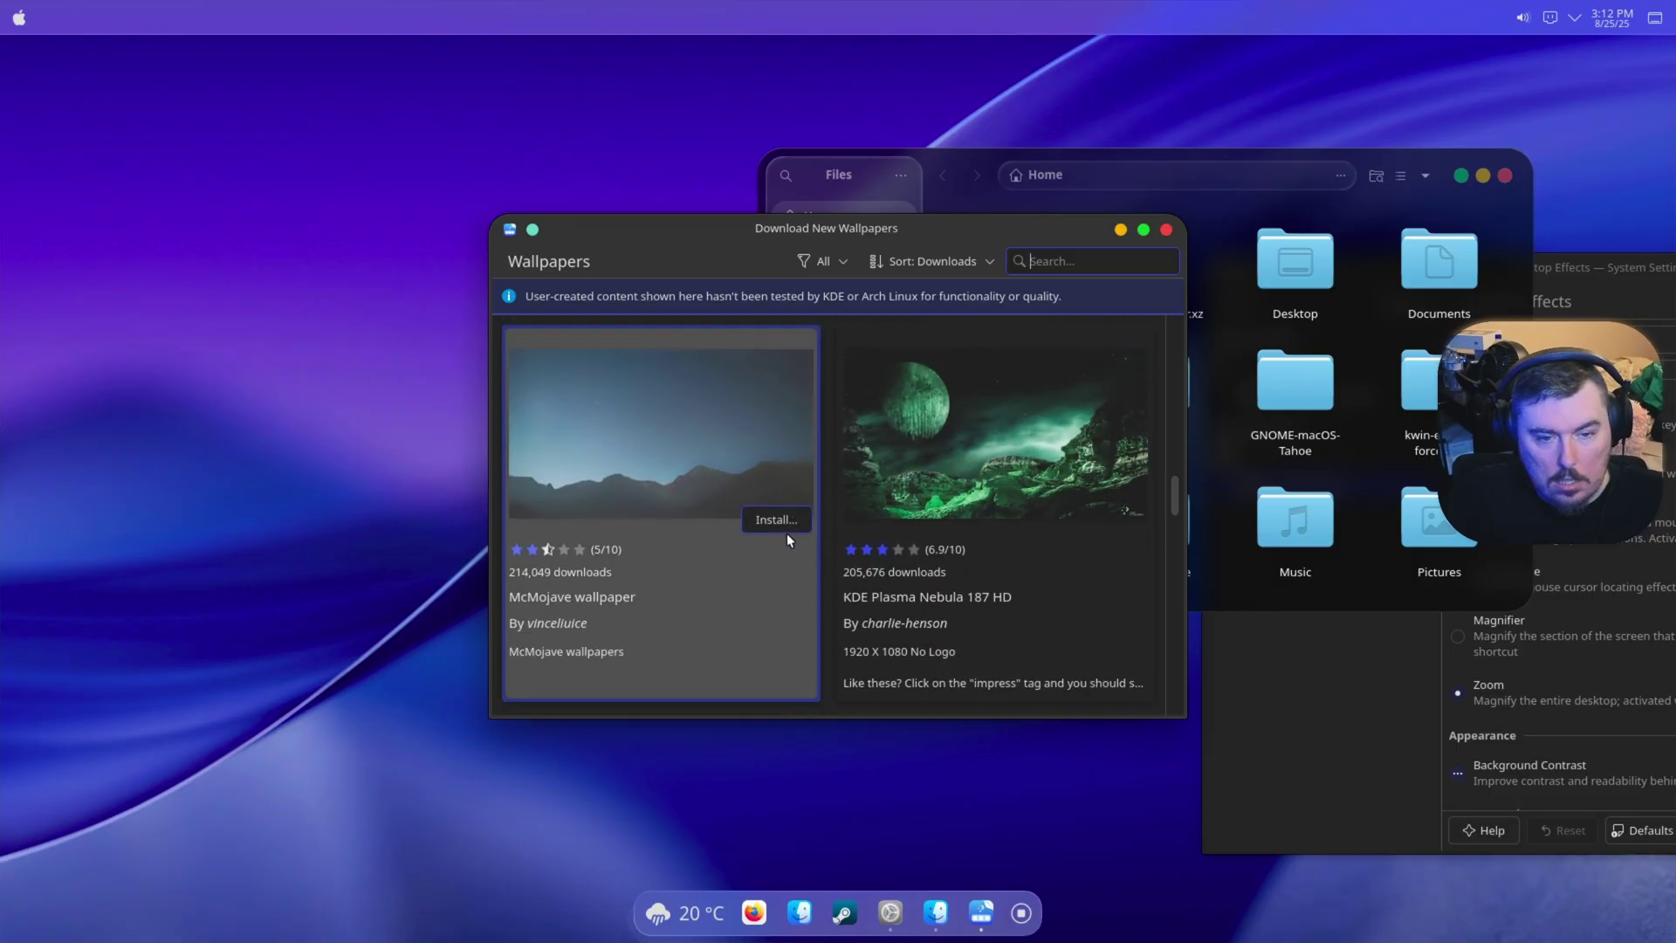
scroll(788, 539, down, 2)
scroll(787, 540, down, 2)
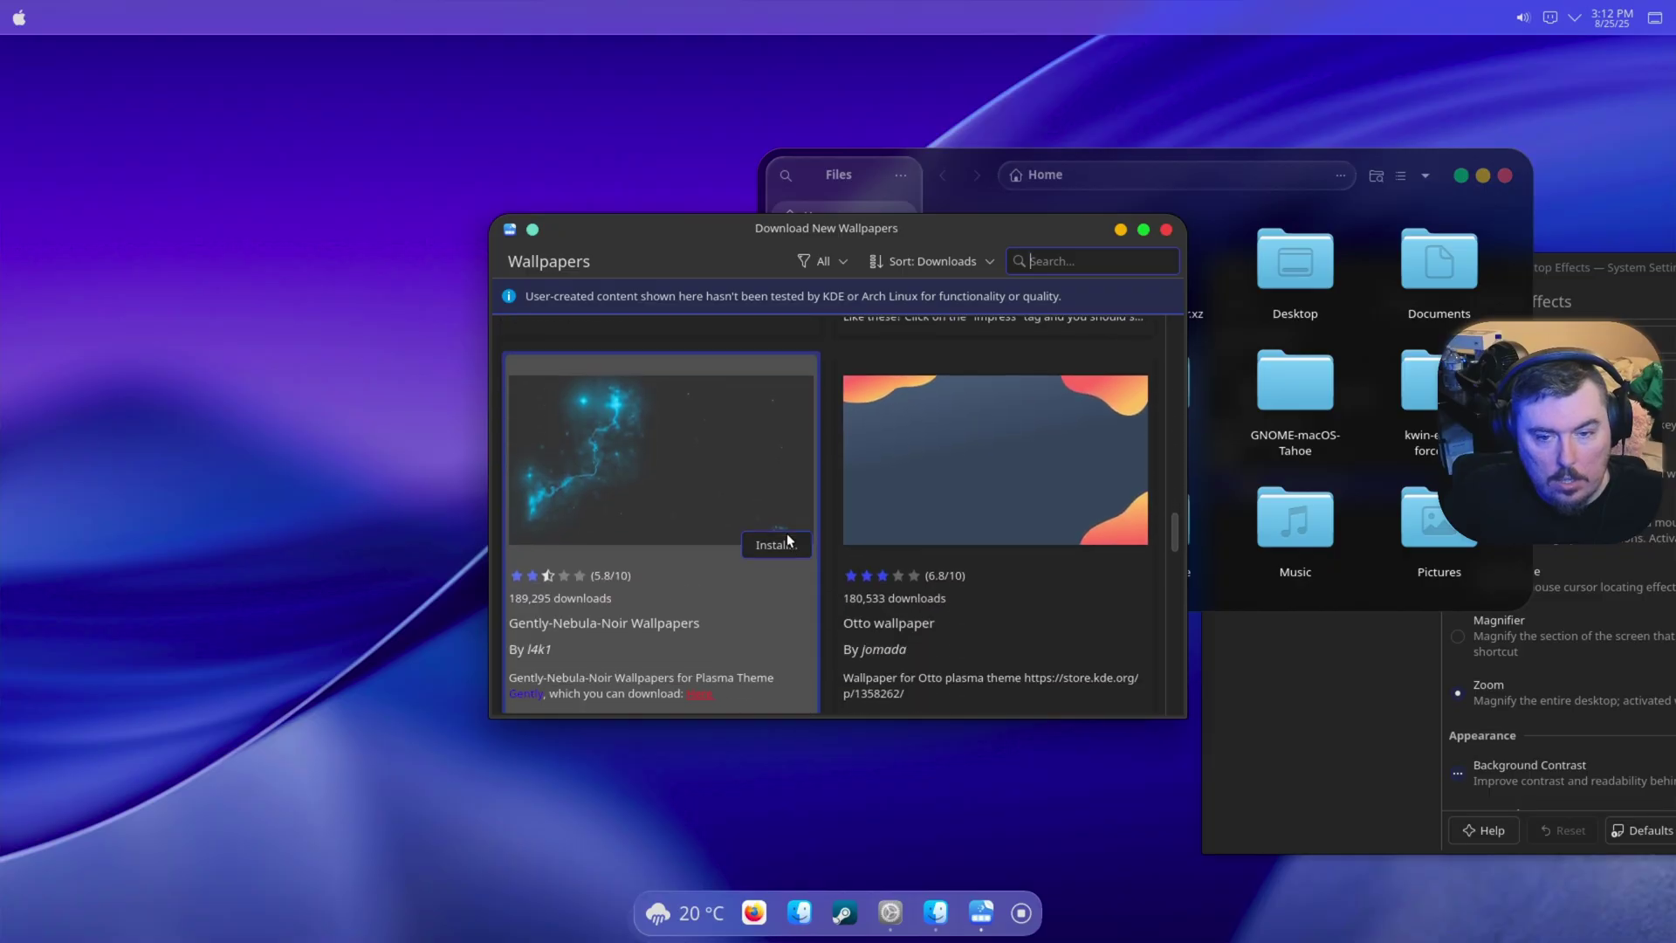
scroll(785, 542, down, 1)
scroll(785, 542, down, 2)
scroll(785, 541, down, 1)
scroll(786, 541, down, 1)
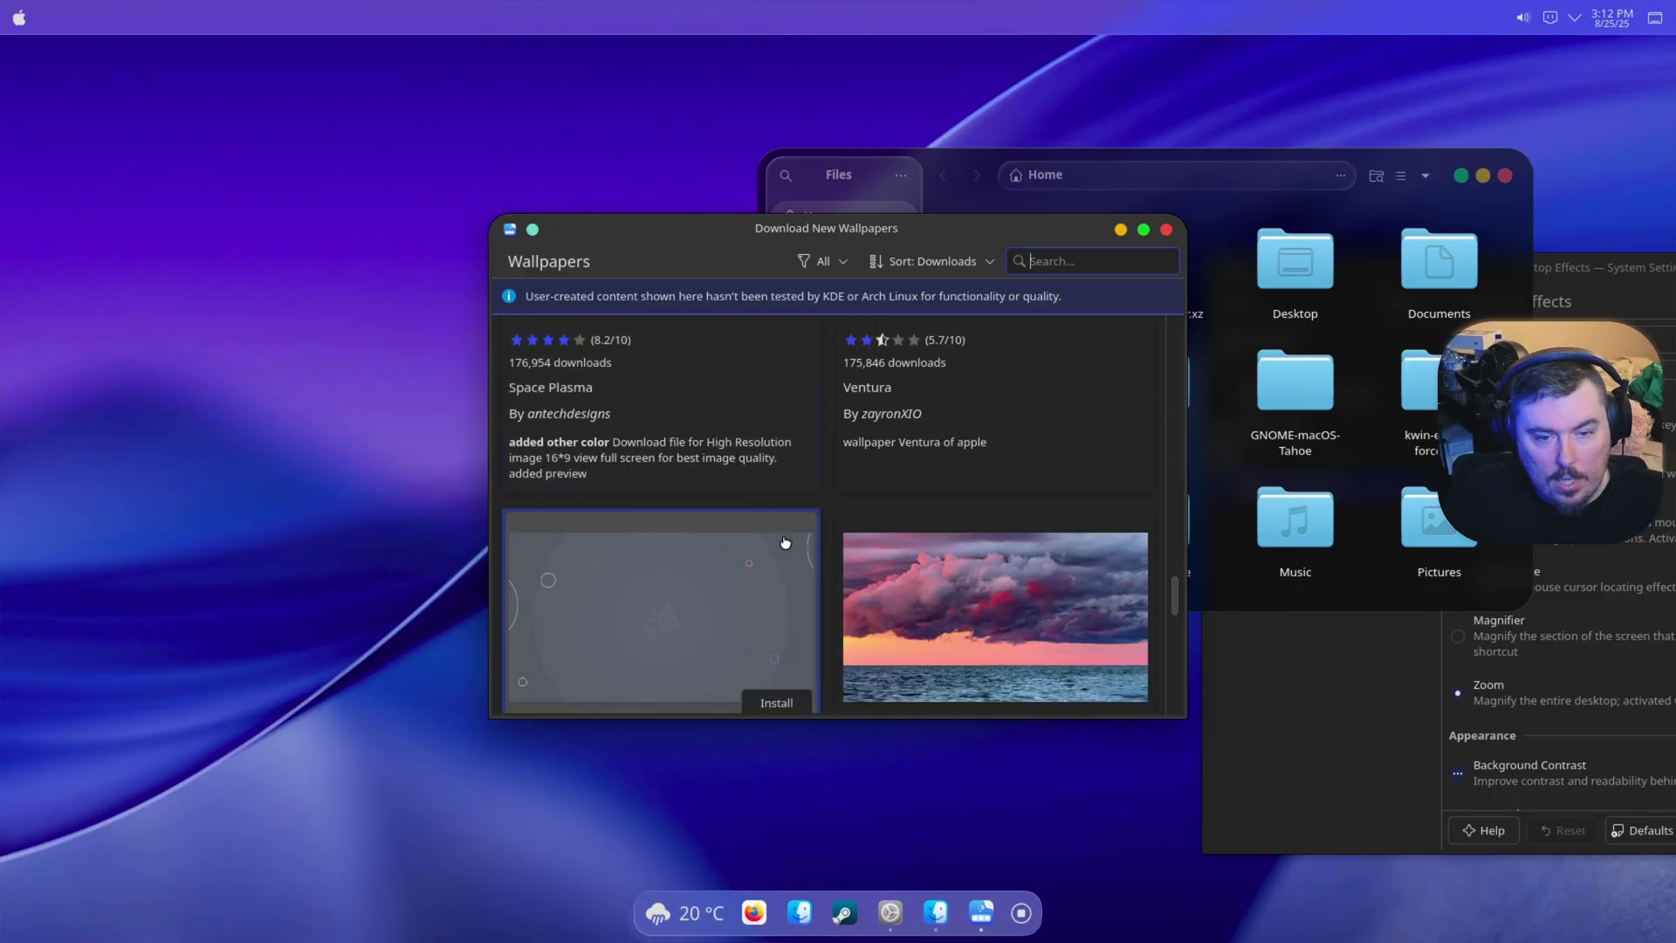
scroll(787, 539, down, 2)
click(1106, 545)
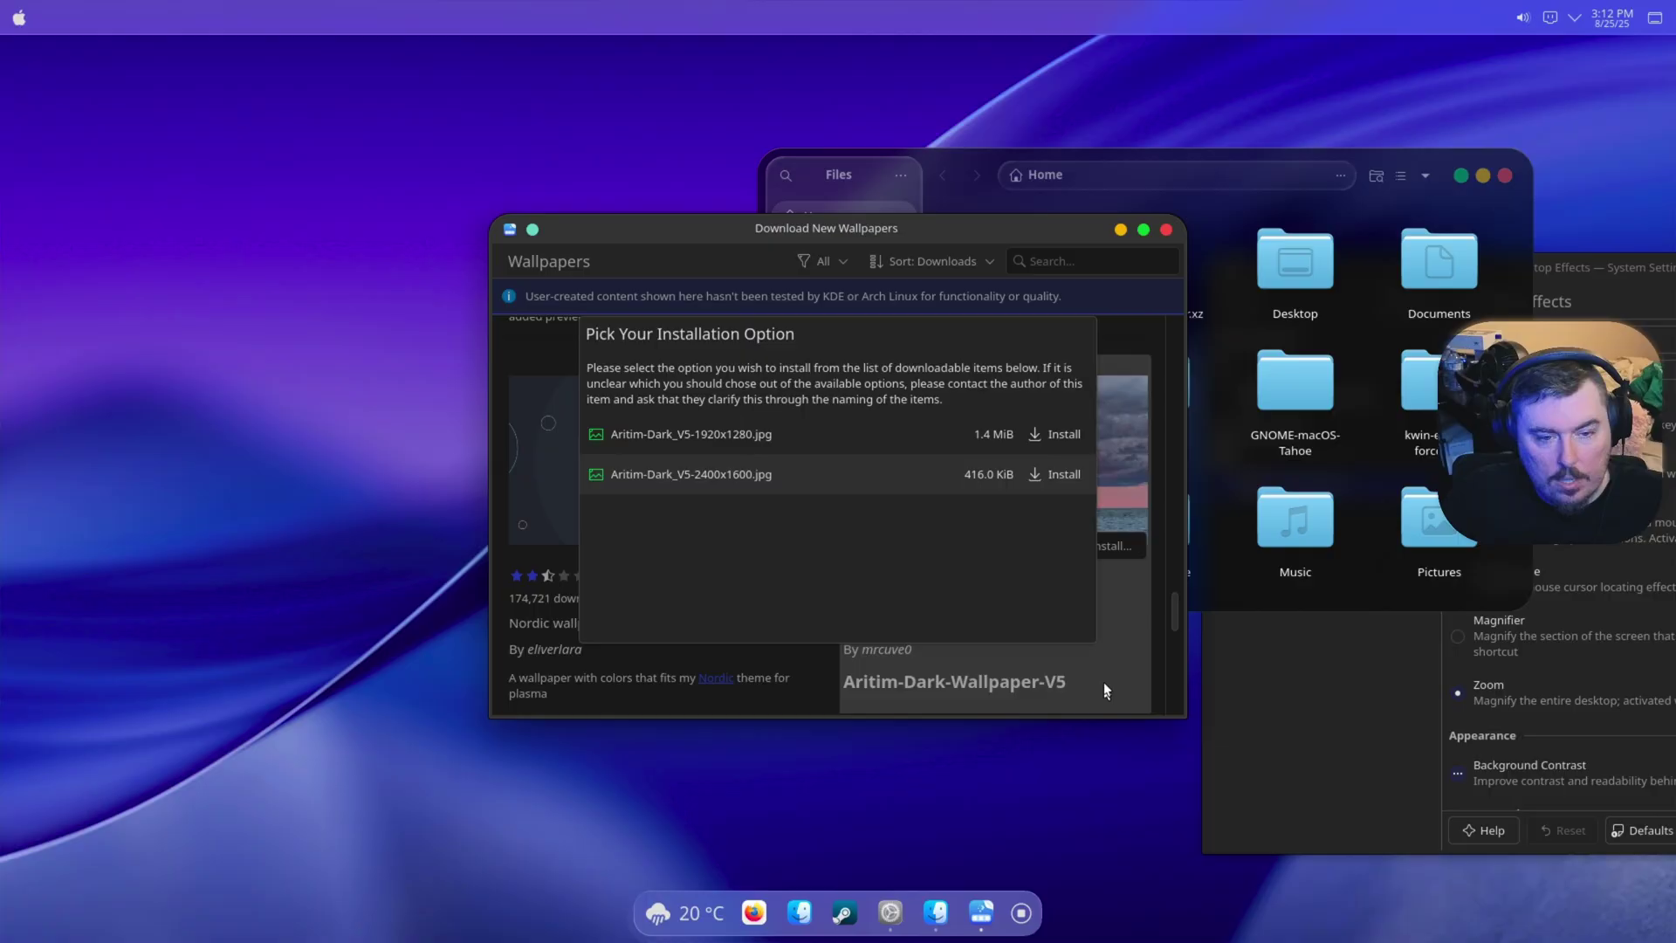
click(1046, 473)
Step: Install Big Sur Wallpaper 2 and close the download browser
scroll(970, 677, down, 3)
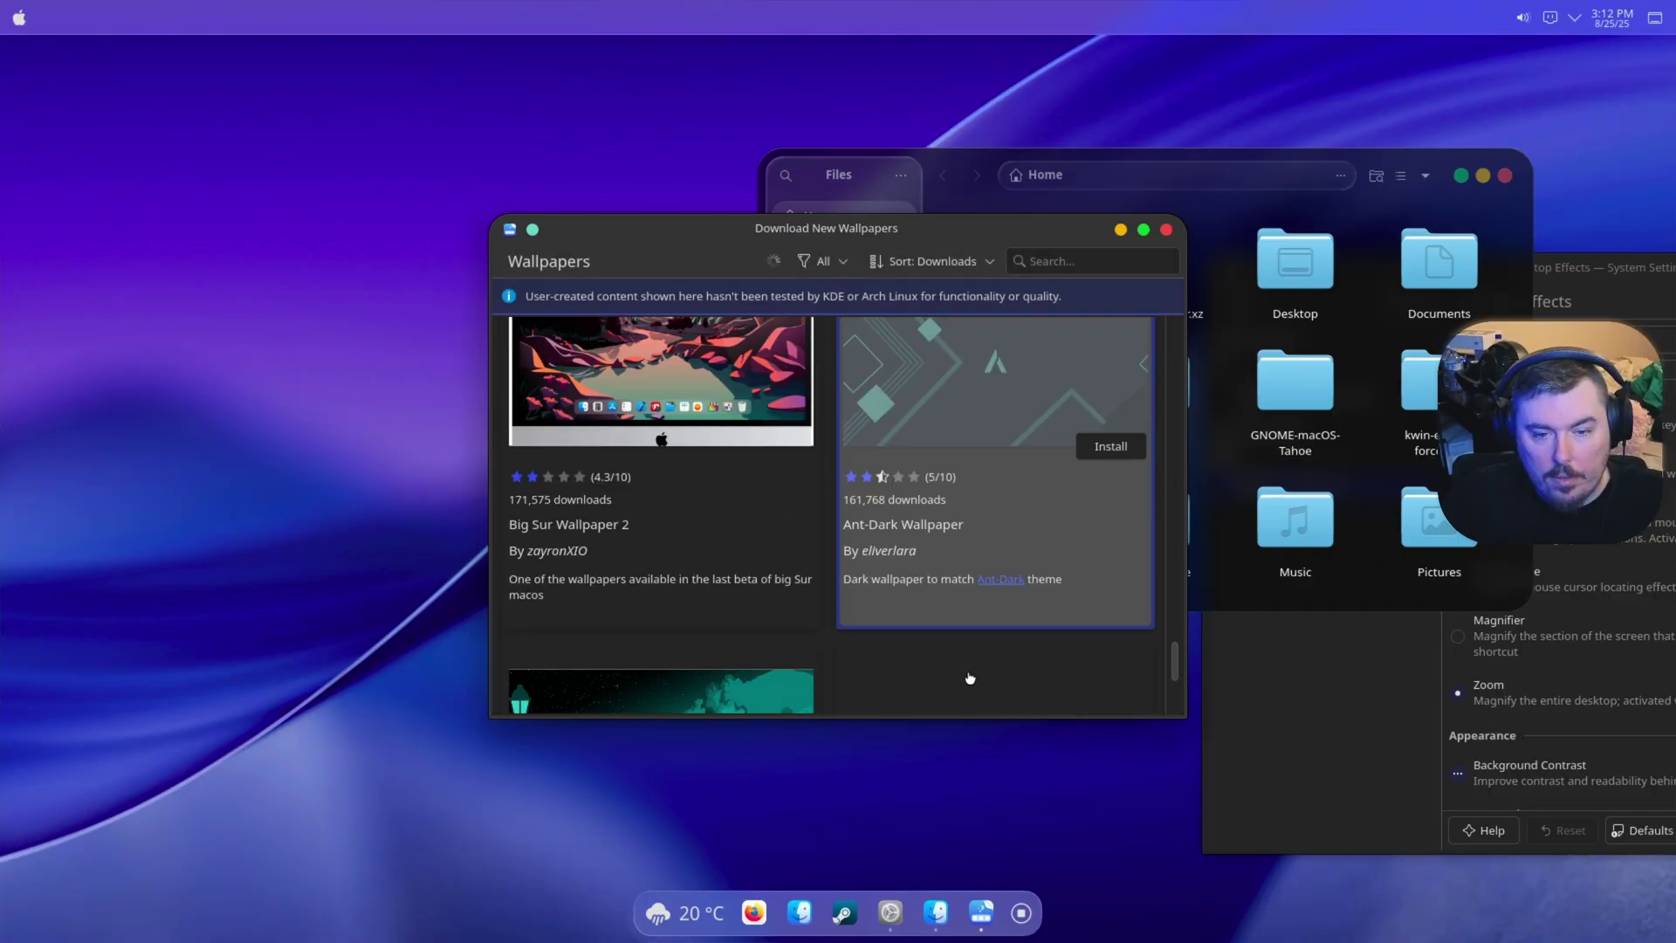
scroll(970, 678, down, 2)
scroll(960, 664, up, 3)
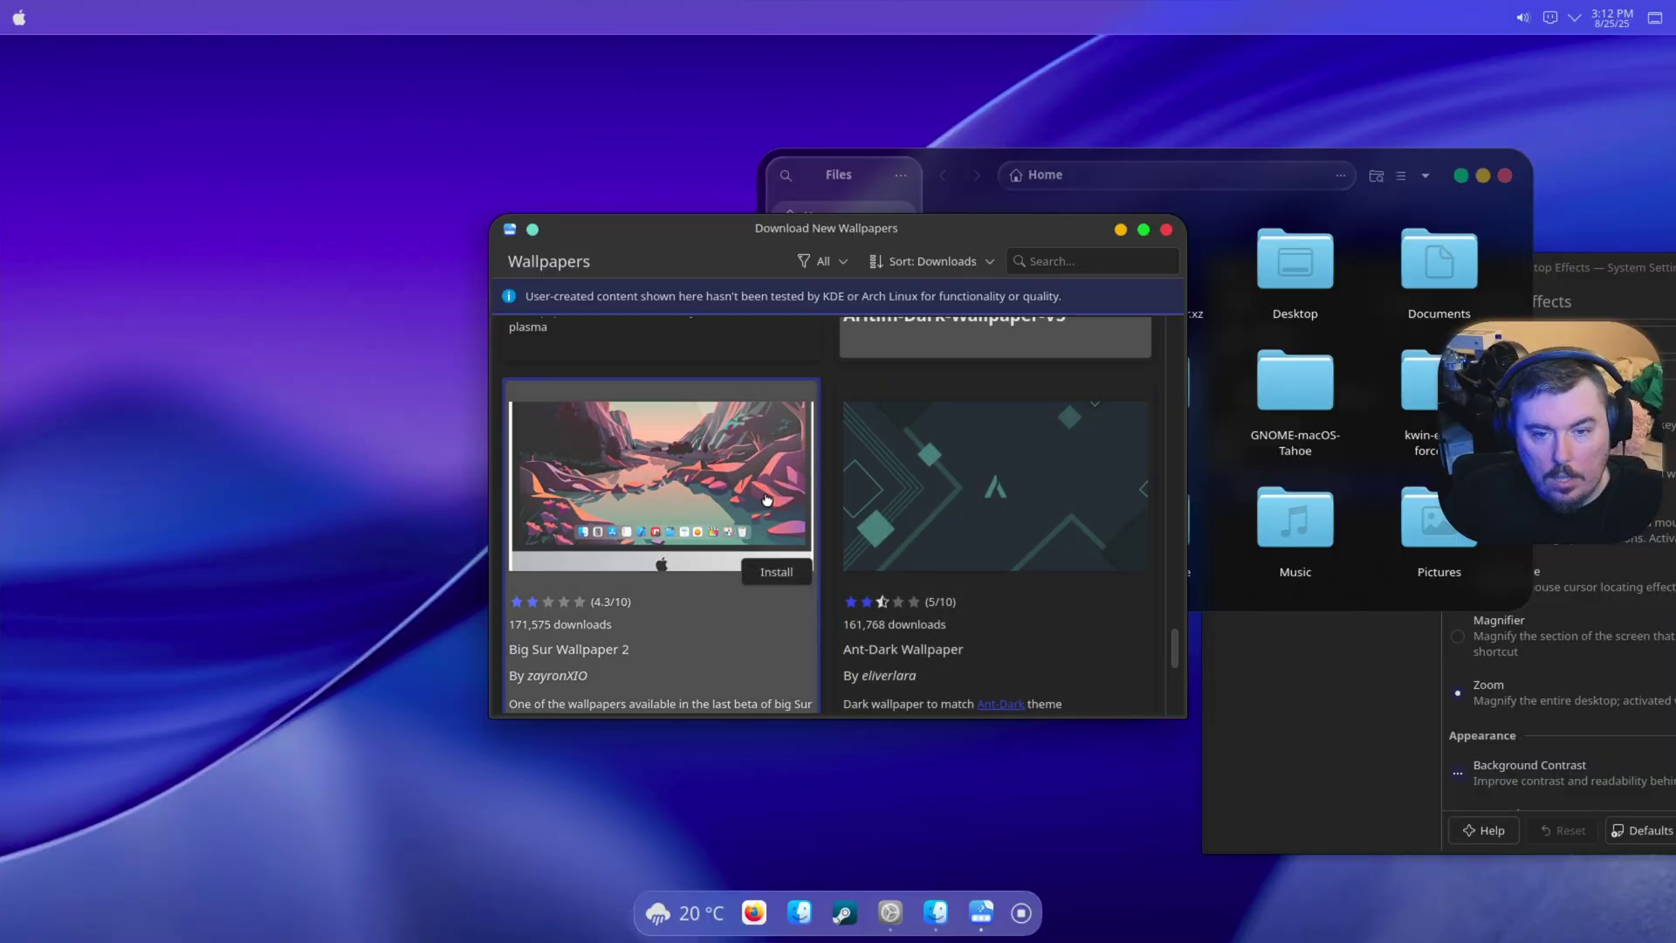
click(784, 572)
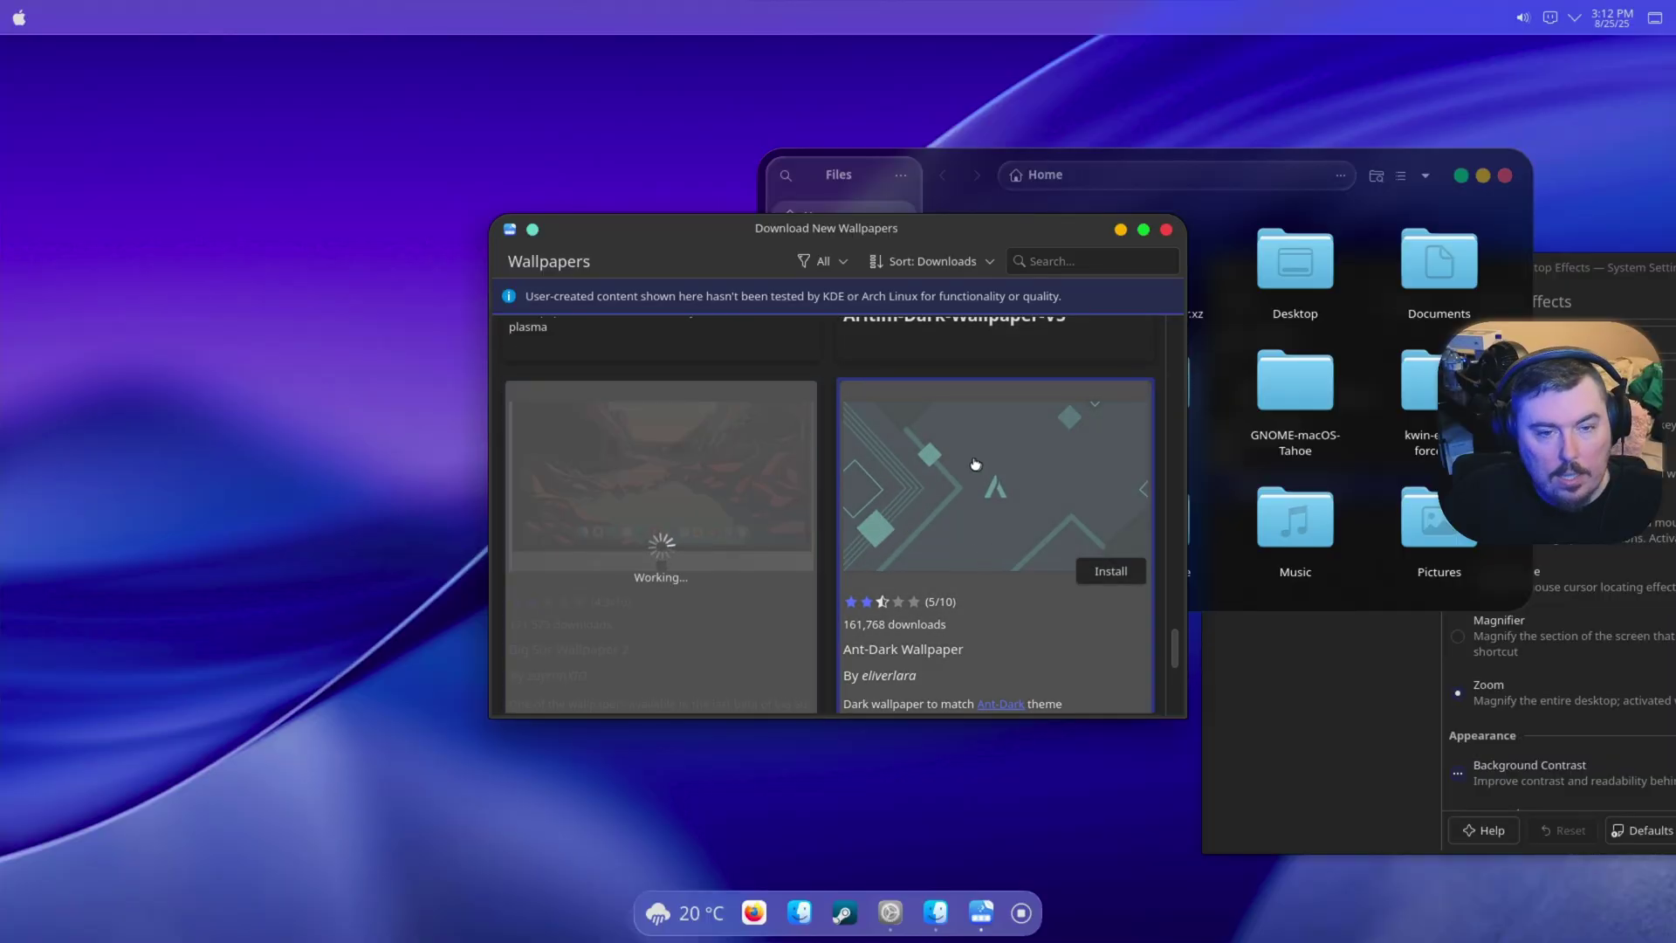
click(1165, 231)
Step: Set MkosBigSur_2 as the desktop wallpaper and close the Files window
scroll(870, 469, up, 3)
scroll(881, 465, up, 2)
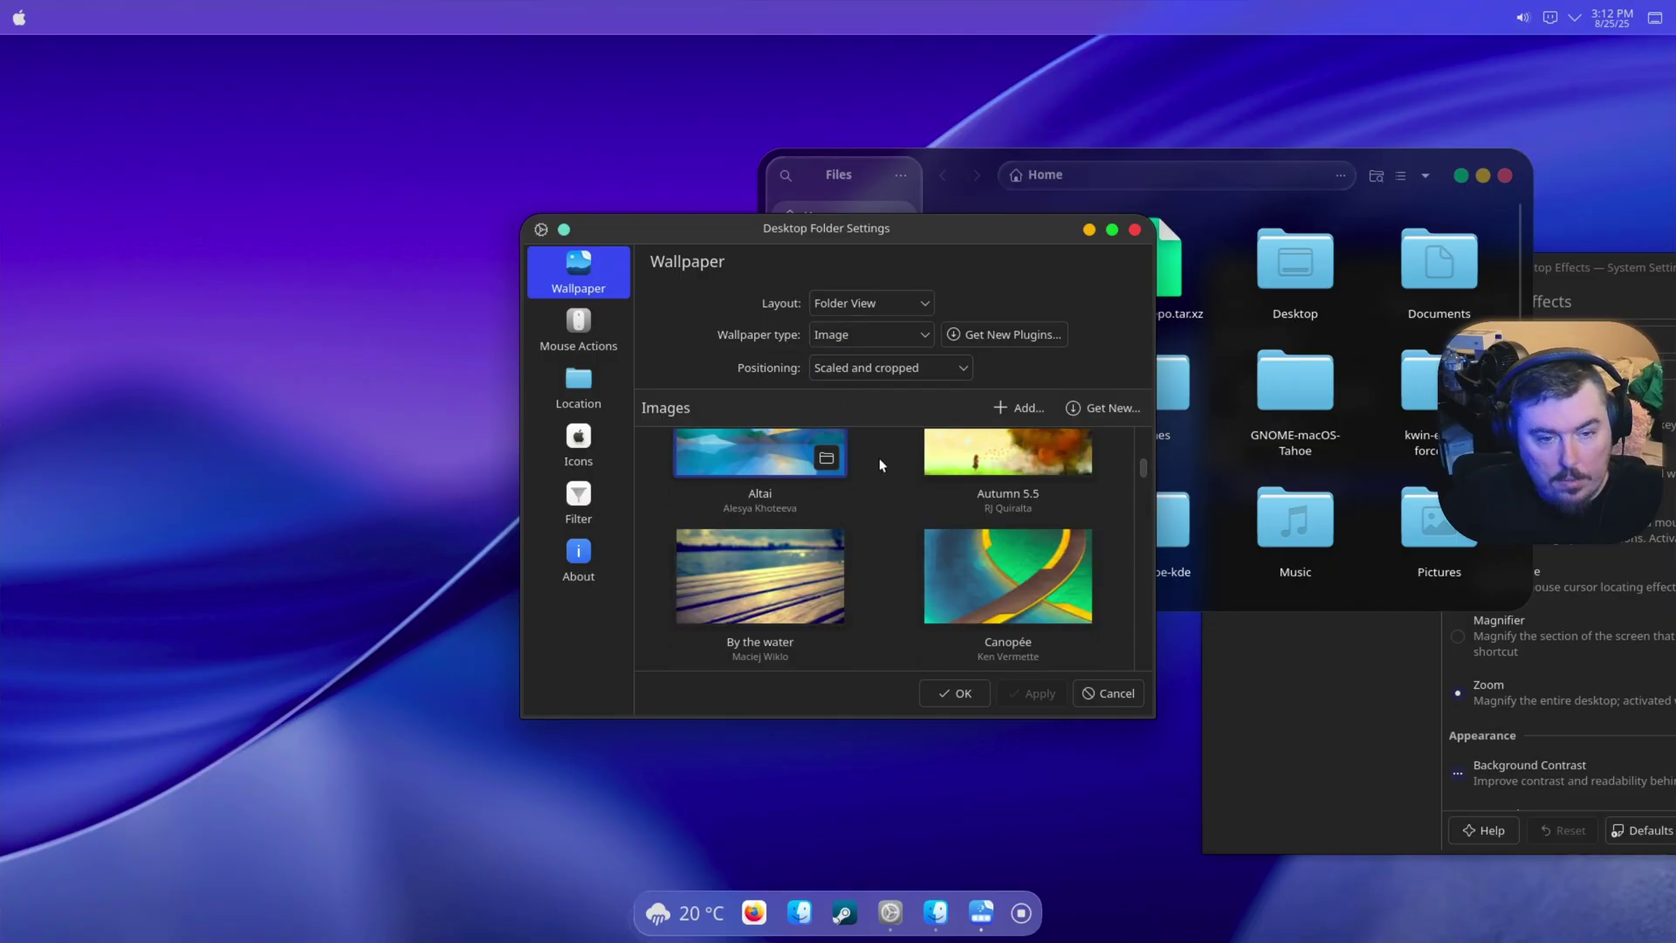
scroll(880, 465, up, 3)
click(824, 479)
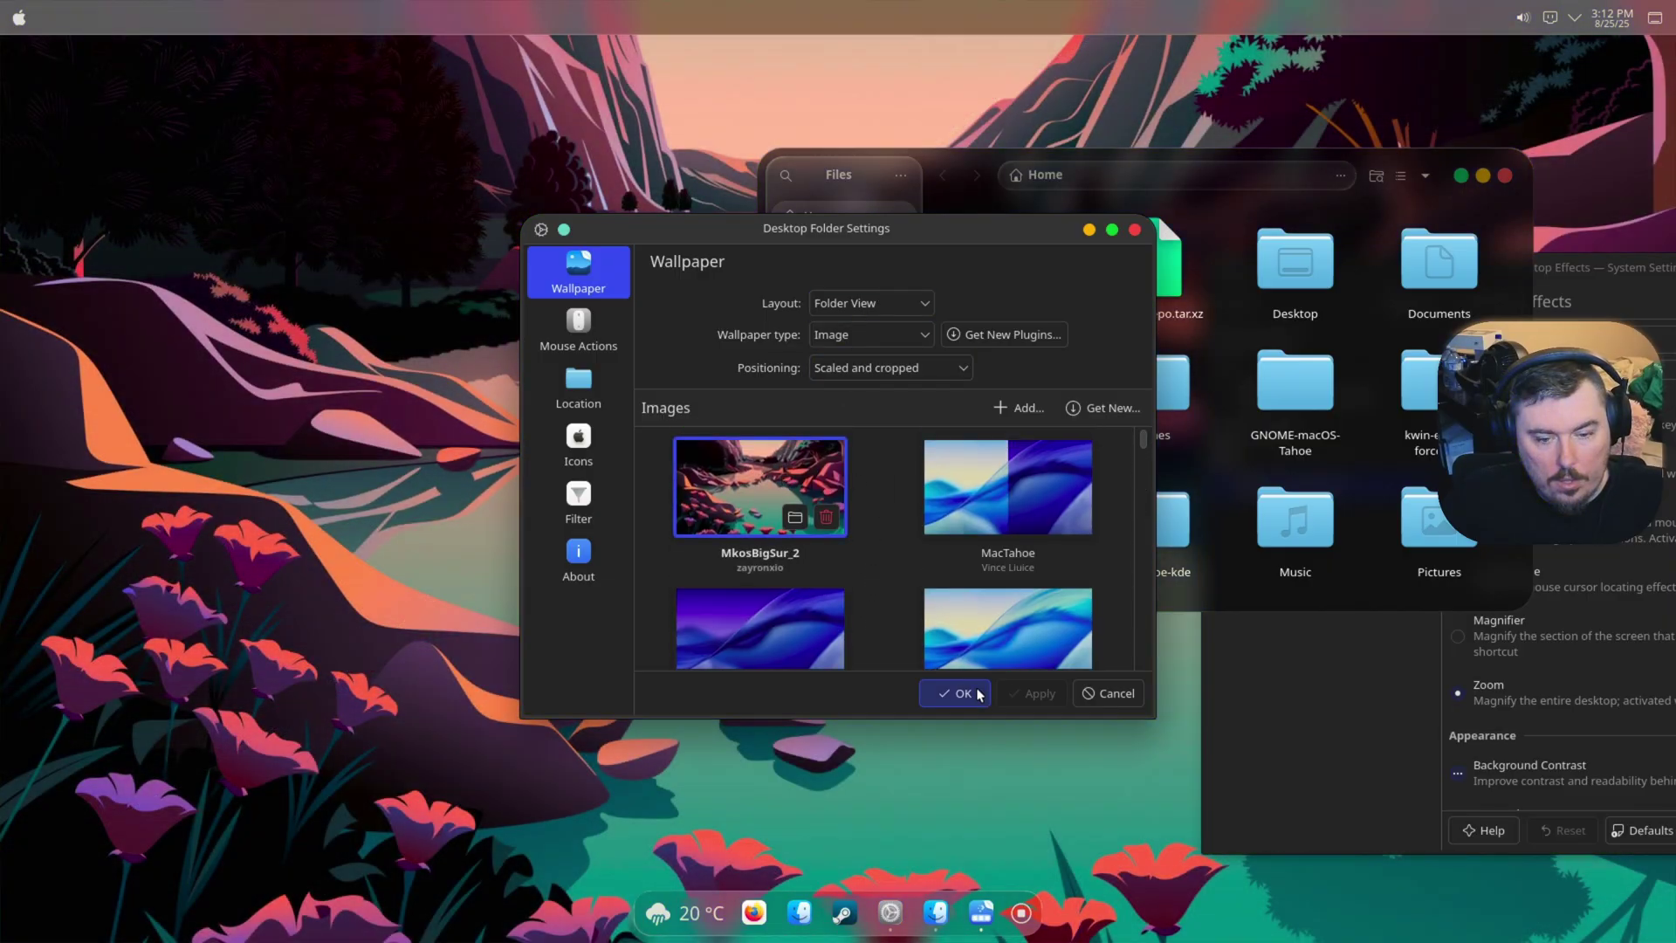
click(956, 693)
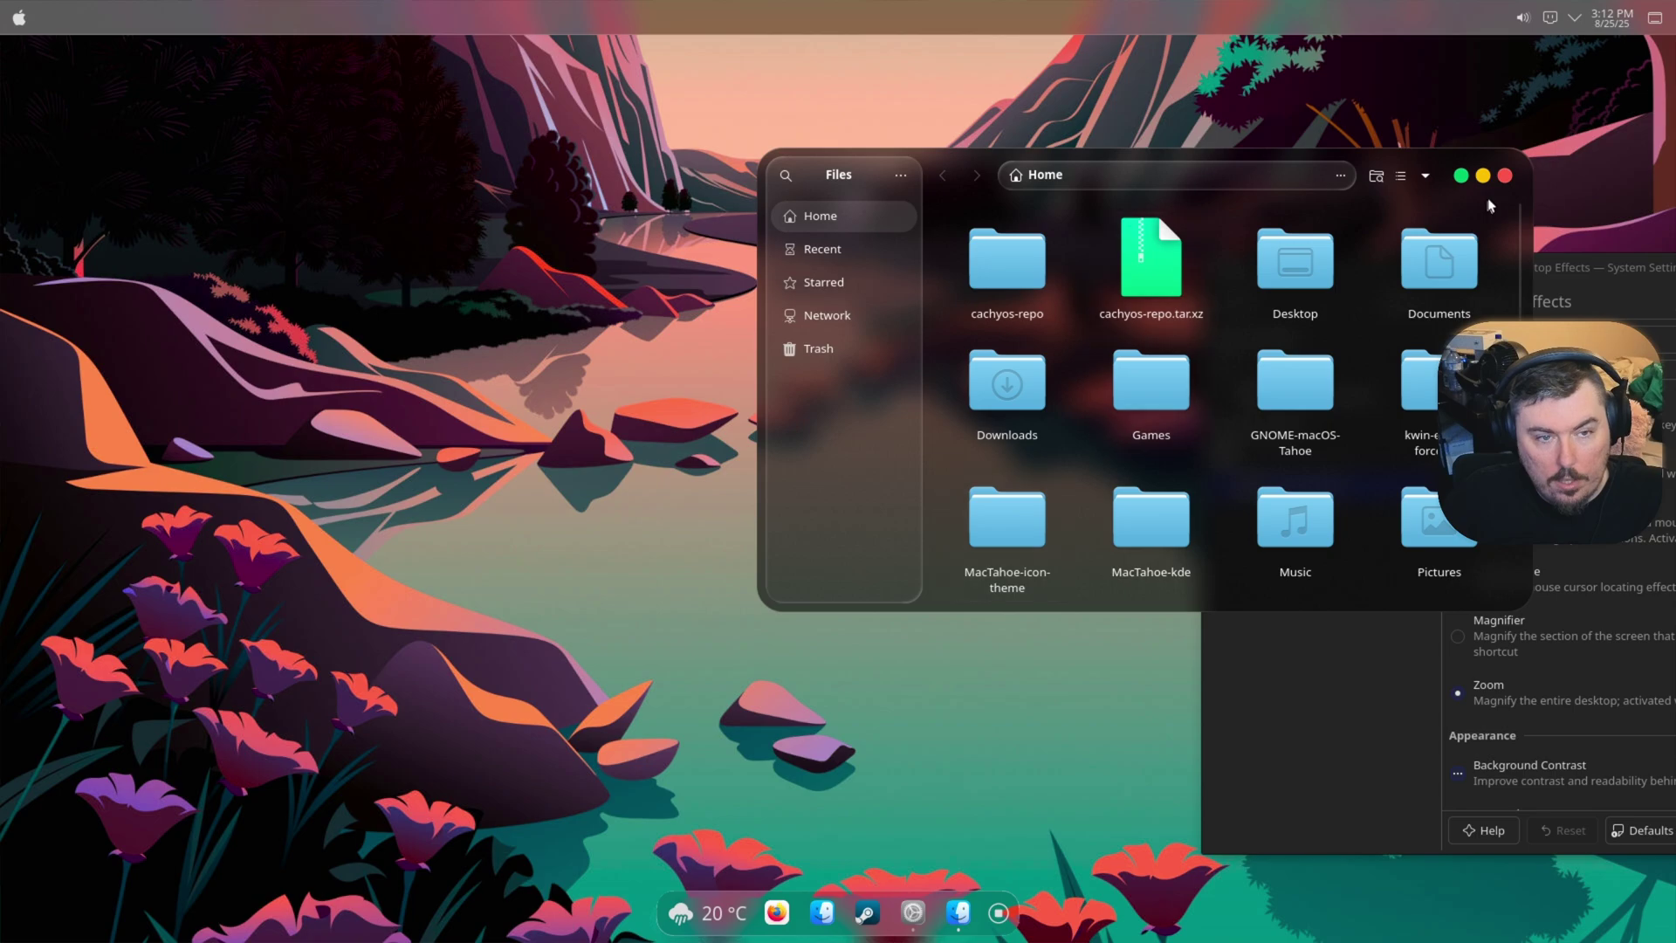
click(1506, 177)
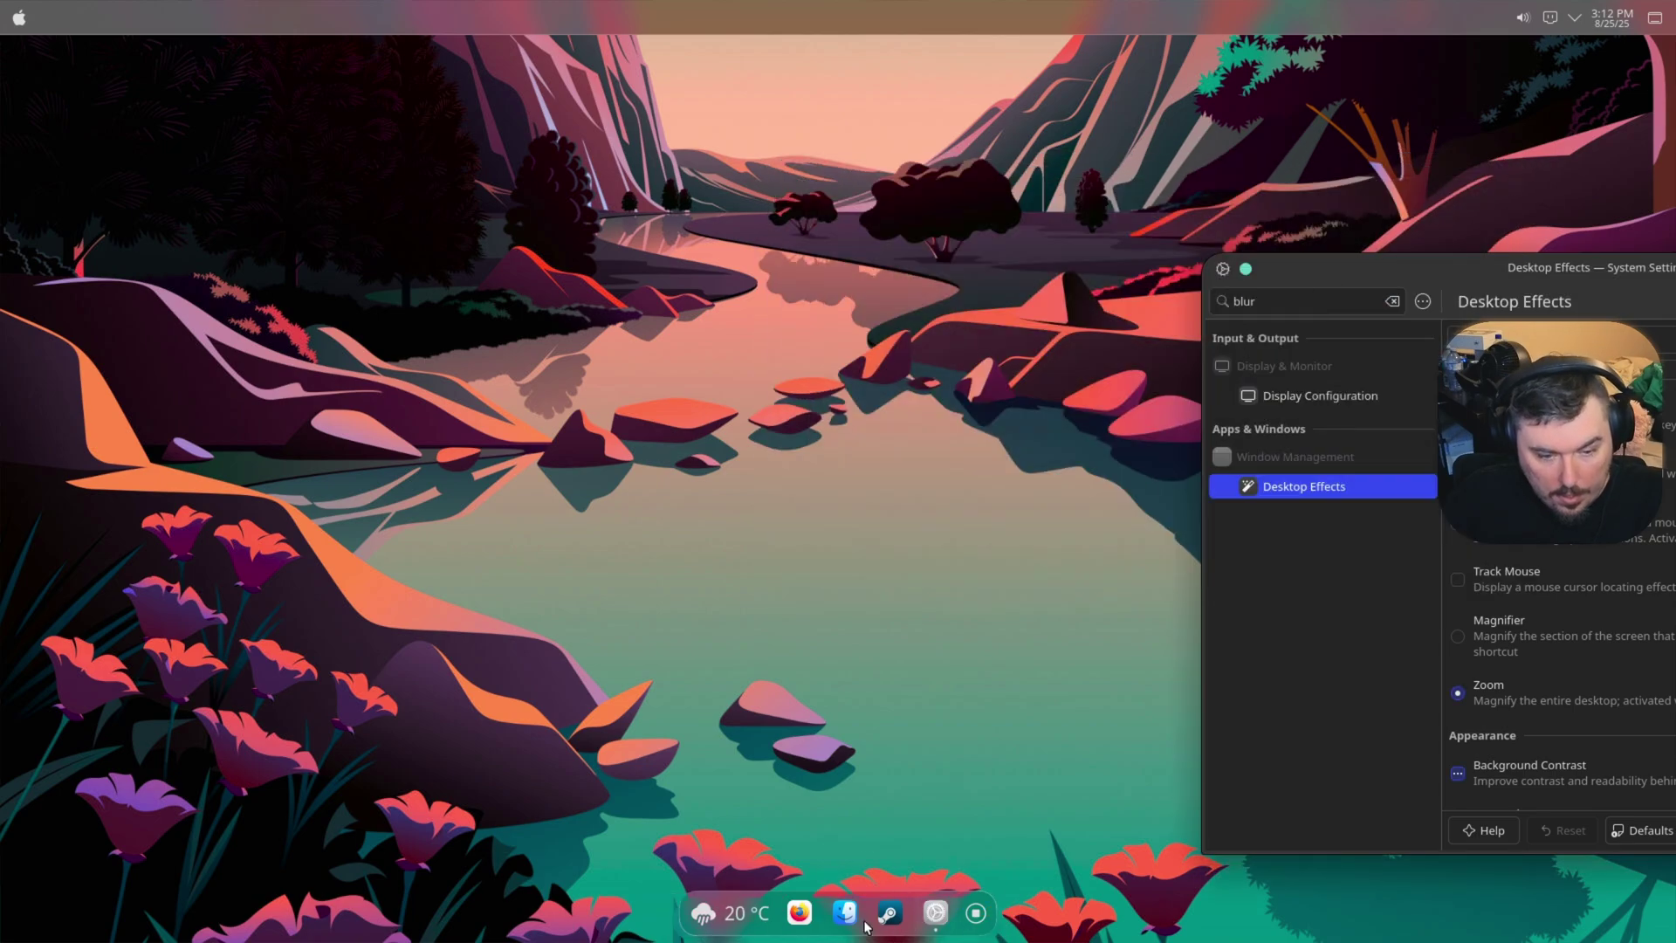
Step: In Better Blur's settings, turn on Blur docks under Force blur and apply
mouse_move(1380, 284)
mouse_down()
mouse_move(422, 140)
mouse_move(440, 147)
mouse_up()
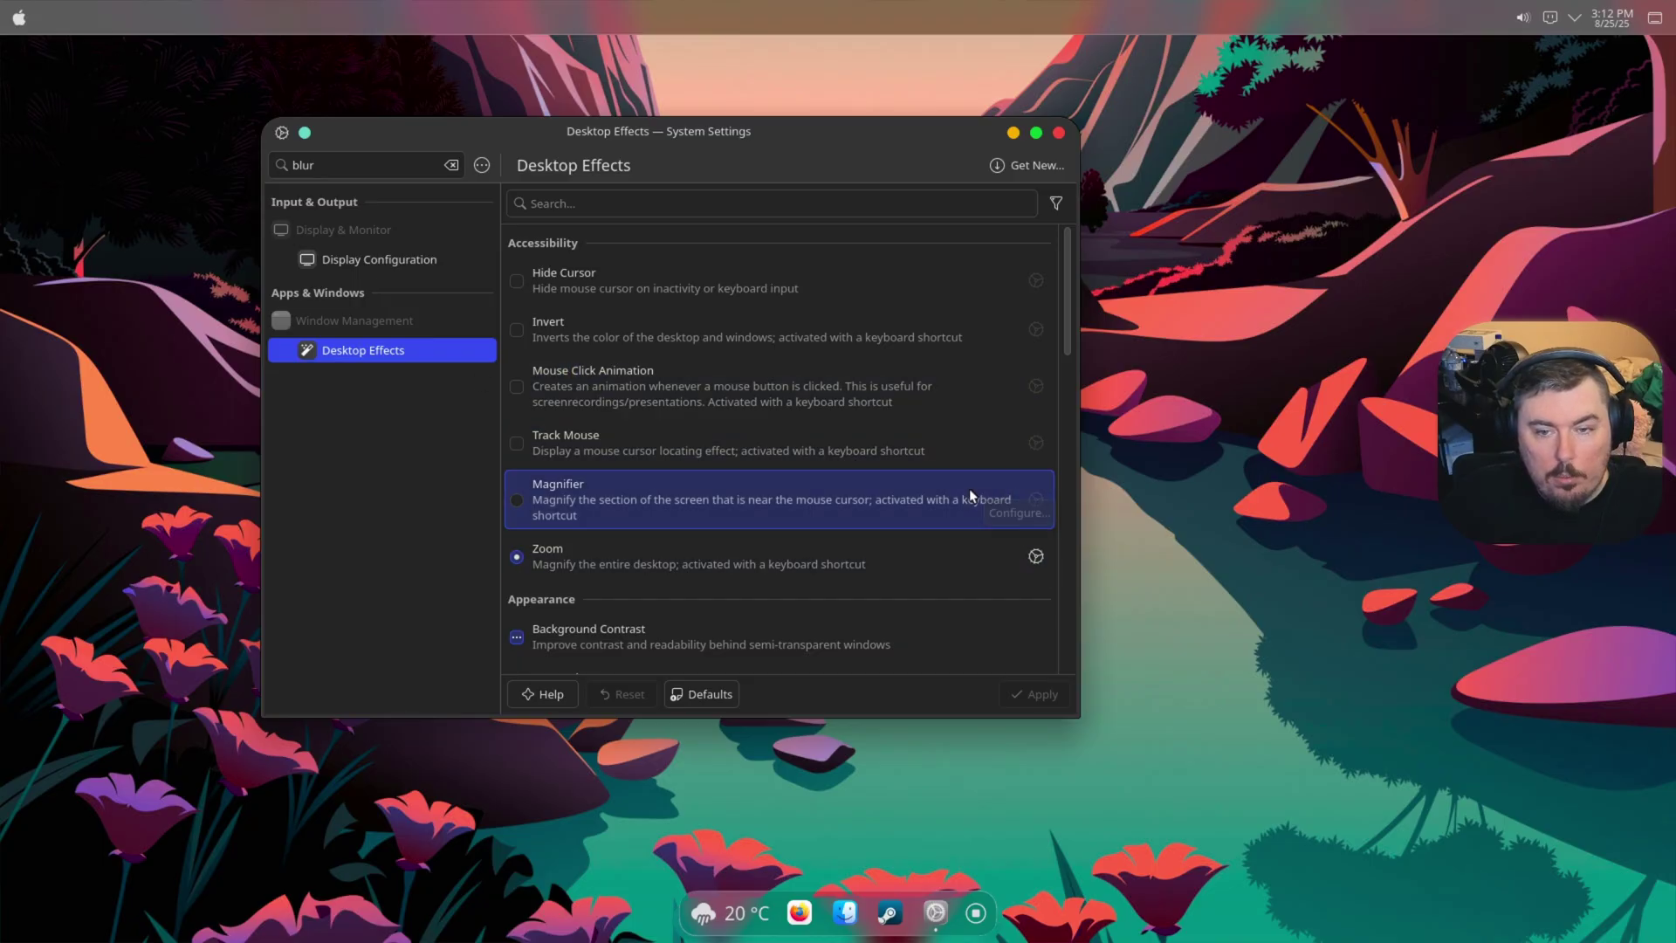
scroll(963, 493, down, 3)
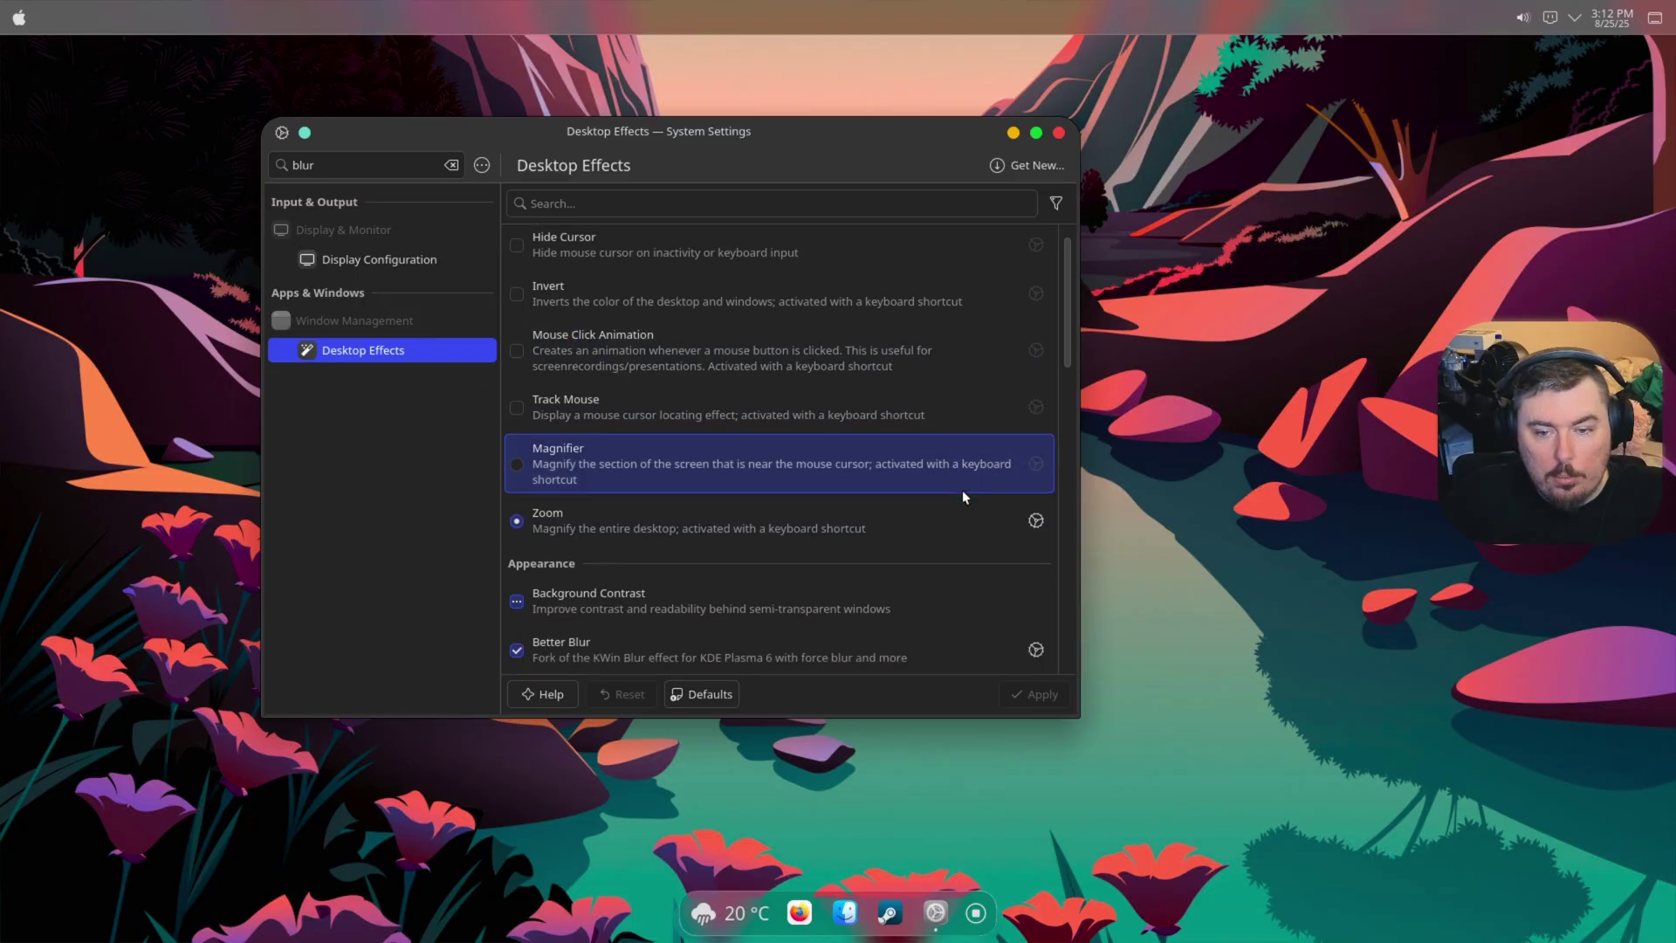
click(1035, 529)
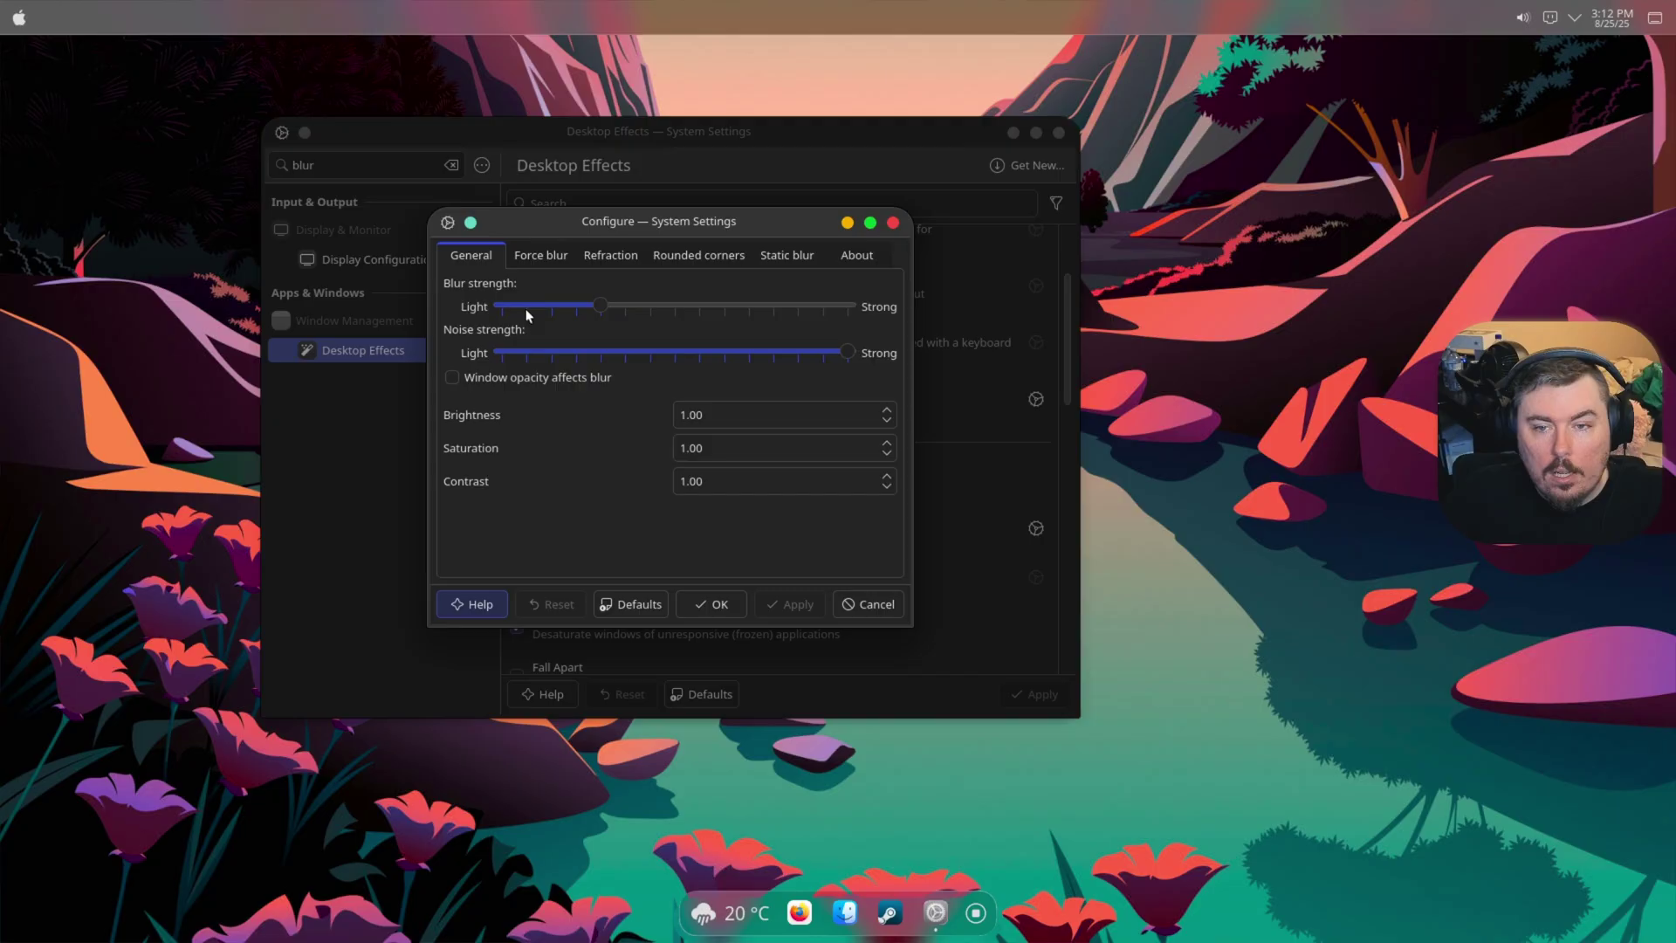
click(540, 255)
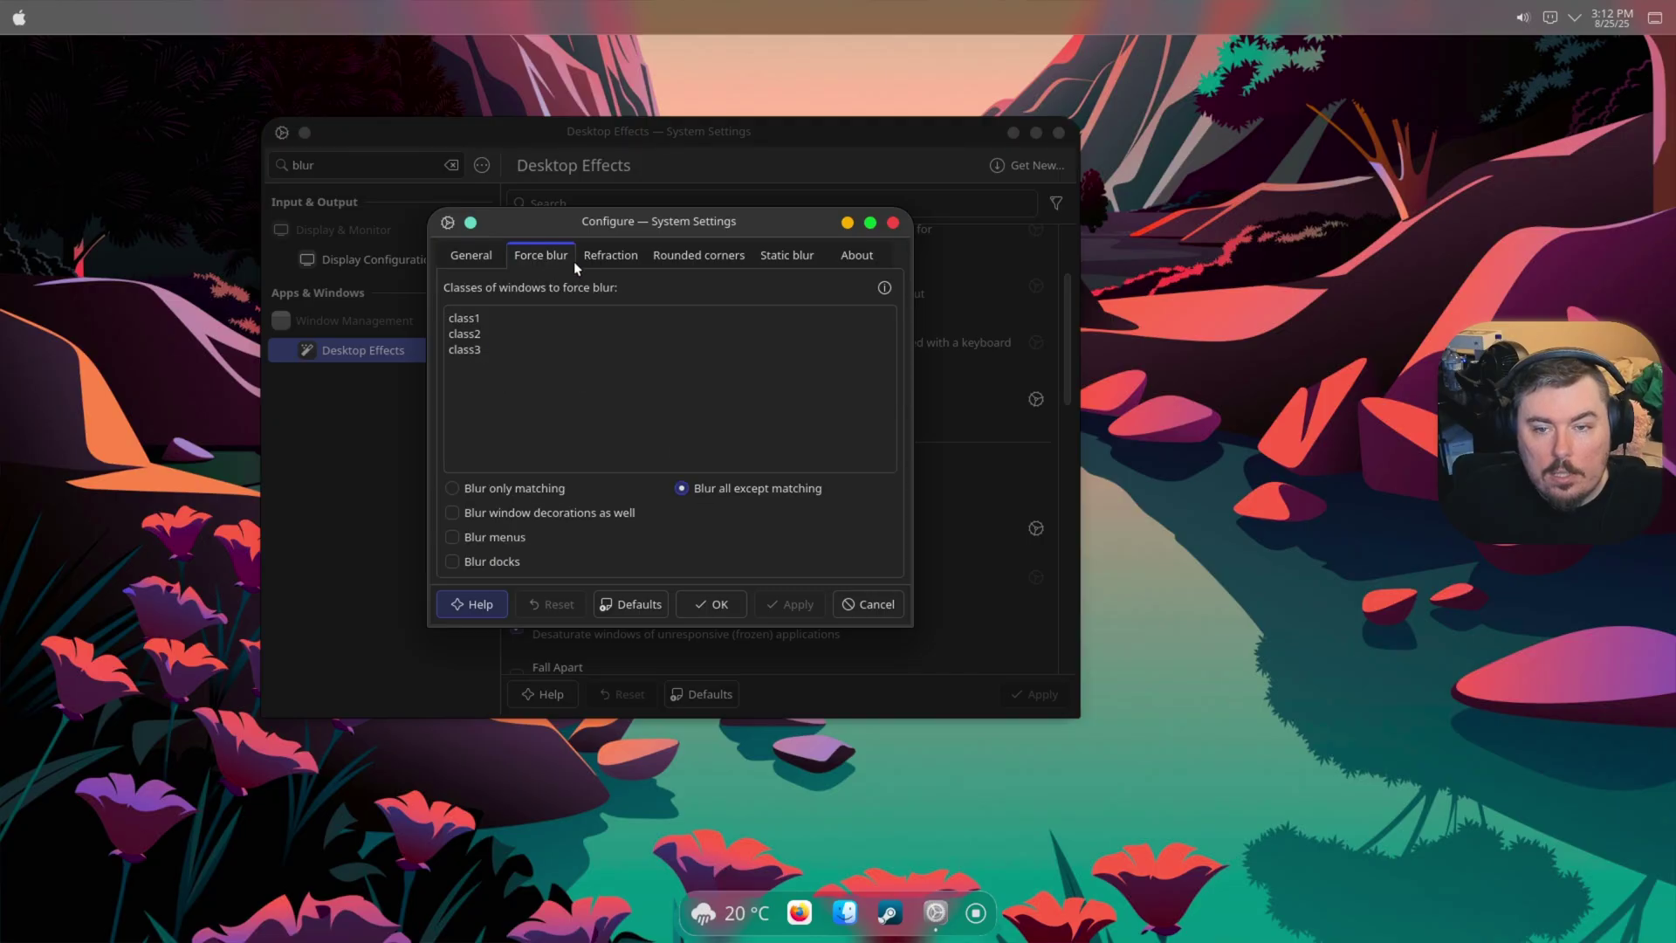
click(515, 559)
click(762, 608)
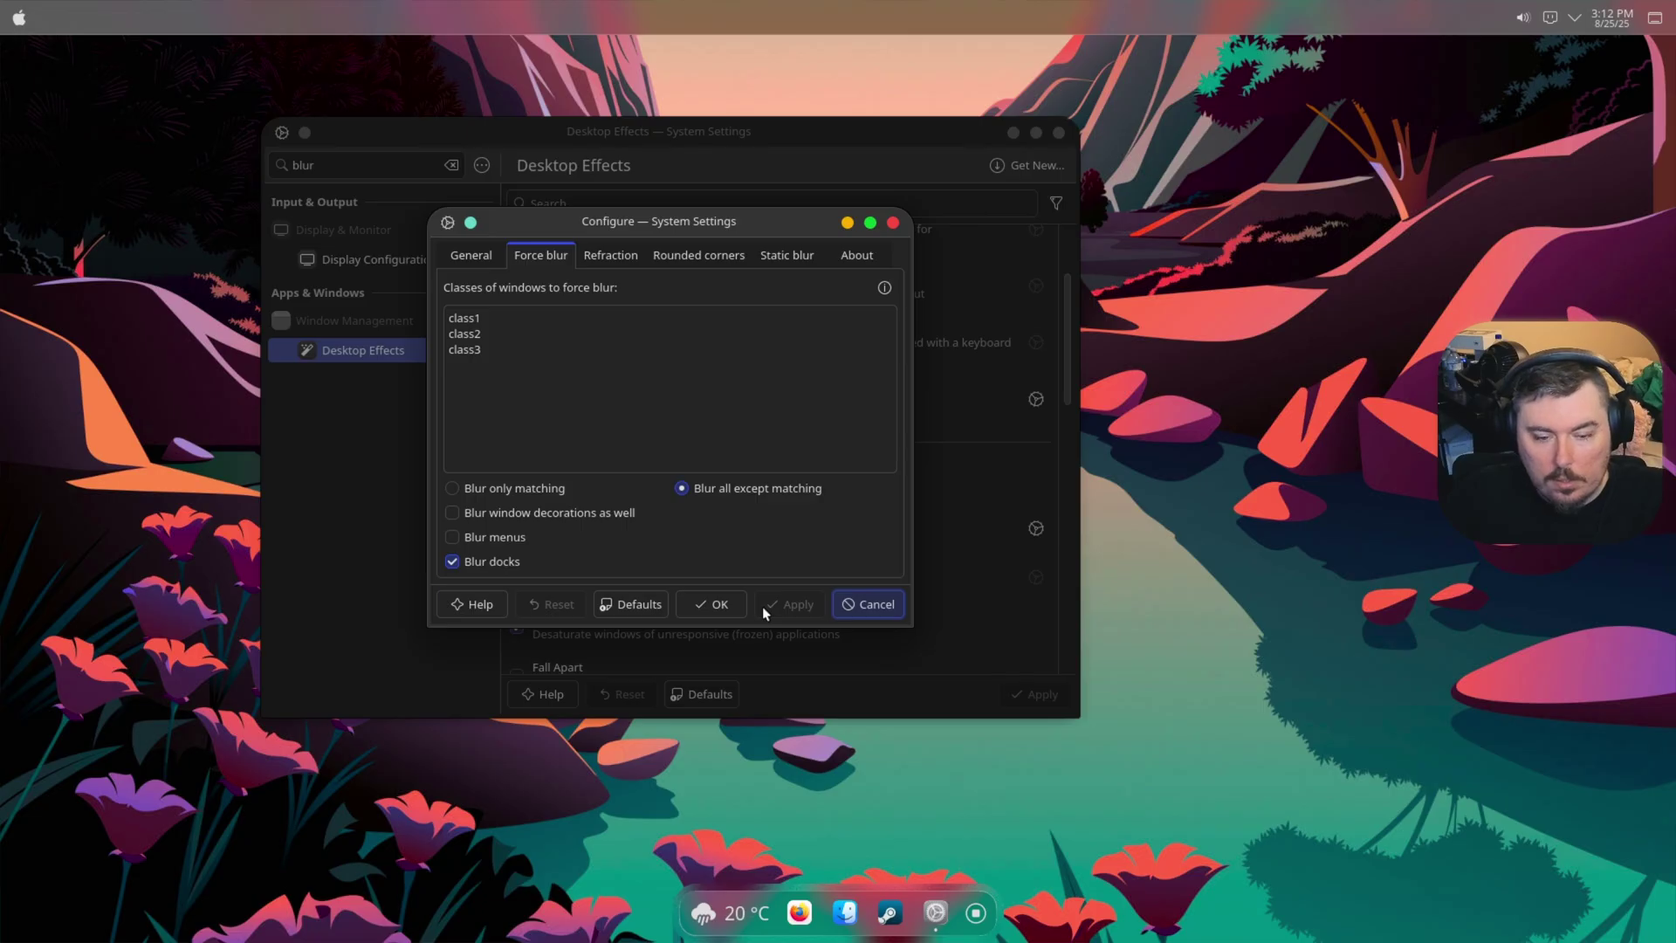
Step: Turn off Round maximized windows under Rounded corners and apply
click(686, 258)
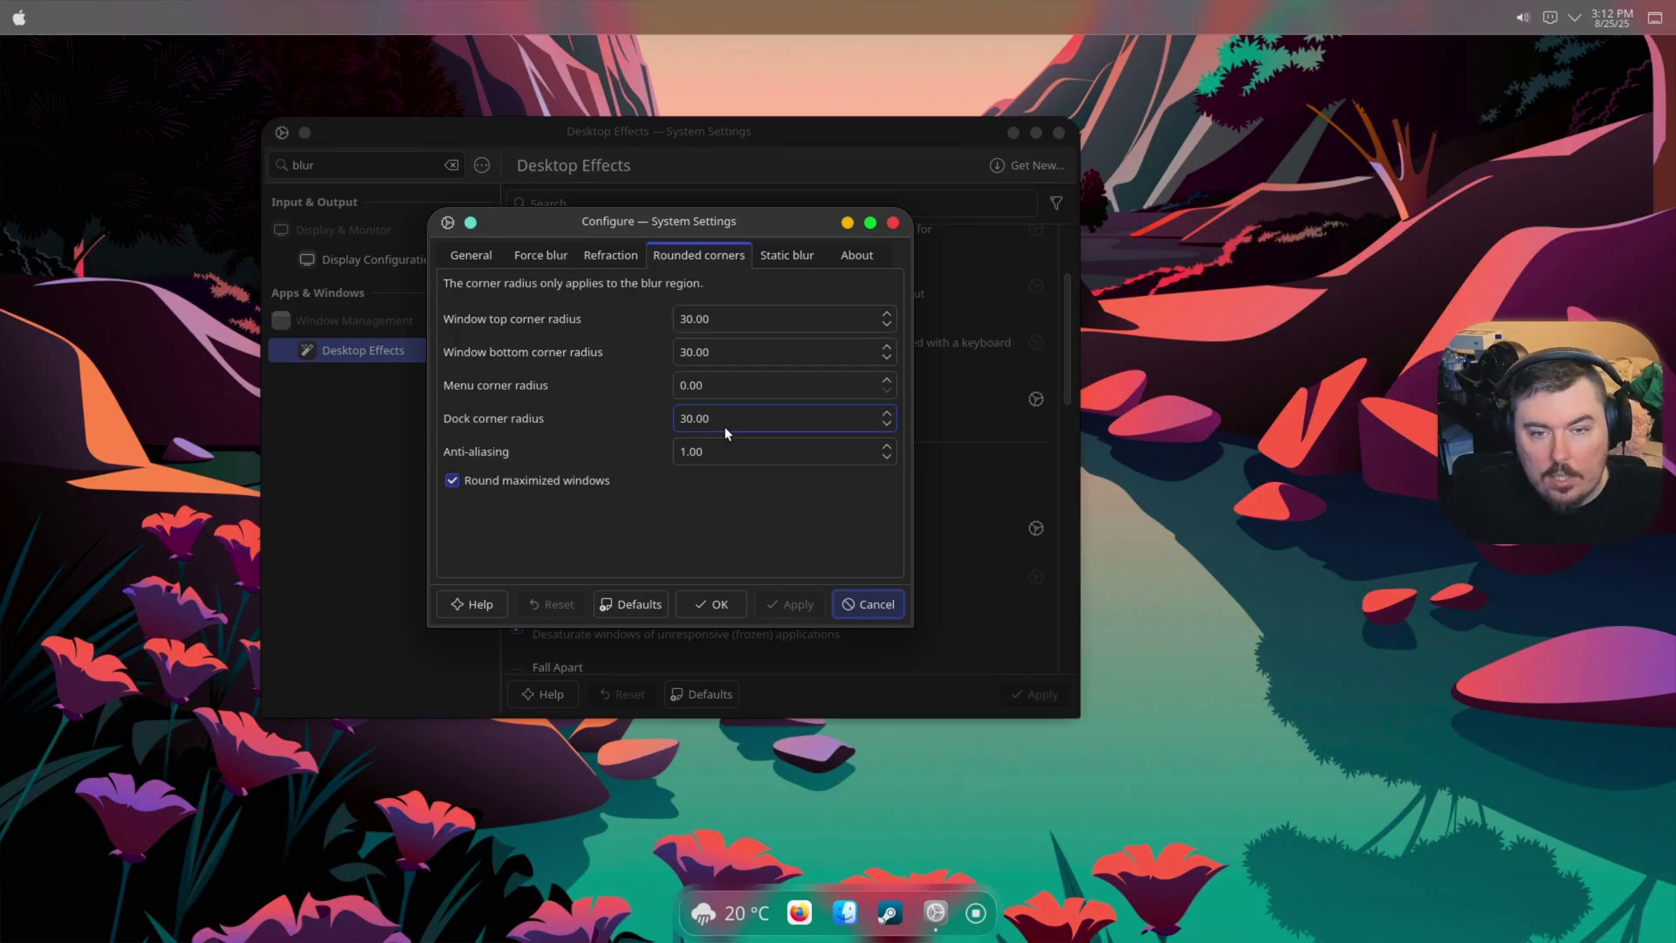
click(525, 484)
click(768, 604)
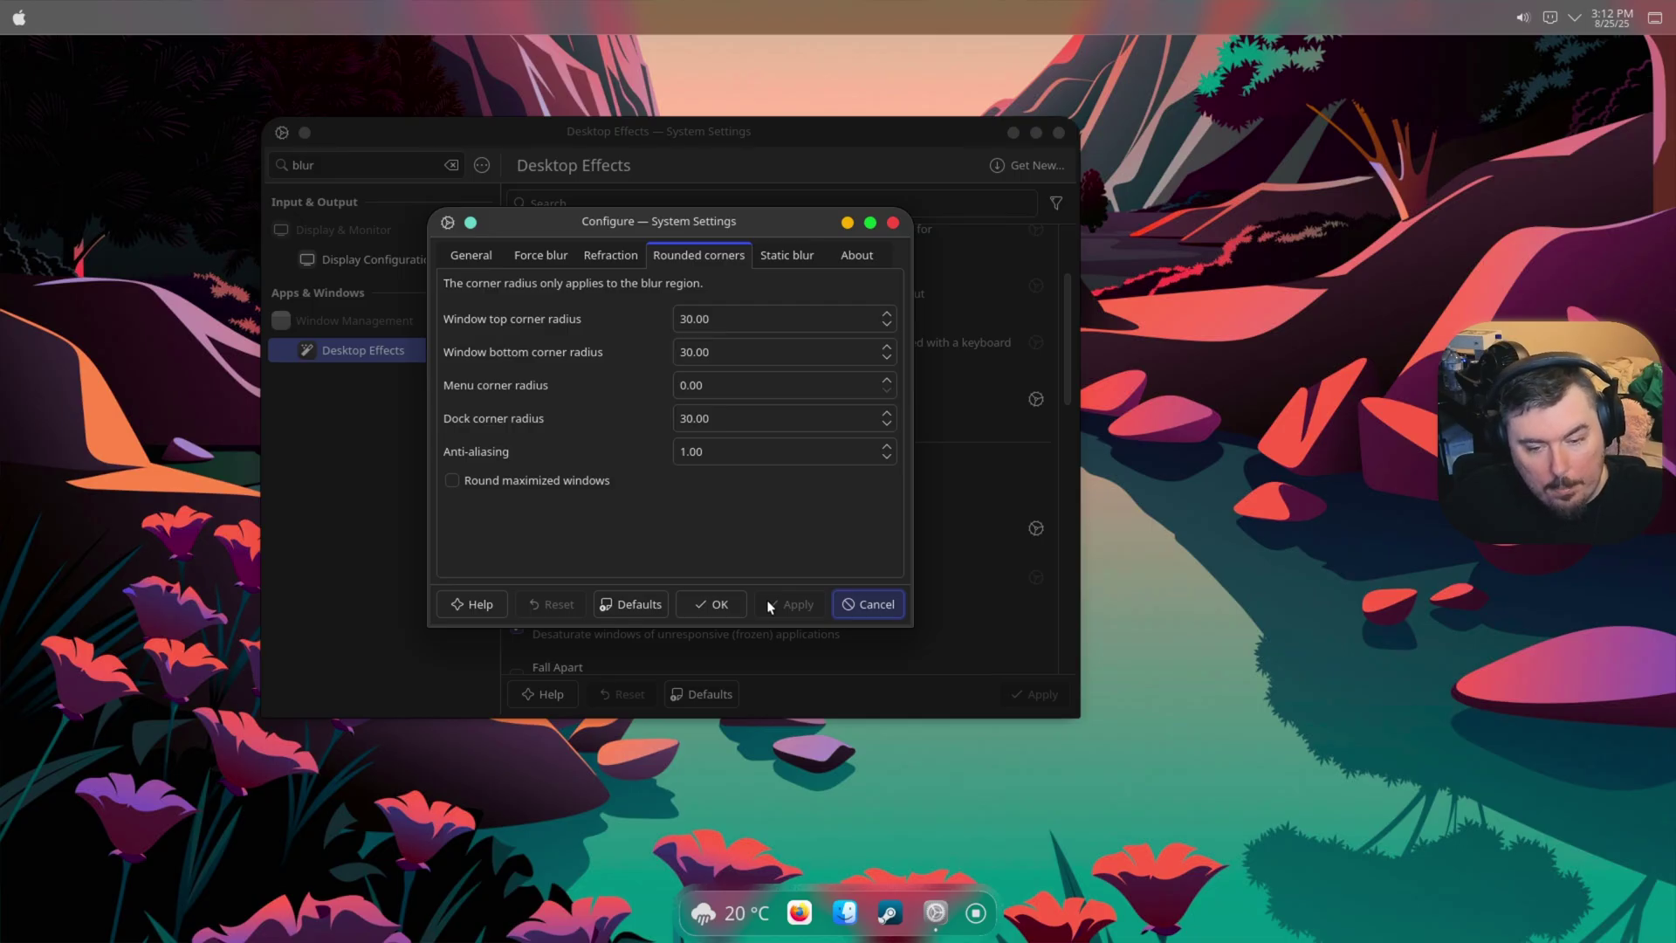
Step: Toggle dock blurring off and back on, applying each, then review General and Rounded corners
click(547, 255)
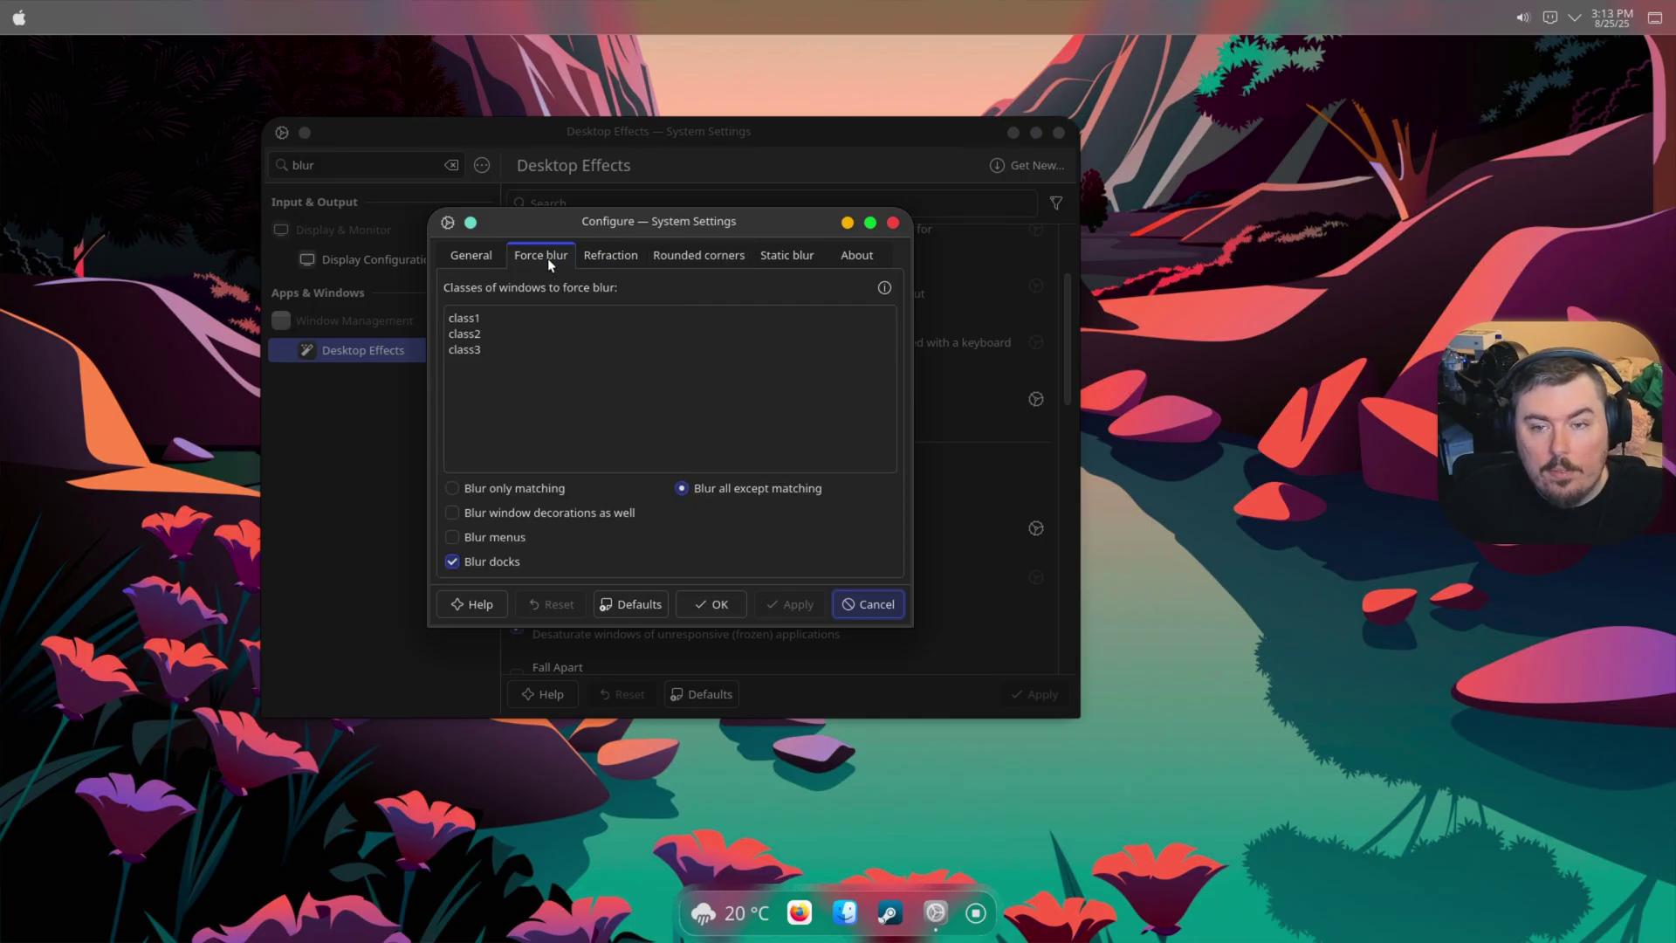
click(485, 560)
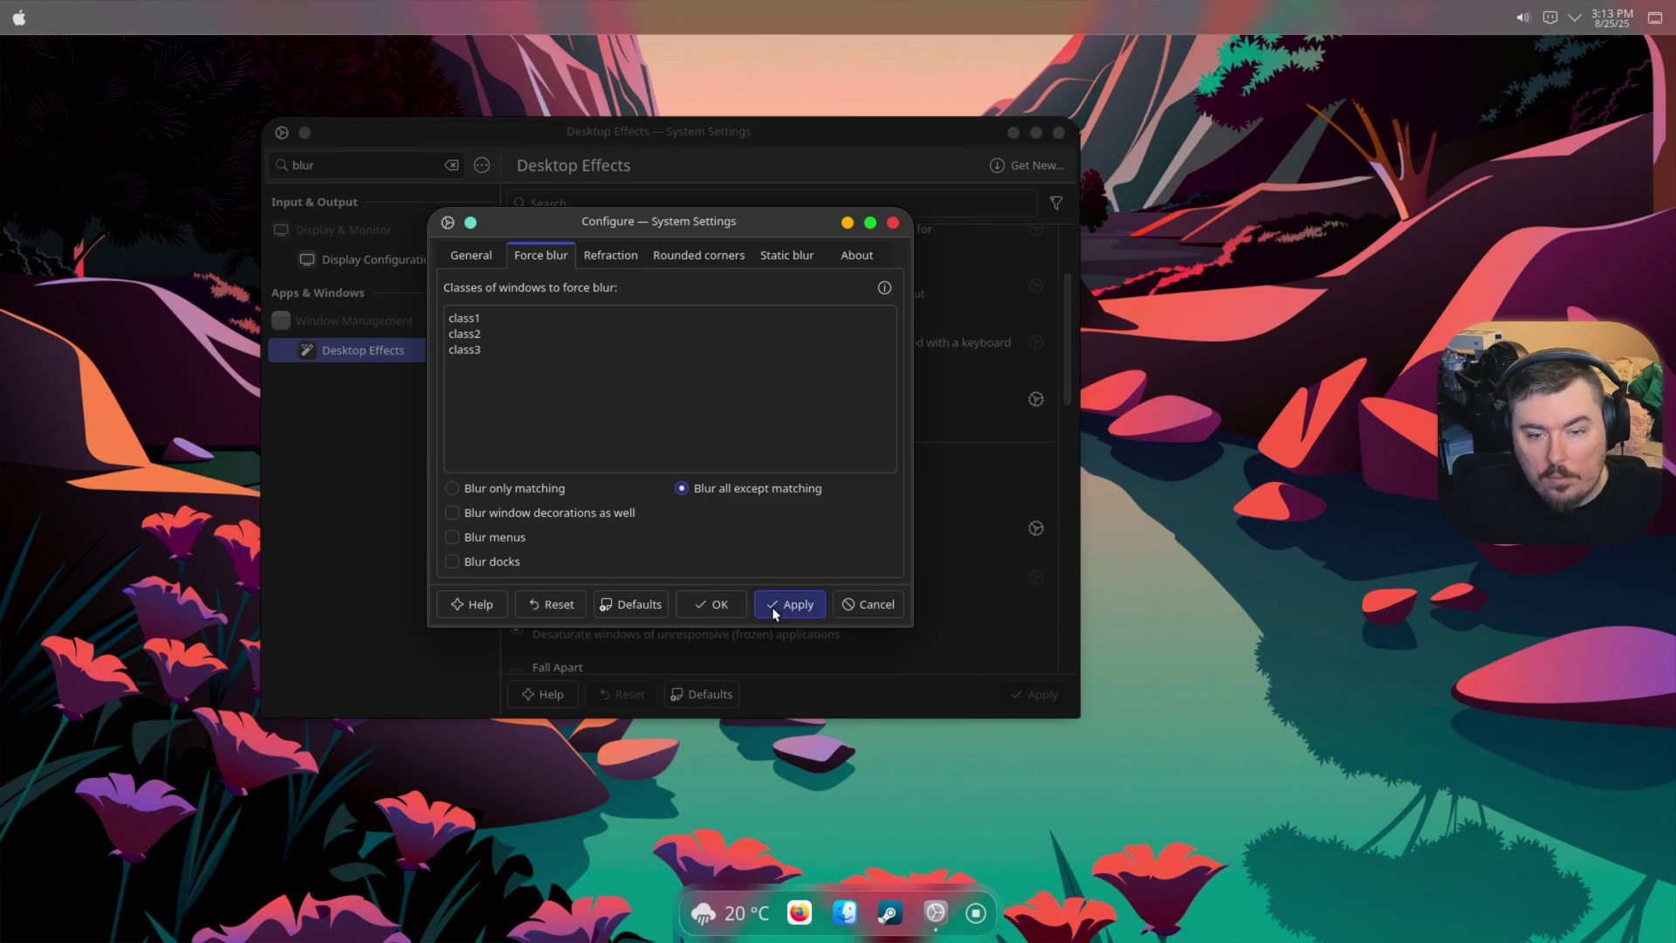
click(772, 606)
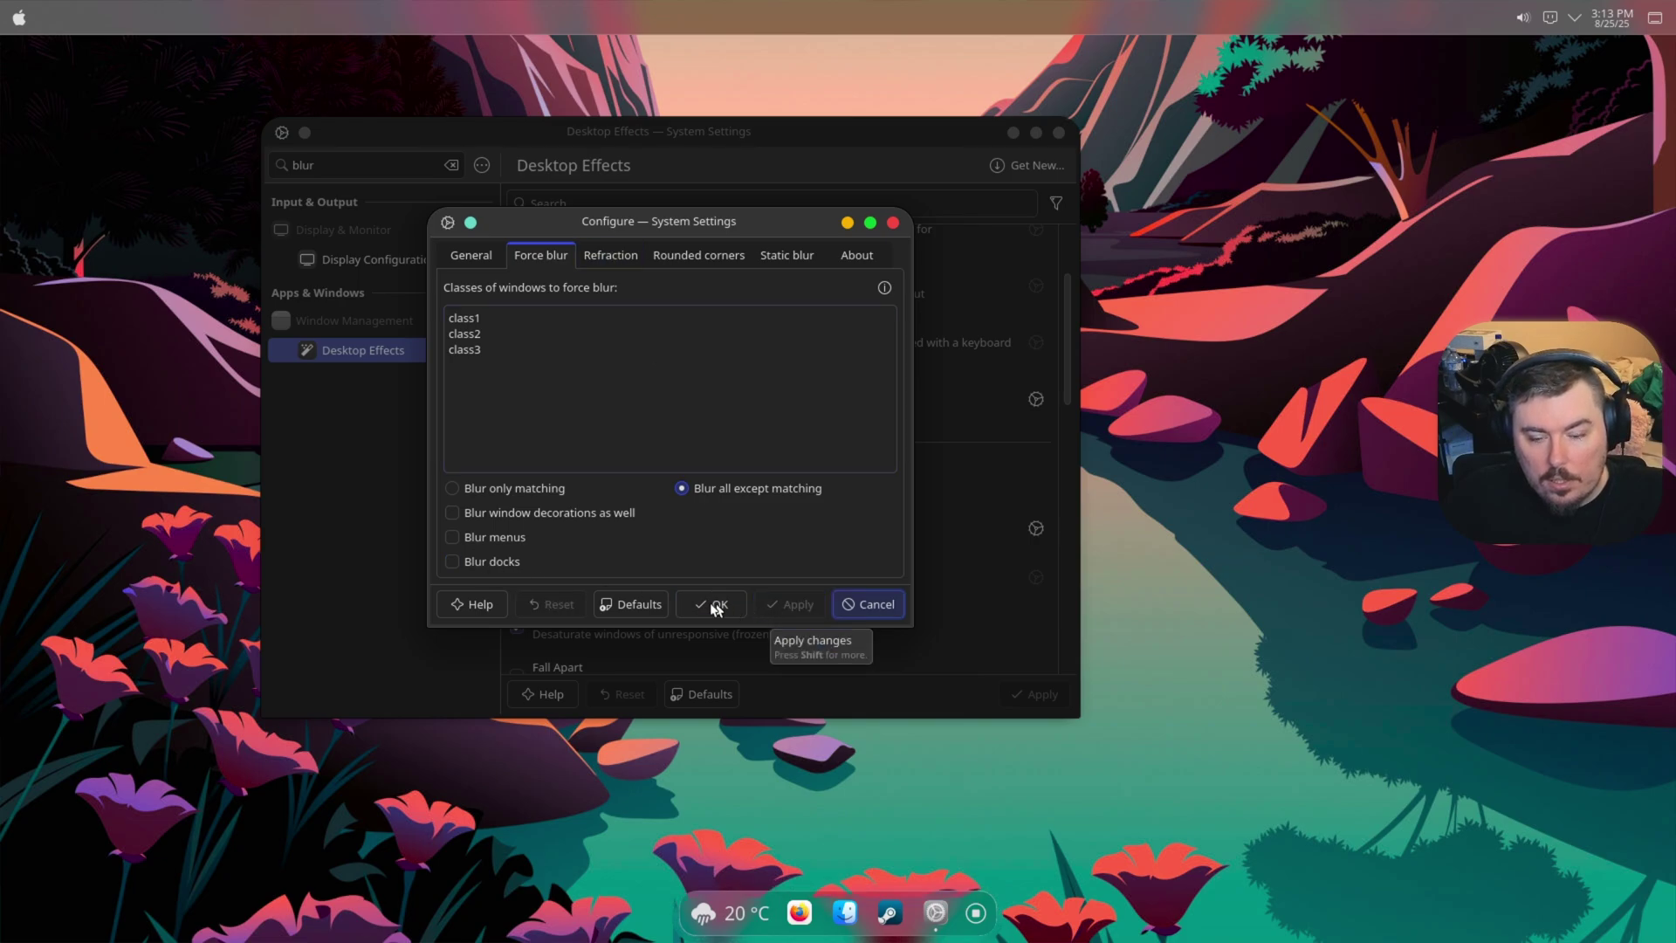
click(490, 559)
click(772, 609)
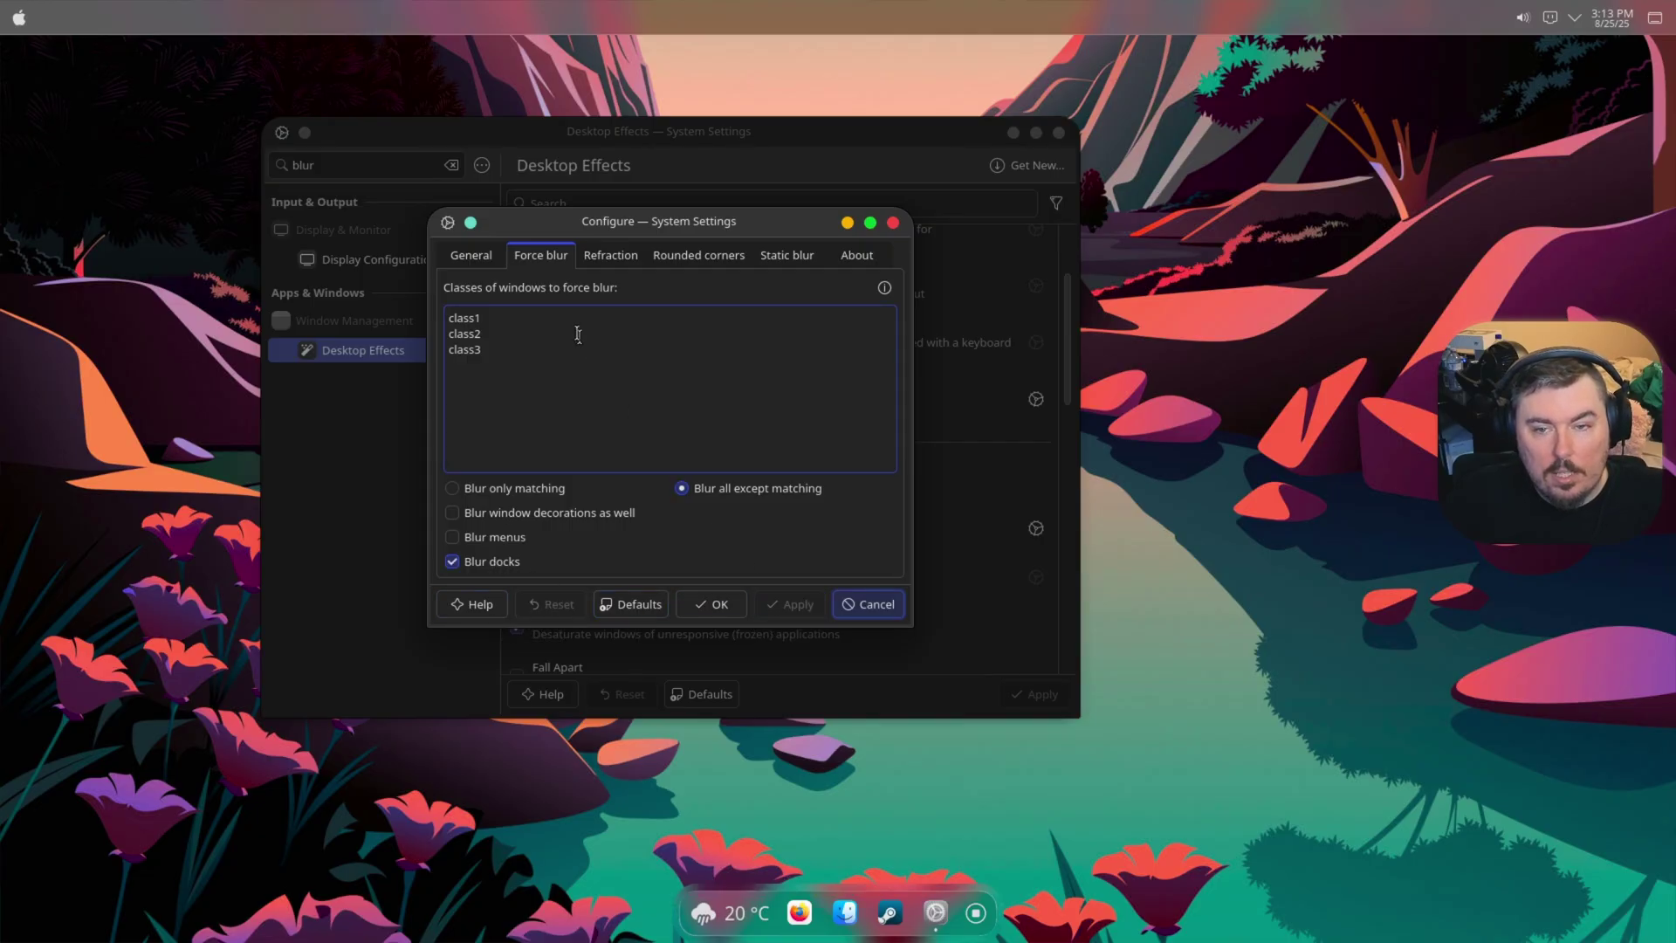
click(473, 258)
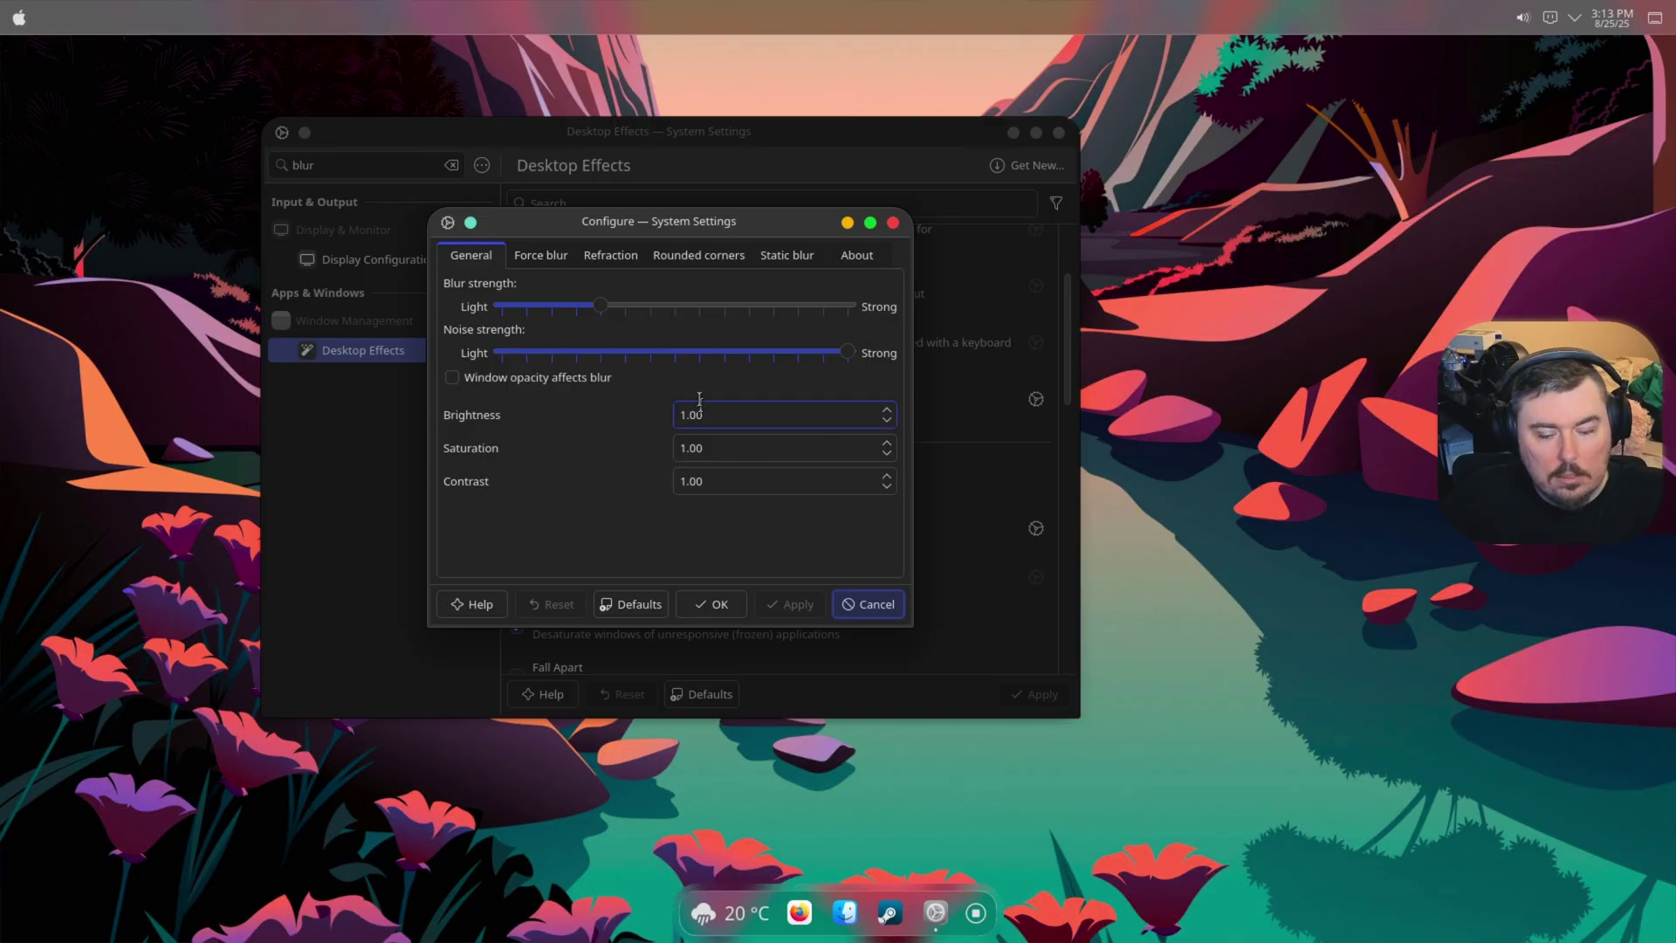
click(686, 258)
Step: Enable static blur and turn off dynamic blur, applying each change
click(773, 255)
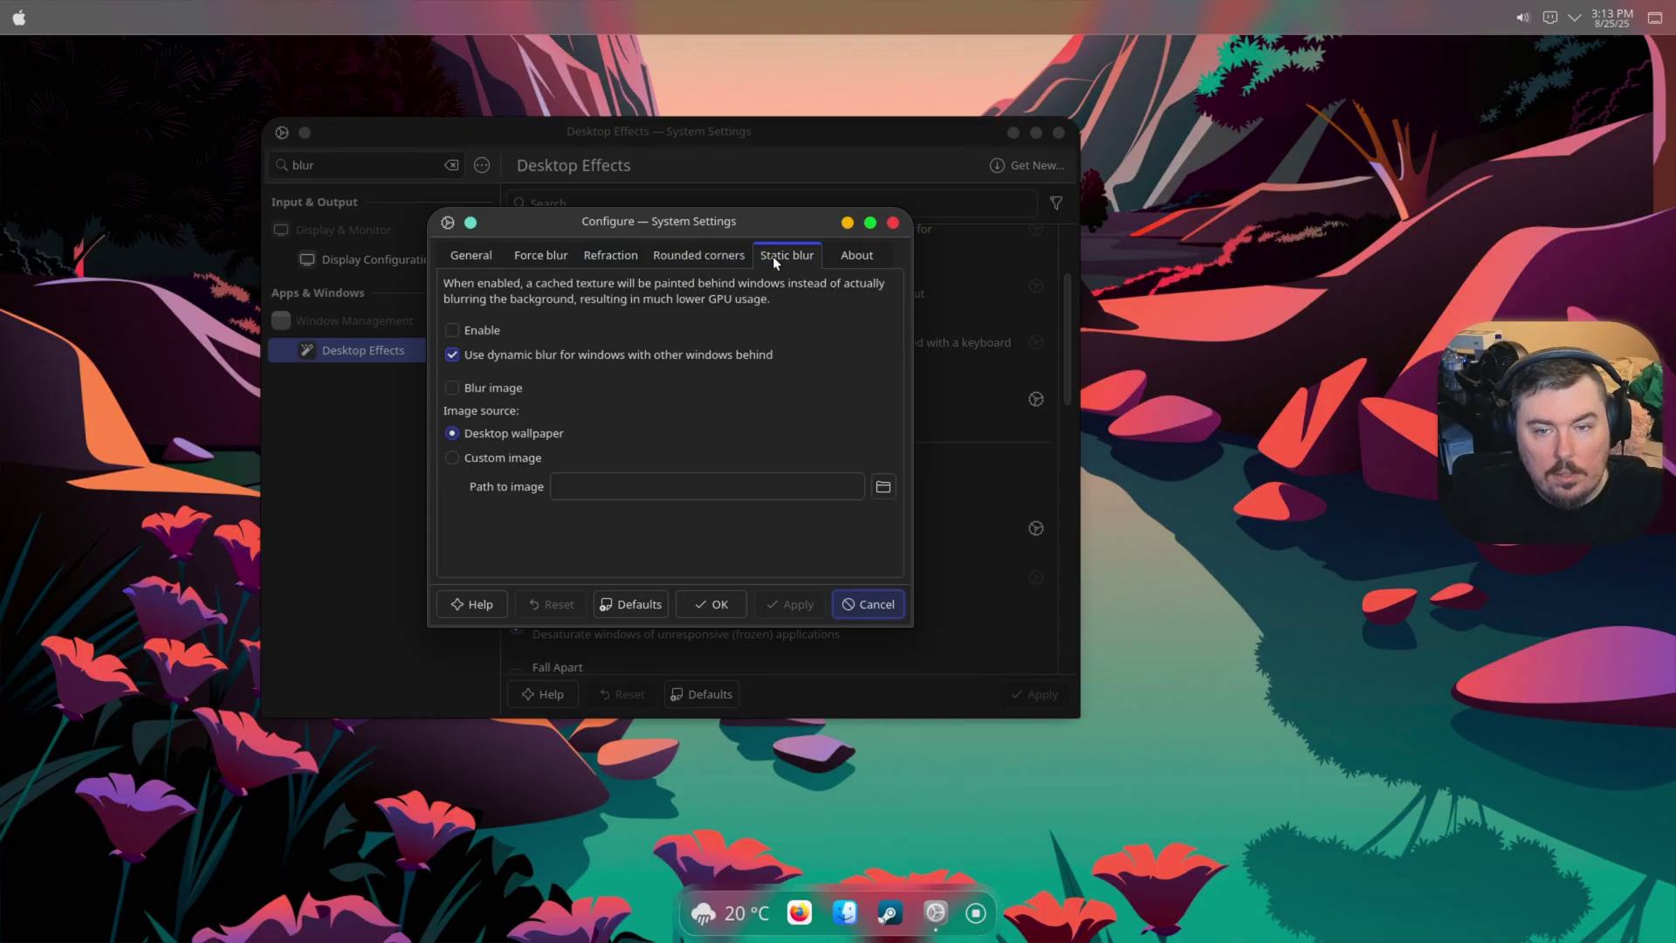
click(485, 331)
click(778, 598)
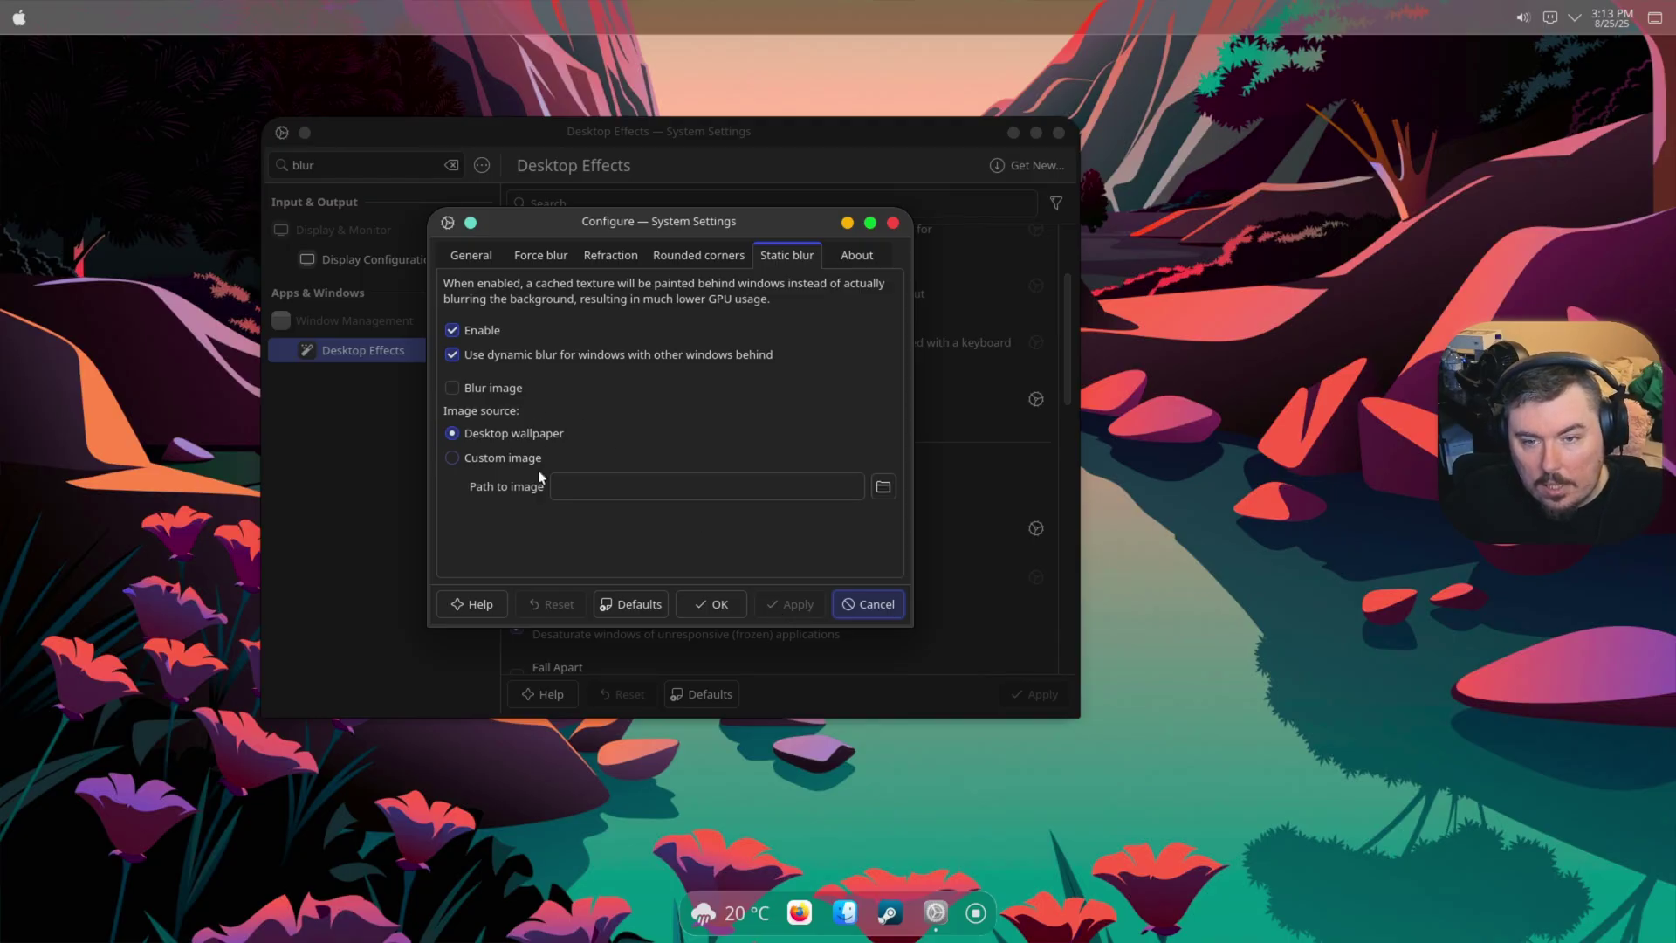
click(480, 357)
click(794, 607)
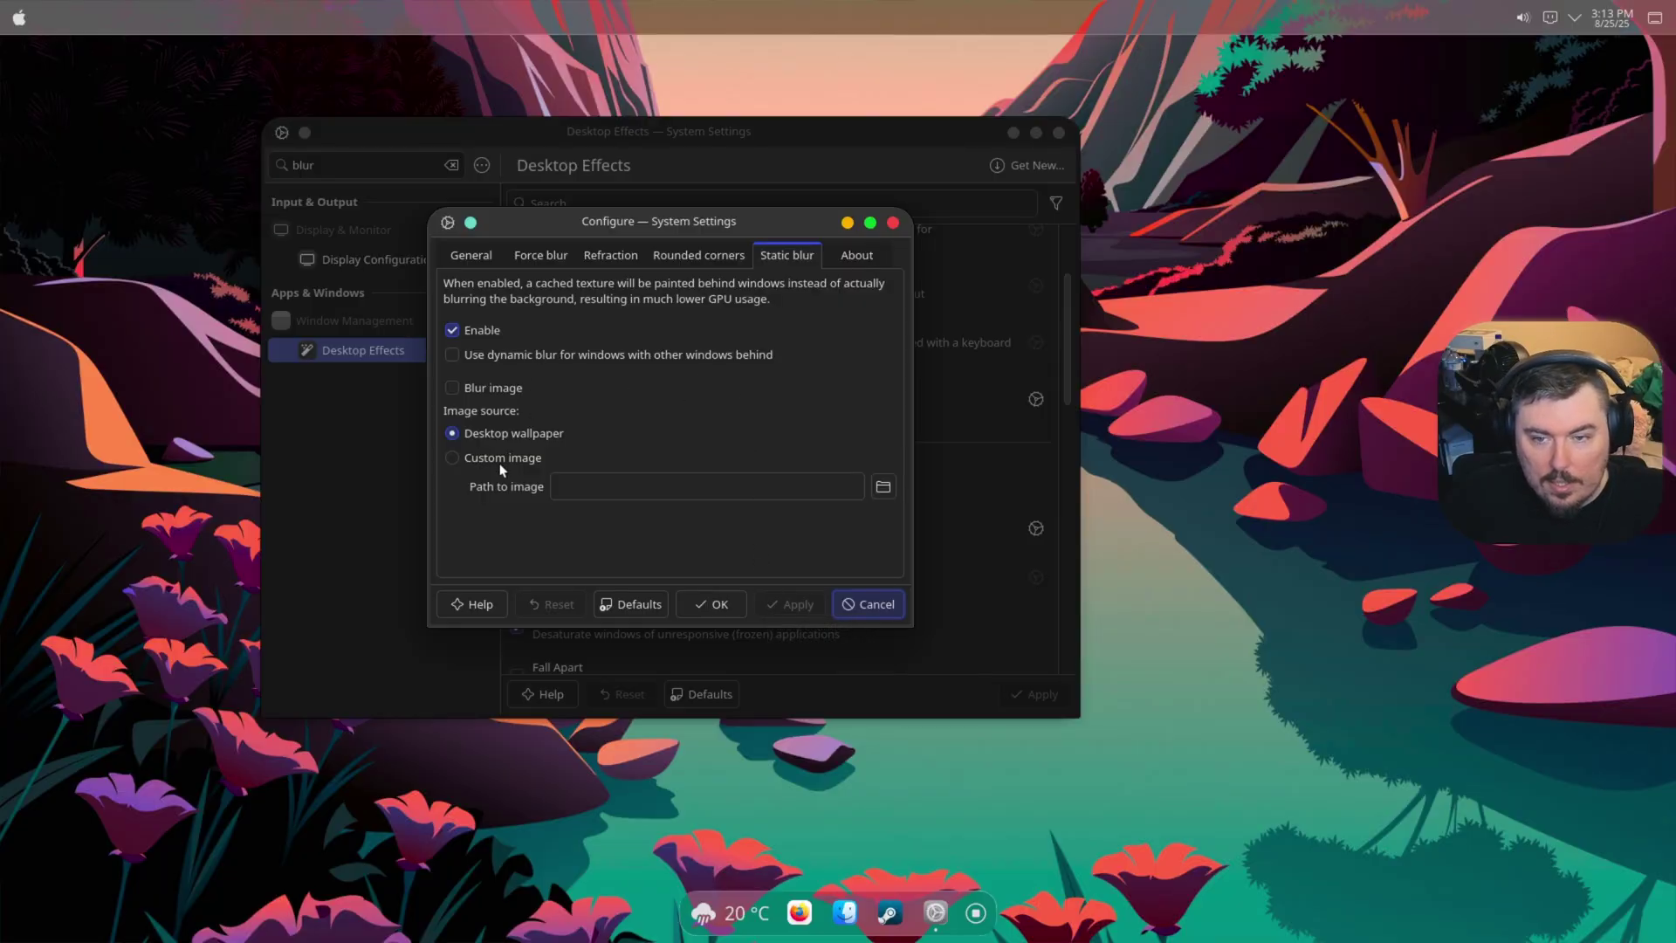
Step: Try a custom image source, revert to Desktop wallpaper as blur source, then close the dialog
click(471, 459)
click(803, 606)
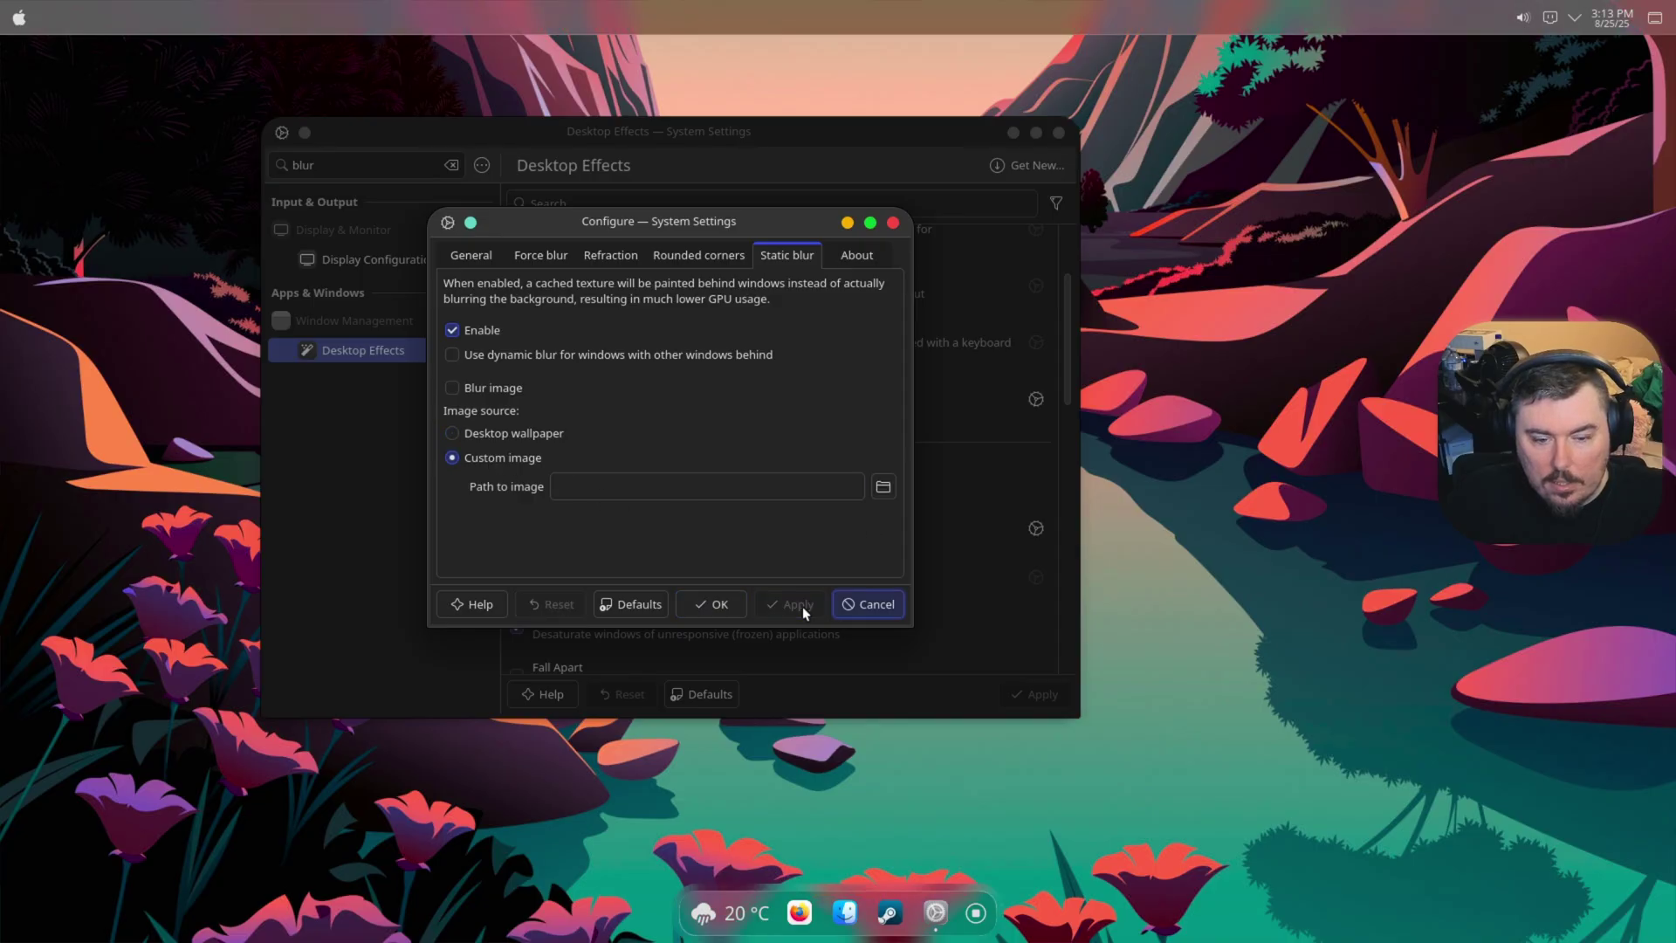
click(489, 434)
click(783, 605)
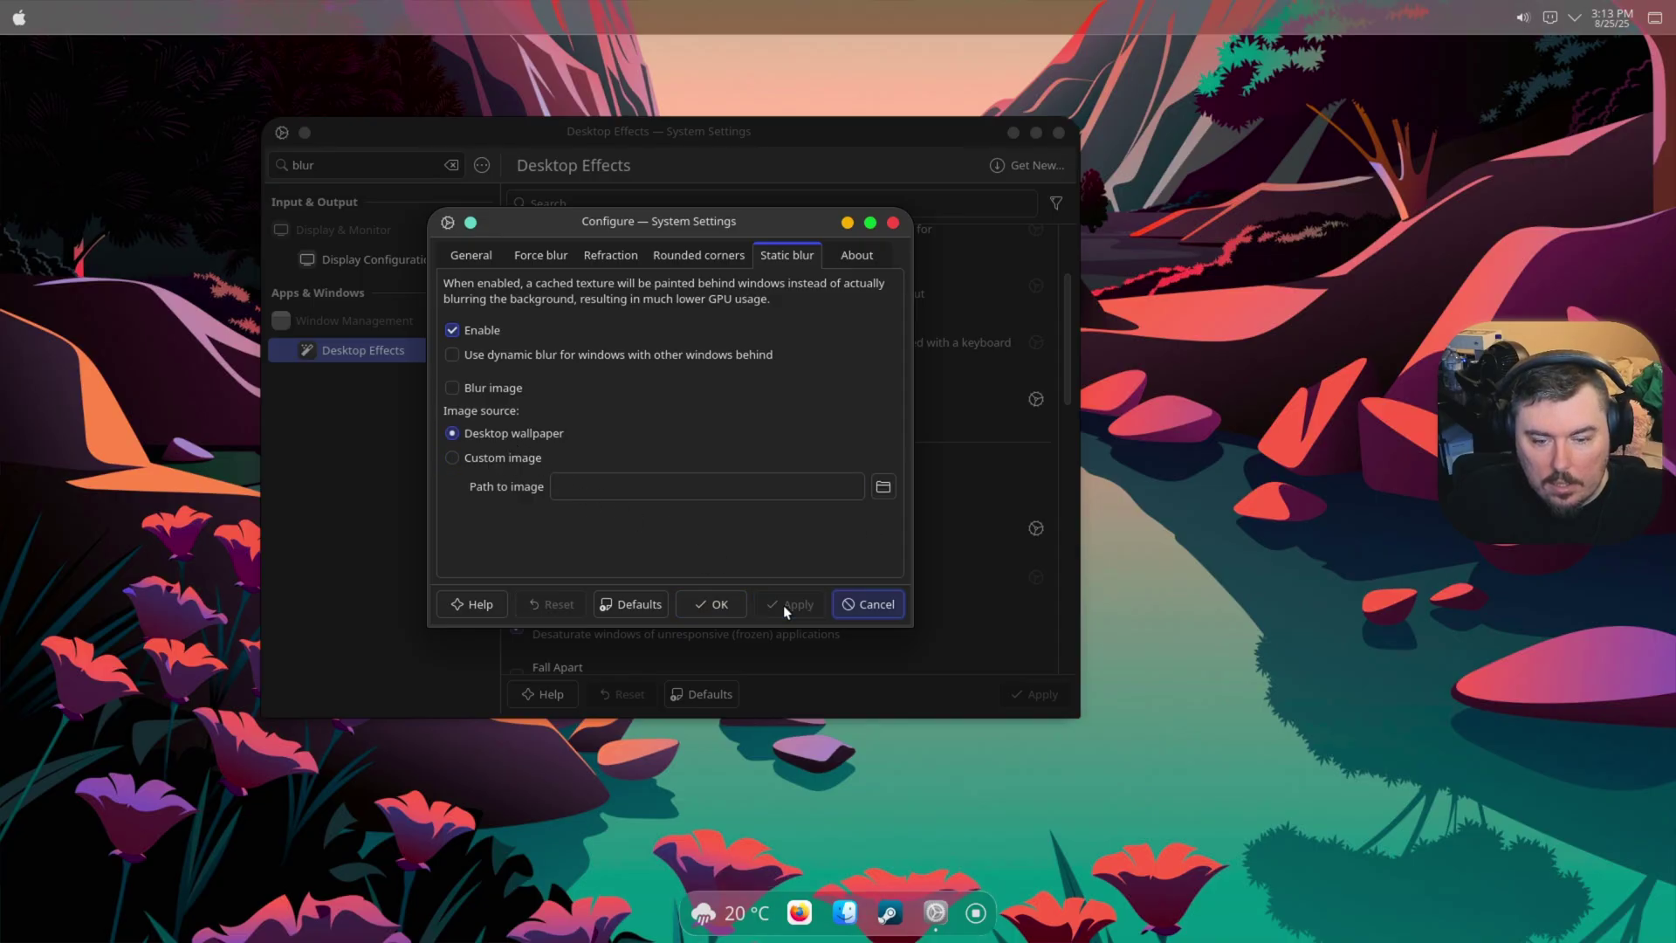
click(711, 604)
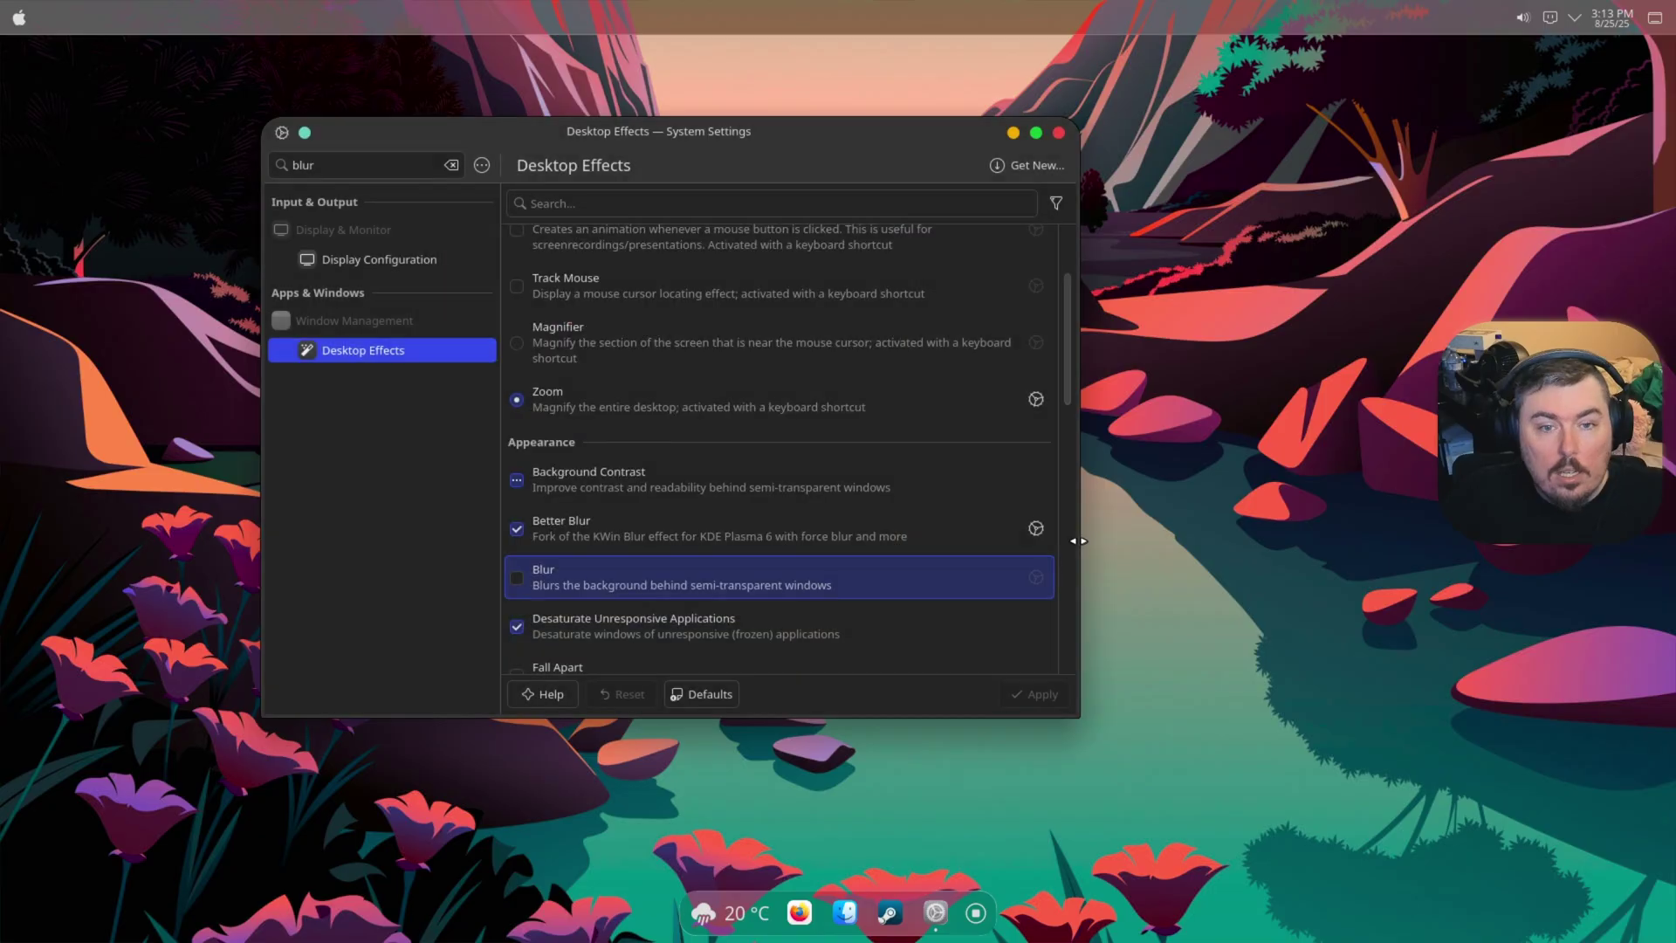
Step: Briefly apply the MacTahoe wallpaper, restore MkosBigSur_2, and close the wallpaper settings
right_click(1080, 544)
right_click(1233, 494)
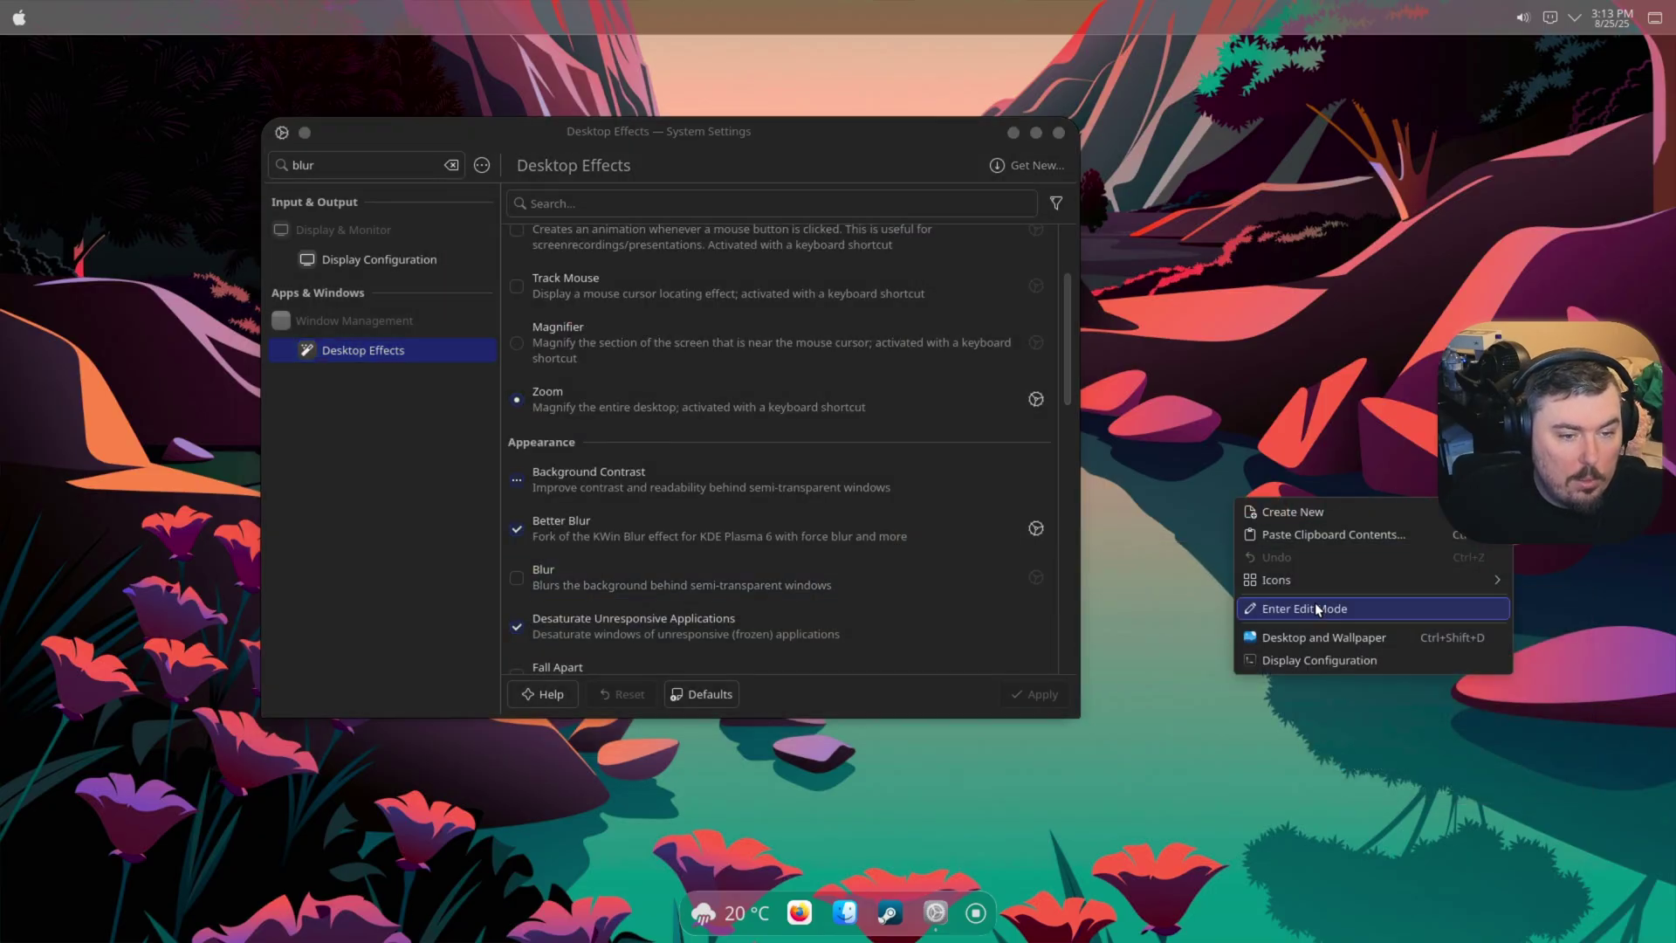
click(1328, 636)
click(1004, 489)
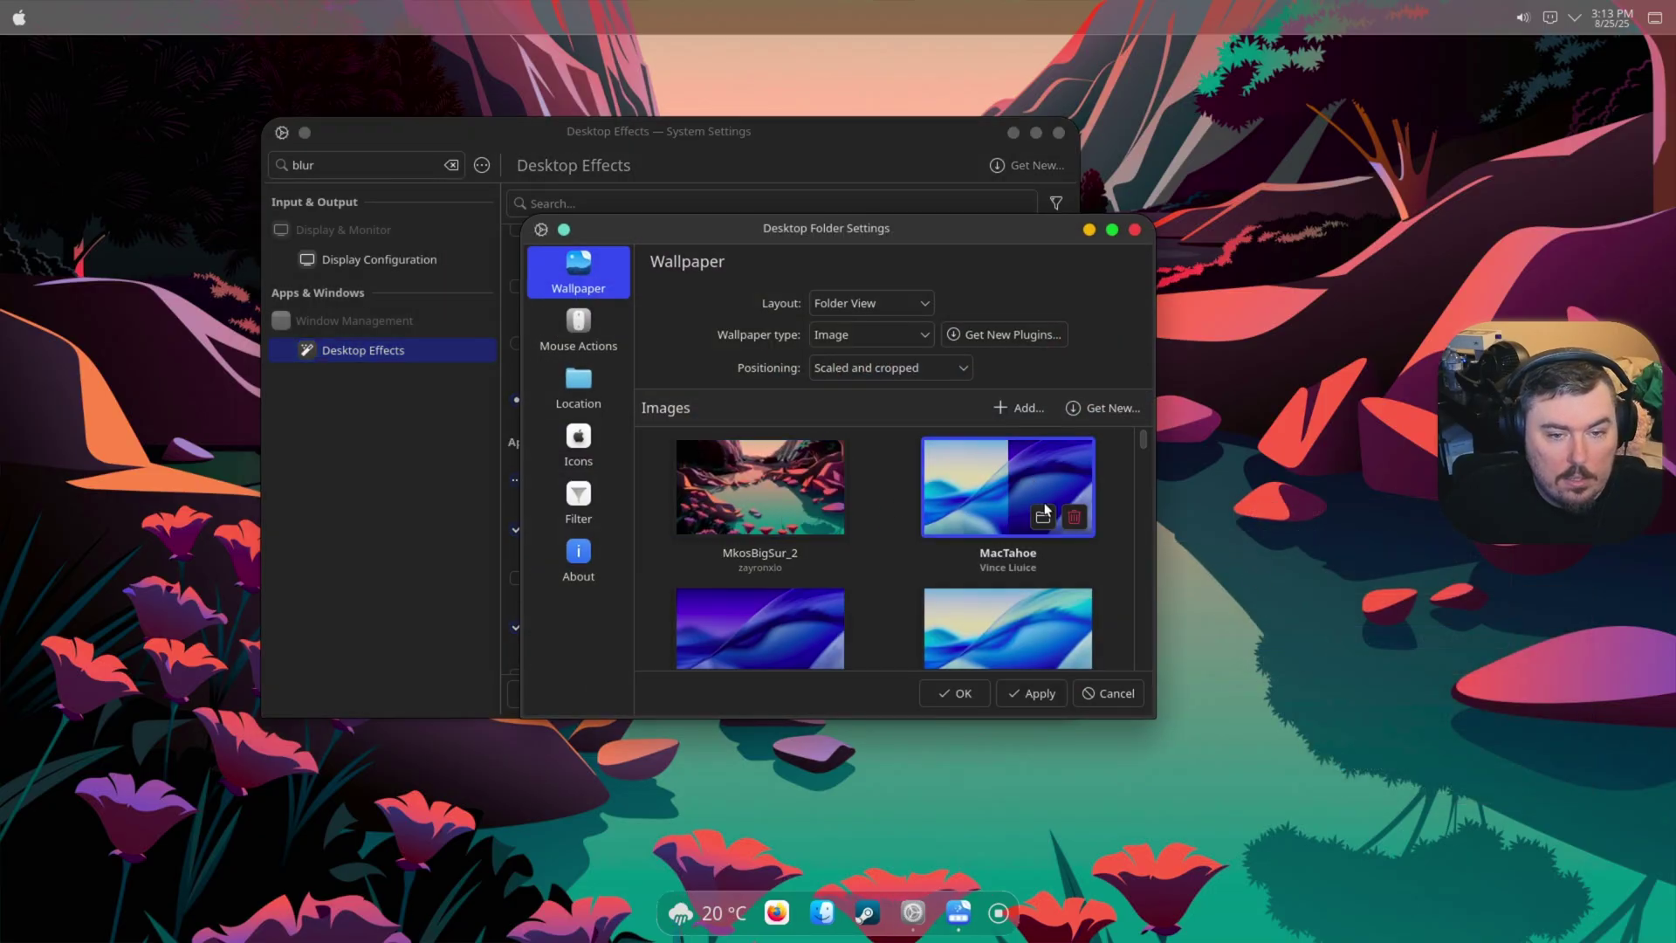
click(1028, 692)
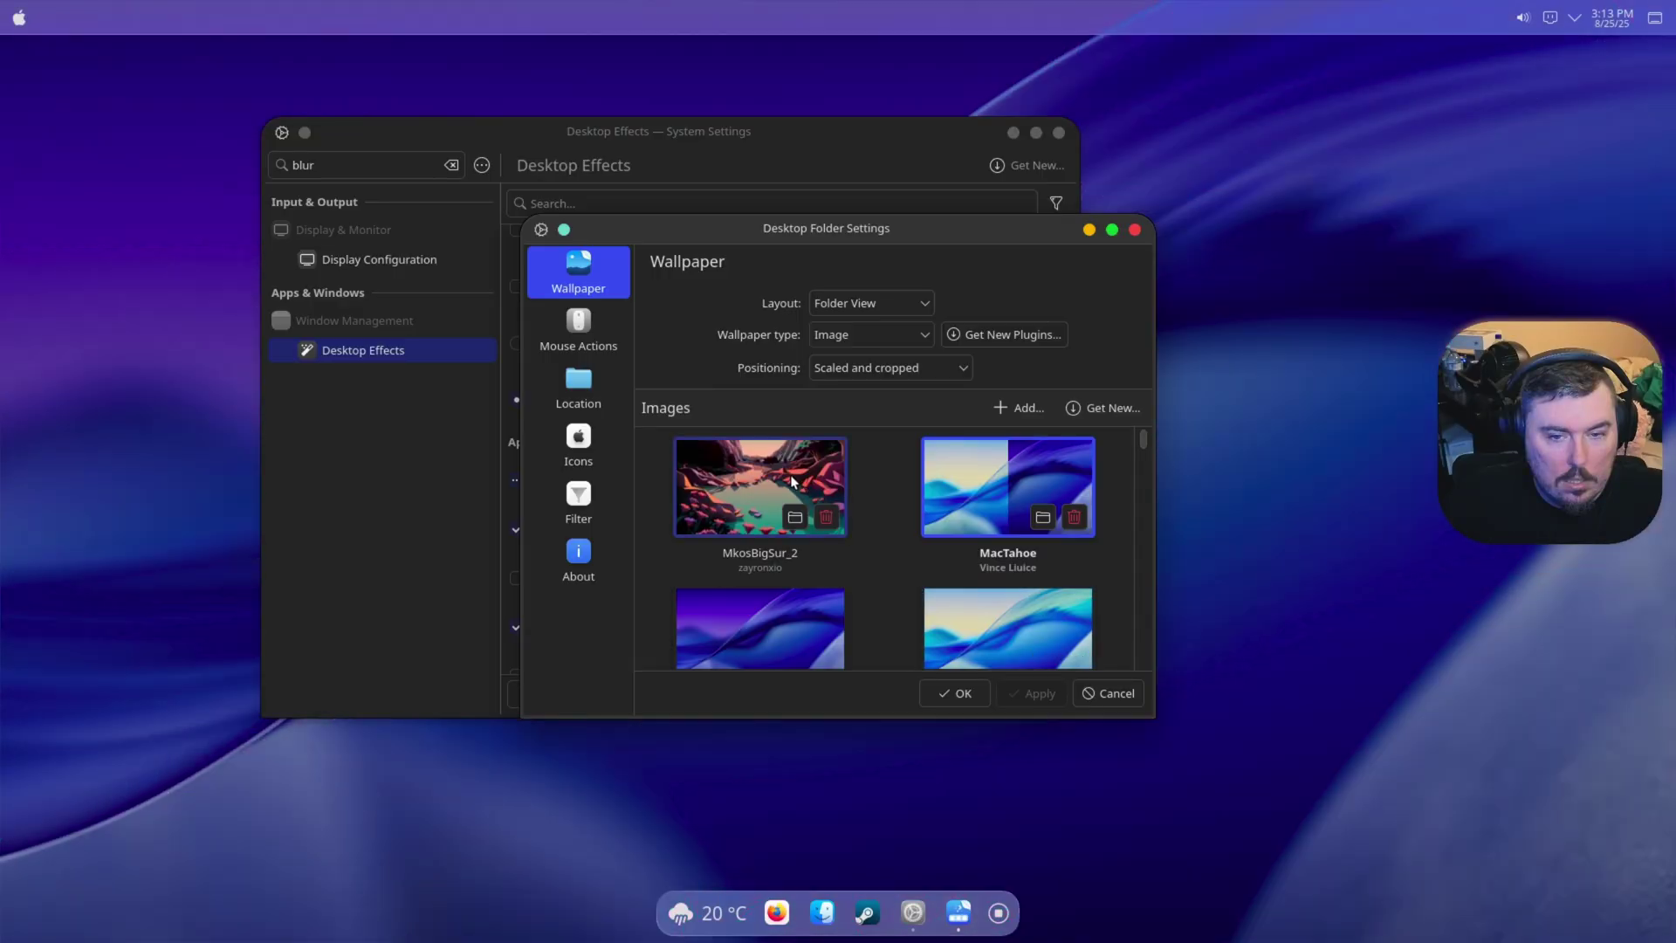
click(760, 487)
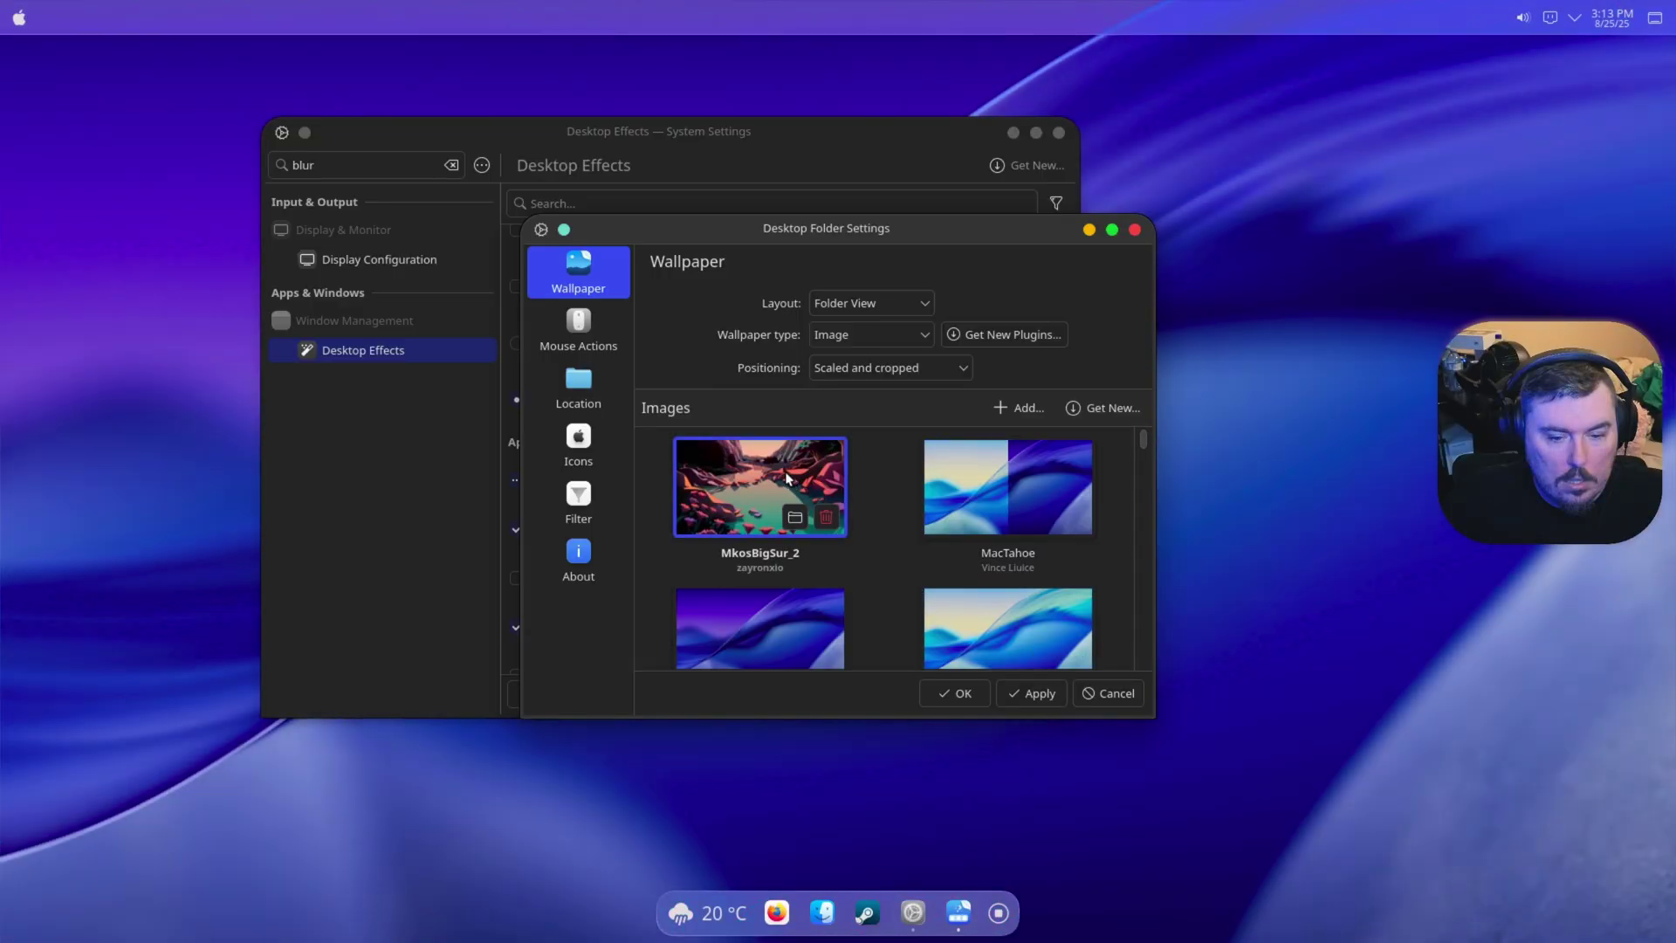
click(1023, 684)
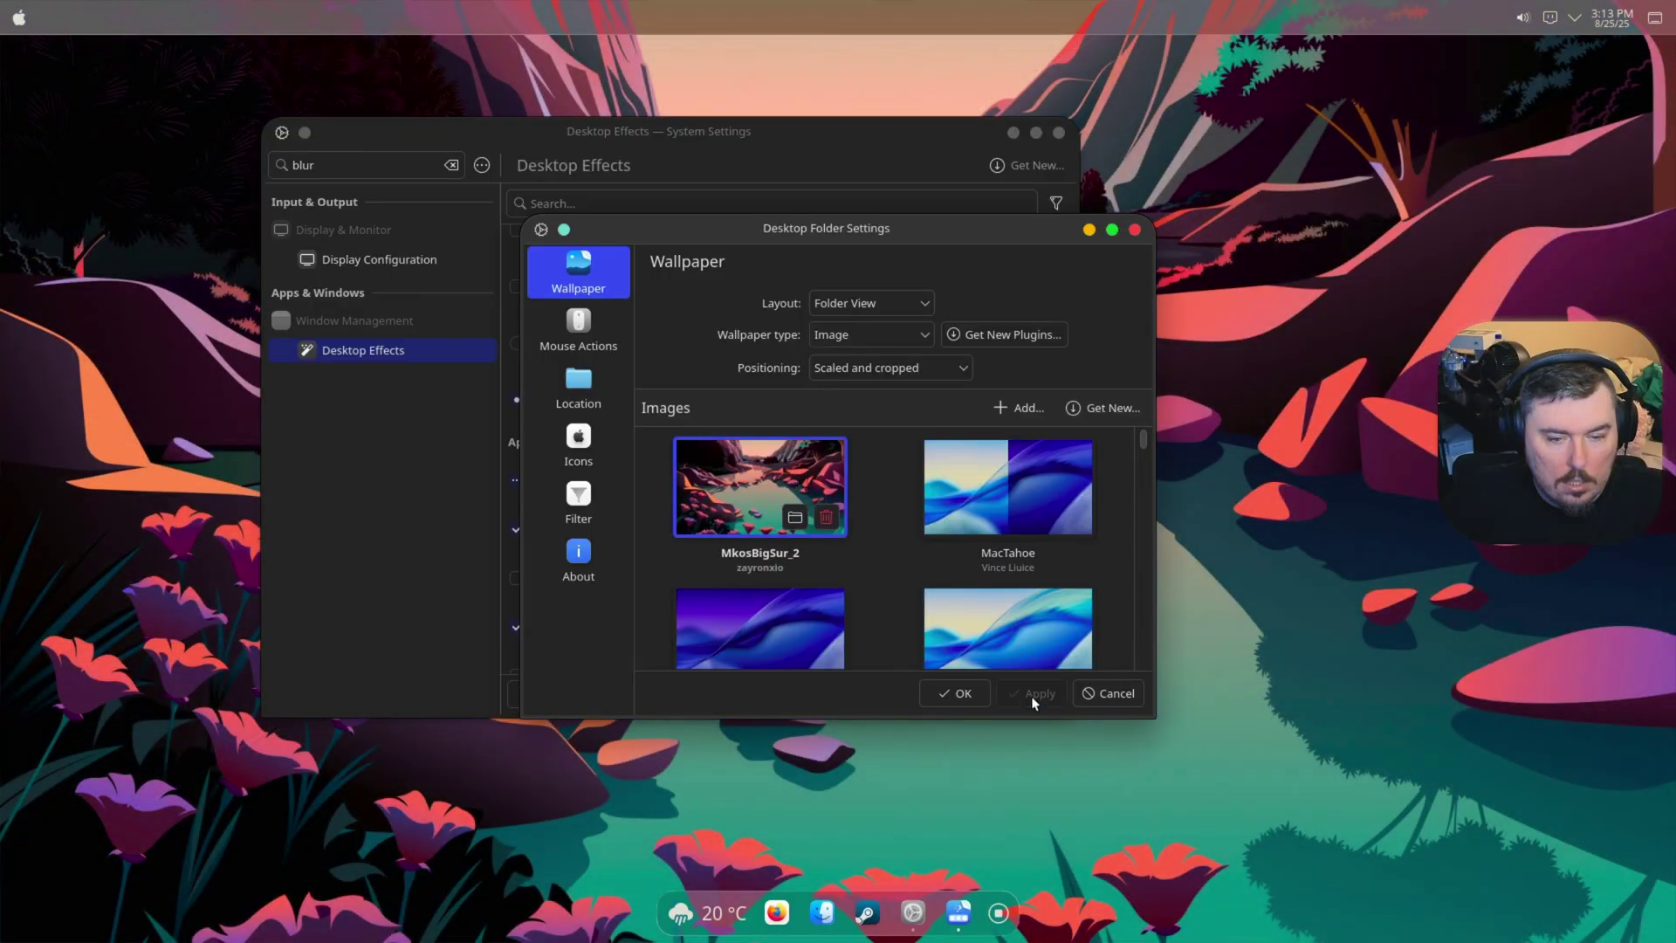
click(960, 693)
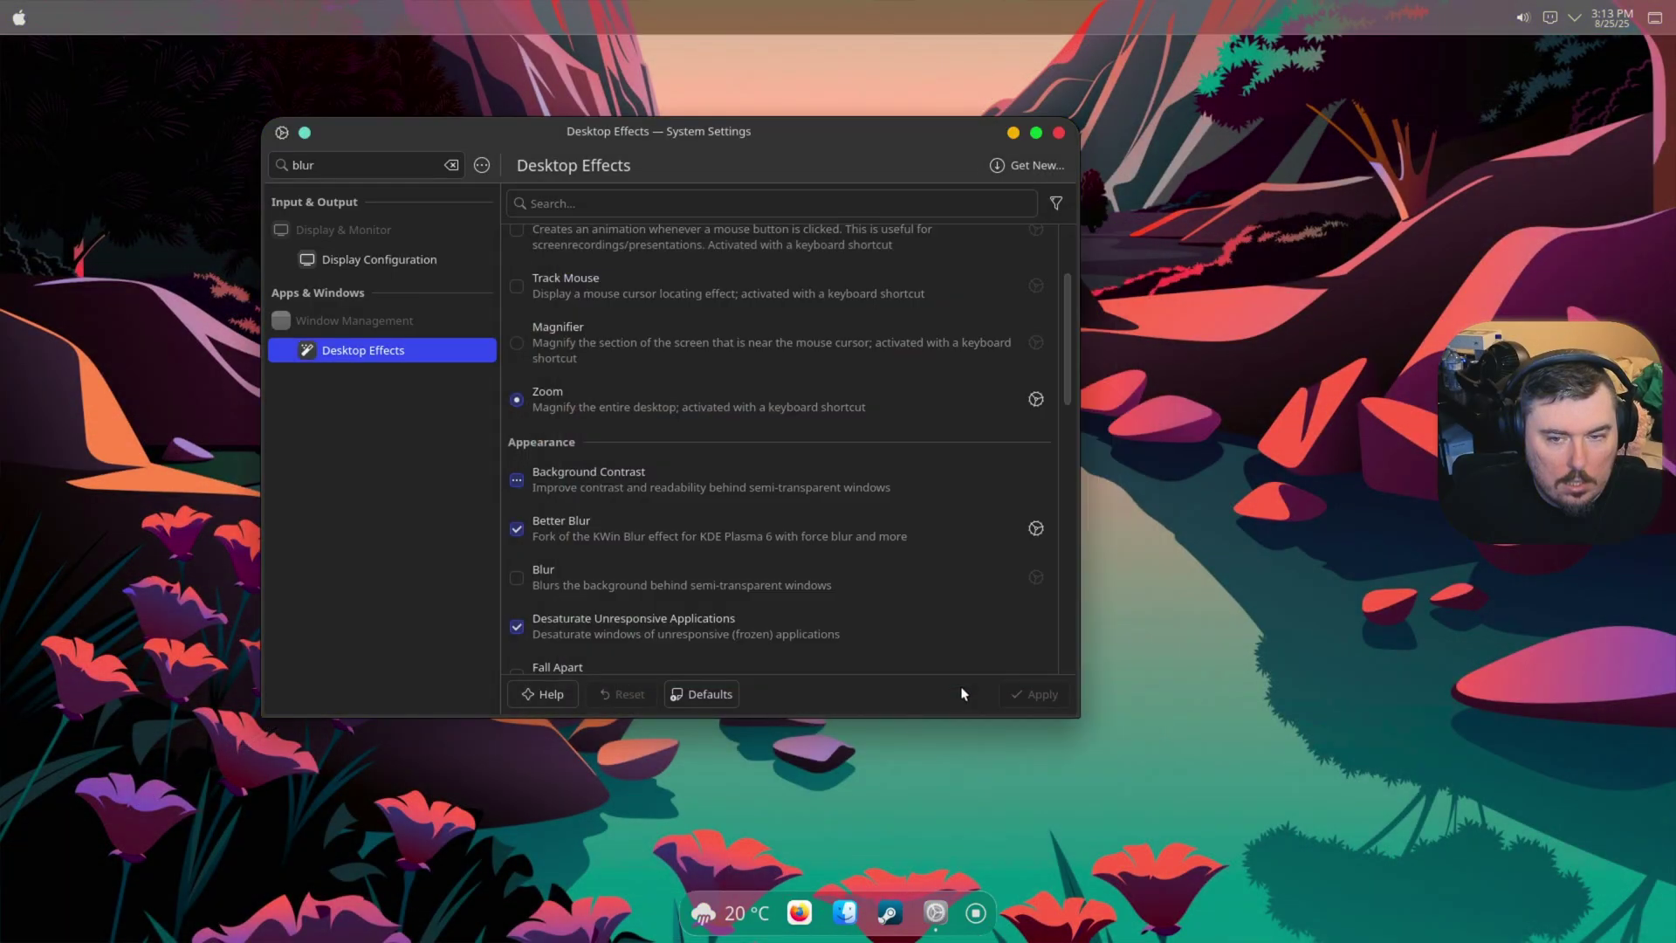
Step: Disable Better Blur and enable the standard Blur effect, applying both
click(516, 528)
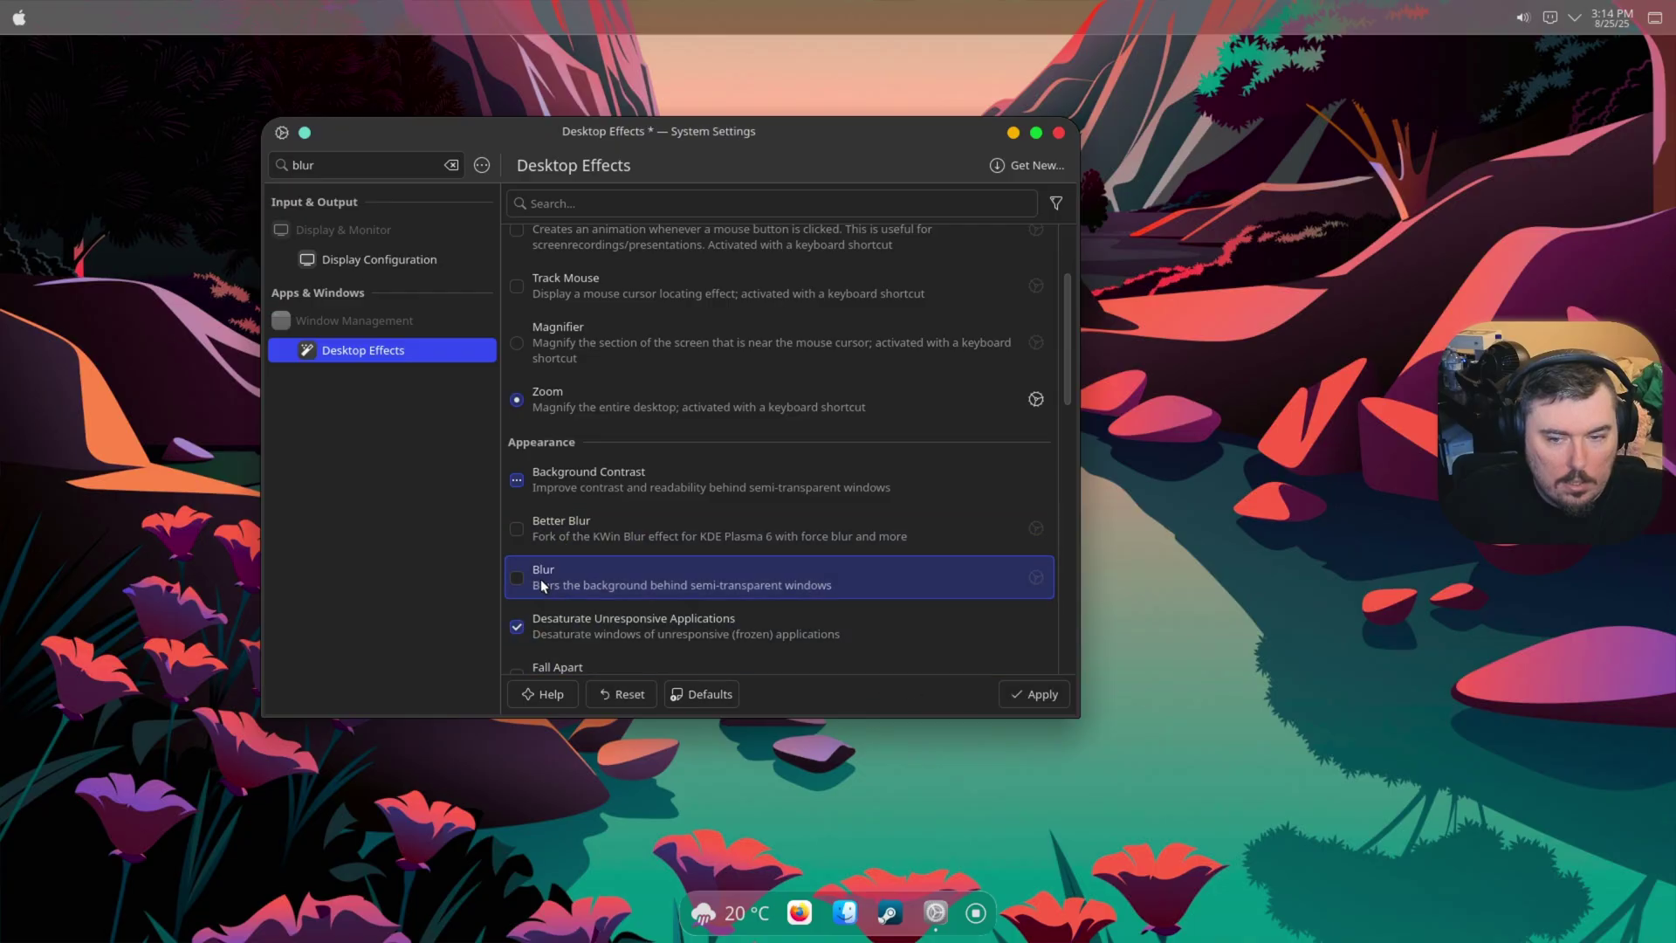
click(1010, 698)
click(517, 577)
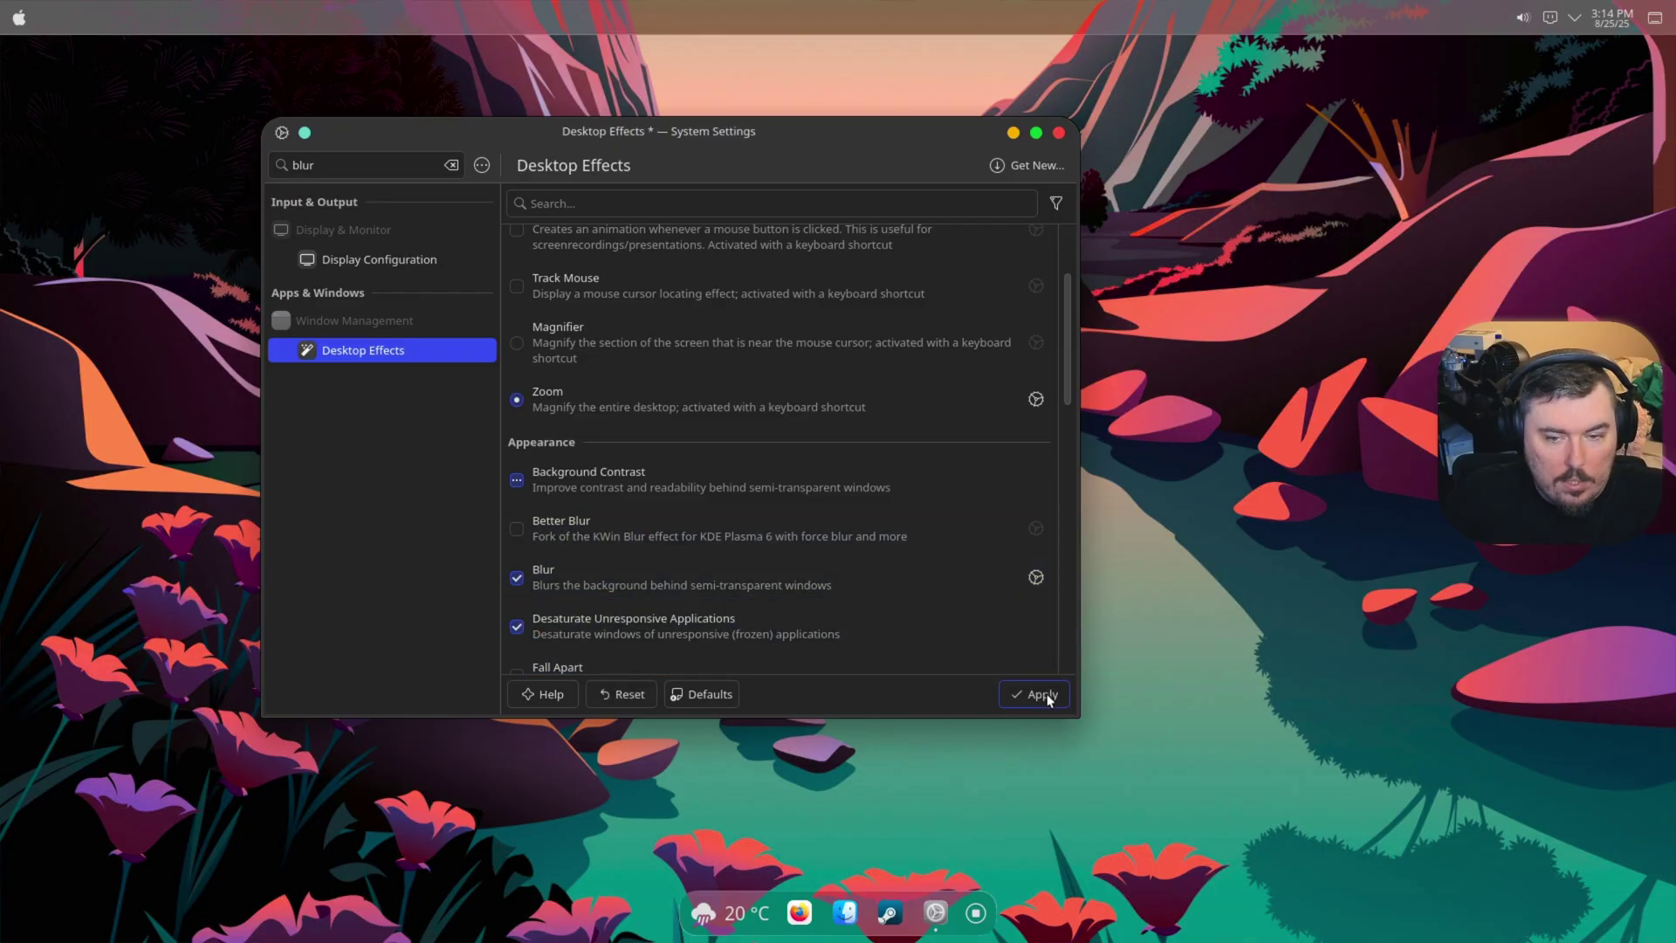
click(1059, 694)
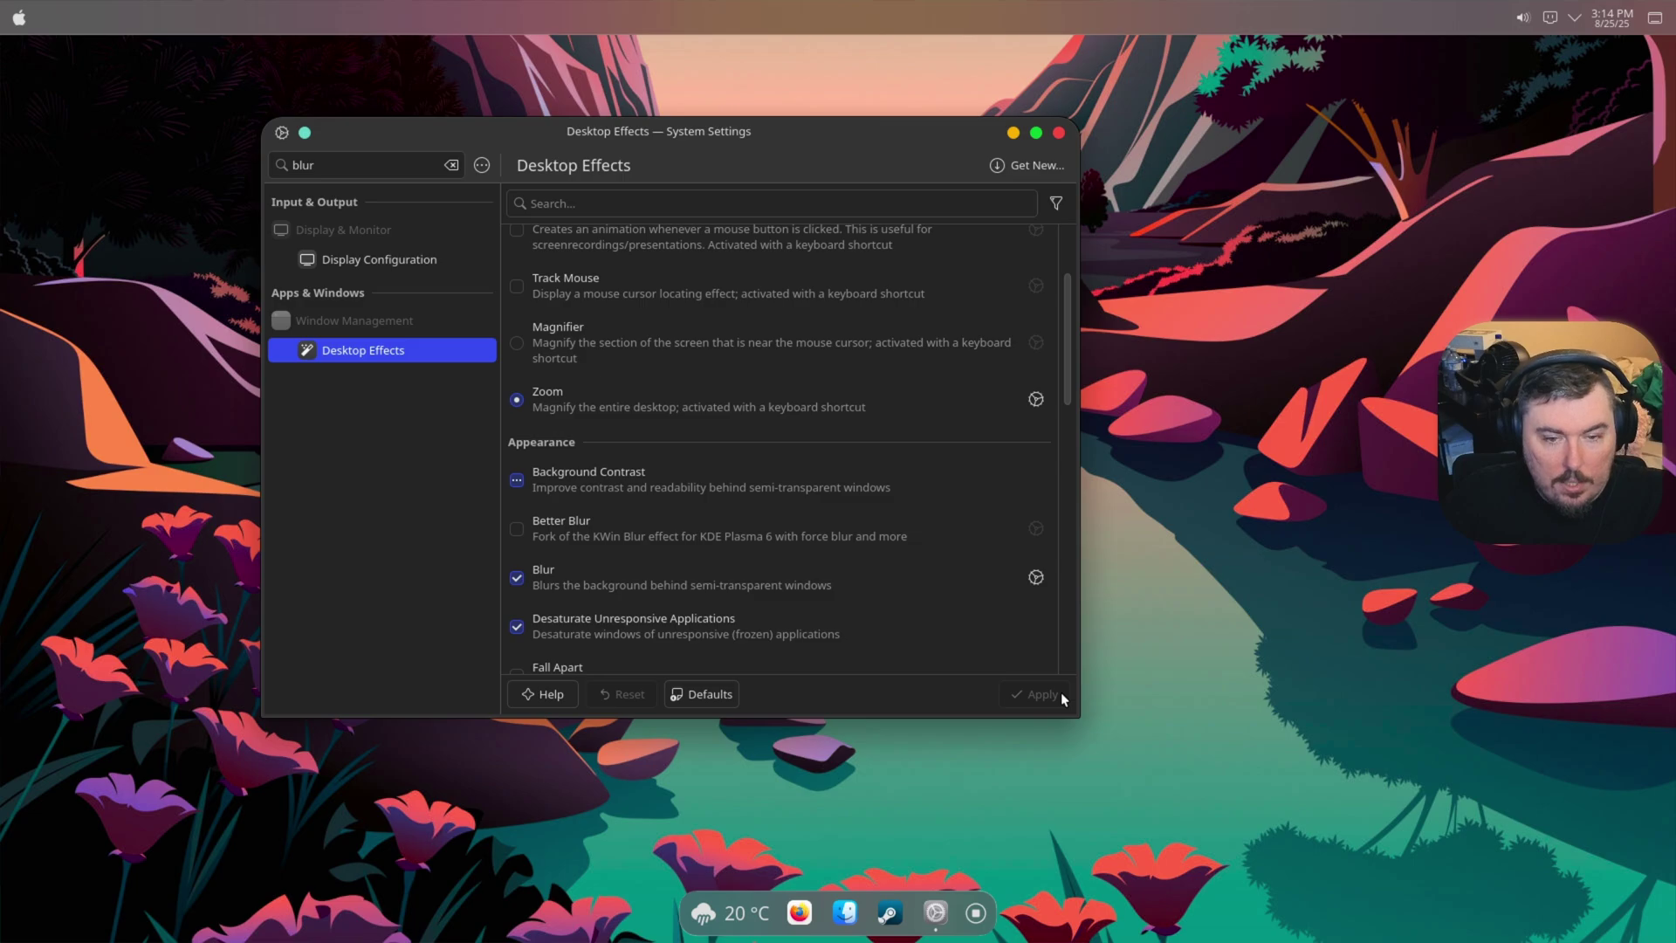
Step: Set Blur to low strength with maximum noise, then close System Settings
click(1037, 579)
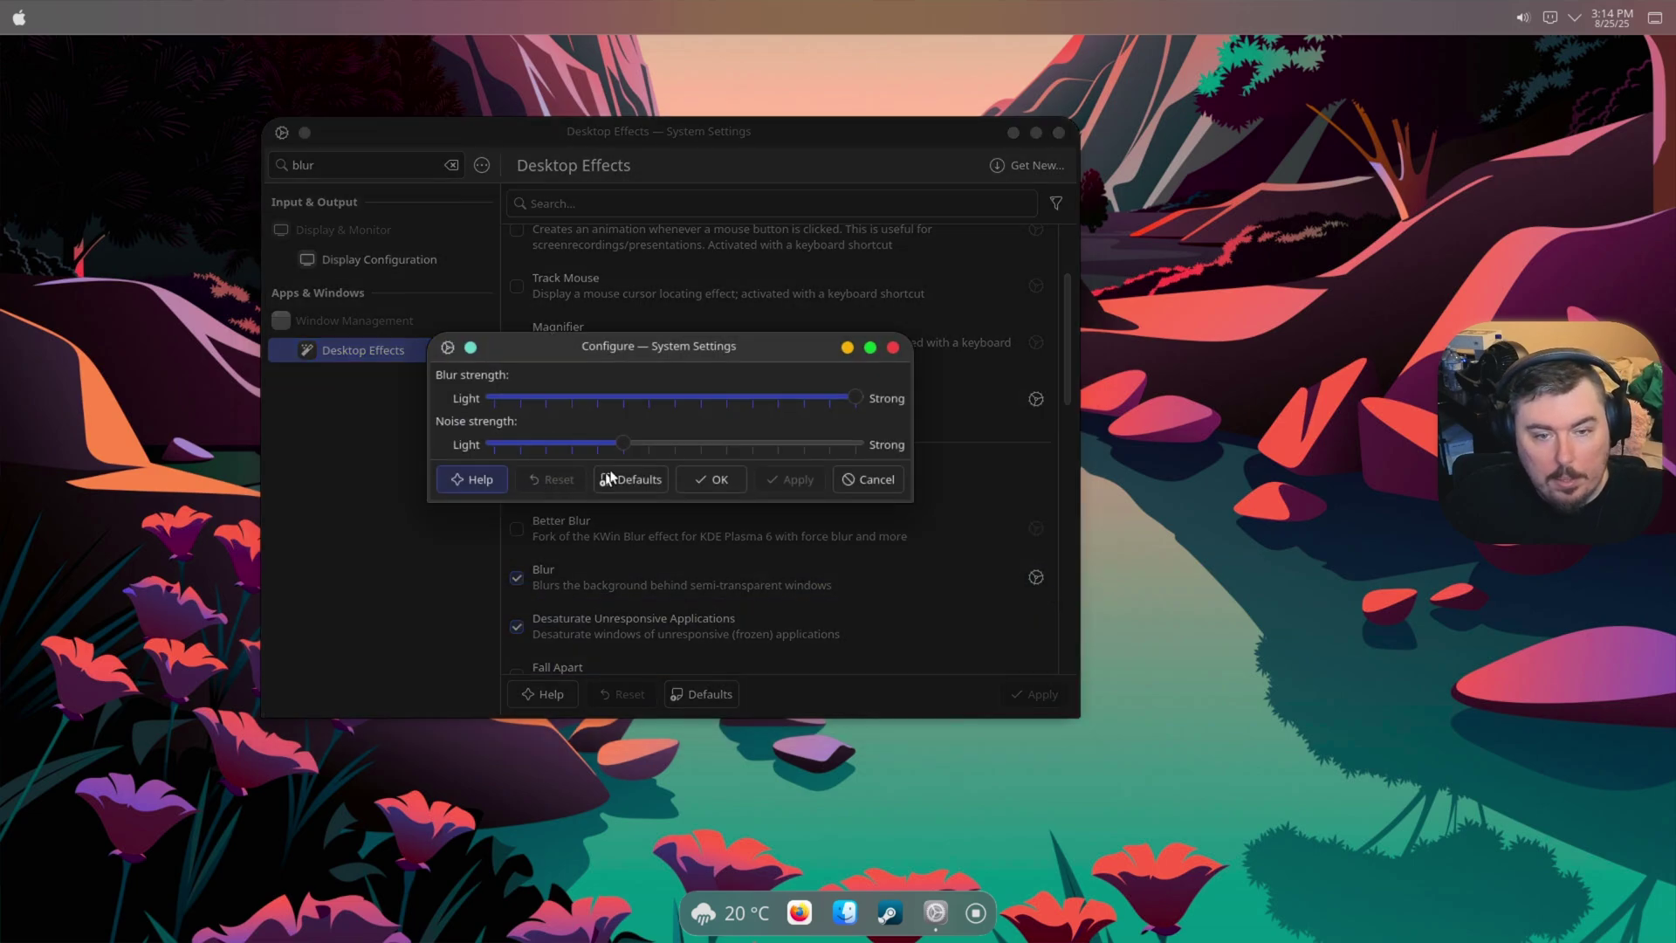
mouse_move(635, 448)
mouse_down()
mouse_move(864, 445)
mouse_move(593, 424)
mouse_up()
click(777, 480)
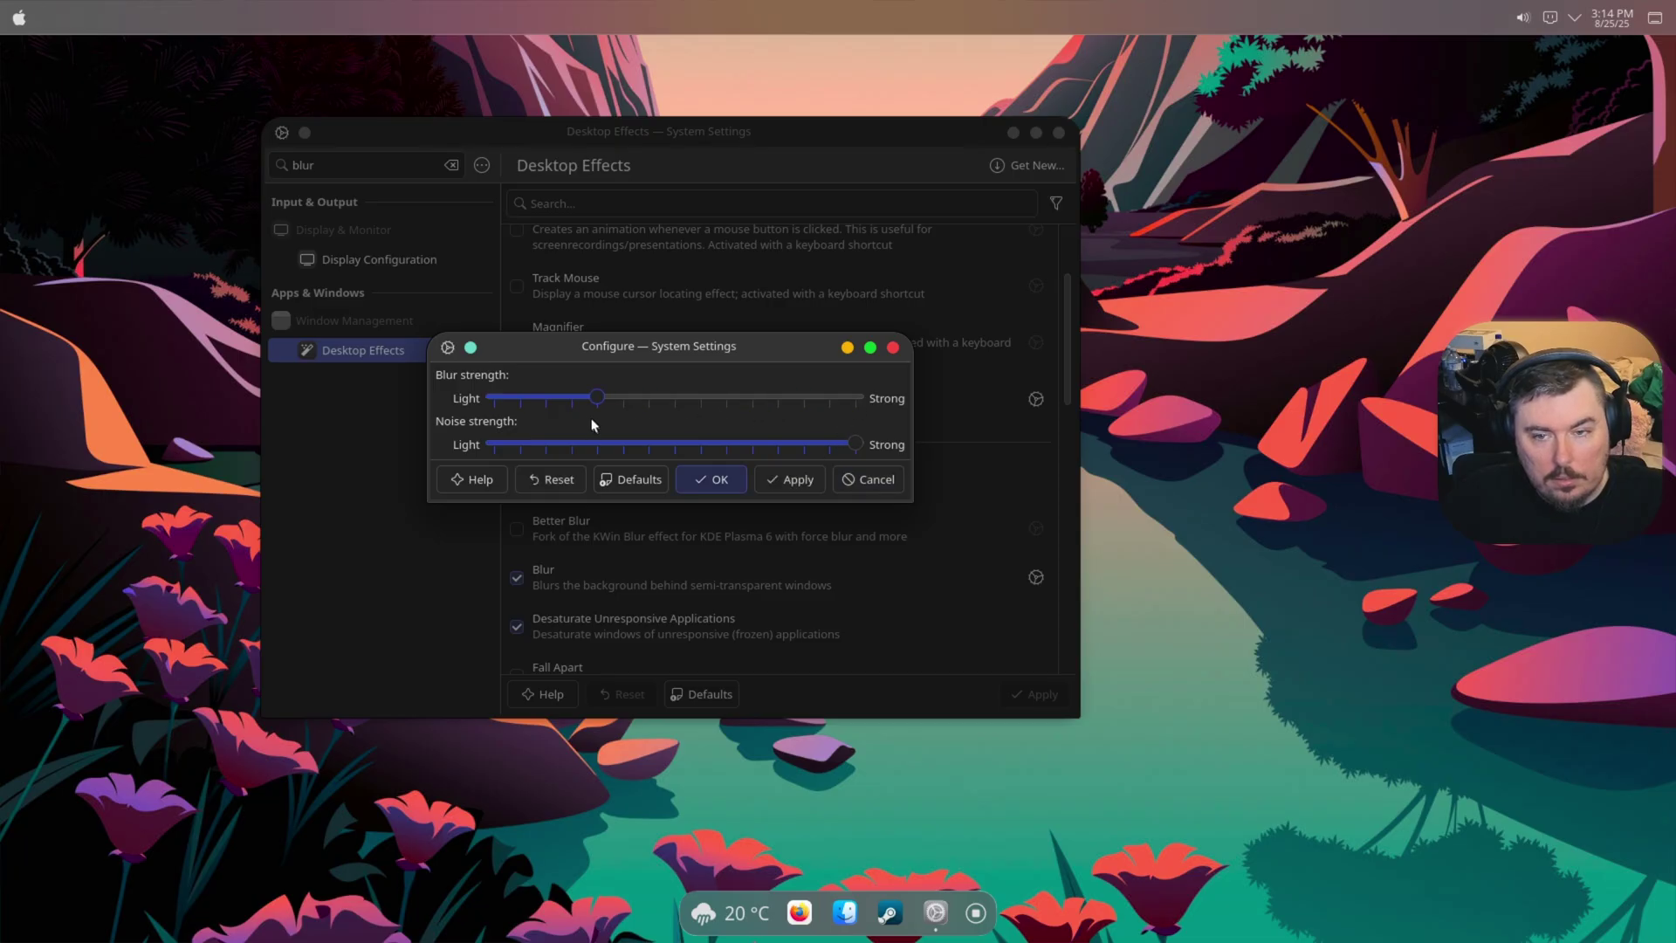
click(786, 483)
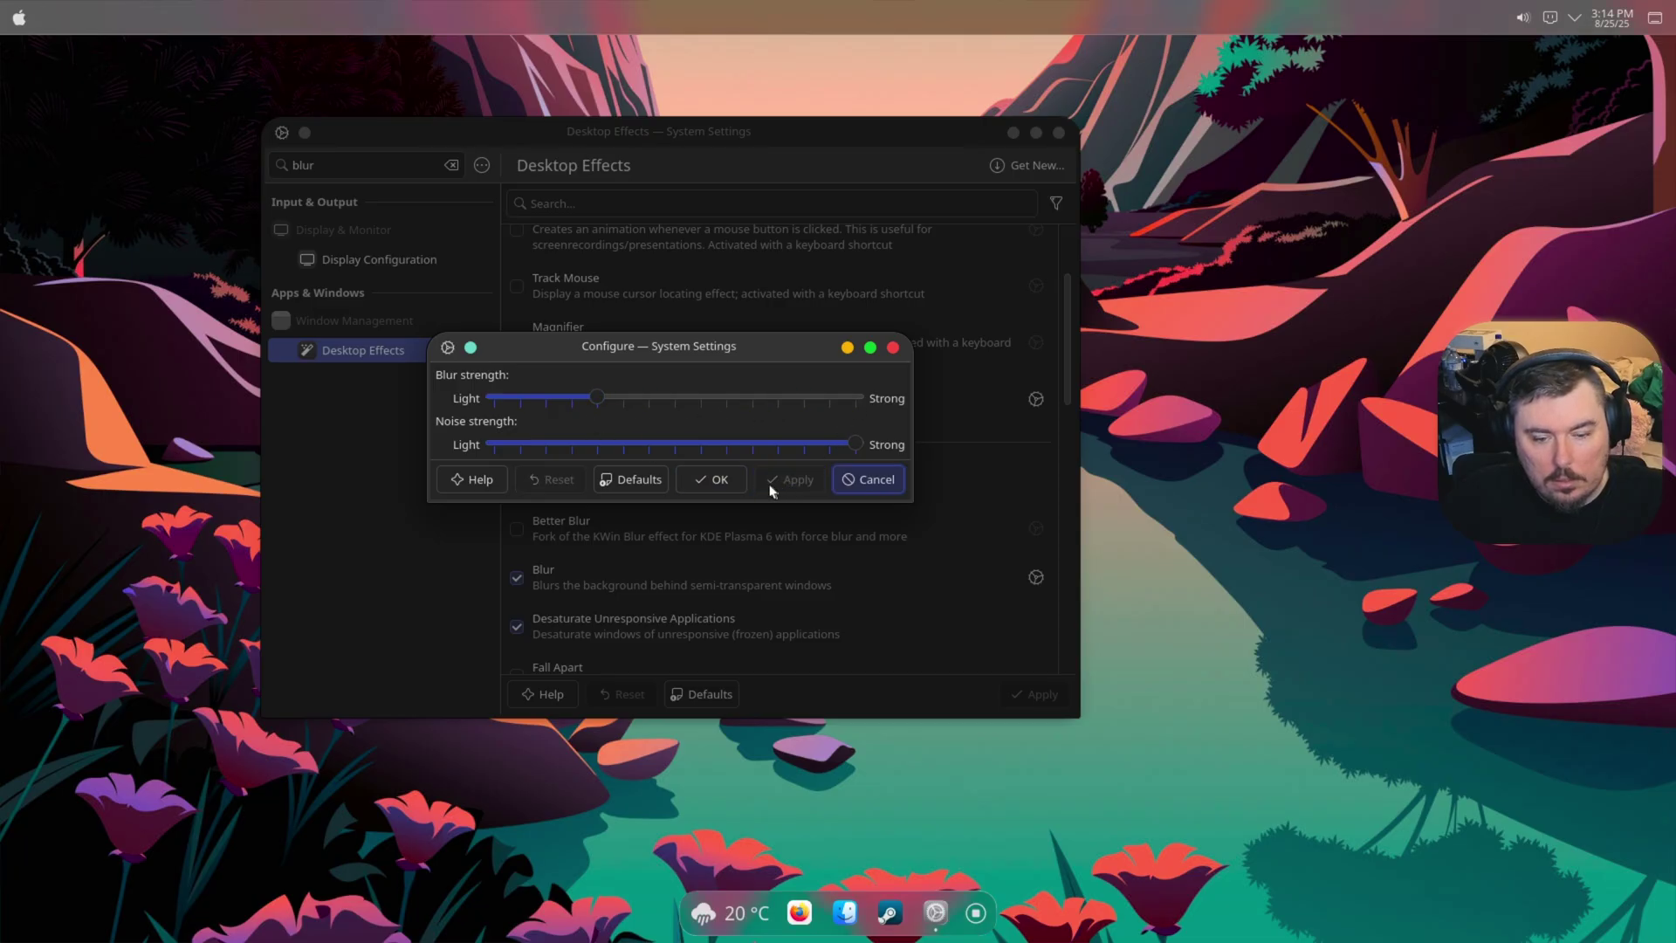
click(712, 479)
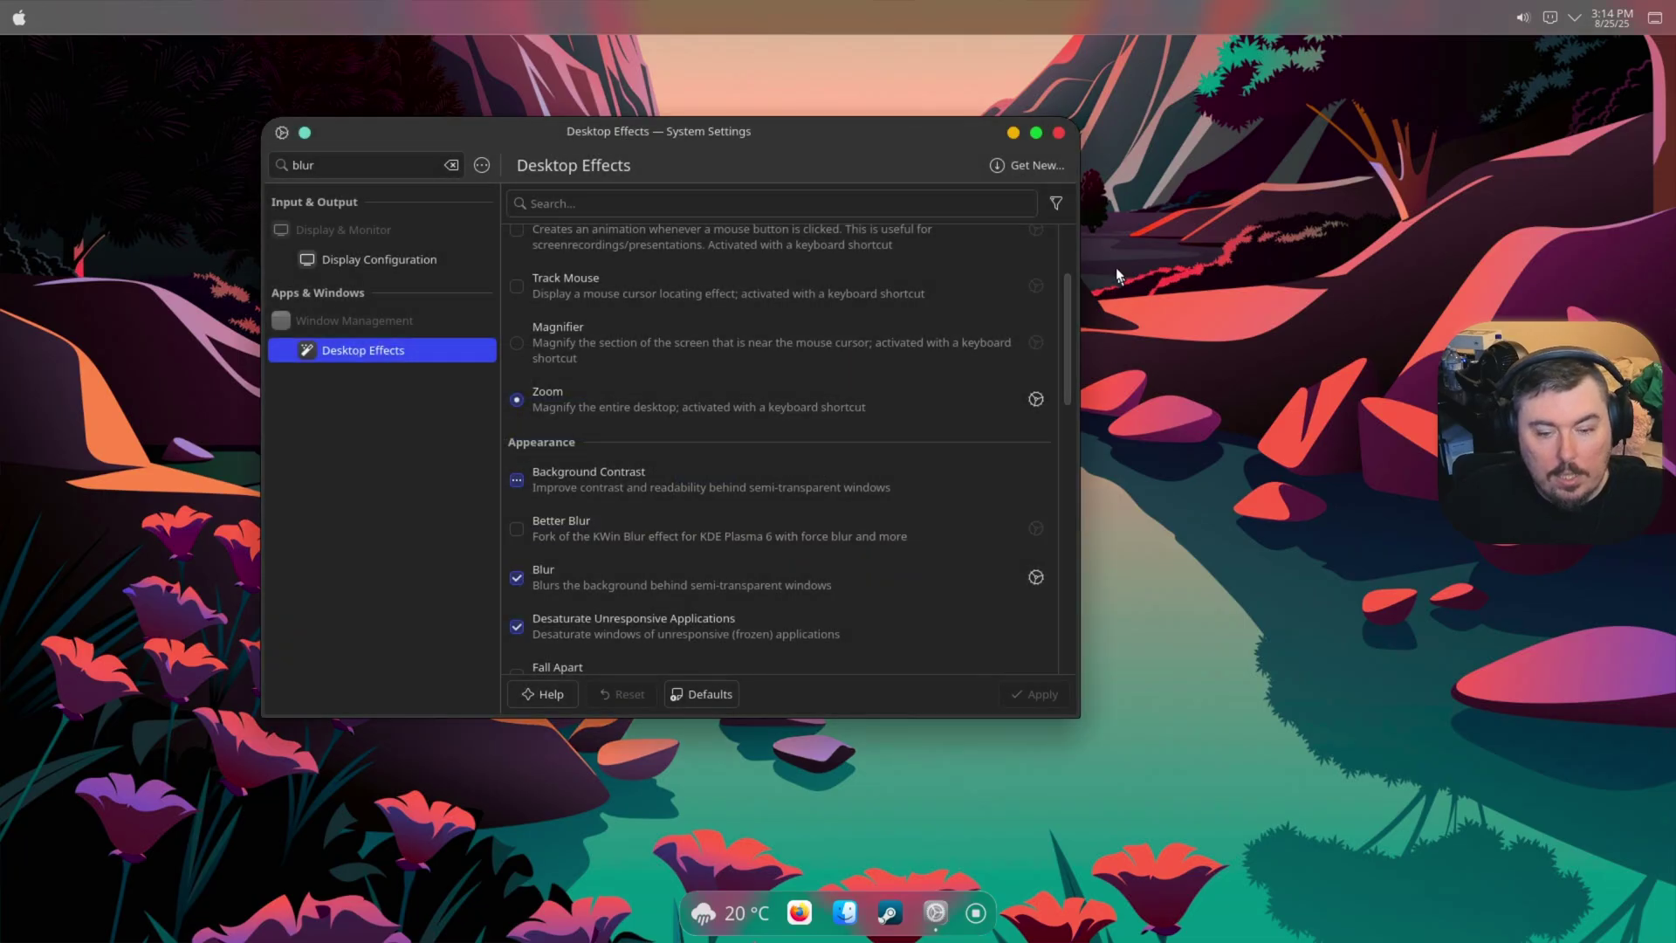
click(1059, 133)
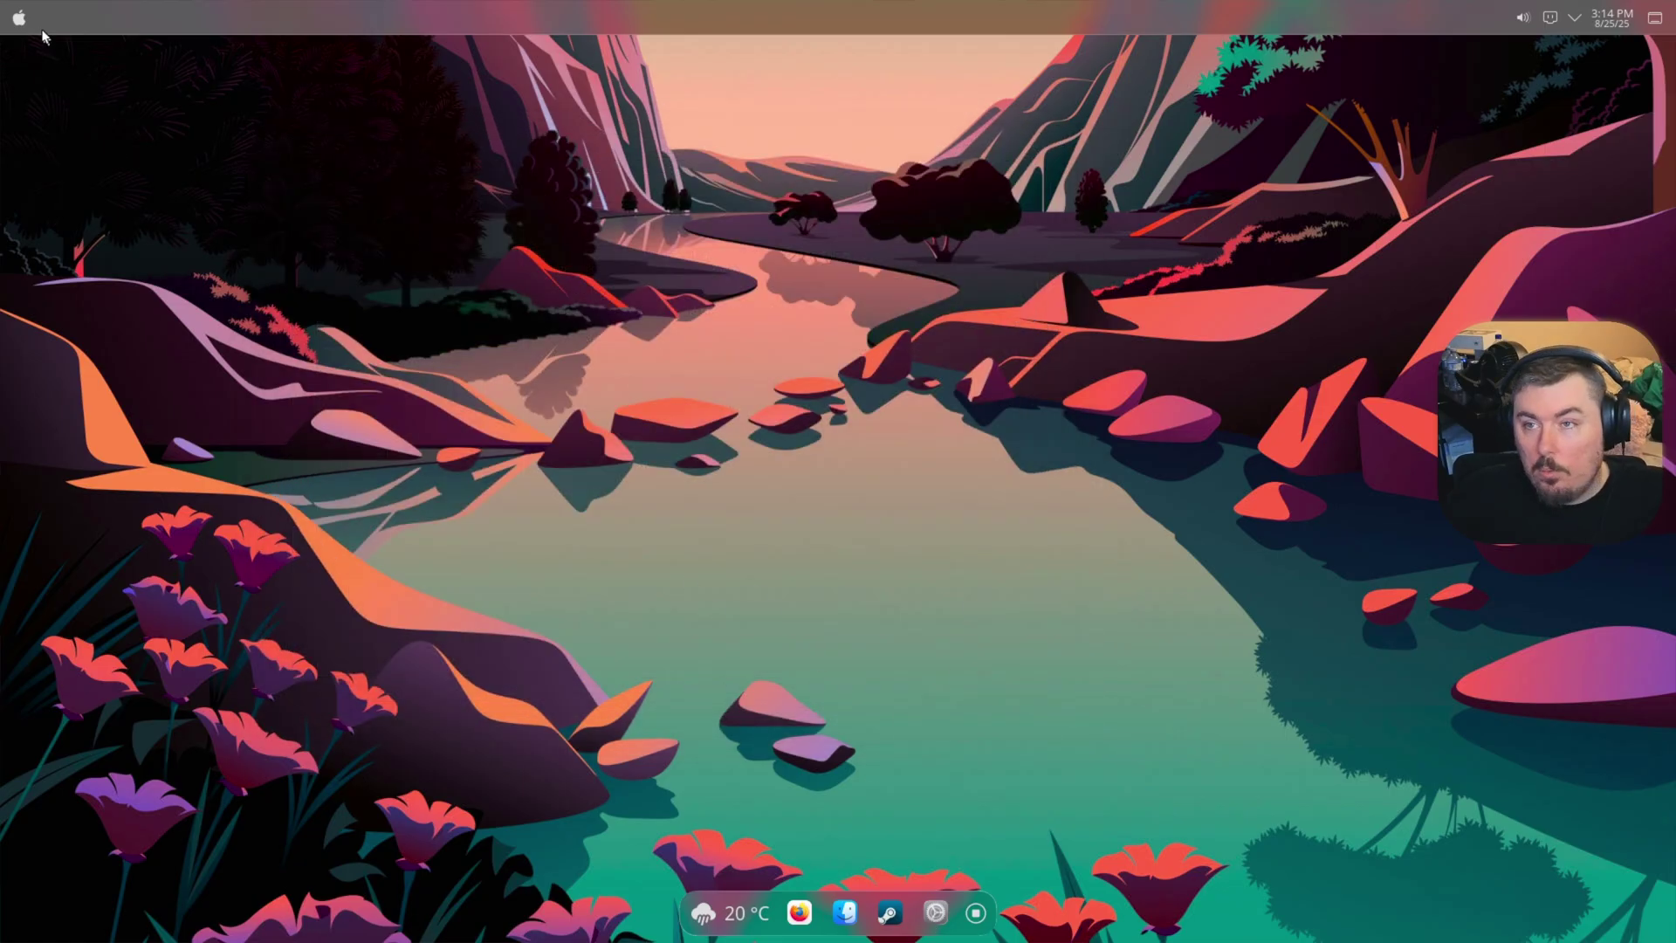
Step: Launch Files from the app launcher by searching 'nau' and move it to the upper left
click(19, 15)
text(nau)
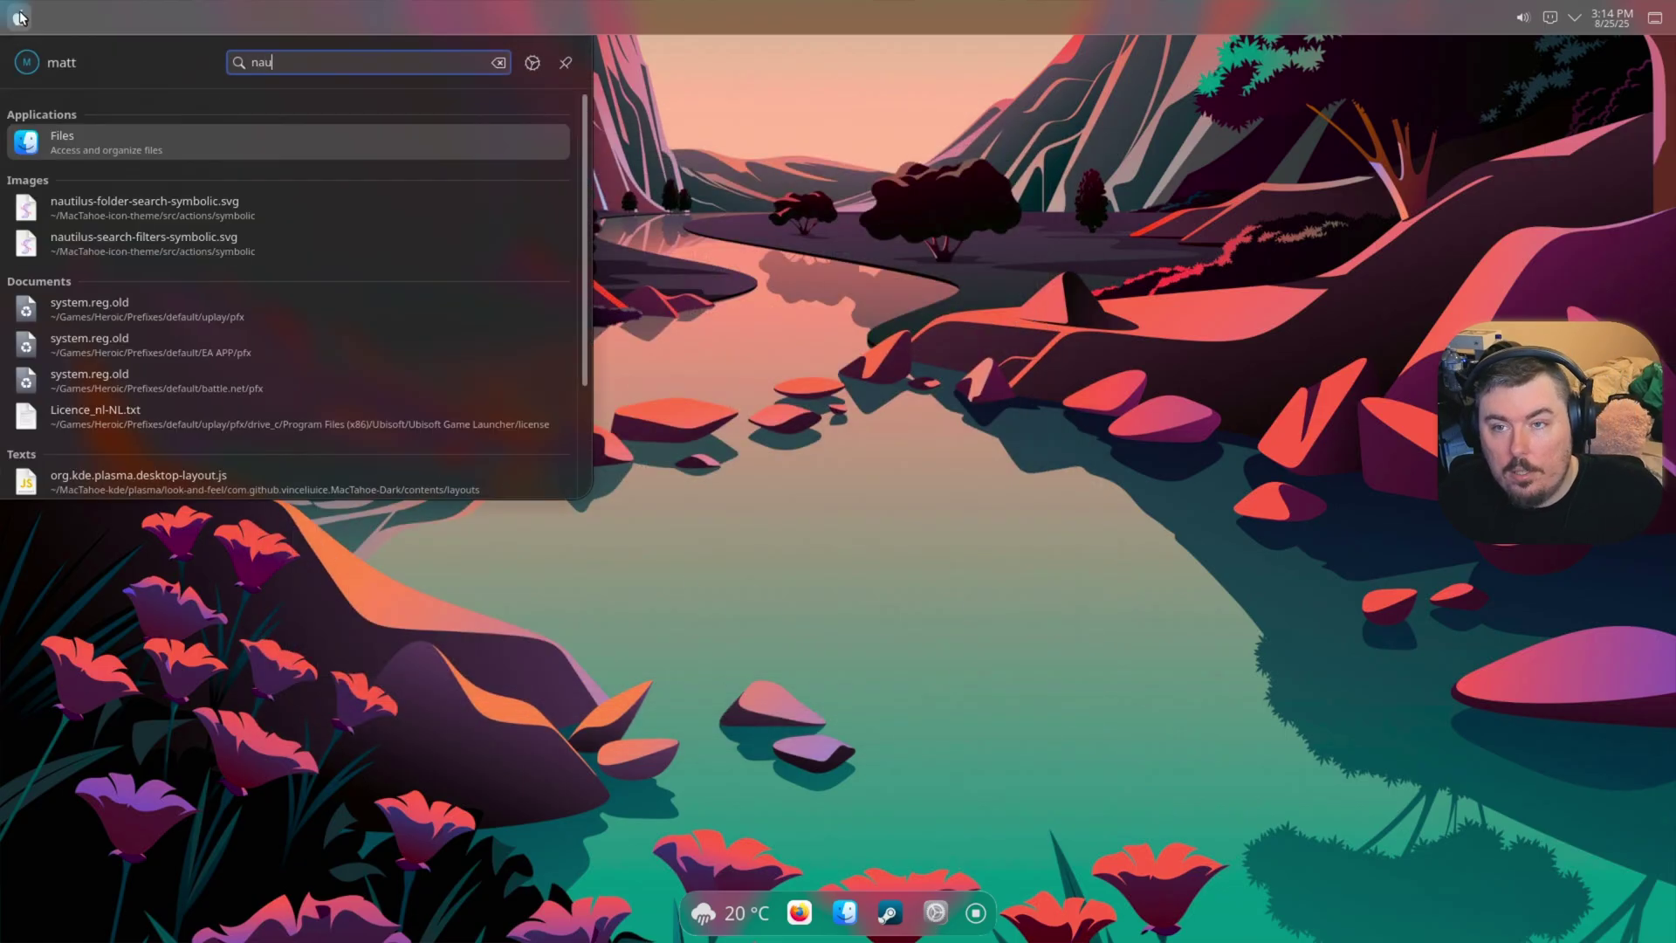
key(Return)
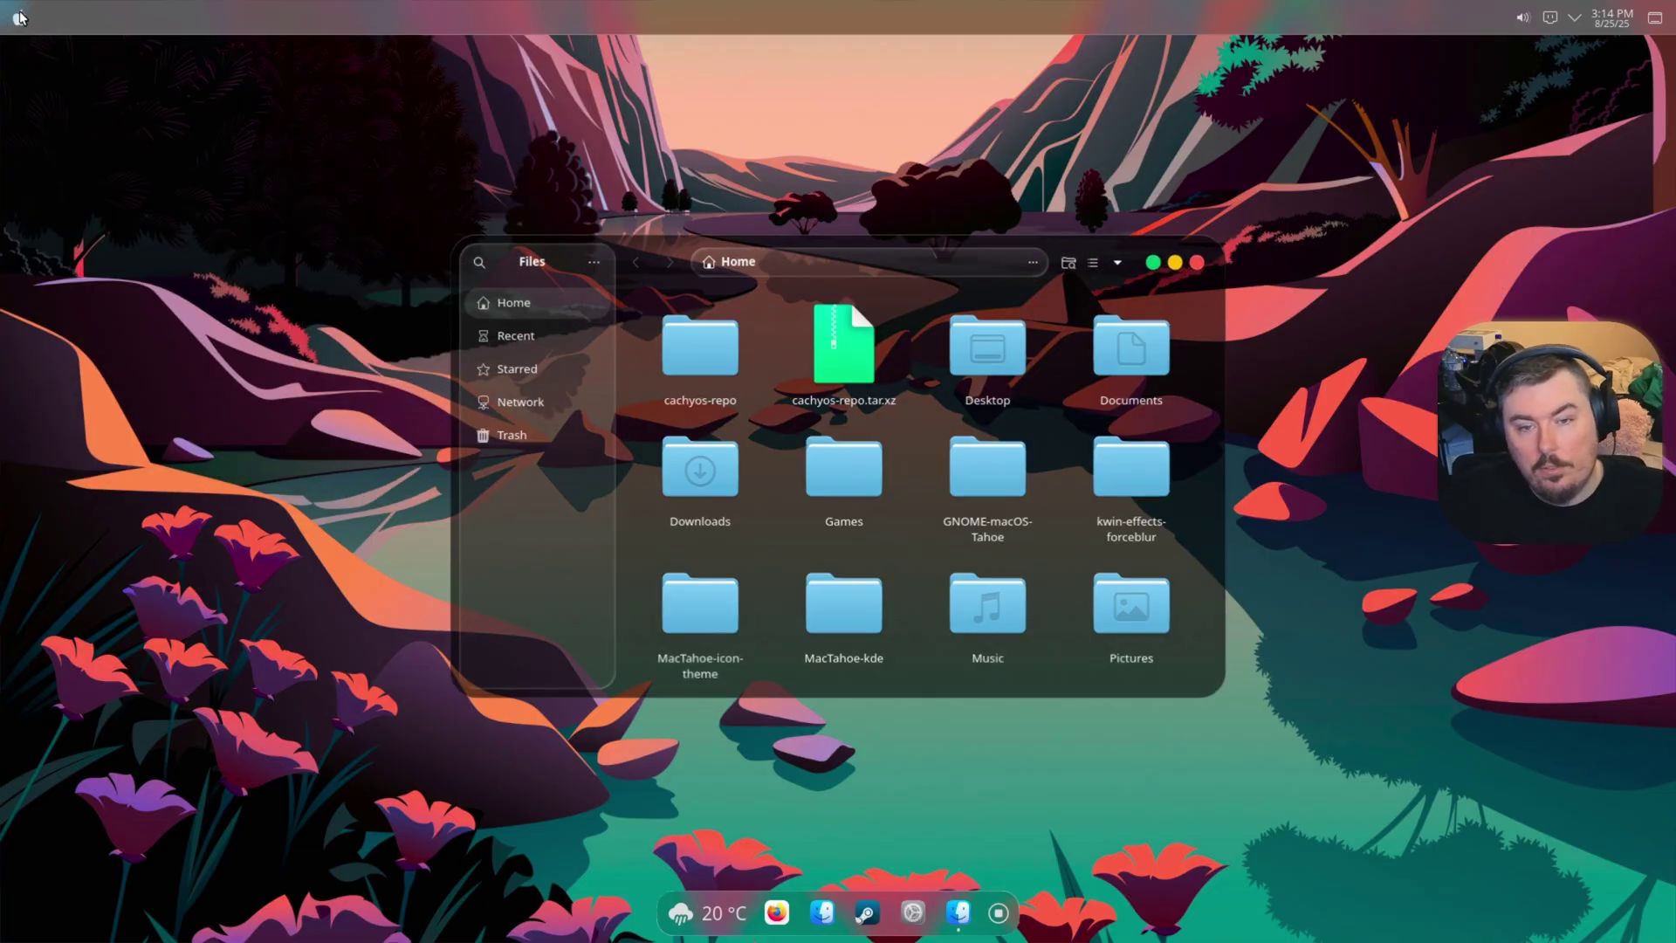
drag(1098, 256, 739, 186)
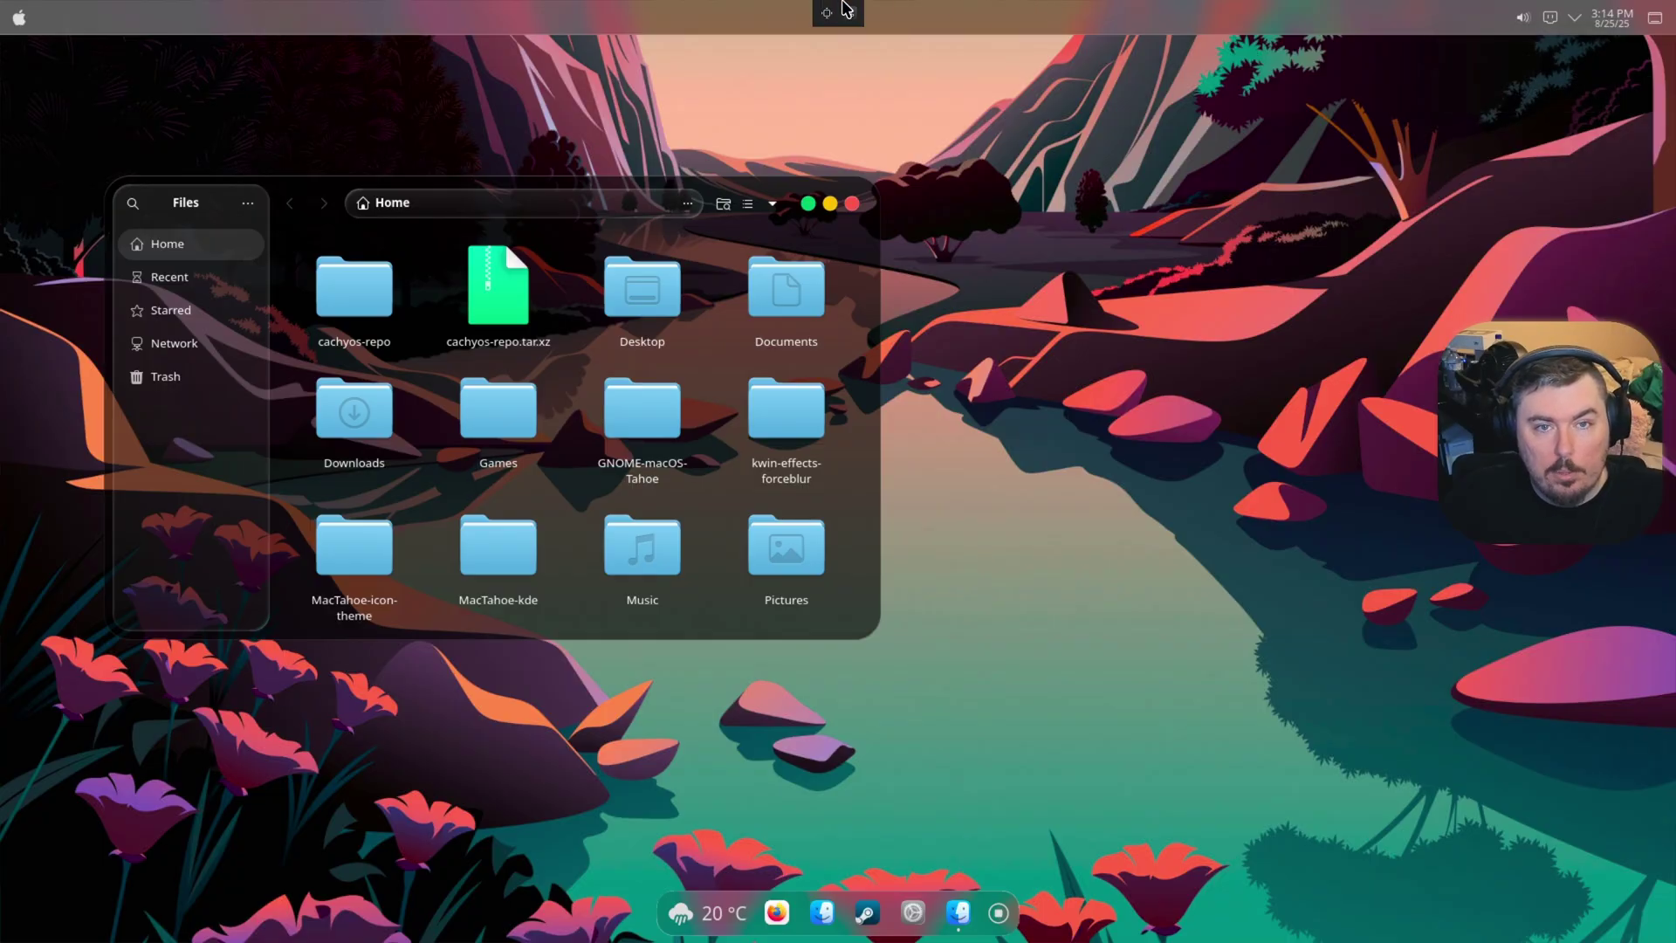
Step: Exit the VM's fullscreen and minimize it, then open and close Files on the host
click(827, 13)
click(1625, 38)
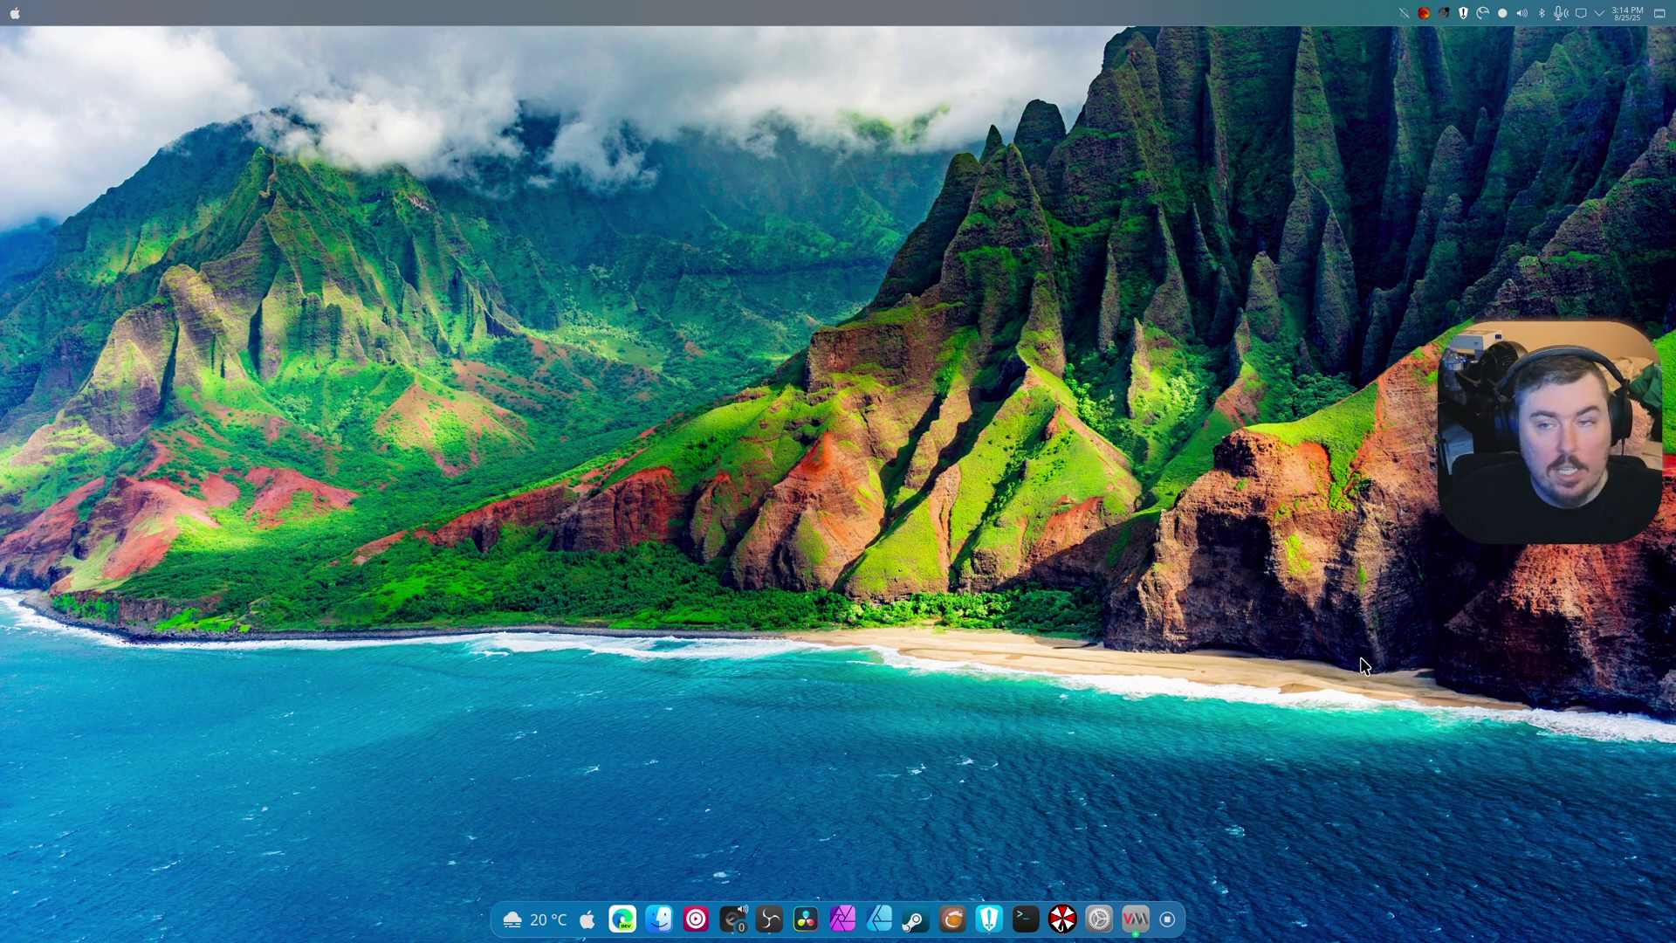
click(659, 918)
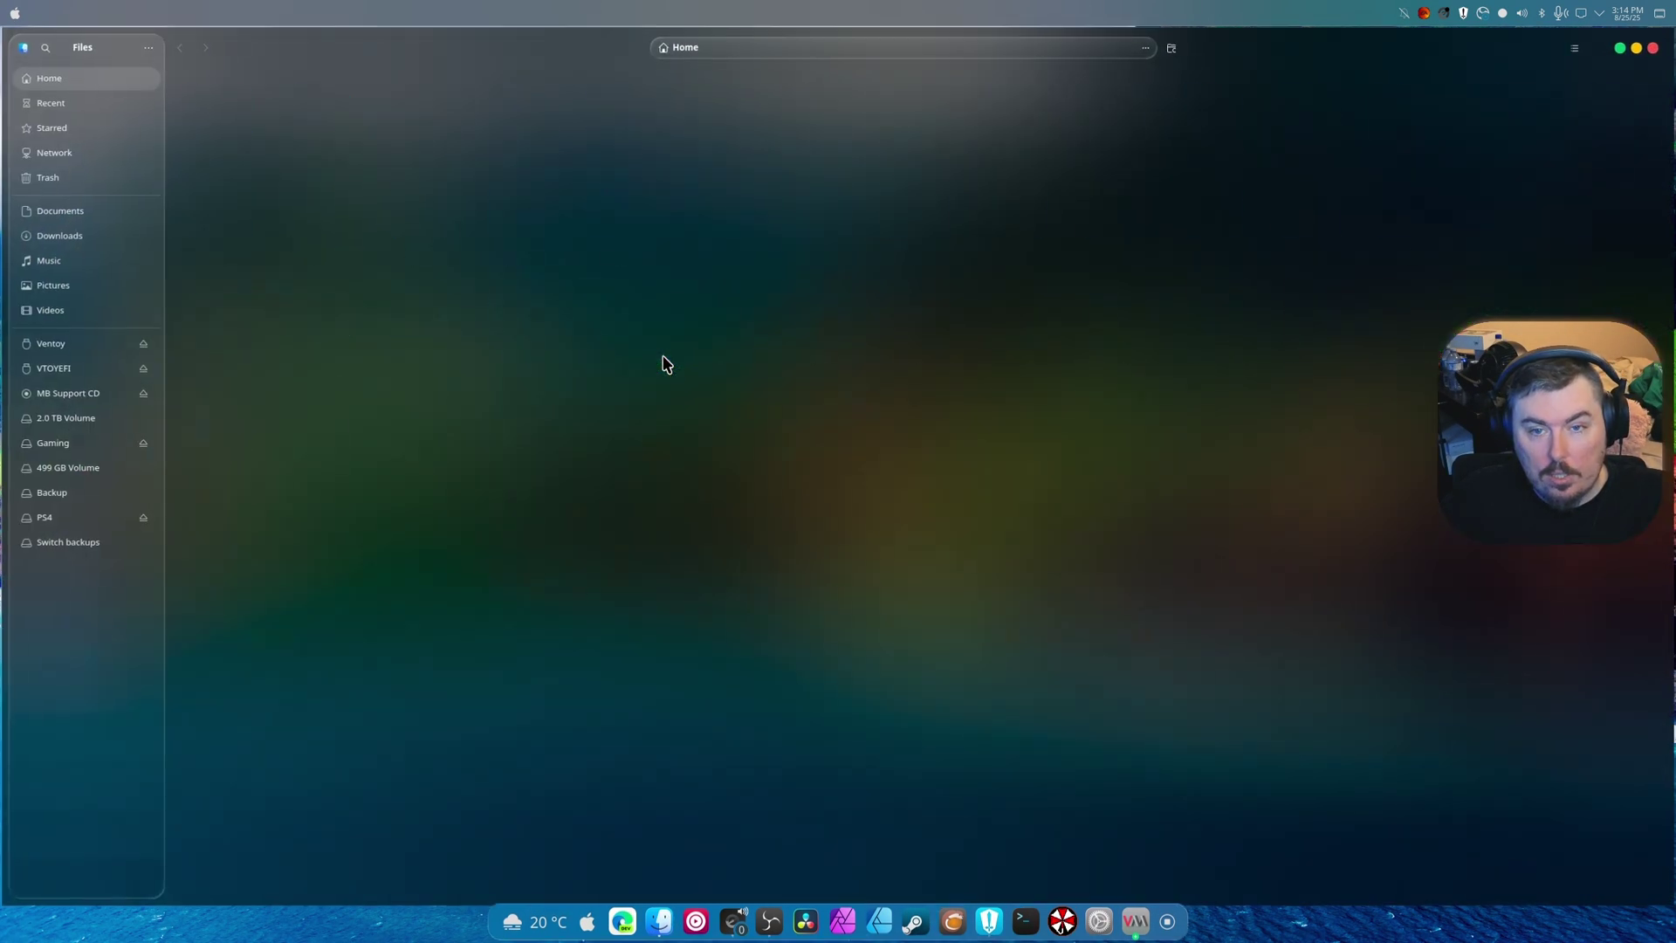
drag(619, 39, 246, 91)
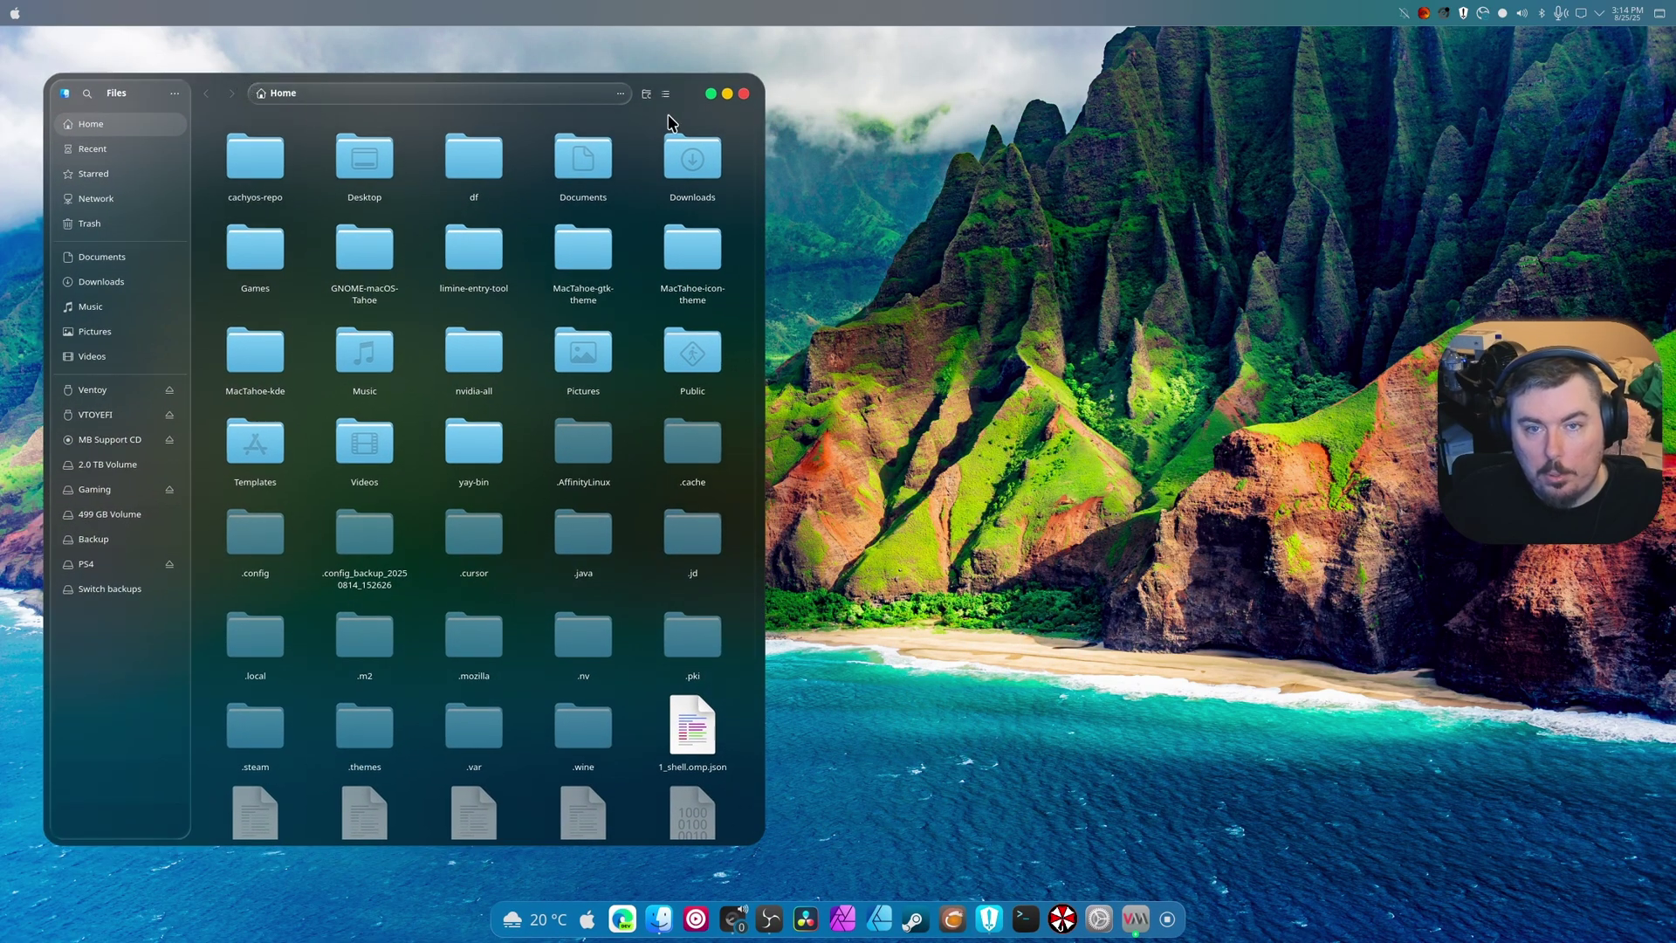
click(743, 93)
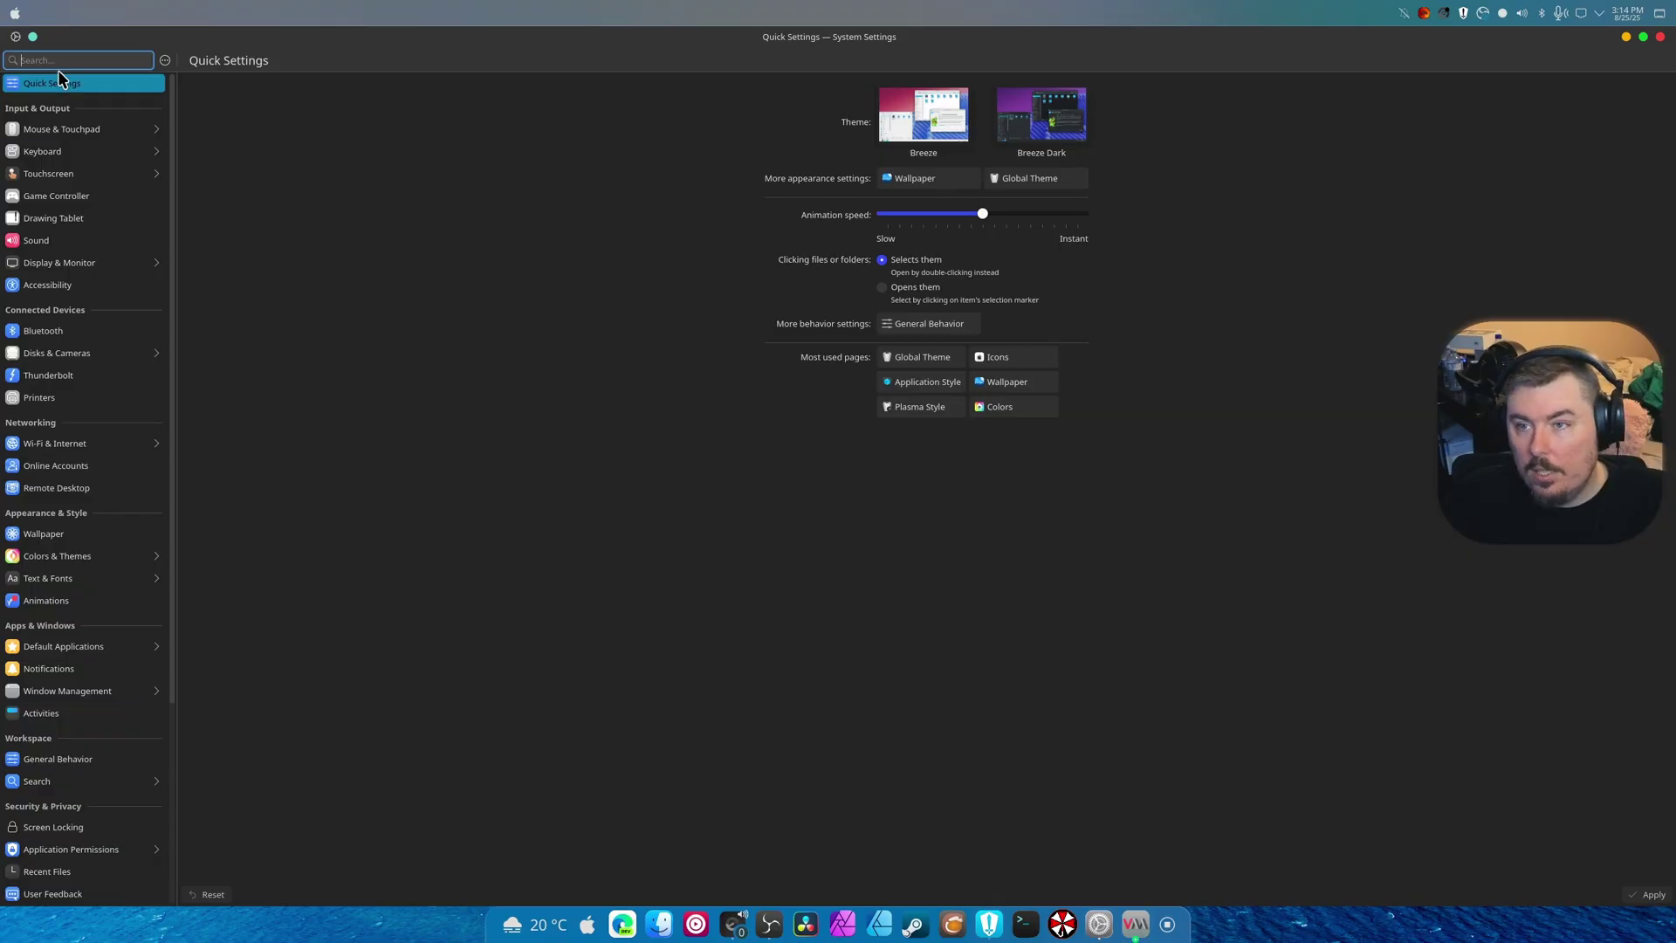
Step: Search settings for 'blur' and go to the Desktop Effects page
click(61, 59)
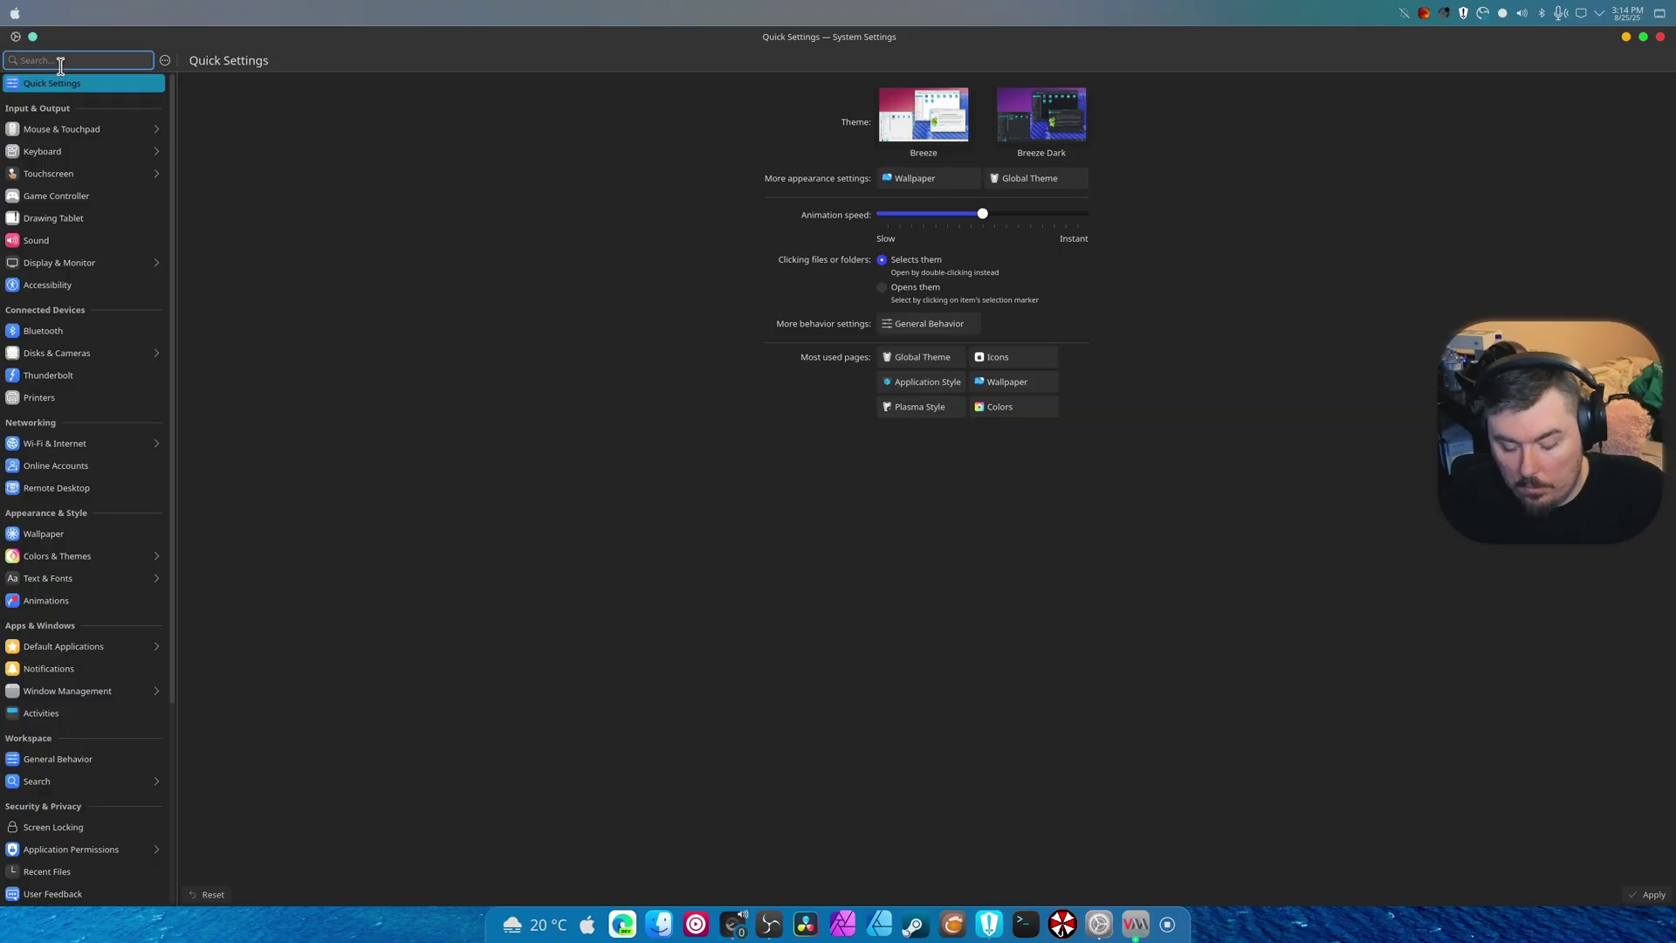
text(blur)
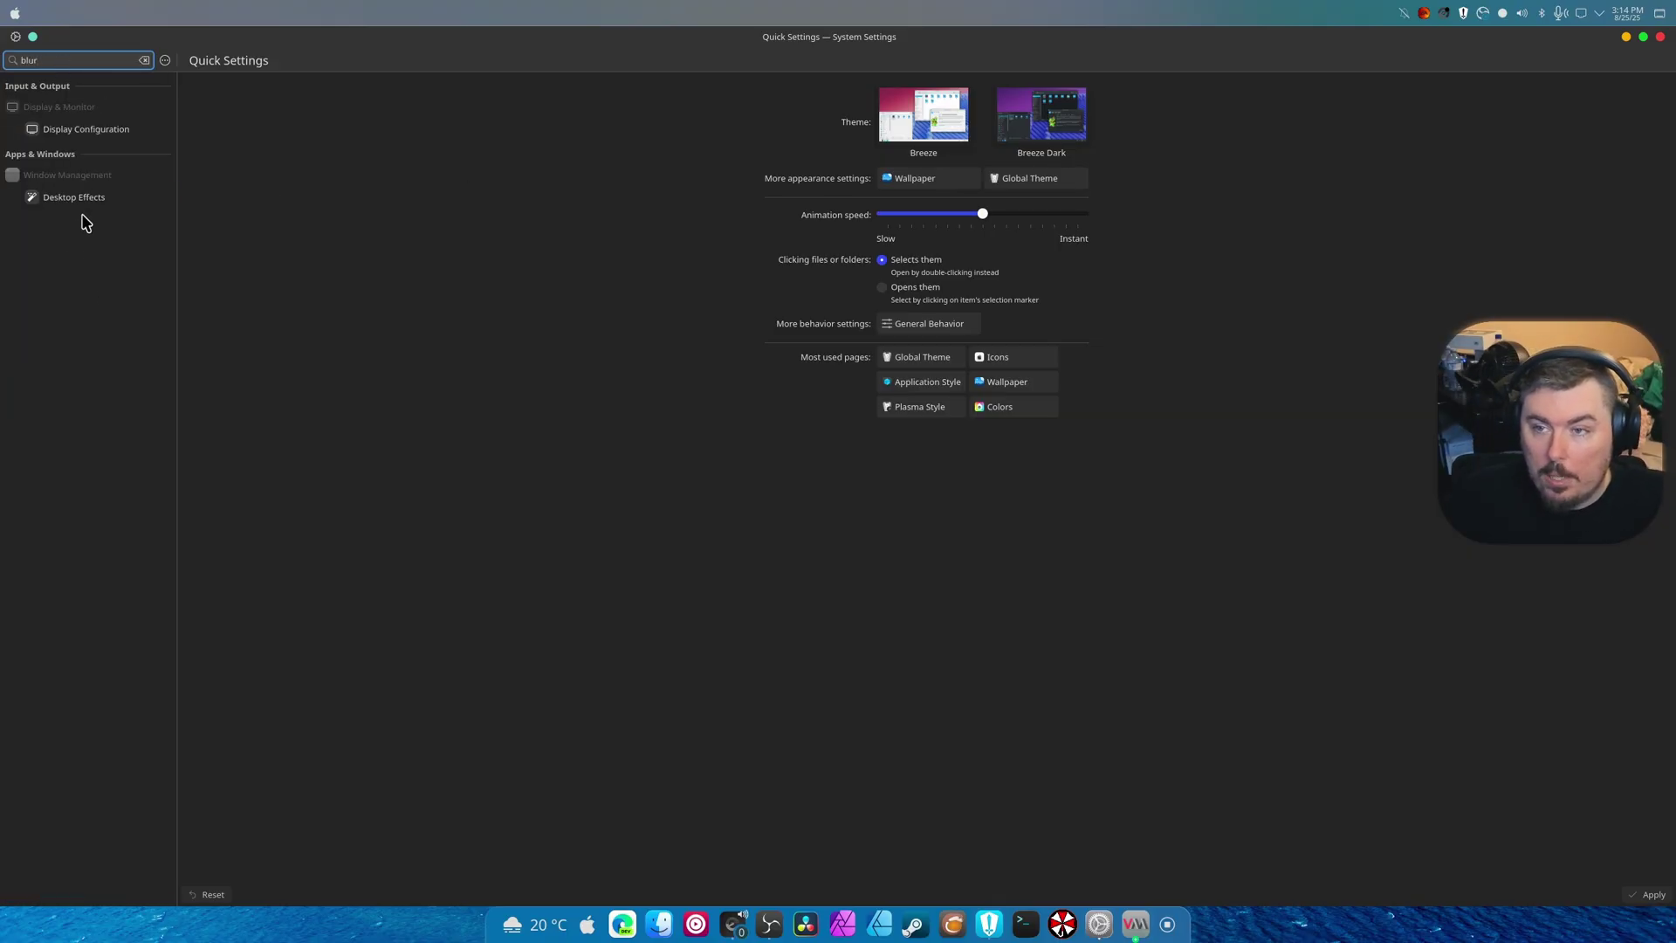
click(77, 199)
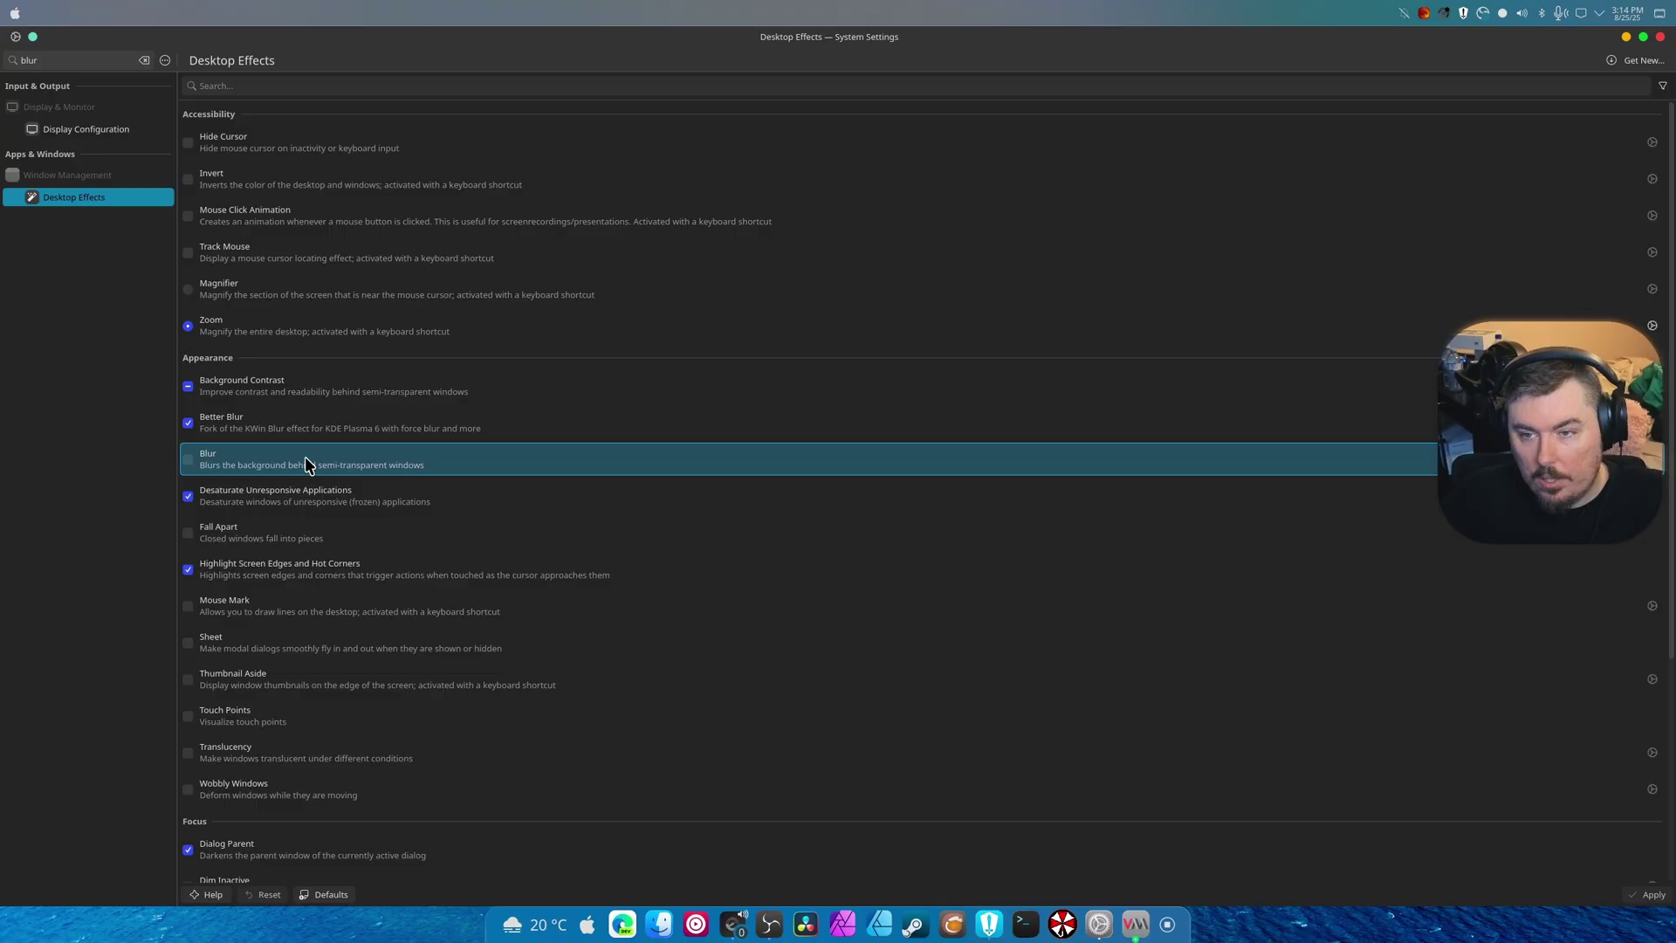
Step: In Better Blur, lower blur strength to below middle and raise noise to maximum, applying each
click(1652, 422)
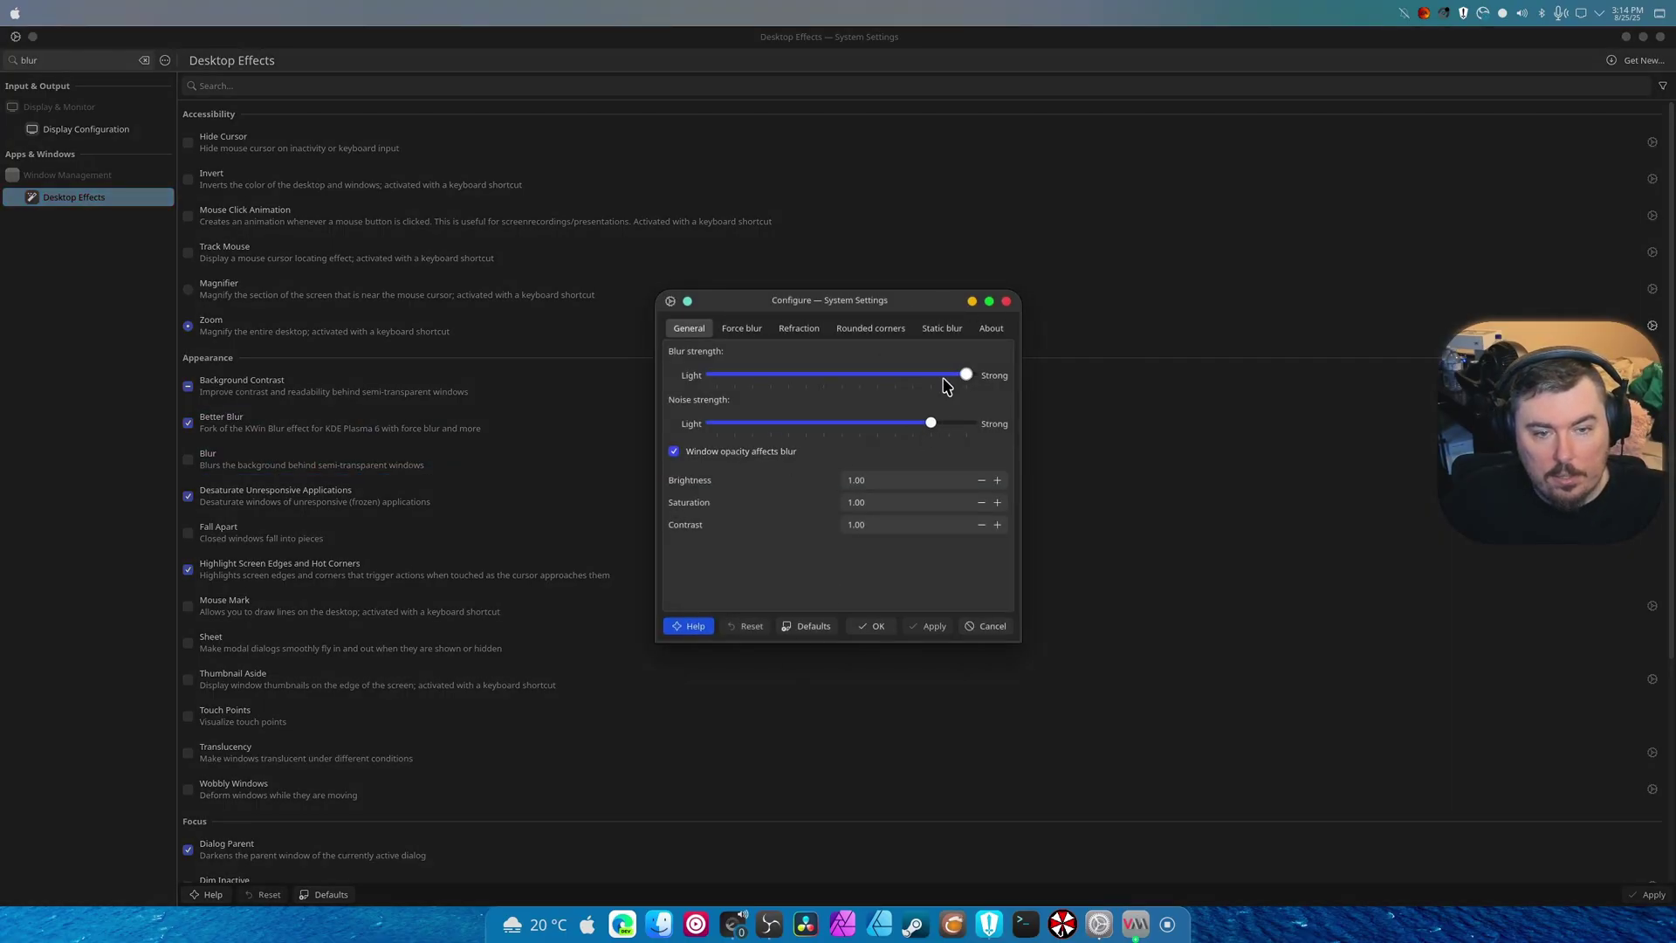
drag(965, 374, 843, 375)
click(930, 626)
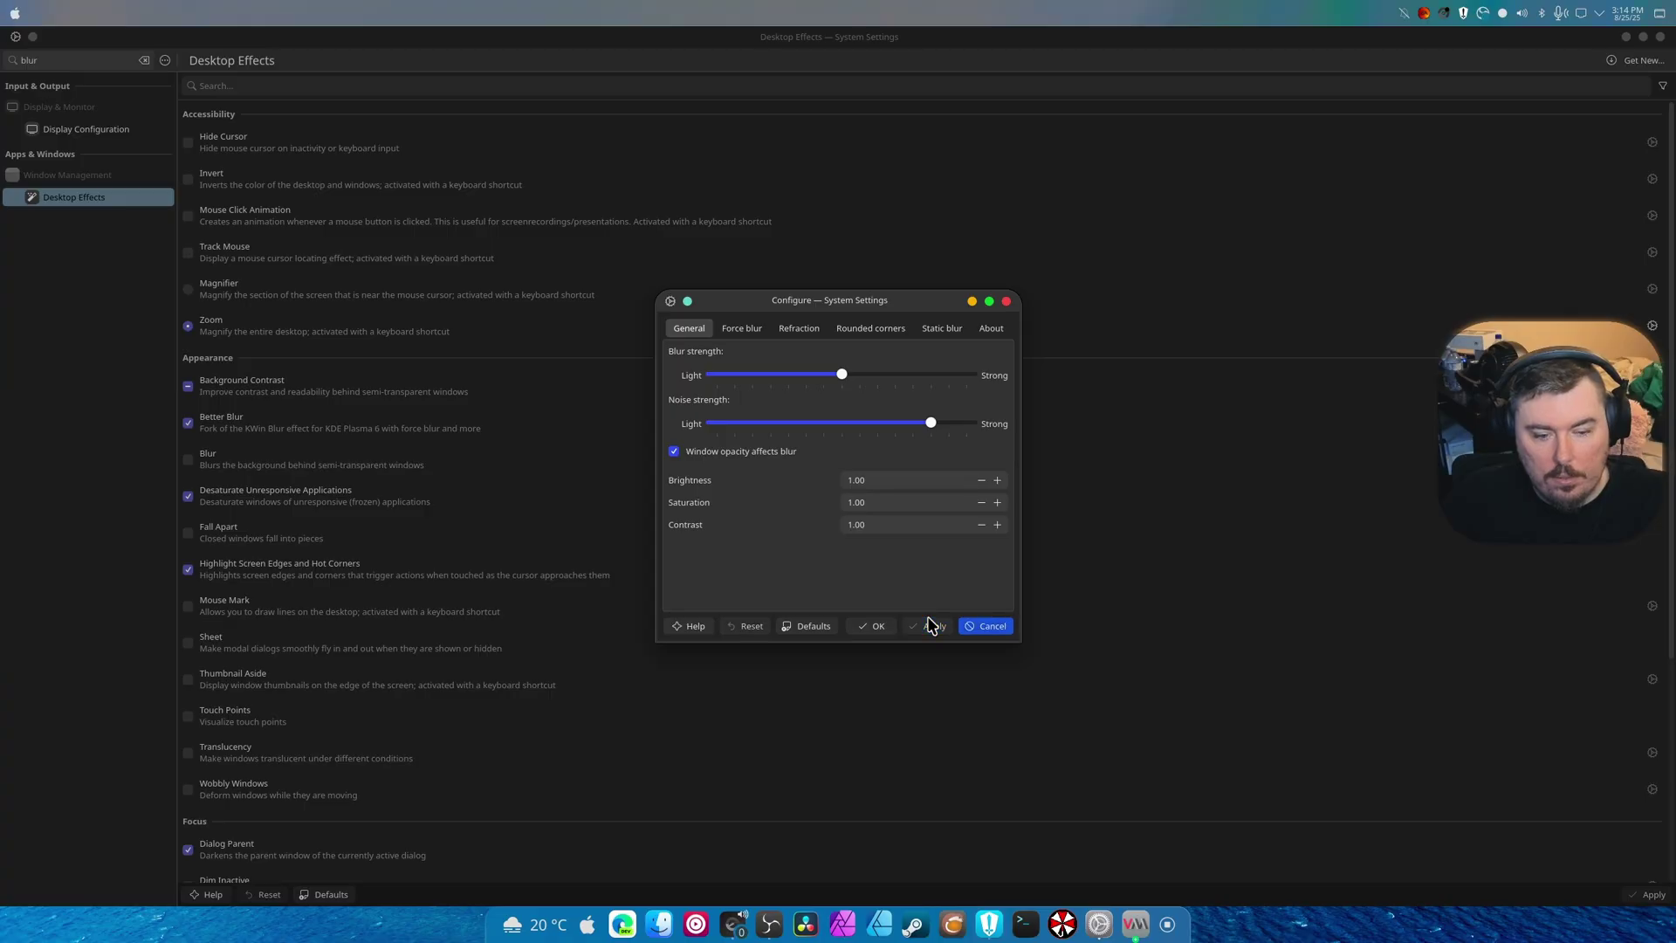
drag(843, 377, 807, 377)
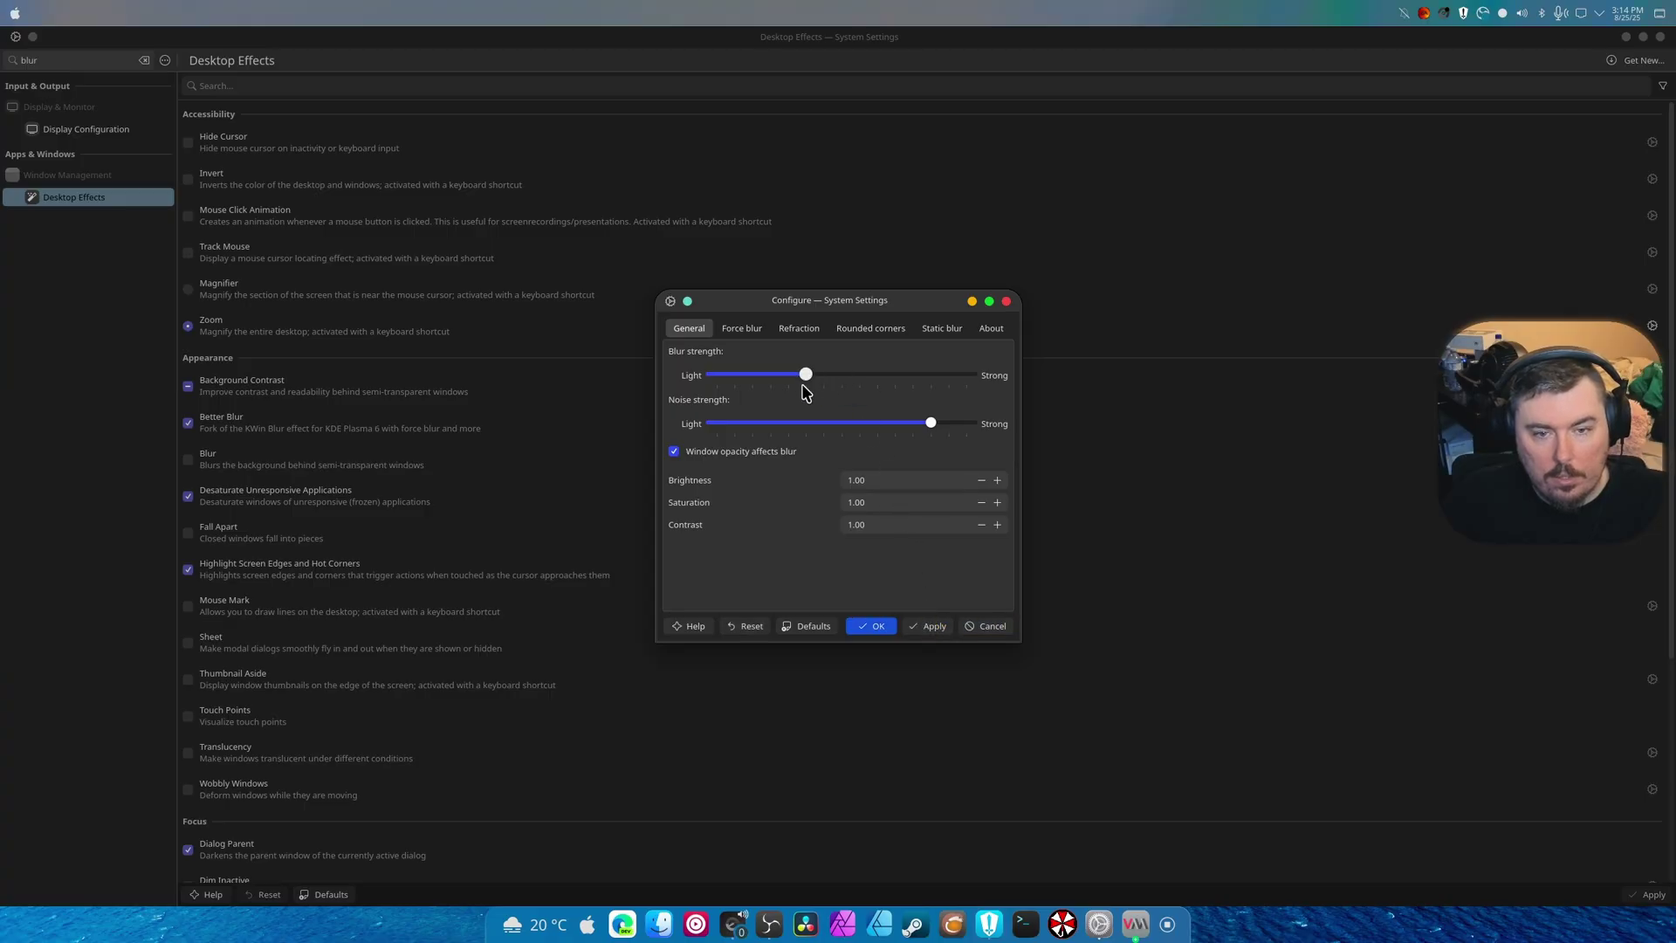
click(927, 627)
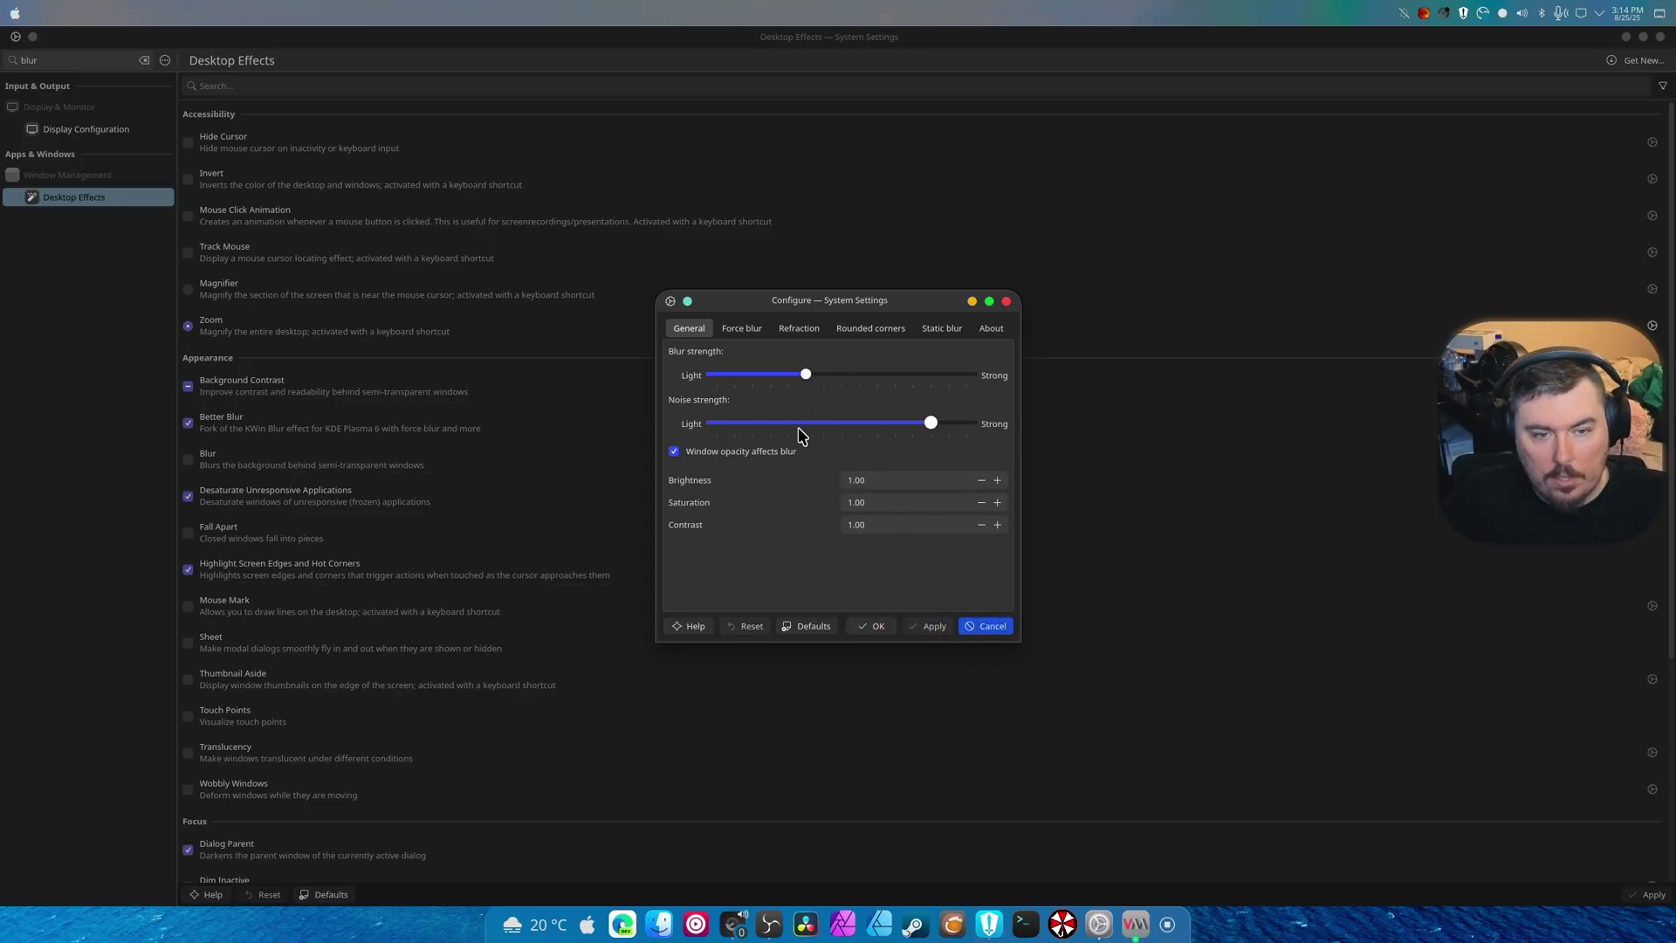
drag(930, 423, 969, 425)
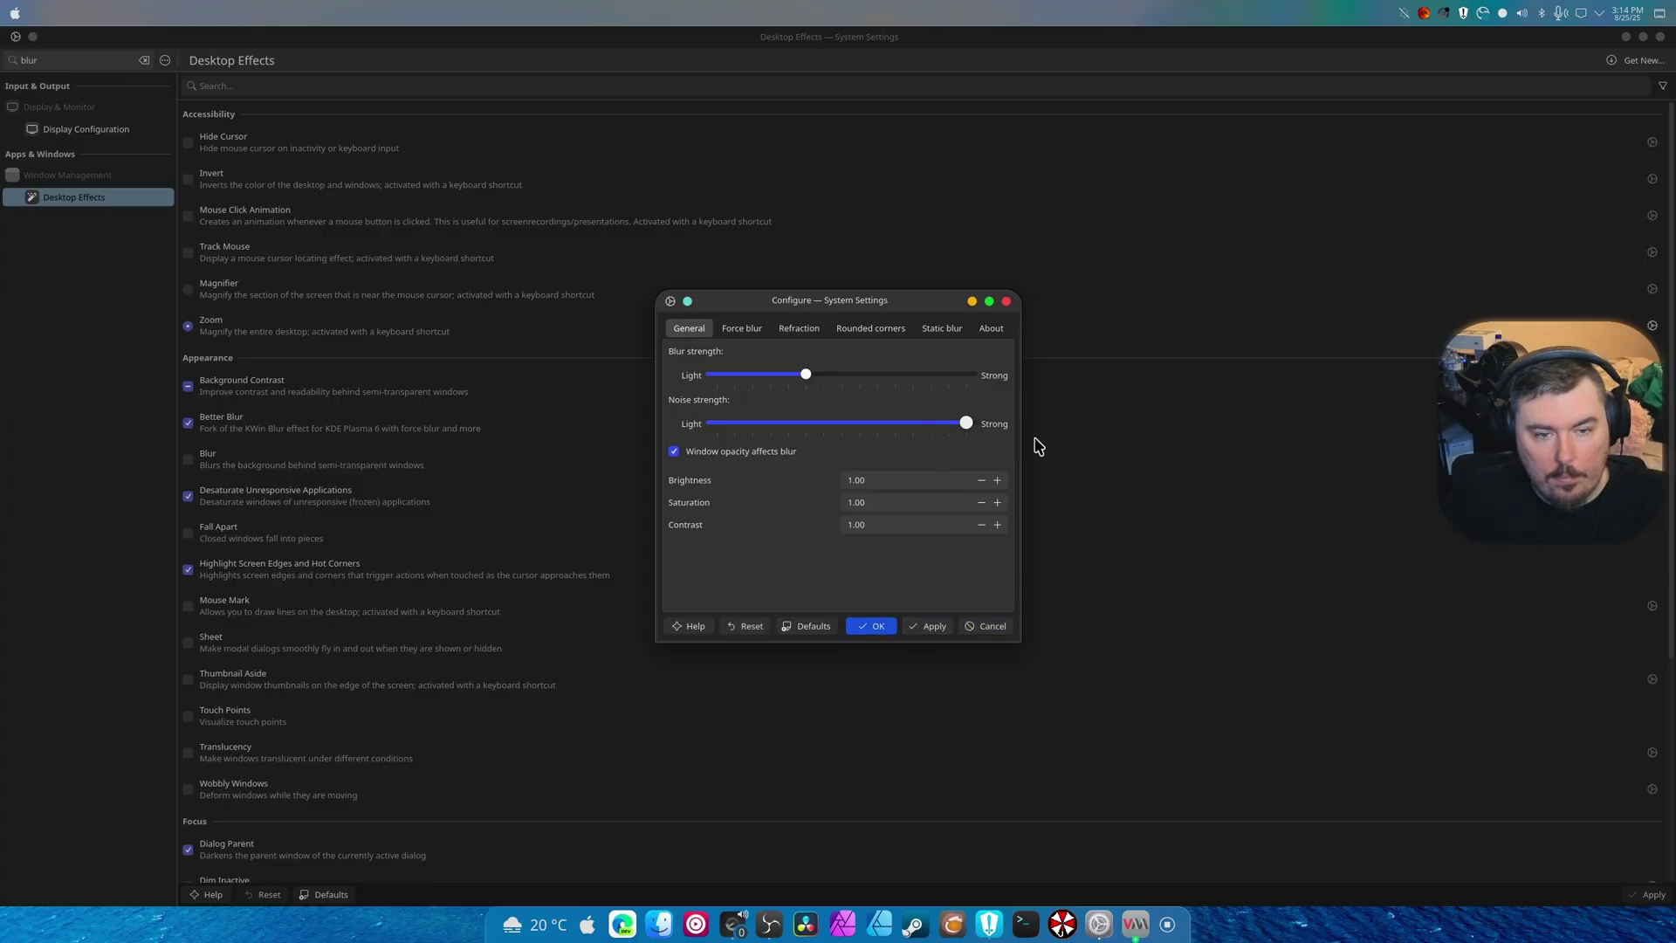
click(924, 629)
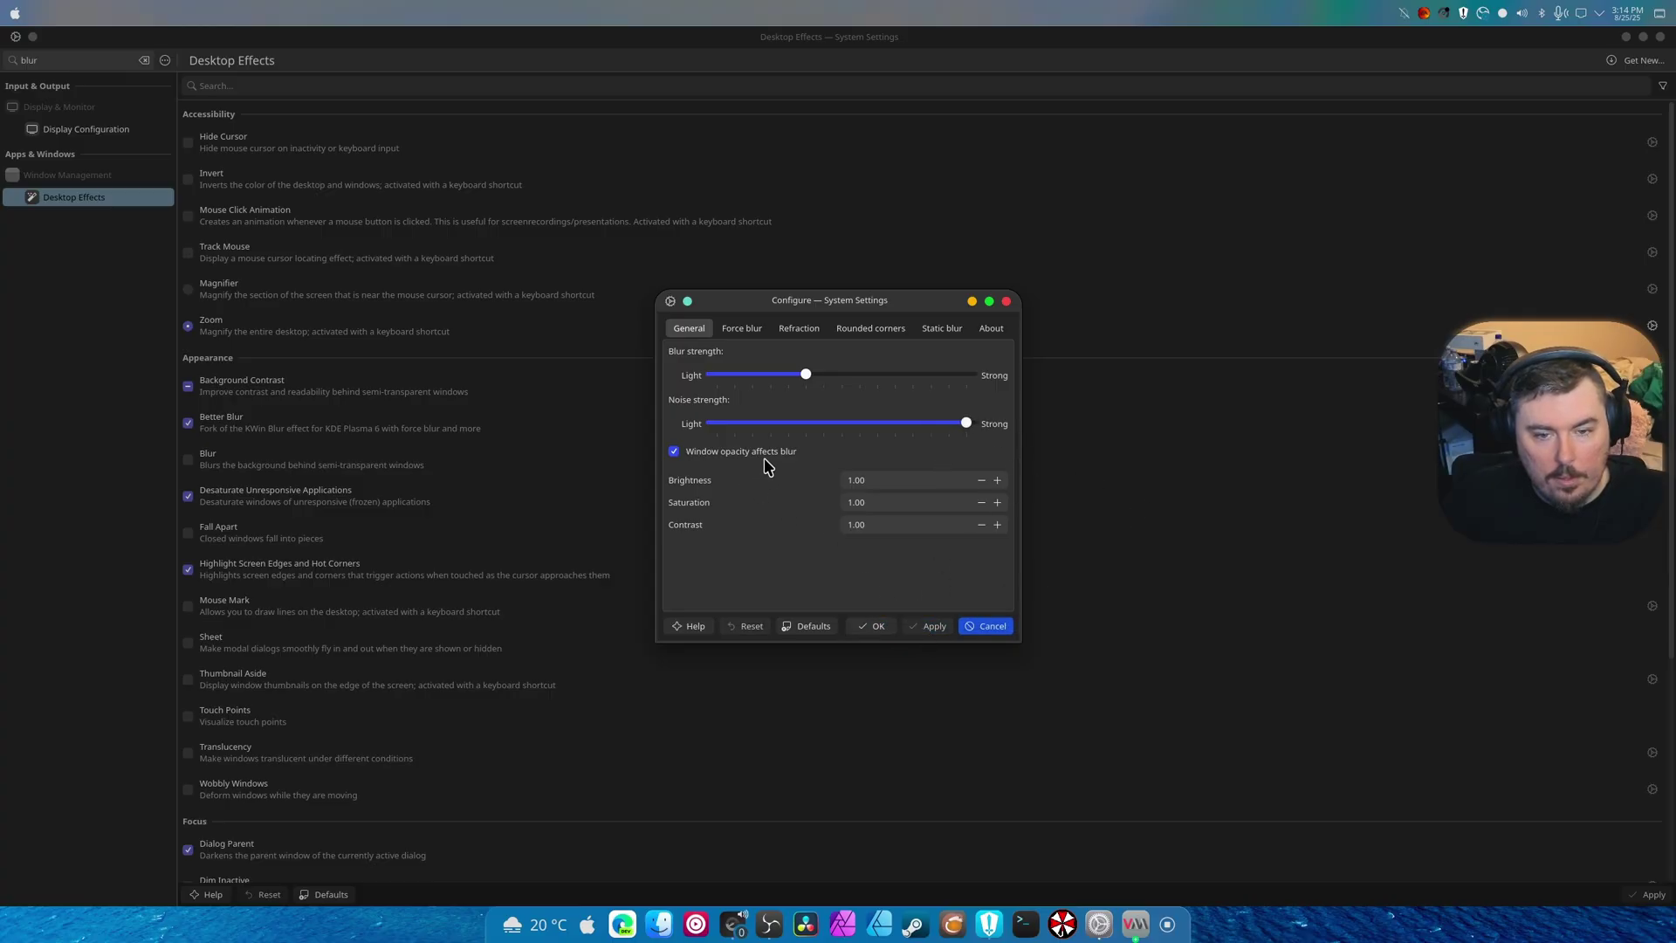
Step: Review the Force blur, Rounded corners and Static blur options, then close Better Blur's configuration
click(747, 329)
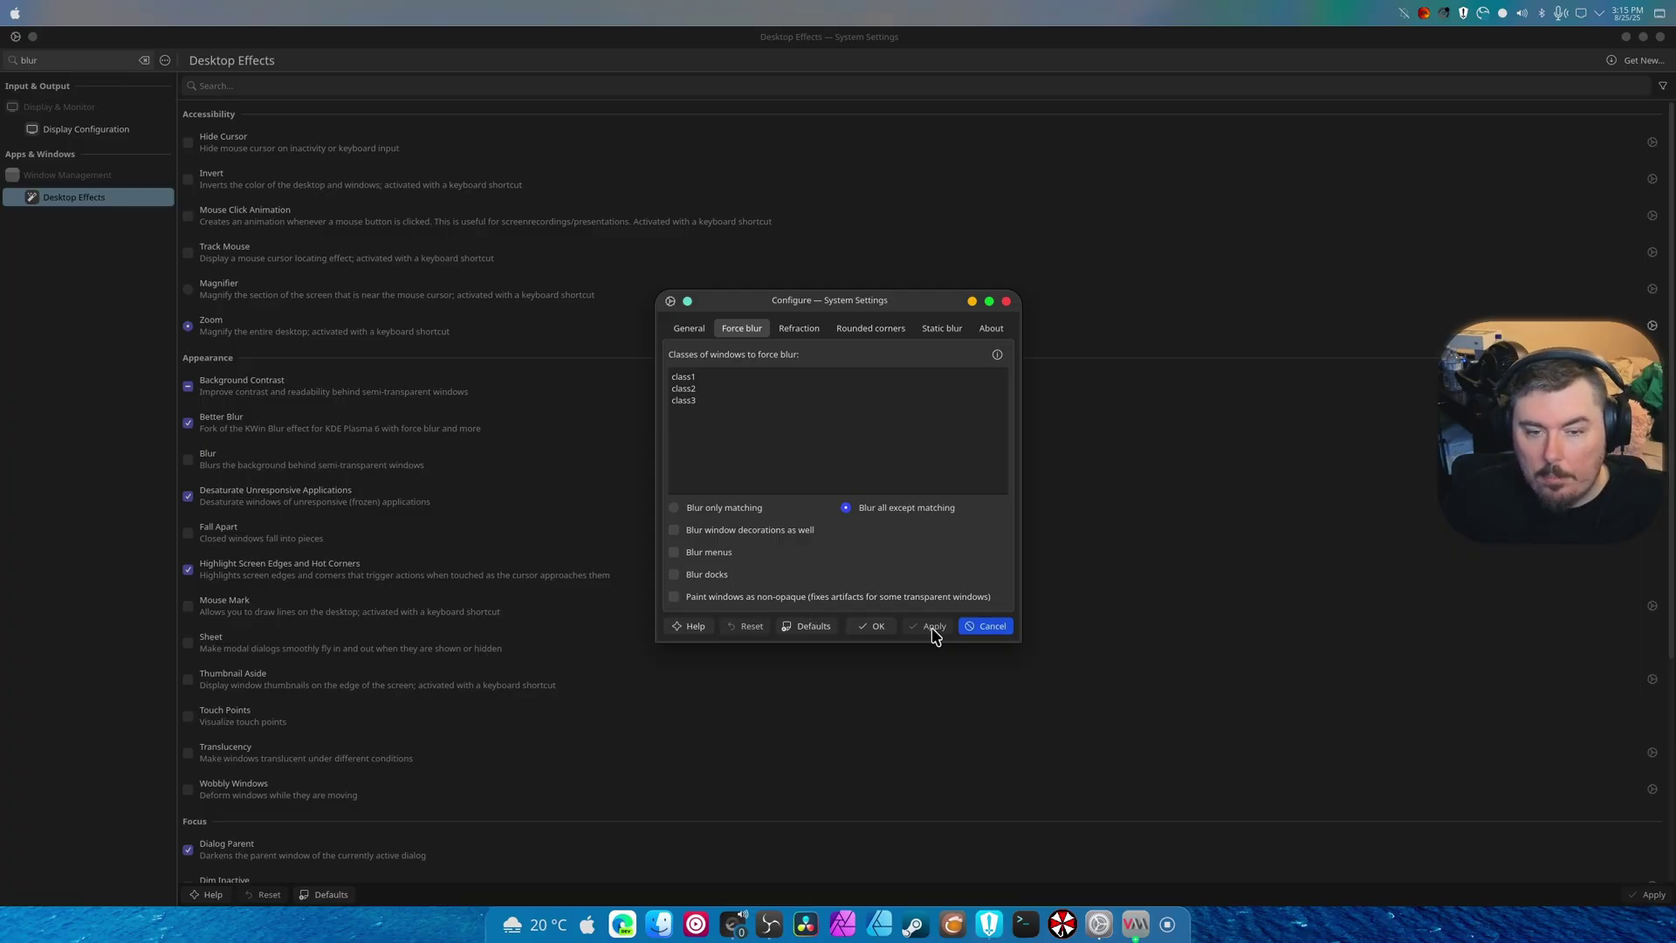
click(880, 335)
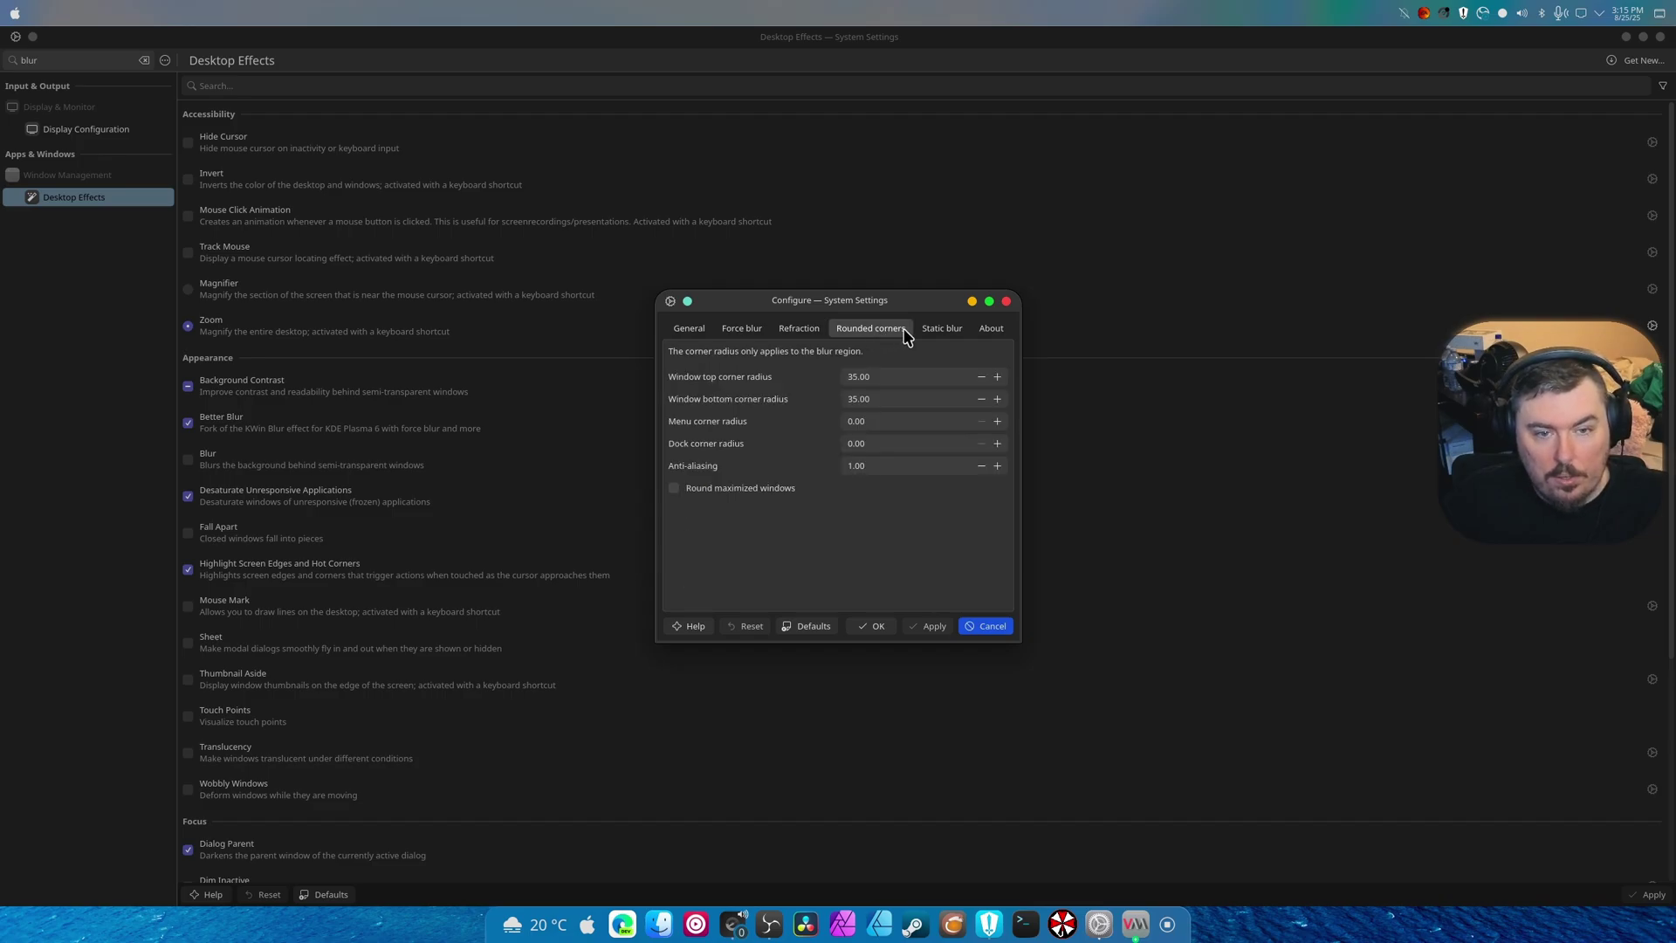
click(931, 336)
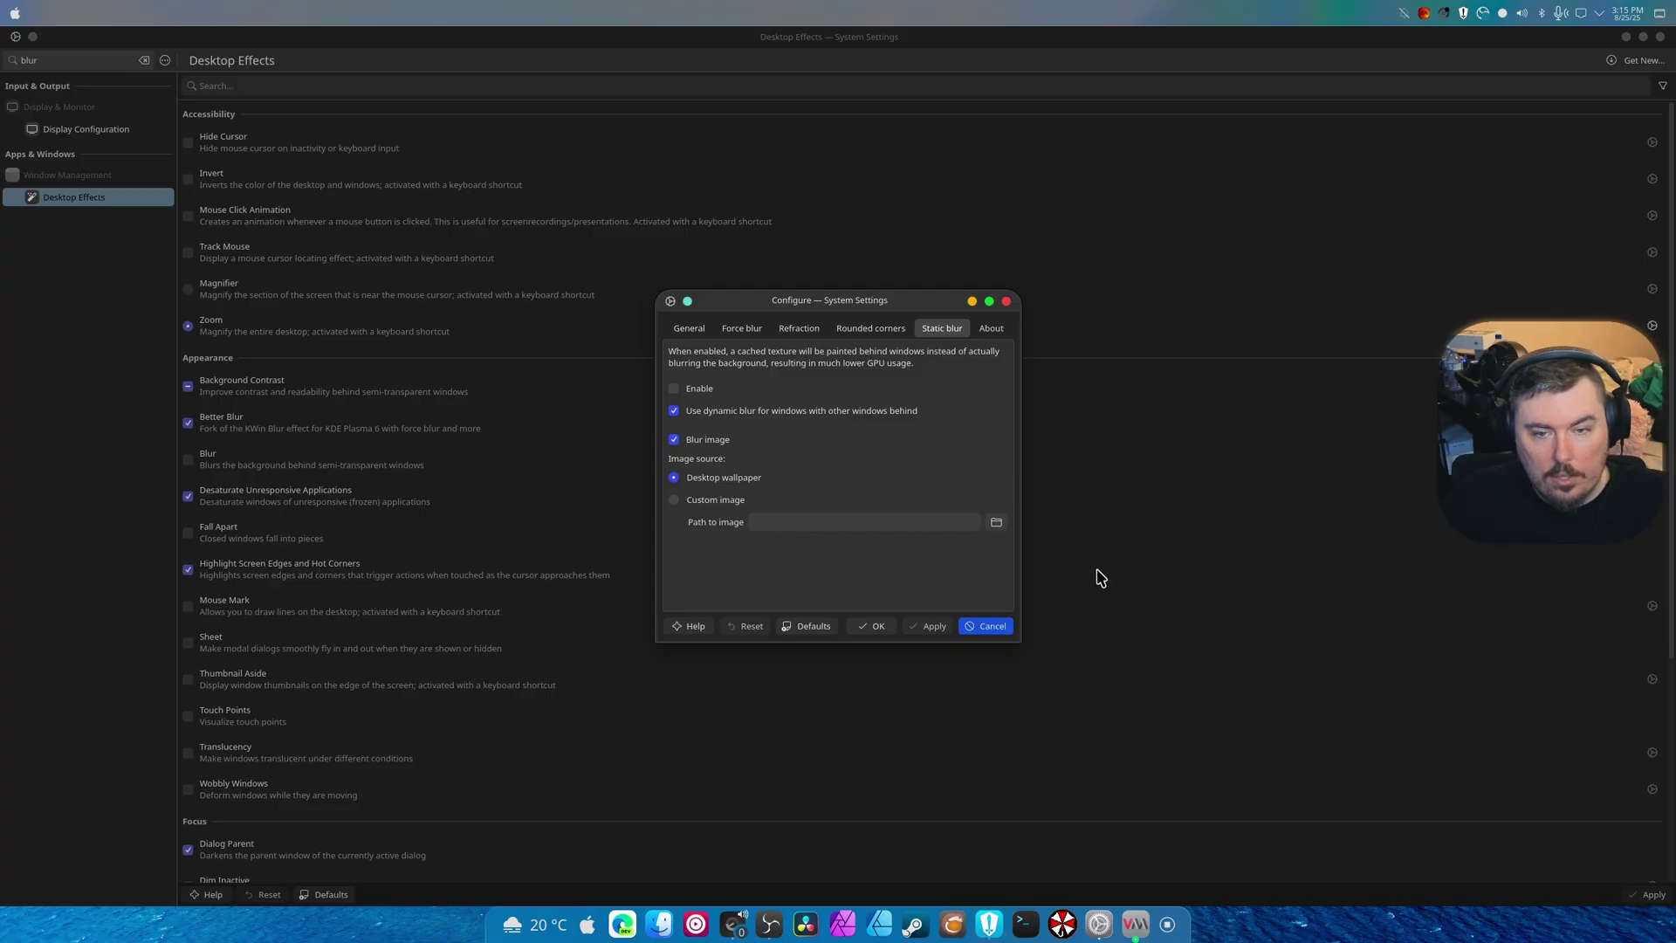
click(737, 329)
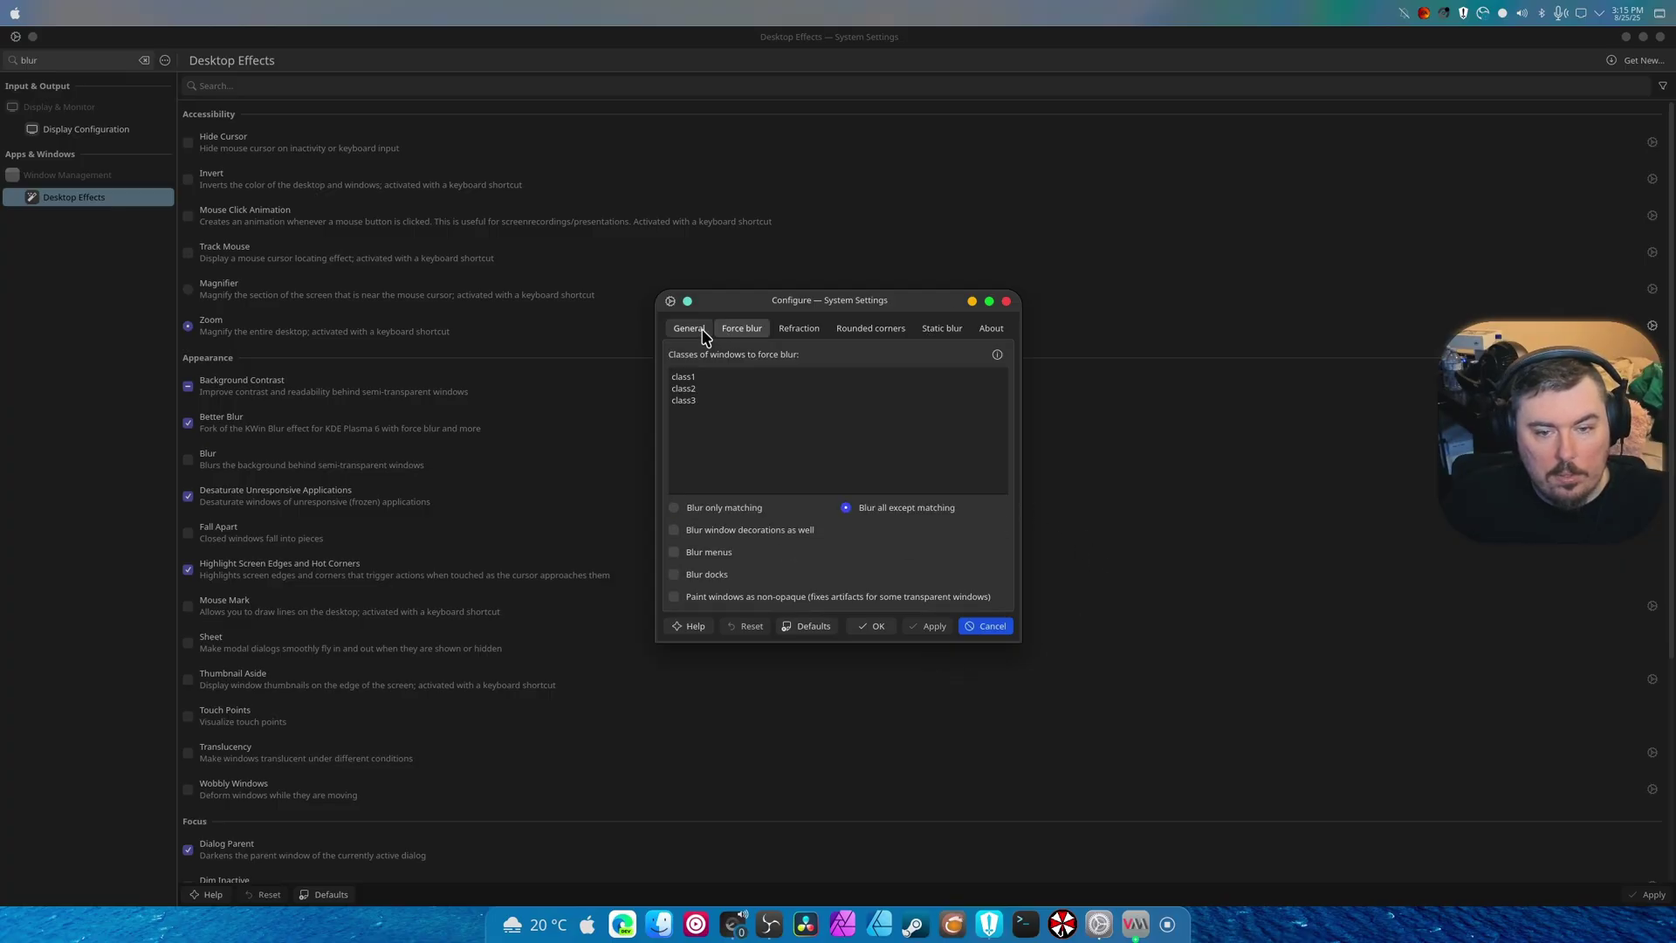
click(884, 631)
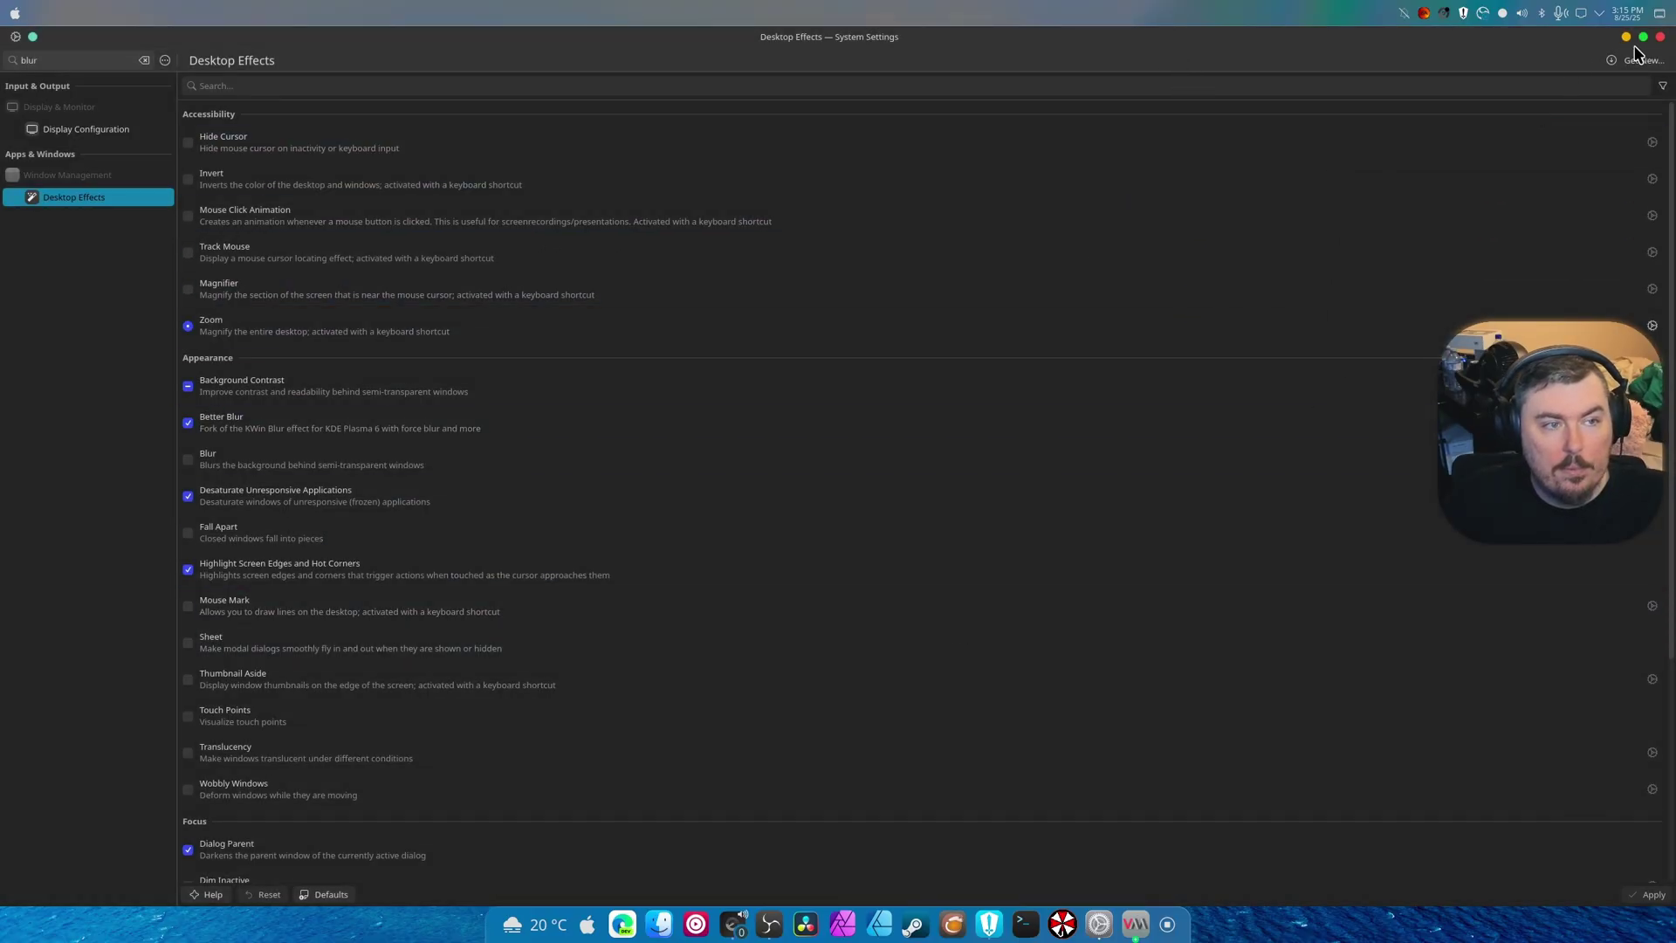
Step: Close System Settings, open and close the file manager, then launch a terminal from the dock
click(1660, 37)
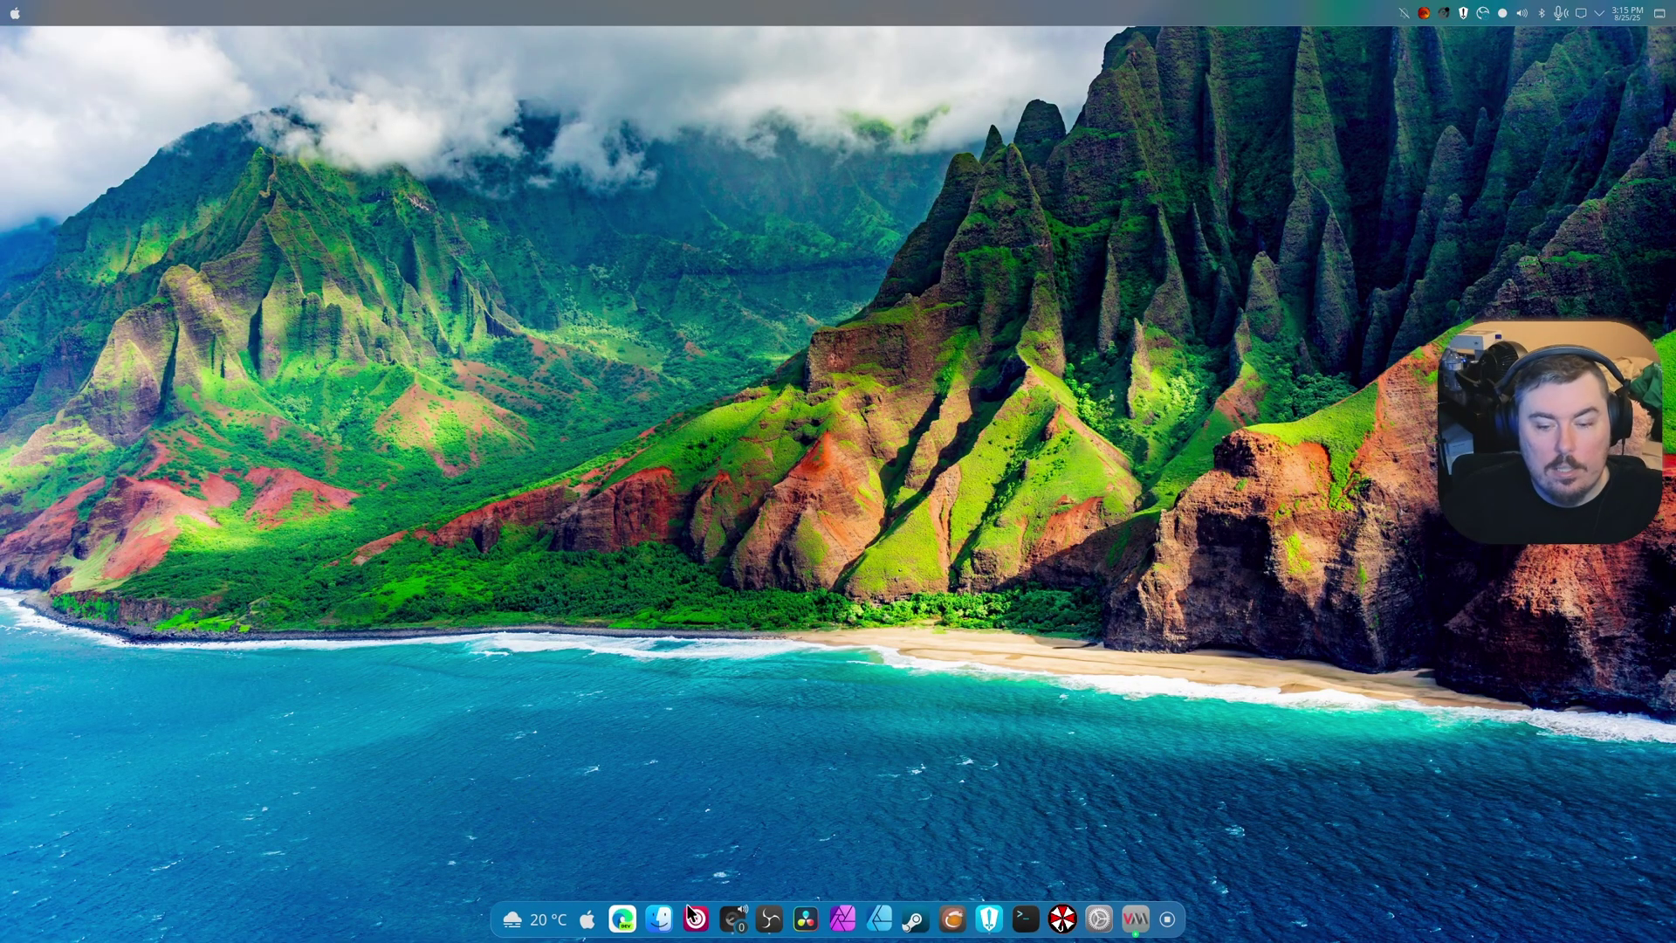
click(660, 919)
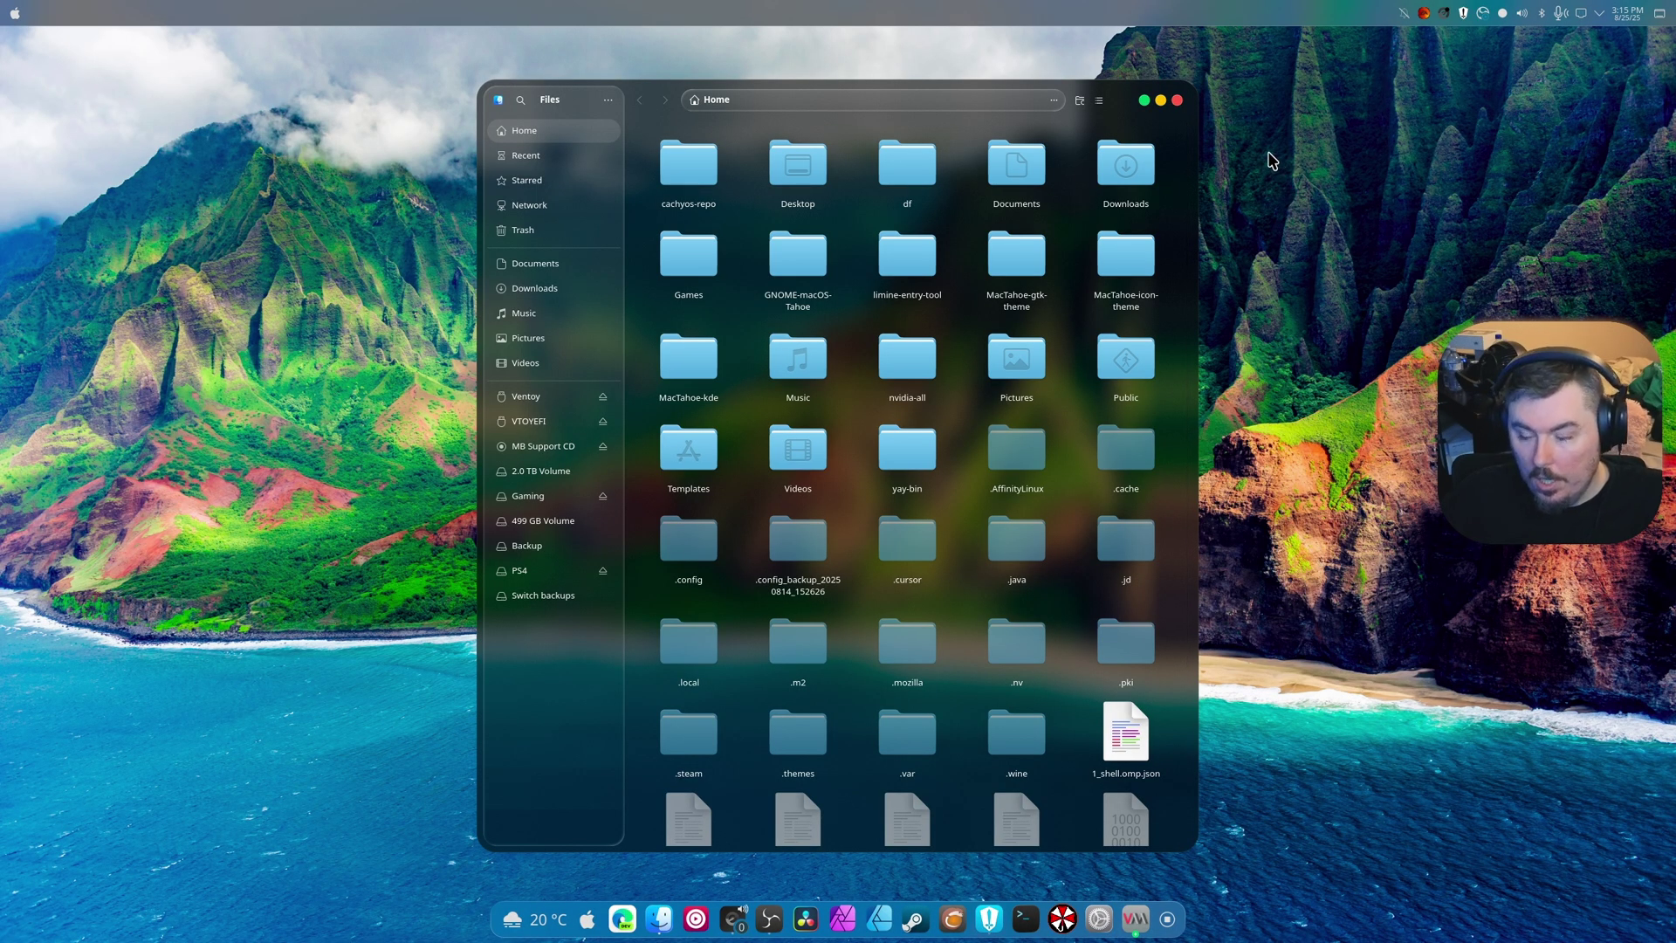
click(1178, 101)
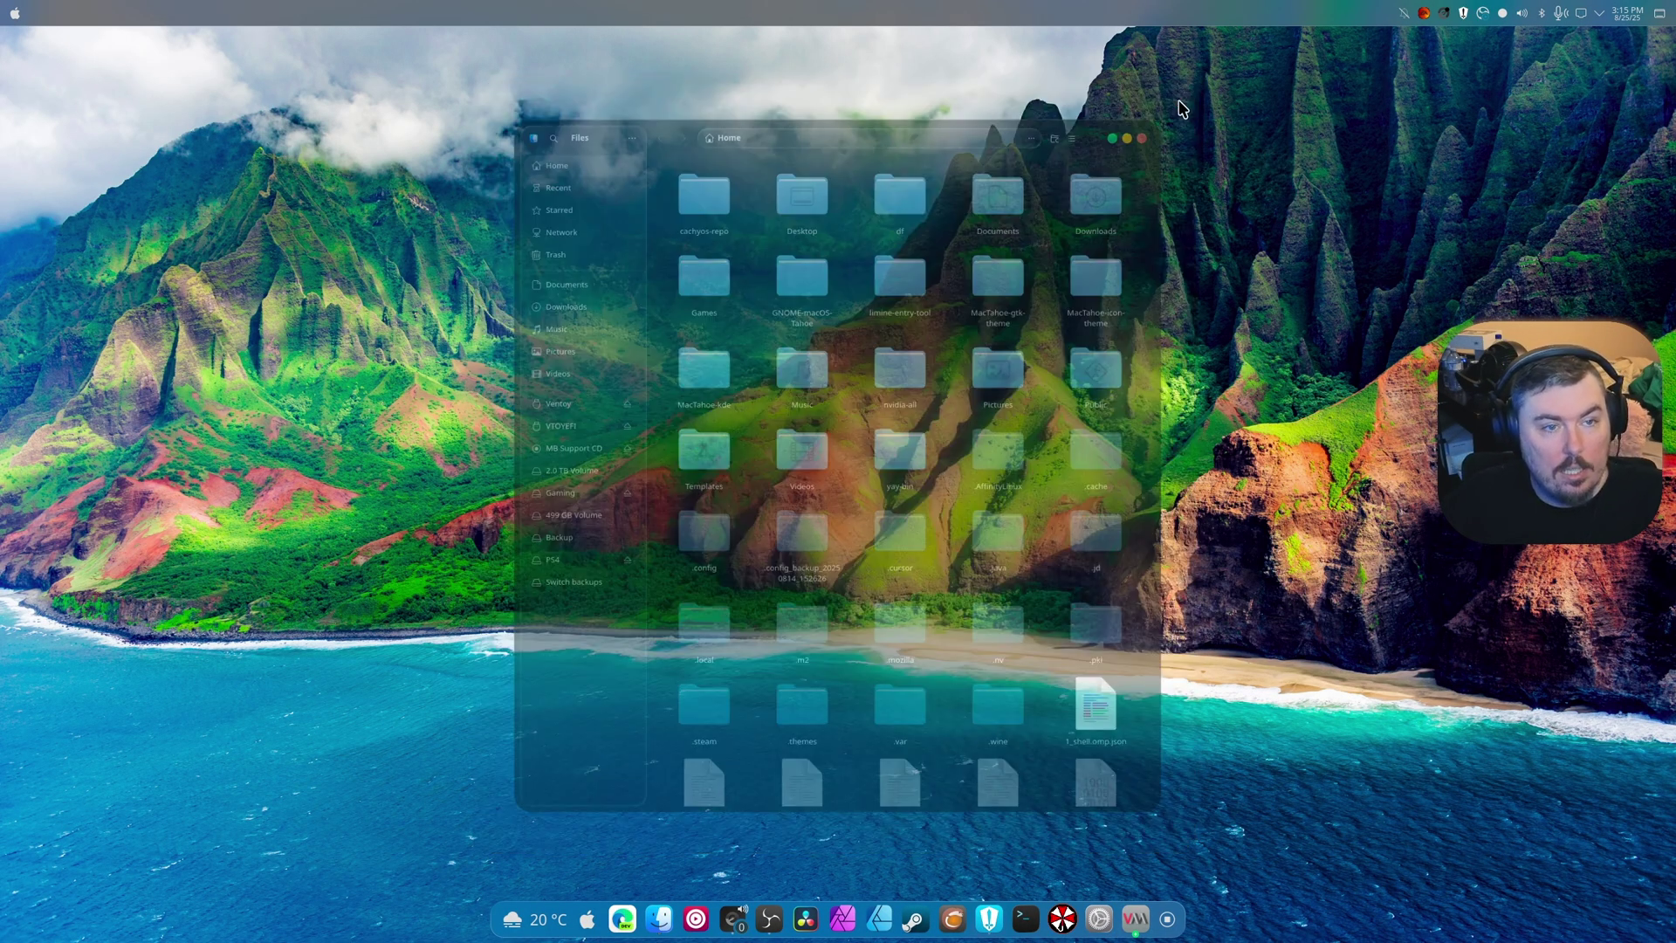
click(1025, 918)
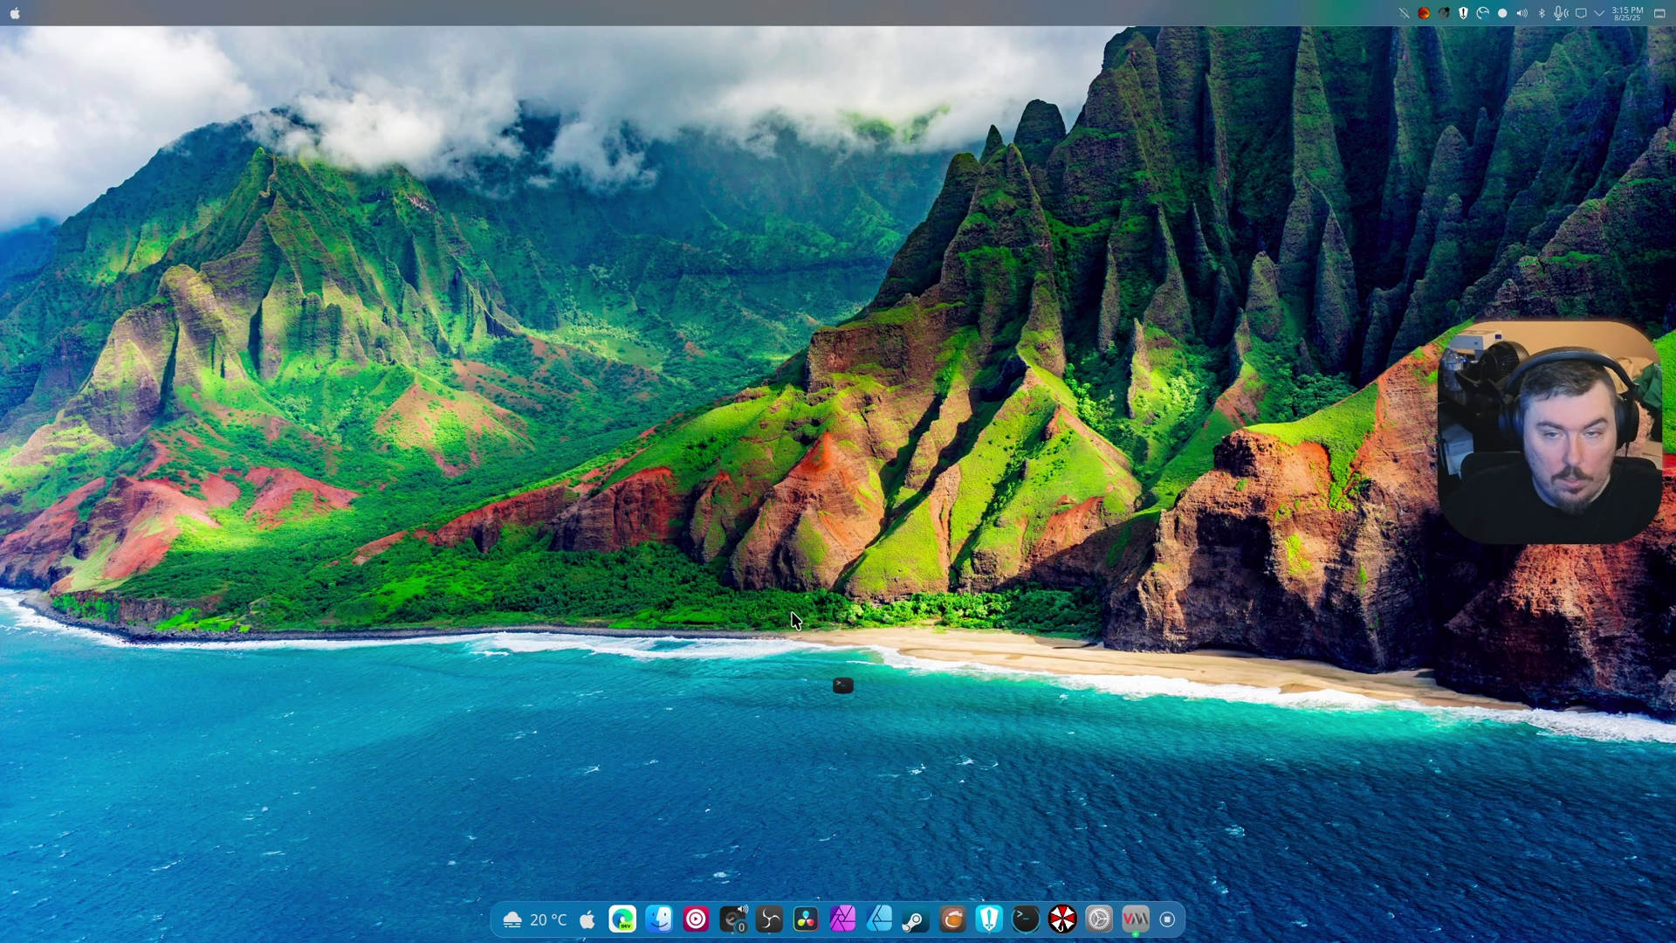
Step: Change into MacTahoe-icon-theme/cursors using Tab completion
text(cd )
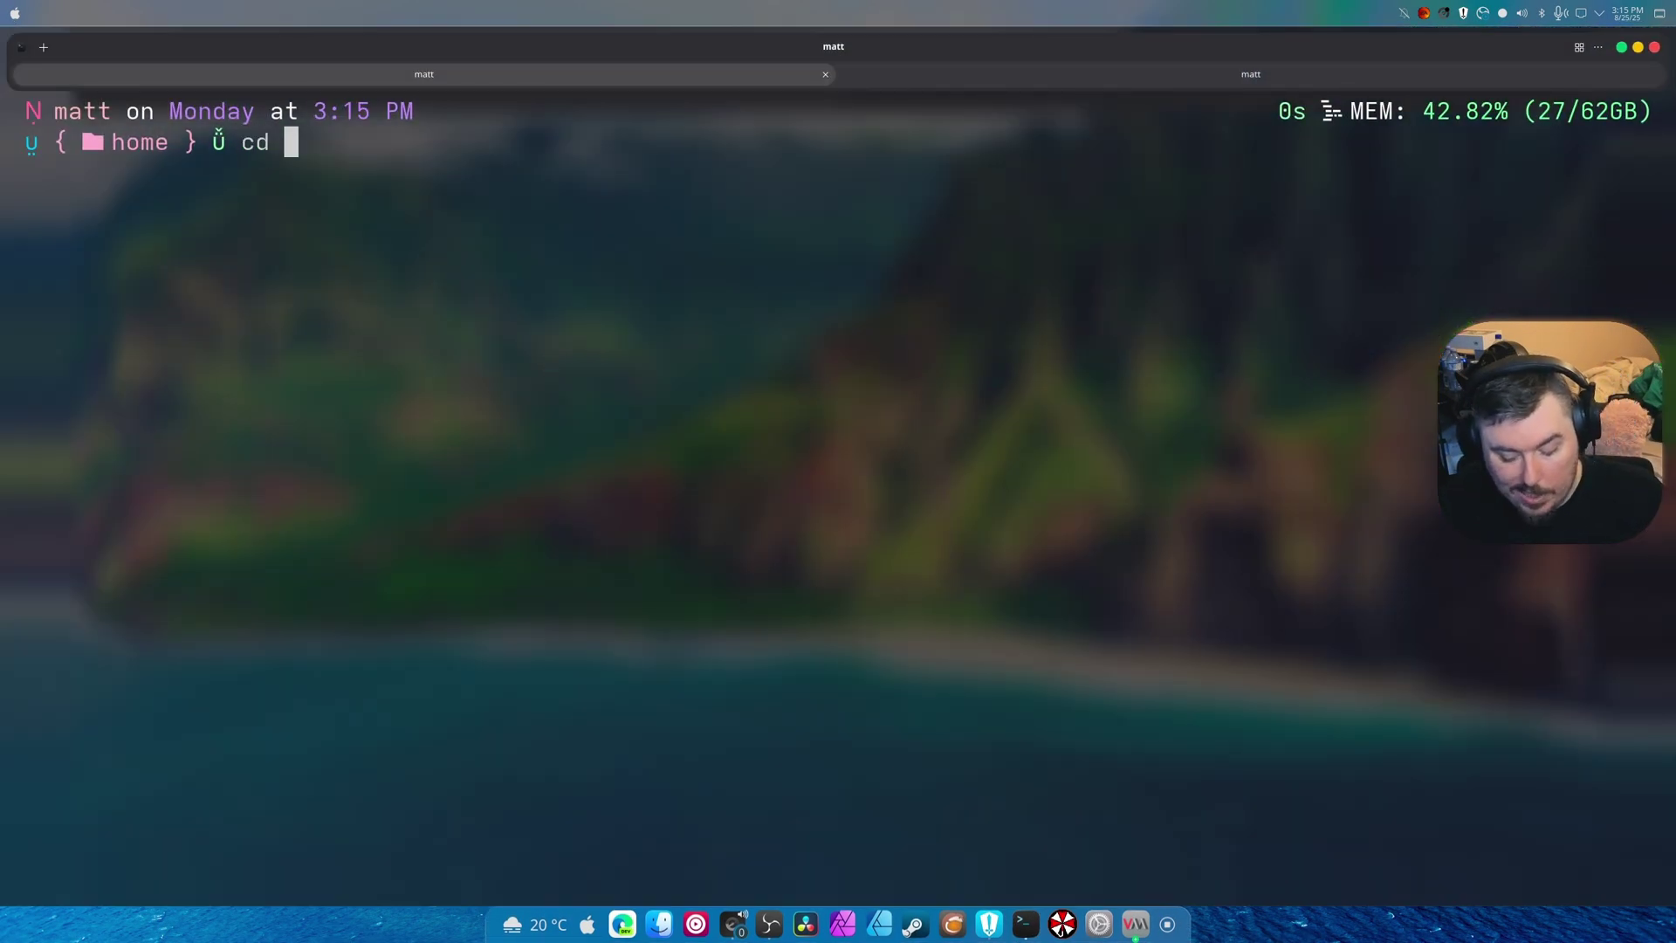
text(M)
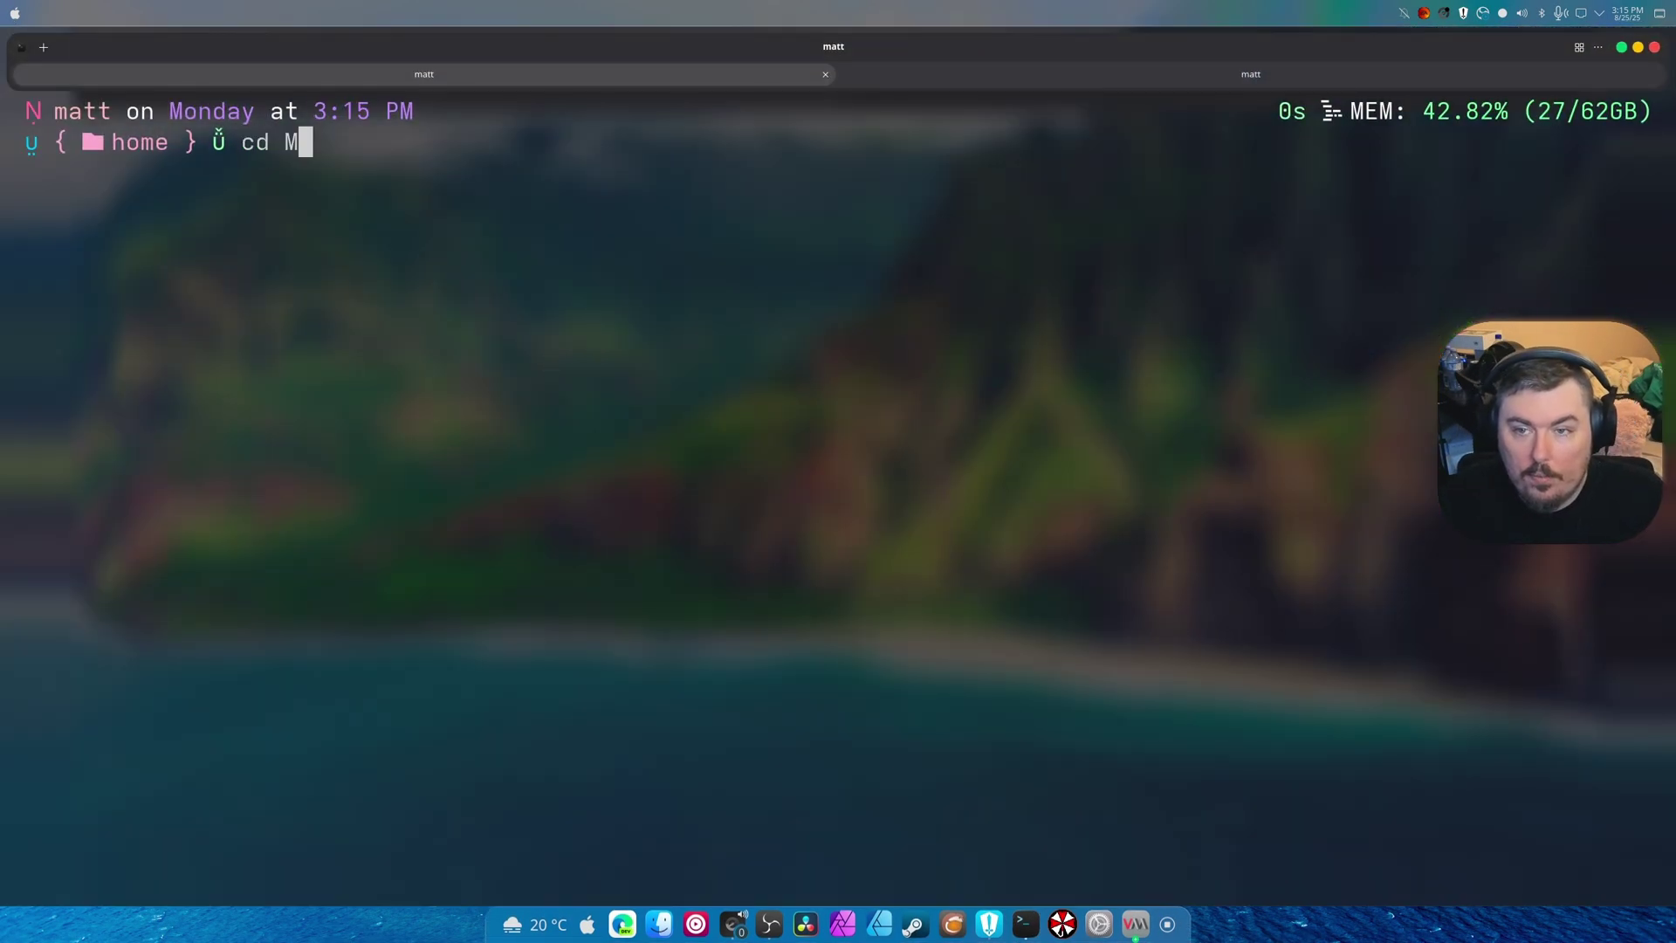
text(a)
key(Tab)
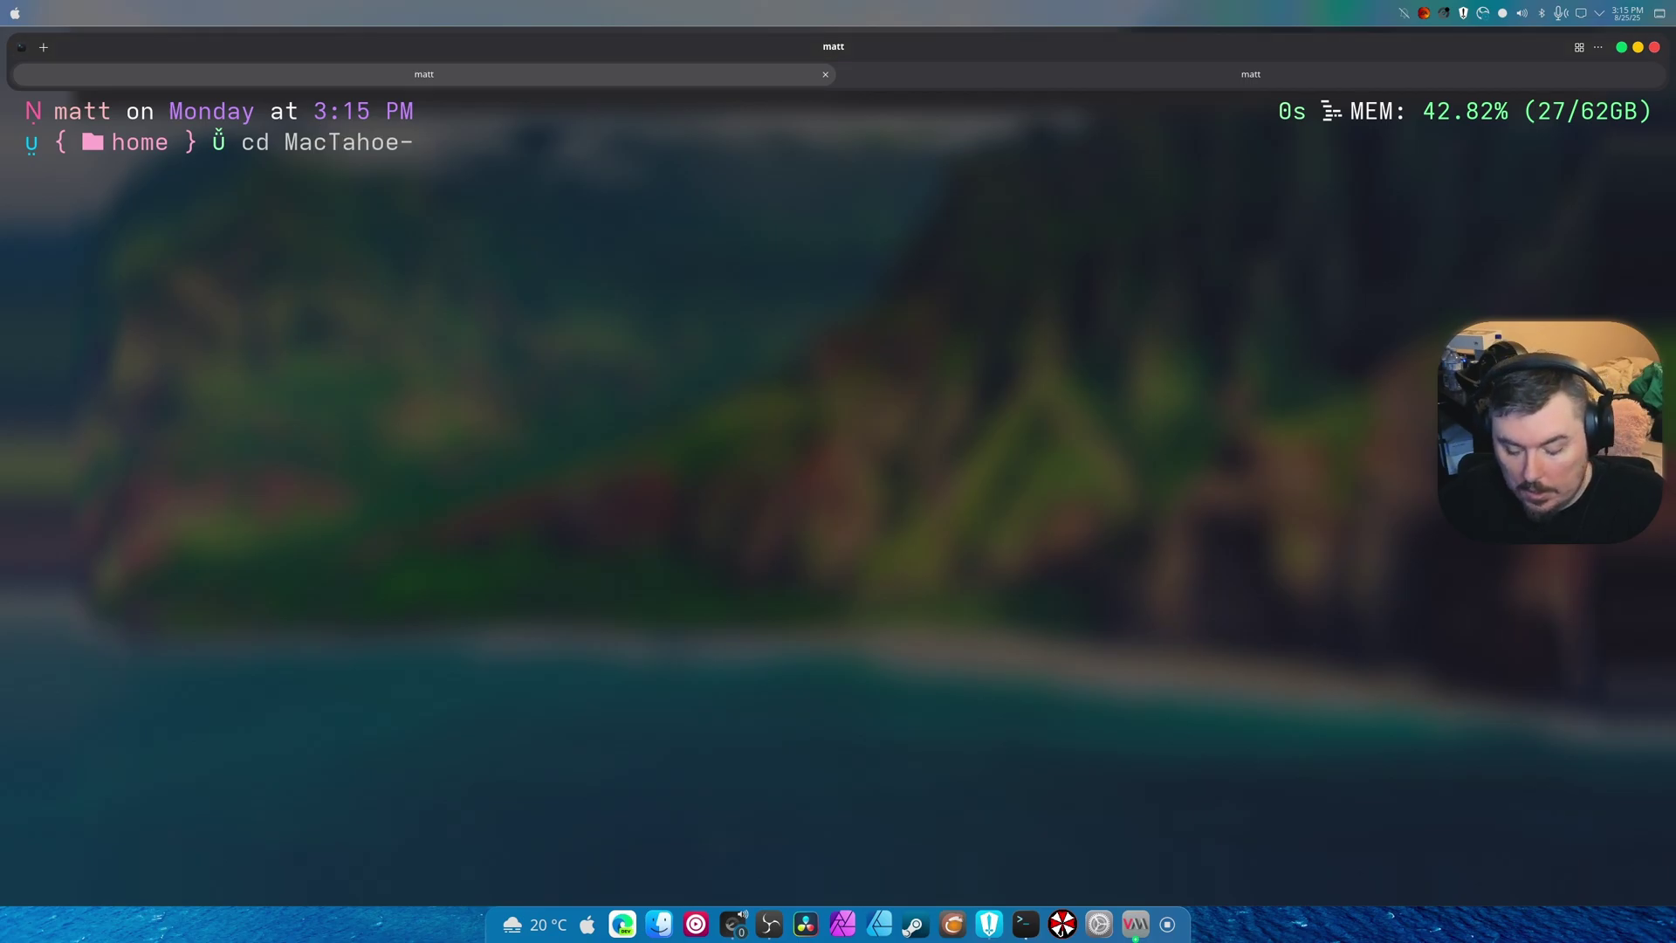
text(i)
key(Tab)
key(Return)
text(c)
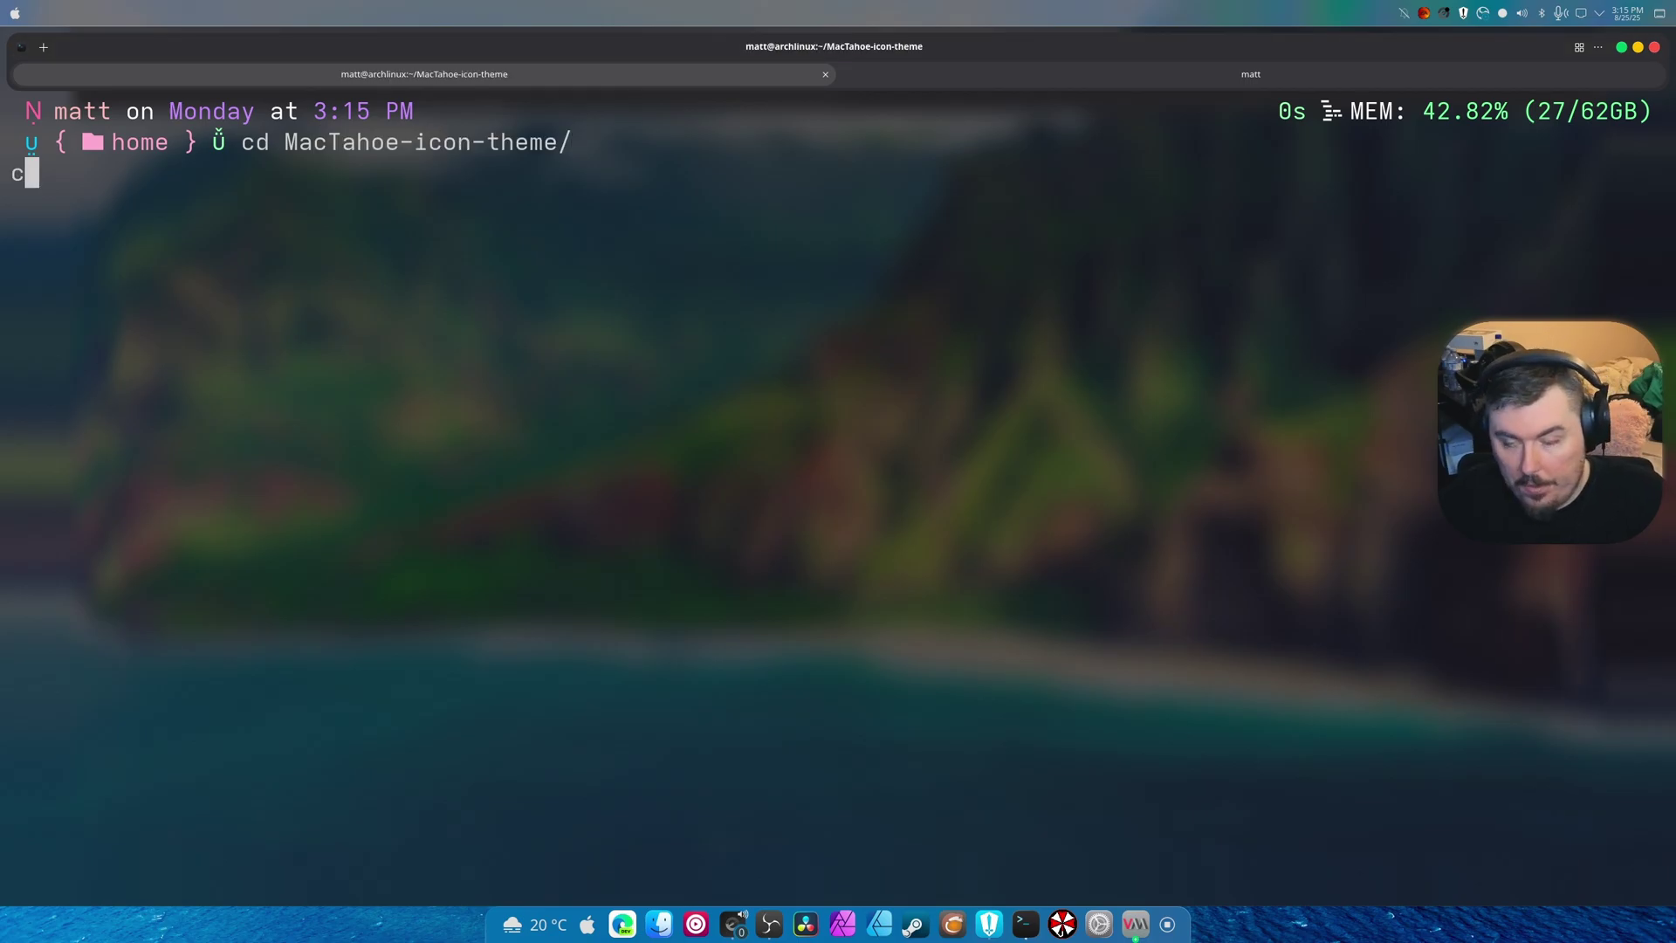
text(d)
key(BackSpace)
key(BackSpace)
text(c)
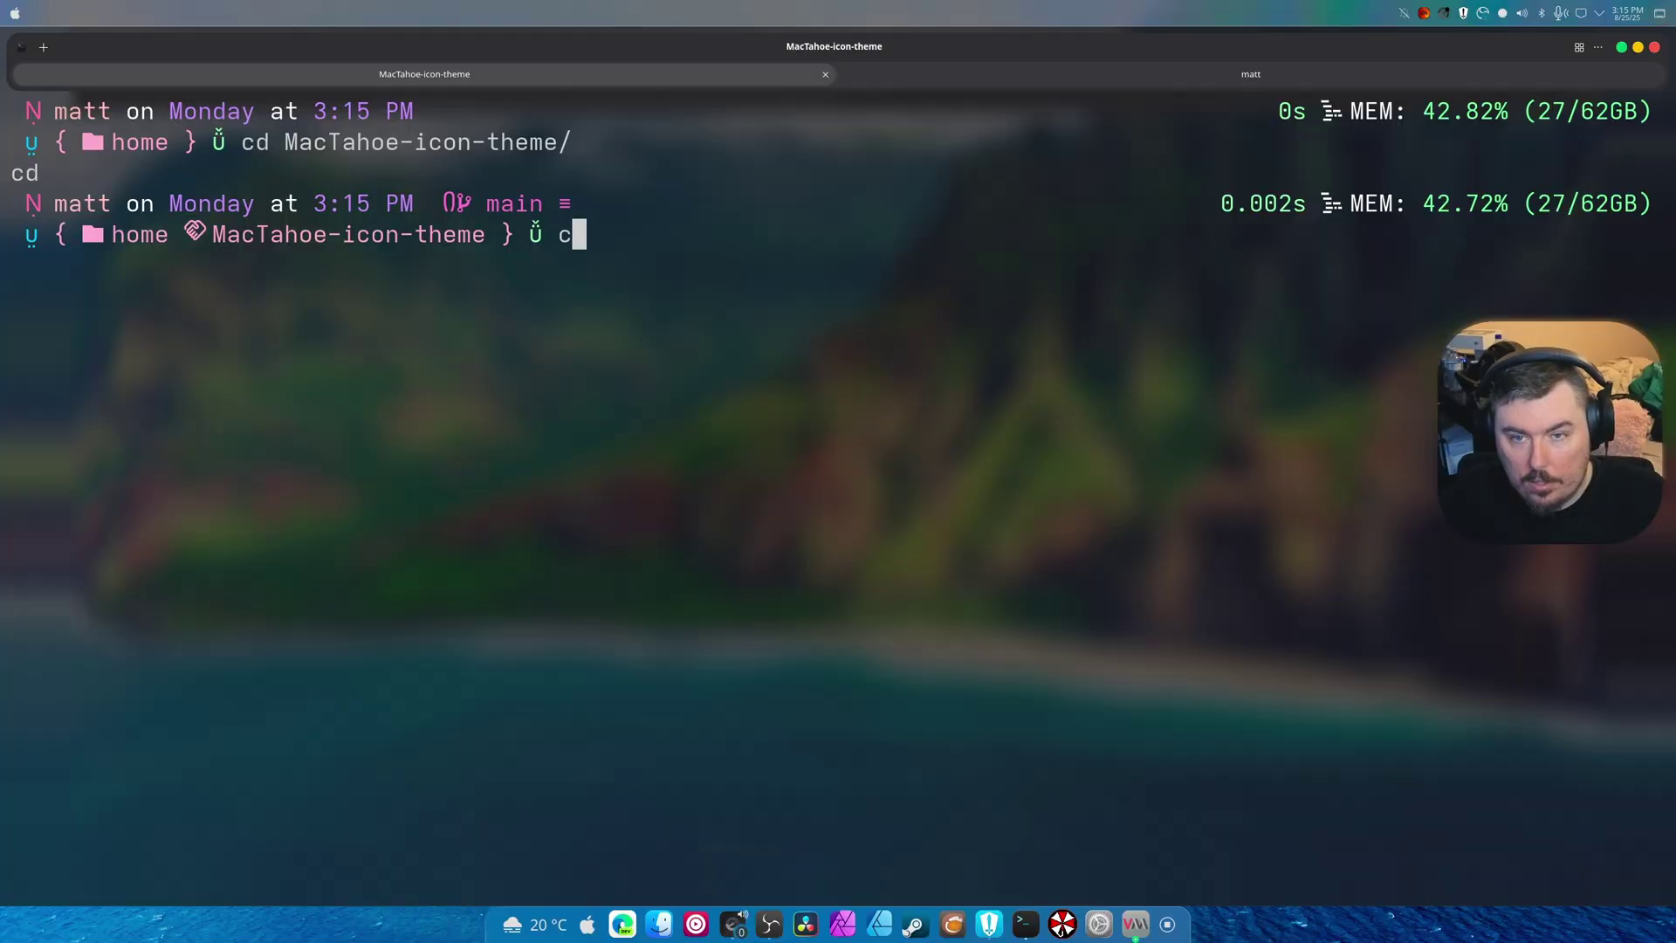
text(d cur)
key(Tab)
key(Return)
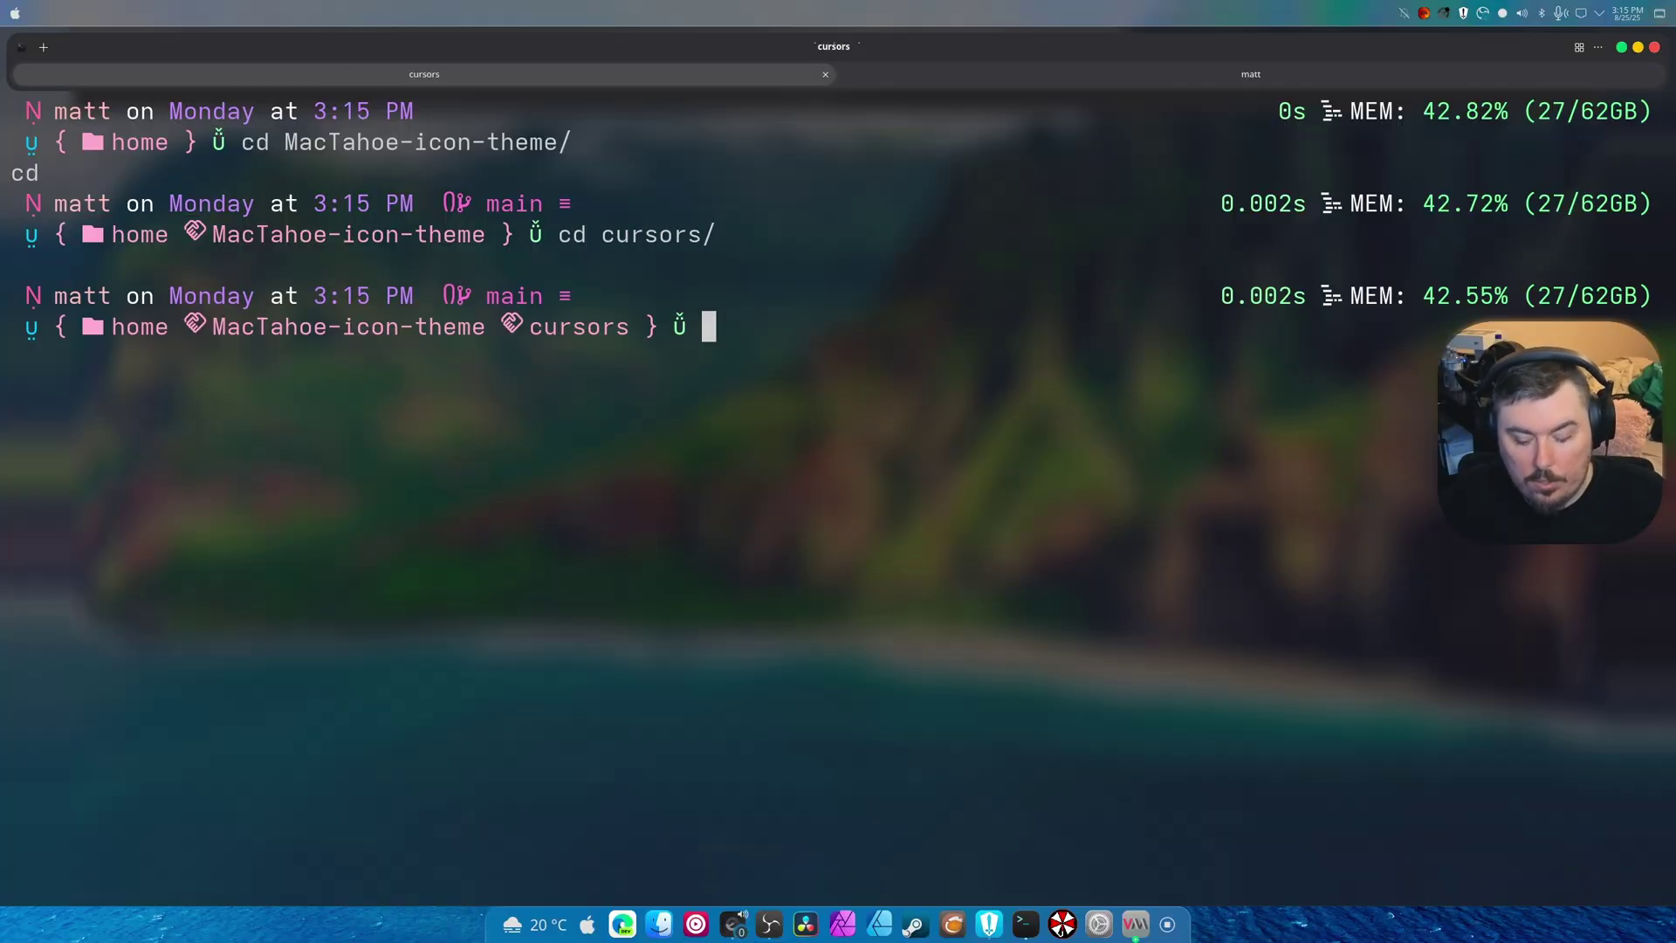
Step: Run ./build.sh, then try installing xcursorgen with 'sudo pacman -S xcursorgen'
text(./b)
key(Tab)
key(Return)
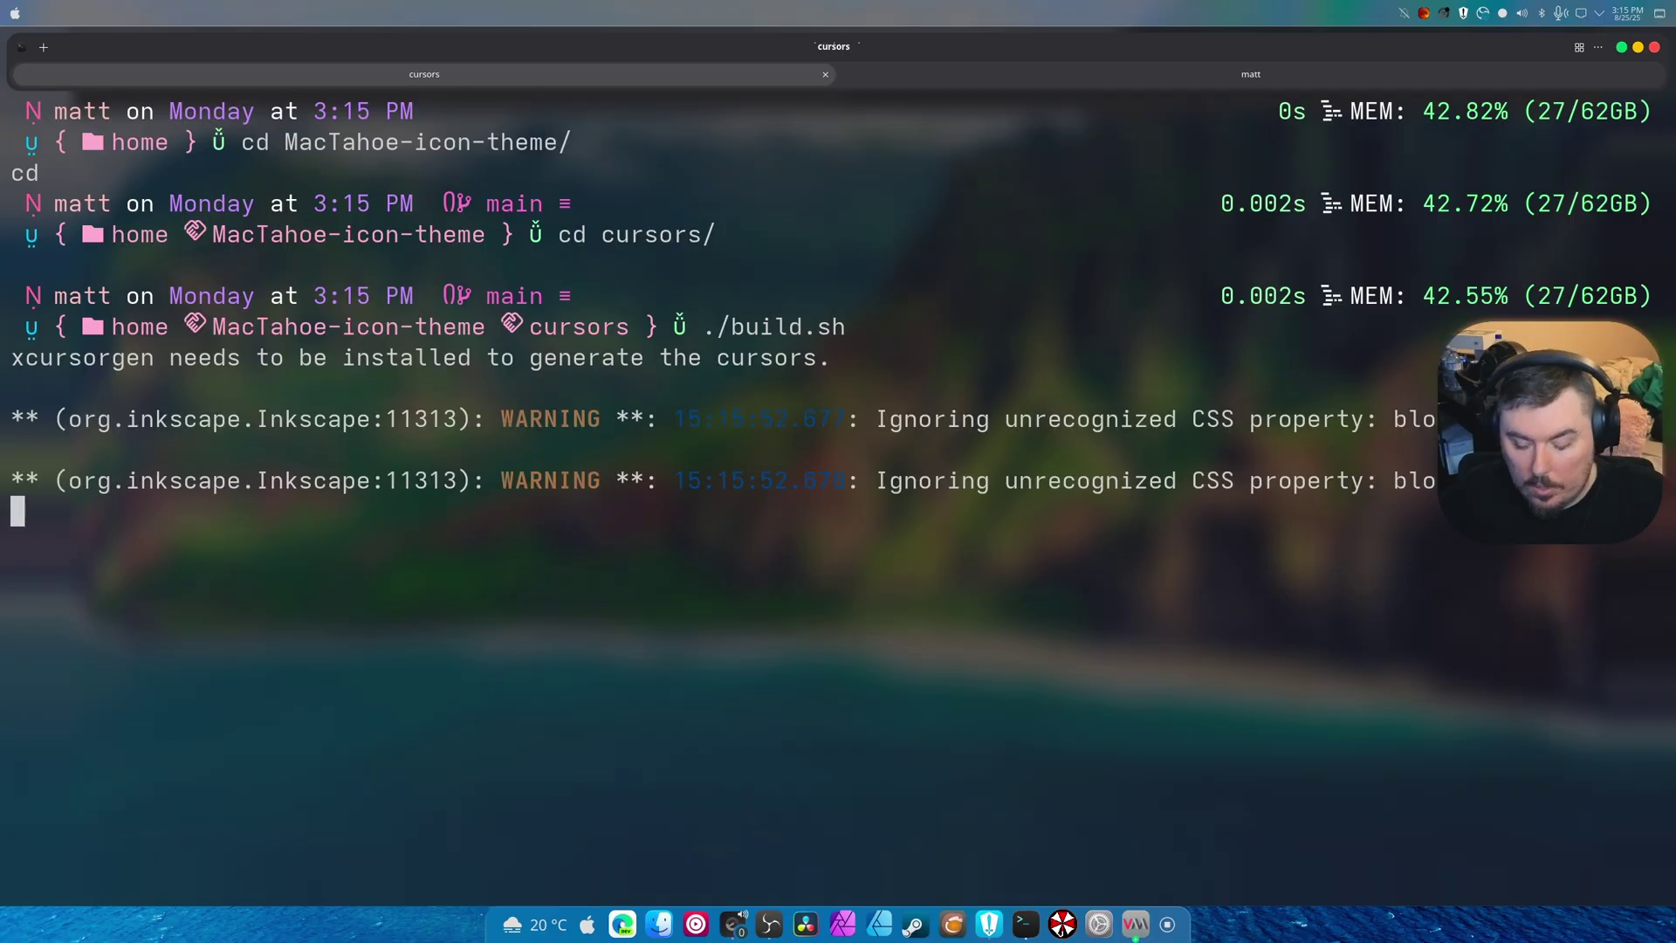
text(sudo pacman)
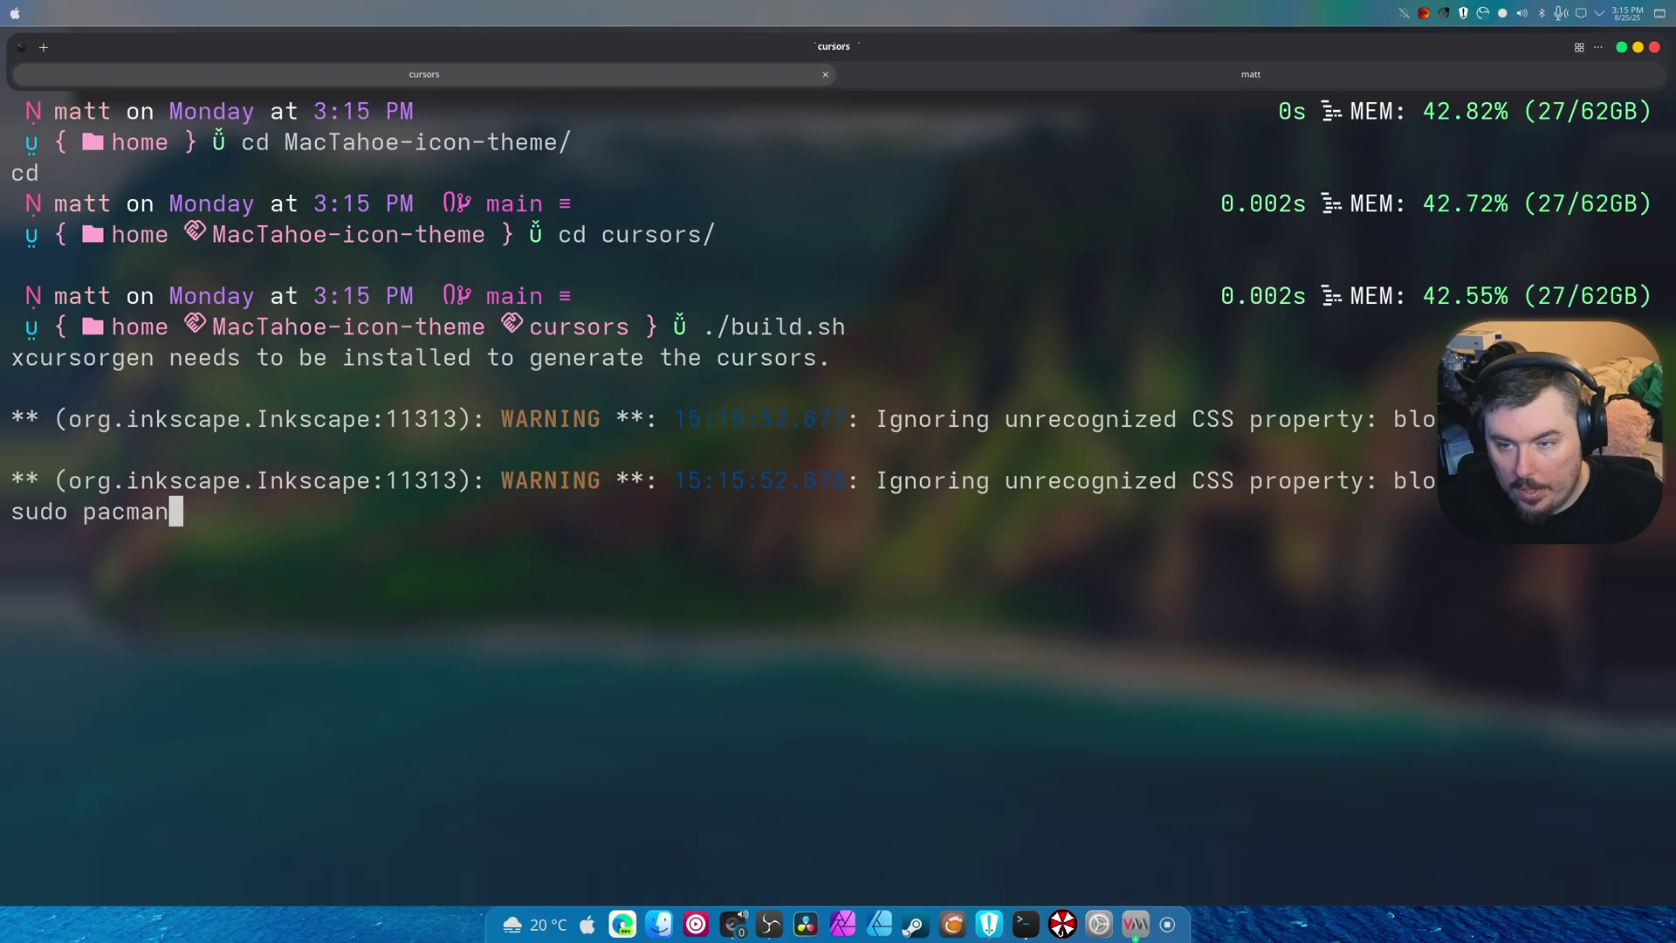
text( -S xc)
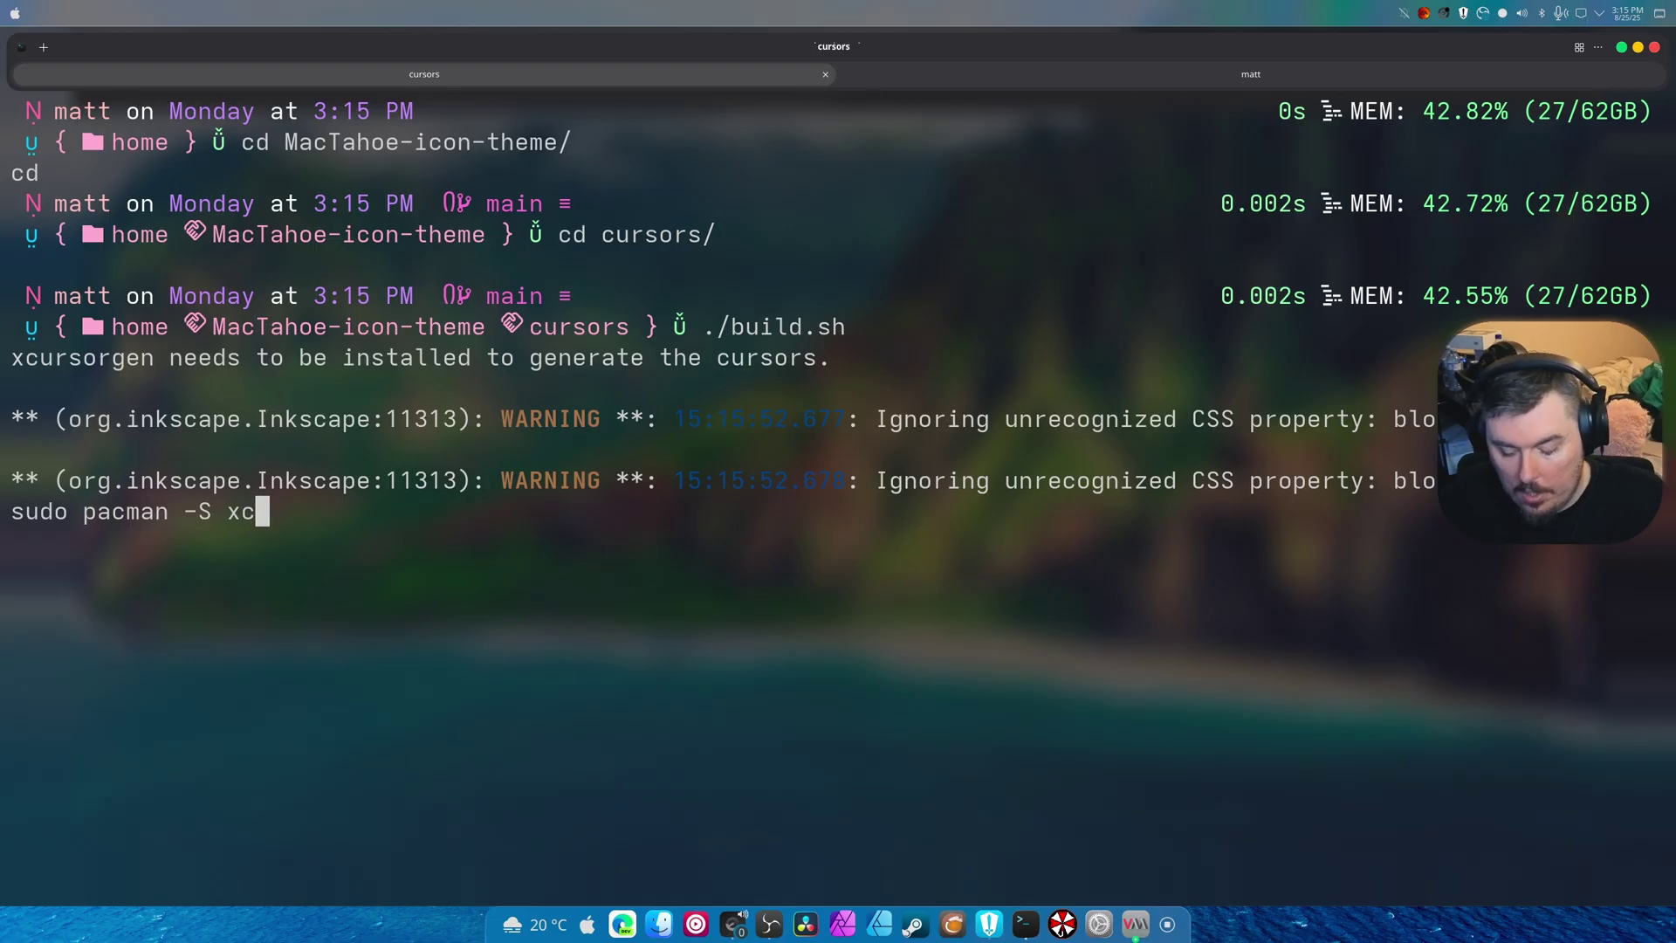
text(ursorge)
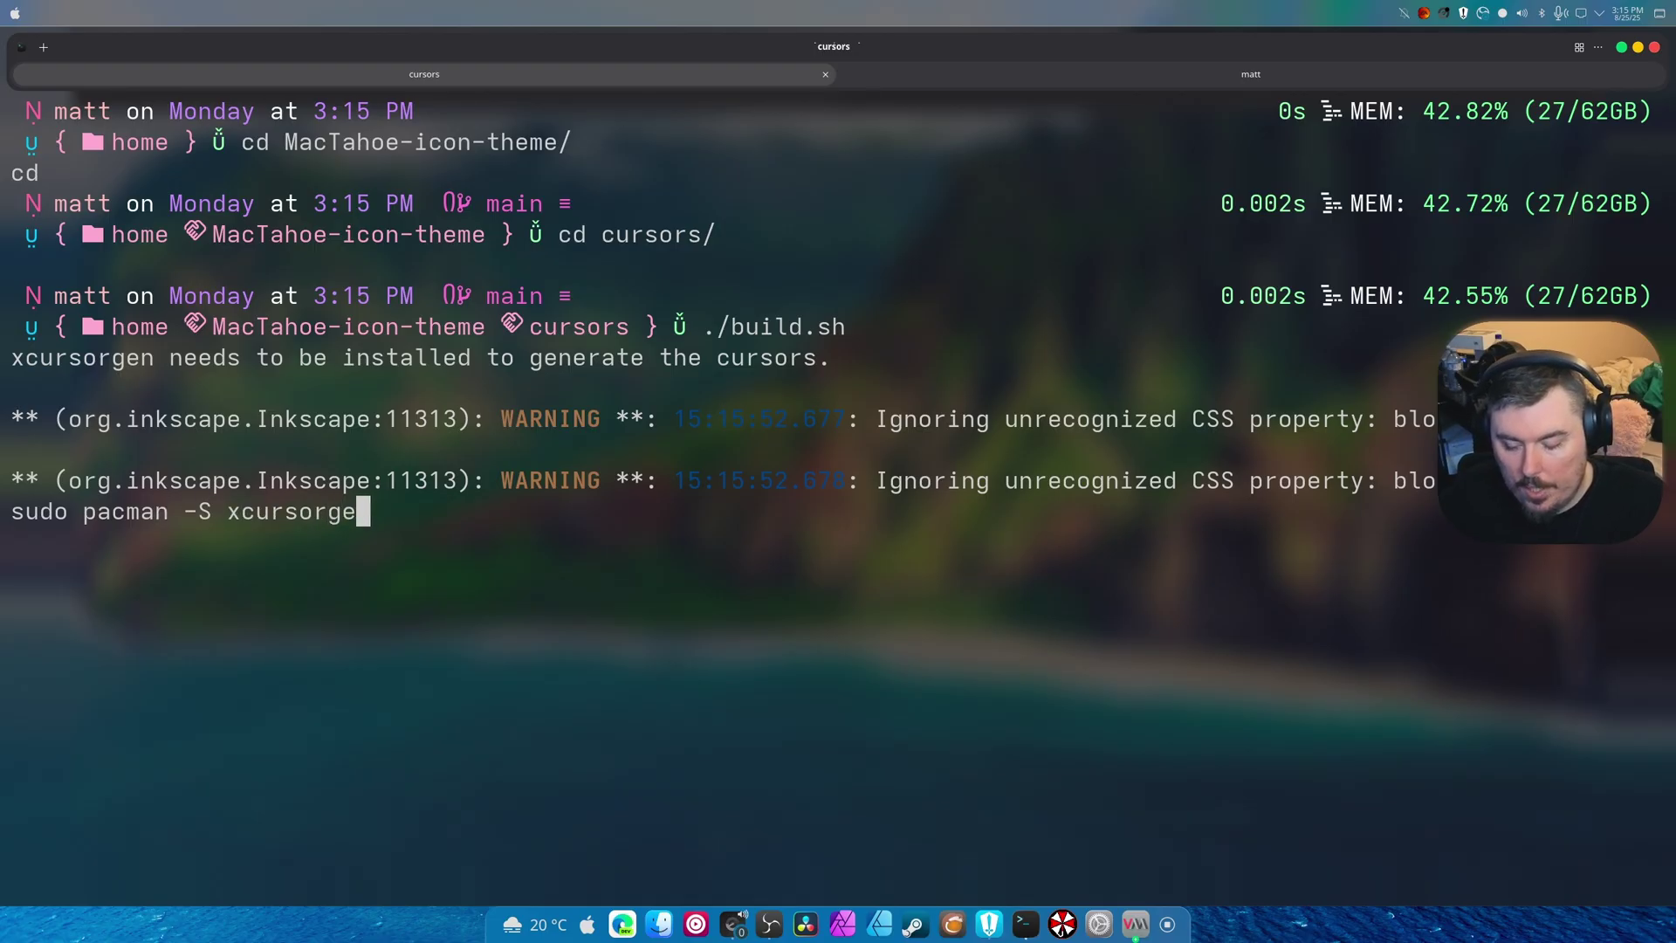
text(n)
key(Return)
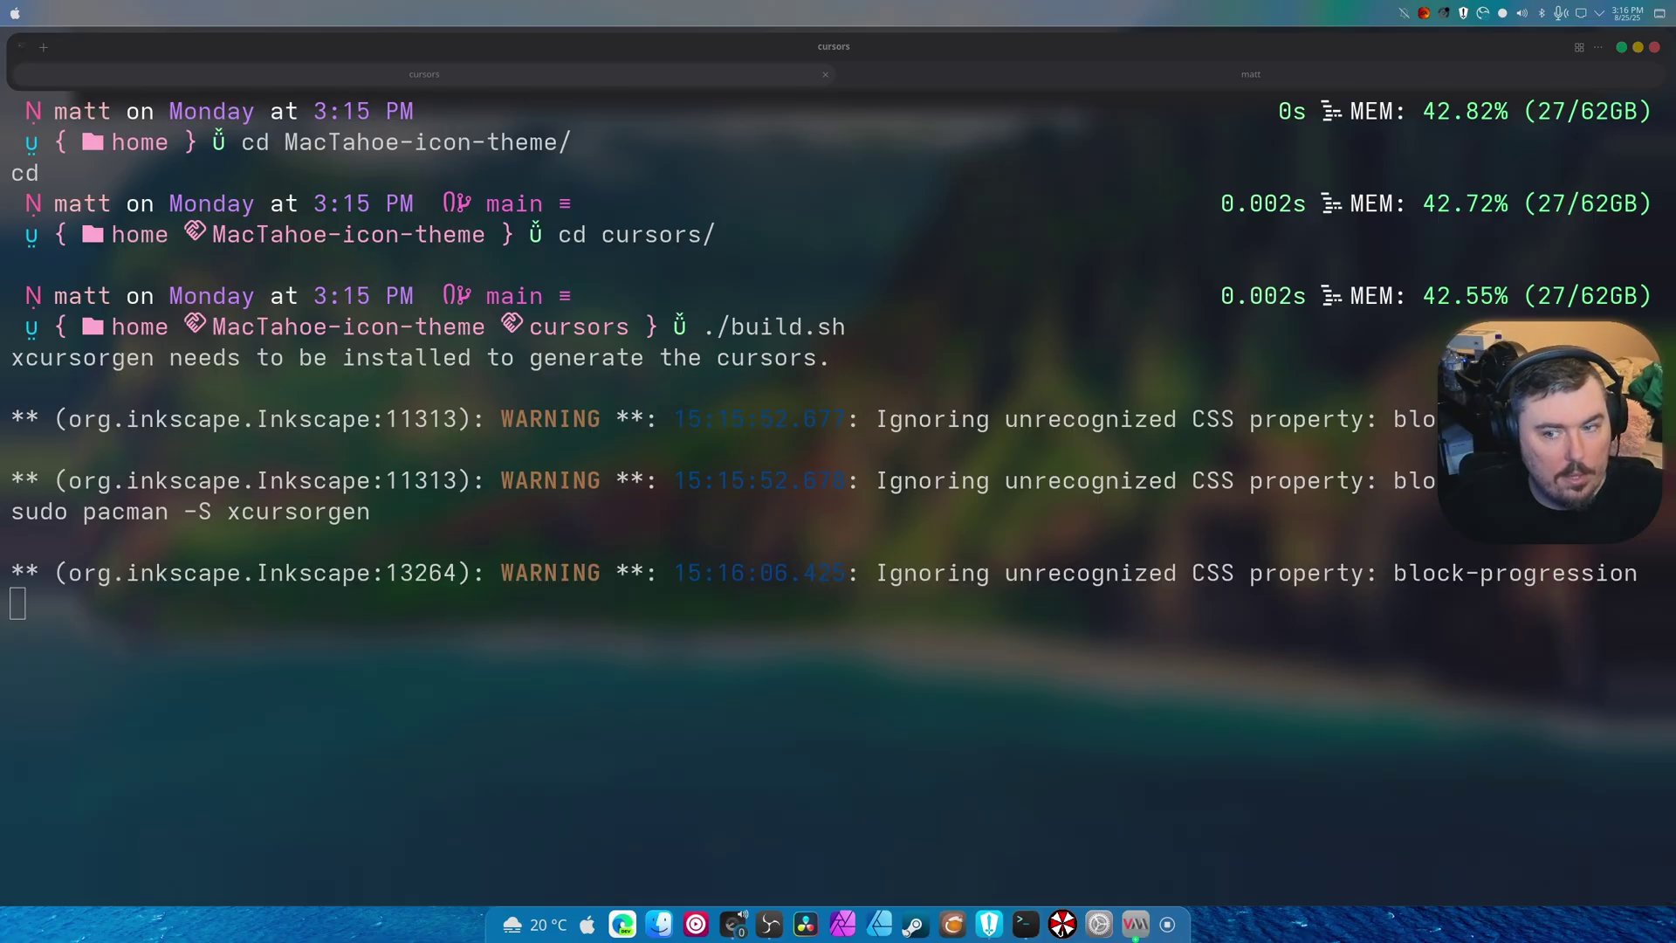
click(751, 716)
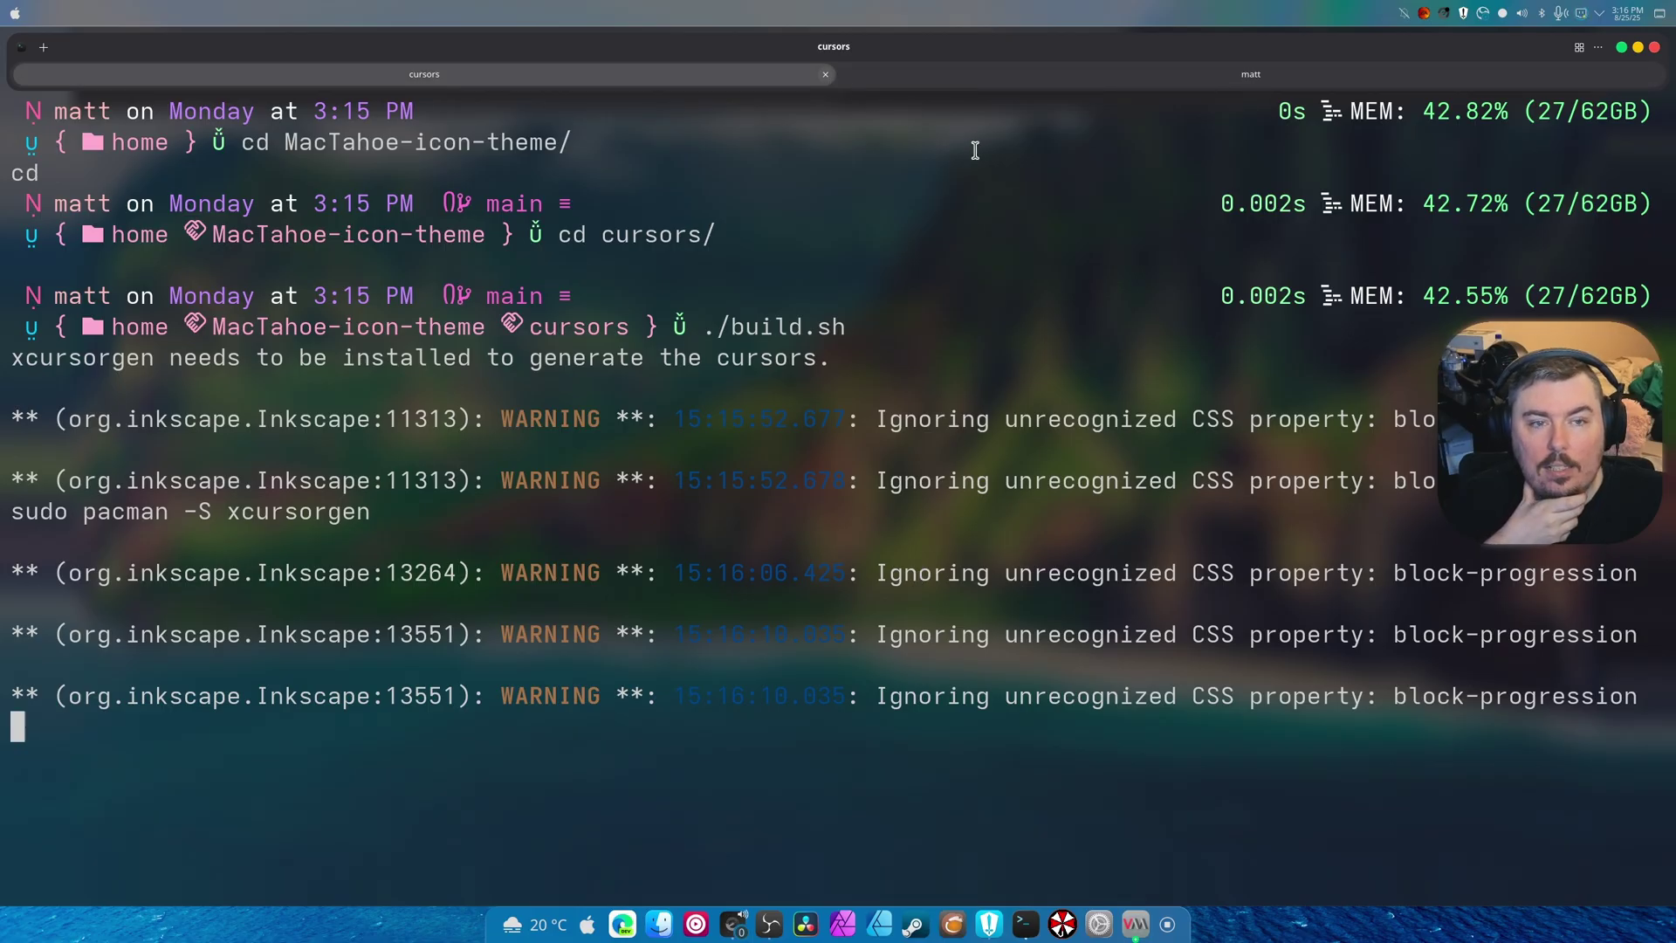
Step: In the second Konsole tab, run 'sudo pacman -S xcursorgen'
click(1094, 73)
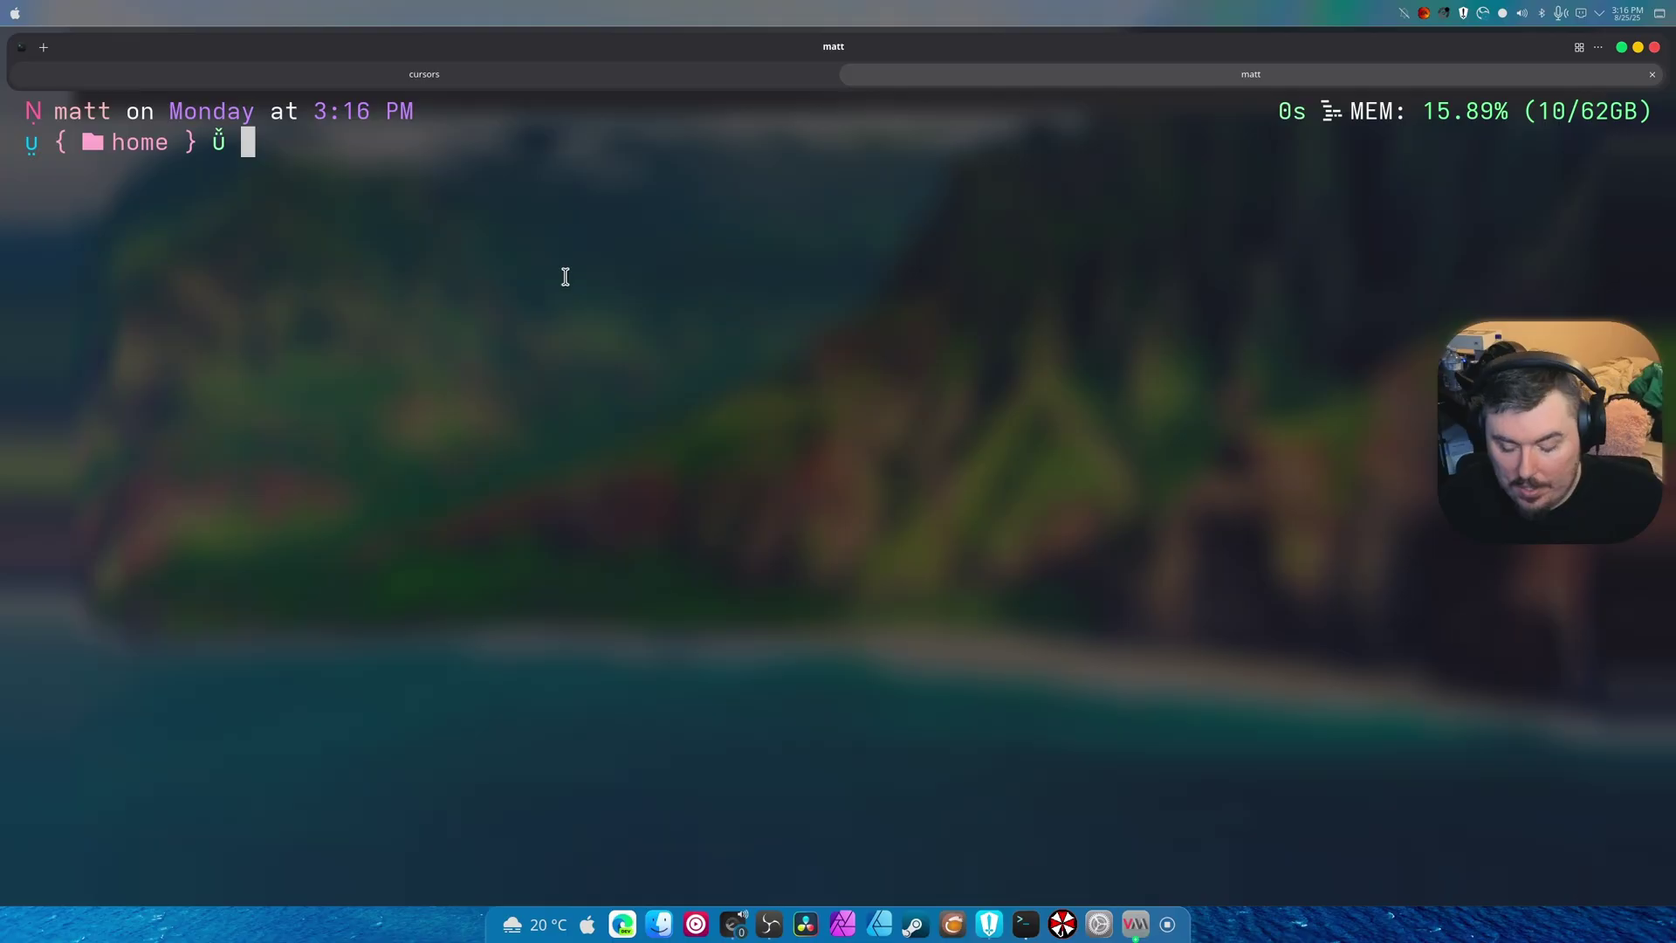
text(sudop)
key(BackSpace)
key(BackSpace)
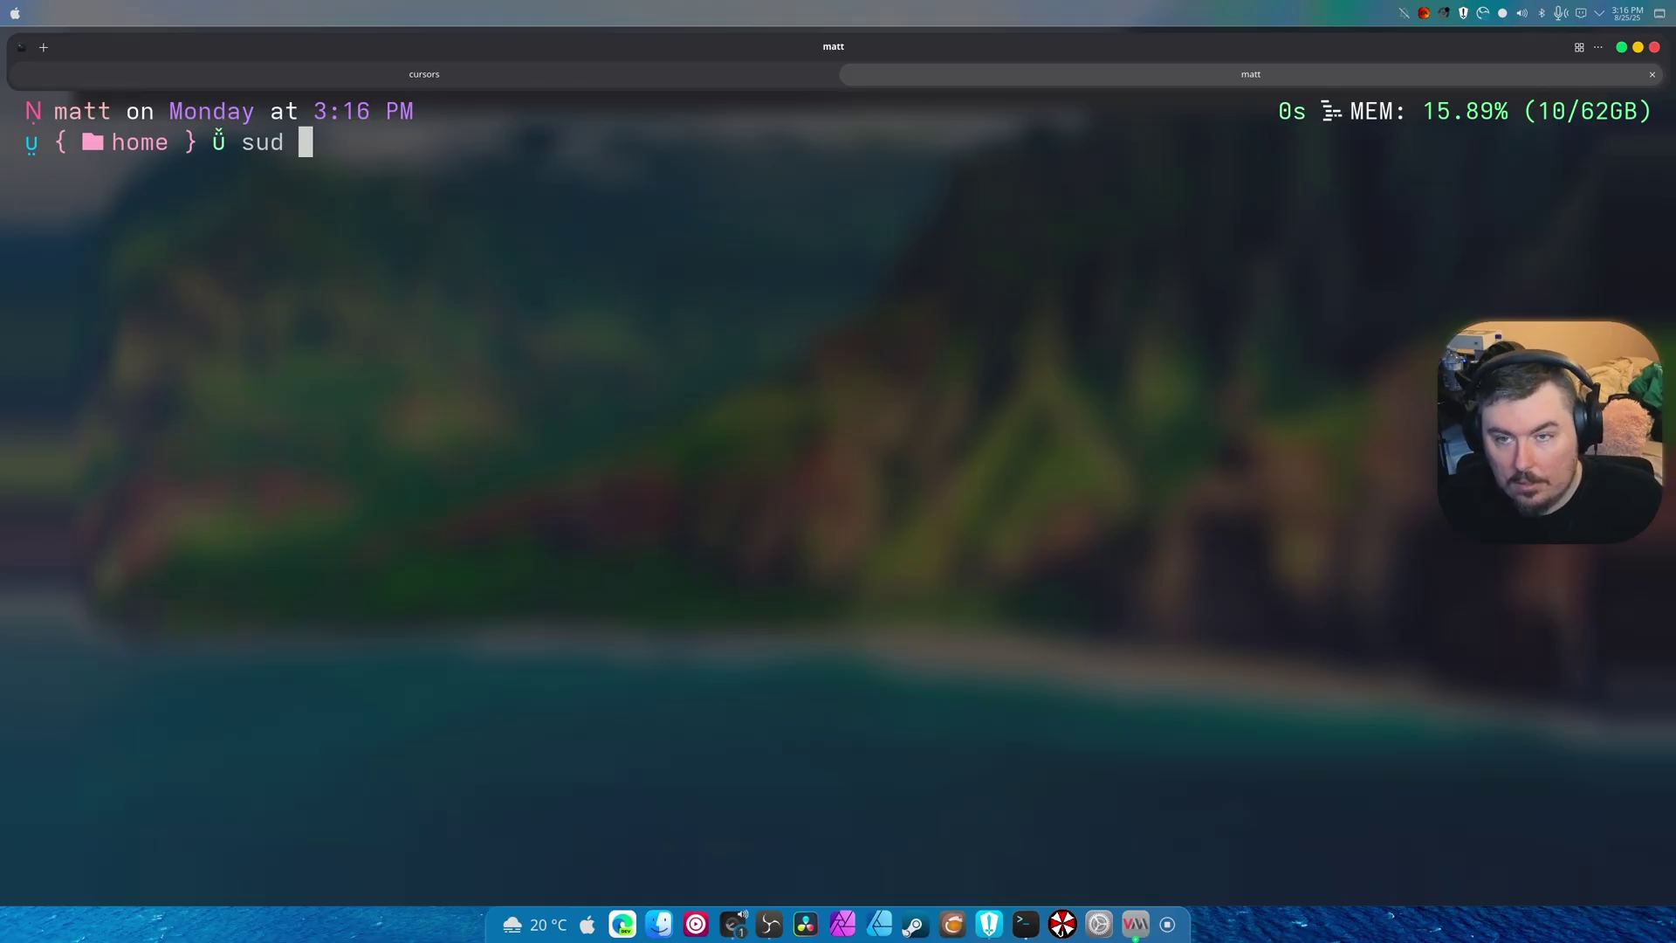
text(o pacman )
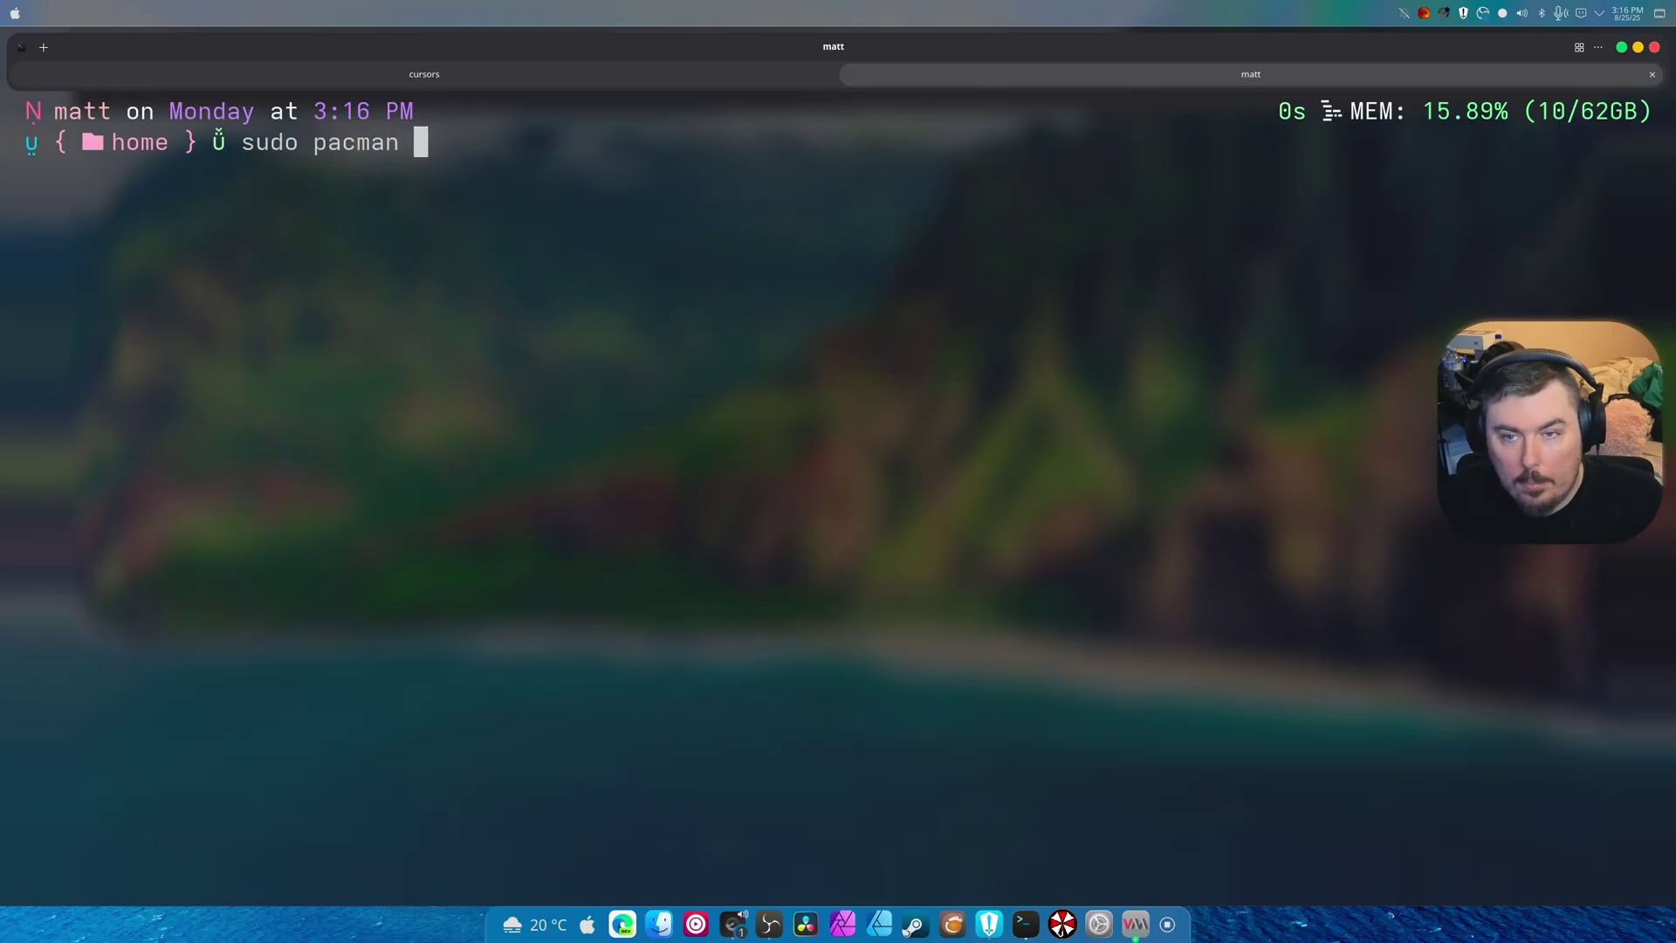
text(-S )
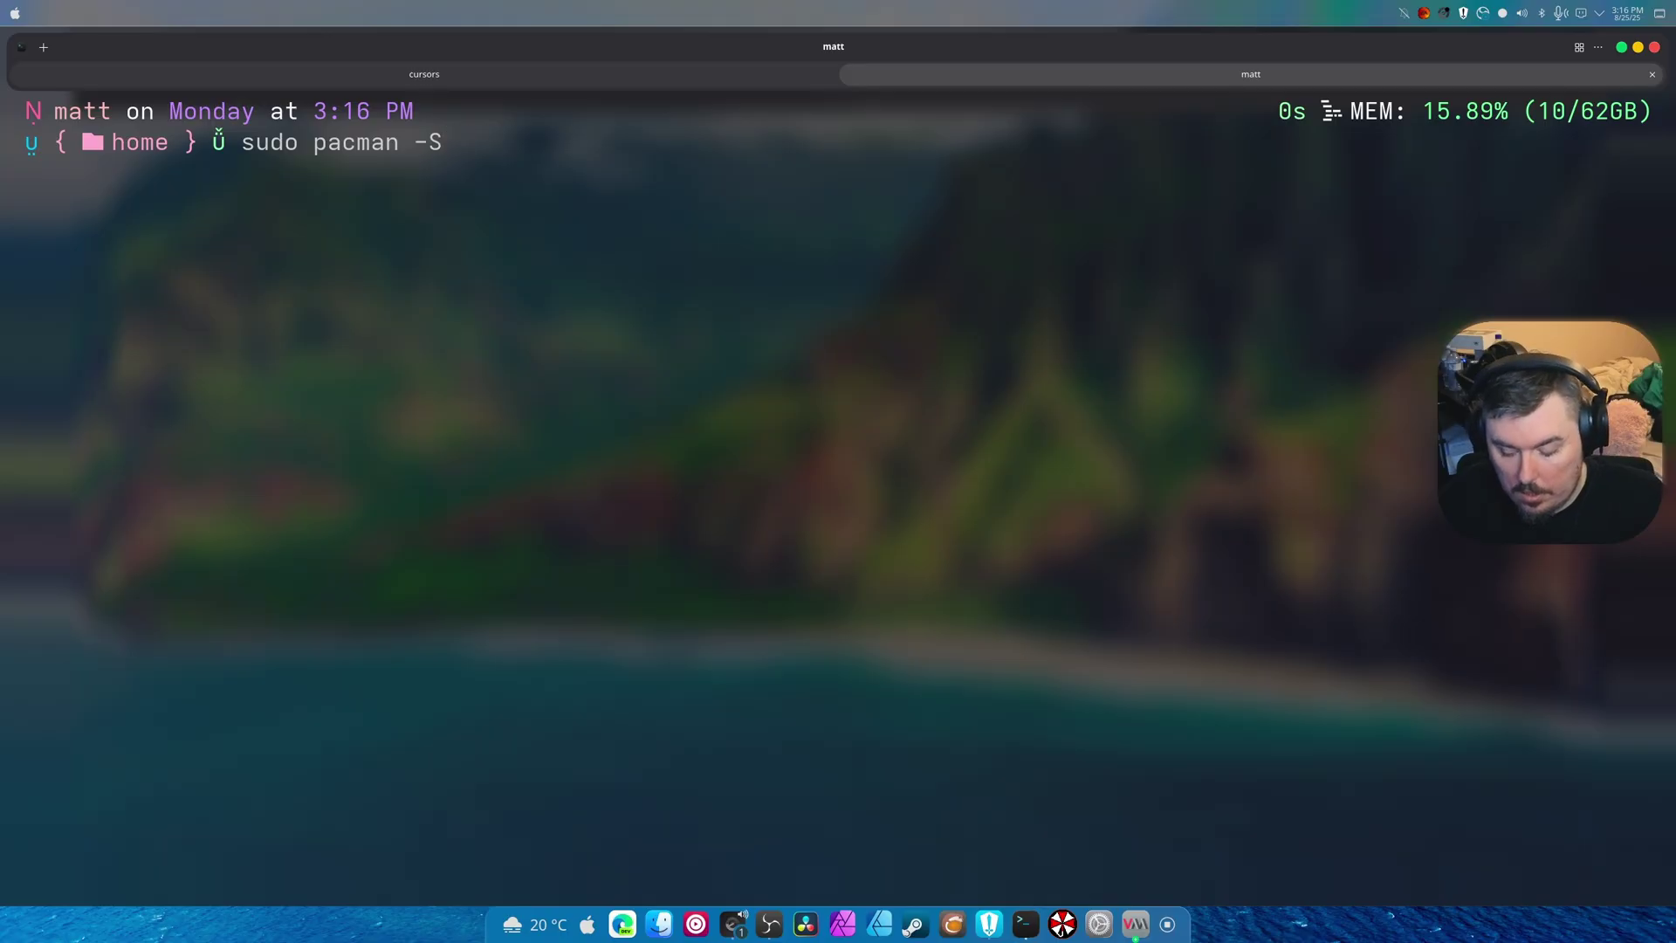
text(xc)
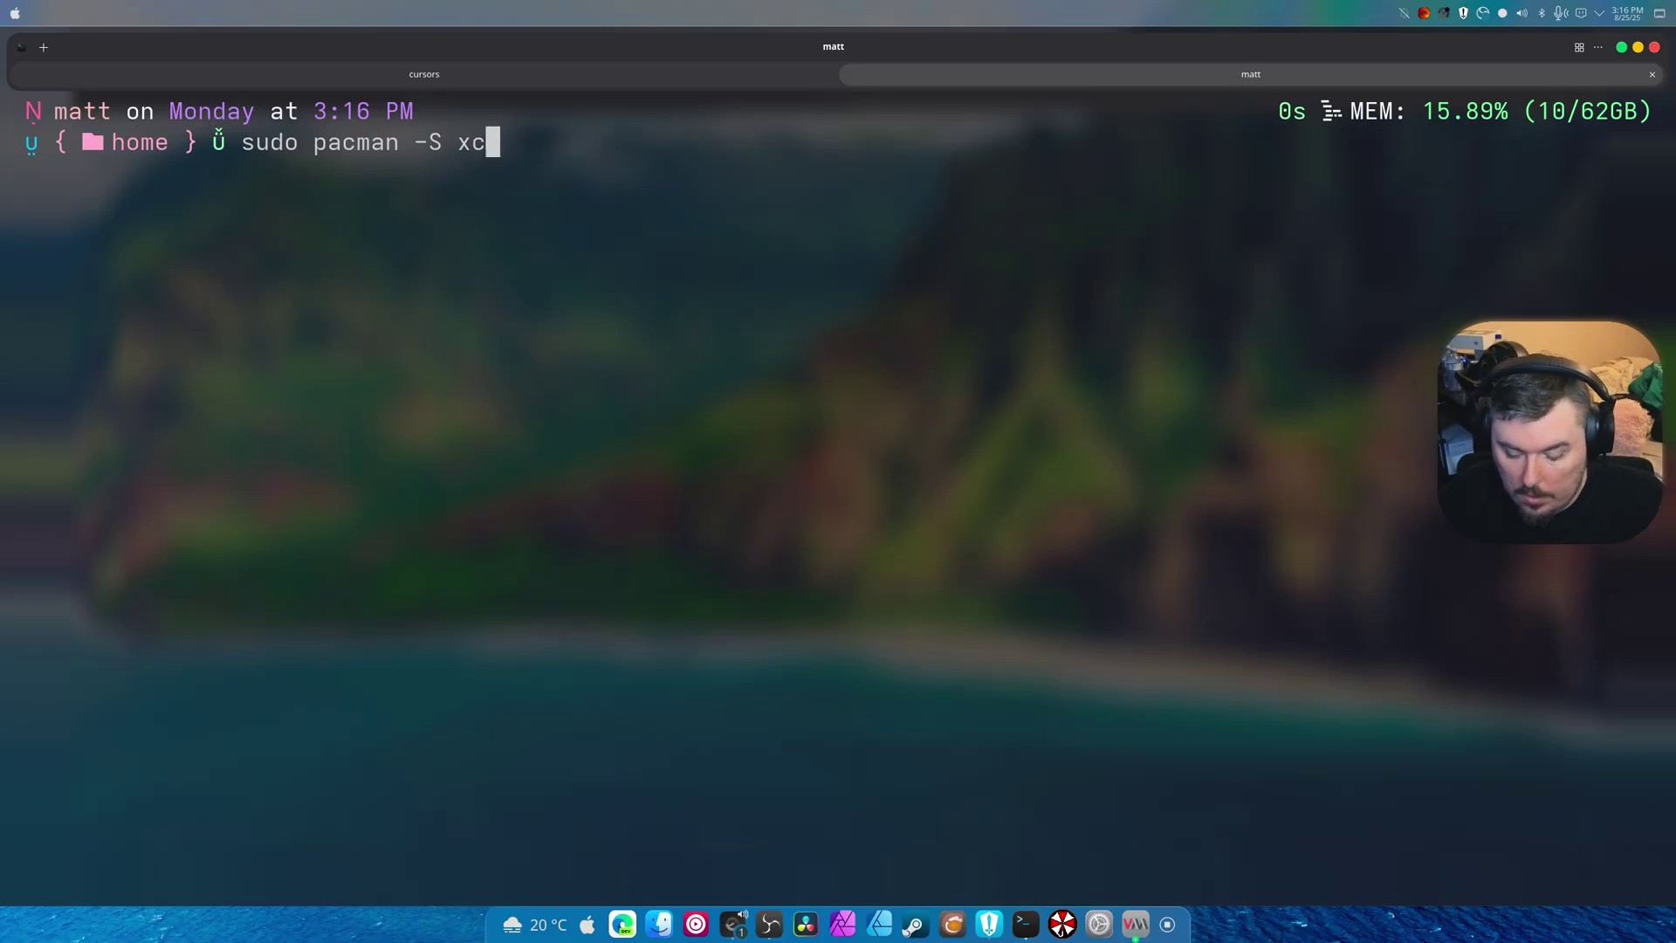
text(ursorgen)
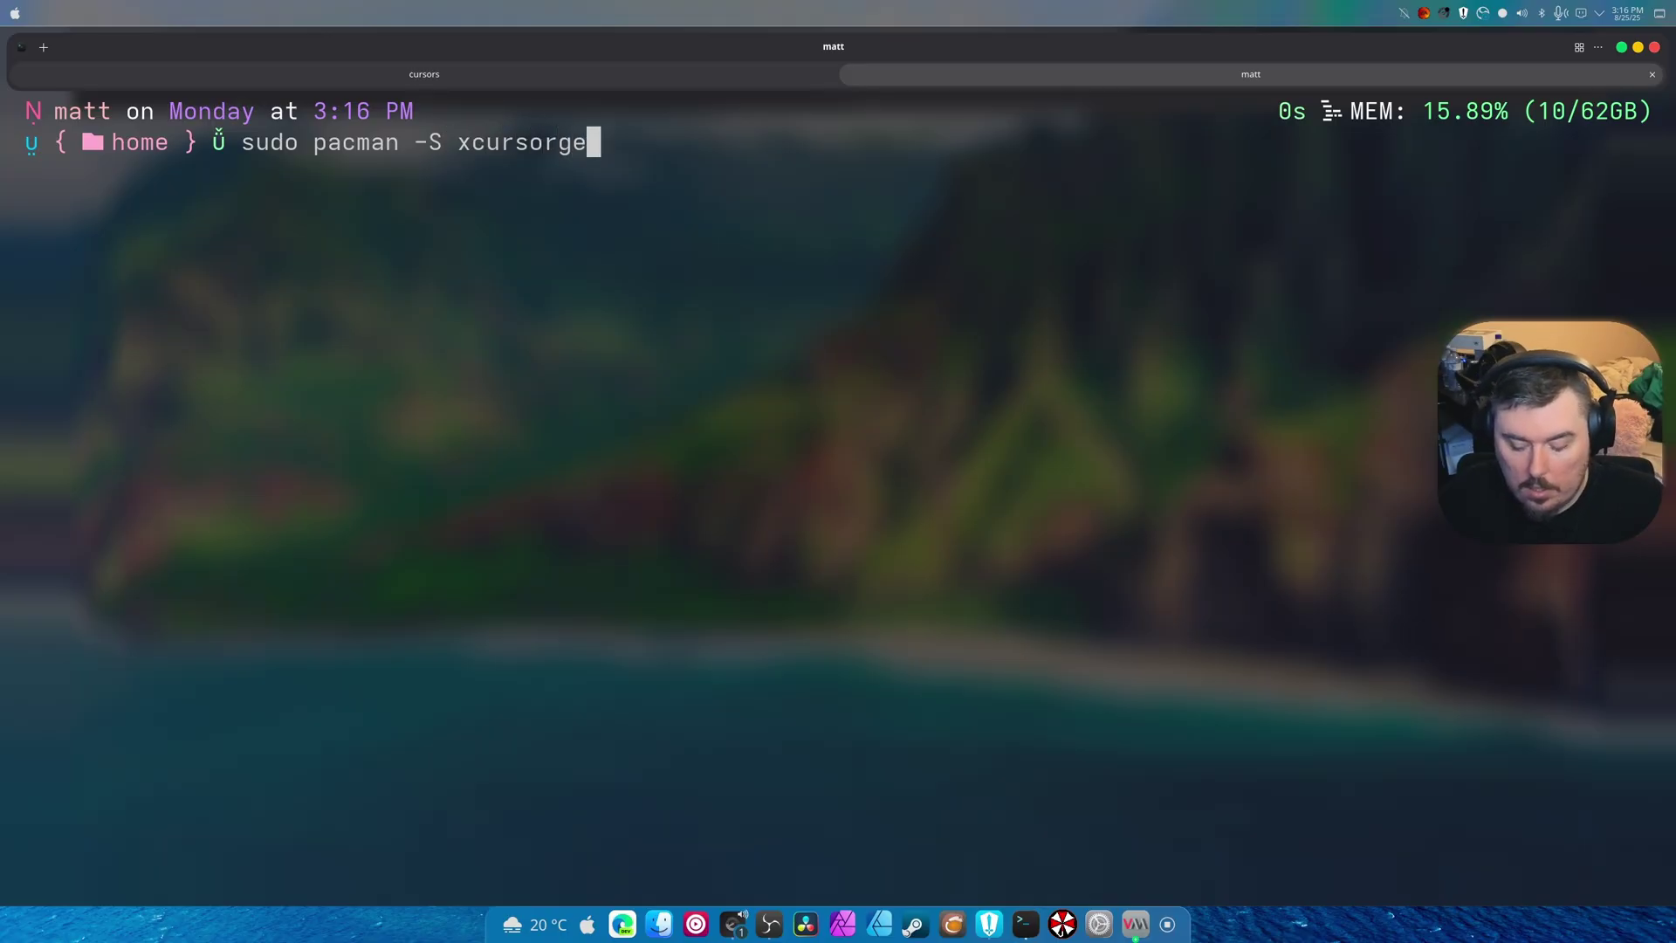
key(Return)
key(Return)
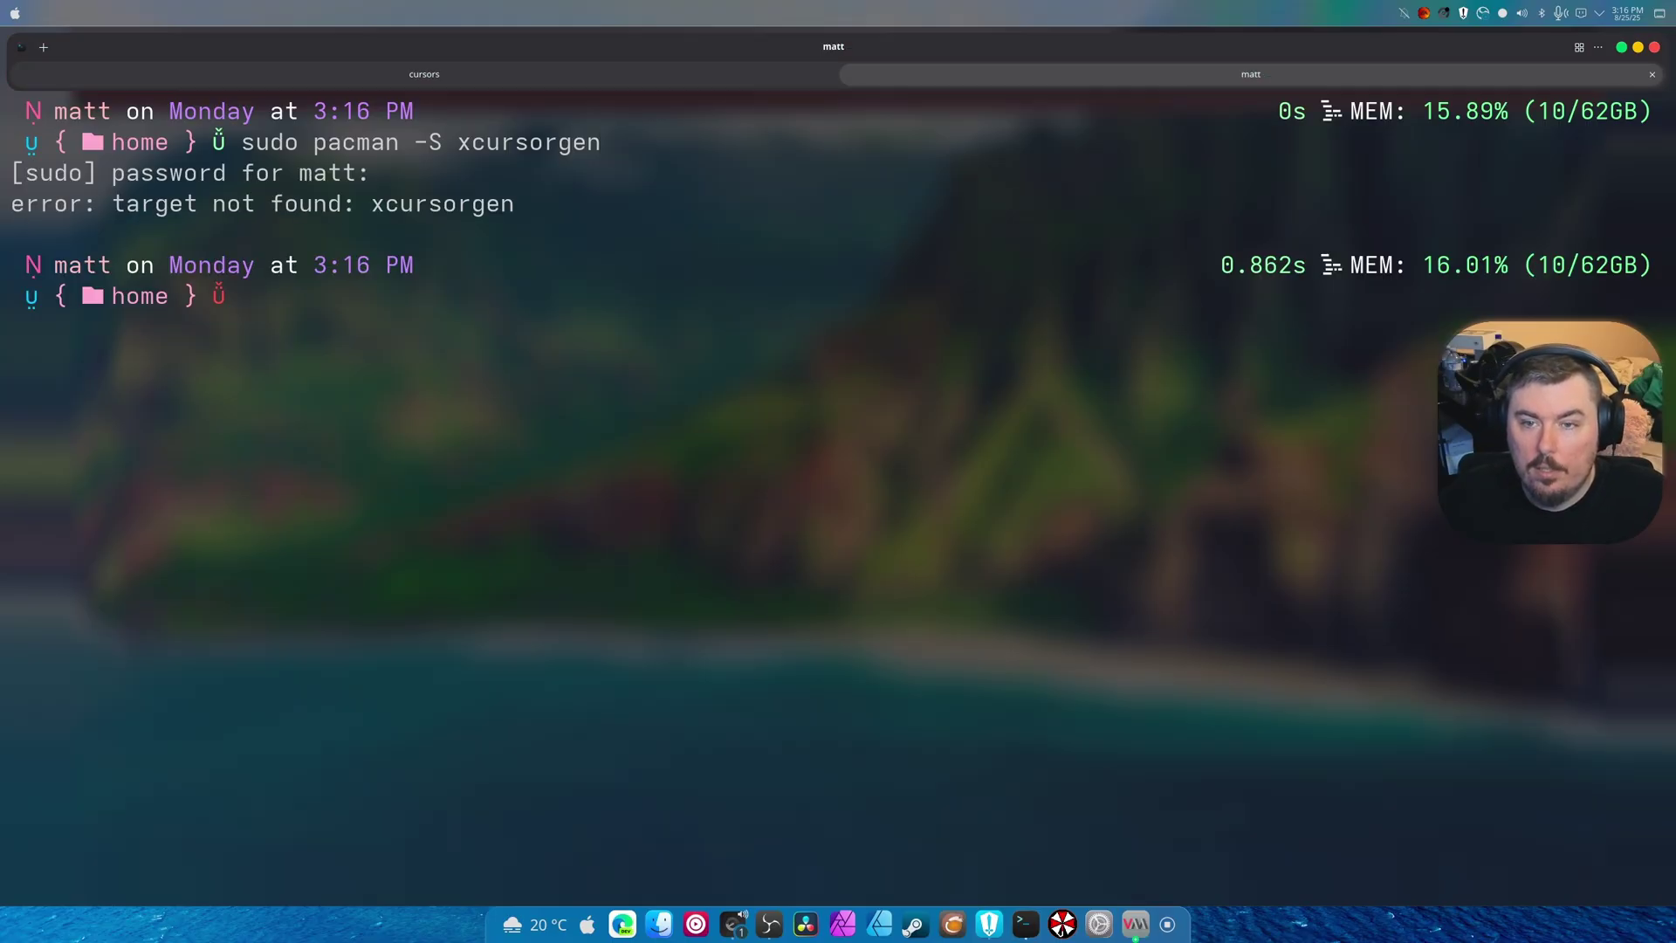
Step: Copy the package name 'xcursorgen' from the cursor build output in the first tab
click(362, 77)
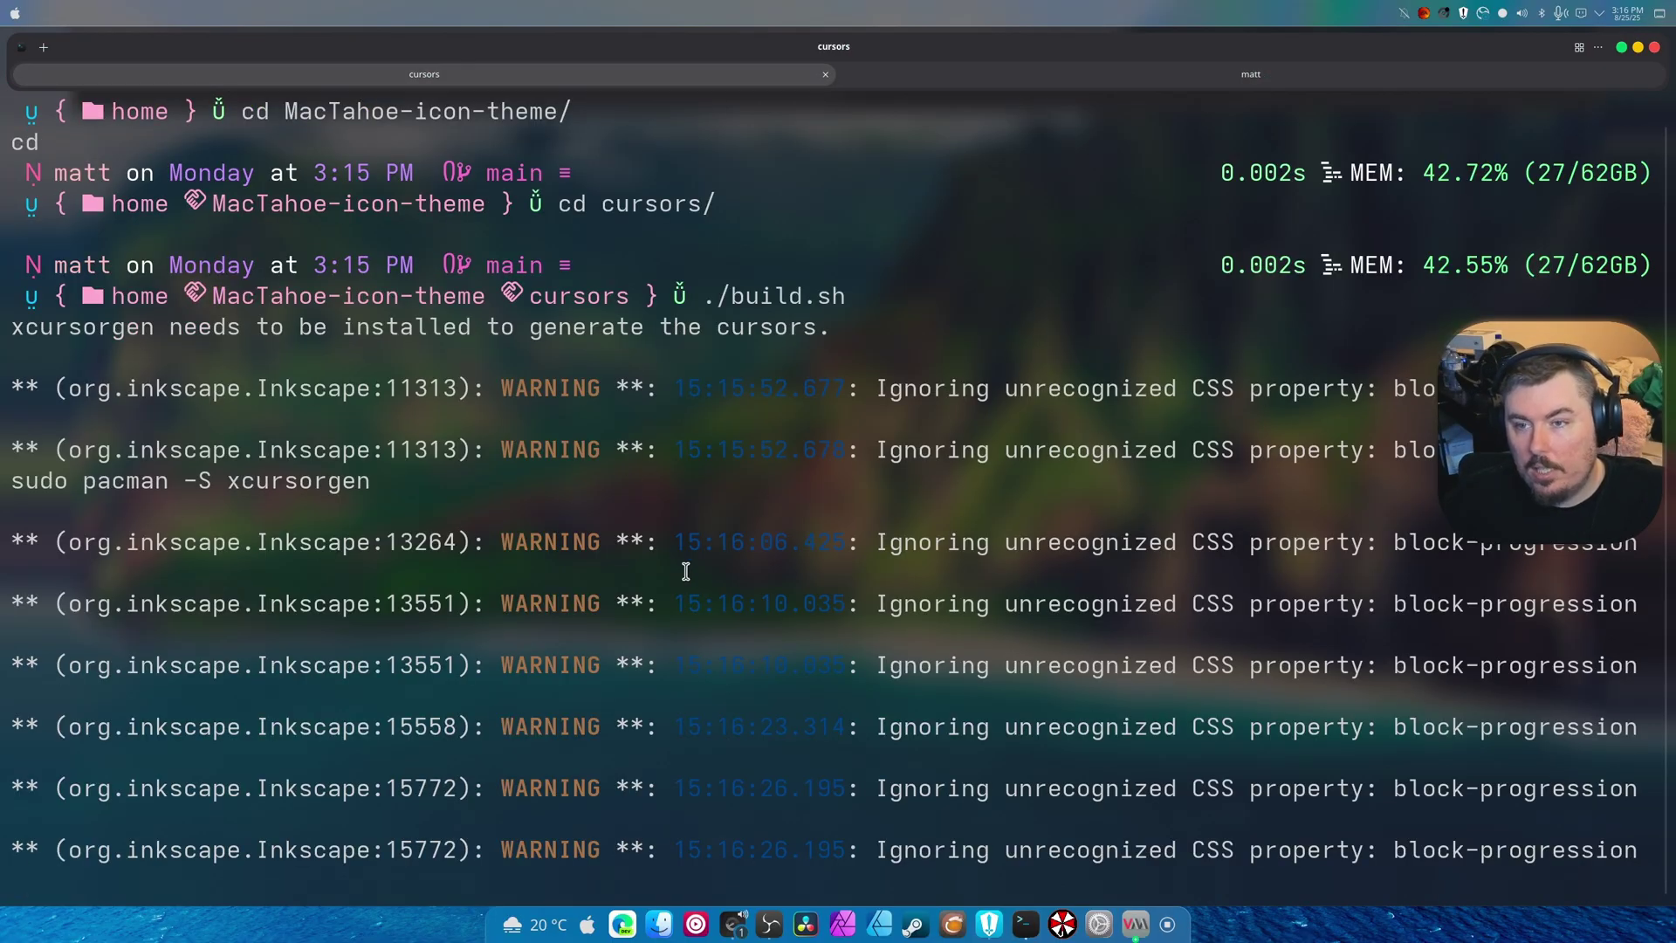
scroll(685, 568, up, 1)
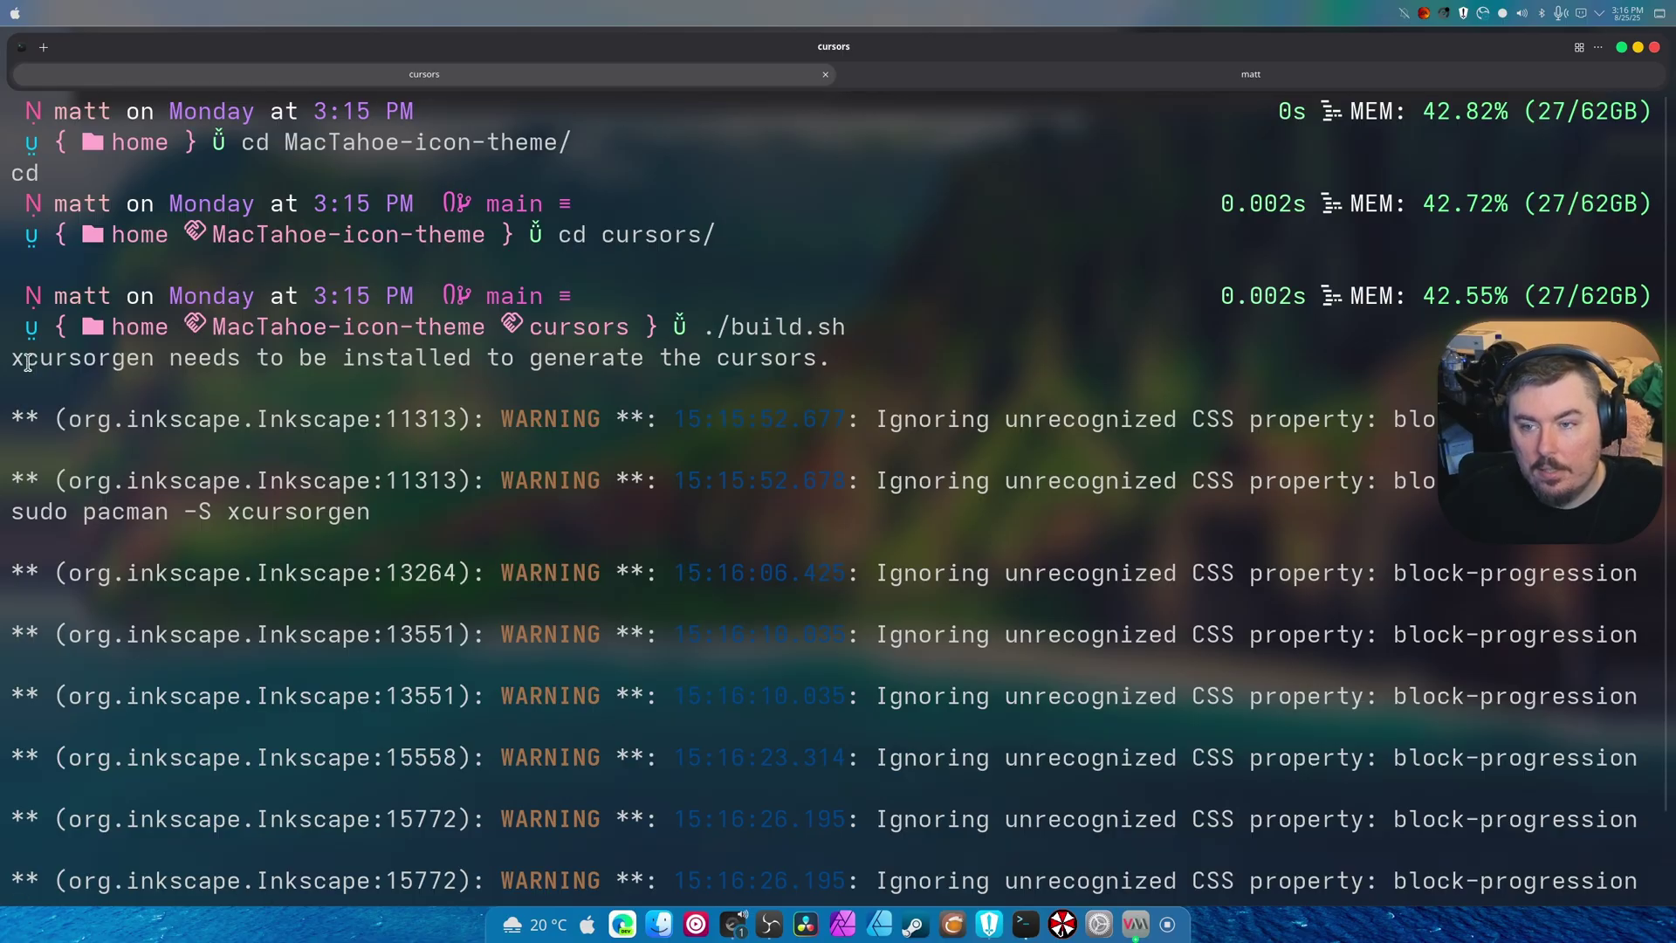
drag(153, 354, 12, 358)
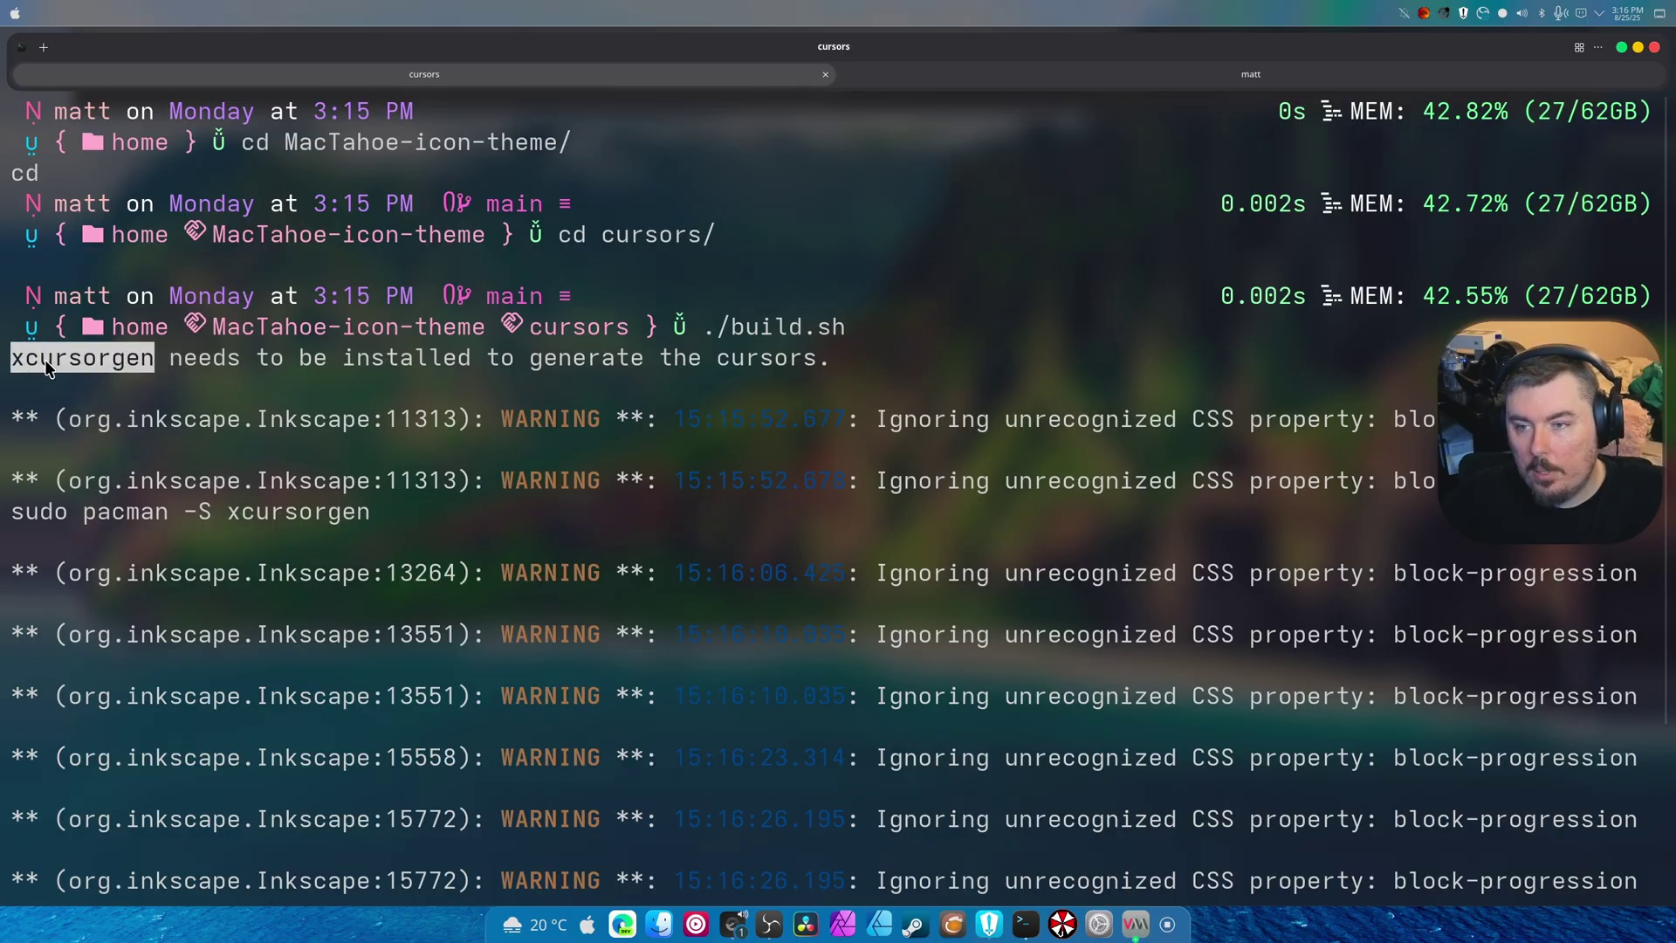
right_click(47, 361)
click(74, 374)
Step: Rerun the pacman install with the copied 'xcursorgen' name pasted in; it still fails
click(1251, 74)
key(Up)
key(Up)
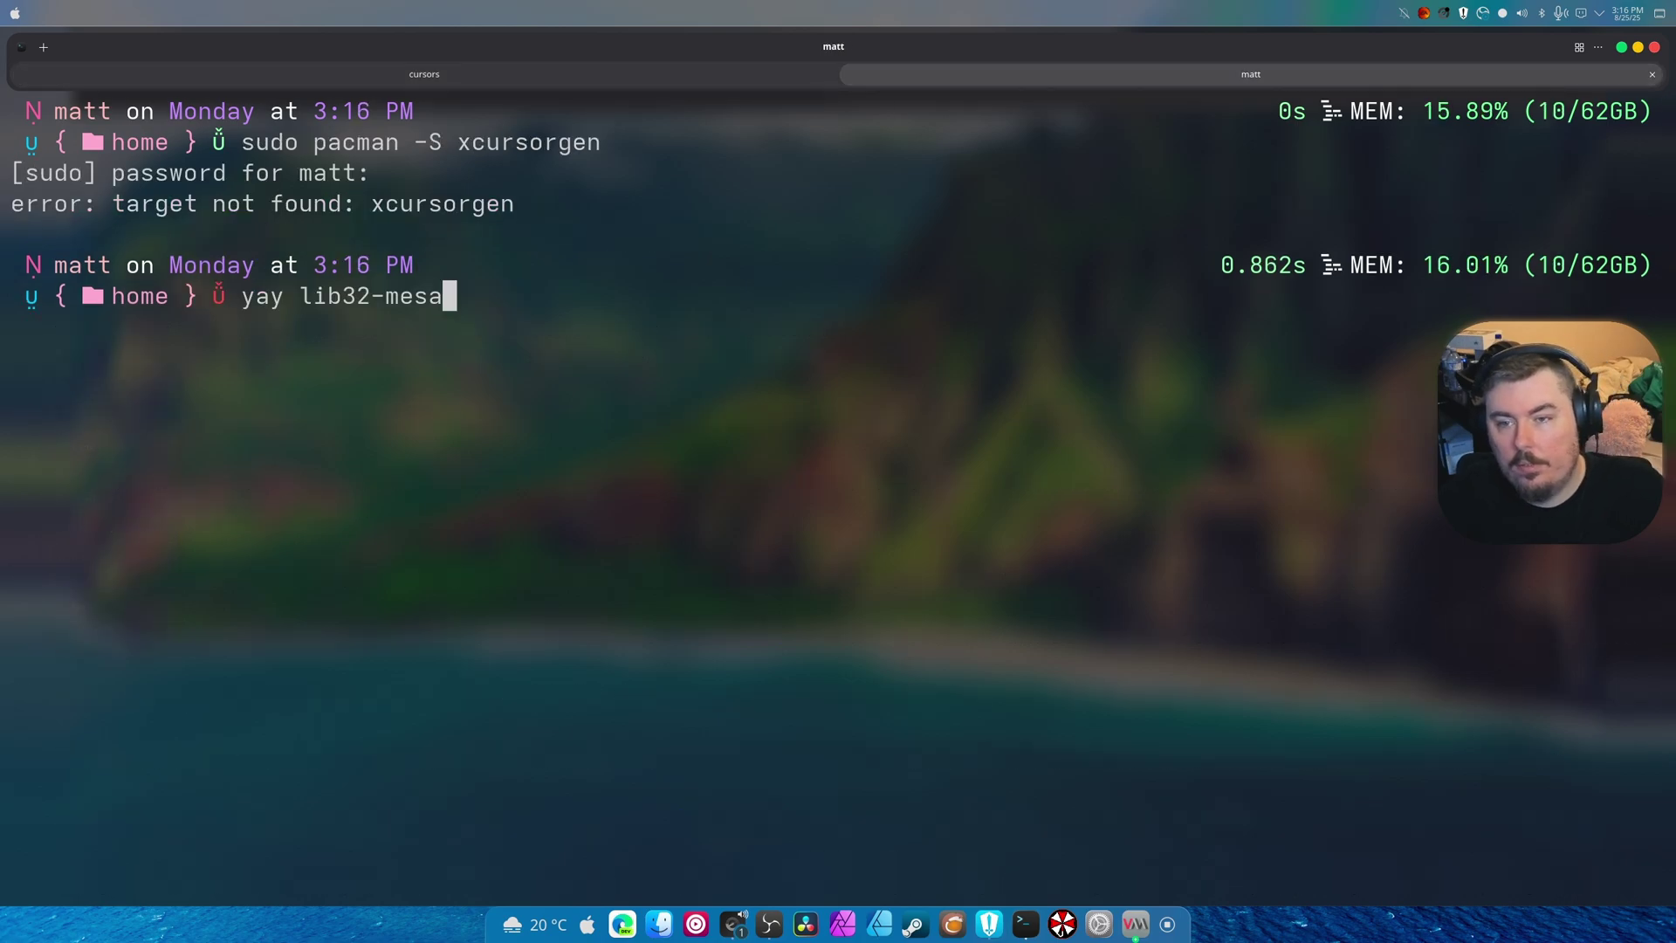
key(Down)
key(BackSpace)
key(BackSpace)
key(BackSpace)
key(BackSpace)
key(BackSpace)
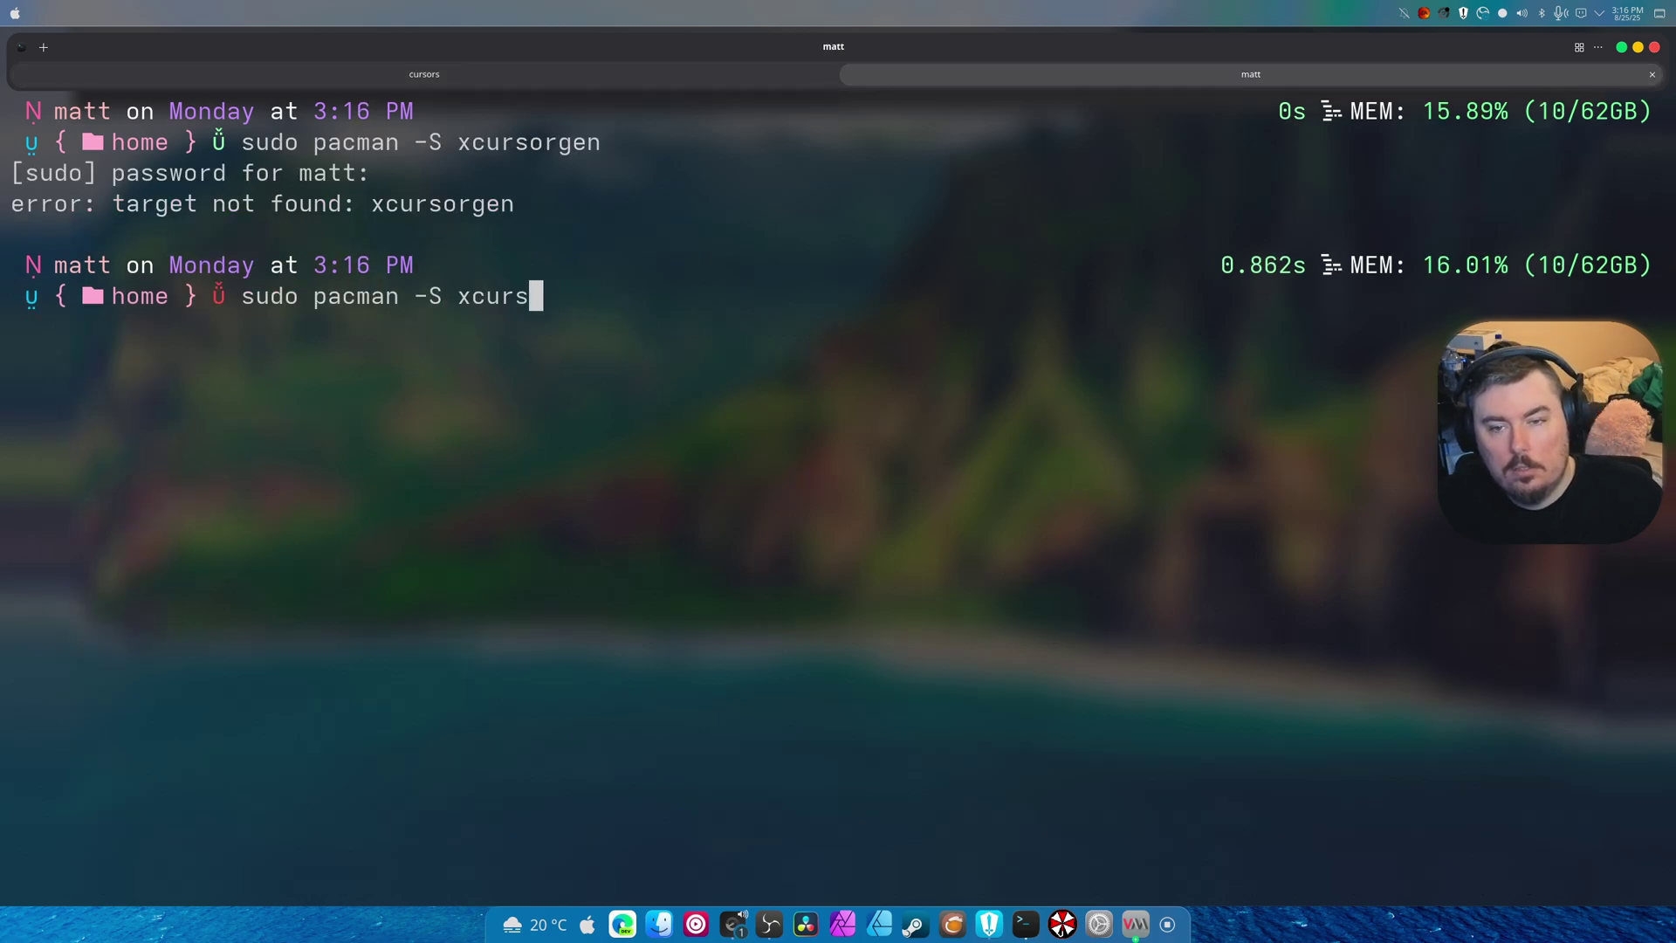
key(BackSpace)
key(BackSpace)
key(BackSpace)
key(BackSpace)
key(BackSpace)
key(ctrl+shift+v)
key(Return)
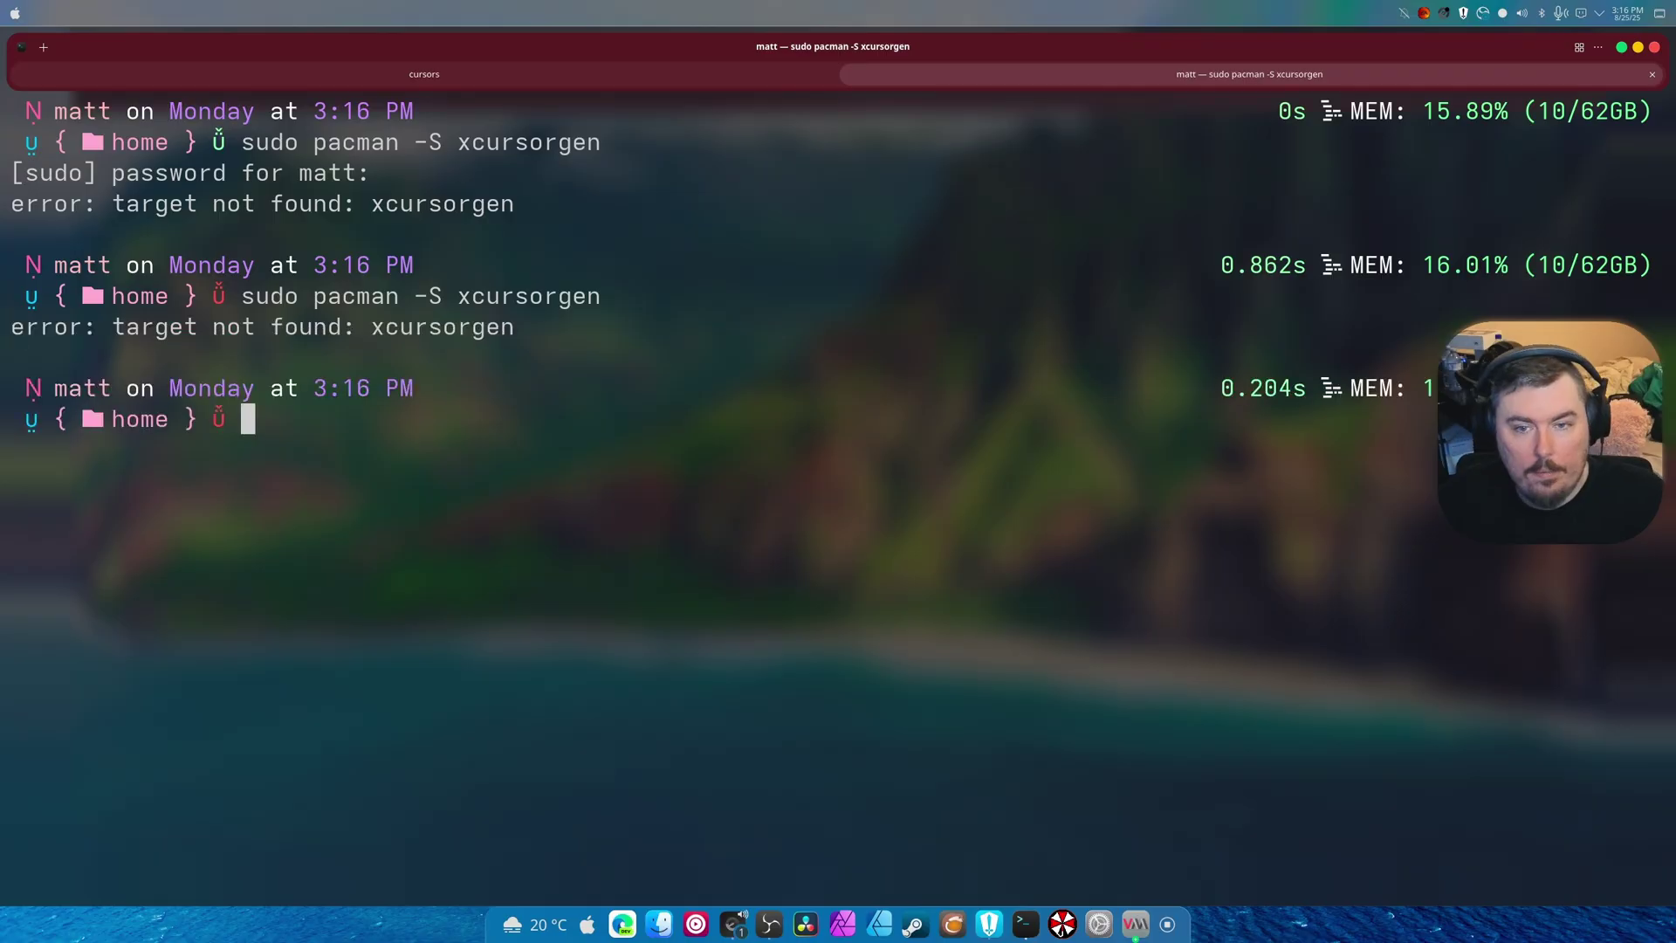